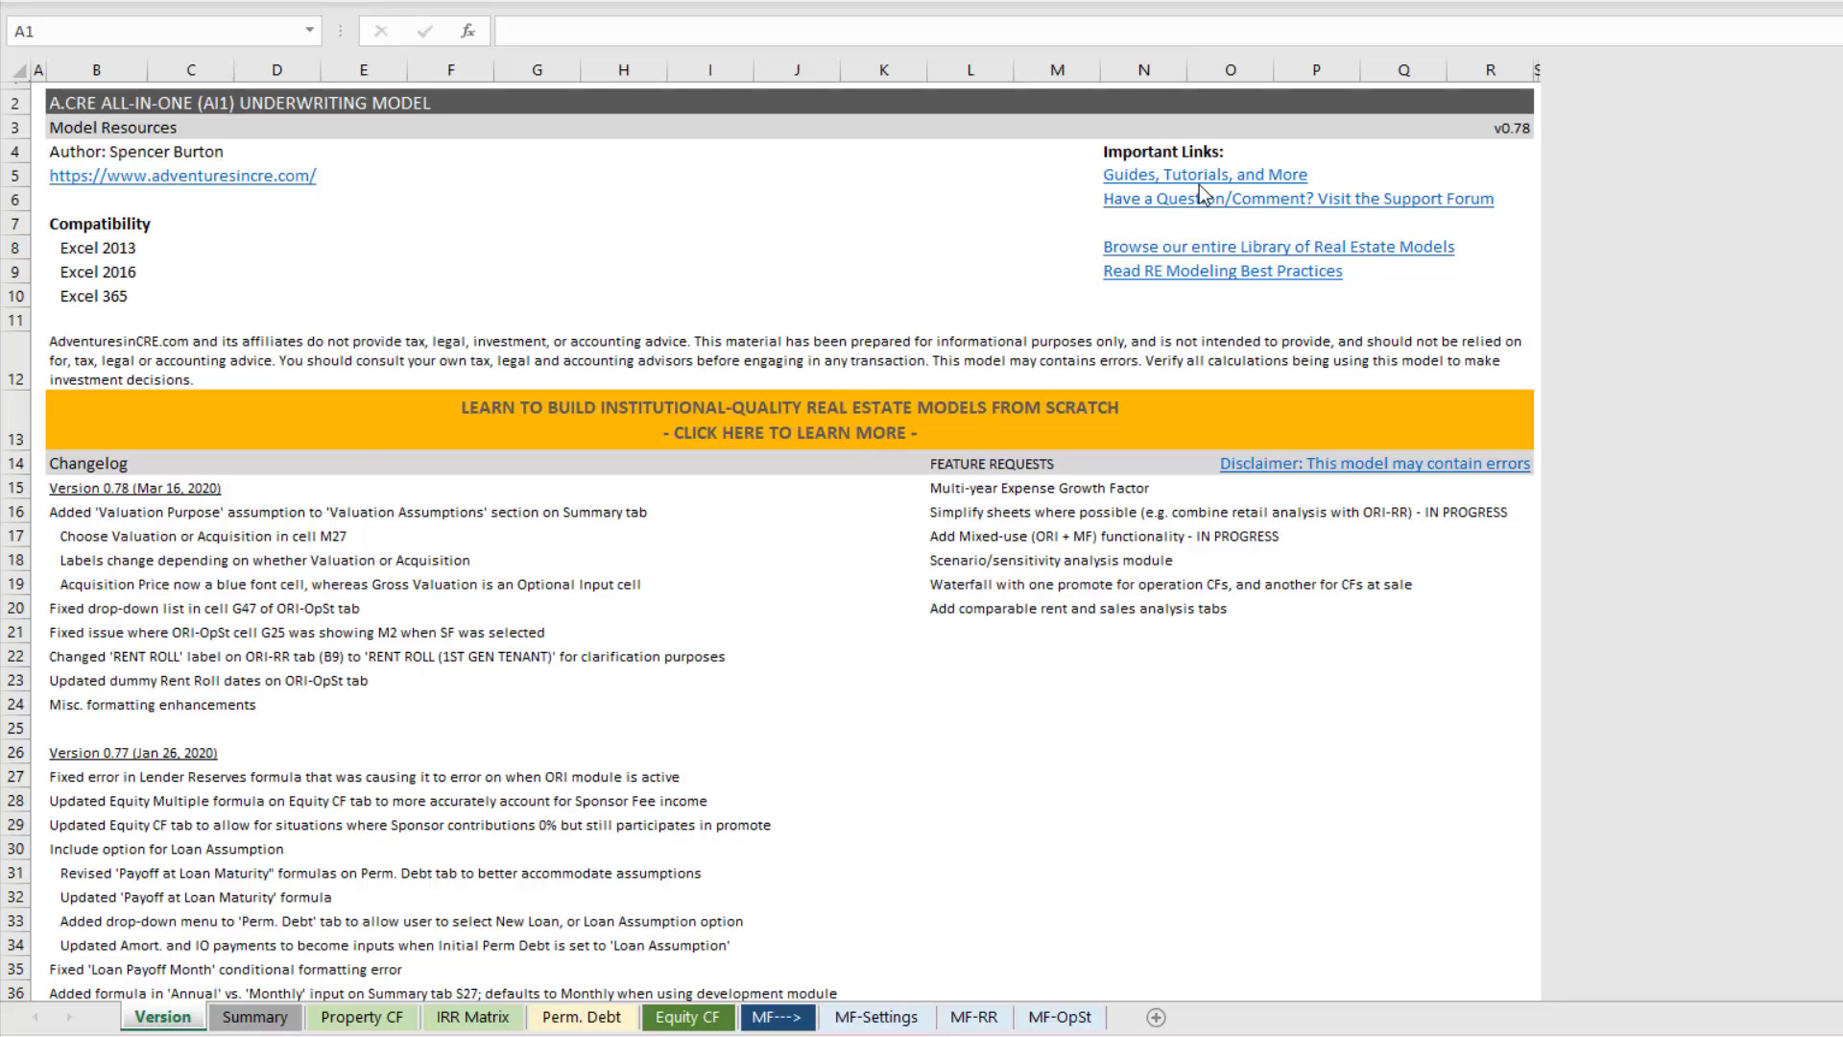
- Review the model's version number and the changelog entries for version 0.78 on the Version sheet
click(1505, 128)
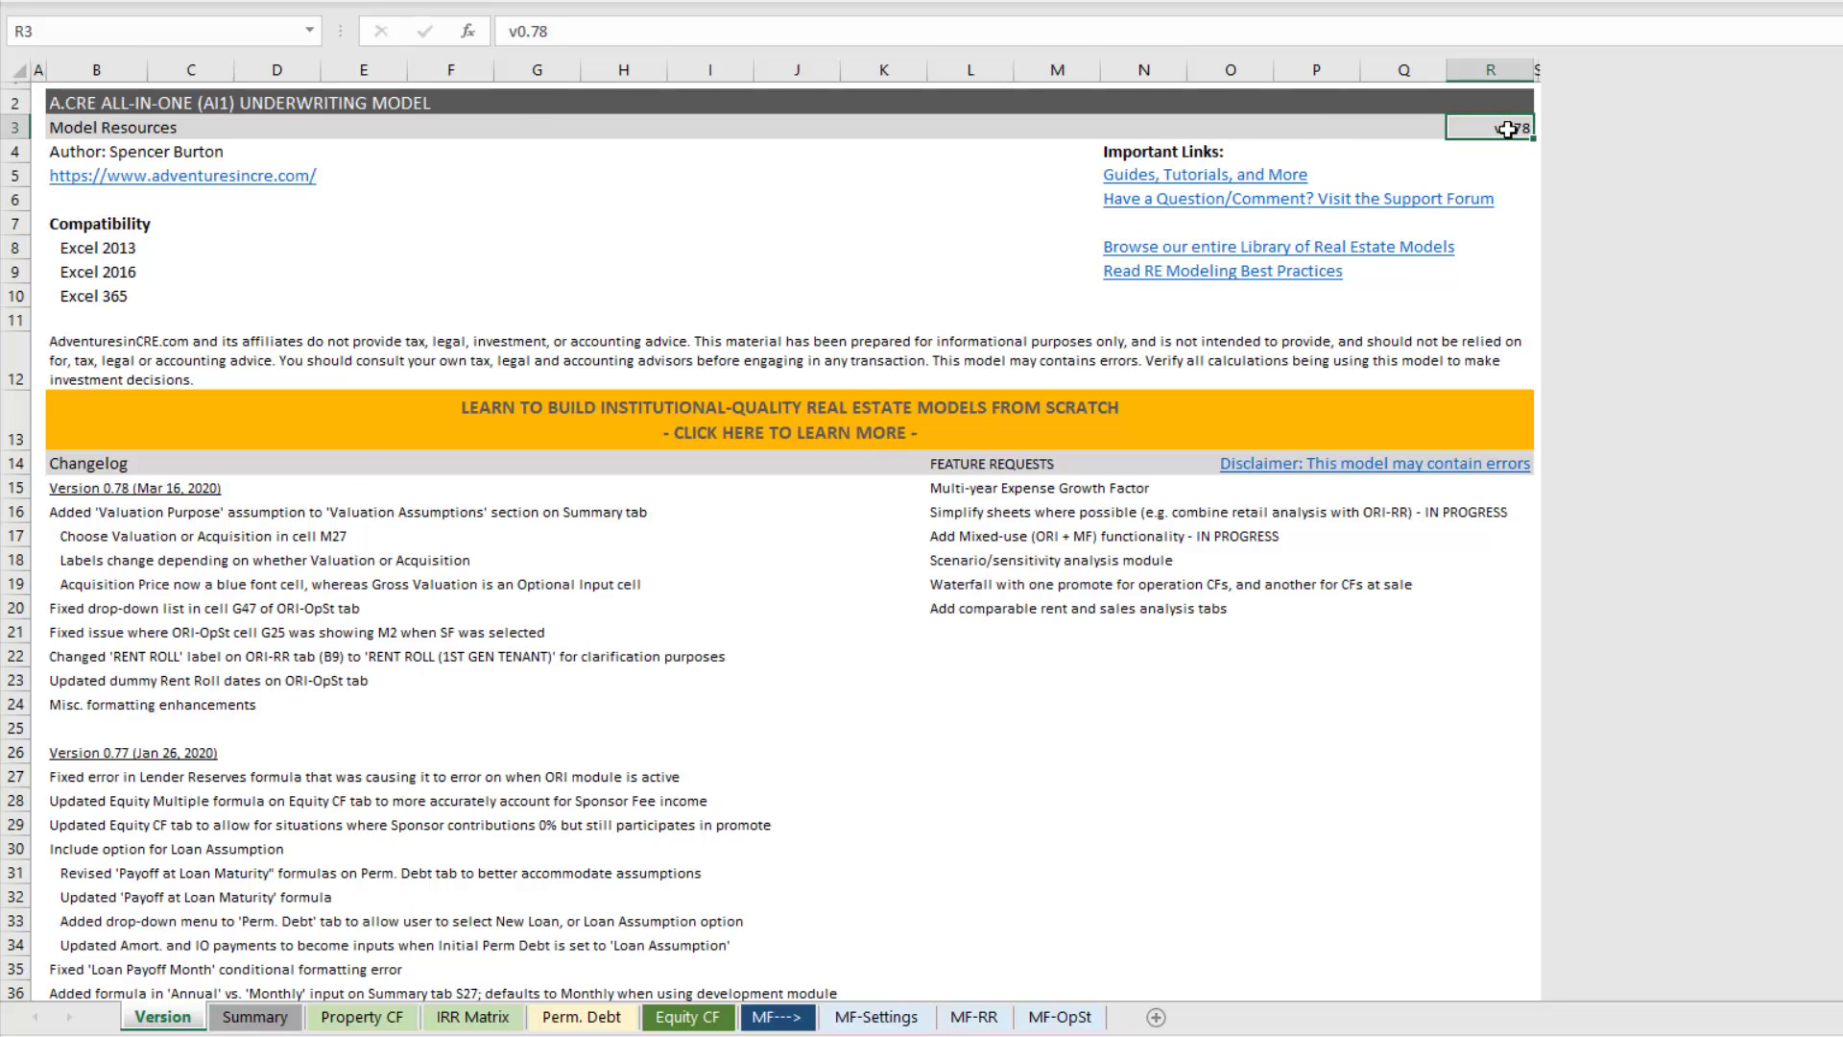
click(107, 489)
drag(100, 551, 158, 720)
click(179, 628)
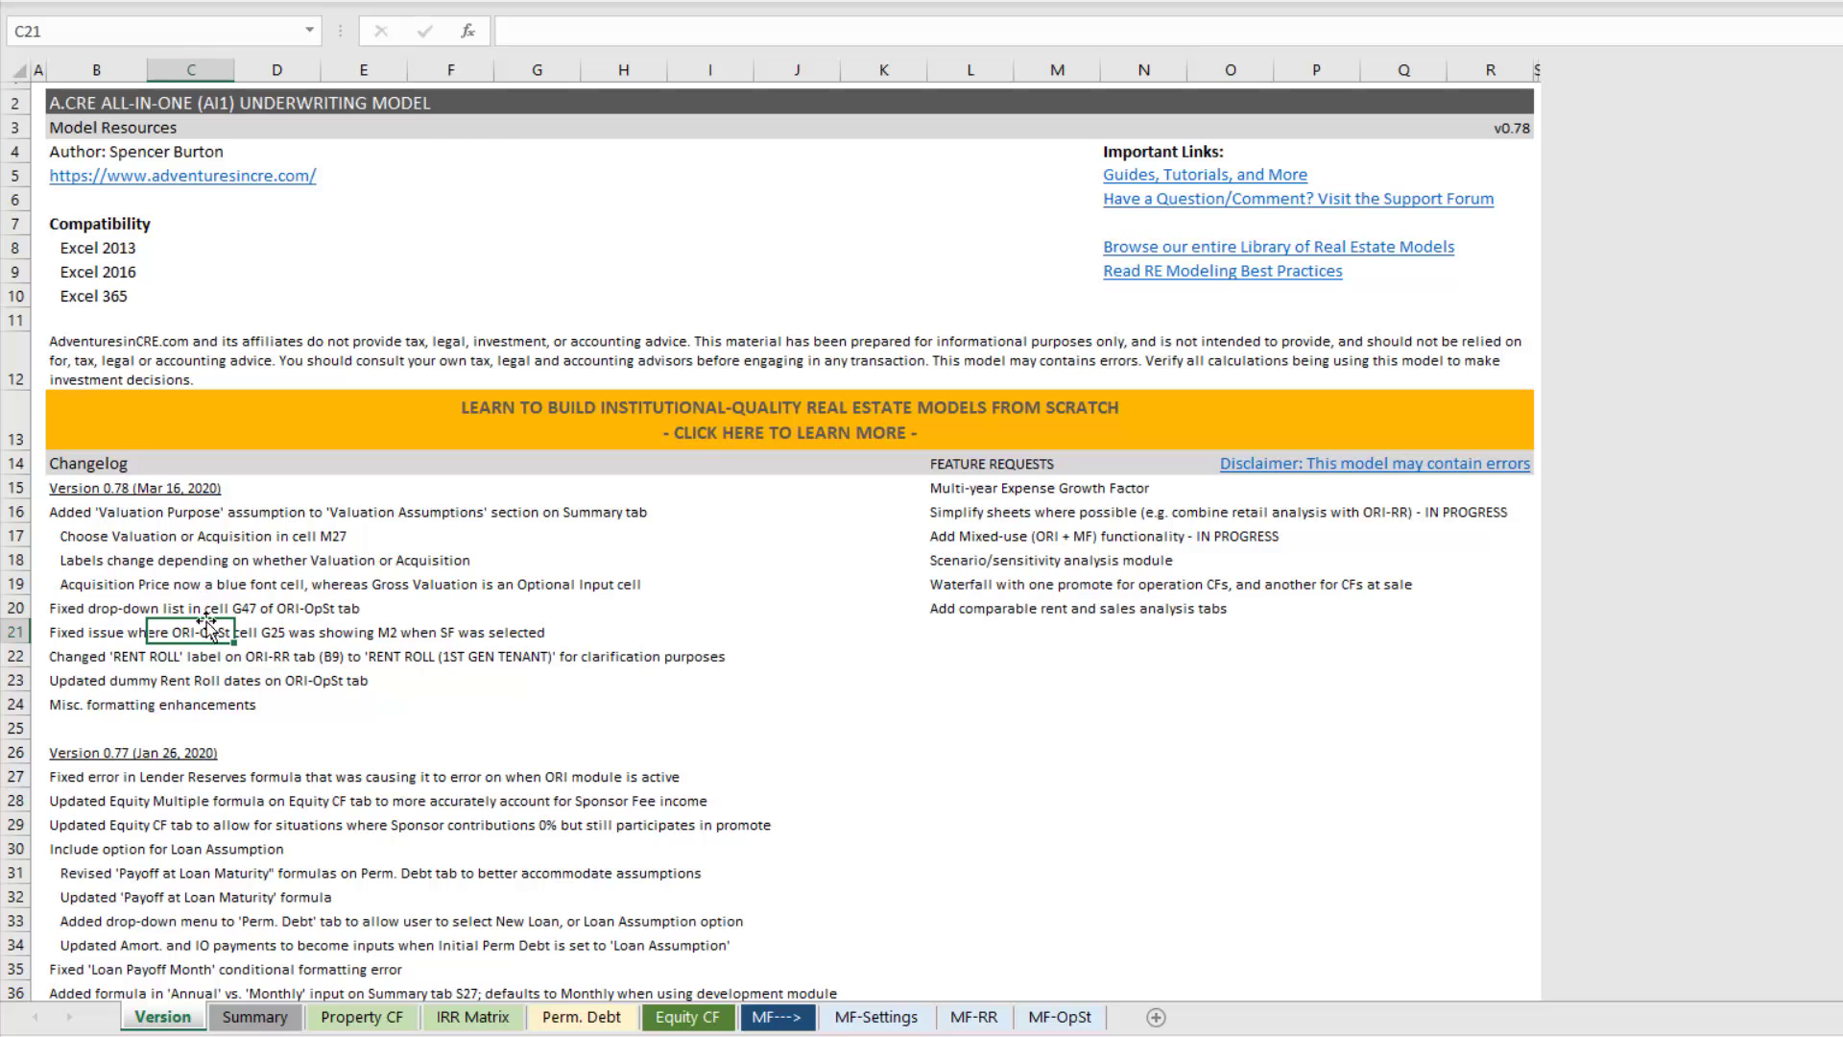
- Set the Property Type to Industrial in the Description section of the Summary sheet
click(255, 1016)
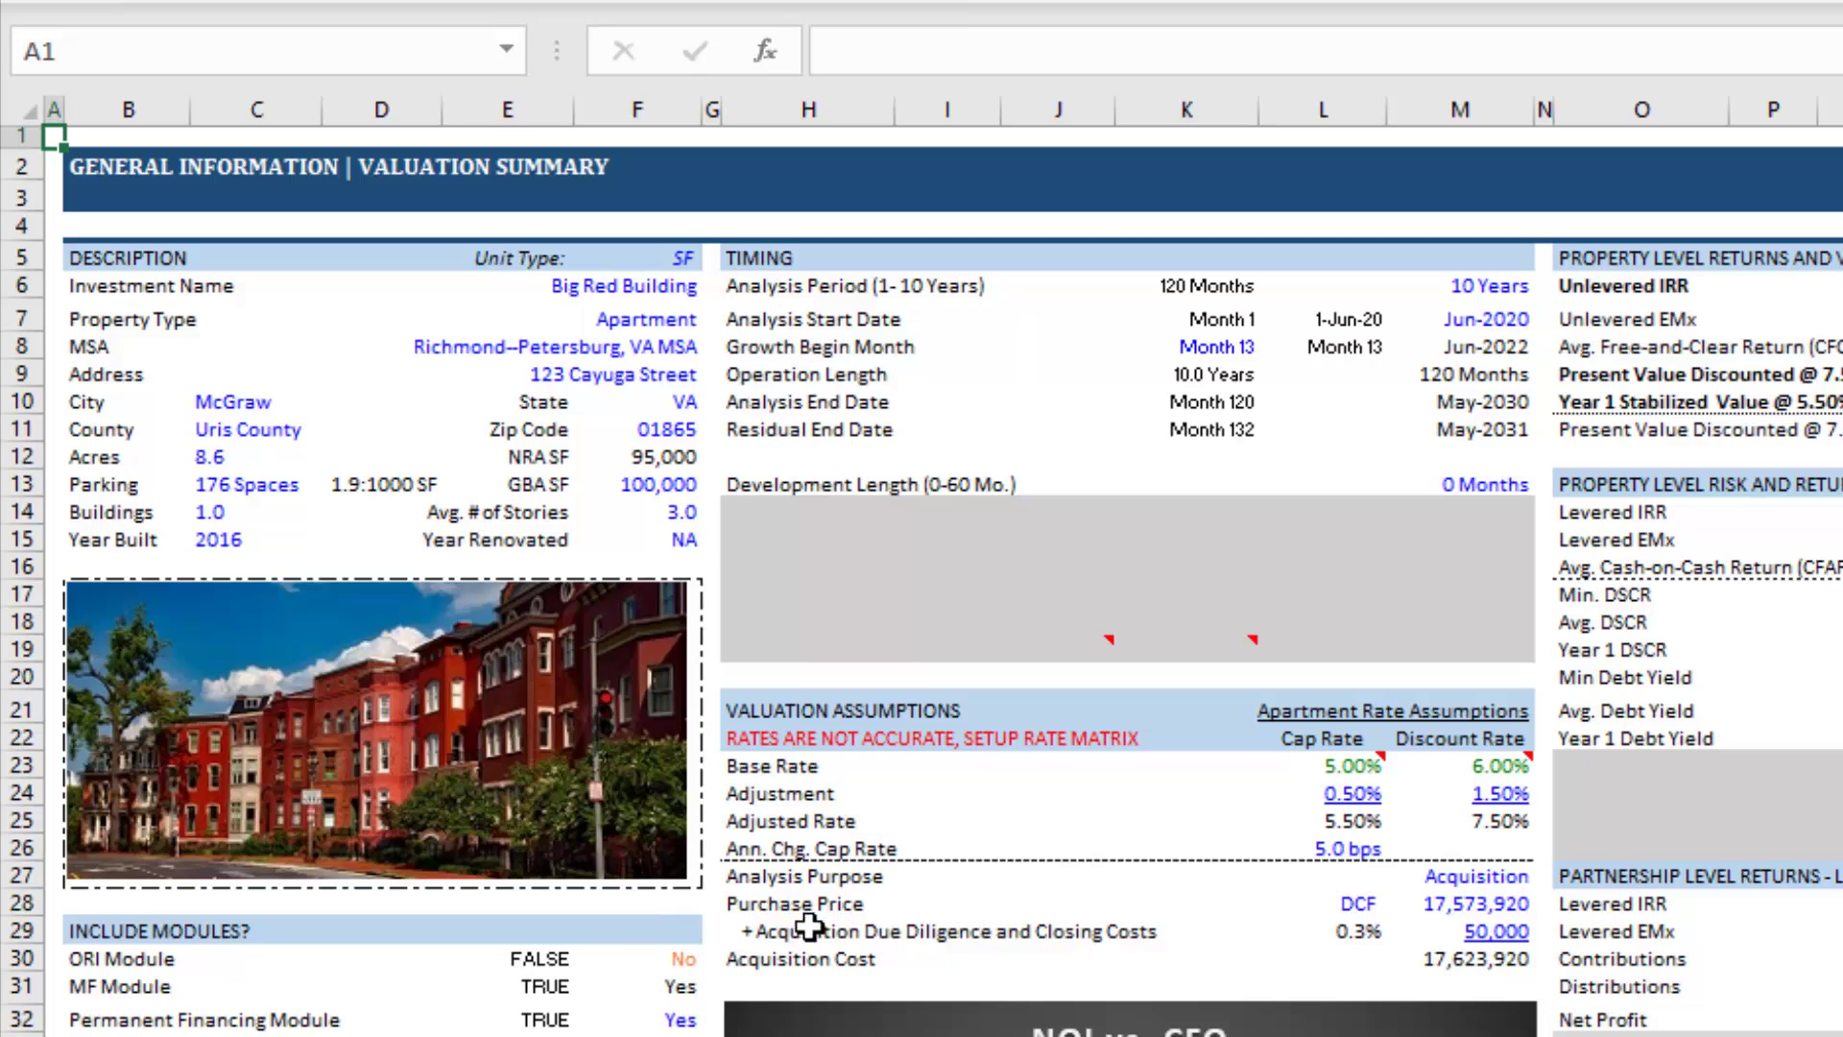
click(638, 319)
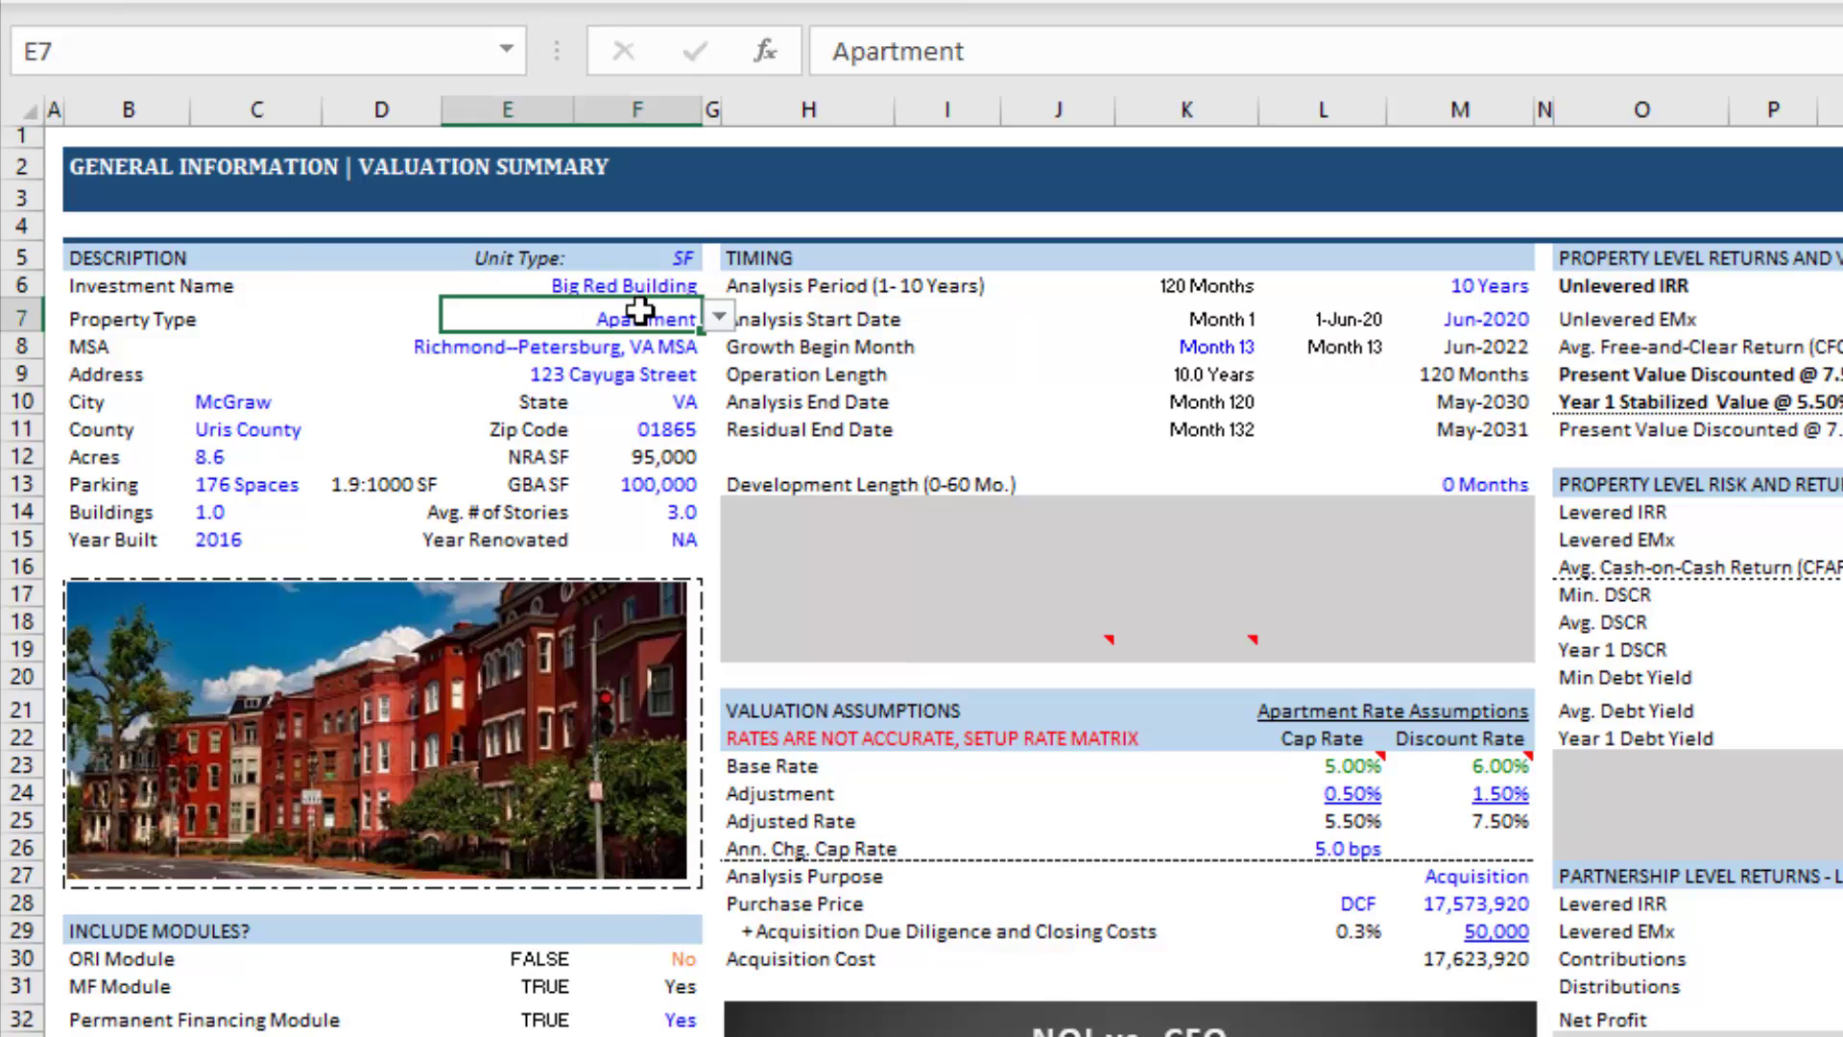
click(719, 316)
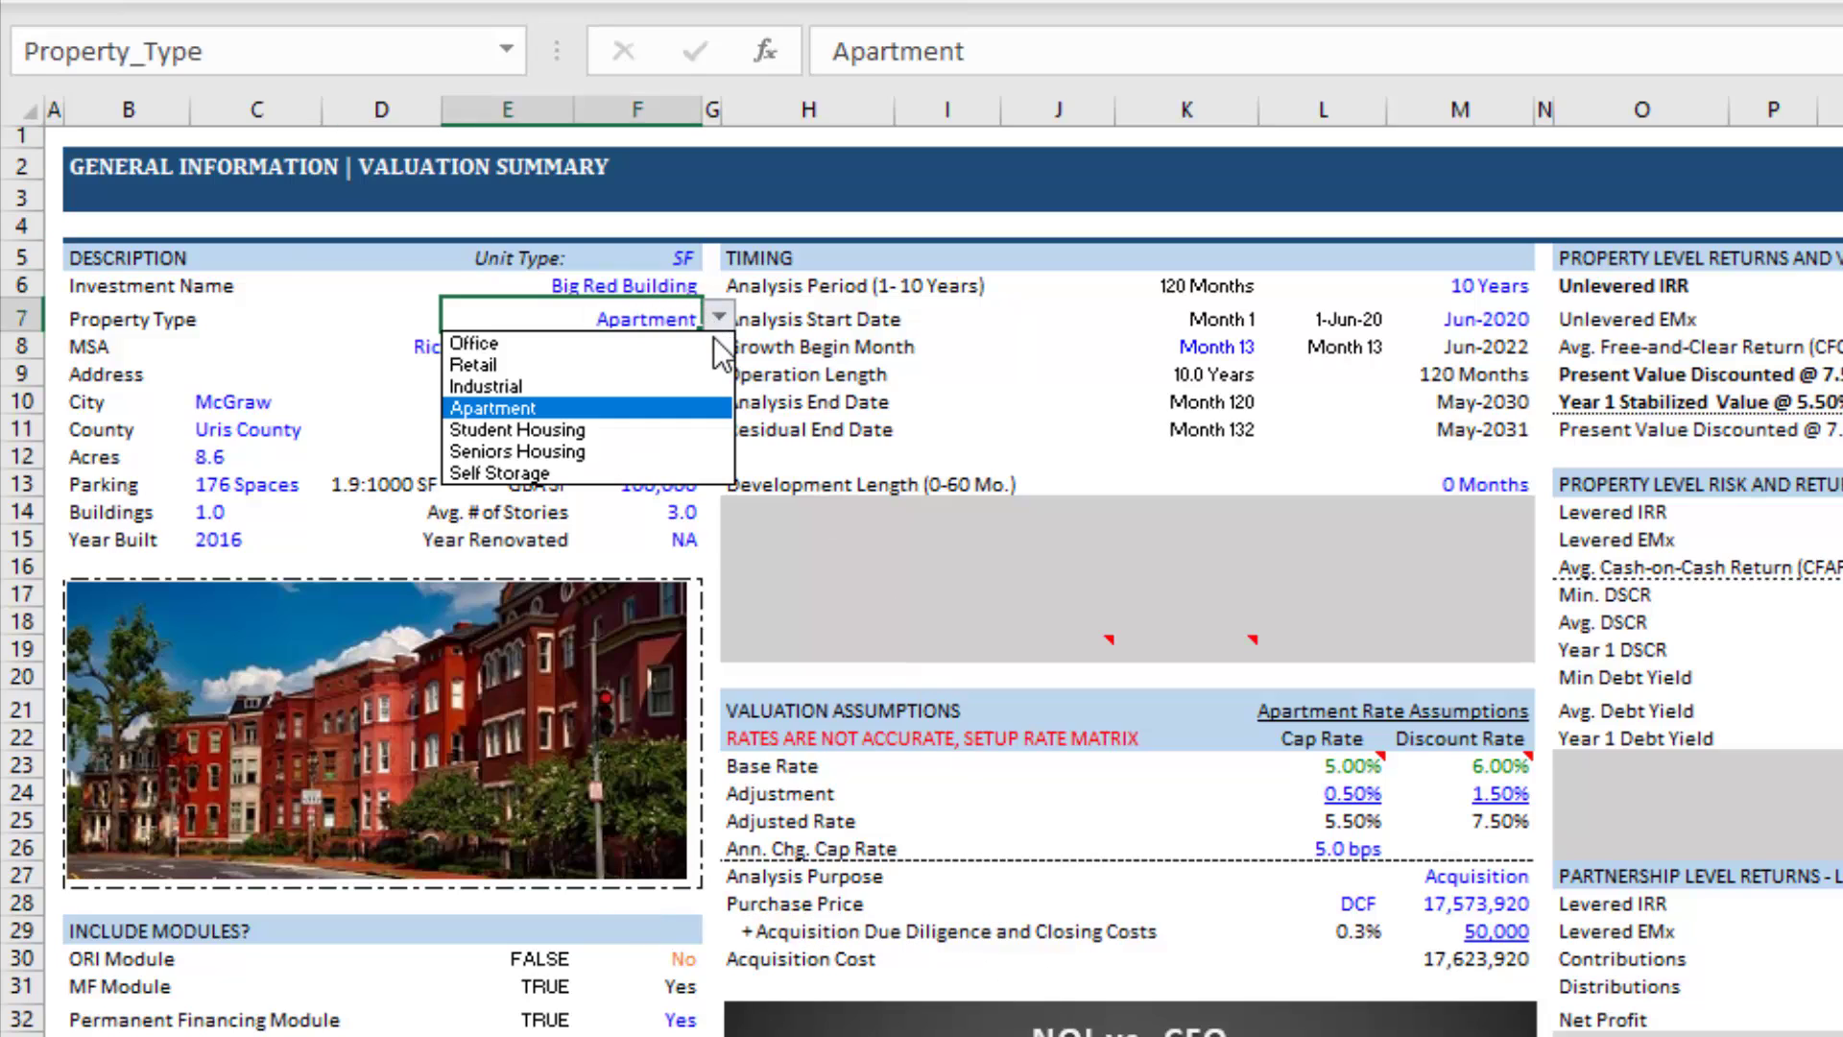
click(635, 384)
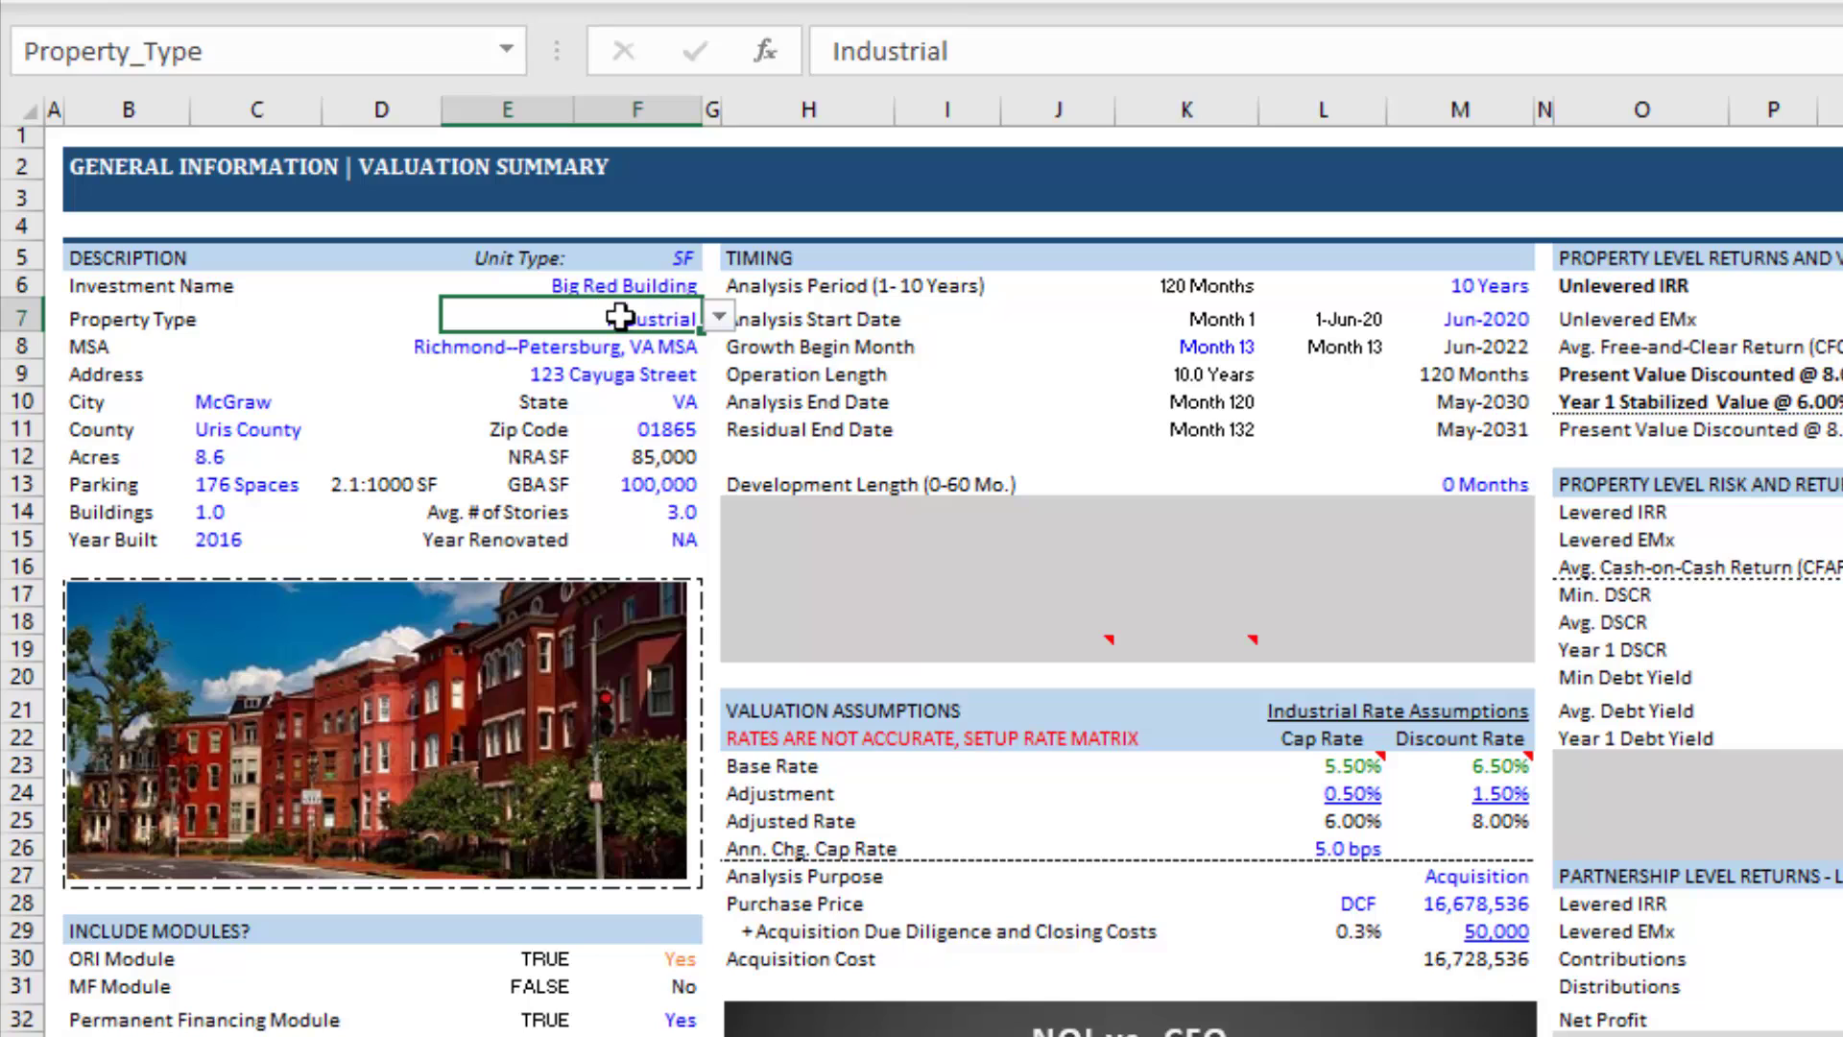
drag(123, 317, 556, 317)
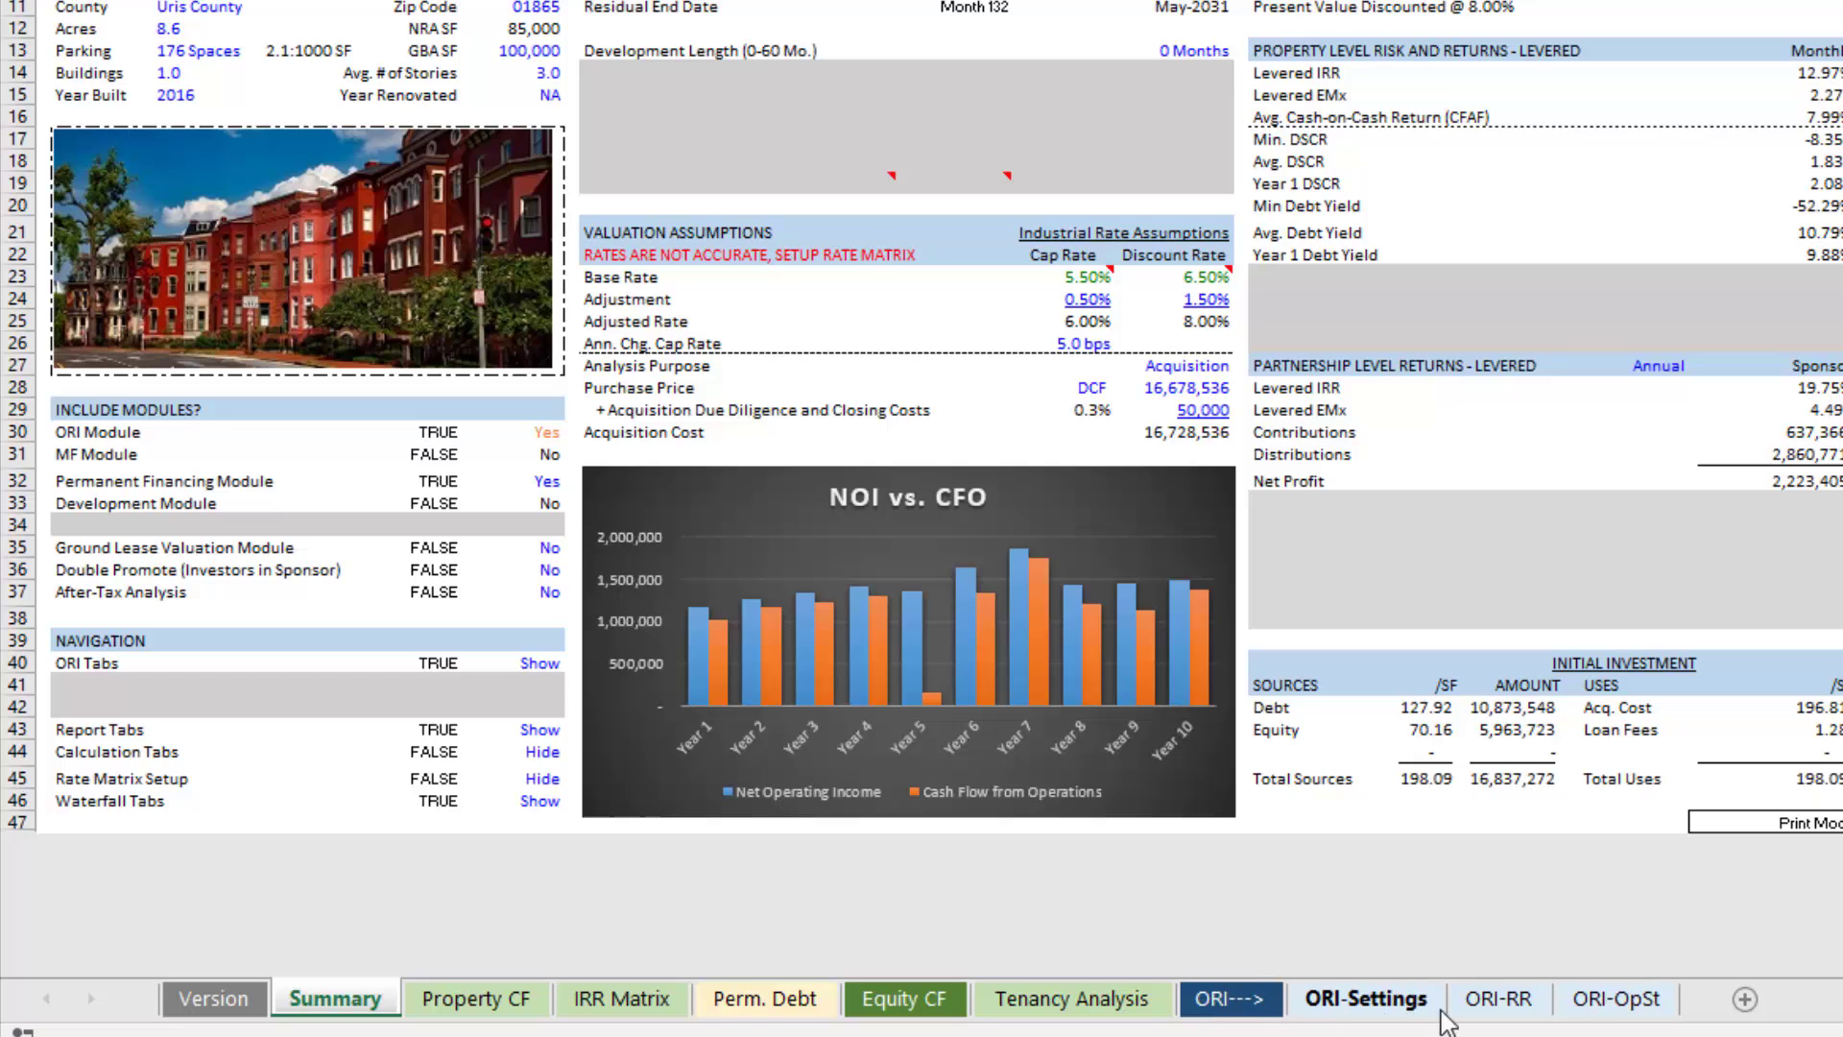
- Open the ORI-RR sheet and review its Assumptions and Rent Roll (1st Gen Tenants) sections
click(1502, 1016)
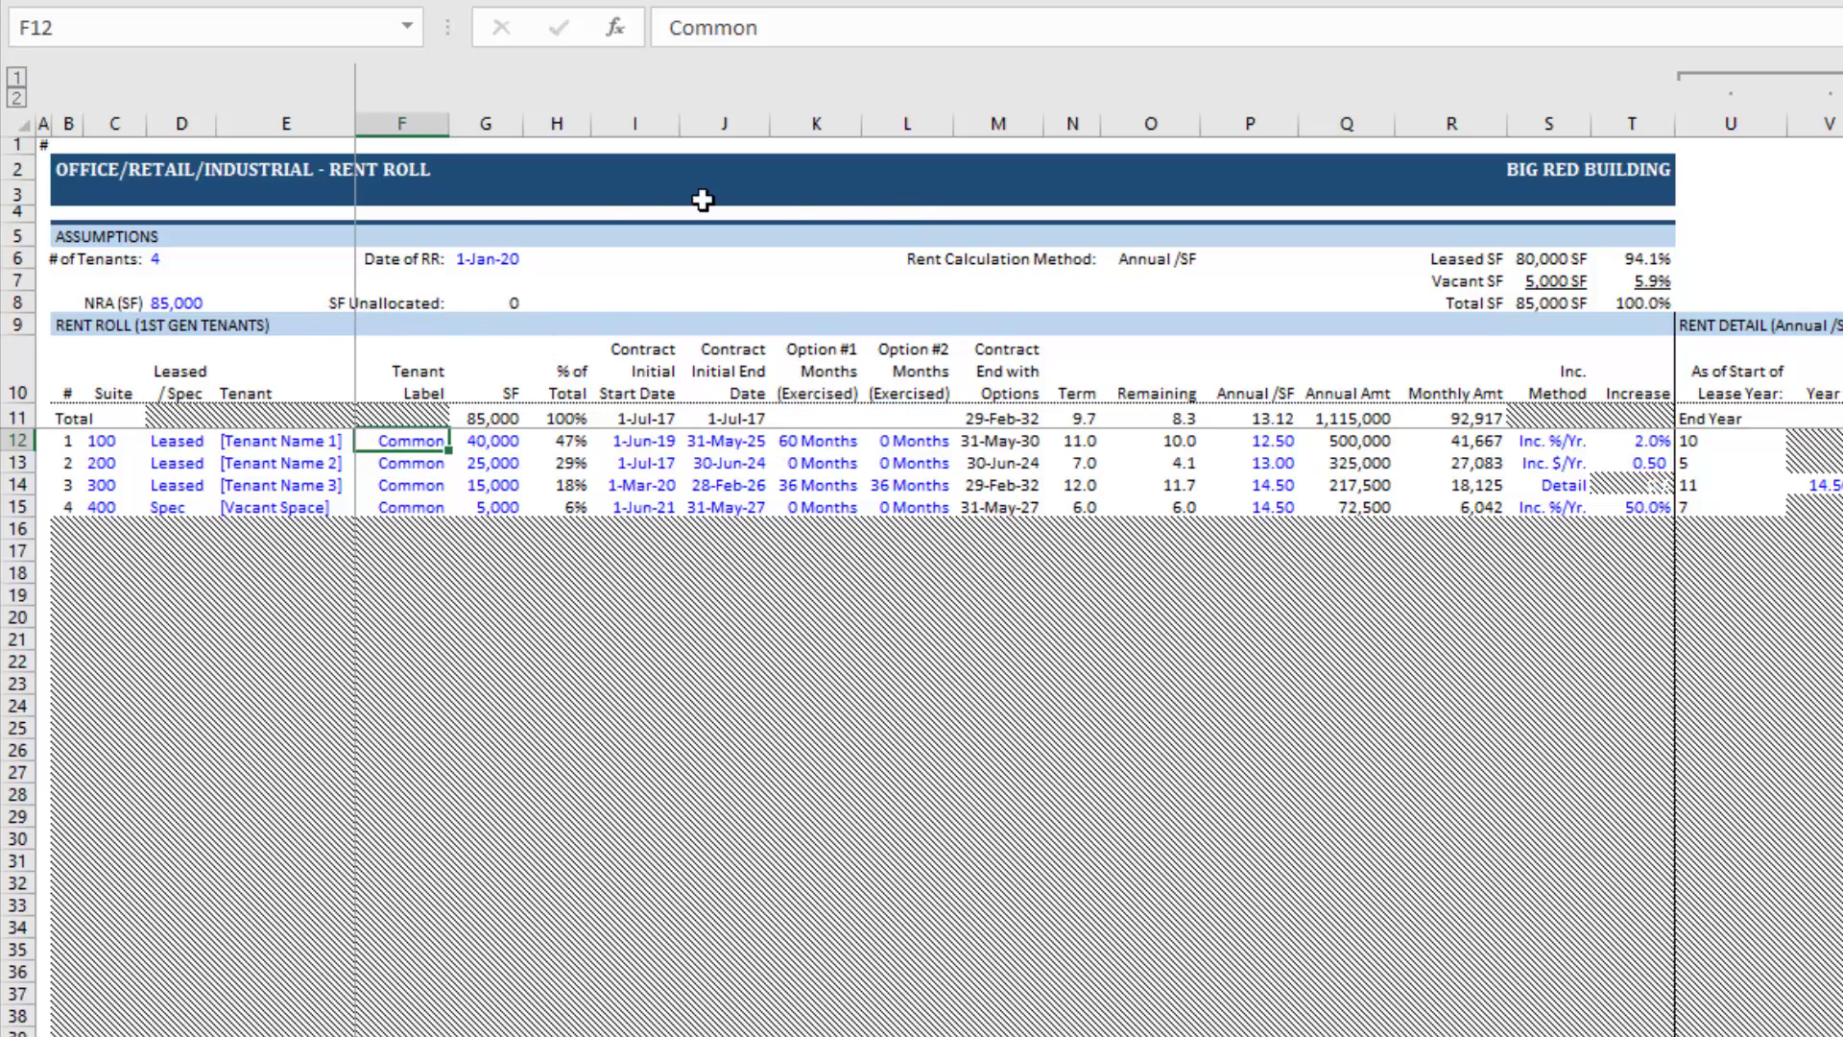
drag(156, 550, 1296, 1001)
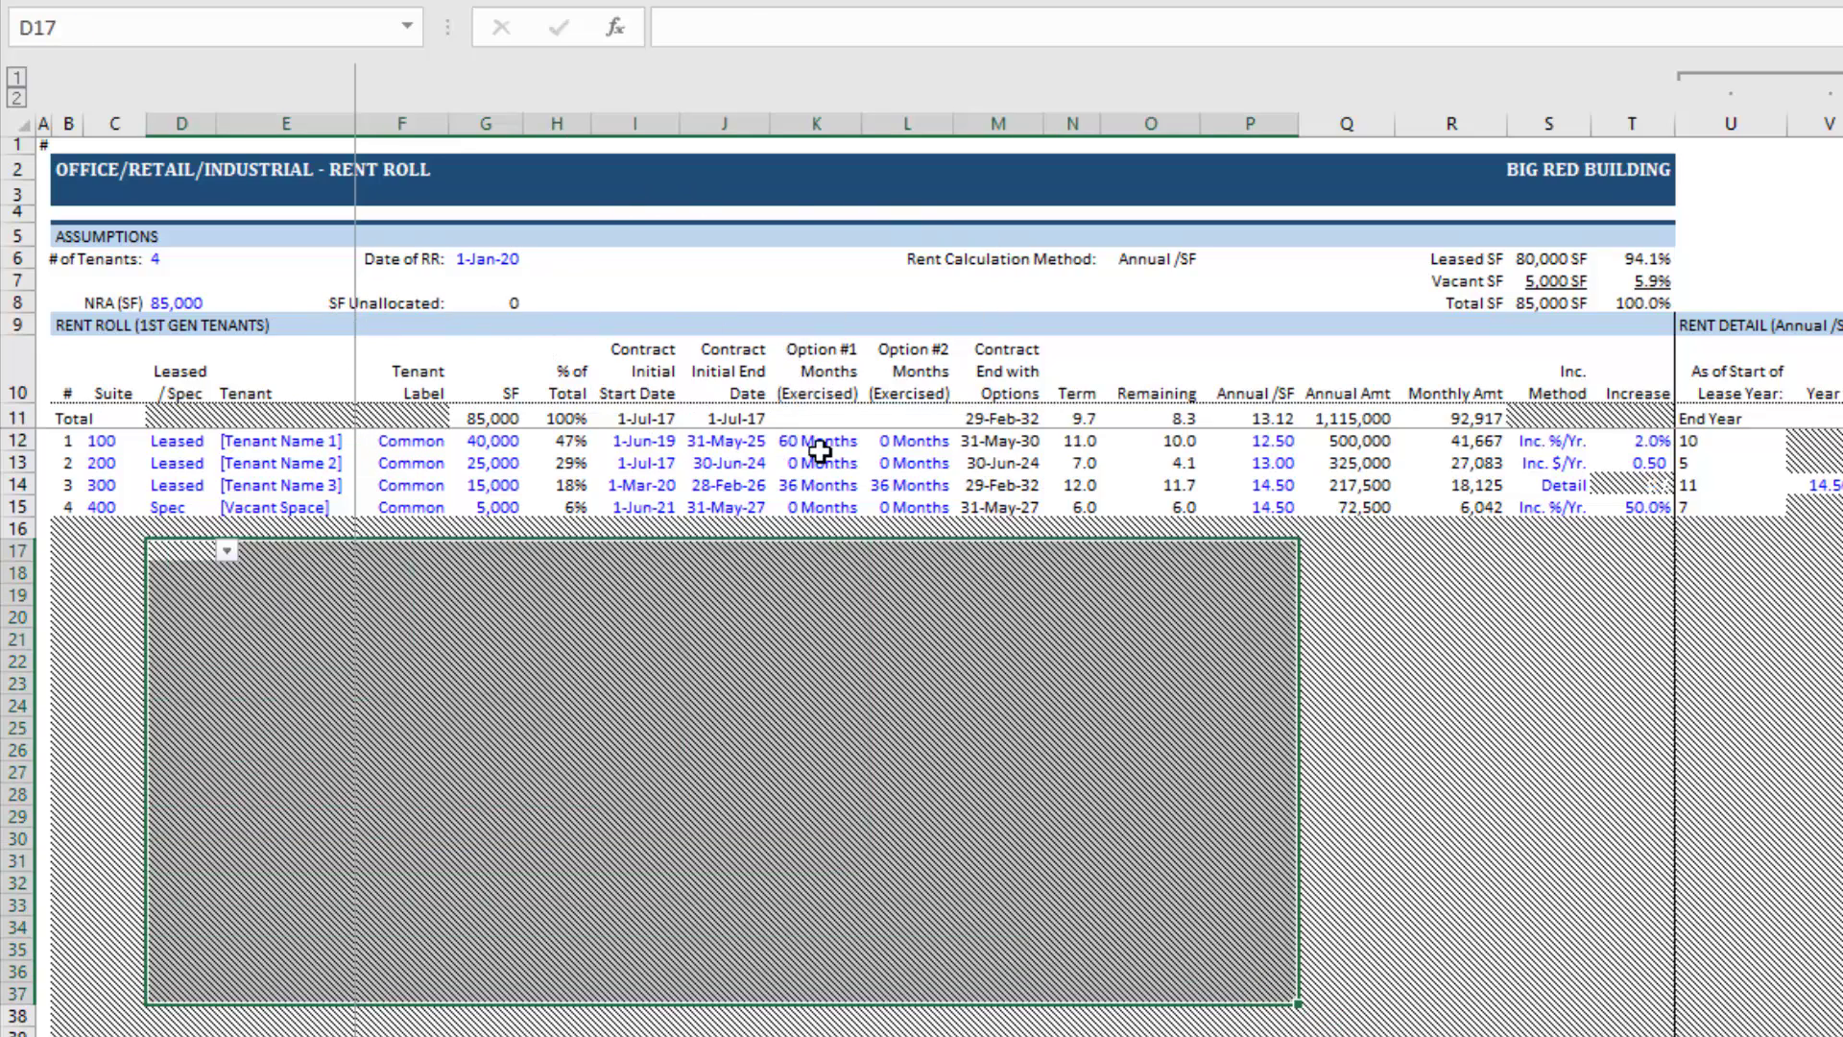
drag(156, 443, 861, 487)
click(904, 465)
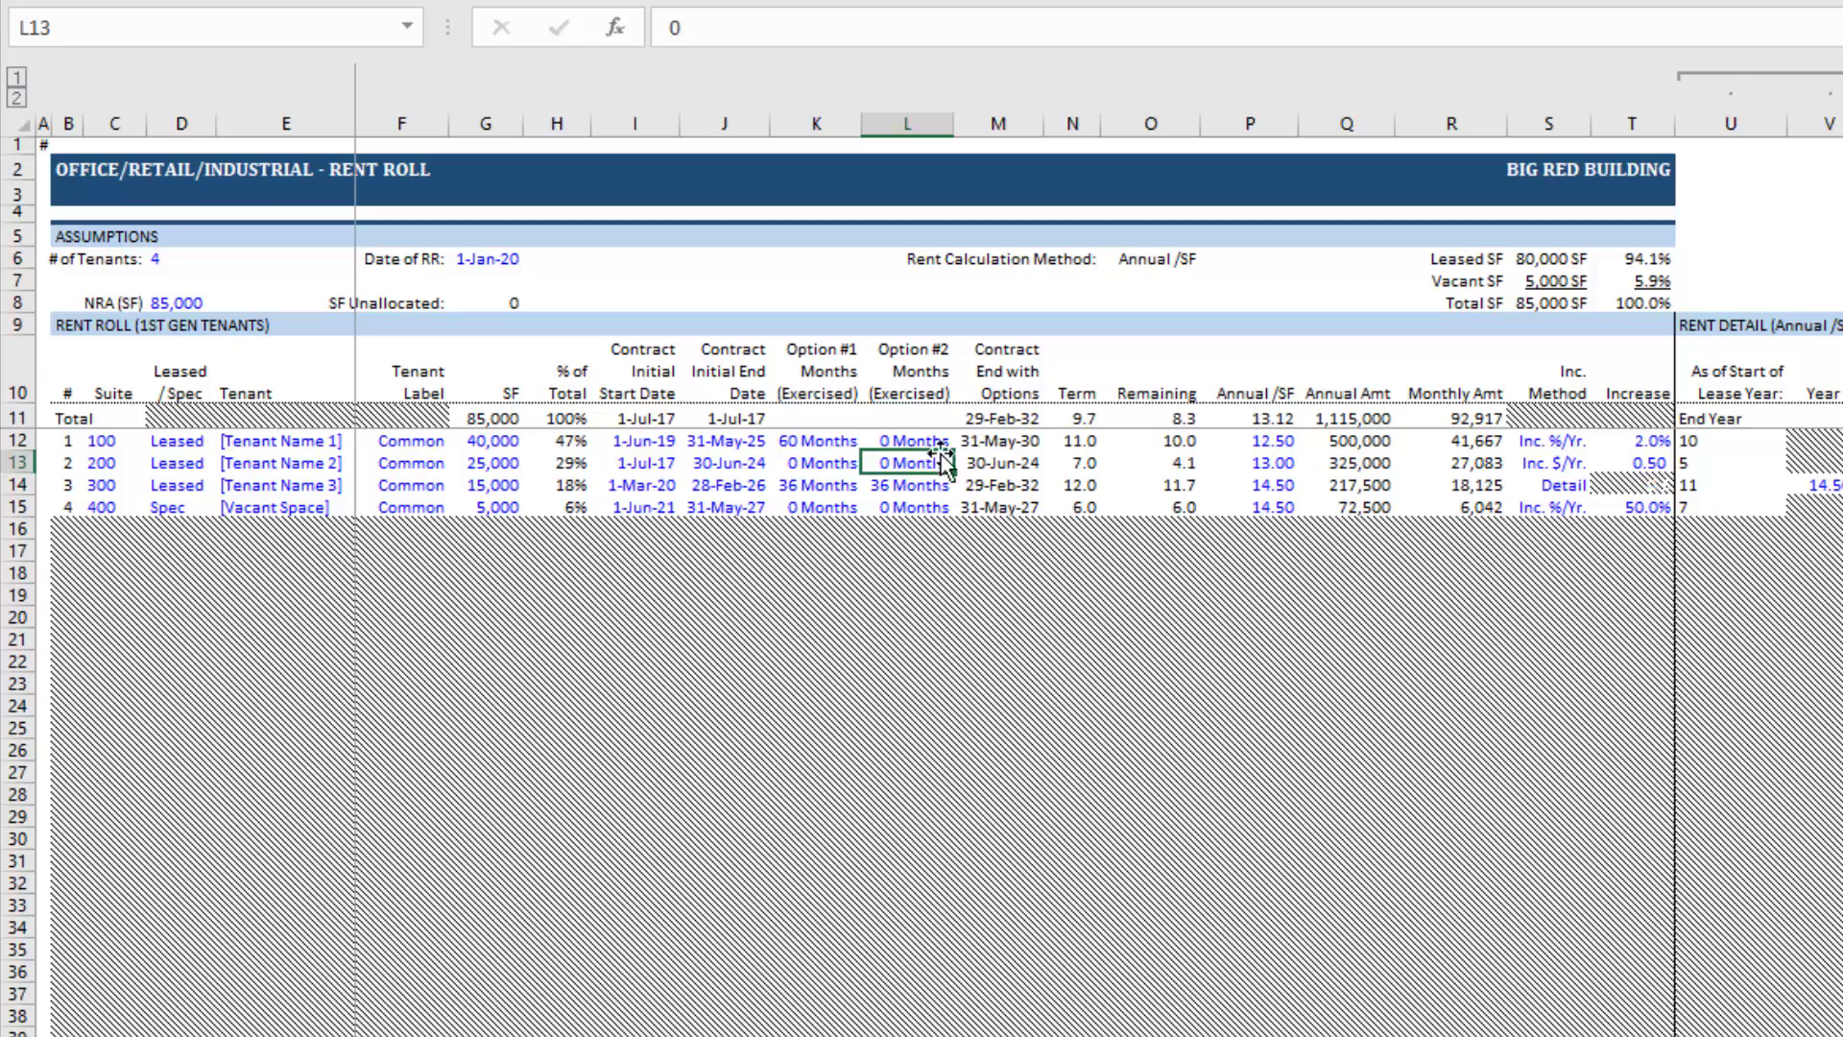
drag(92, 236, 1593, 238)
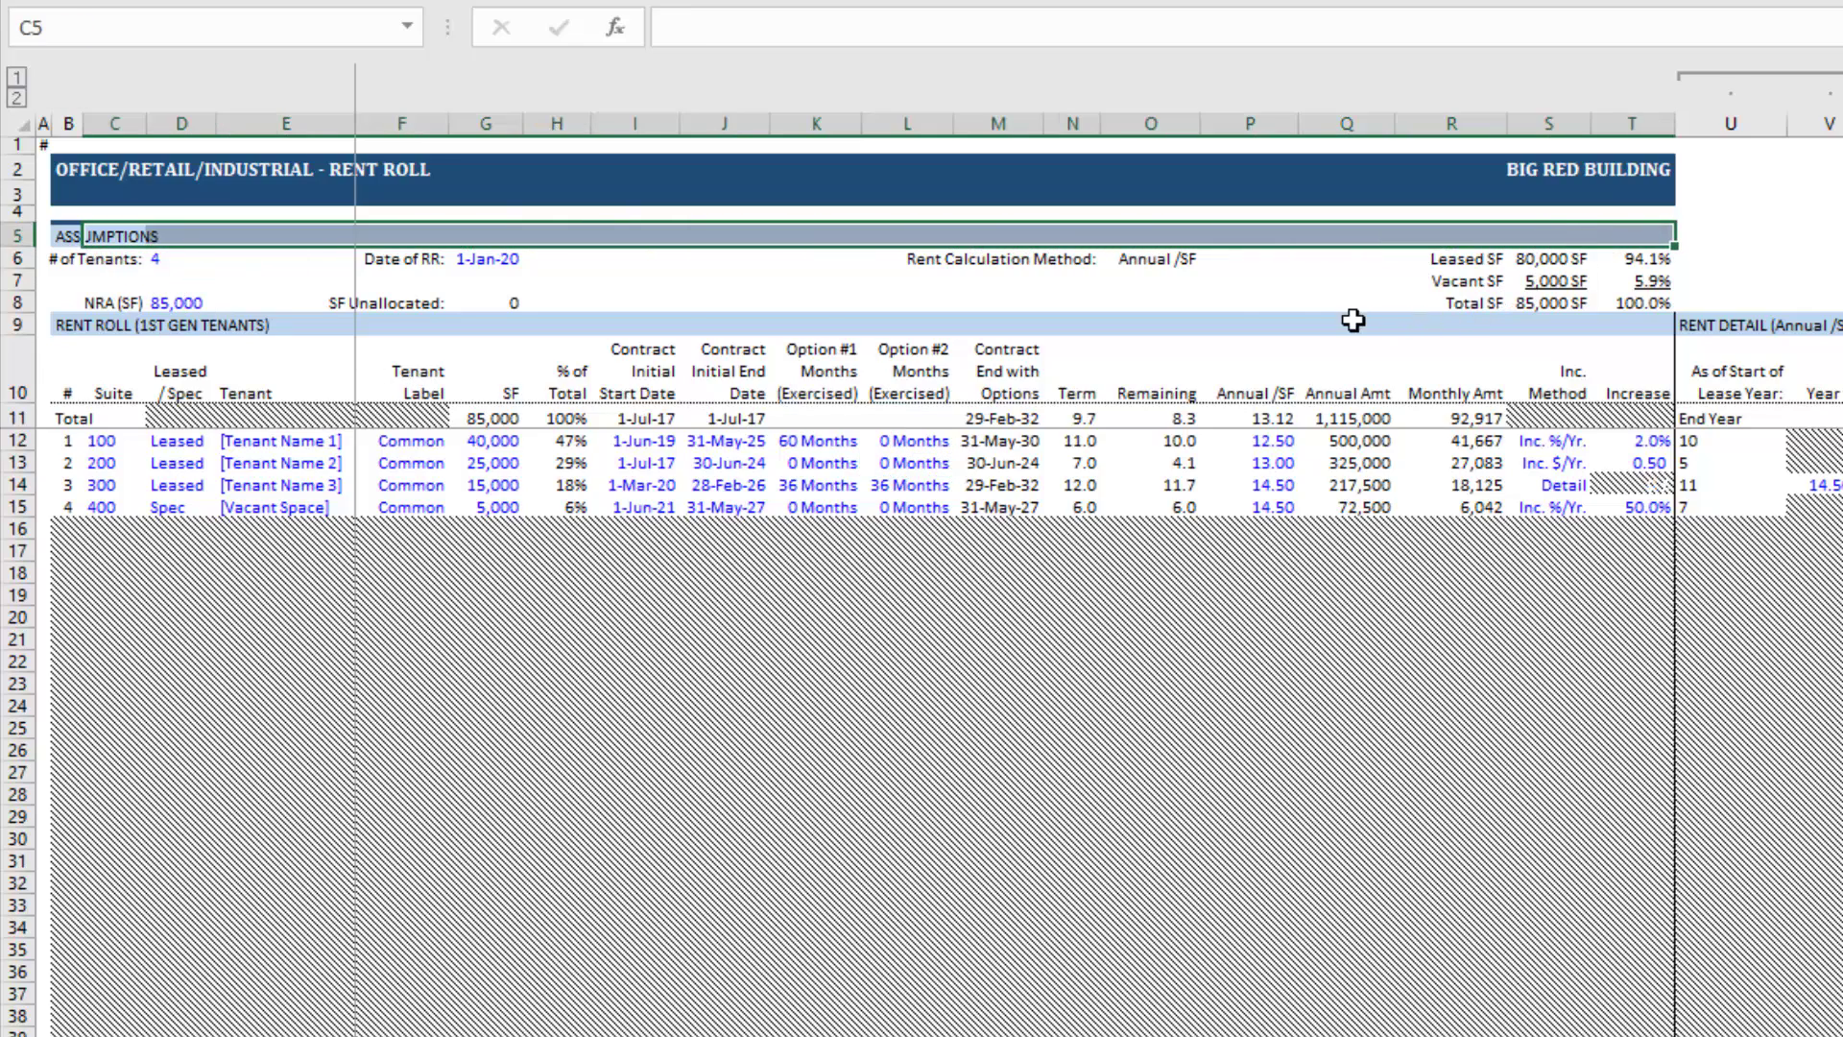
click(68, 321)
drag(68, 320, 1603, 328)
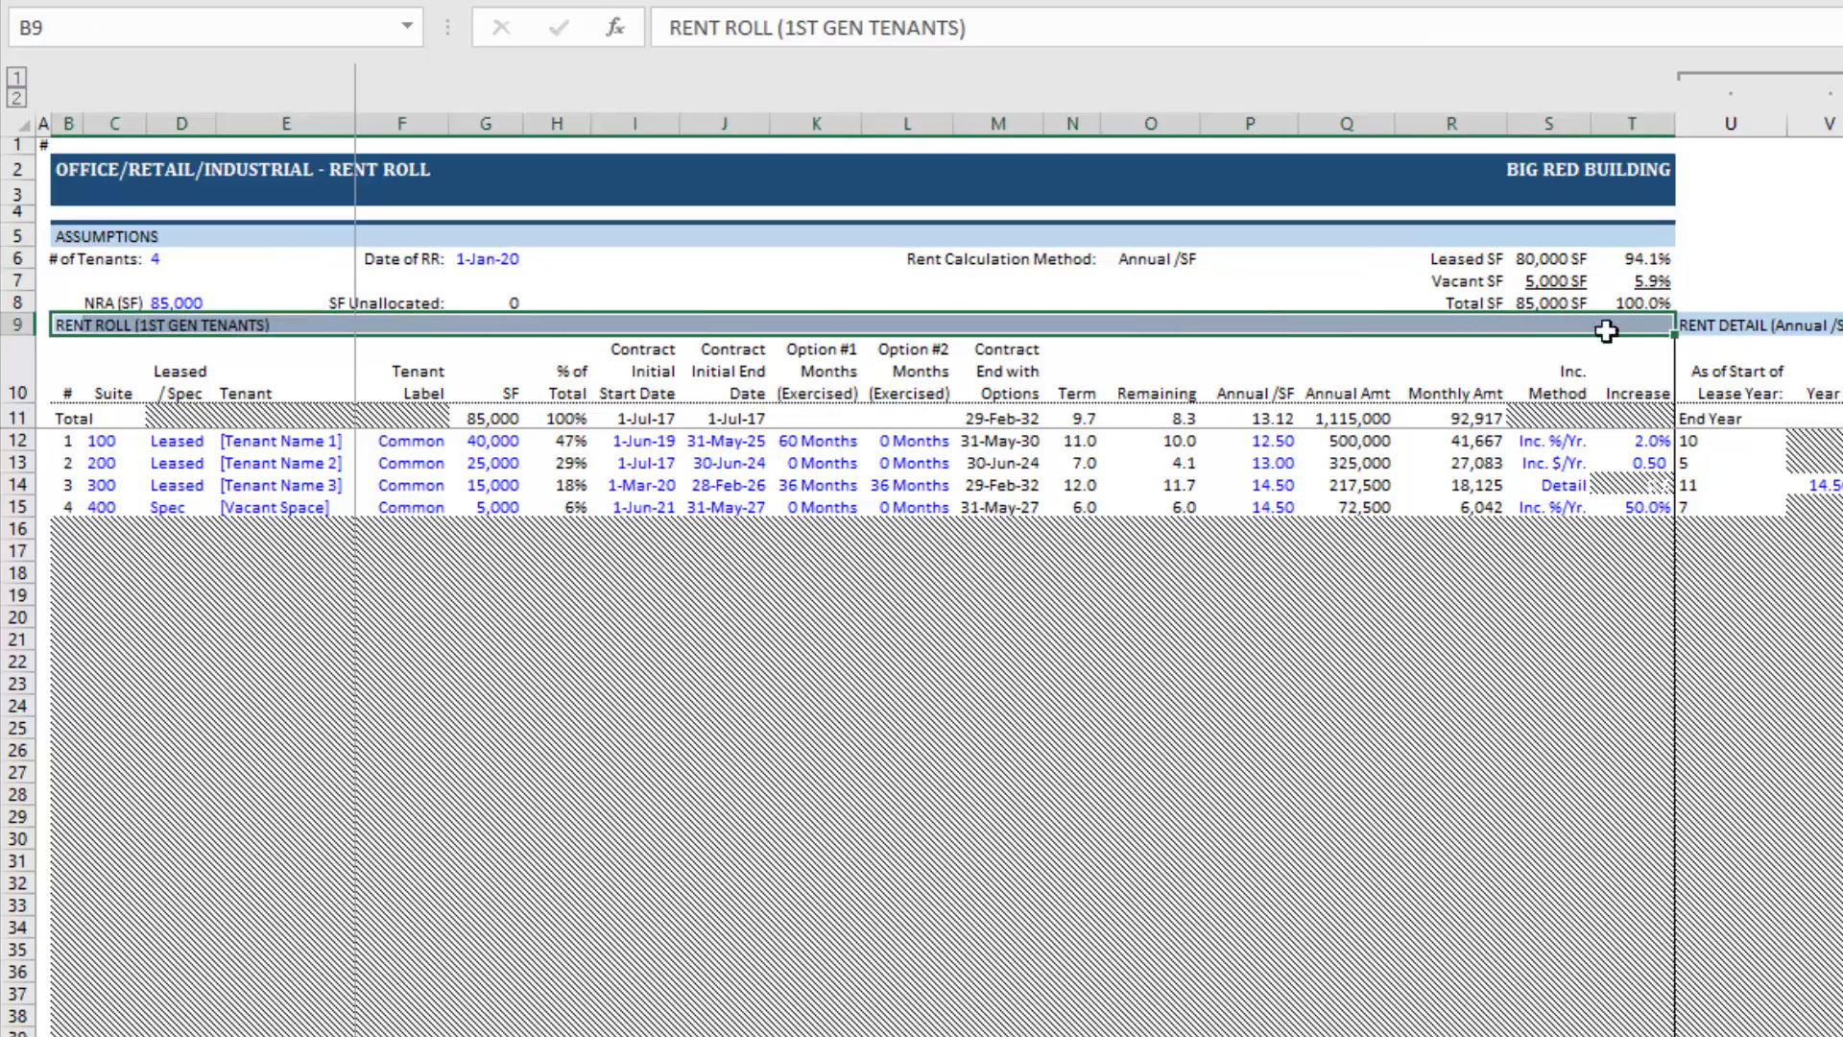
- Look across the Rent Detail section of the rent roll, from the End Year column through Year 11
click(1718, 326)
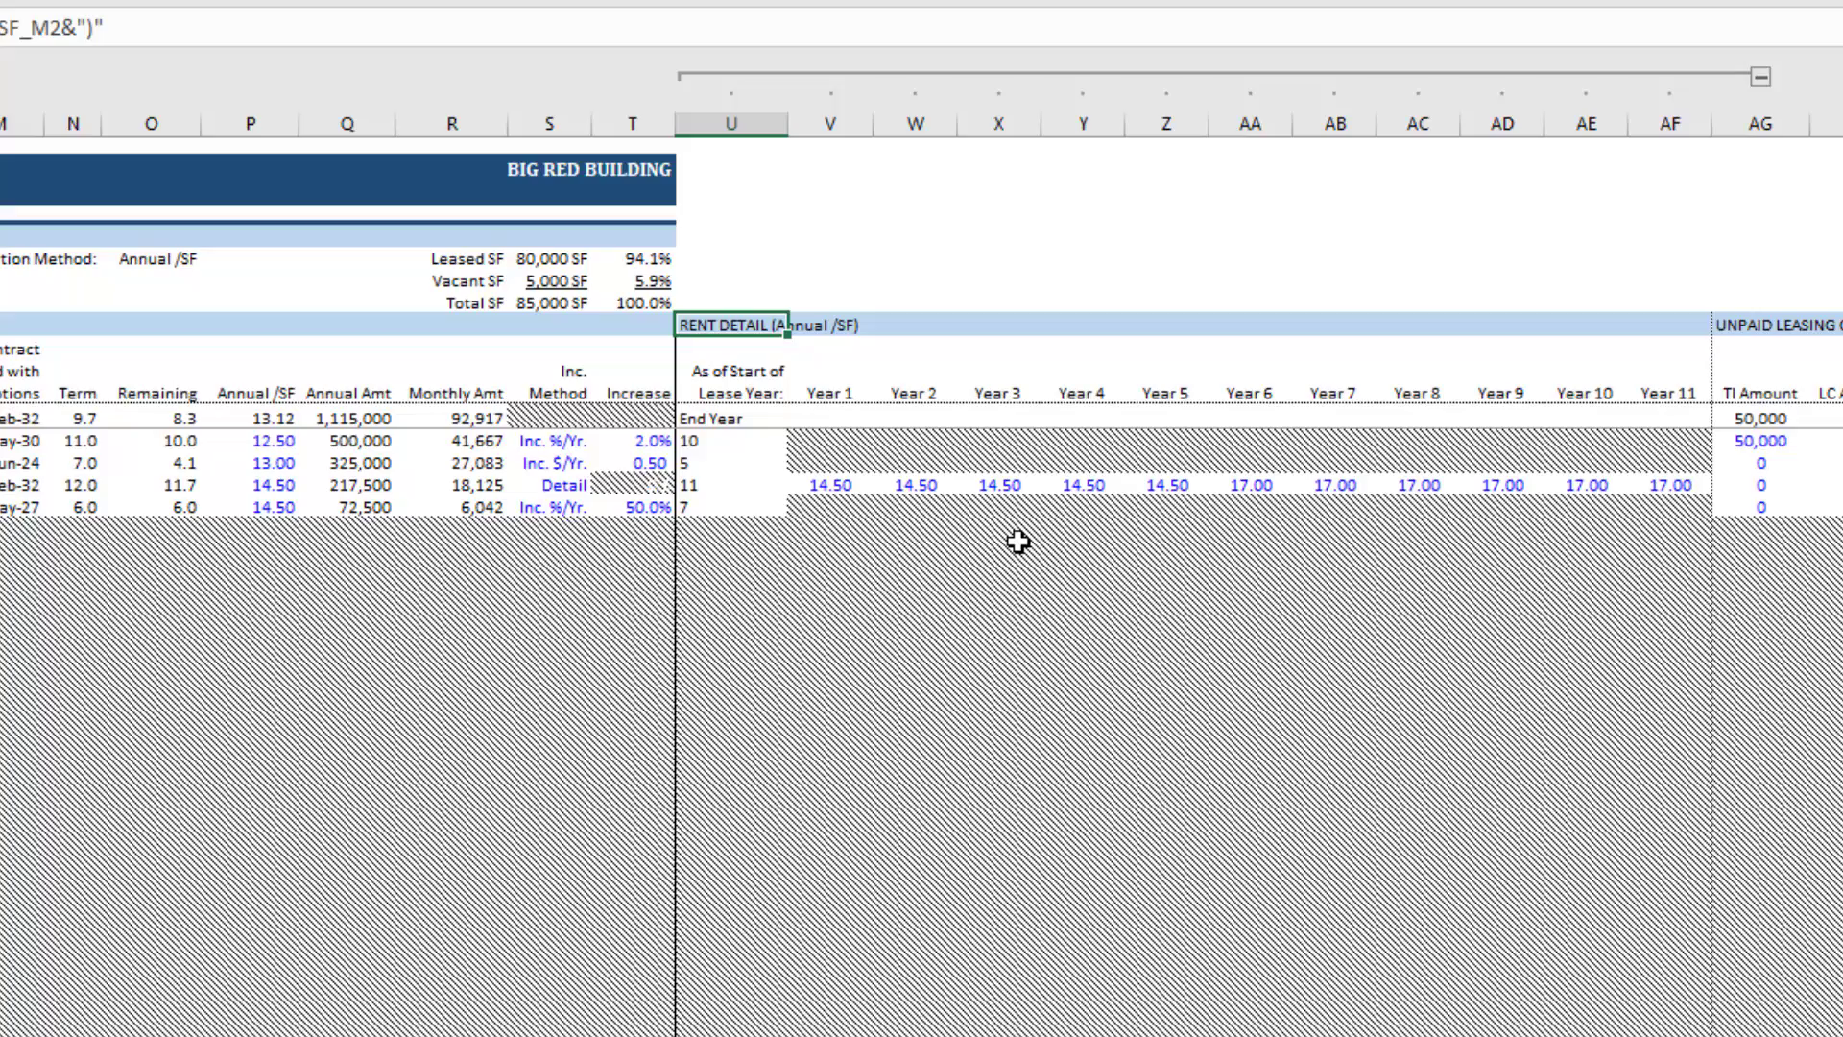
key(Right)
key(Right)
key(Right)
key(Right)
key(Right)
key(Right)
key(Right)
key(Right)
key(Right)
key(Right)
key(Right)
key(Right)
key(Right)
key(Right)
key(Right)
key(Right)
key(Right)
key(Right)
key(Right)
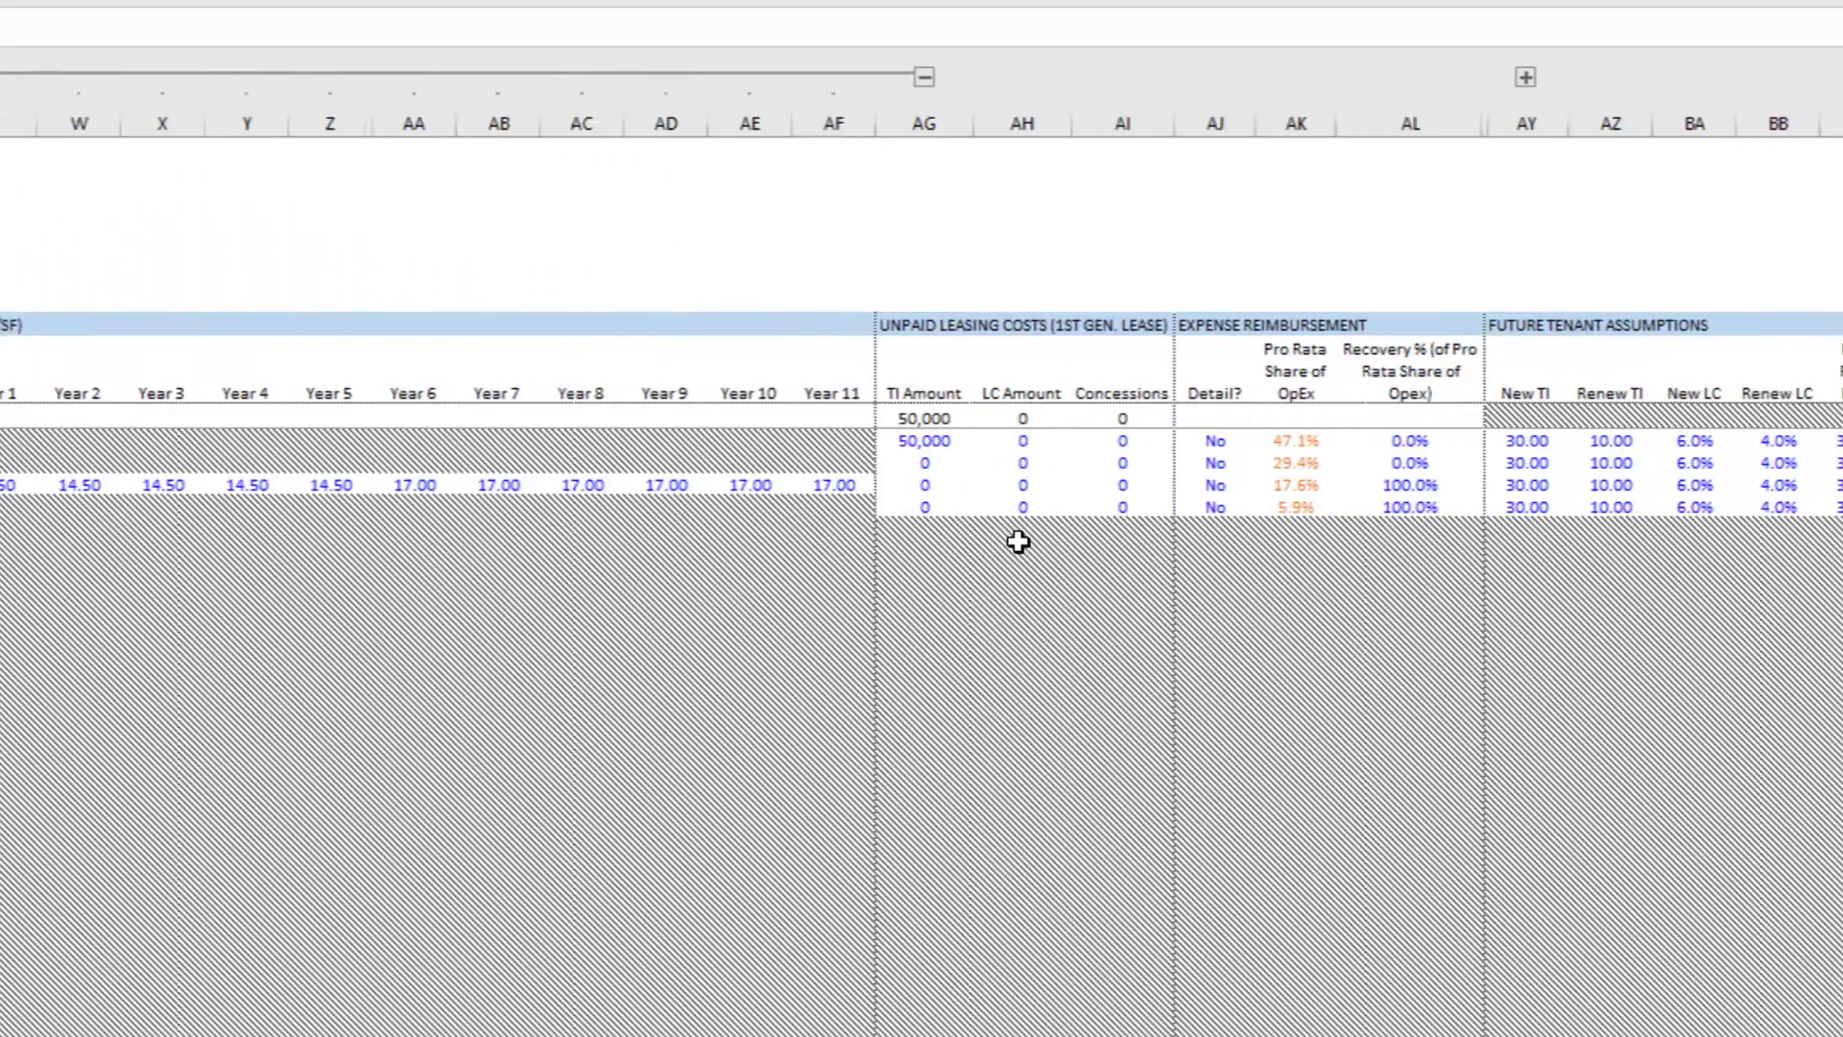
key(Right)
key(Right)
key(Right)
key(Right)
key(Right)
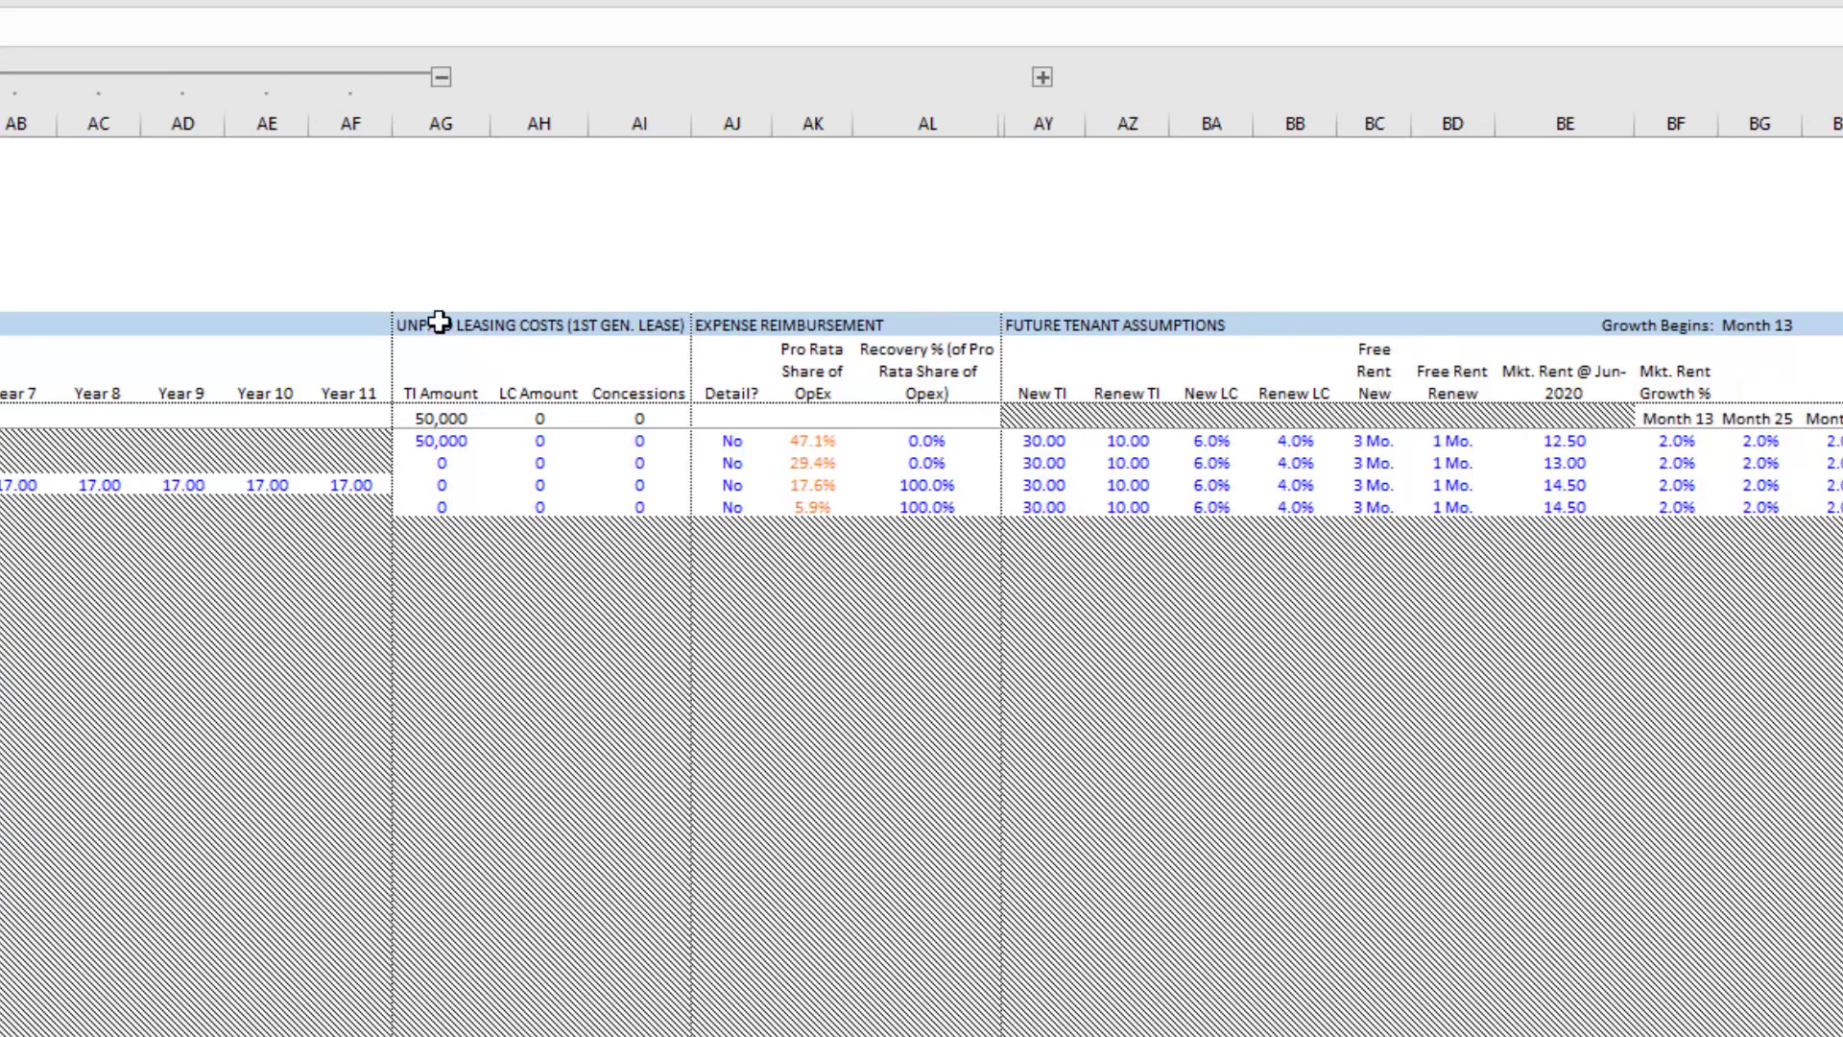
- Examine the Unpaid Leasing Costs, Expense Reimbursement and Future Tenant Assumptions sections of the rent roll
click(439, 323)
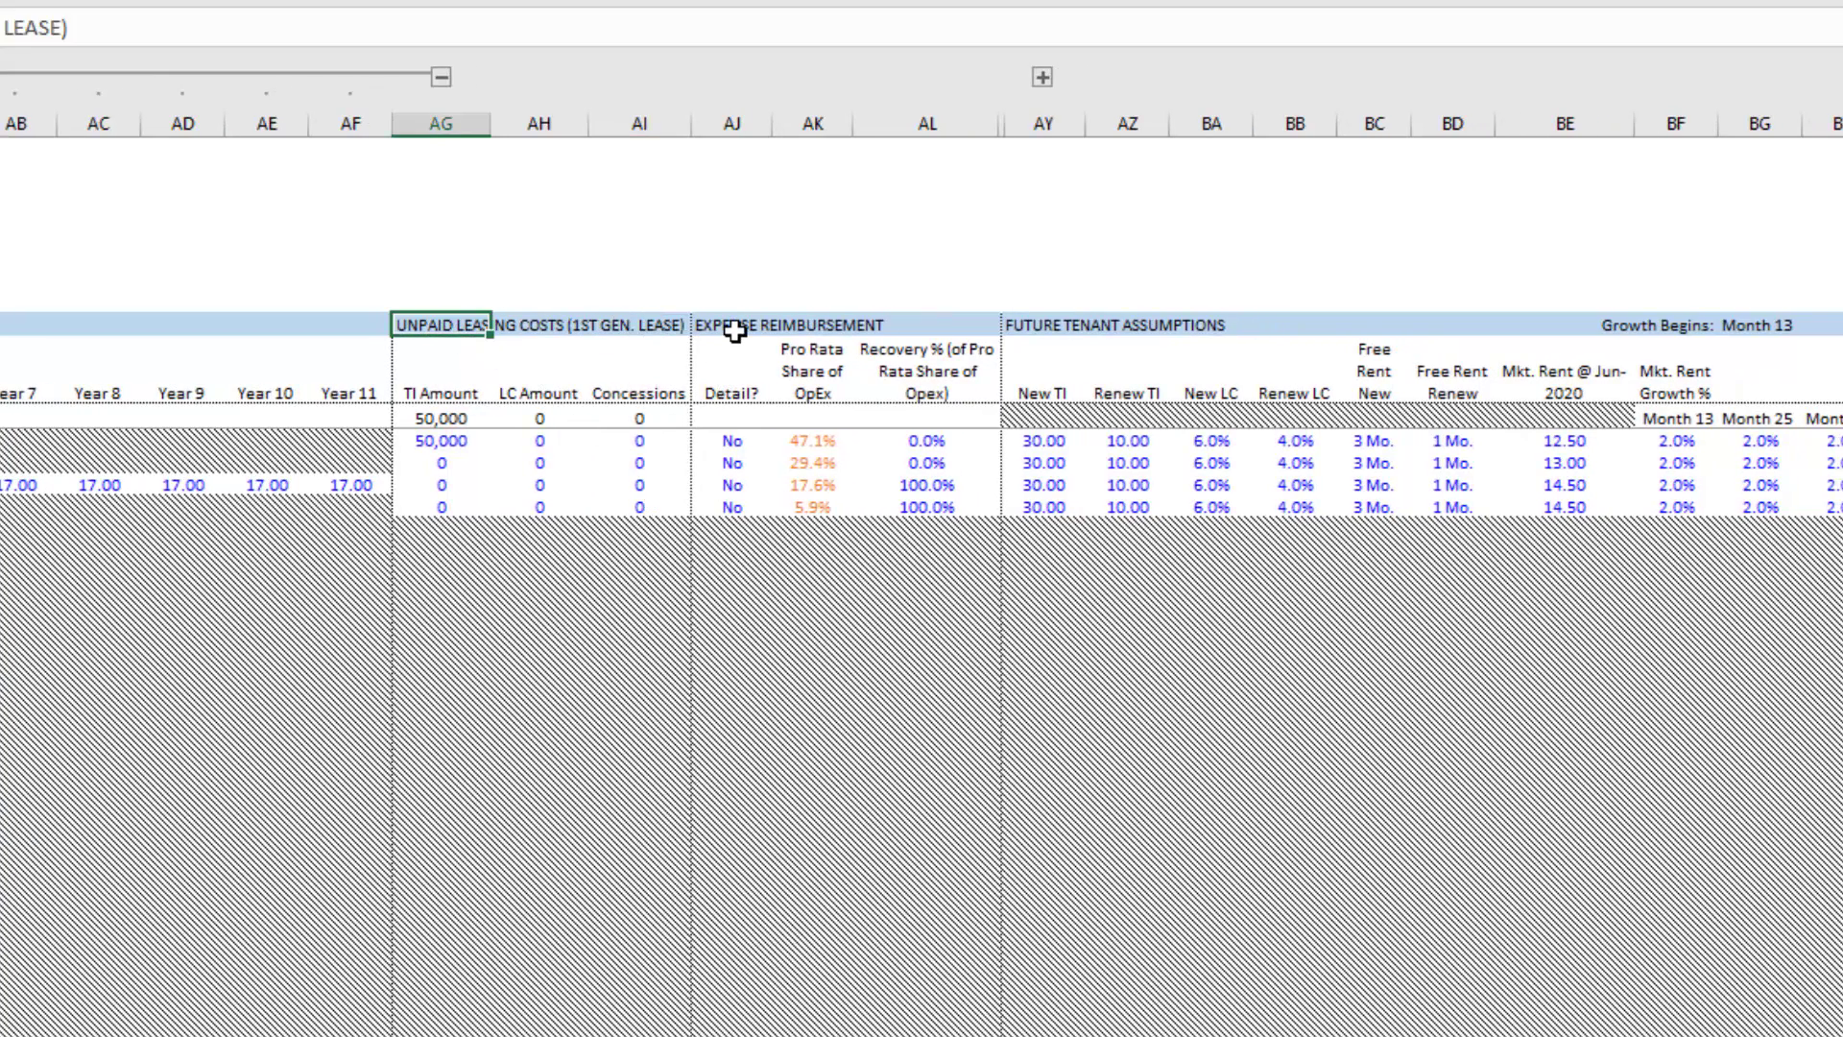
click(737, 331)
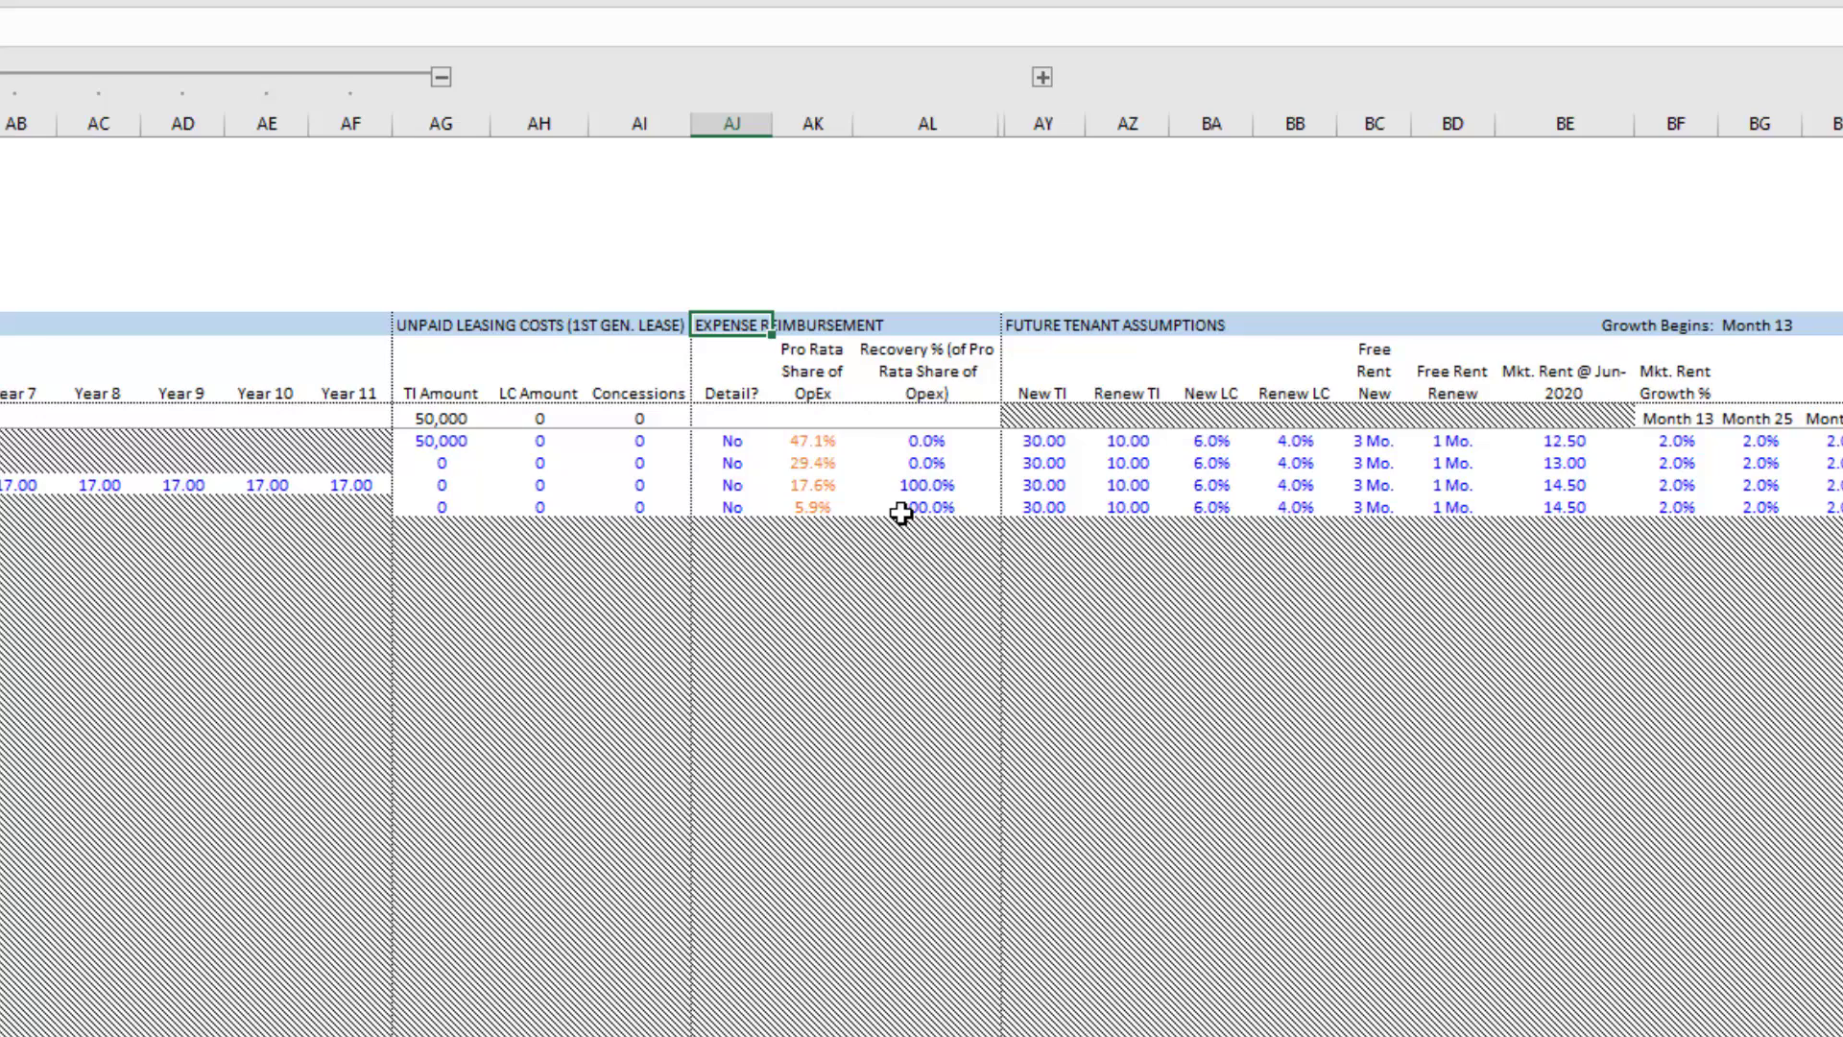
key(Right)
key(Right)
key(Right)
key(Right)
key(Right)
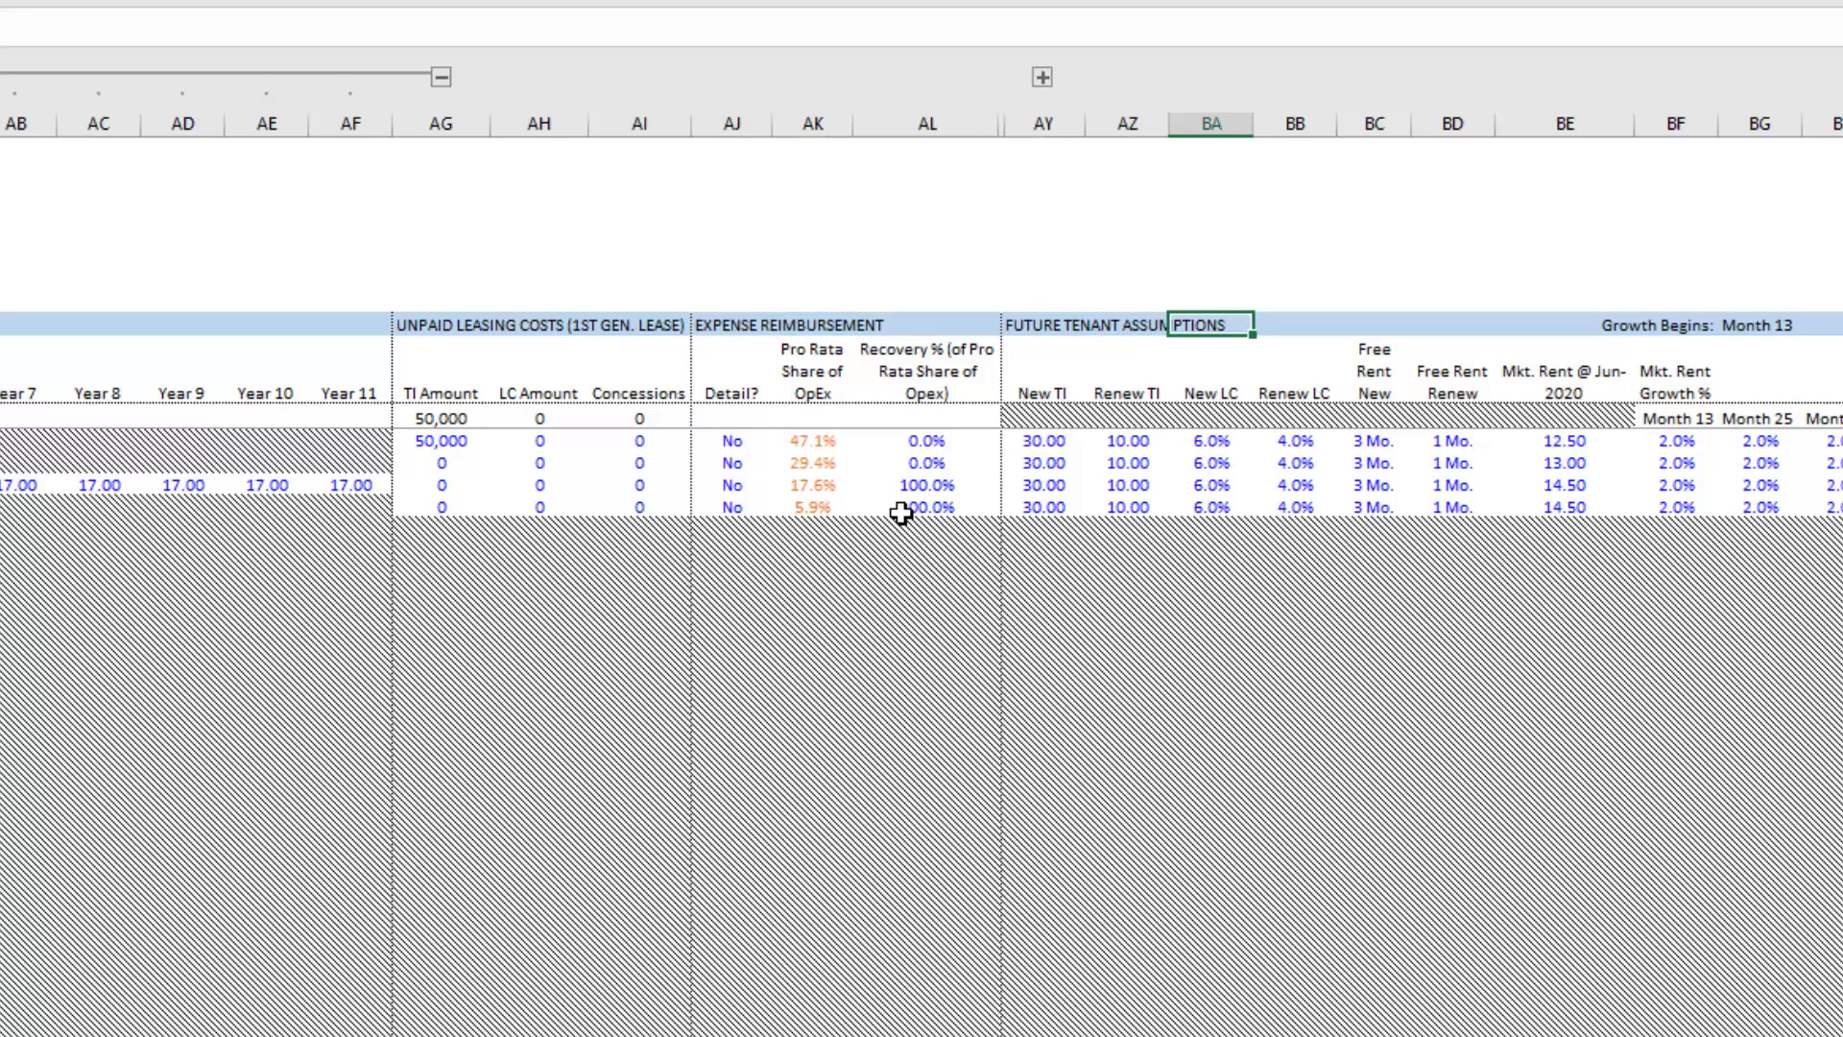
key(Right)
key(Right)
key(Right)
key(Right)
key(Right)
key(Right)
key(Right)
key(Right)
key(Right)
key(Right)
key(Right)
key(Right)
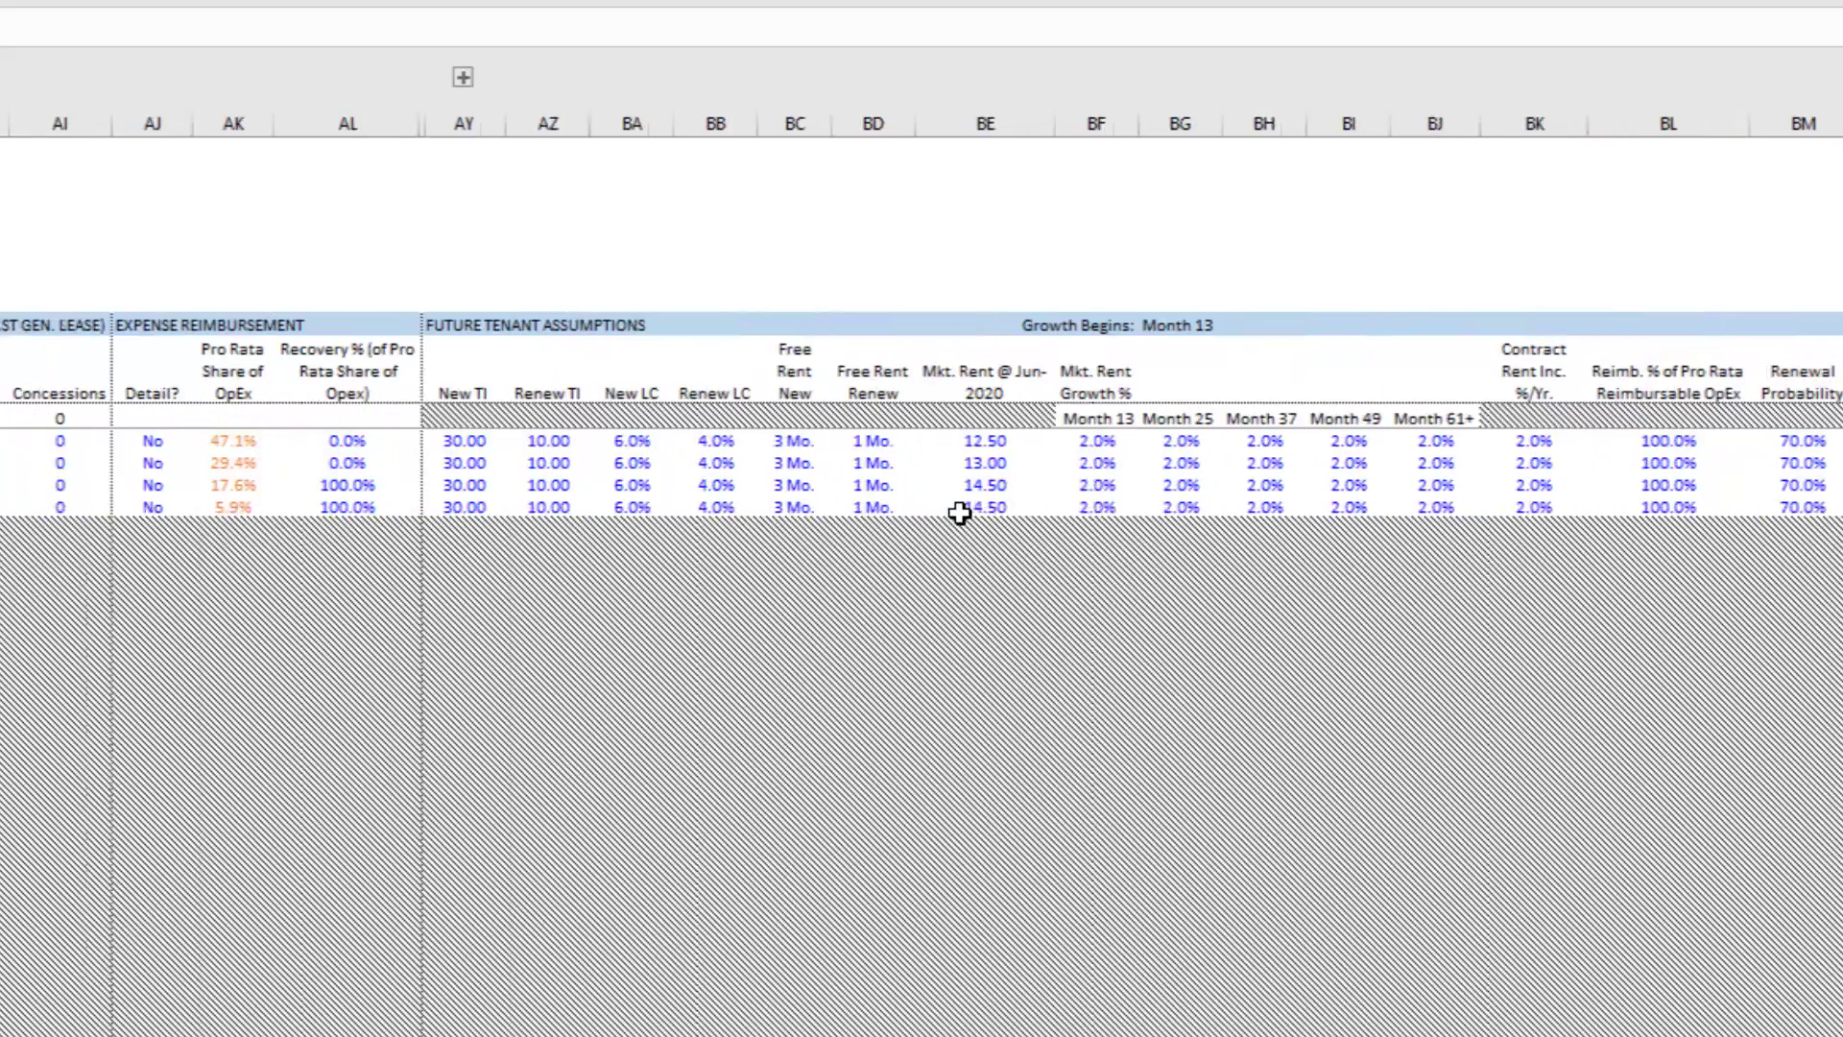
key(Right)
key(Right)
key(Right)
key(Left)
key(Left)
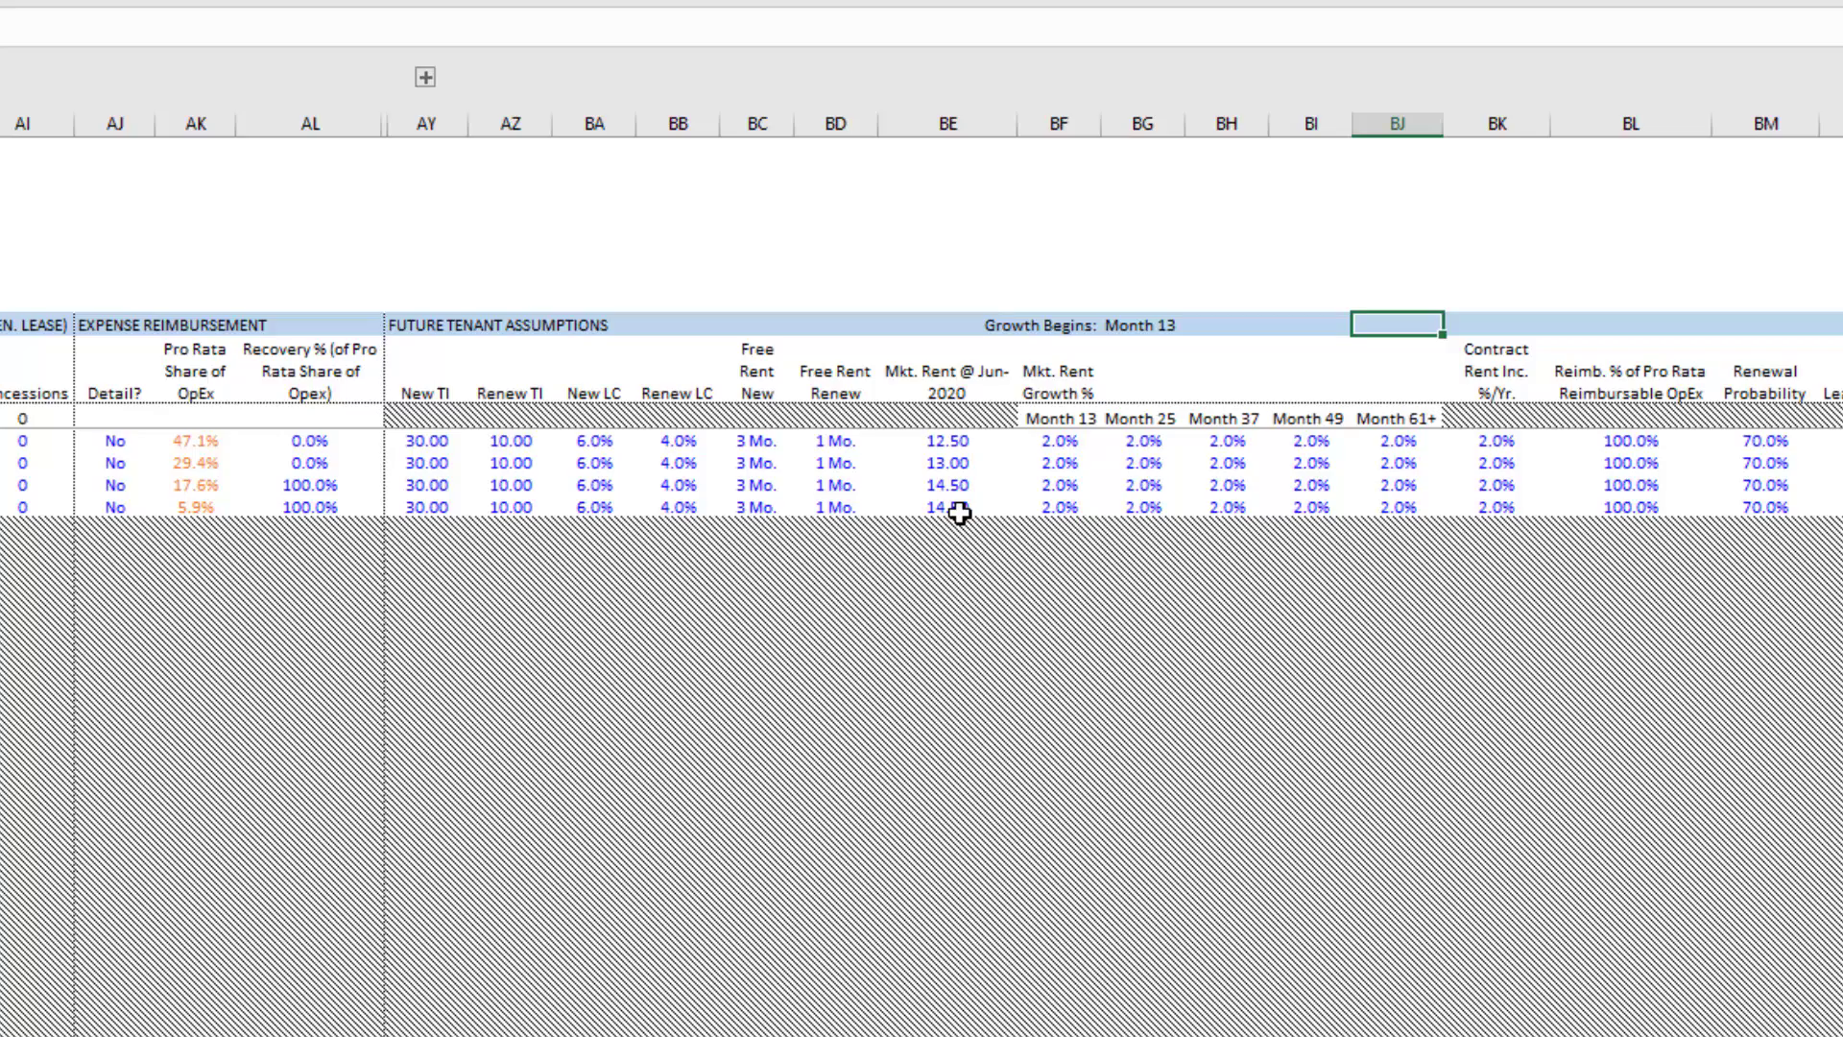
- Set the number of tenants to 5 in the rent roll's Assumptions section
key(ctrl+Left)
key(ctrl+Left)
key(ctrl+Left)
key(ctrl+Left)
key(ctrl+Left)
key(ctrl+Left)
key(ctrl+Left)
key(Right)
key(Right)
key(Right)
key(Right)
key(Right)
key(Right)
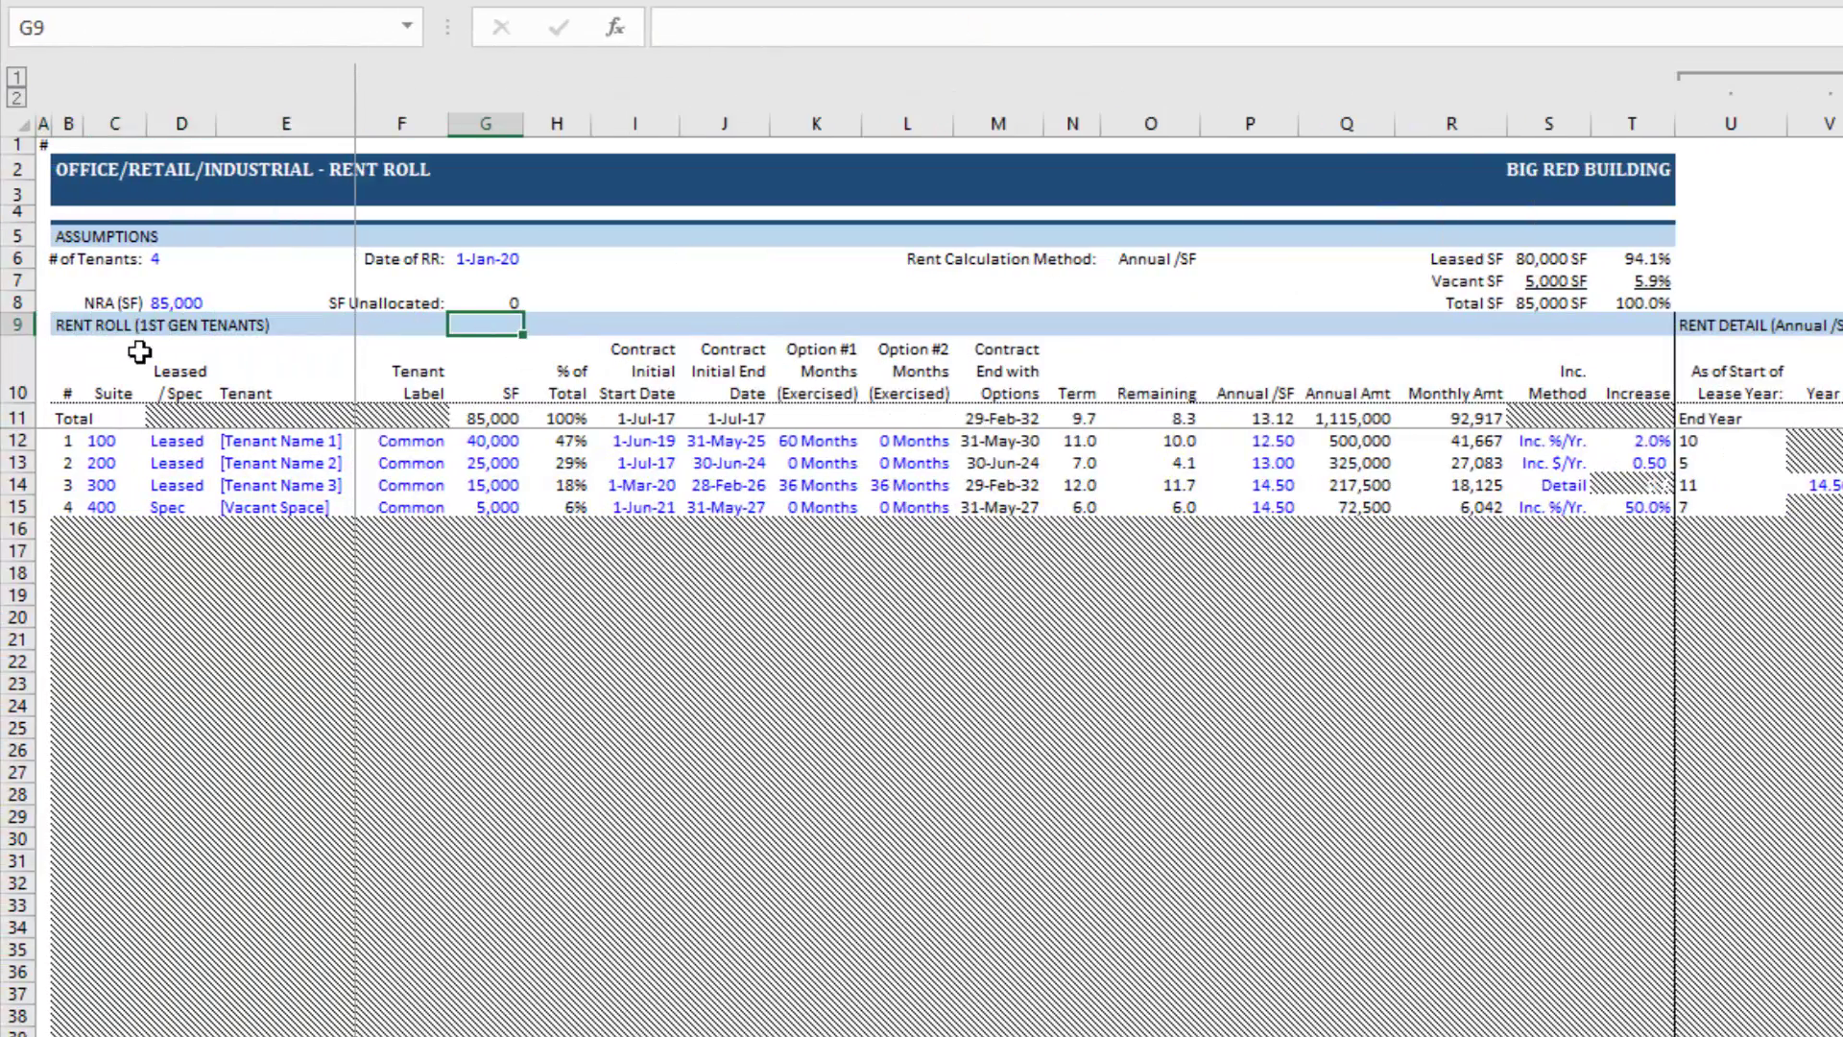
click(174, 259)
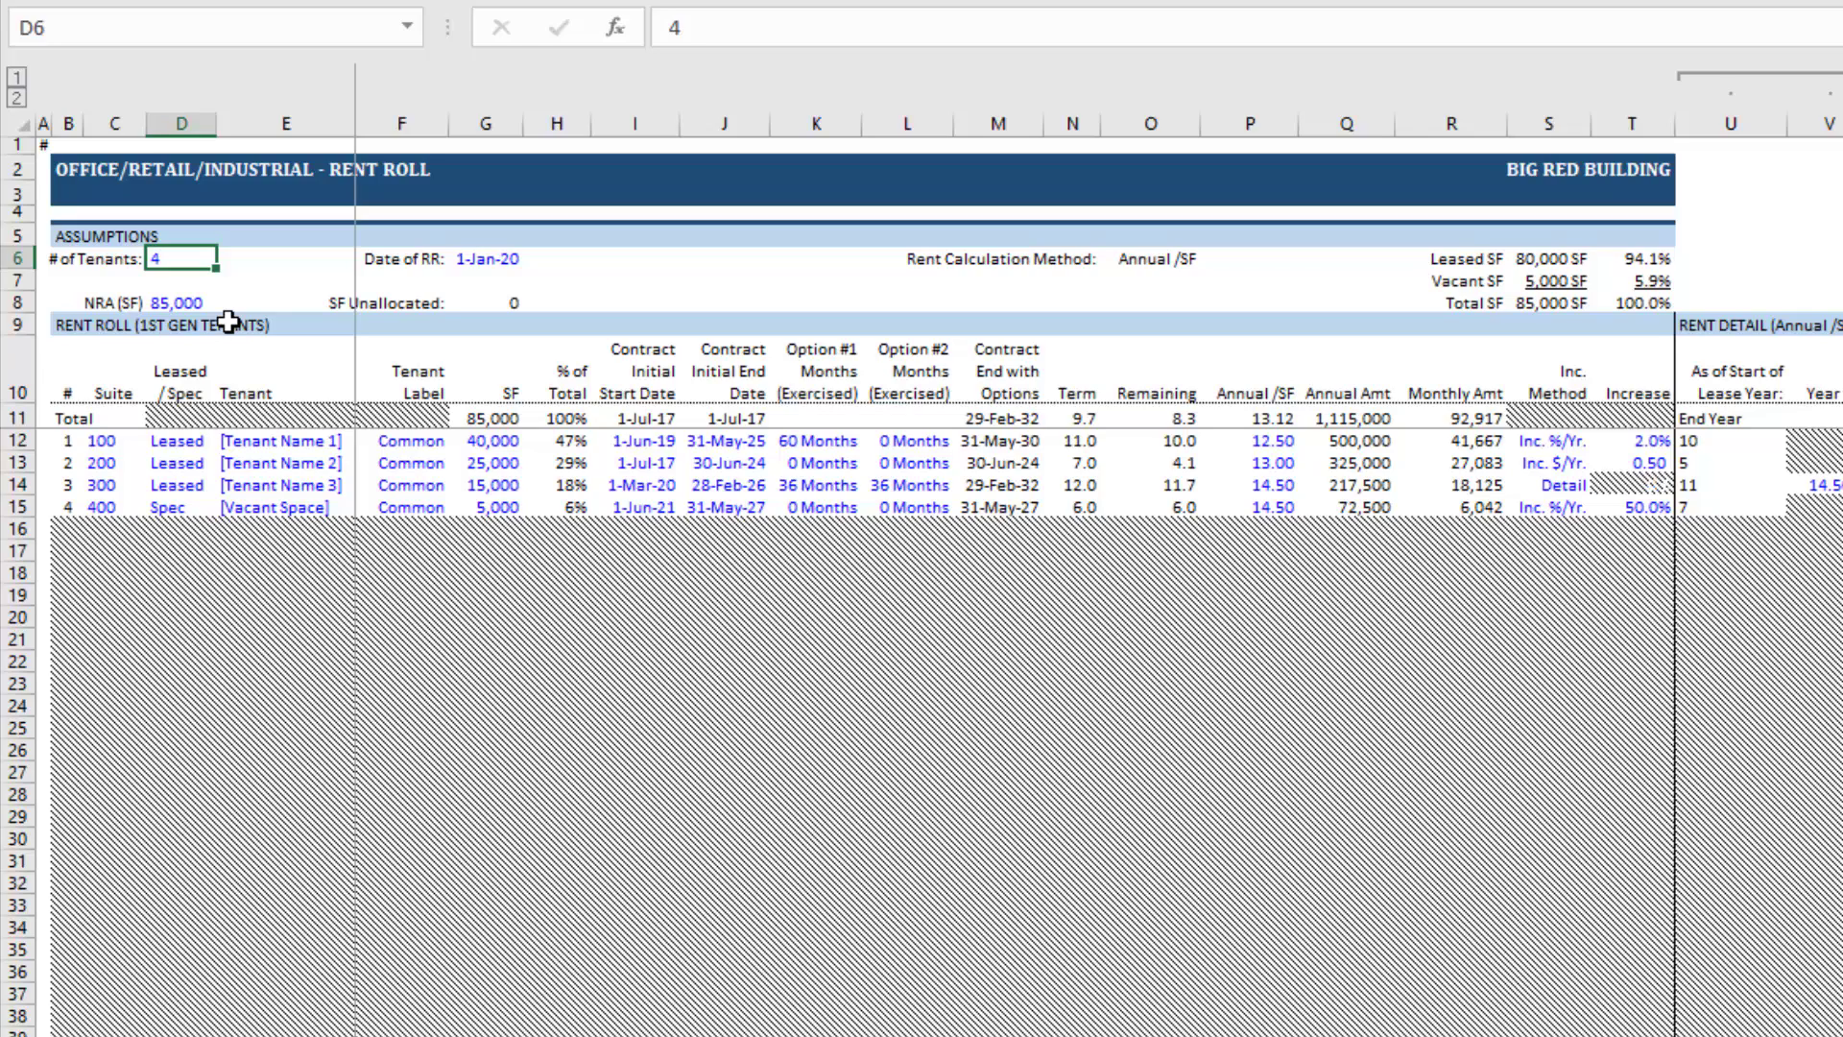
text(5)
key(Return)
key(Up)
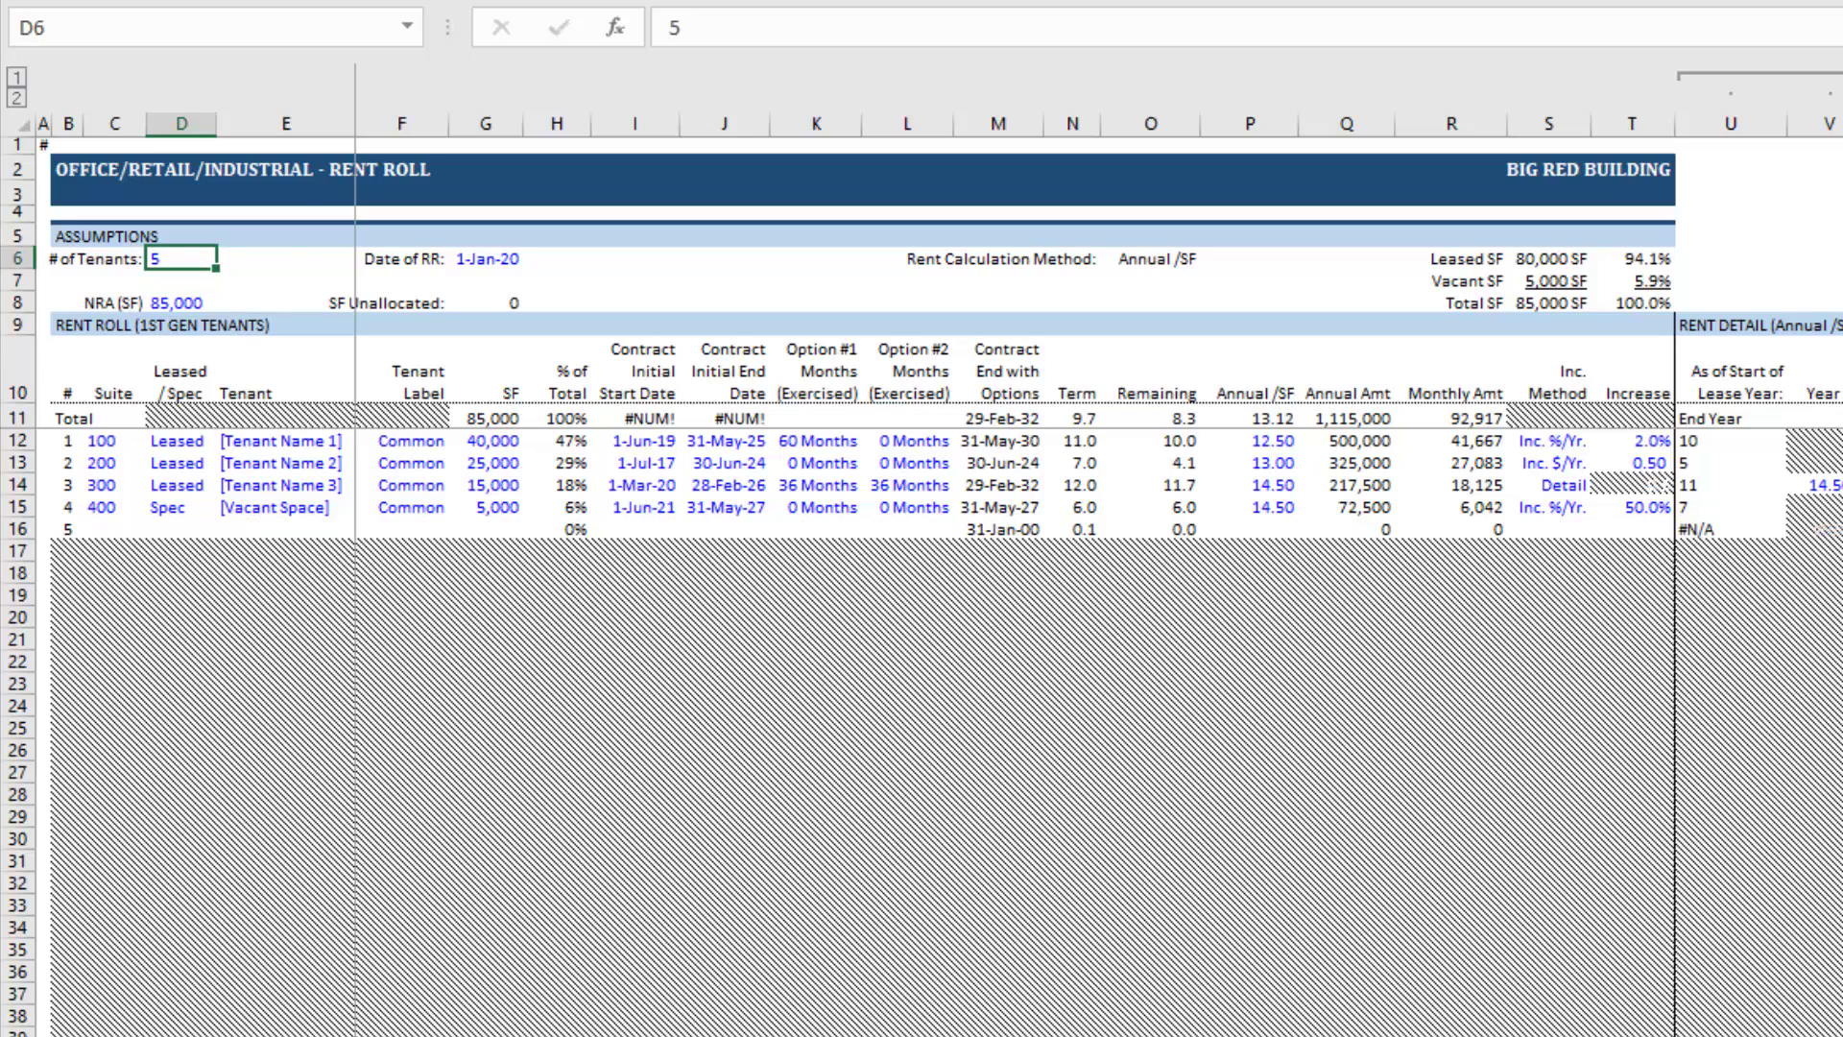
- Examine the fifth tenant's row for inputs still to fill in, from Suite through Annual /SF and End Year
click(135, 528)
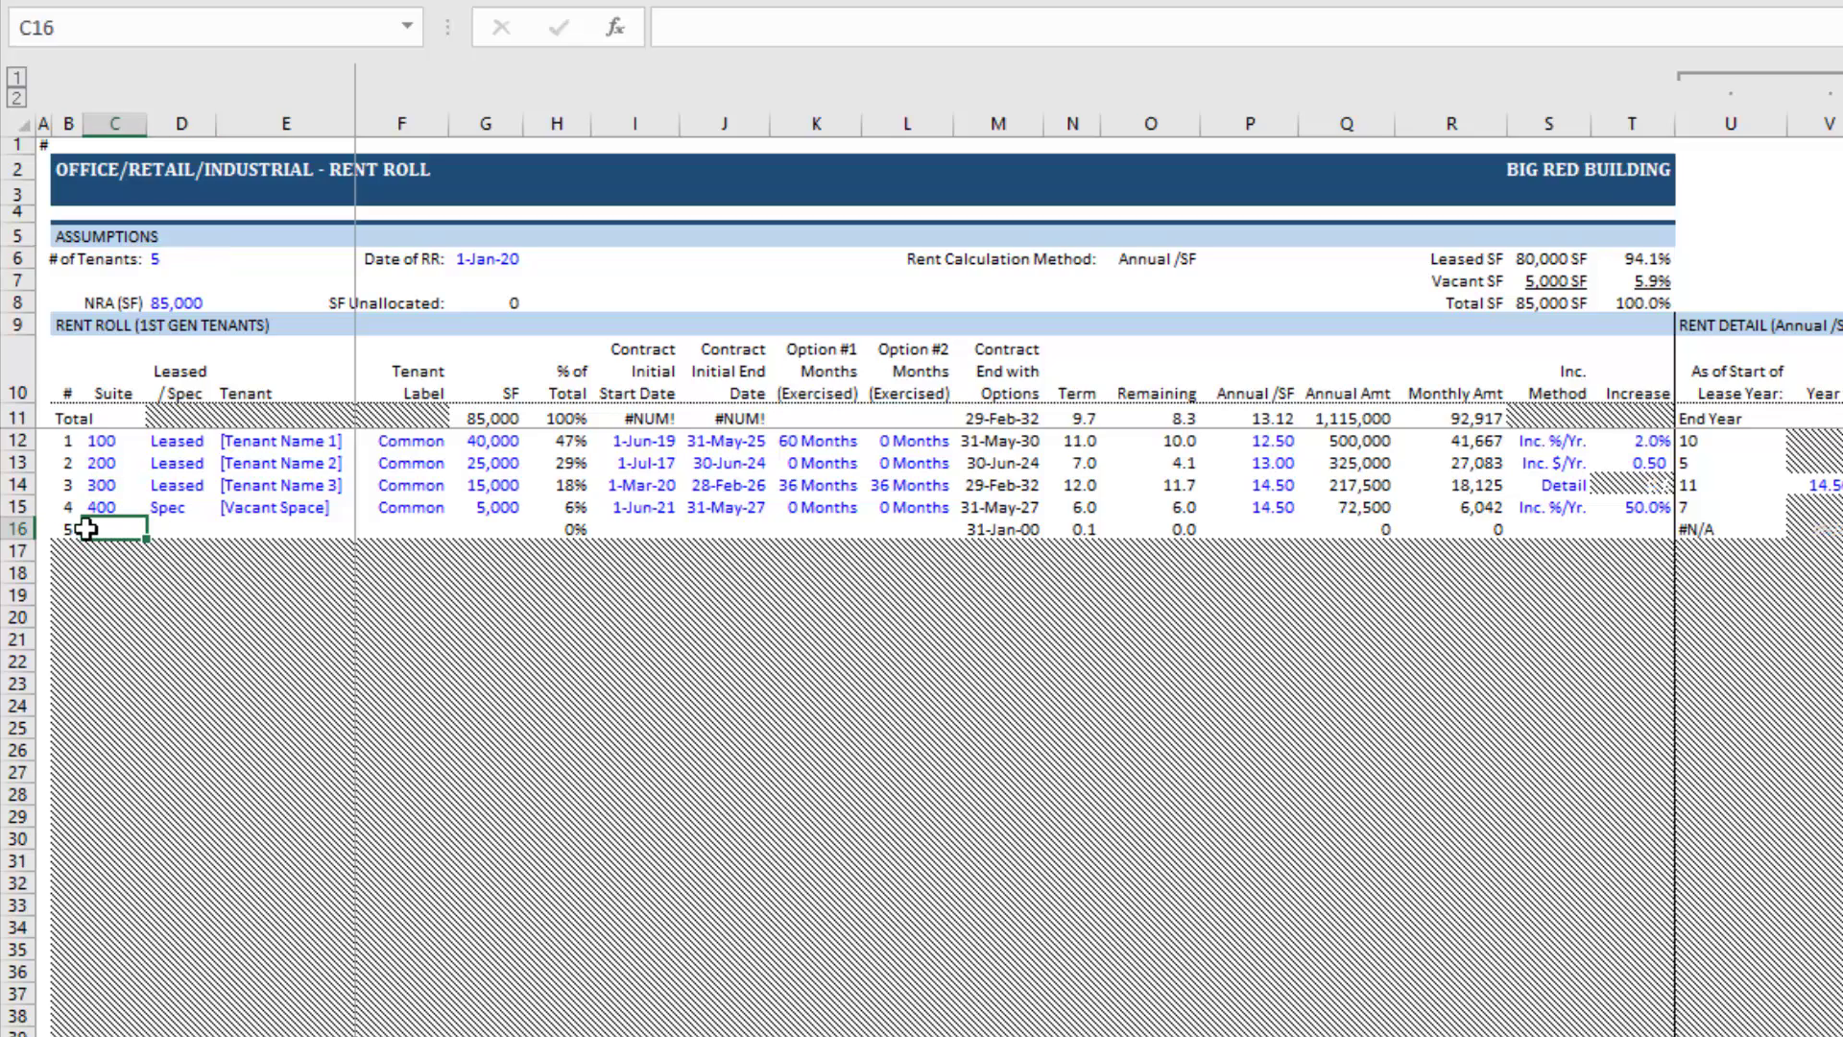
click(18, 529)
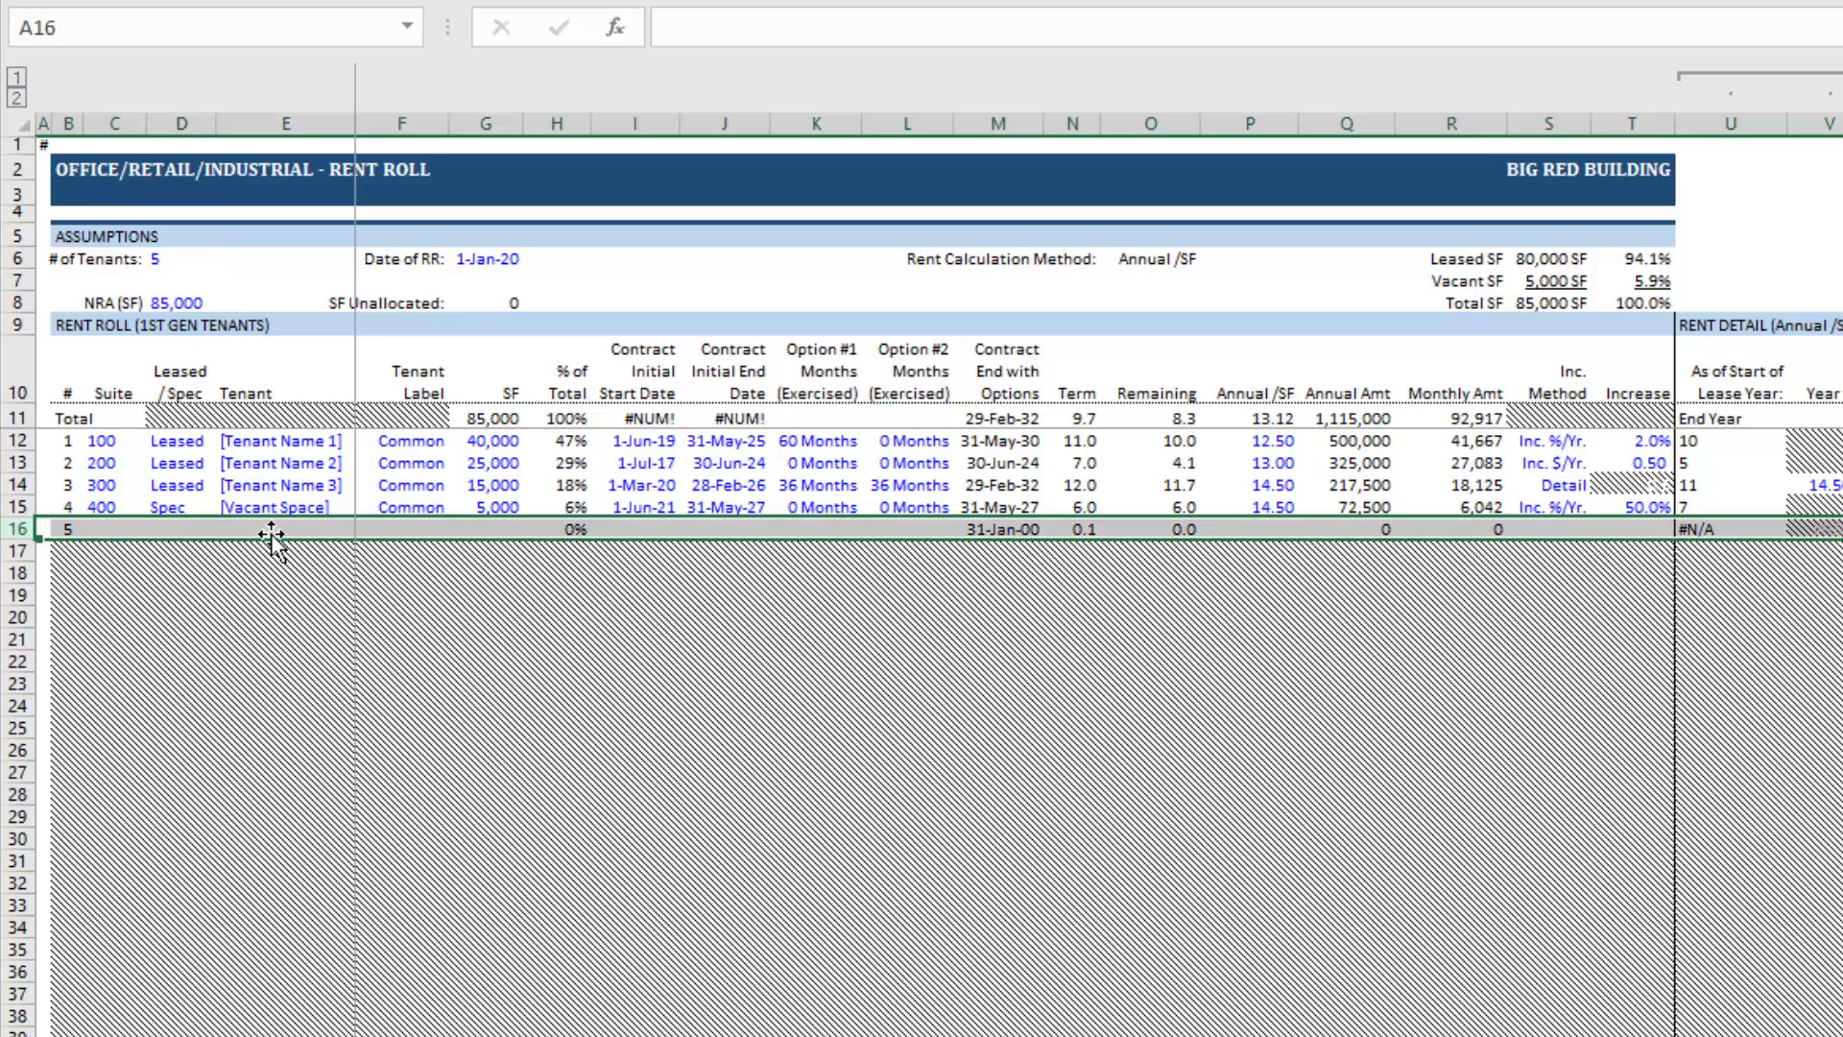
click(198, 527)
drag(135, 527, 508, 534)
drag(638, 533, 946, 530)
click(1274, 528)
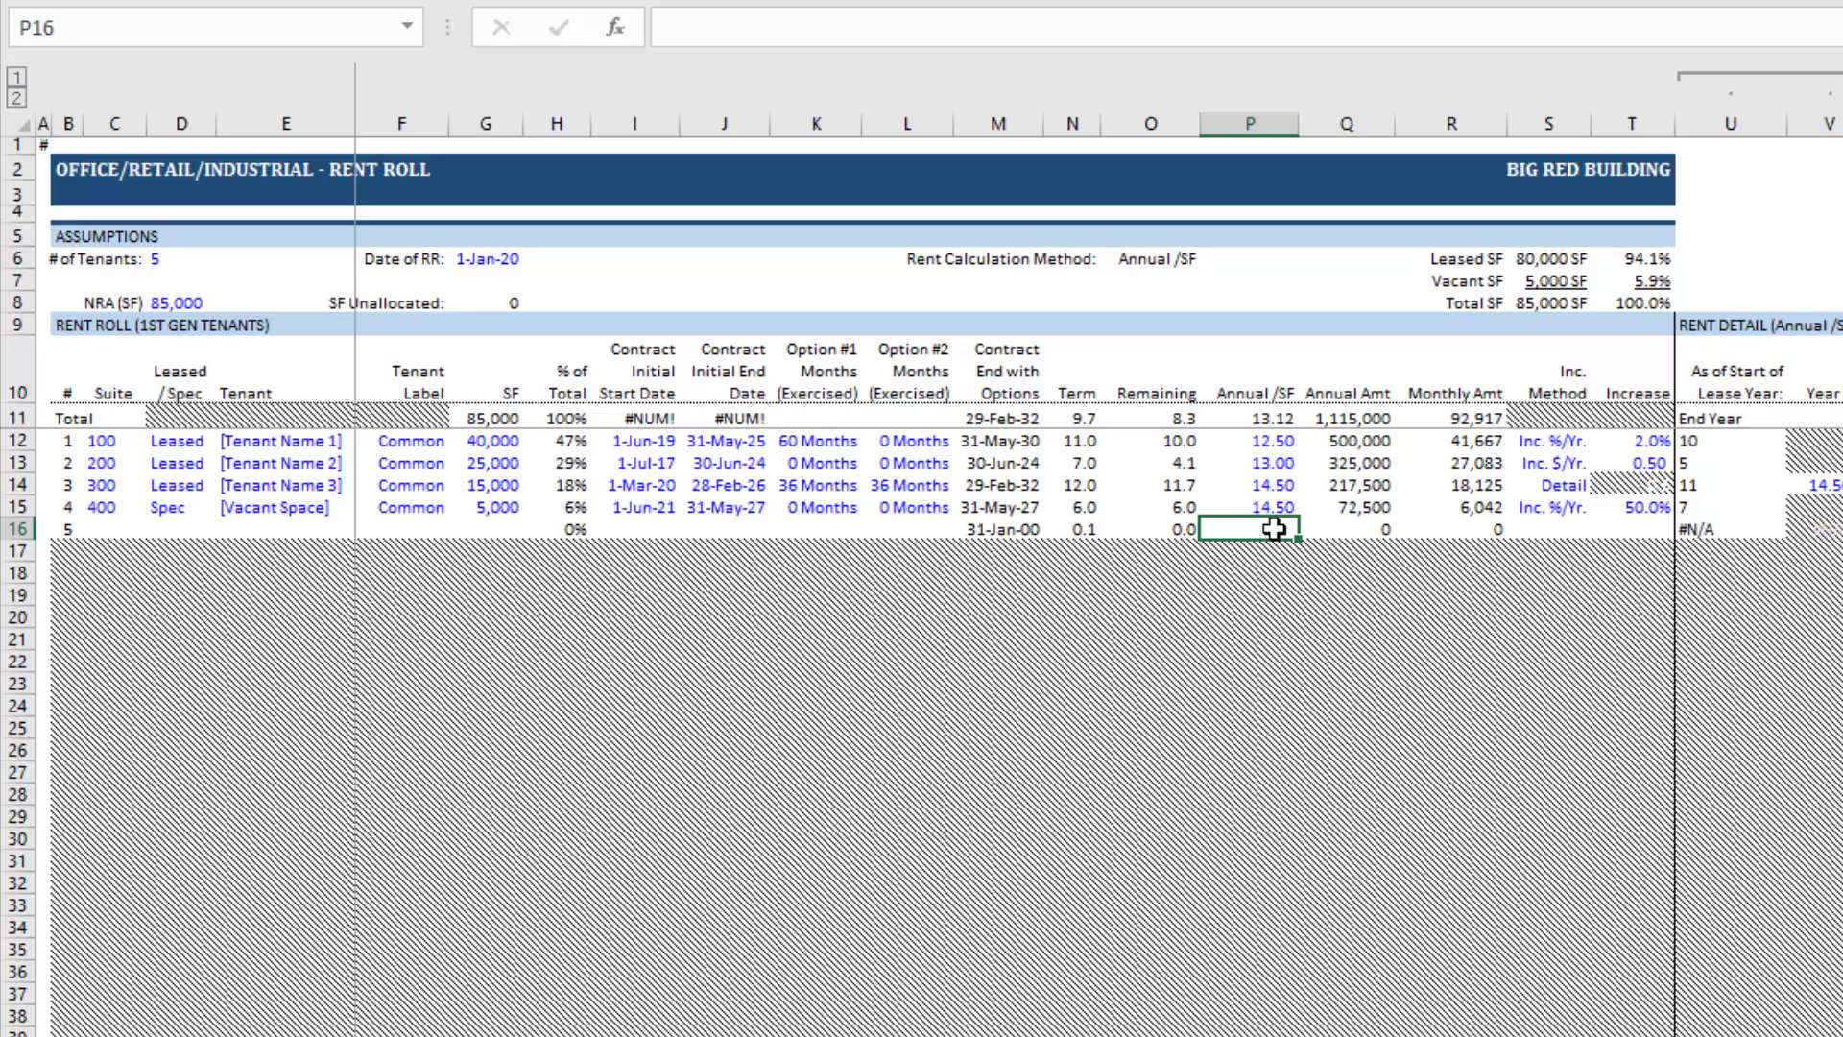
click(1727, 531)
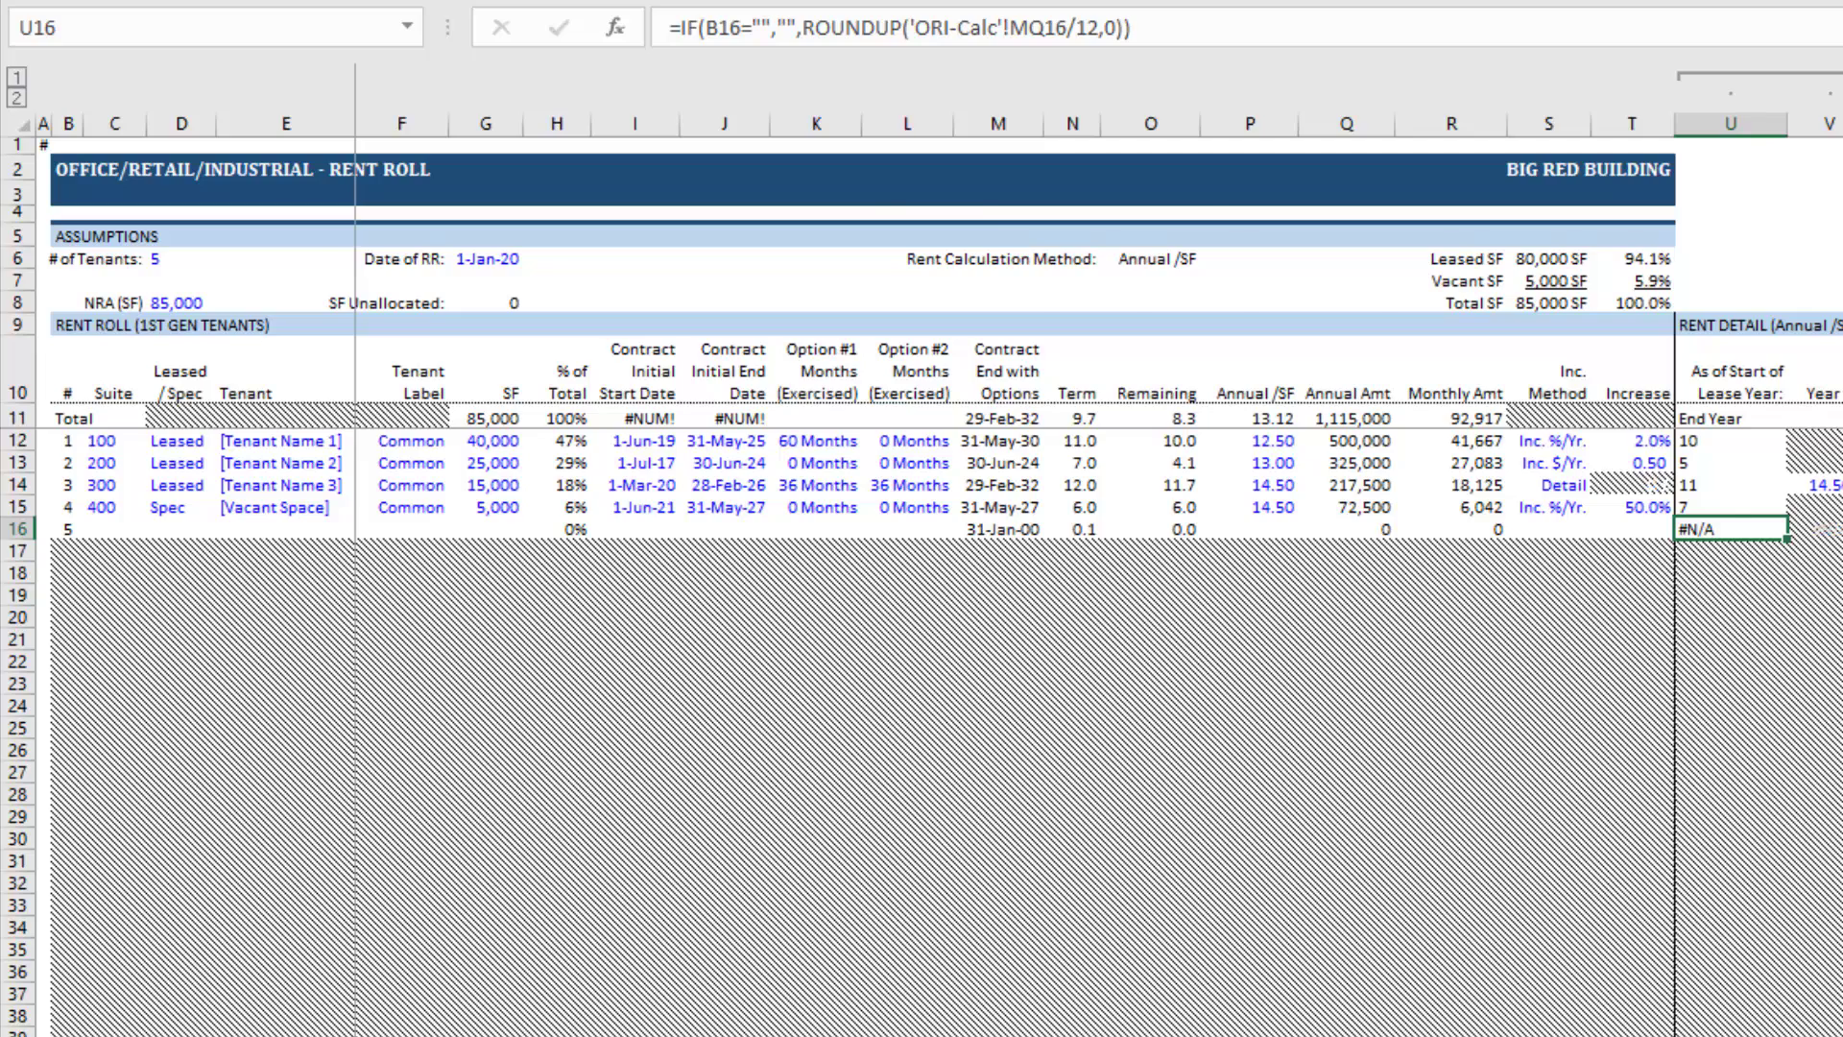
- Check the annual operating statement on the ORI-OpSt sheet for errors and return to the rent roll
key(ctrl+Page_Down)
drag(1045, 437, 1708, 477)
click(1714, 475)
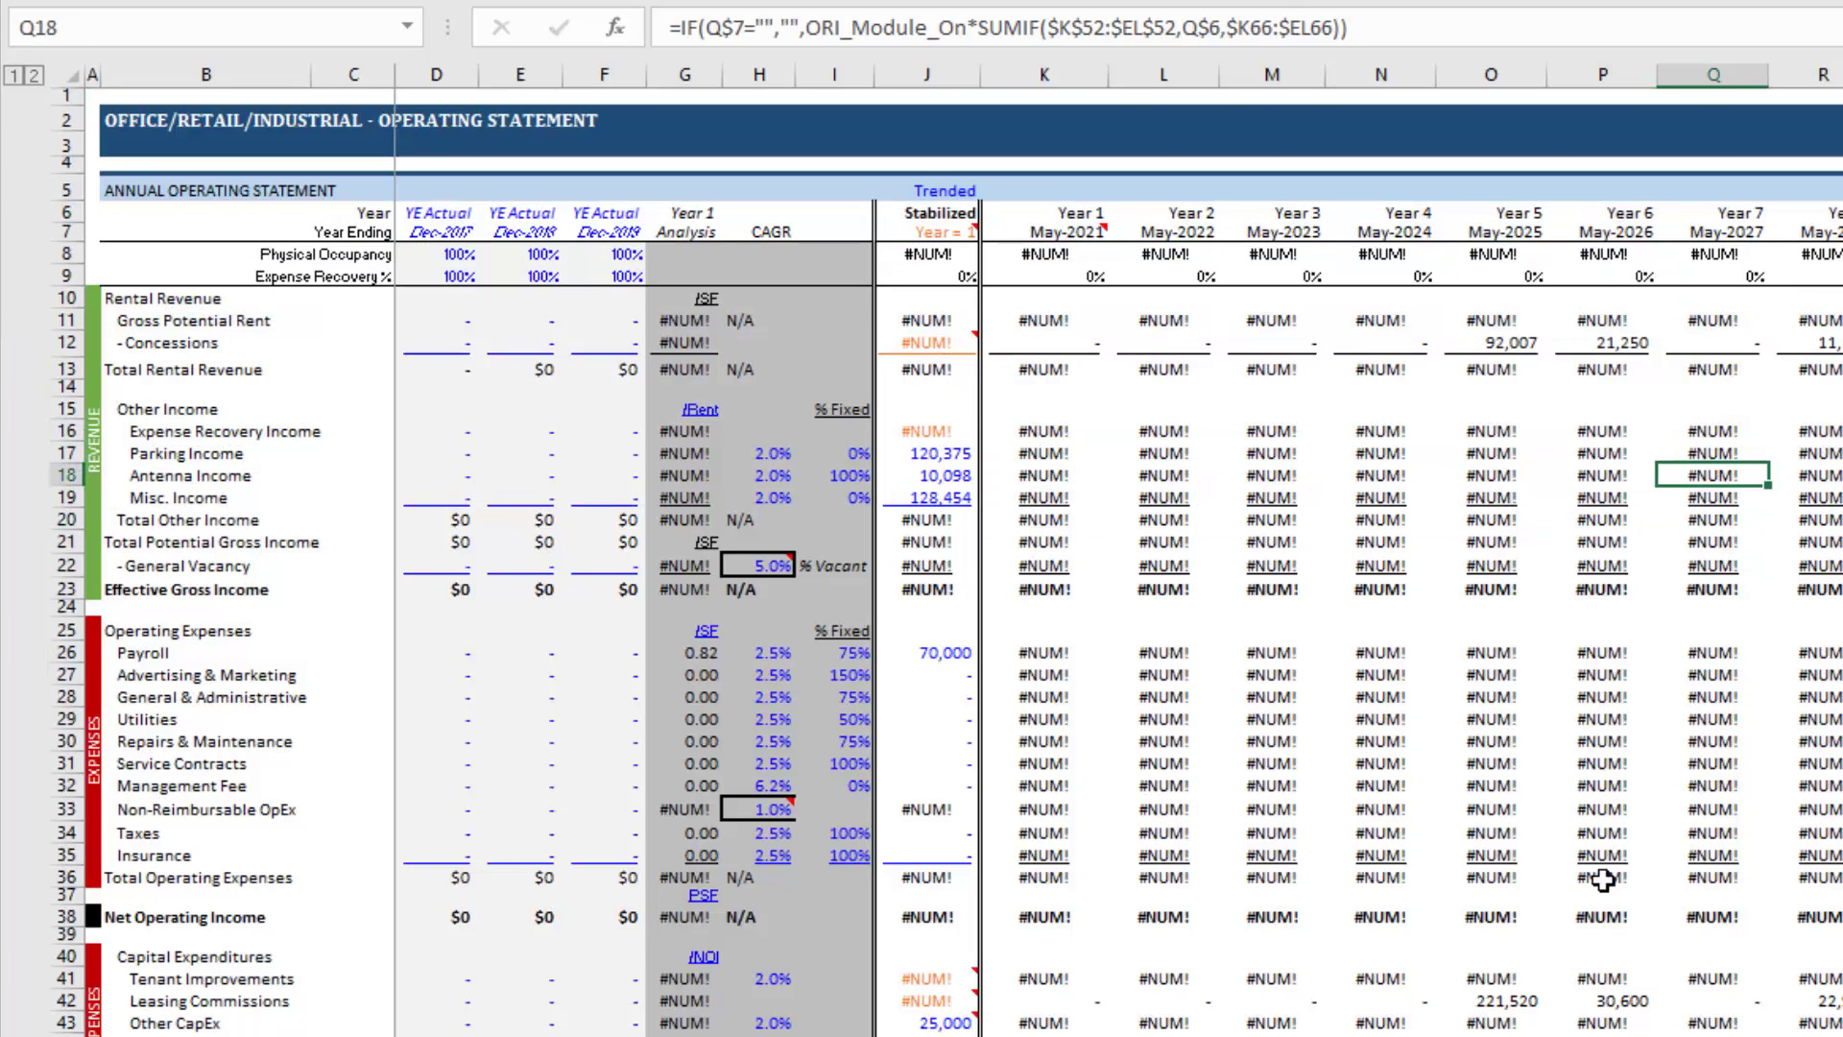
key(ctrl+Page_Up)
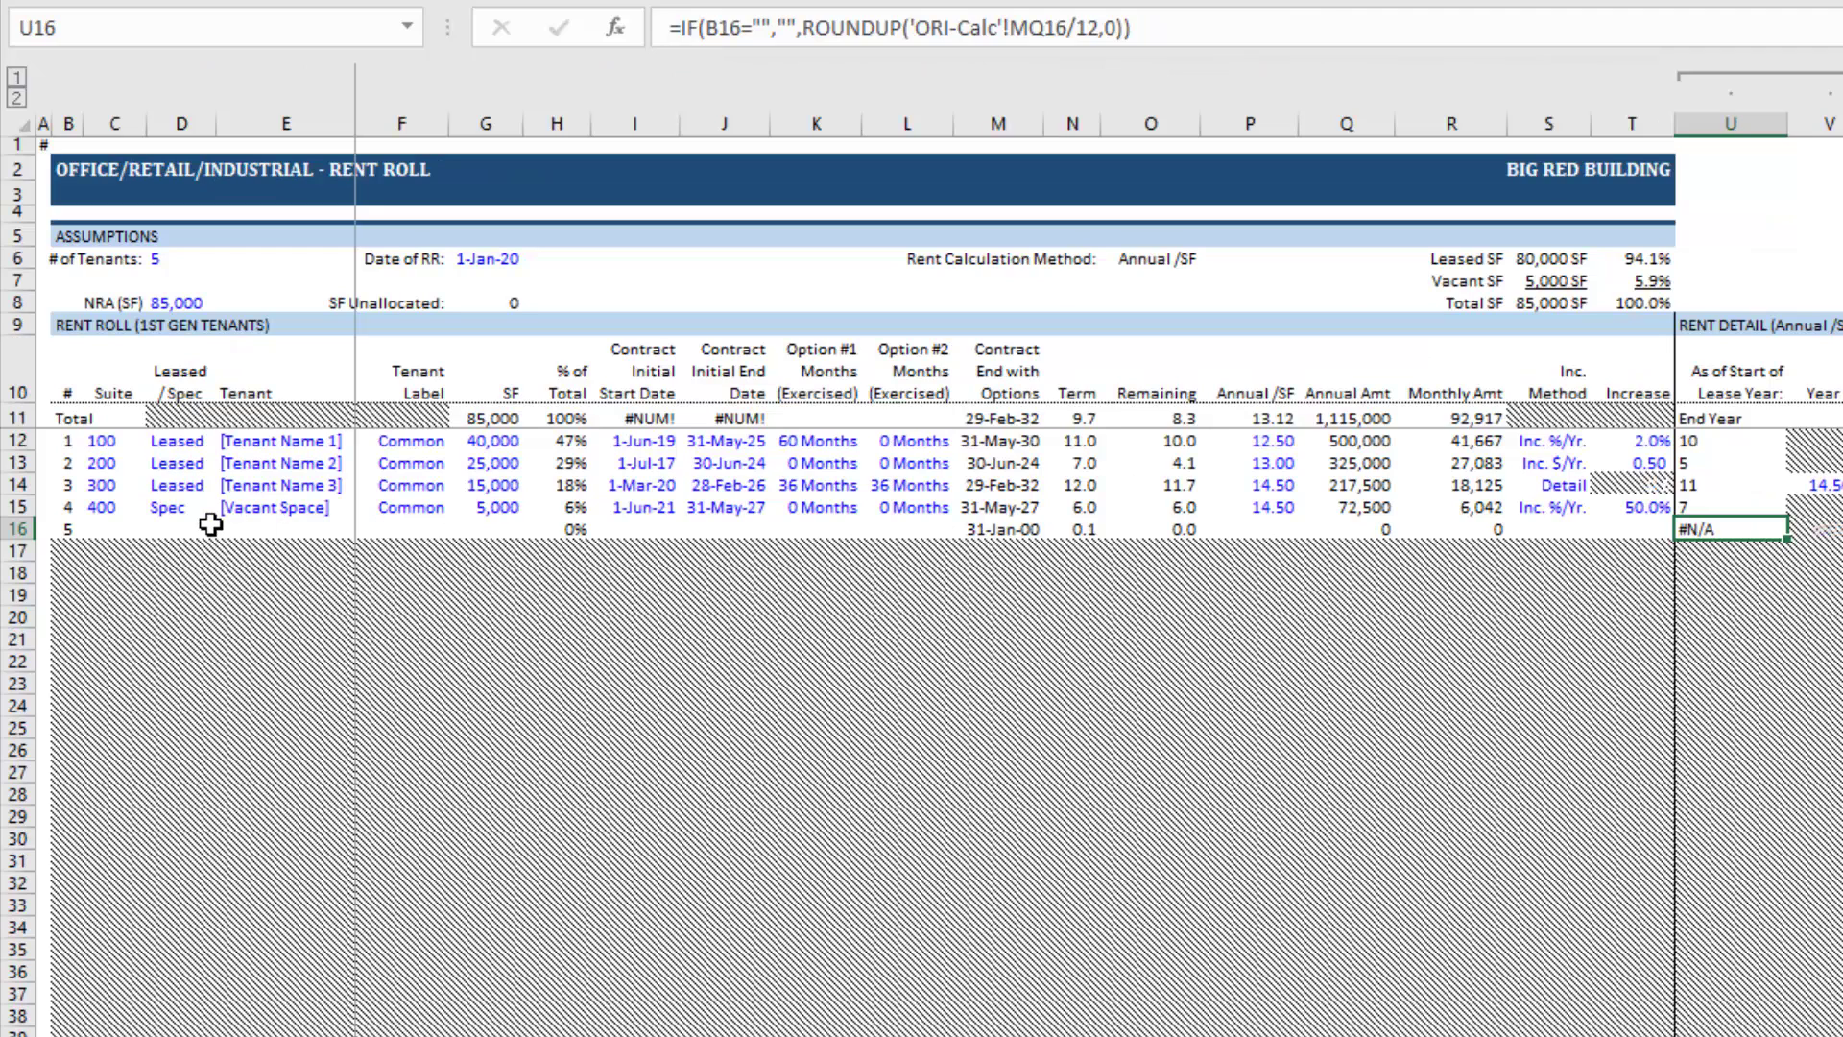
- Compare the fifth tenant's blank inputs with the filled rows of tenants 1 to 4, and select the number-of-tenants input
drag(107, 527, 482, 523)
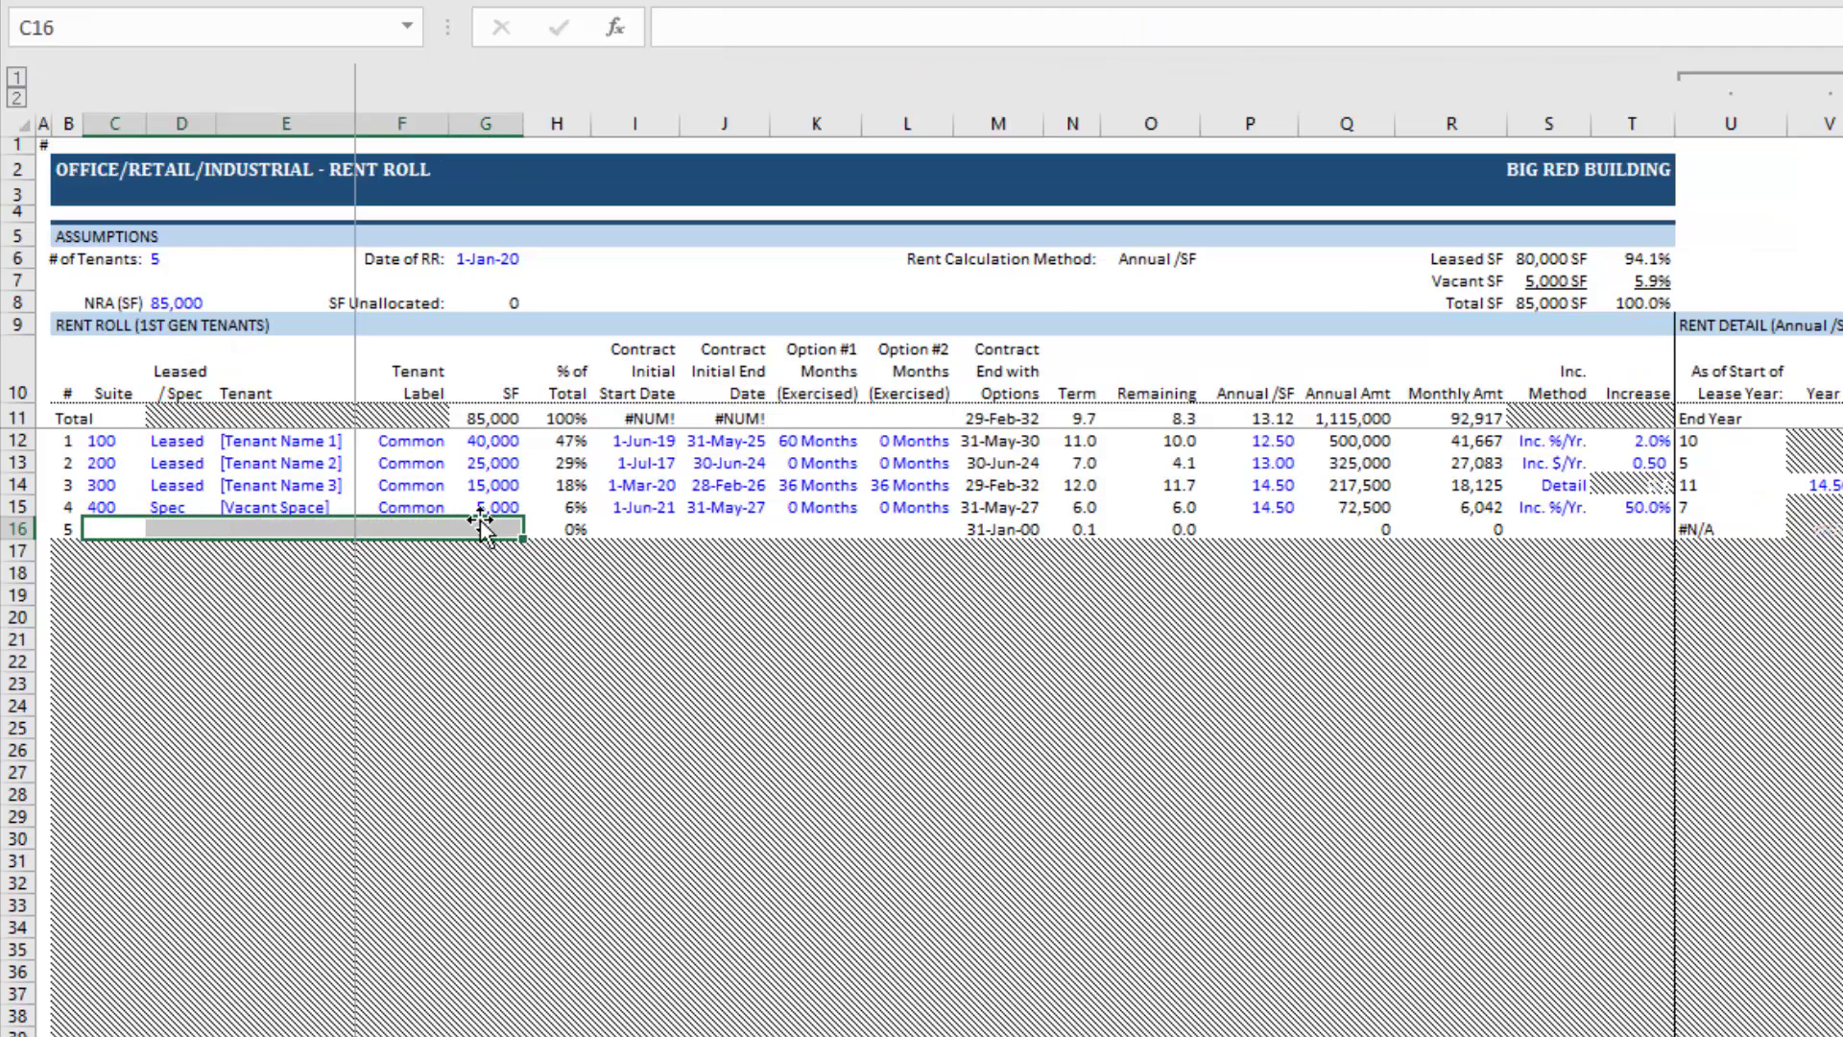
click(419, 487)
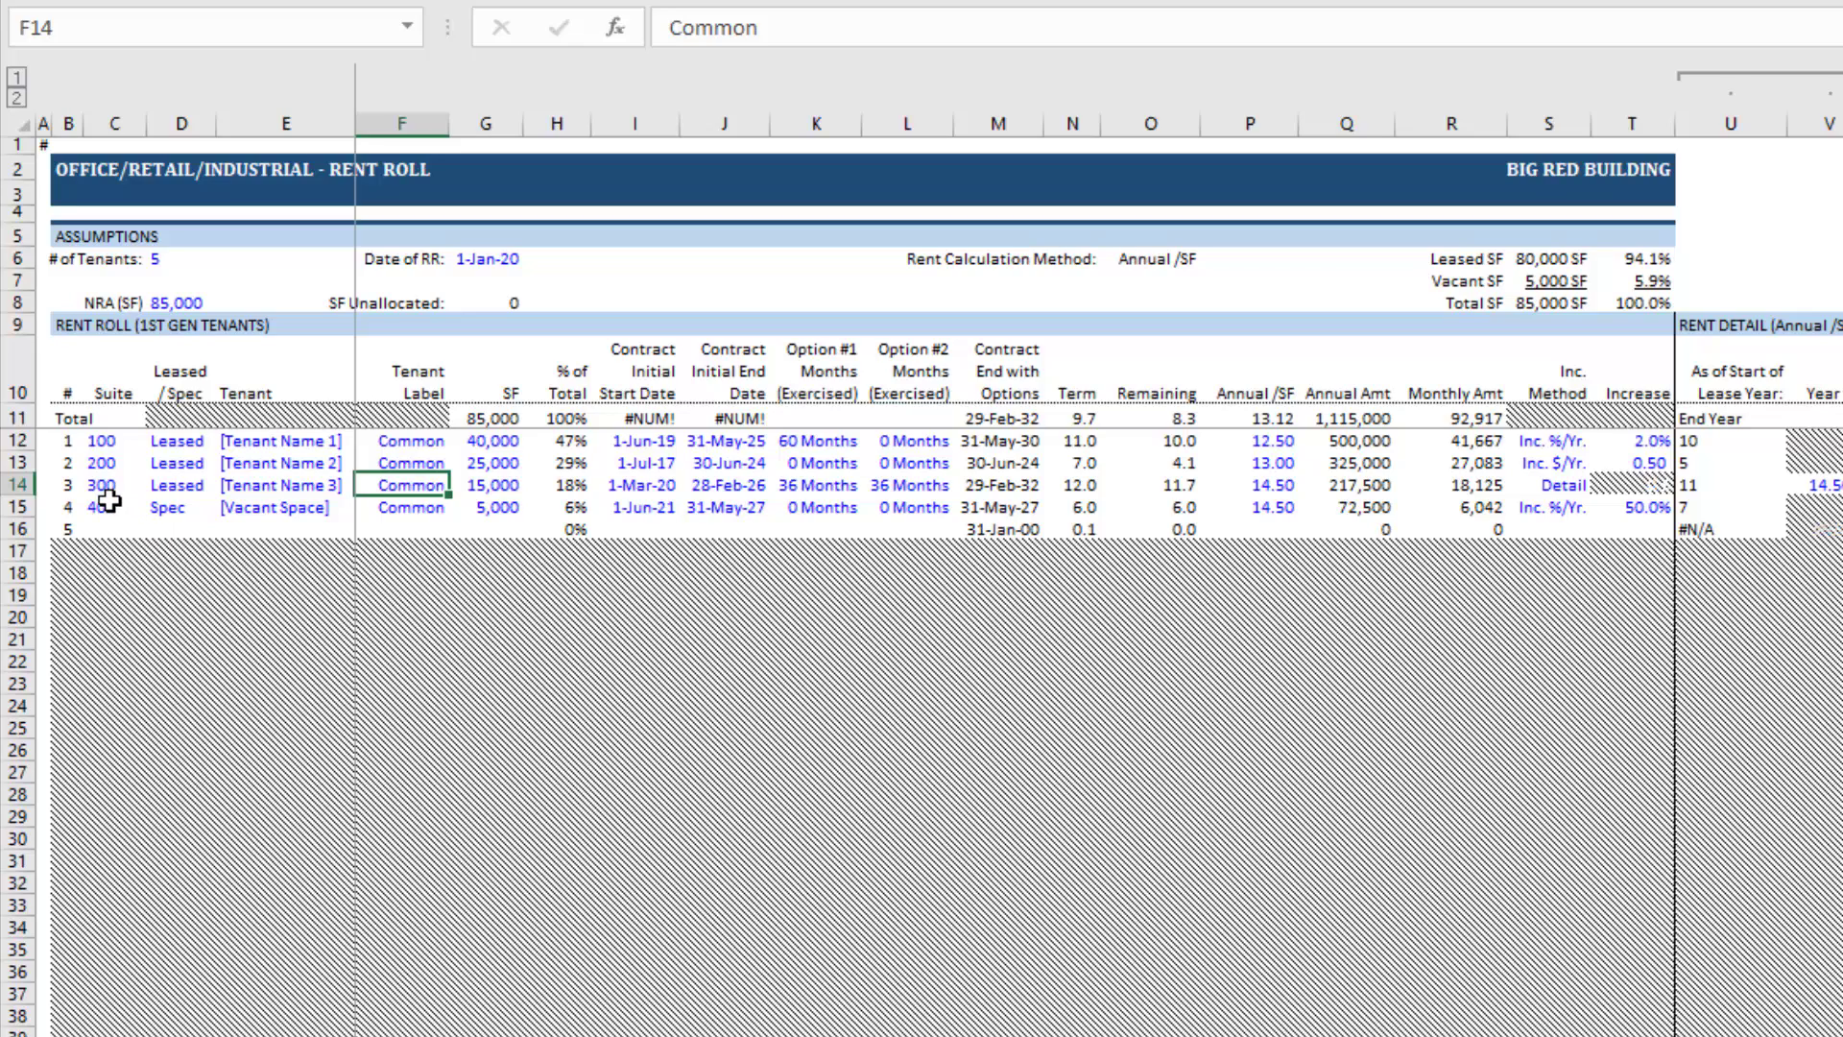
drag(111, 447, 485, 507)
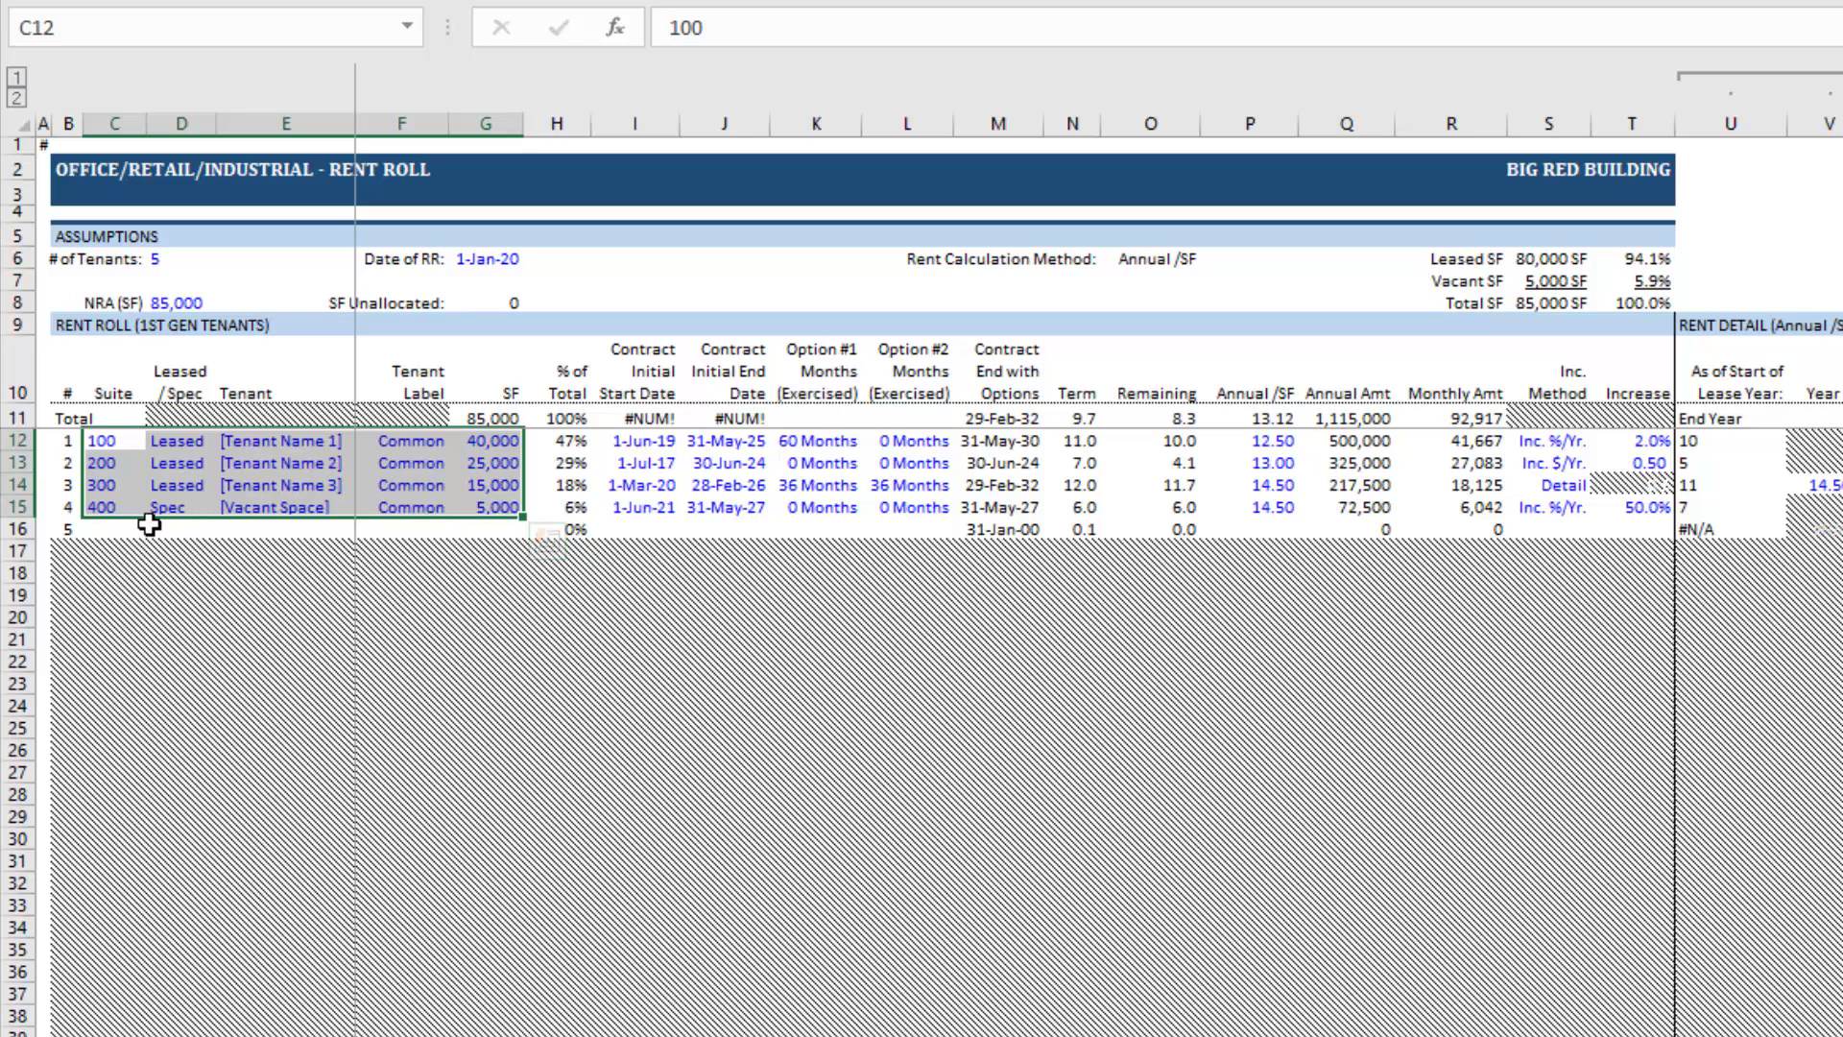
drag(112, 526, 288, 529)
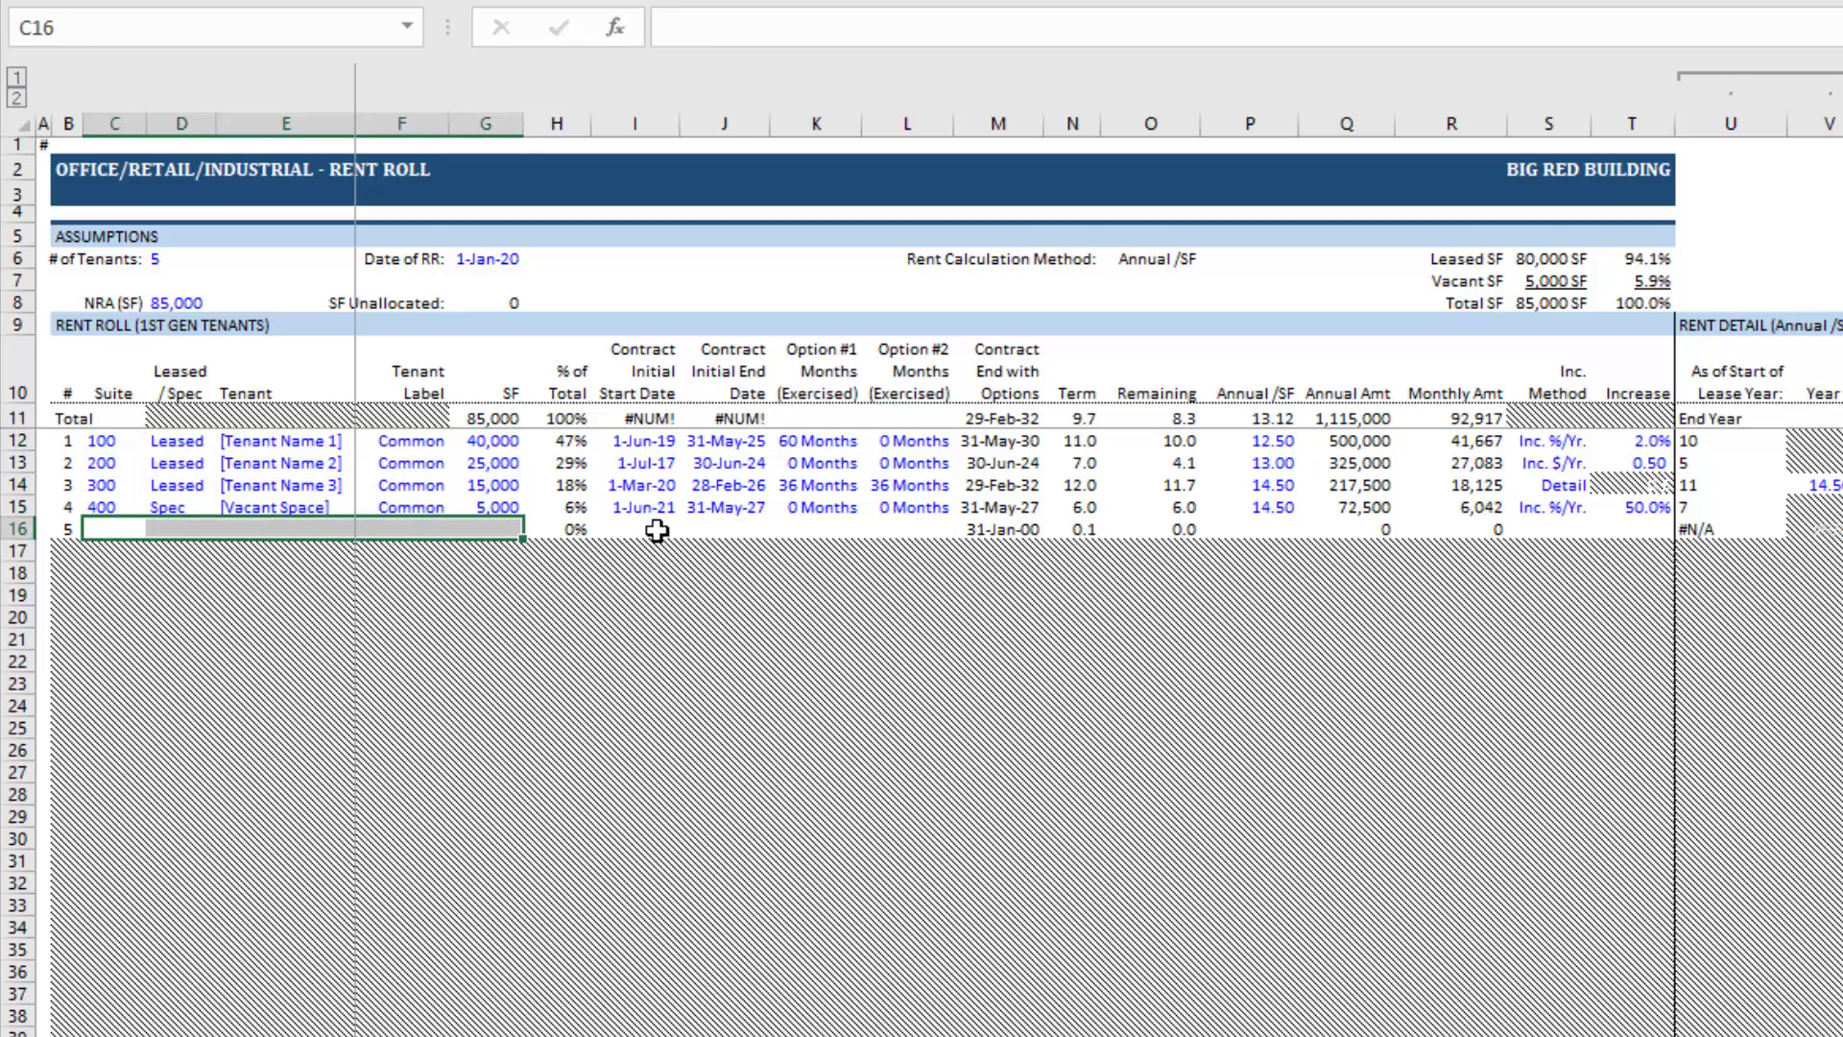
drag(658, 529, 869, 529)
click(166, 486)
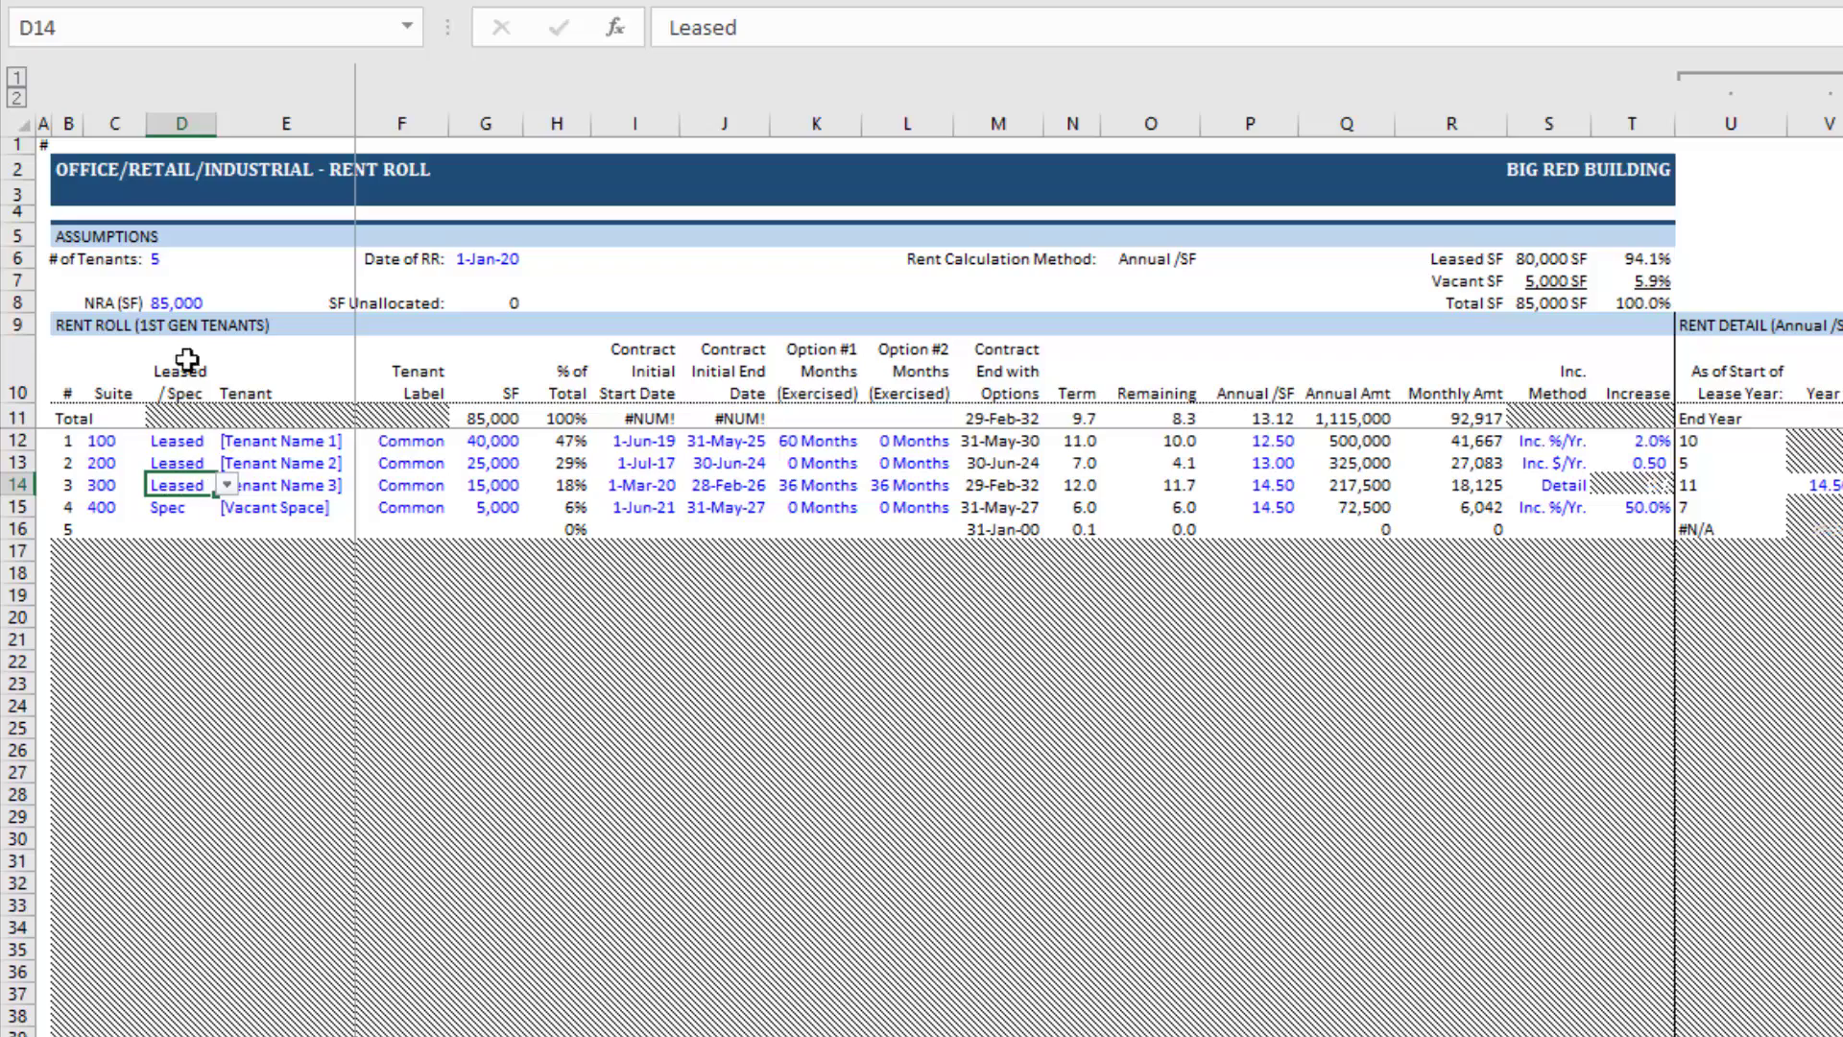
click(169, 268)
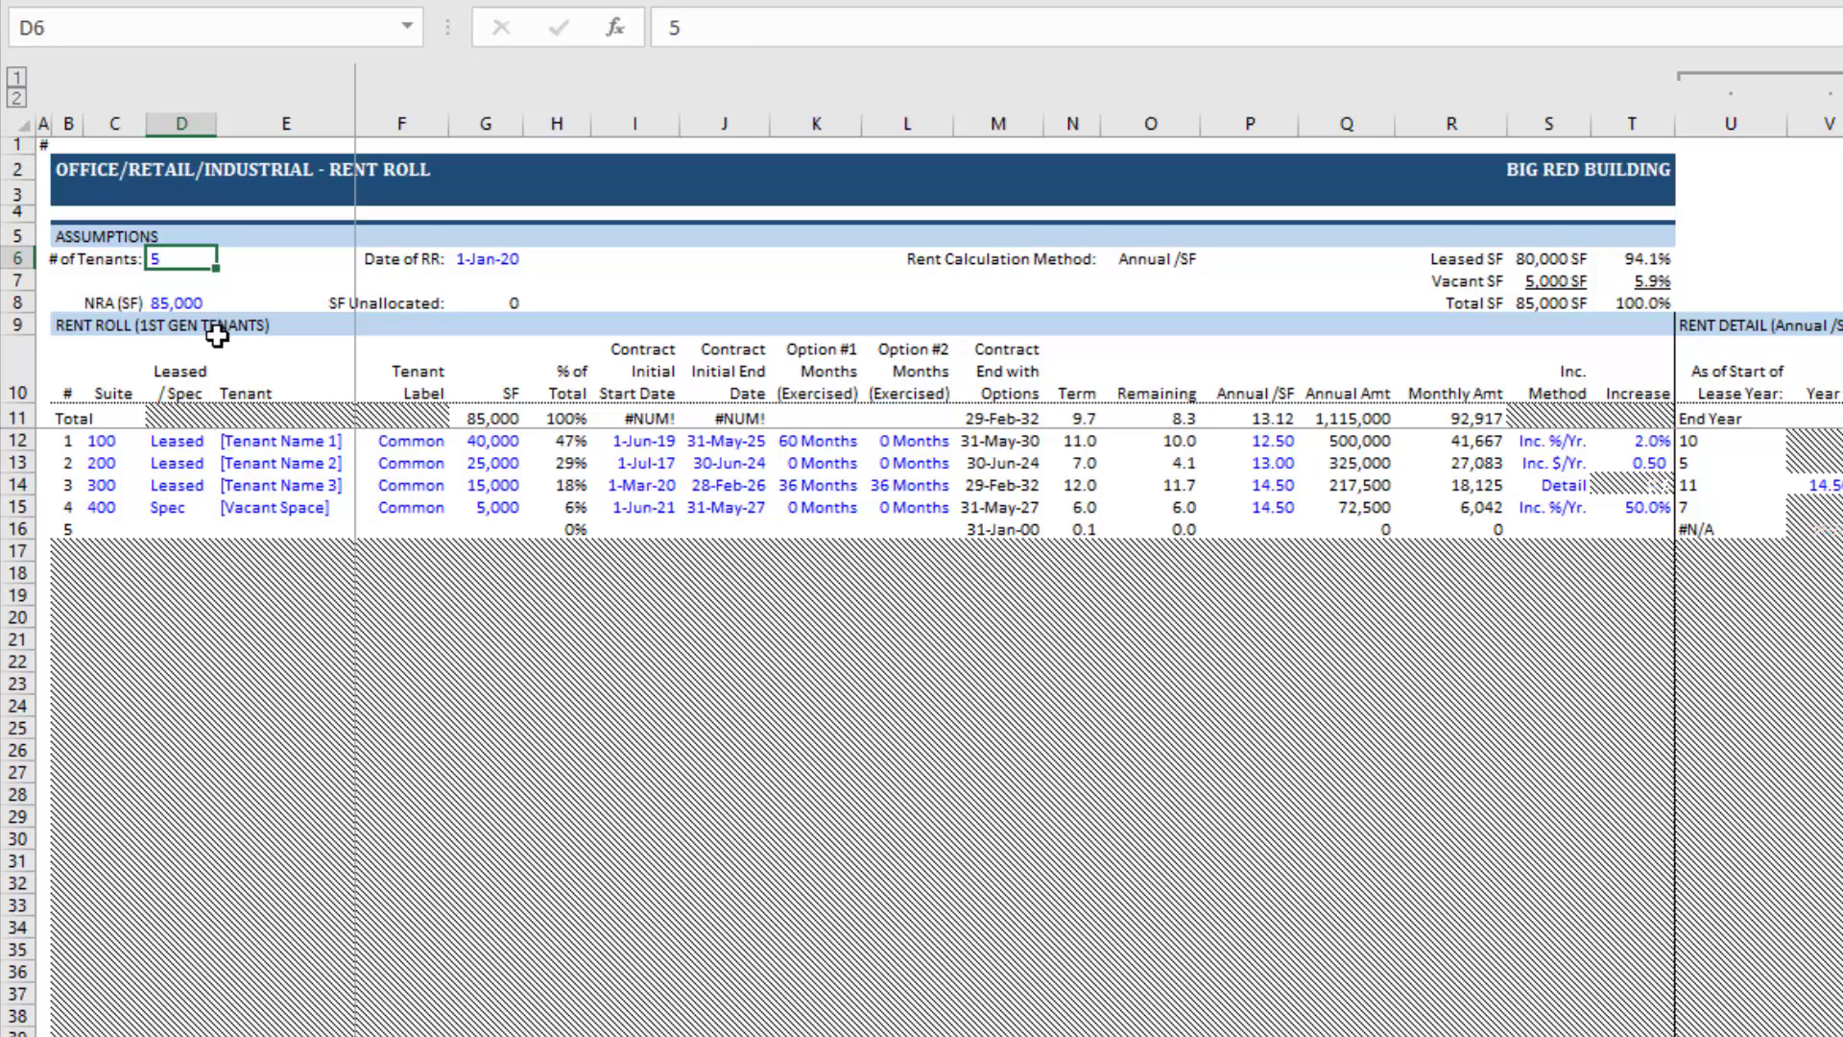
- Enter suite 500 for the fifth tenant and set its Leased / Spec status to Spec
click(117, 531)
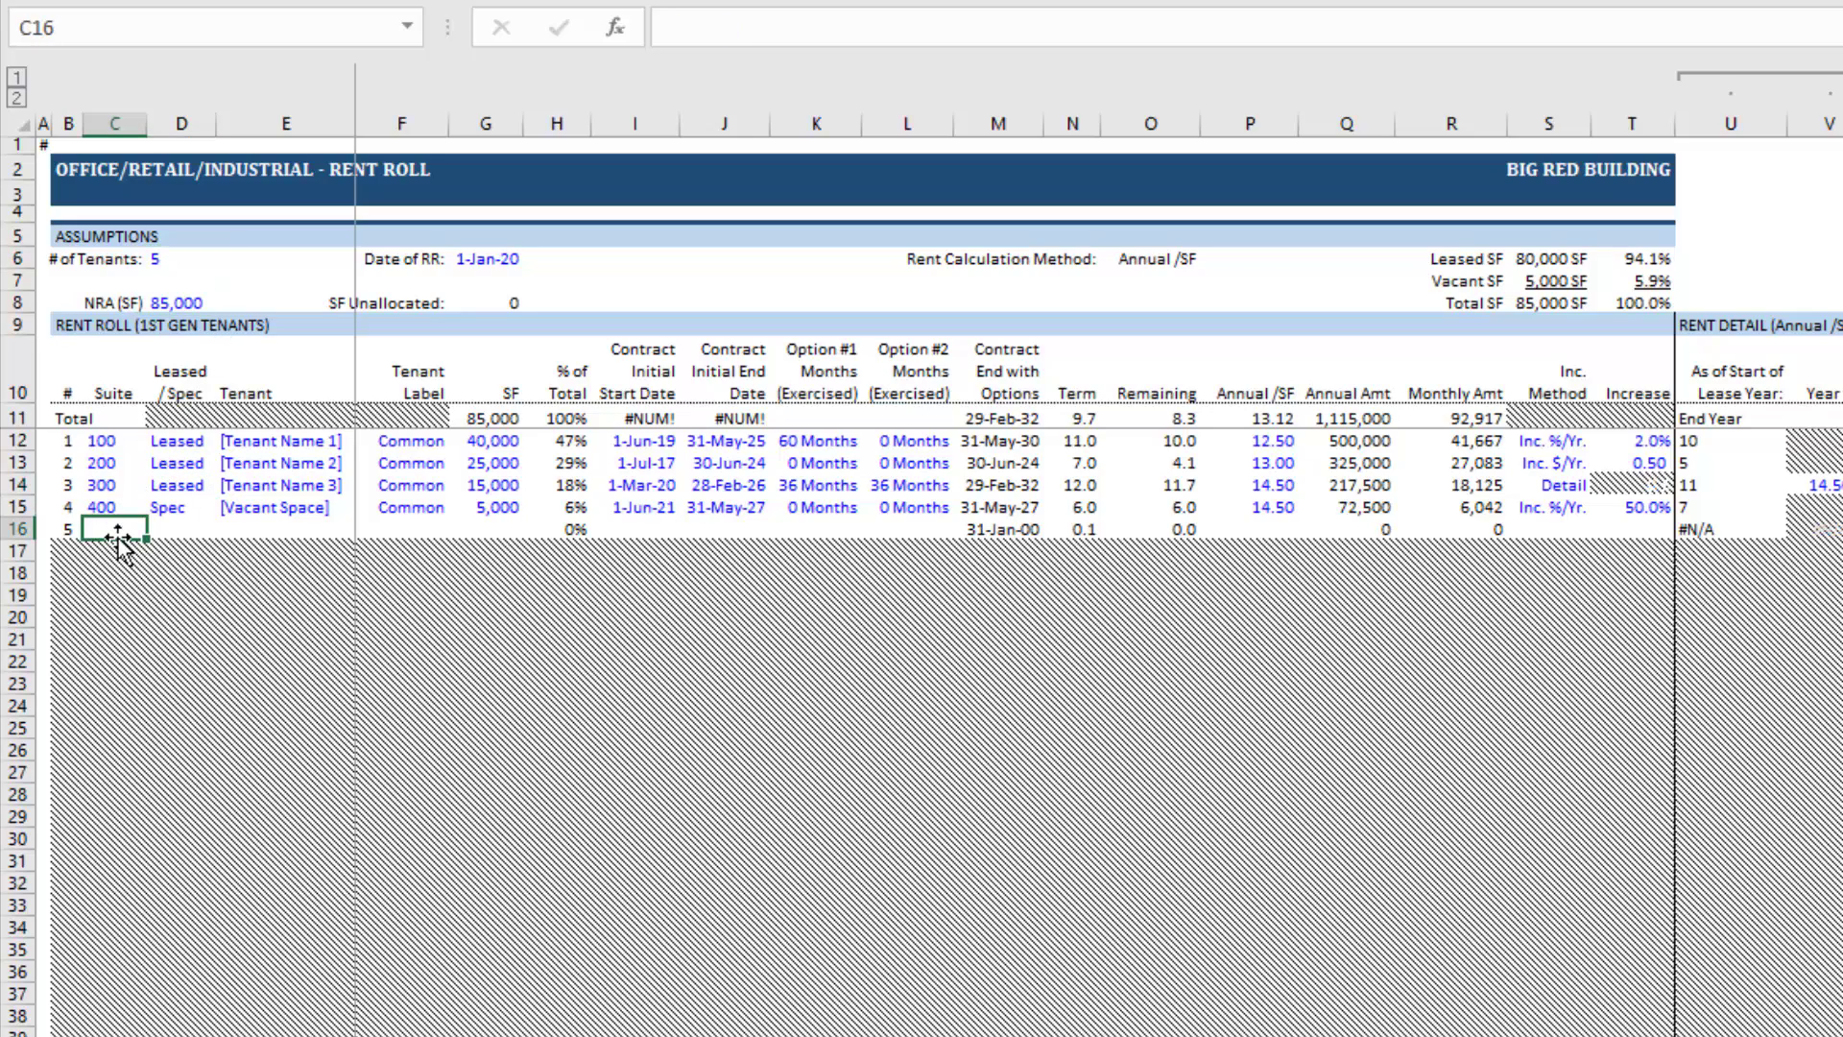
text(500)
key(Return)
key(Up)
key(Right)
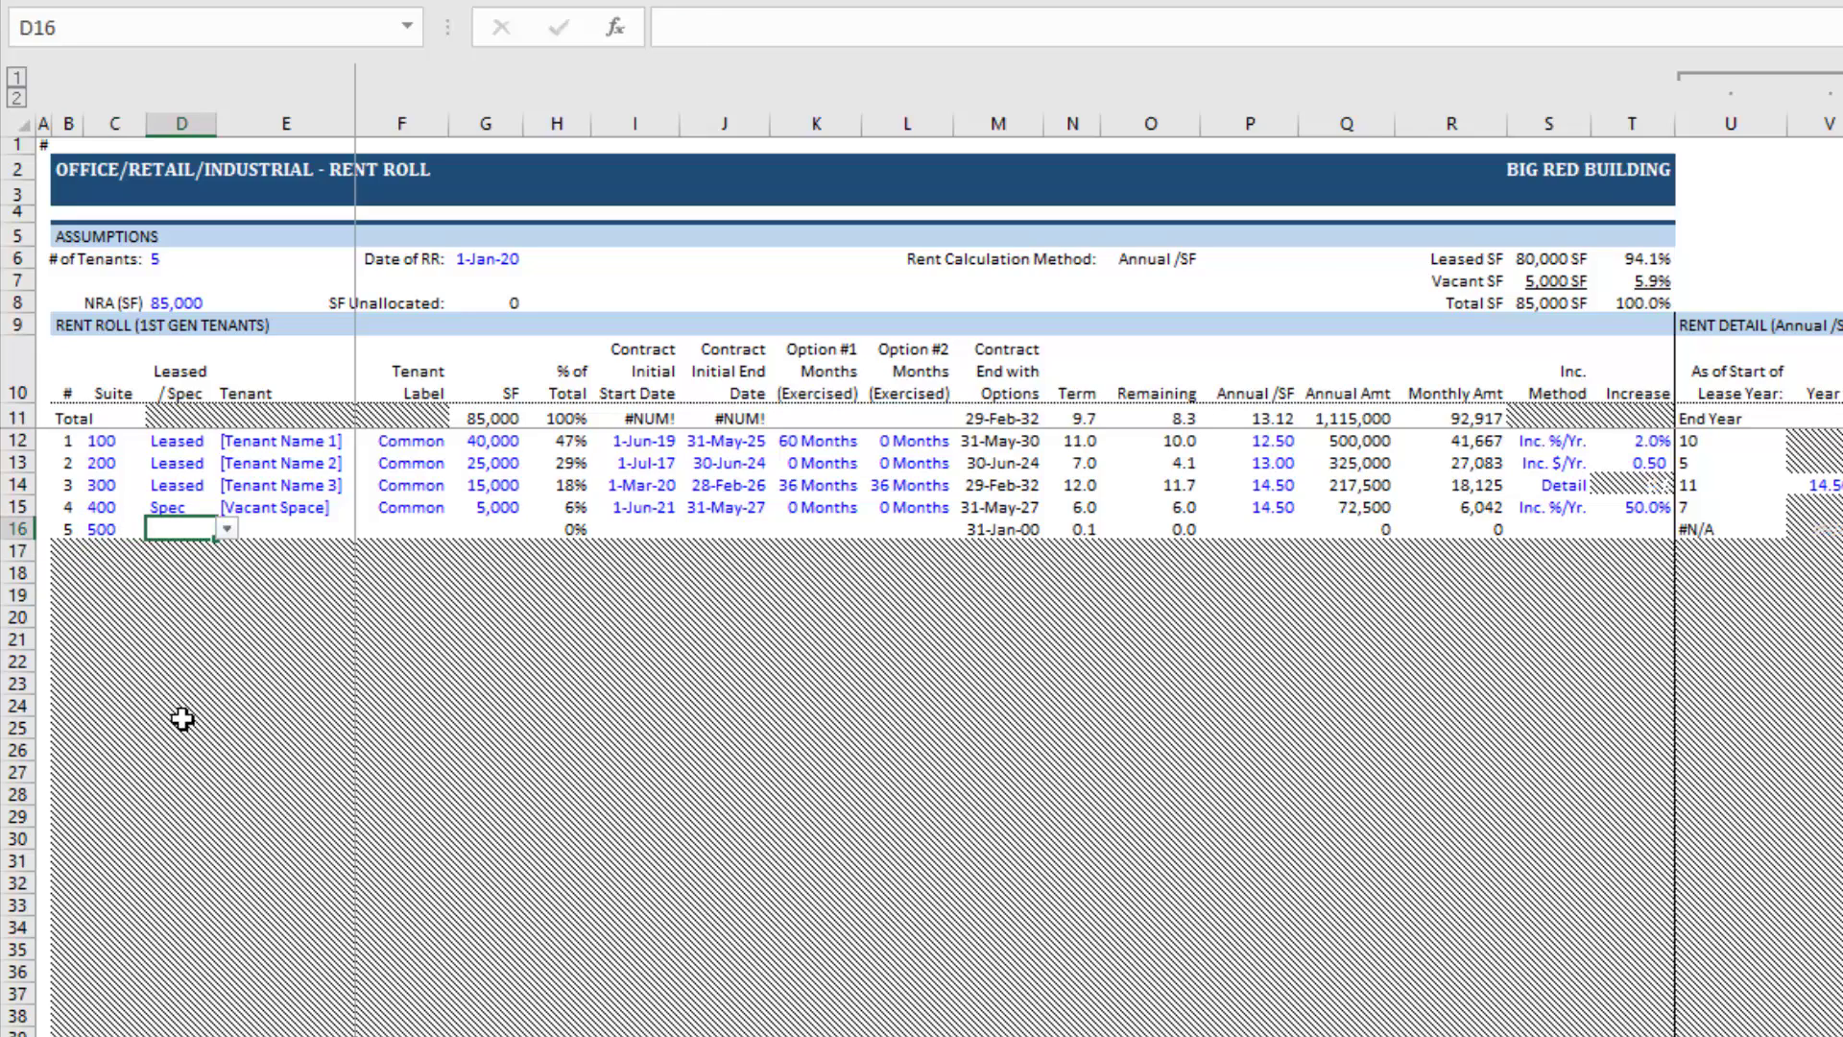
key(alt+Down)
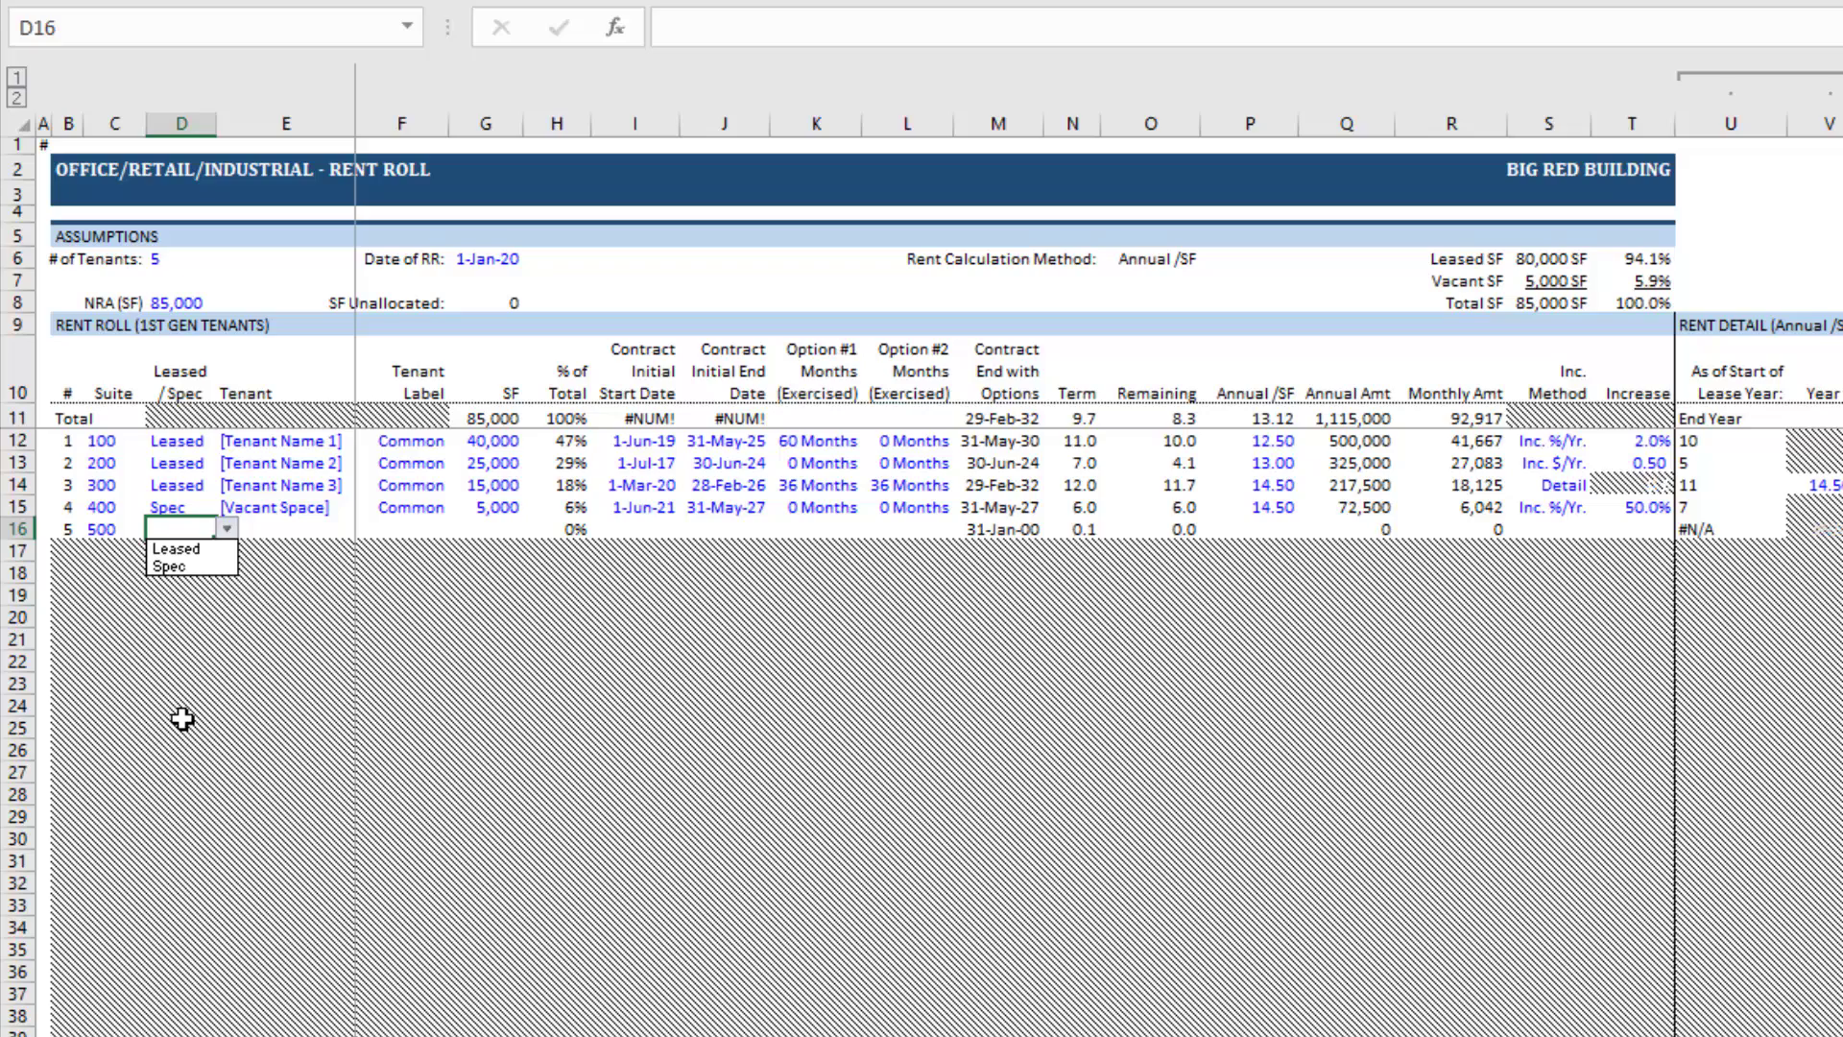
key(Down)
key(Down)
key(Return)
key(Tab)
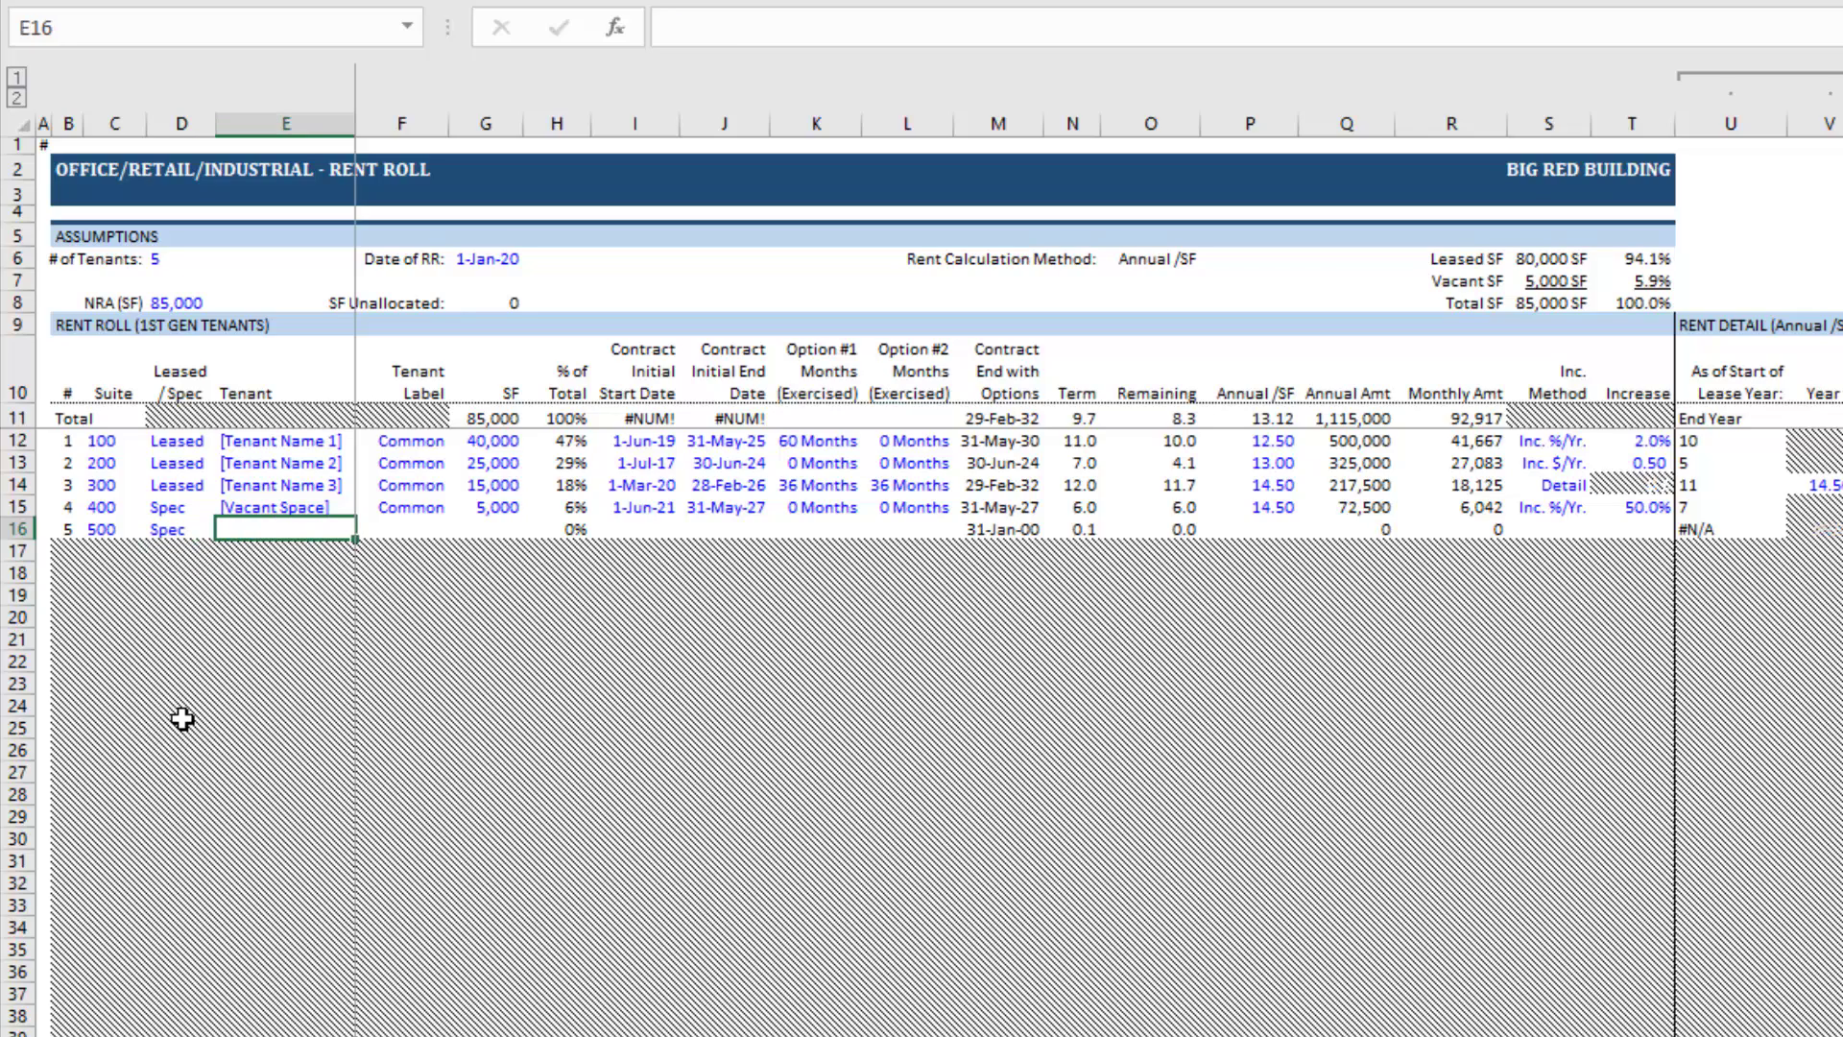
- Enter [Vacant Space] as the fifth tenant's name and Common as its tenant label
text([Vacant Space])
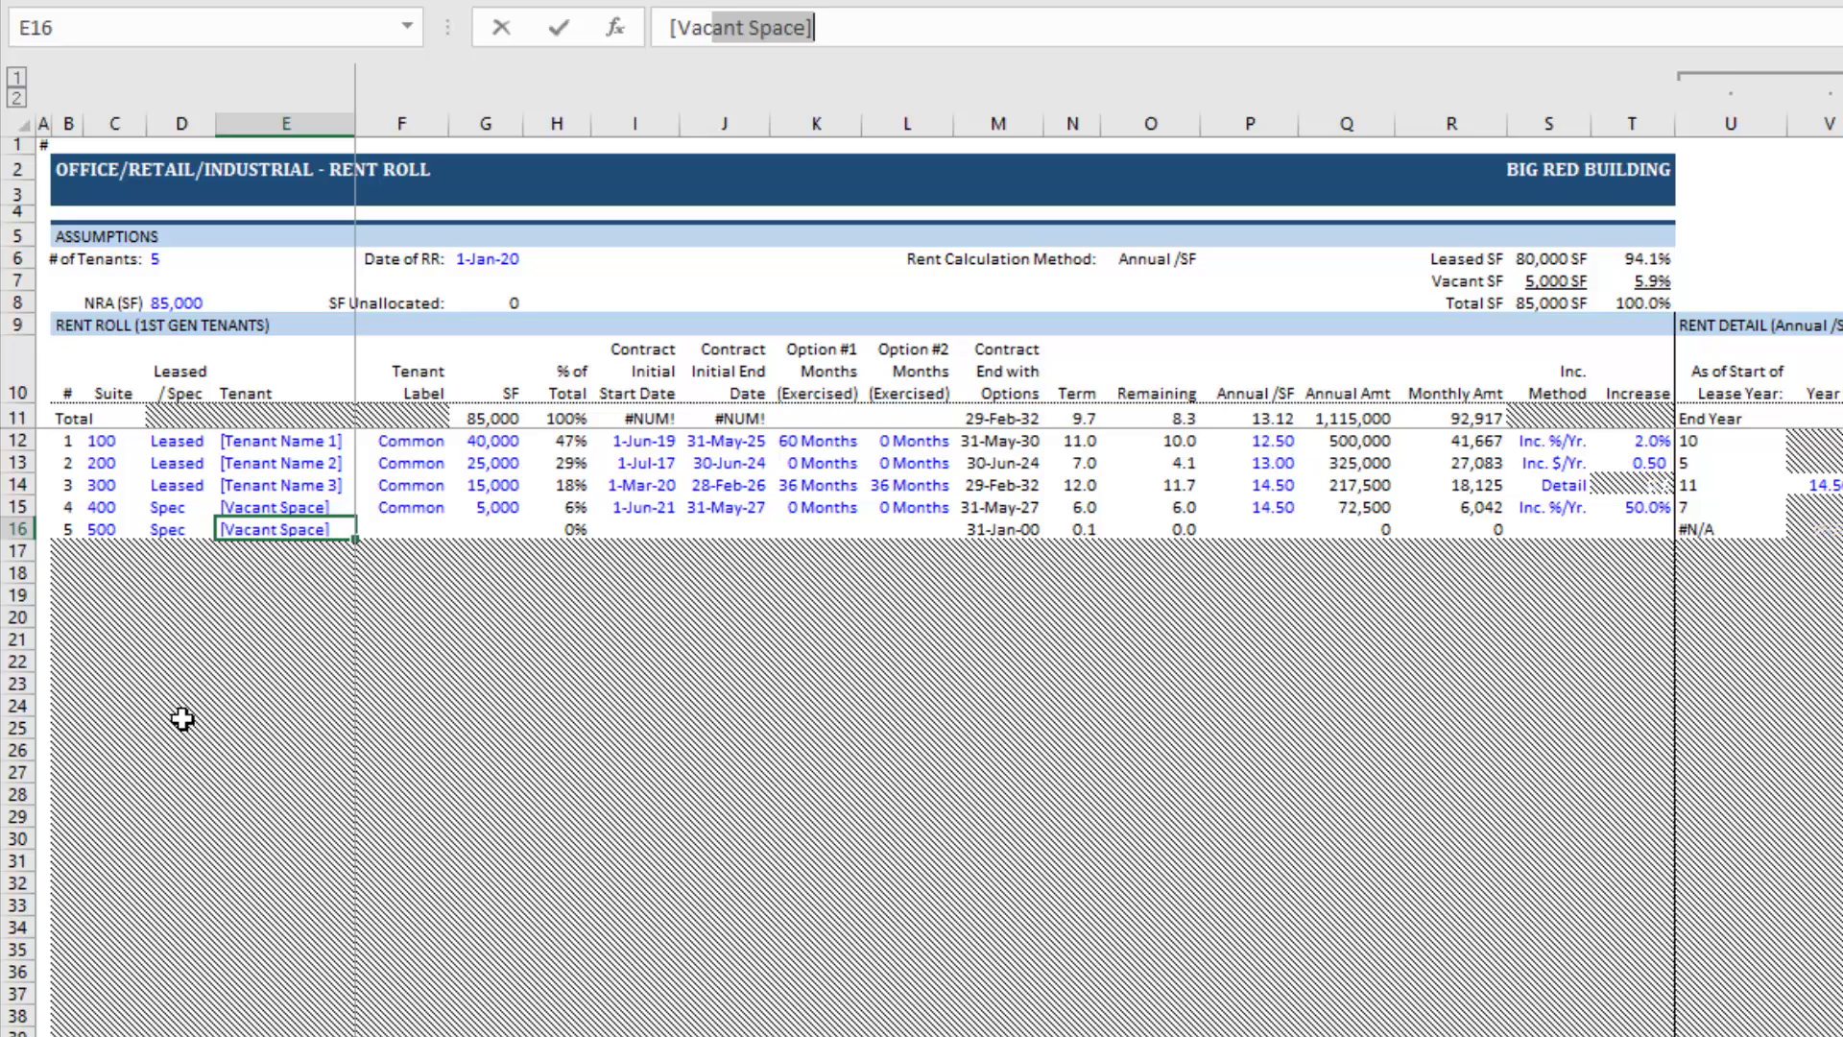
key(Return)
key(Up)
key(Right)
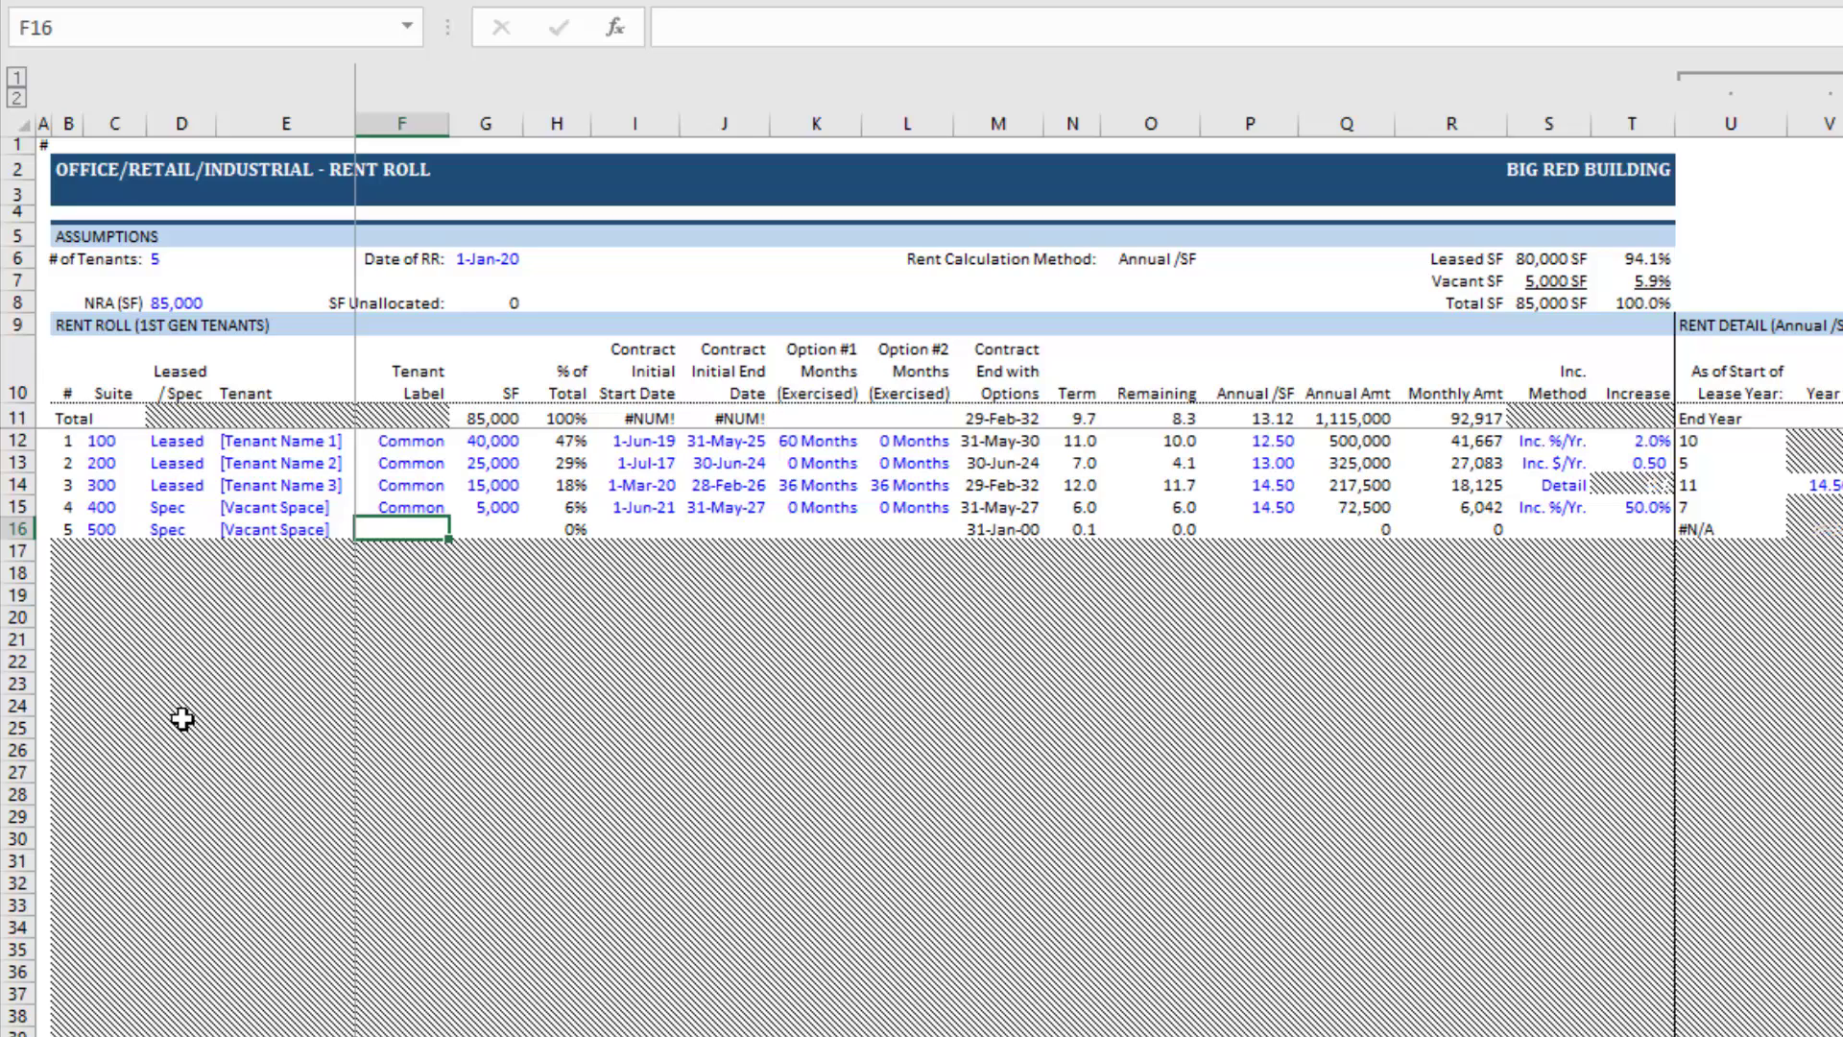
text(Common)
key(Return)
key(Up)
key(Up)
key(Up)
key(Up)
key(Up)
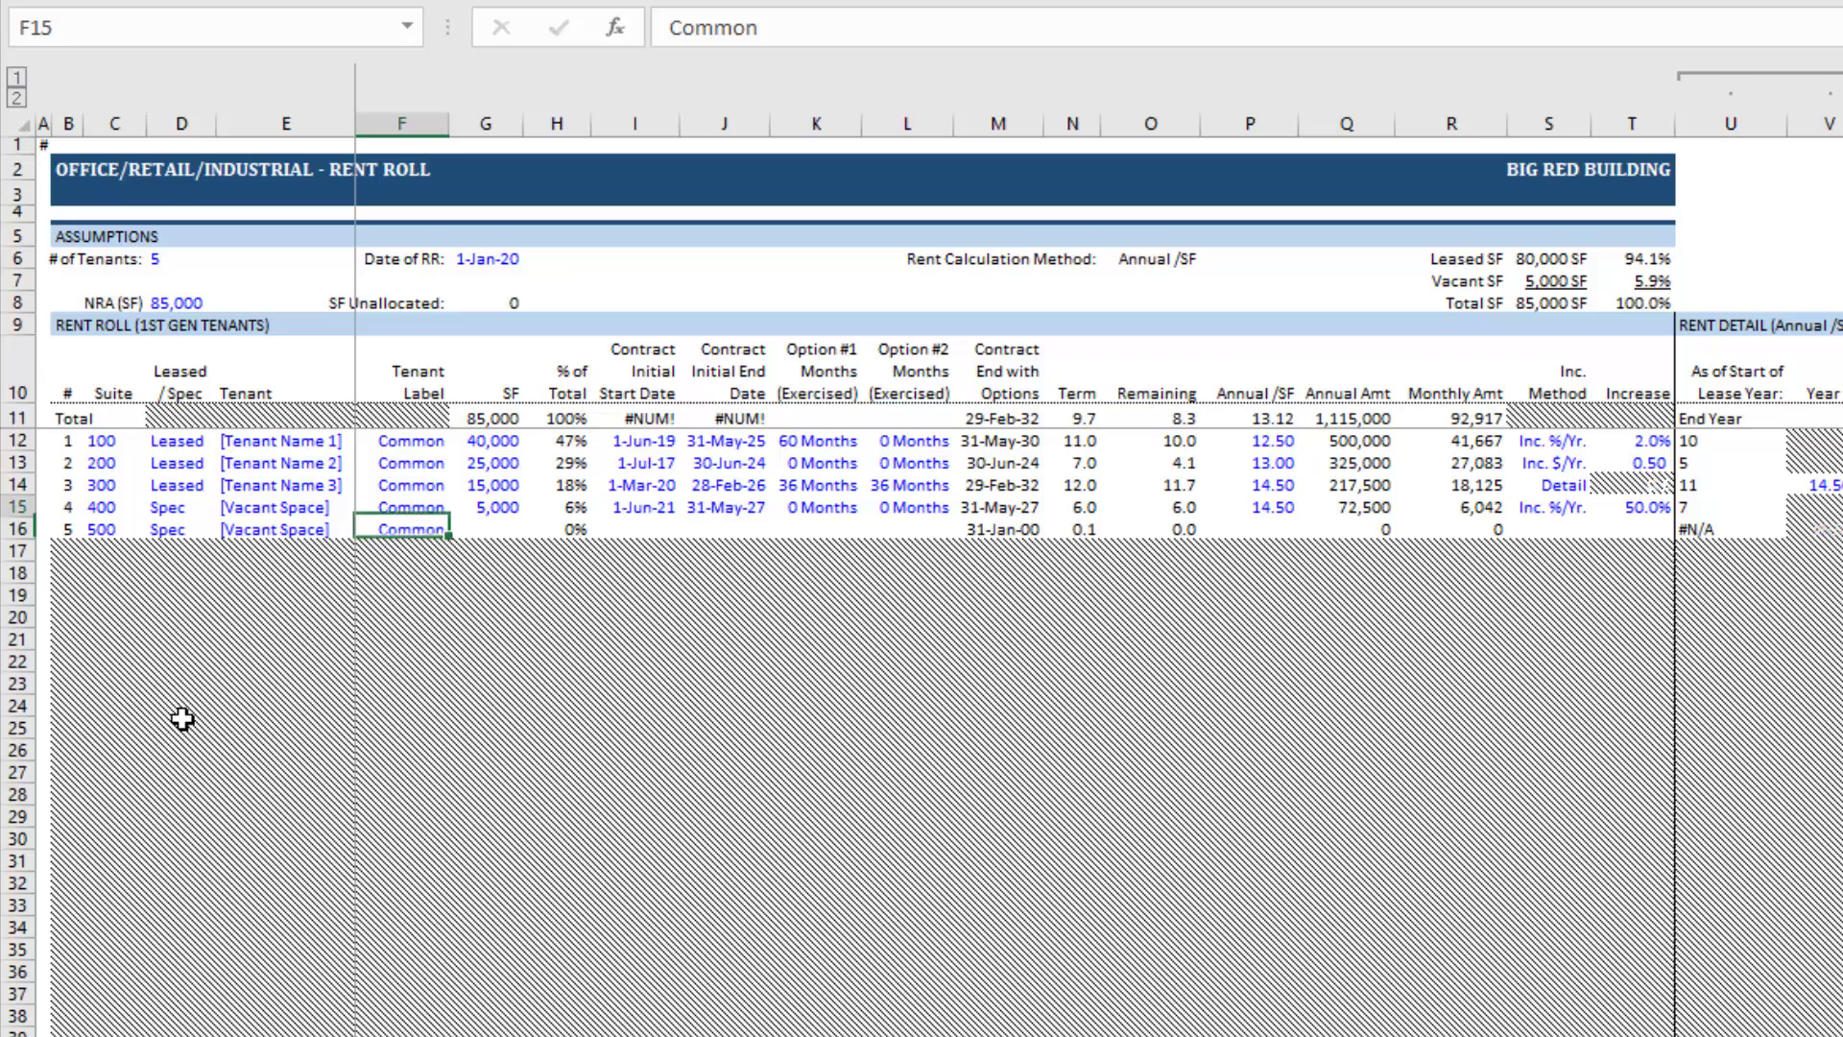
- Set the fifth tenant's area to 25,000 SF
key(Down)
key(Right)
key(Down)
key(Down)
key(Down)
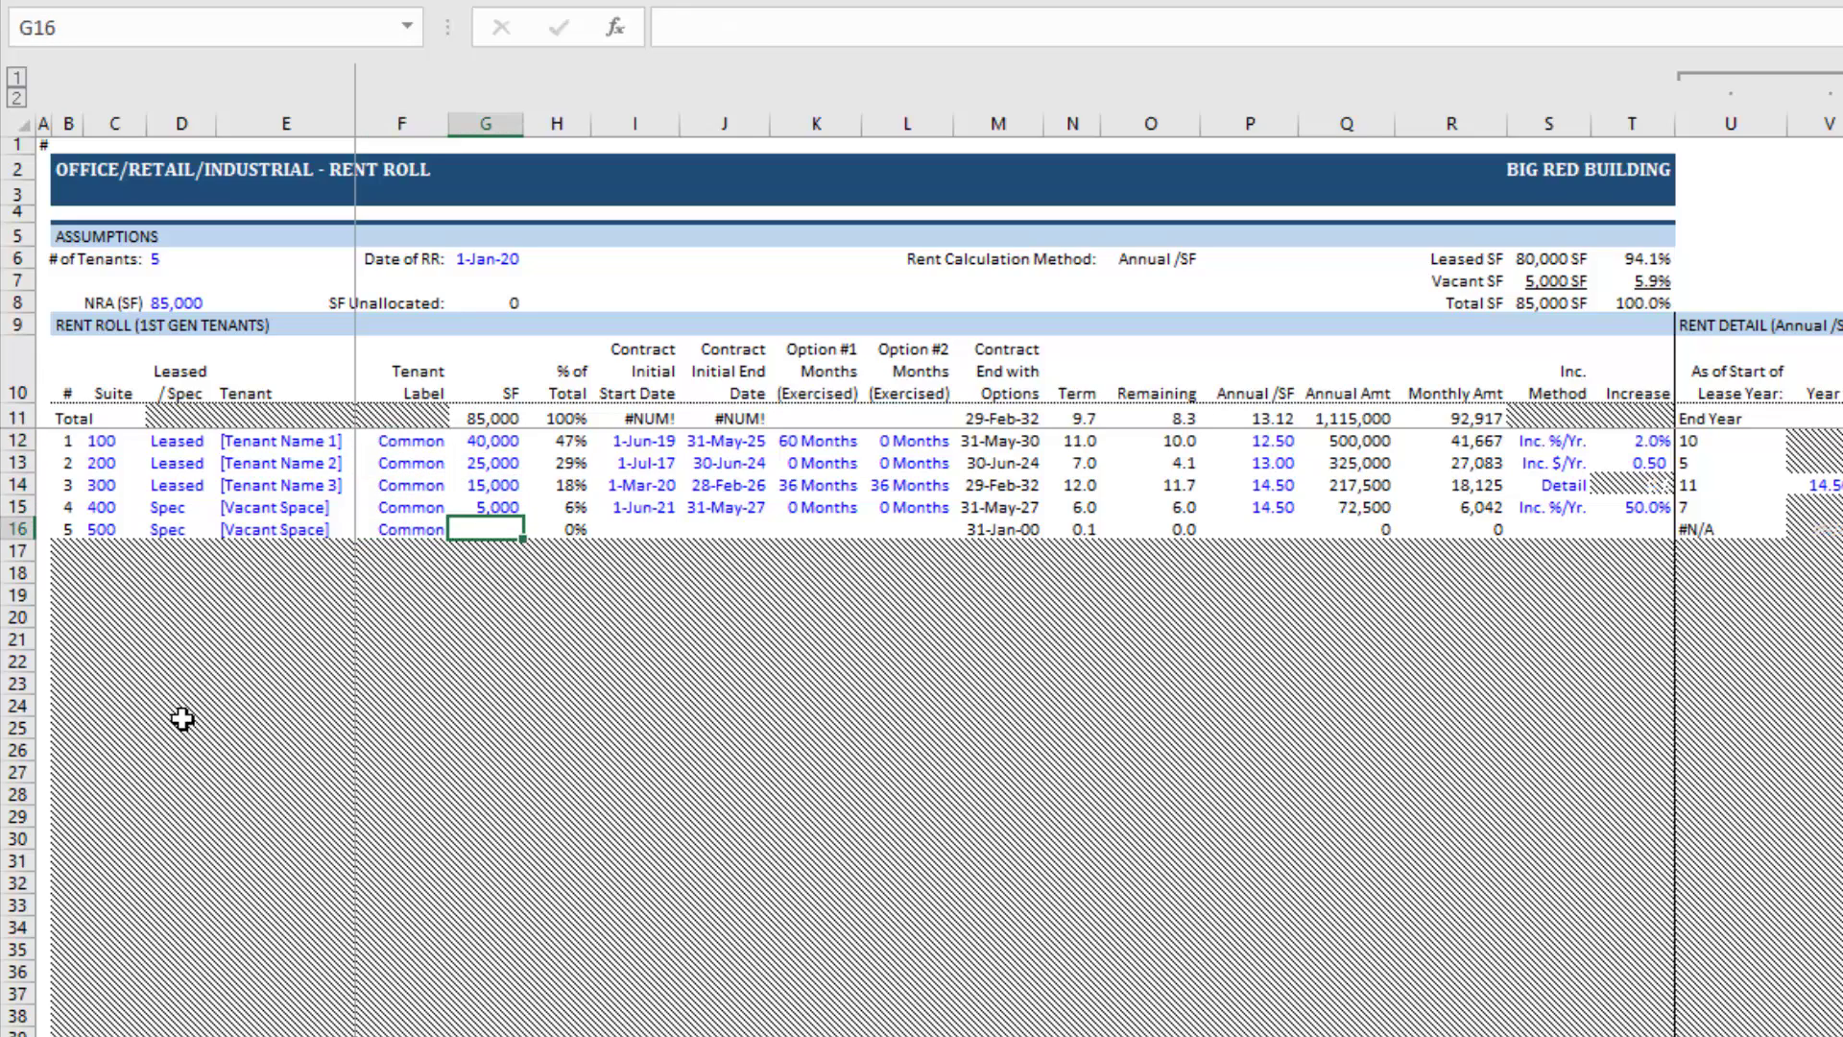
text(25000)
key(Right)
key(Right)
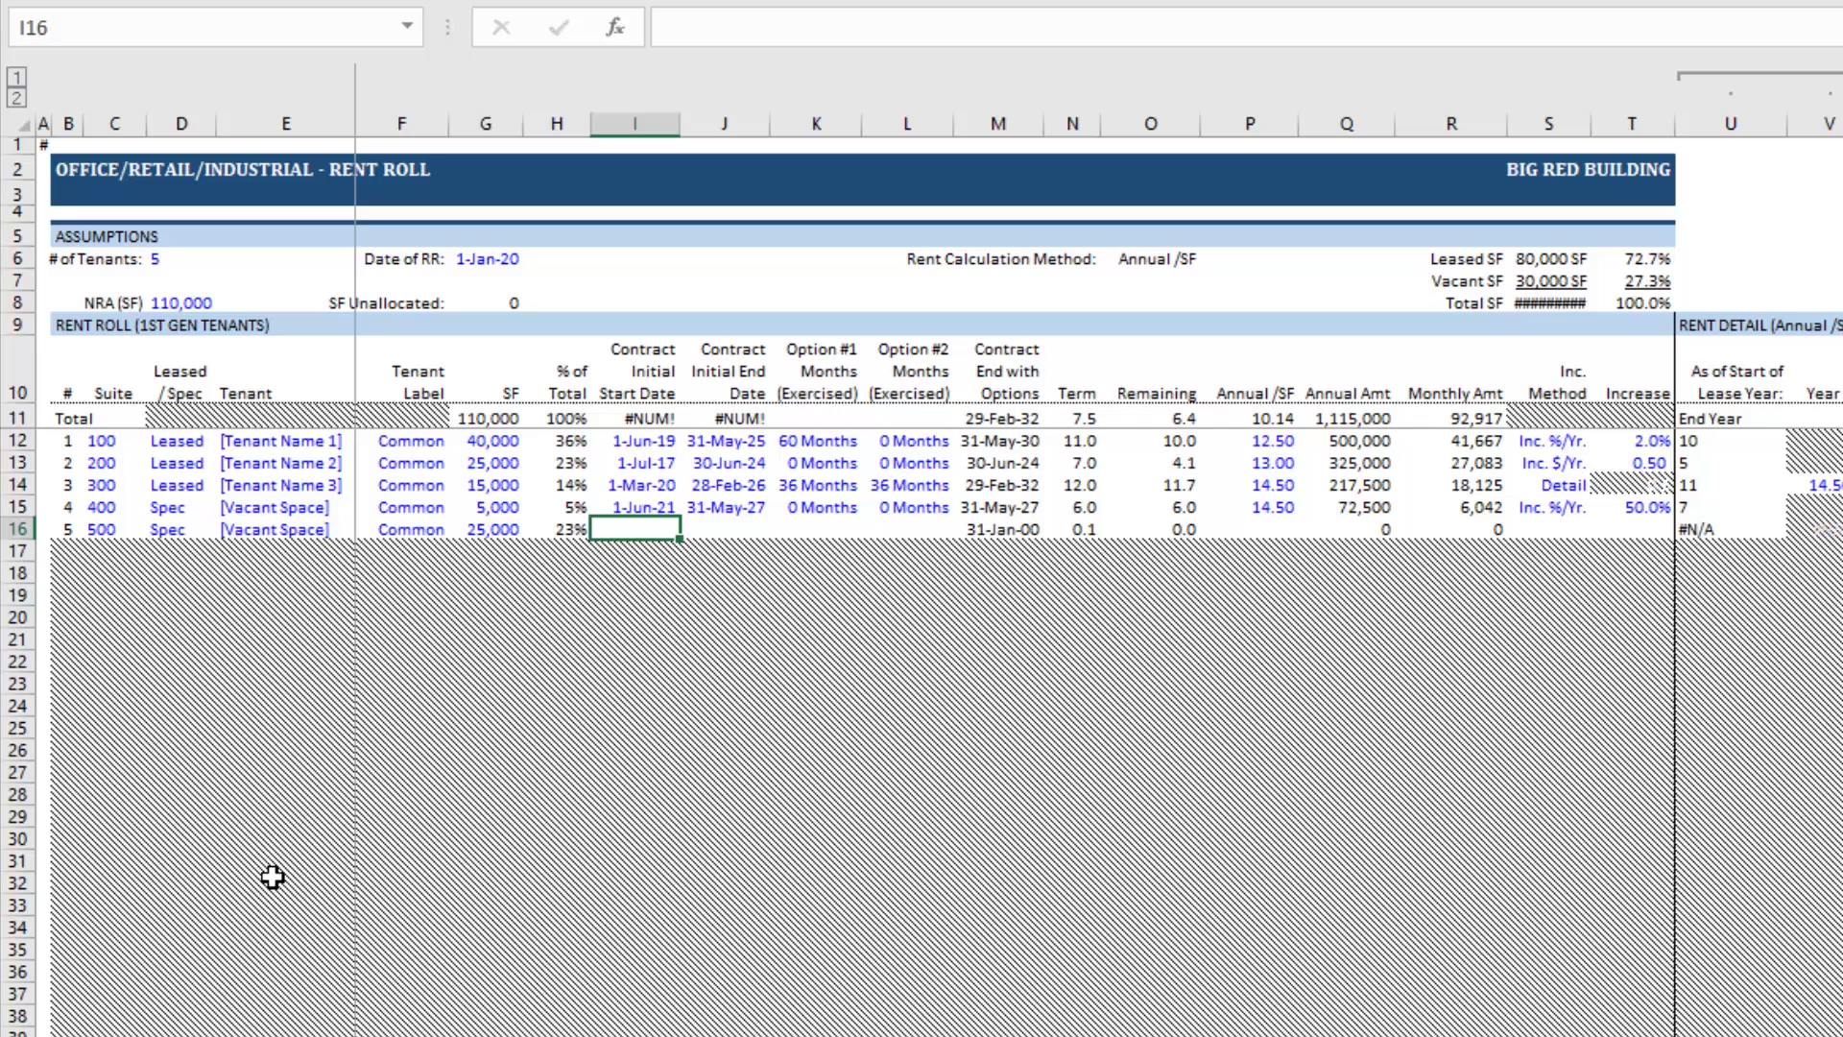
- Check the Analysis Start Date on the valuation summary sheet, and set the fifth tenant's contract initial start date to 12/1/2020
key(ctrl+Page_Up)
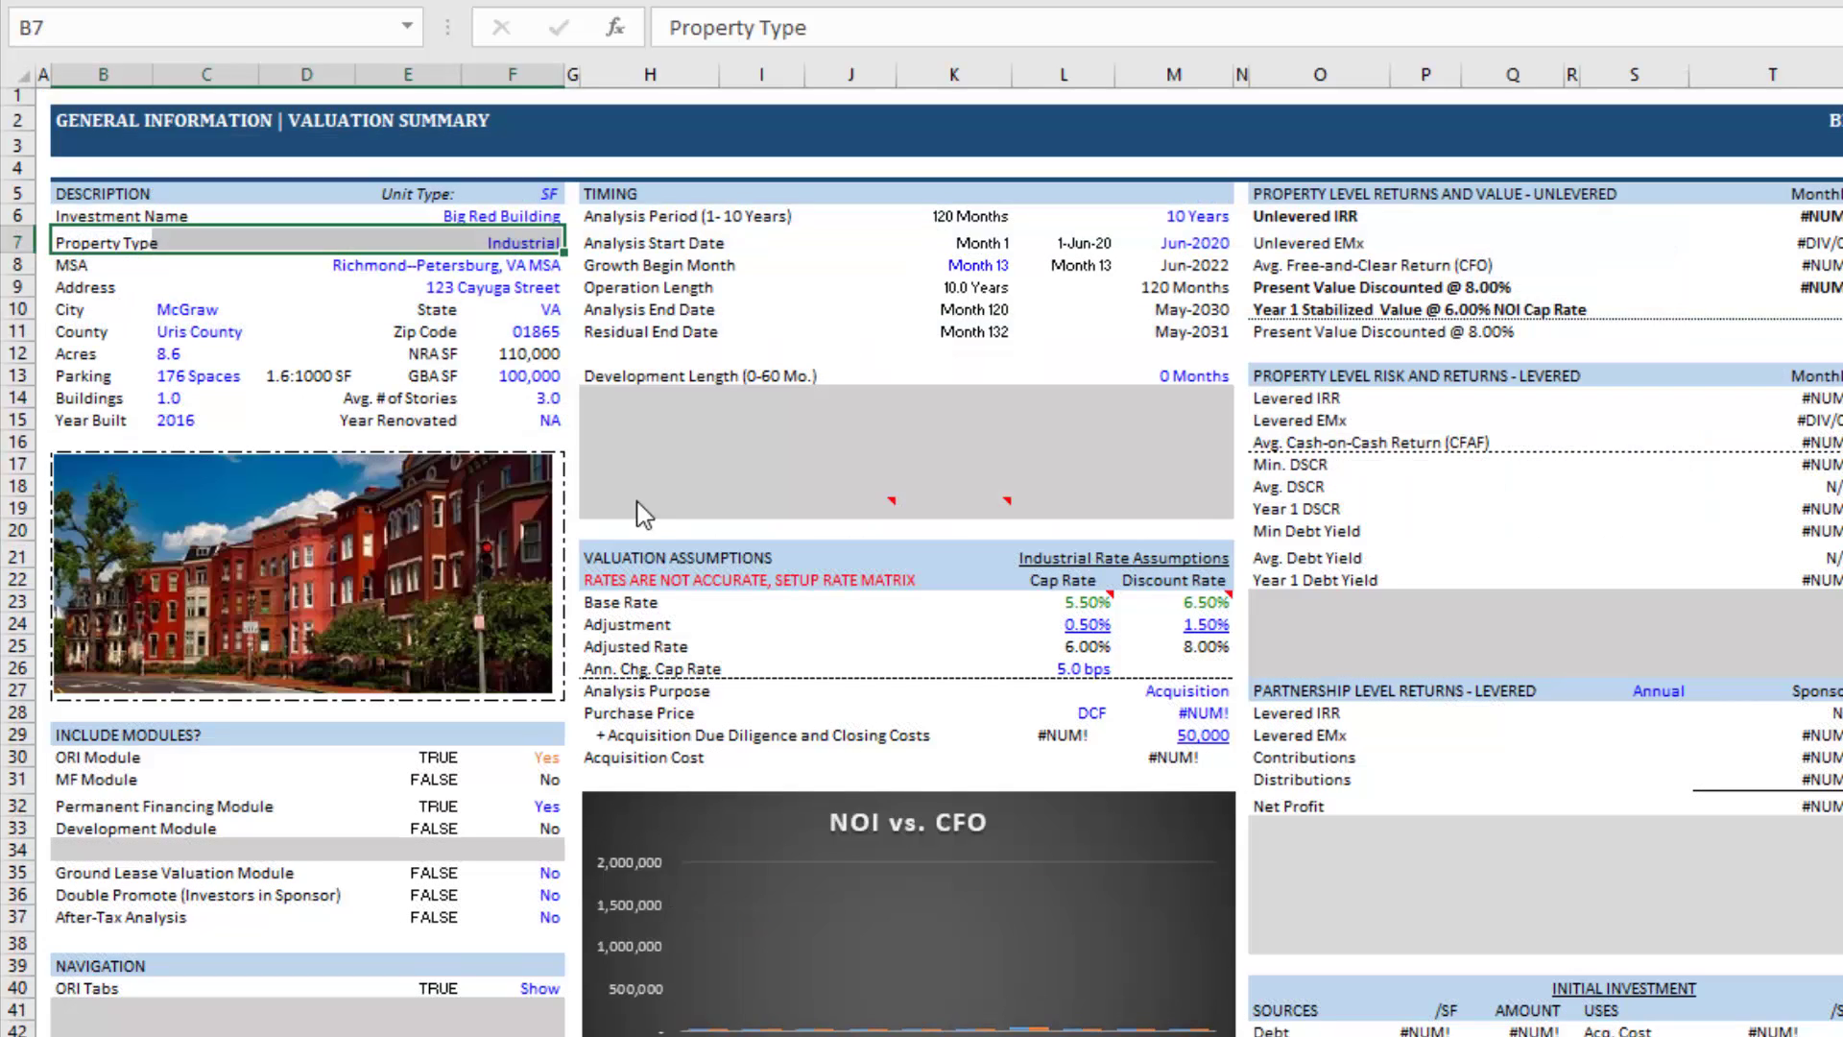
click(1056, 285)
click(1173, 249)
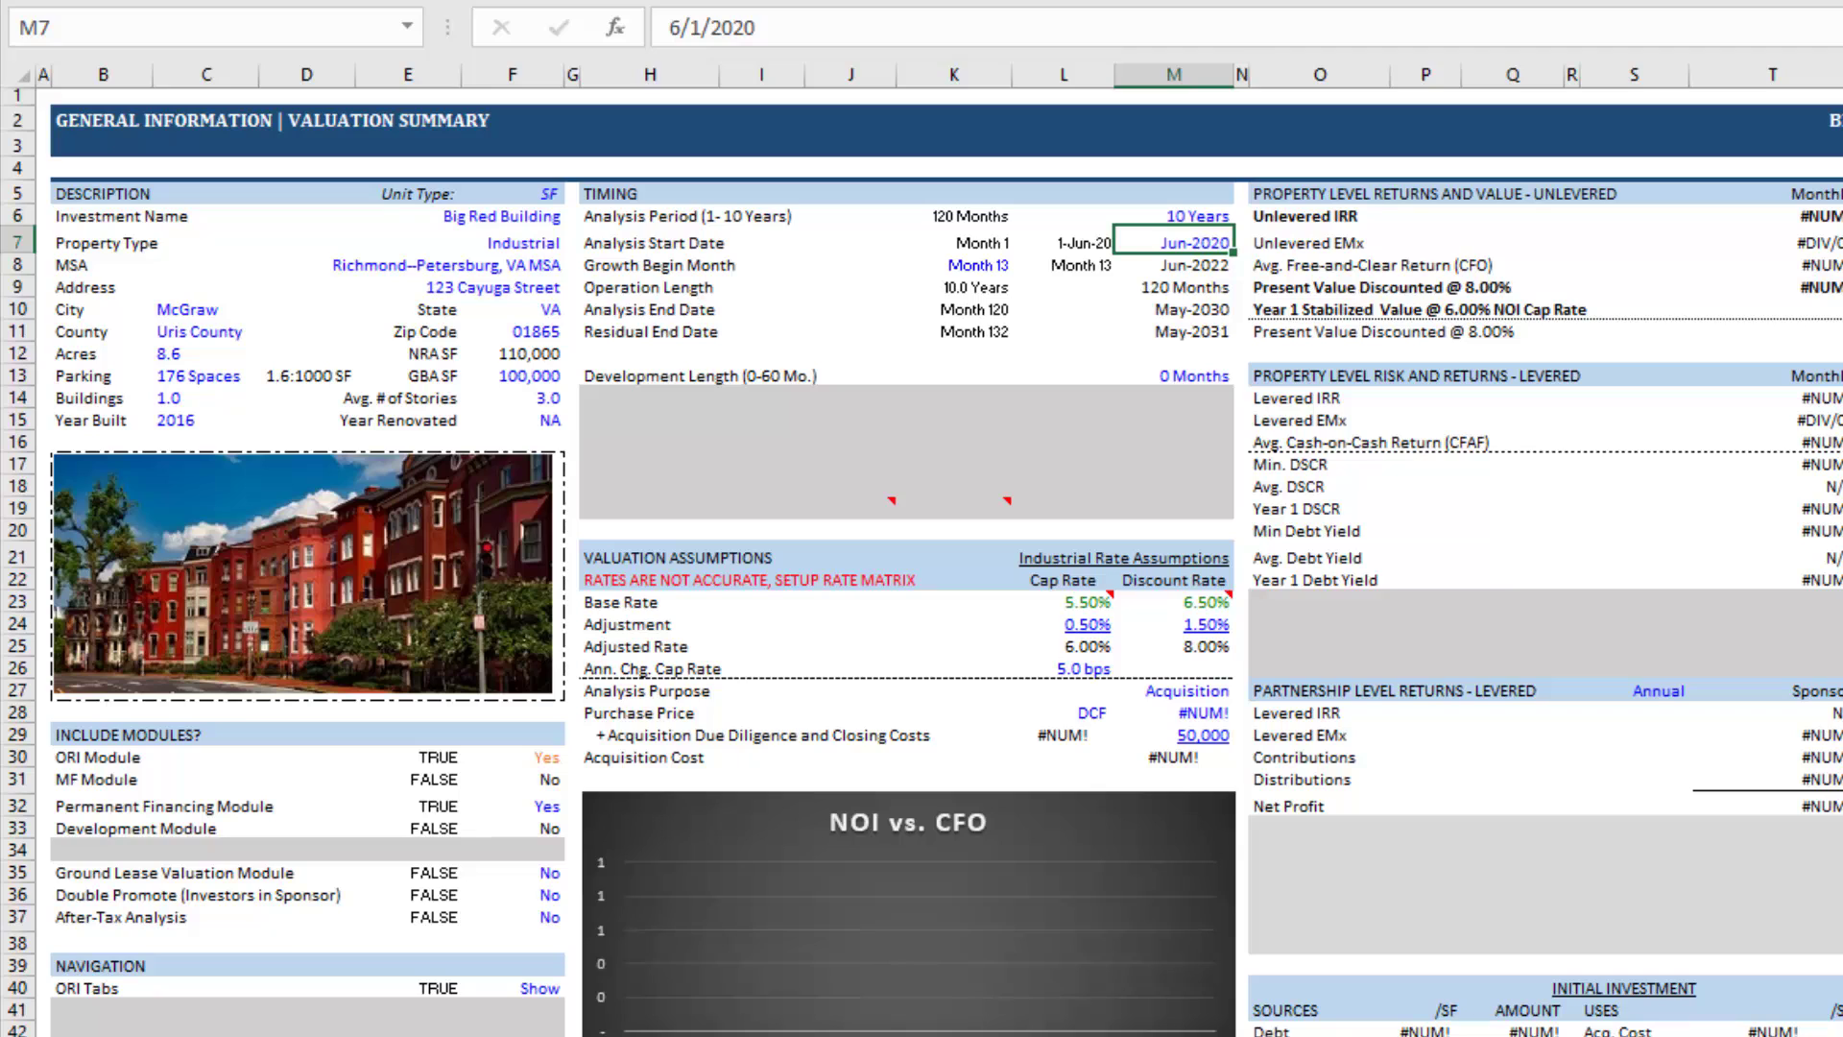
key(ctrl+Page_Down)
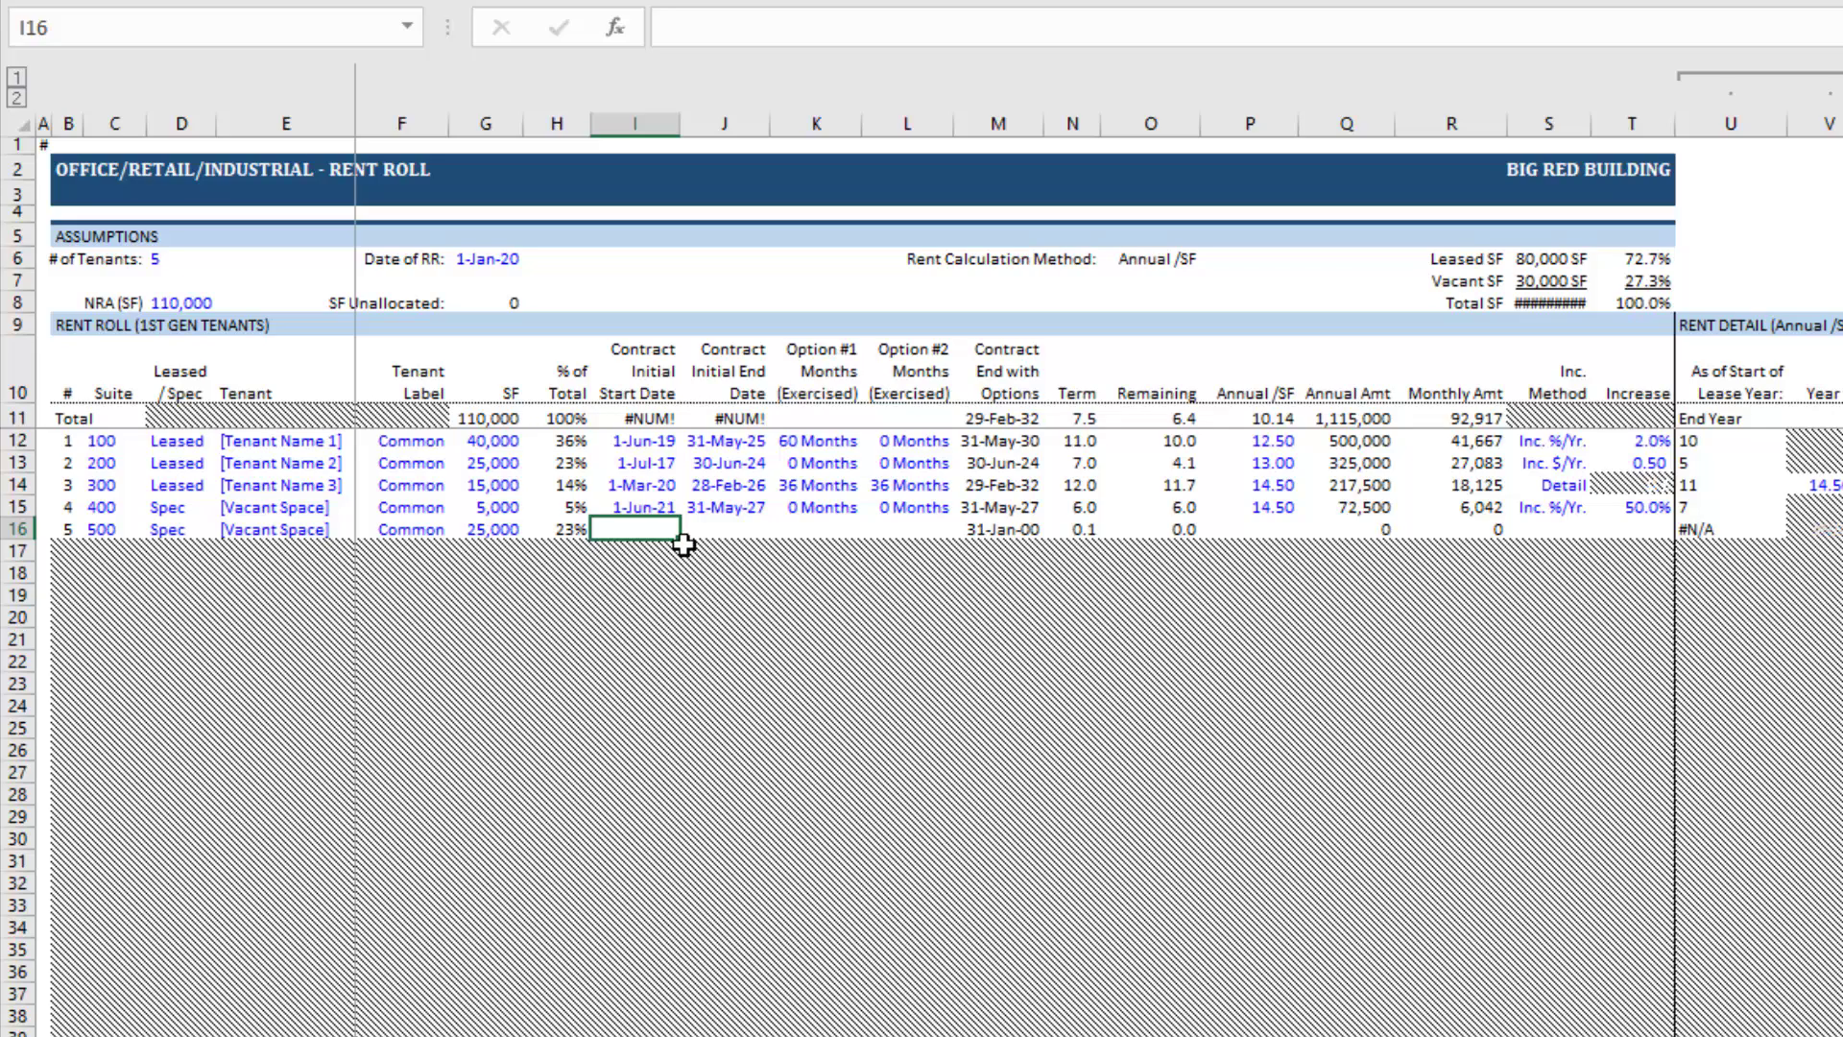
text(12/1/2020)
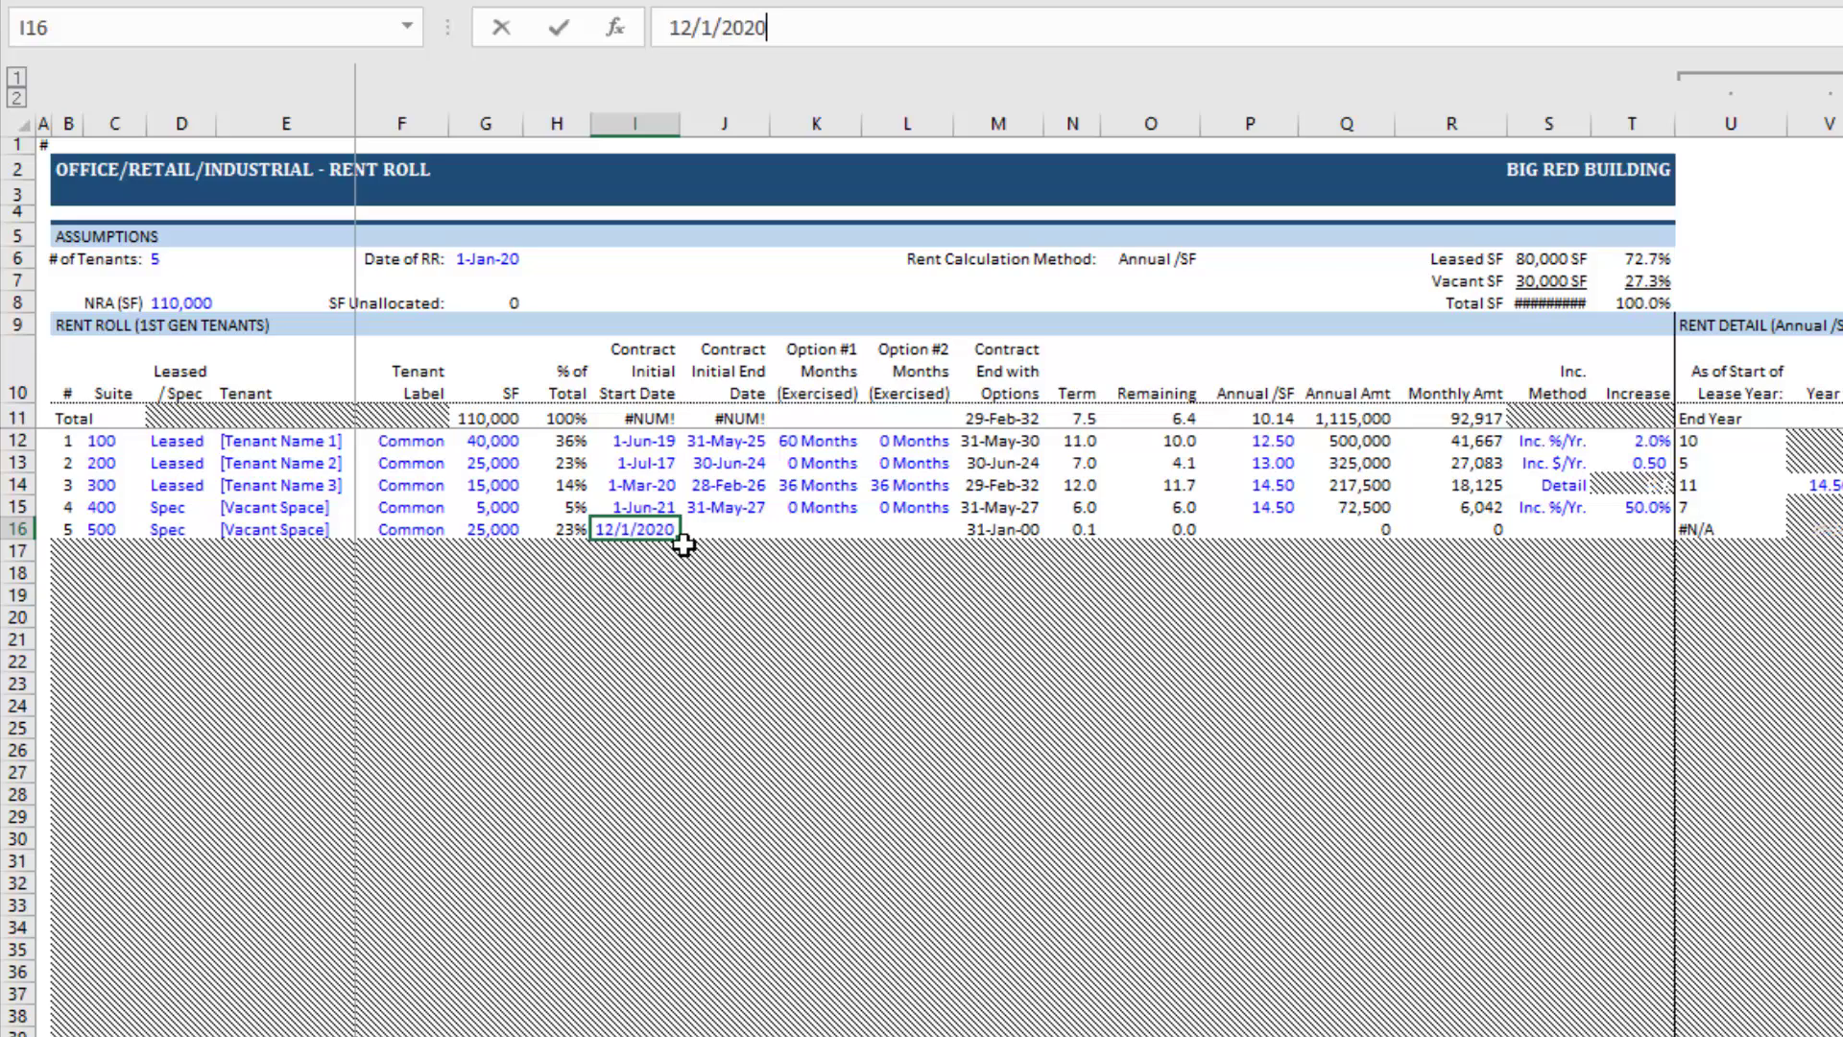
key(ctrl+Return)
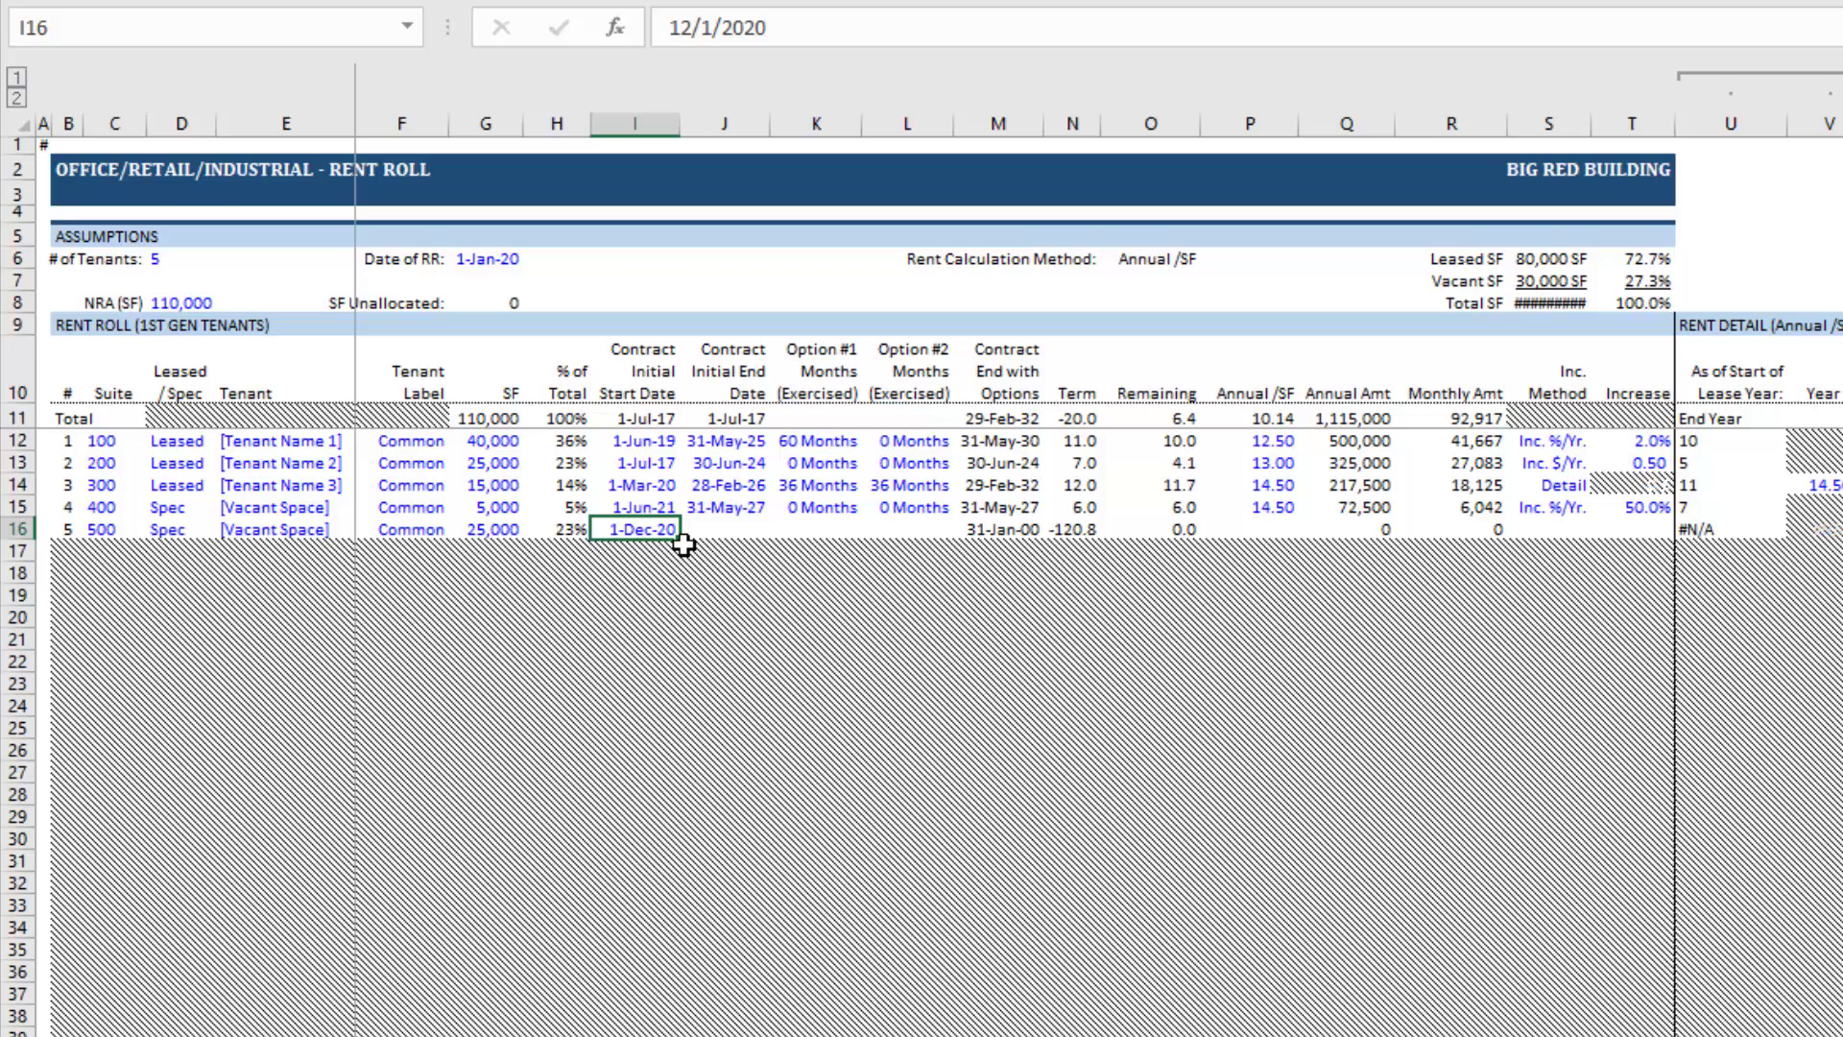
key(Tab)
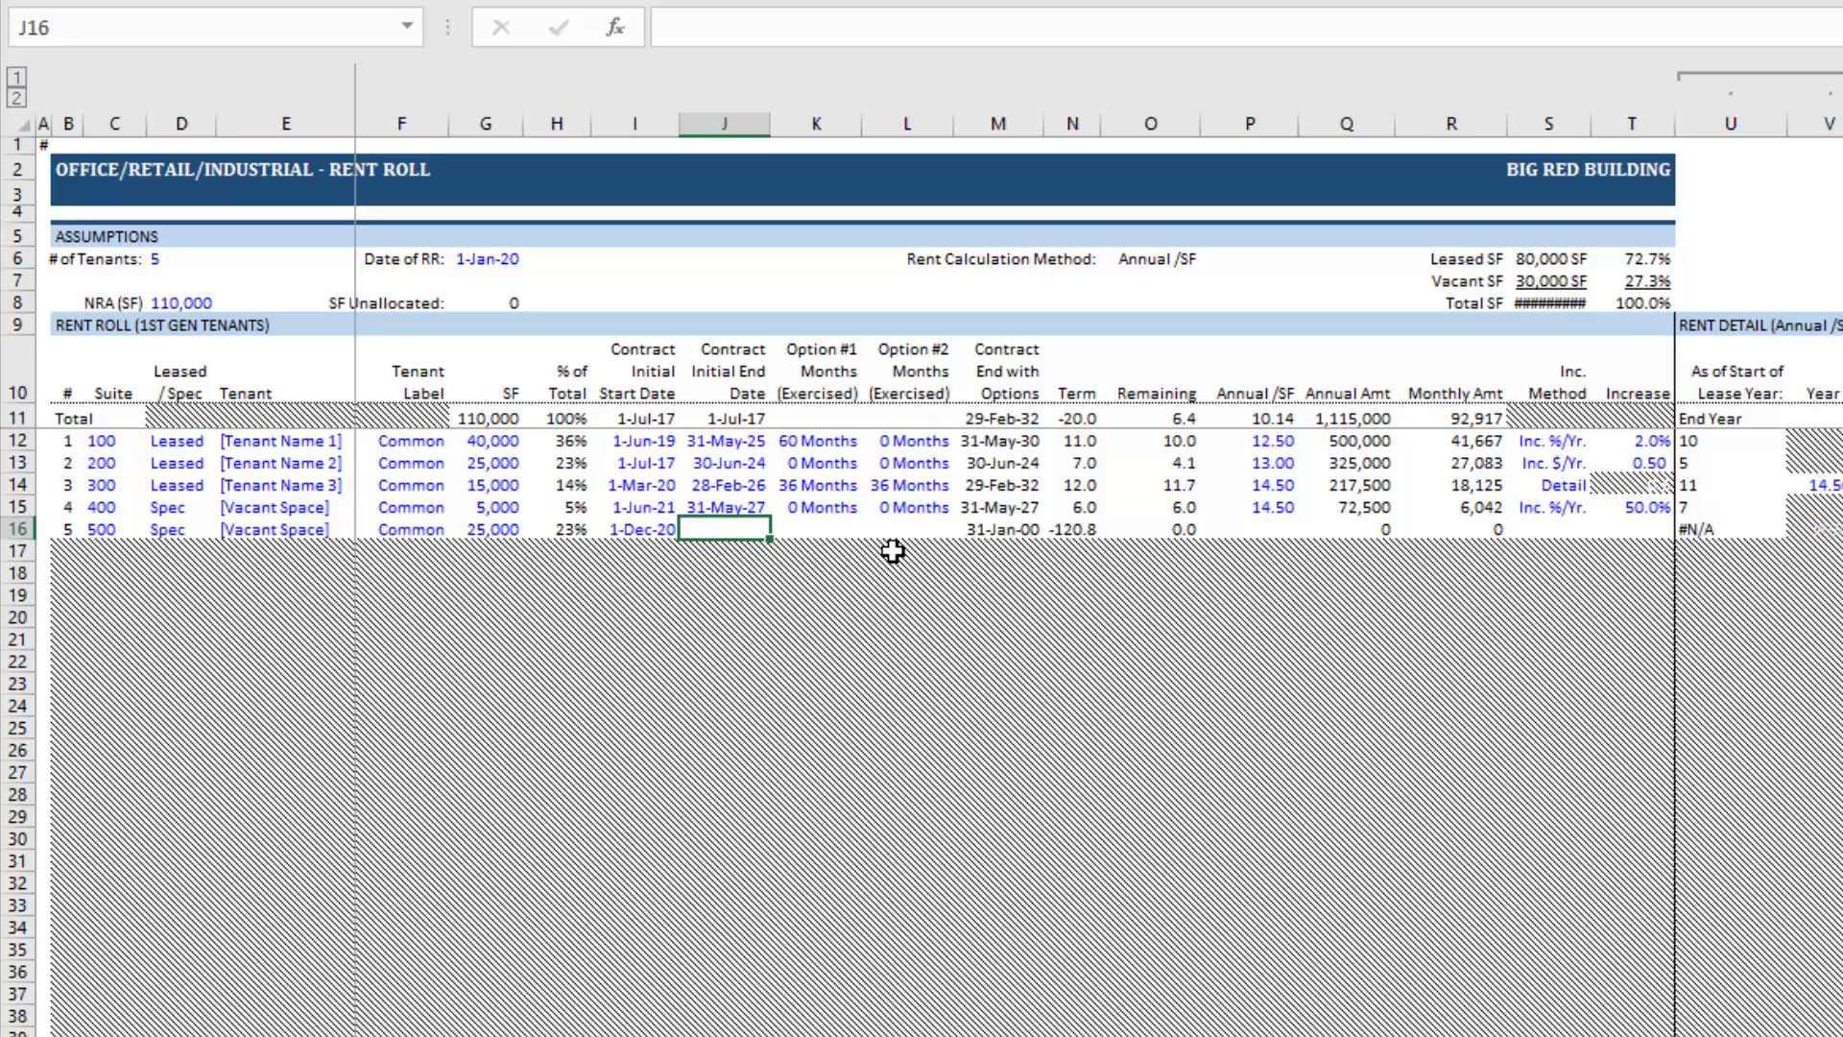
- Enter 11/30/2025 as the fifth tenant's contract initial end date
key(Left)
key(Right)
text(11/30/2025)
key(Return)
key(Up)
- Calculate the fifth tenant's contract initial end date from its start date with =EOMONTH(I16,59)
text(=eomon)
key(Tab)
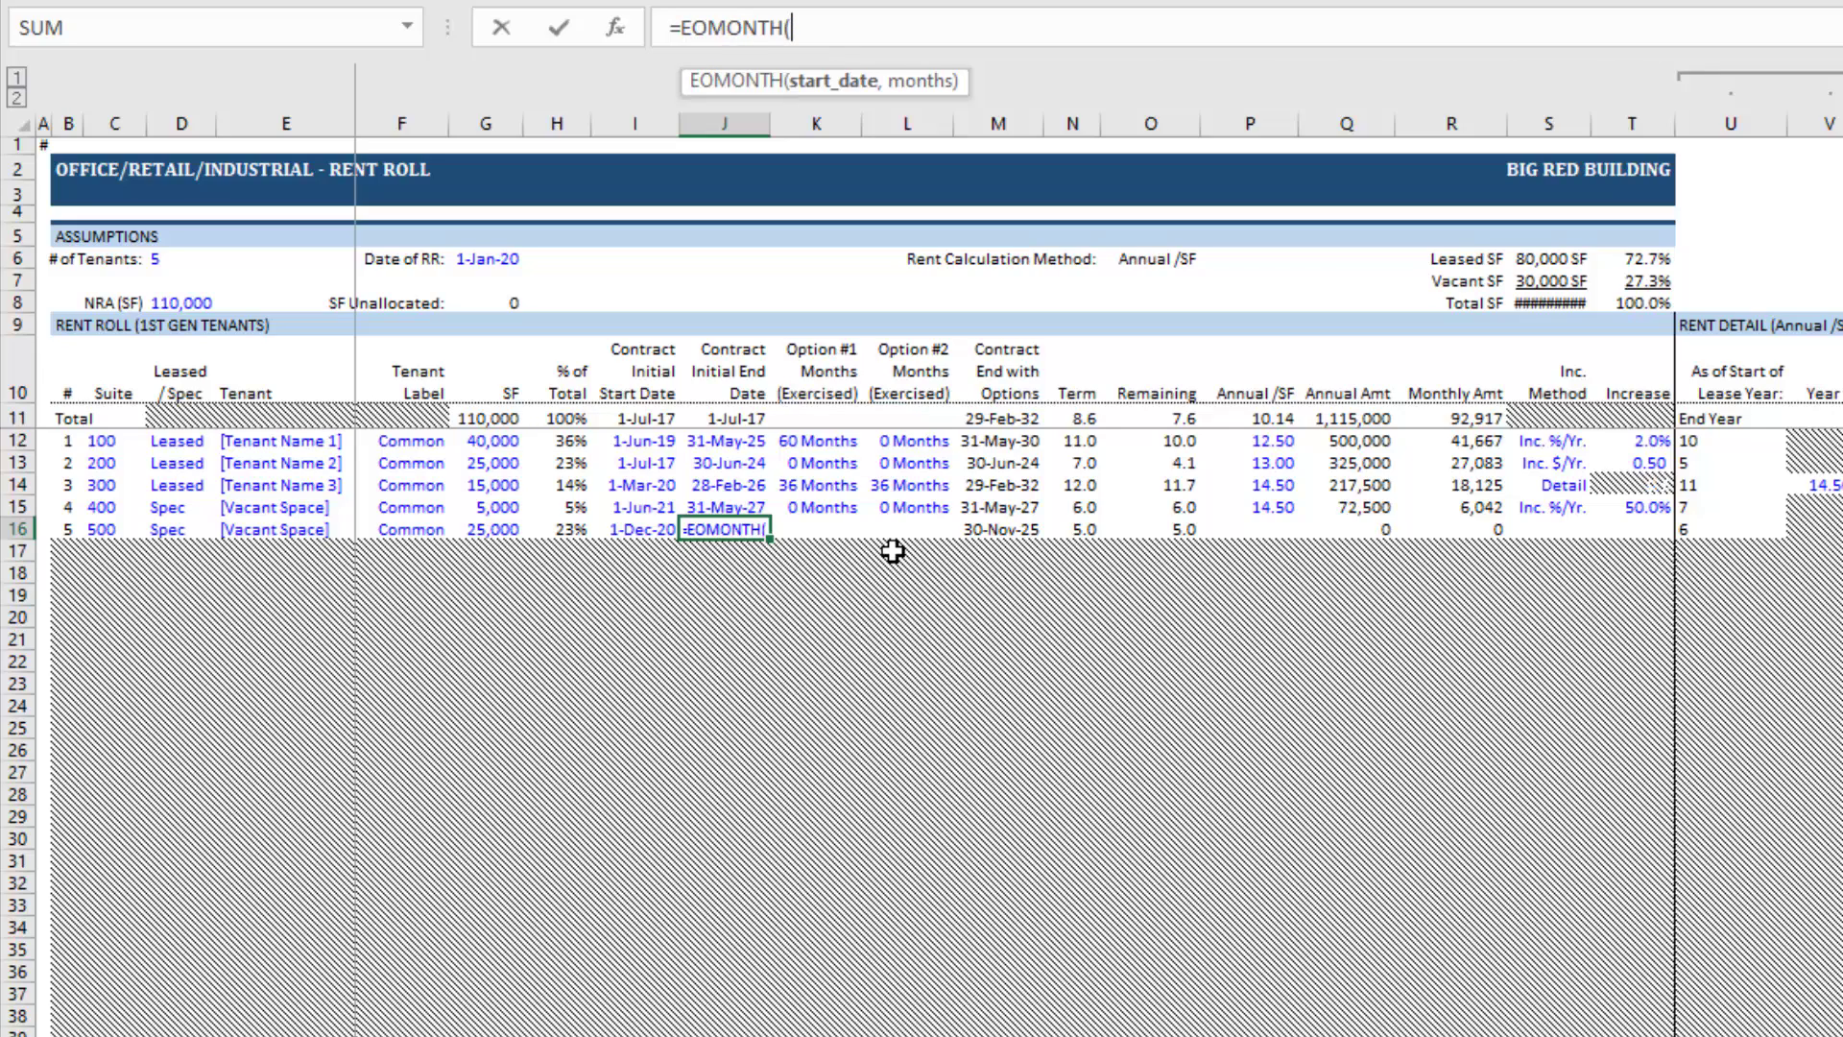
key(Left)
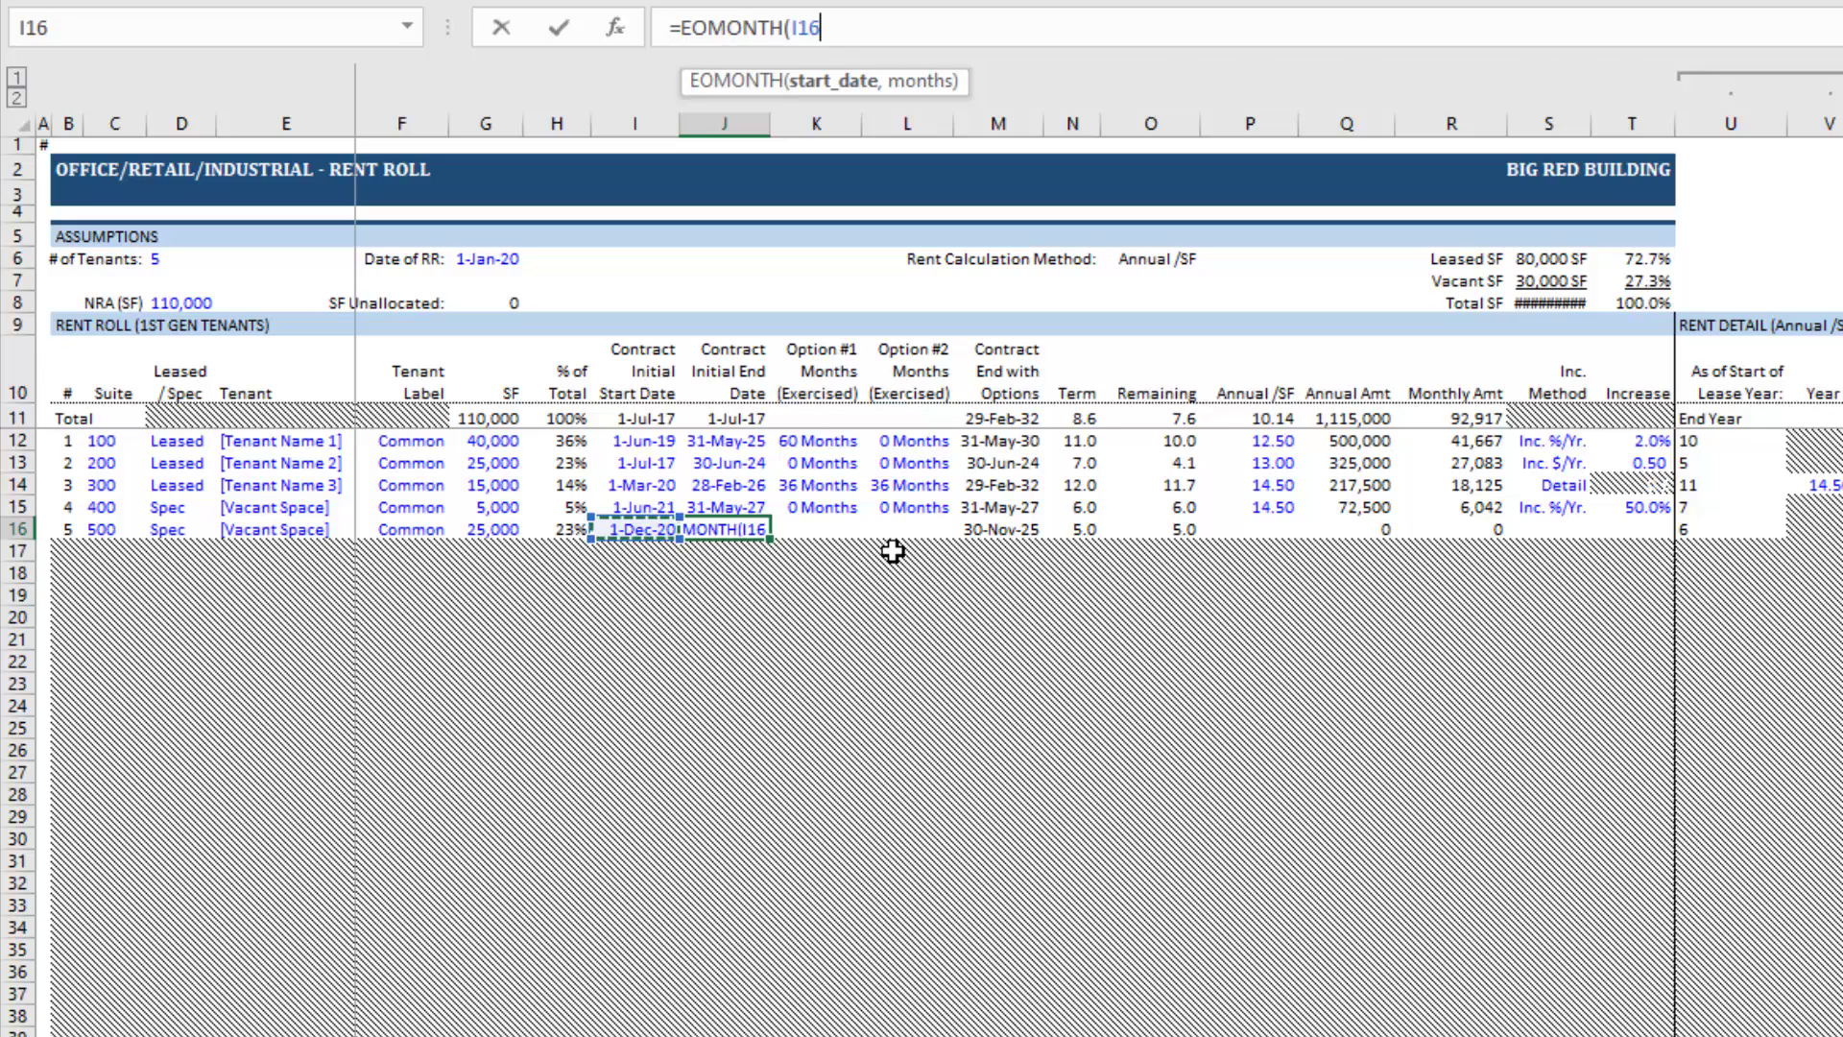
text(,)
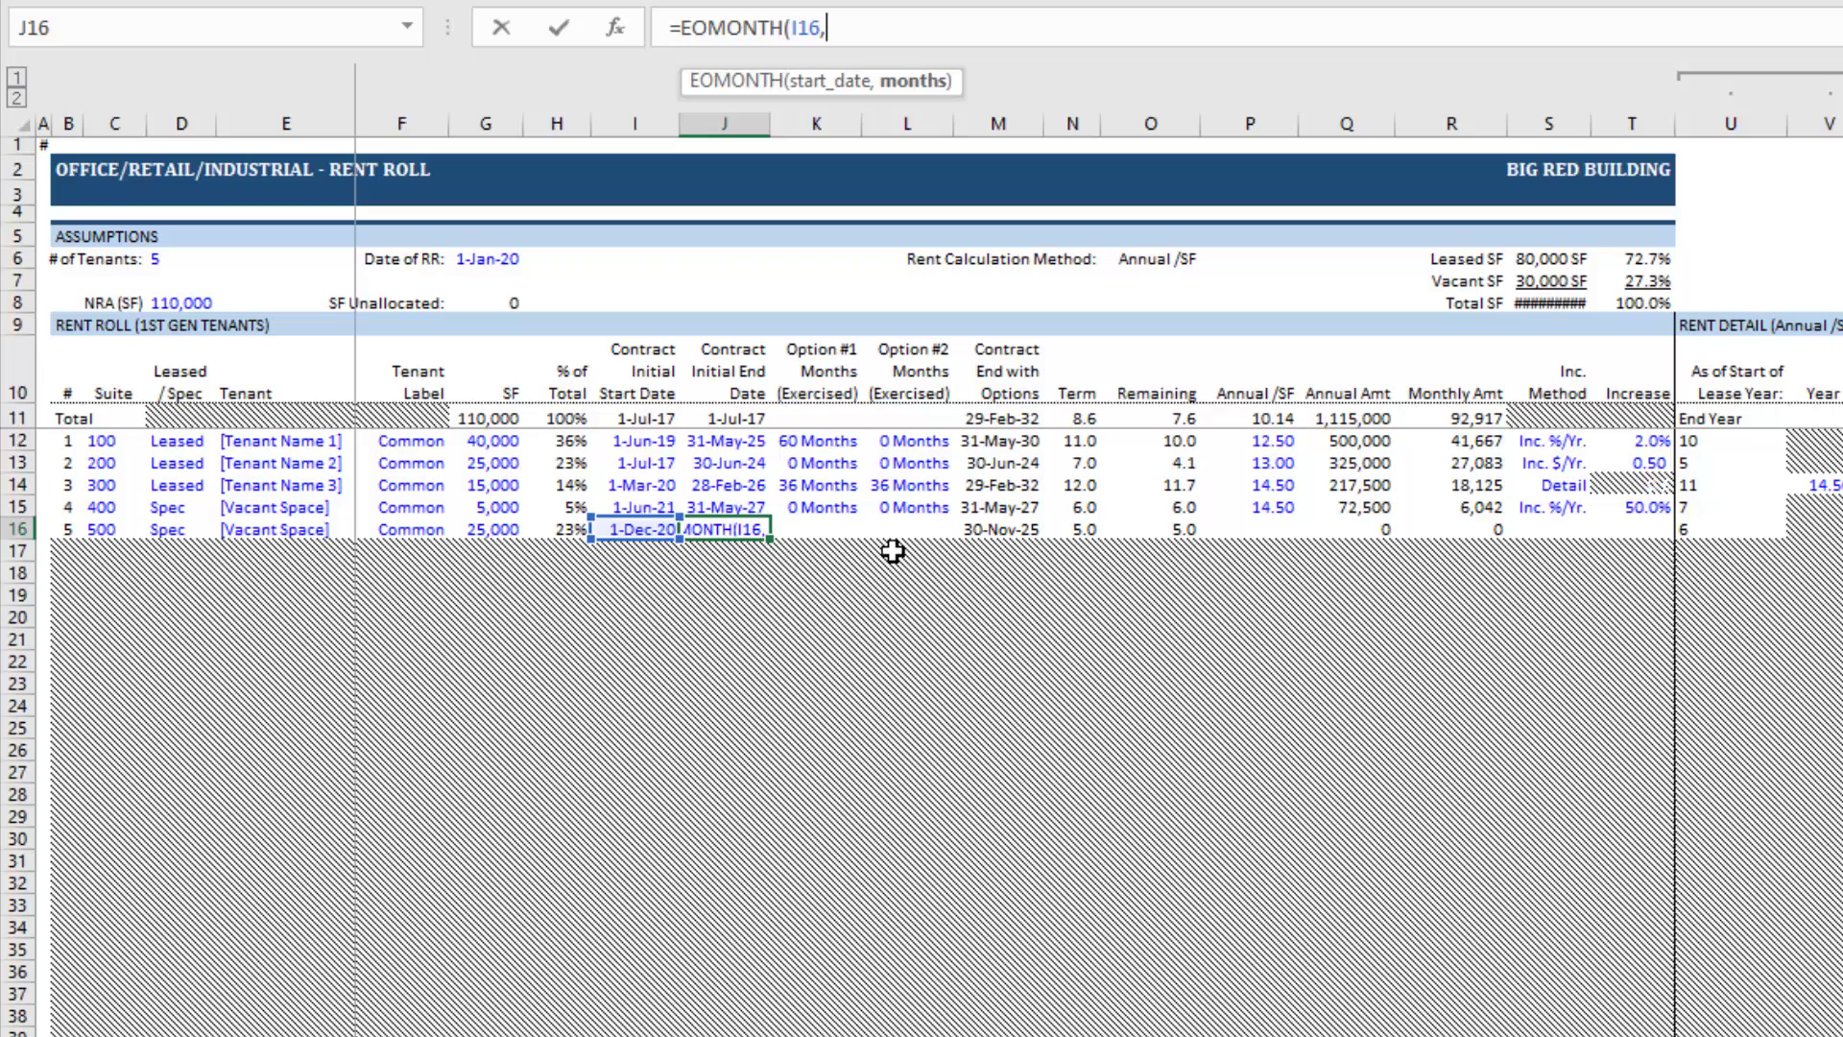
text(59)
key(Return)
key(Up)
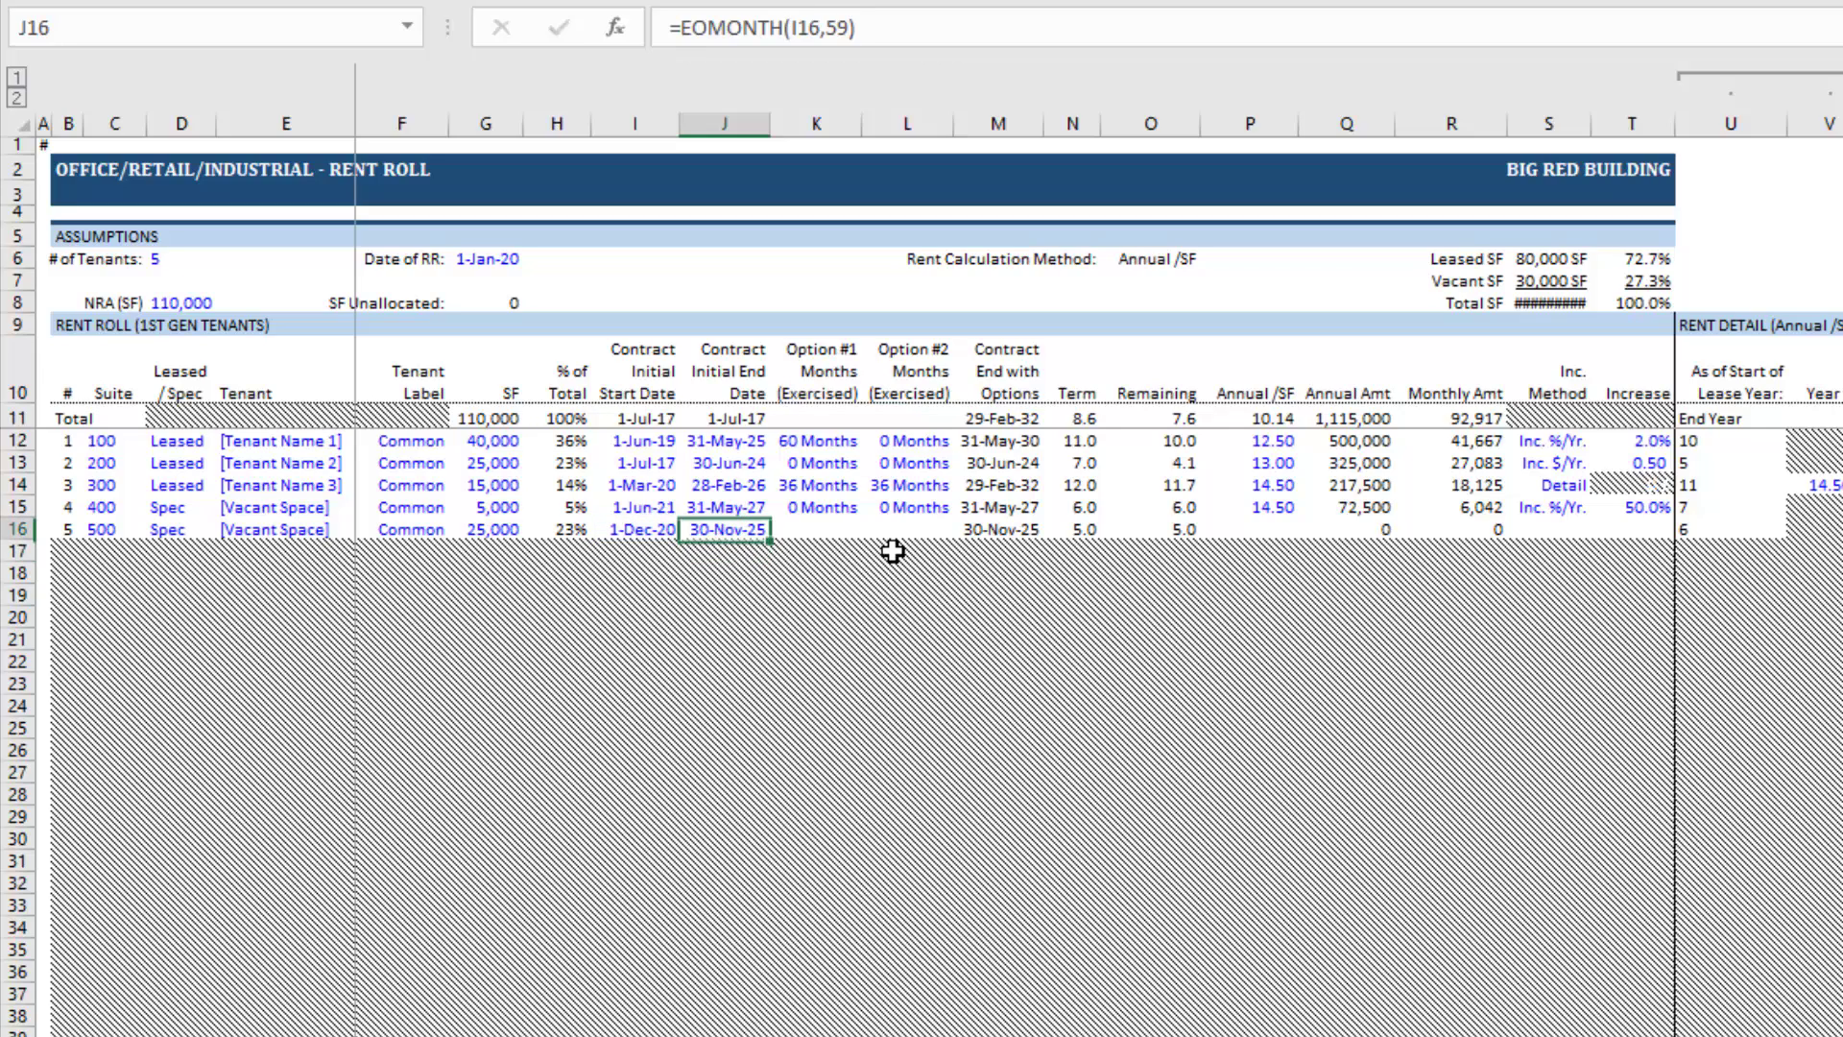
click(653, 527)
click(722, 529)
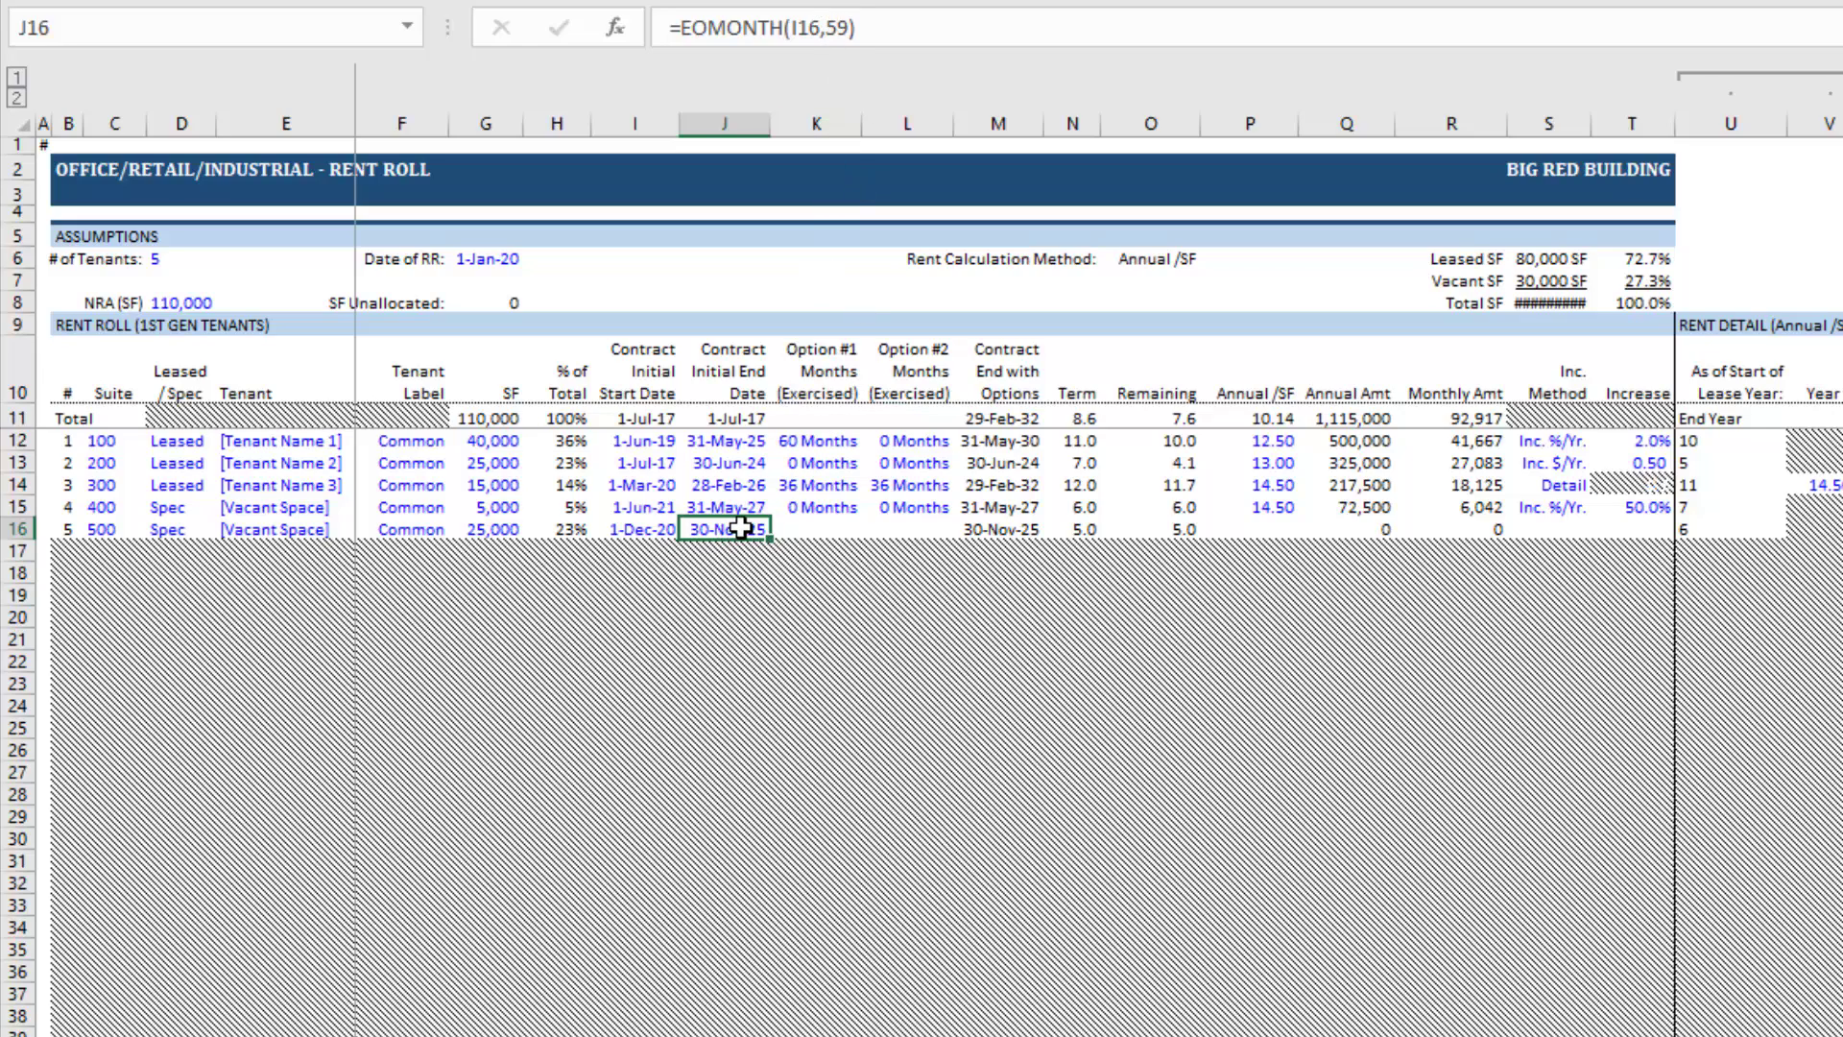
- Set the fifth tenant's exercised Option #1 to 60 months
click(814, 531)
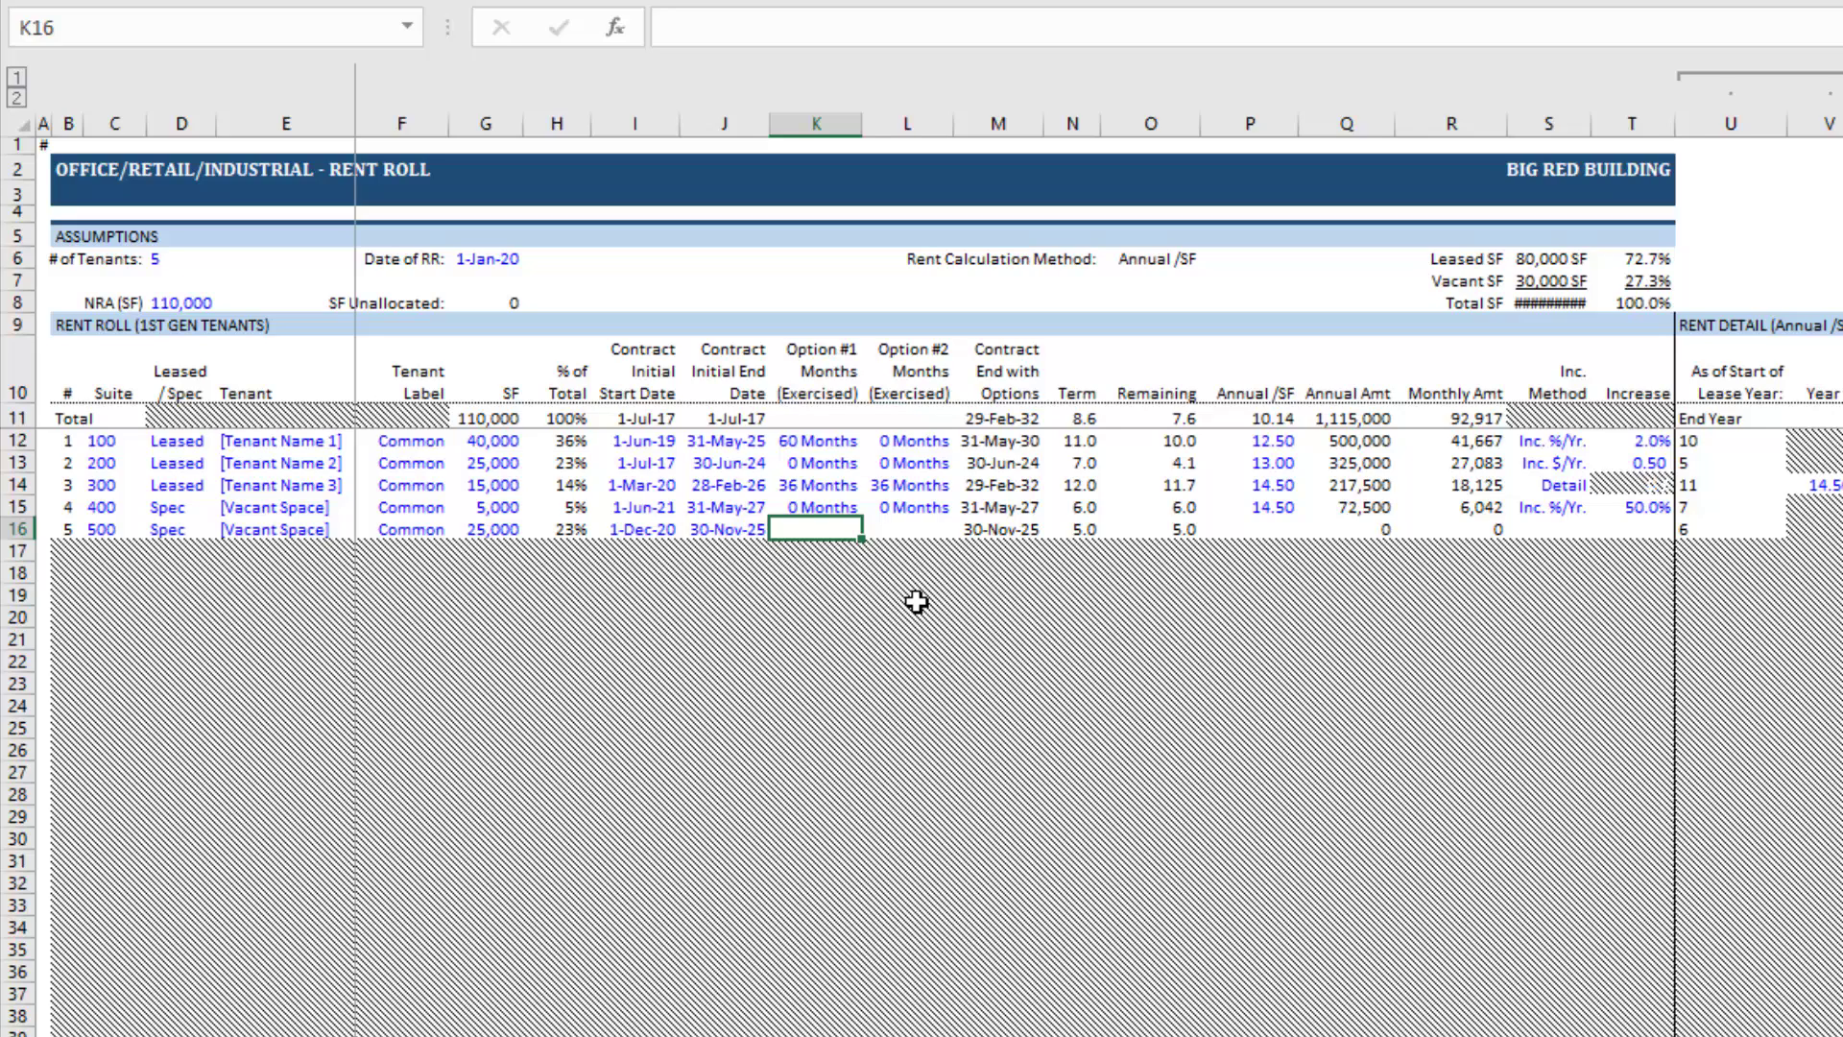
key(Up)
key(Down)
key(Left)
key(Left)
key(Right)
key(Left)
key(Right)
key(Right)
text(60)
key(Return)
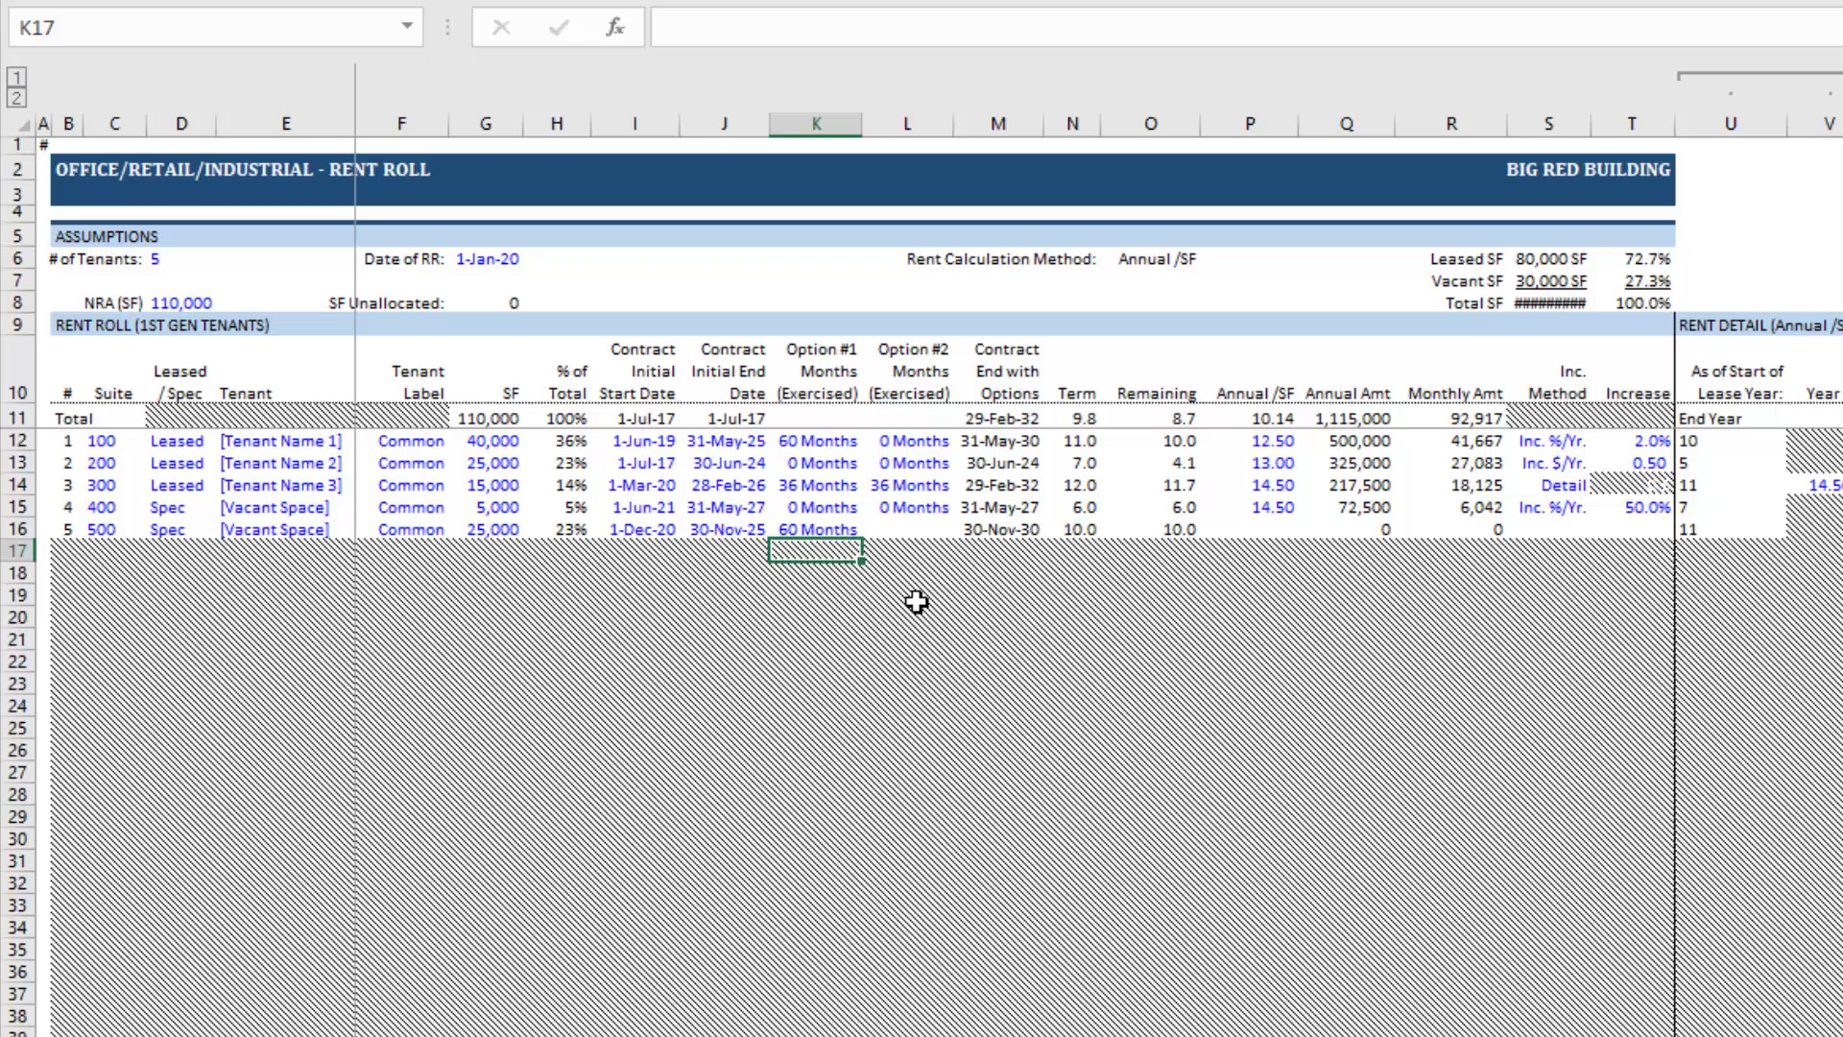
- Set the fifth tenant's exercised Option #2 to 0 months
key(Up)
key(Right)
text(0)
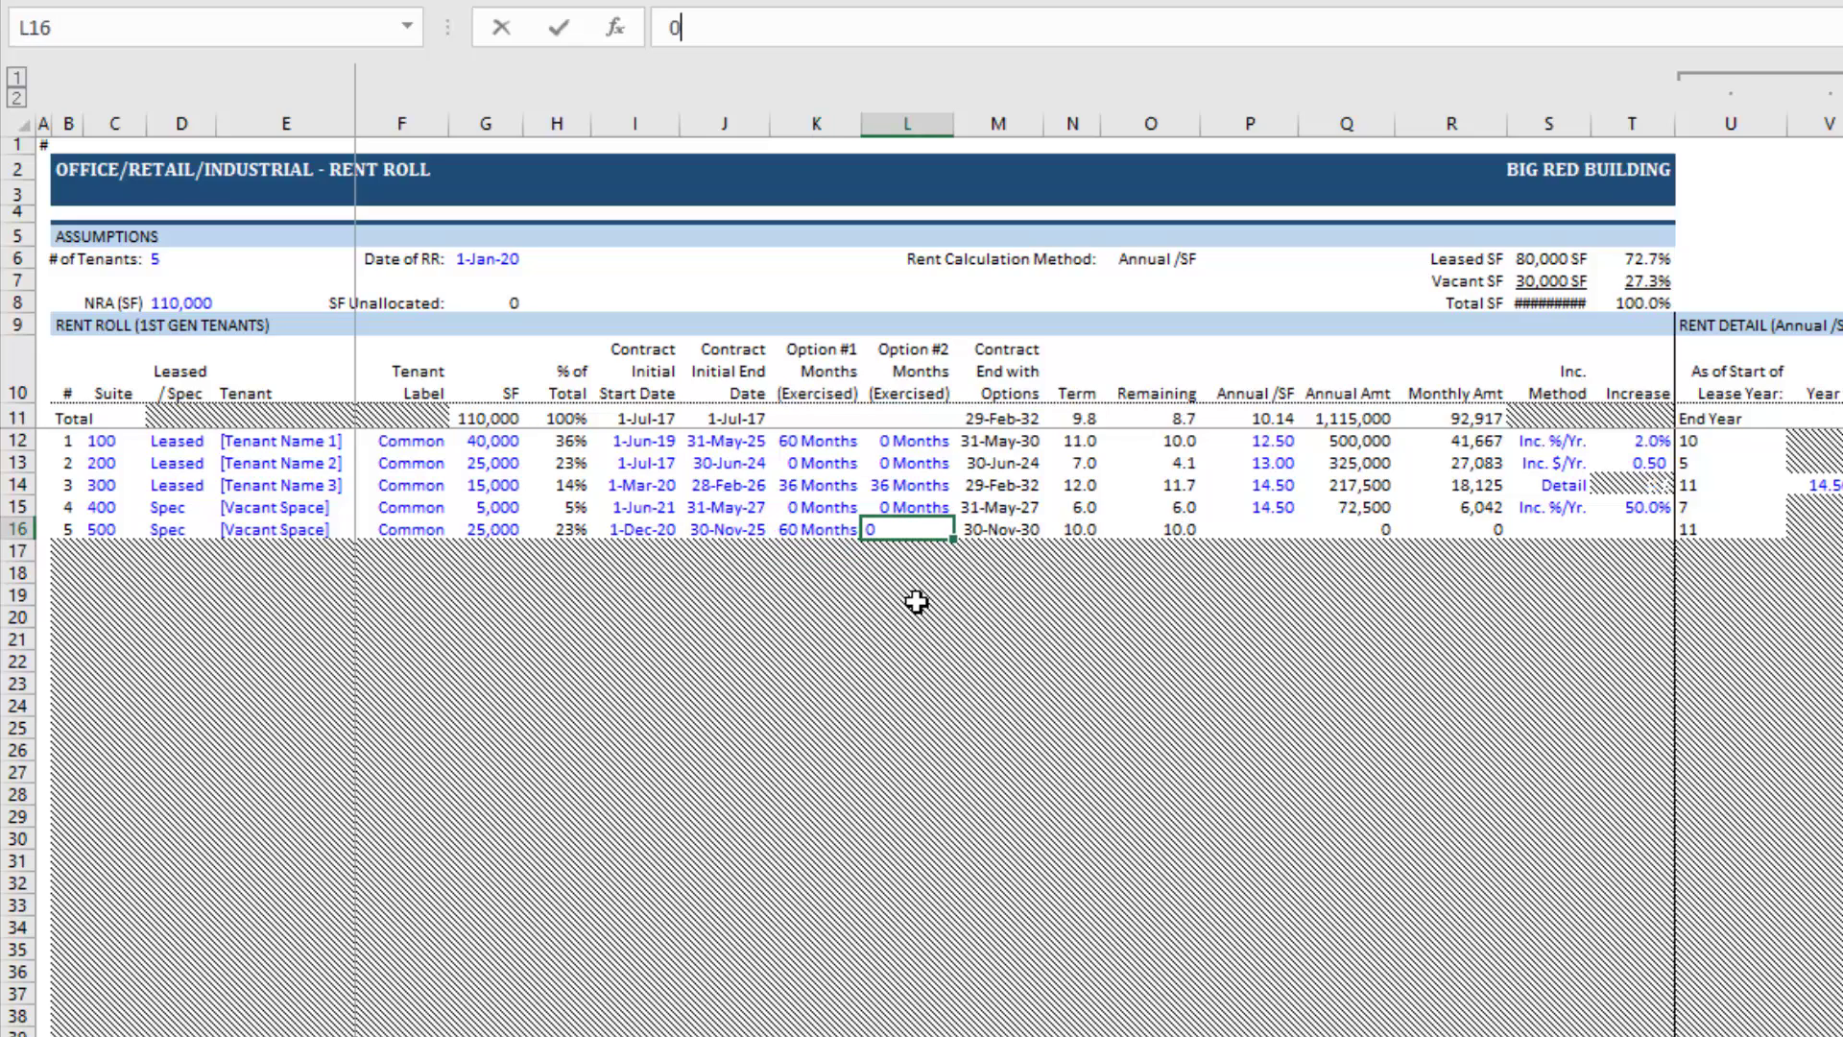
key(Left)
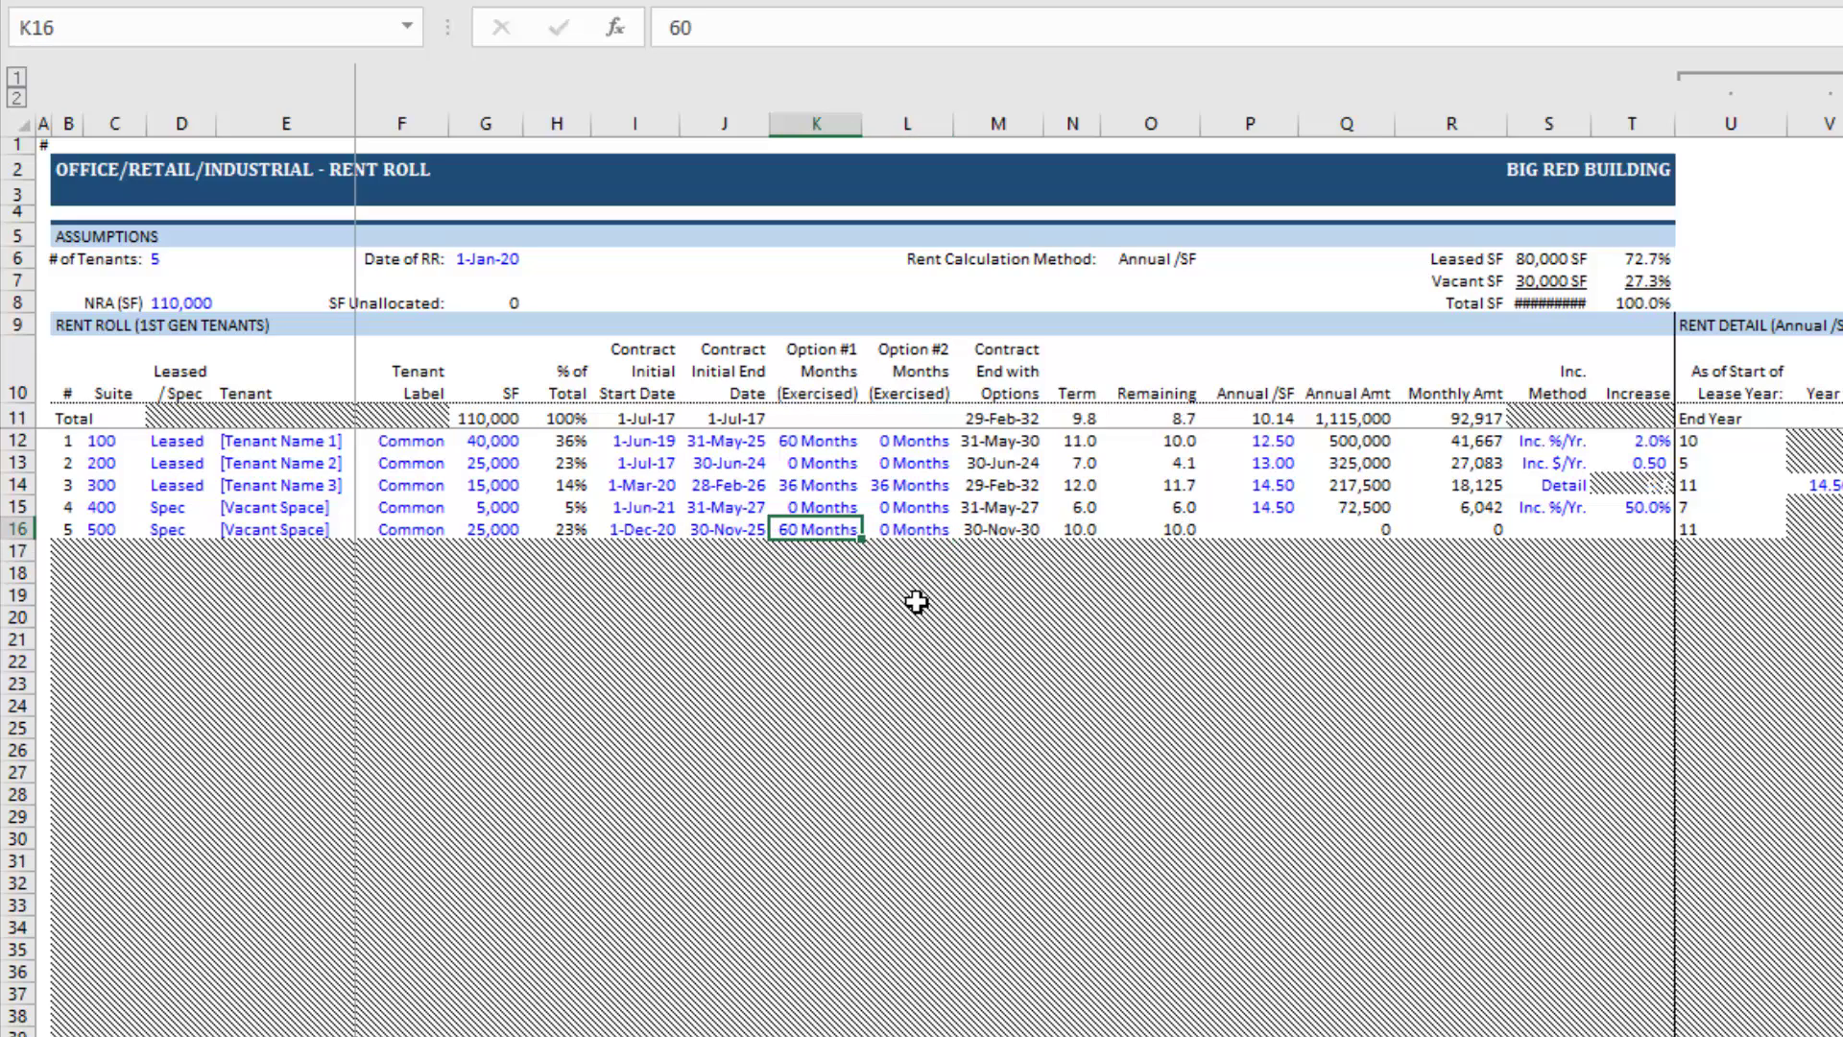
key(Right)
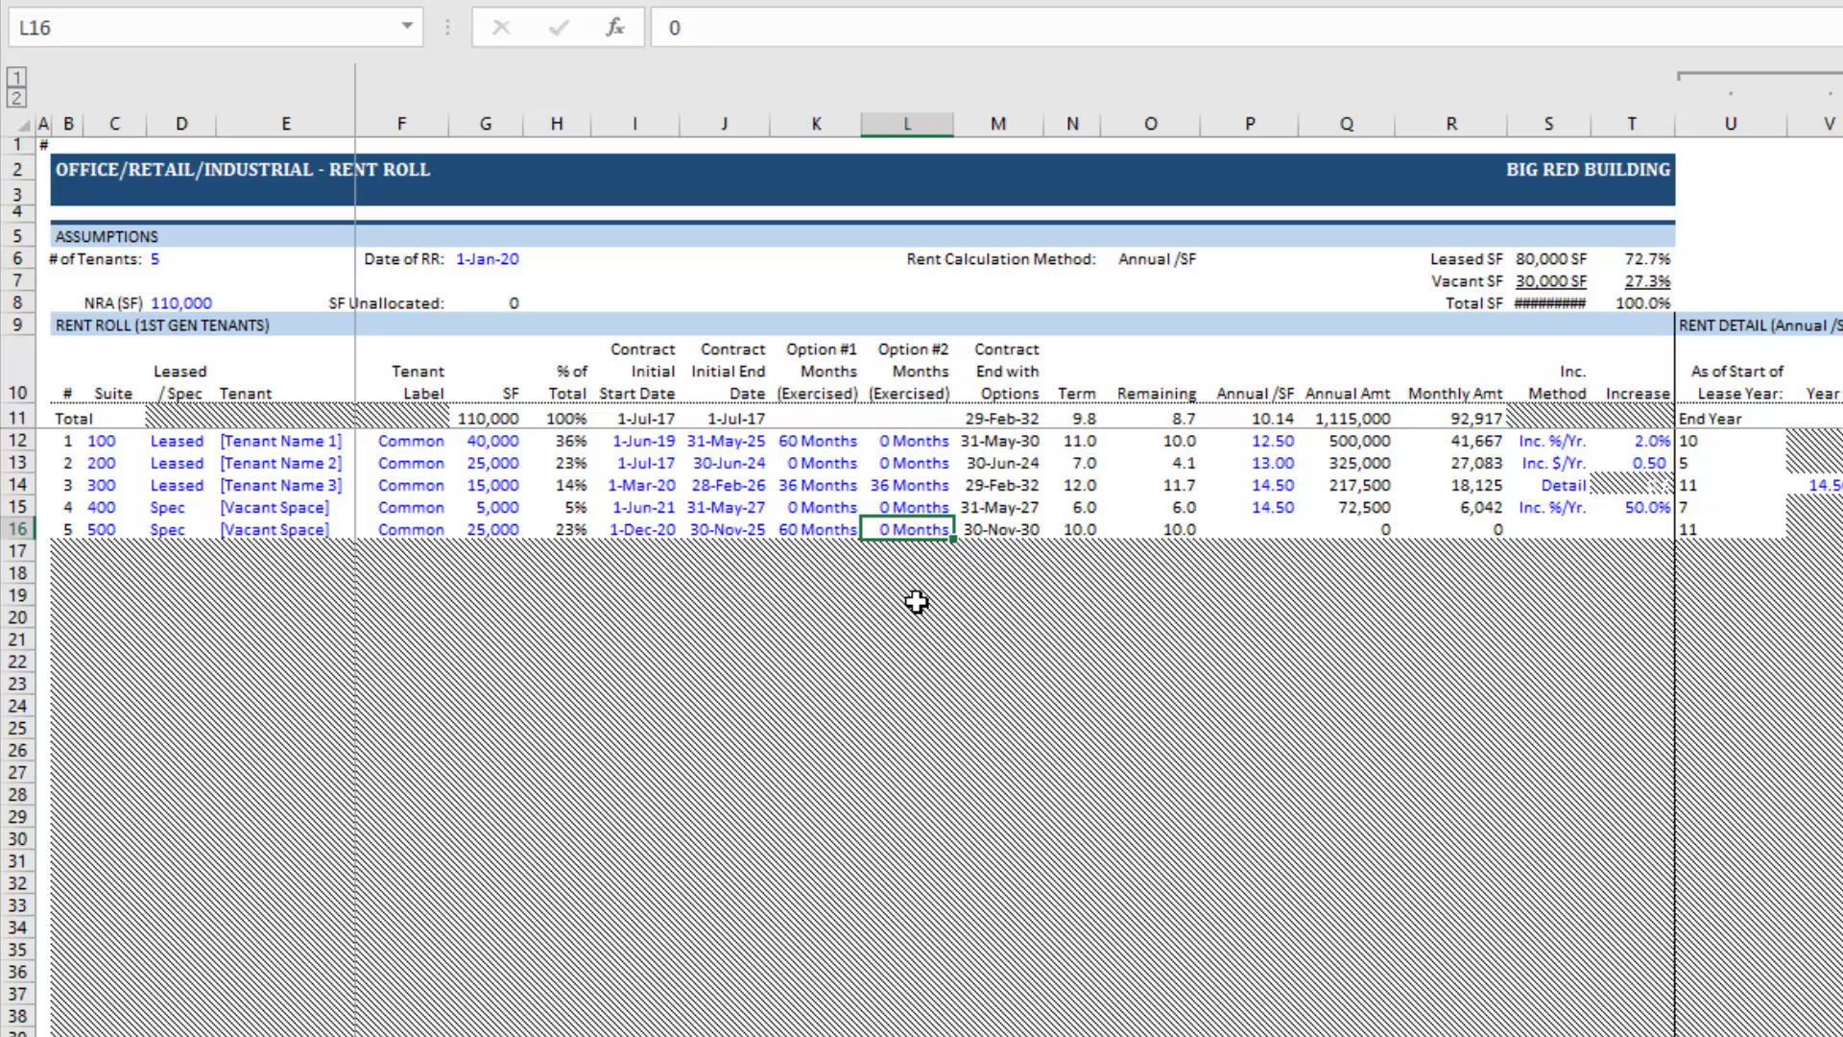
key(Left)
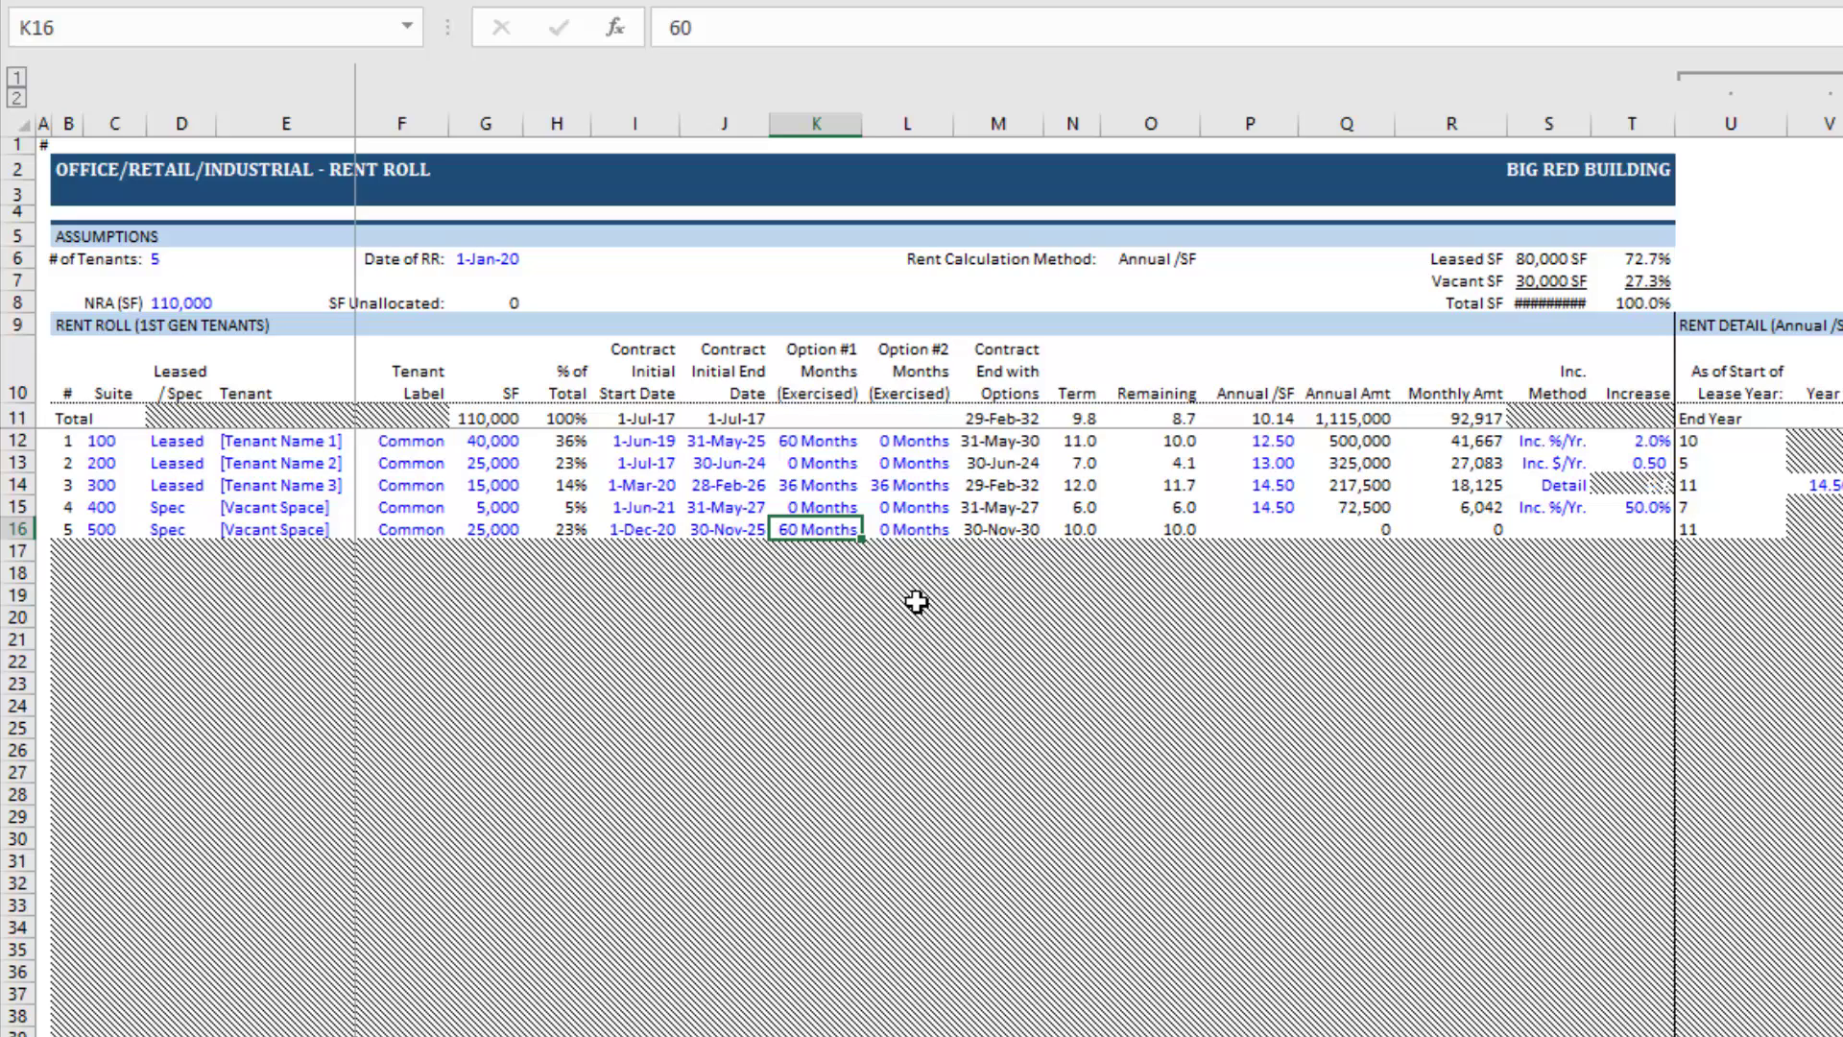
- Examine the formulas for the fifth tenant's contract end date with options, term and remaining term
key(Right)
key(Right)
key(Right)
key(Right)
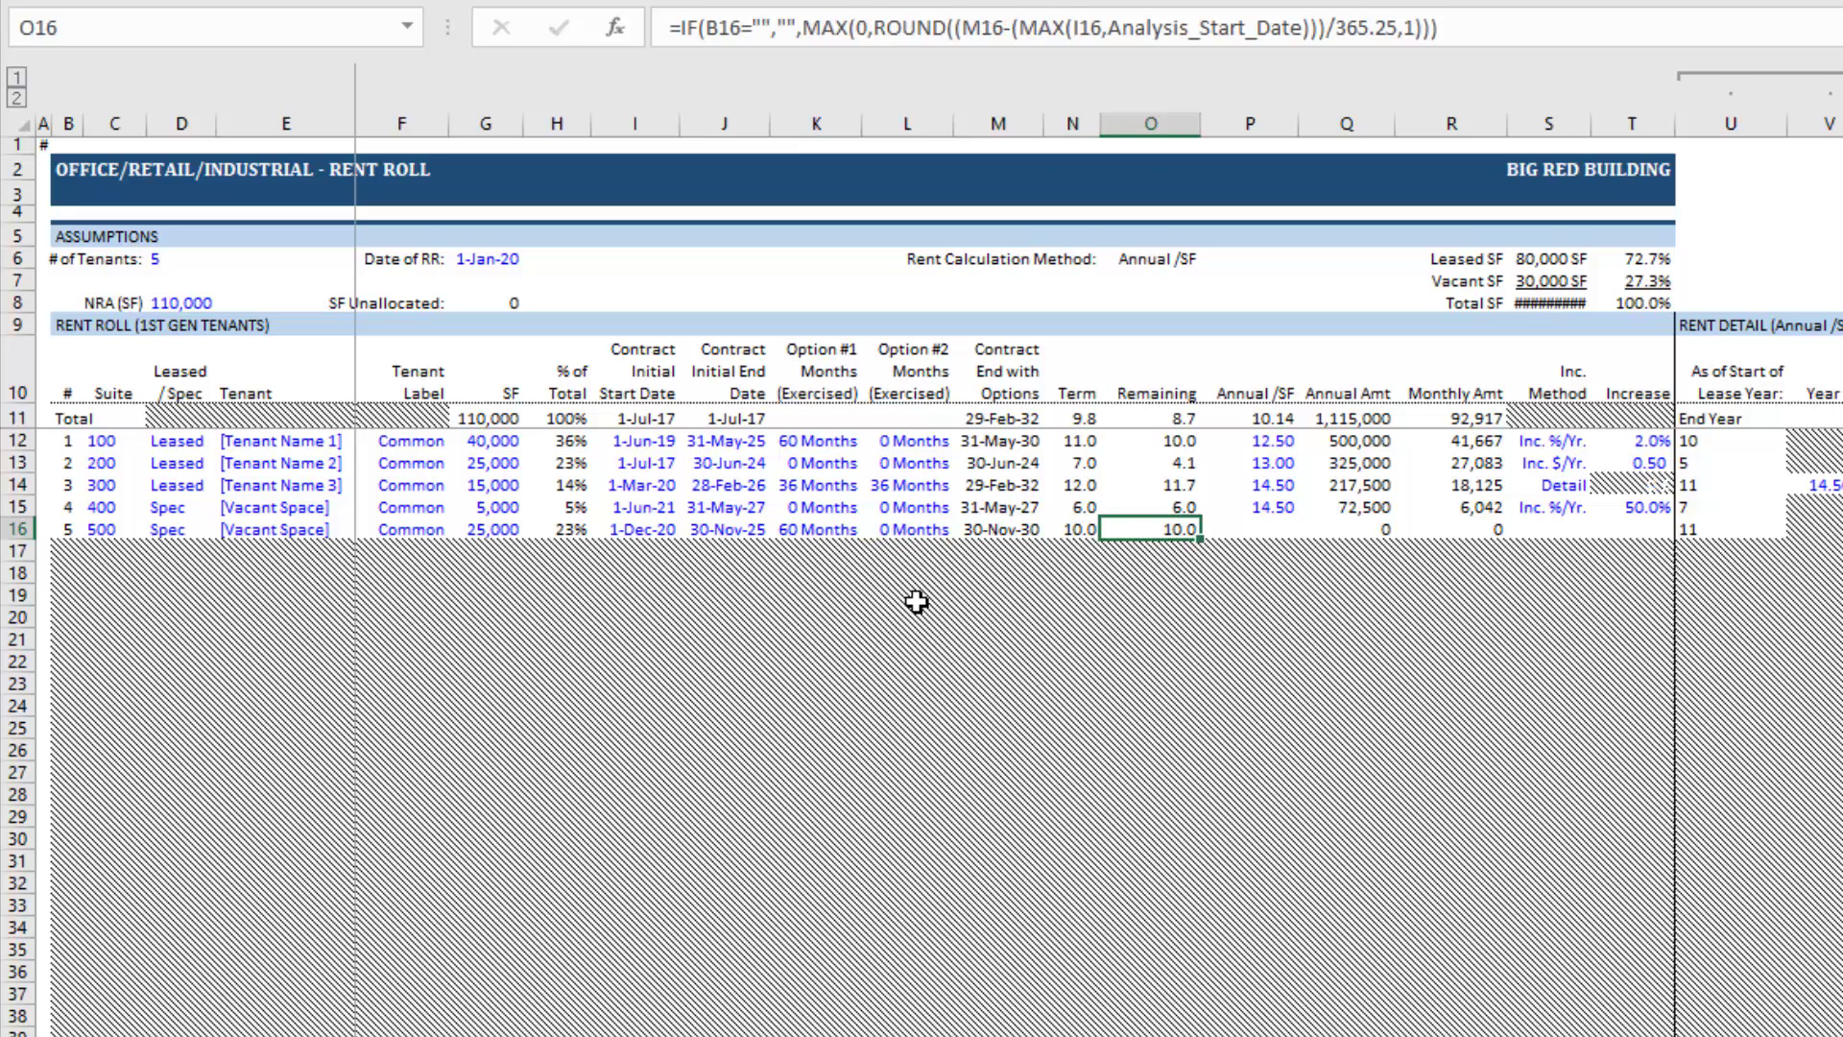
key(Left)
key(Left)
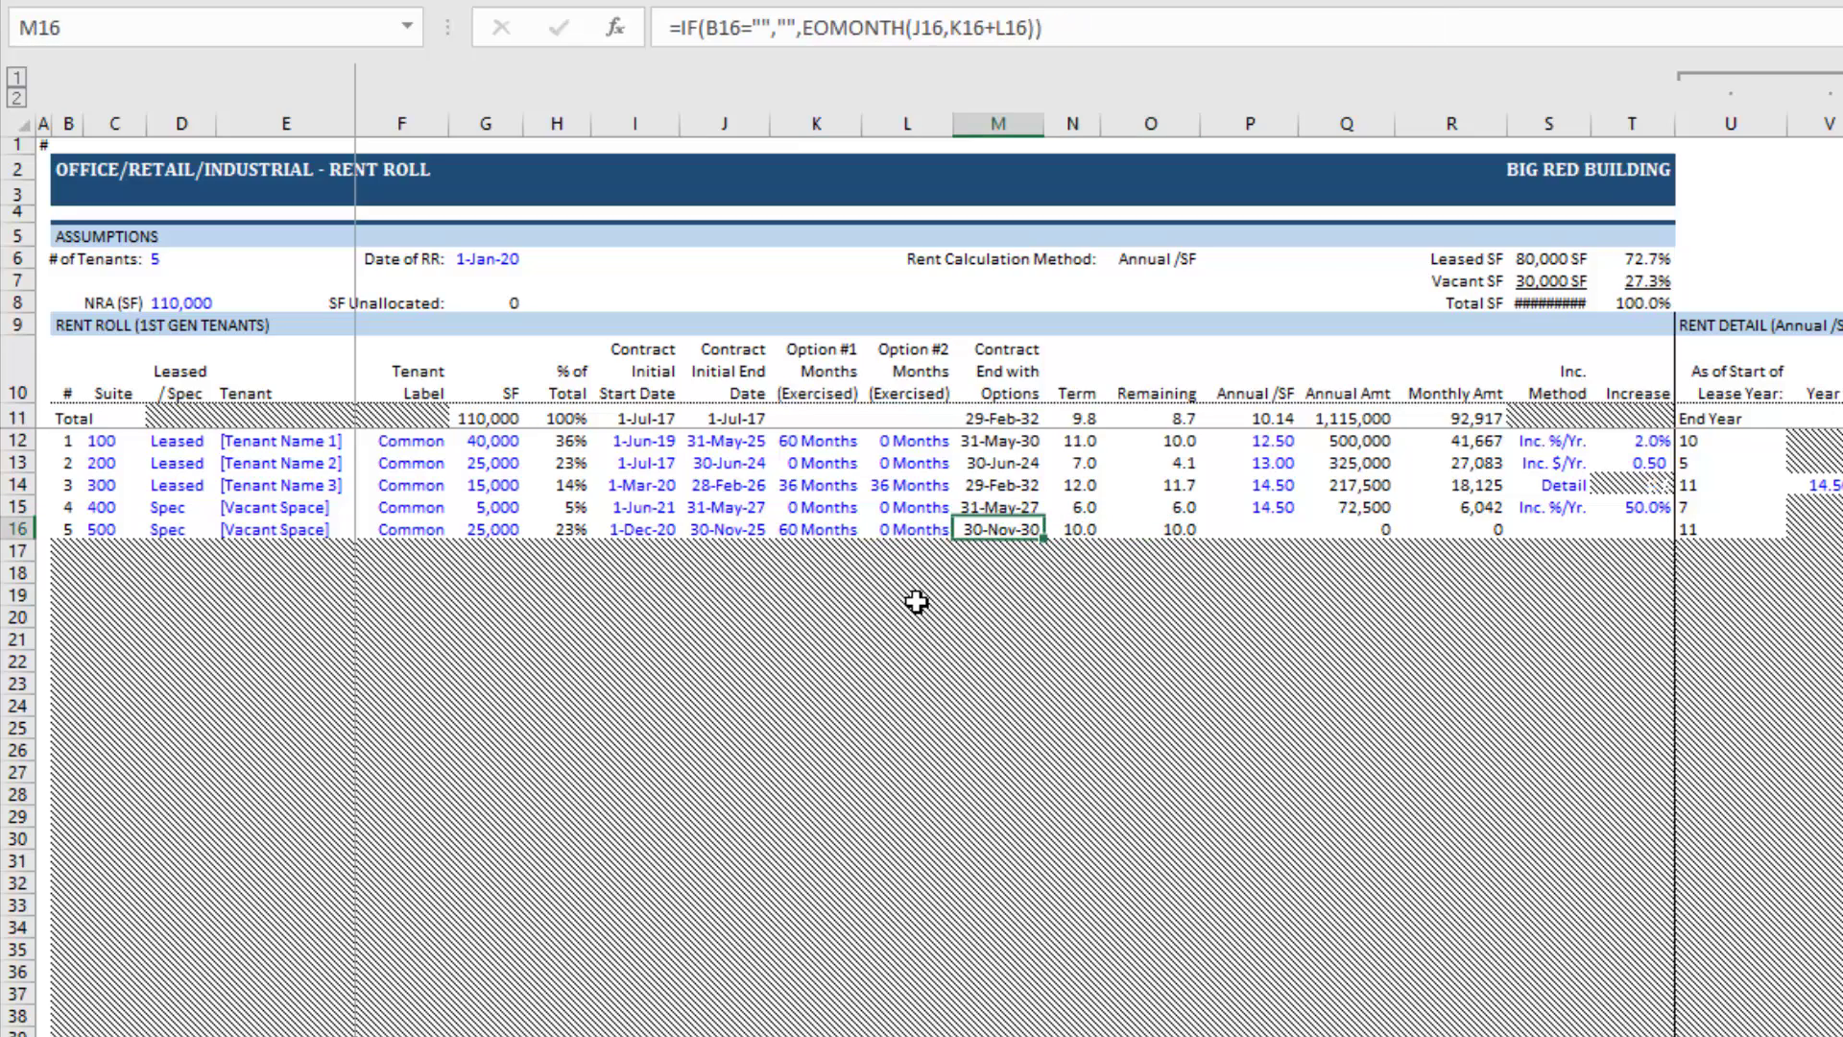
key(Left)
key(Left)
key(Right)
key(Right)
key(Left)
key(Left)
key(Left)
key(Right)
key(Right)
key(Right)
key(Right)
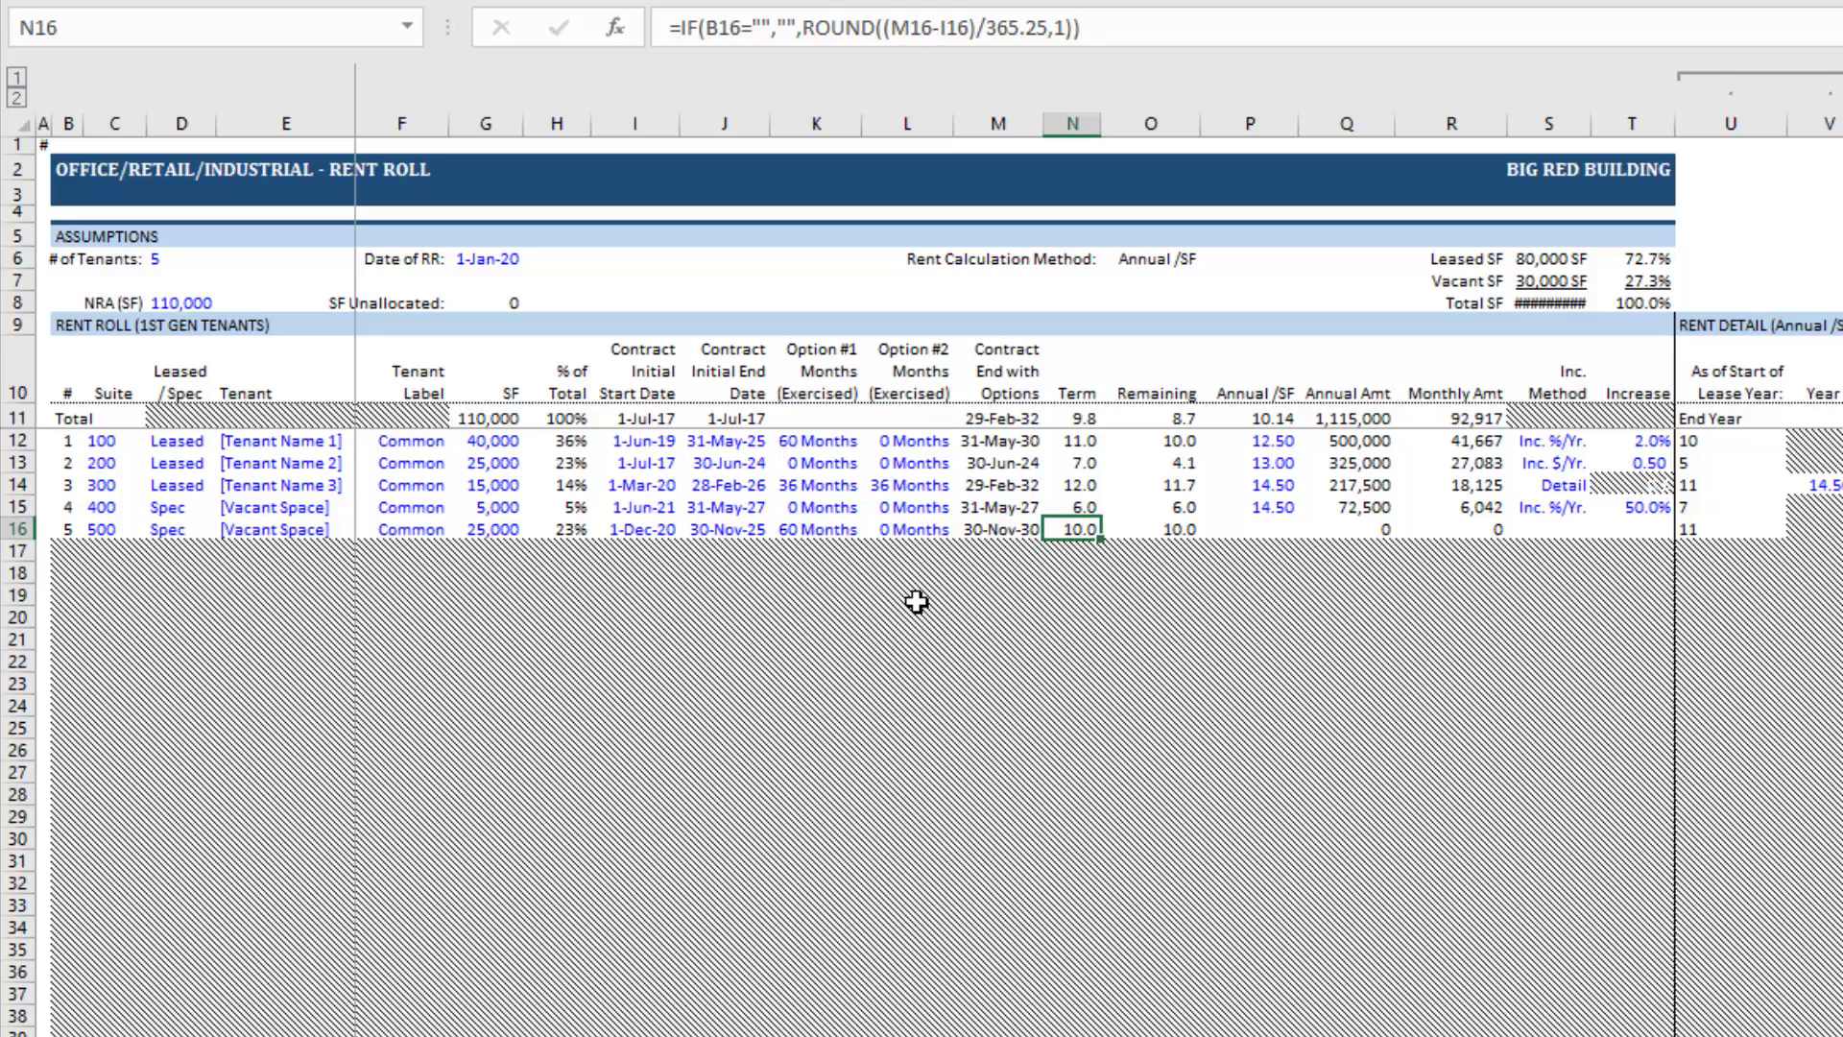
key(Right)
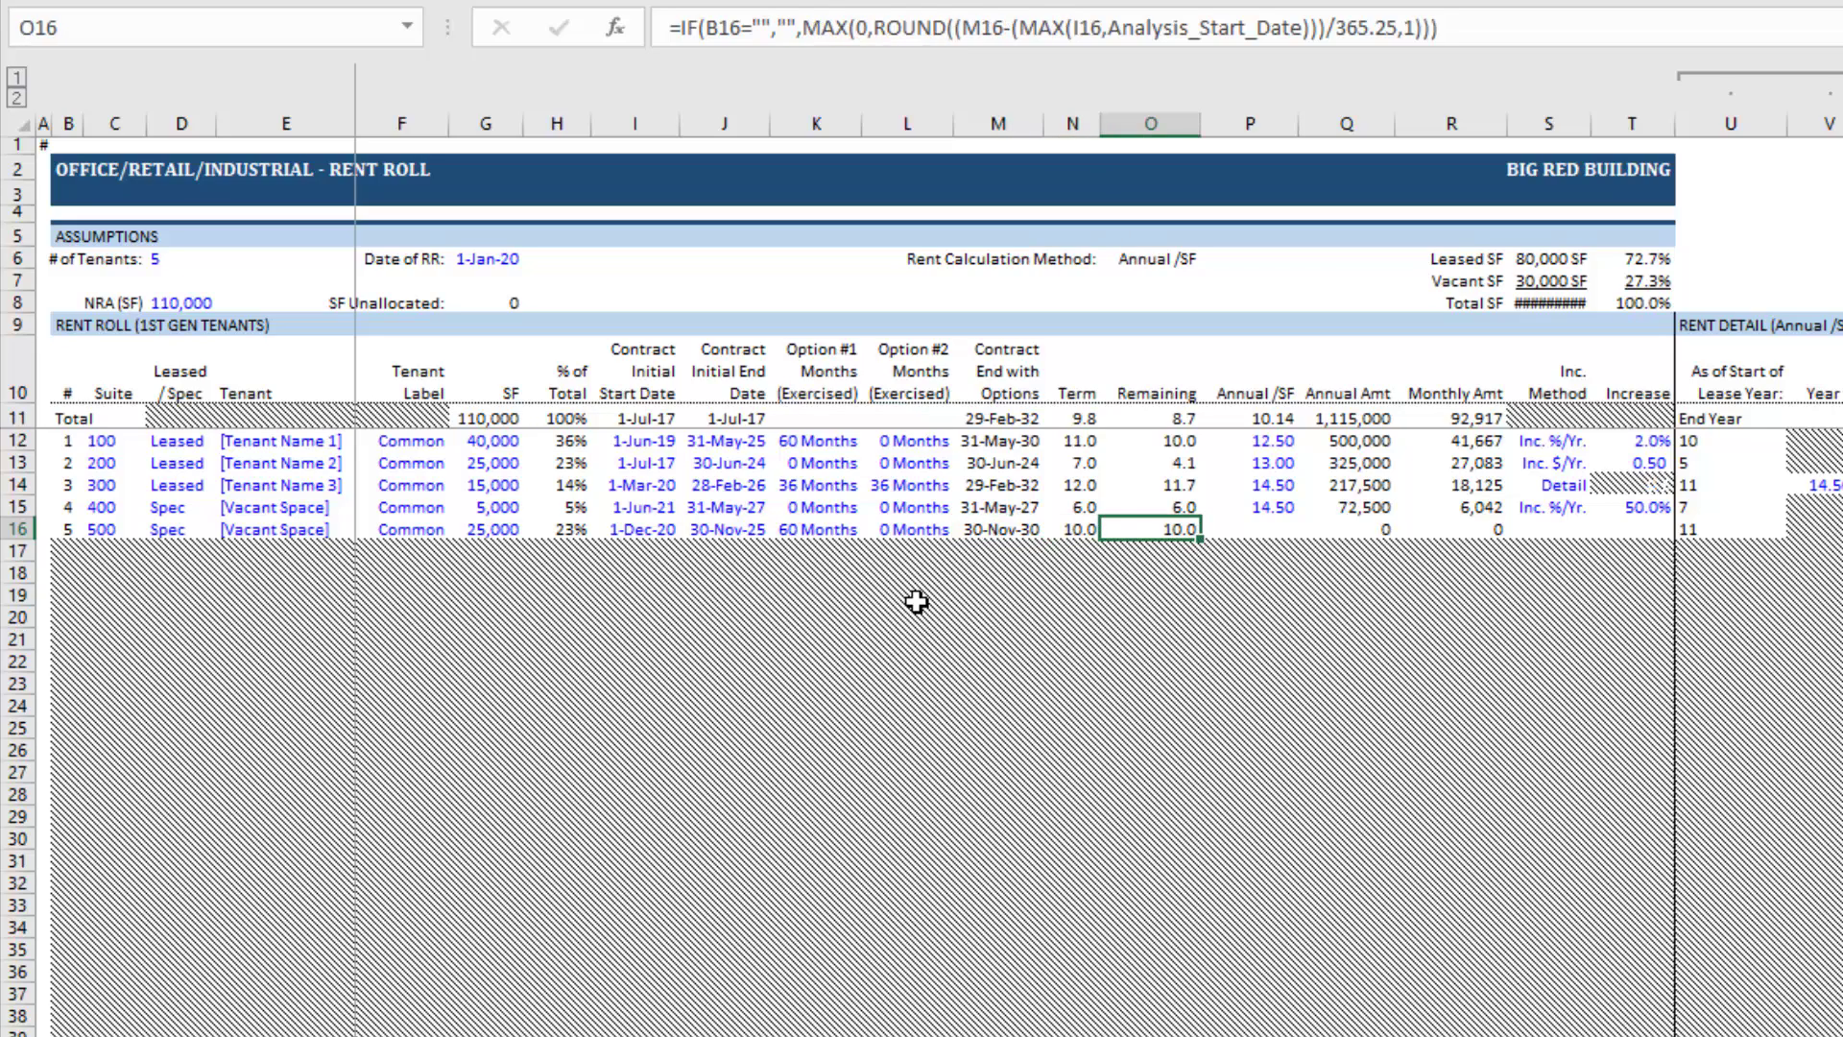
- Set the fifth tenant's annual rent to 14 per SF and review its annual and monthly amounts
key(Right)
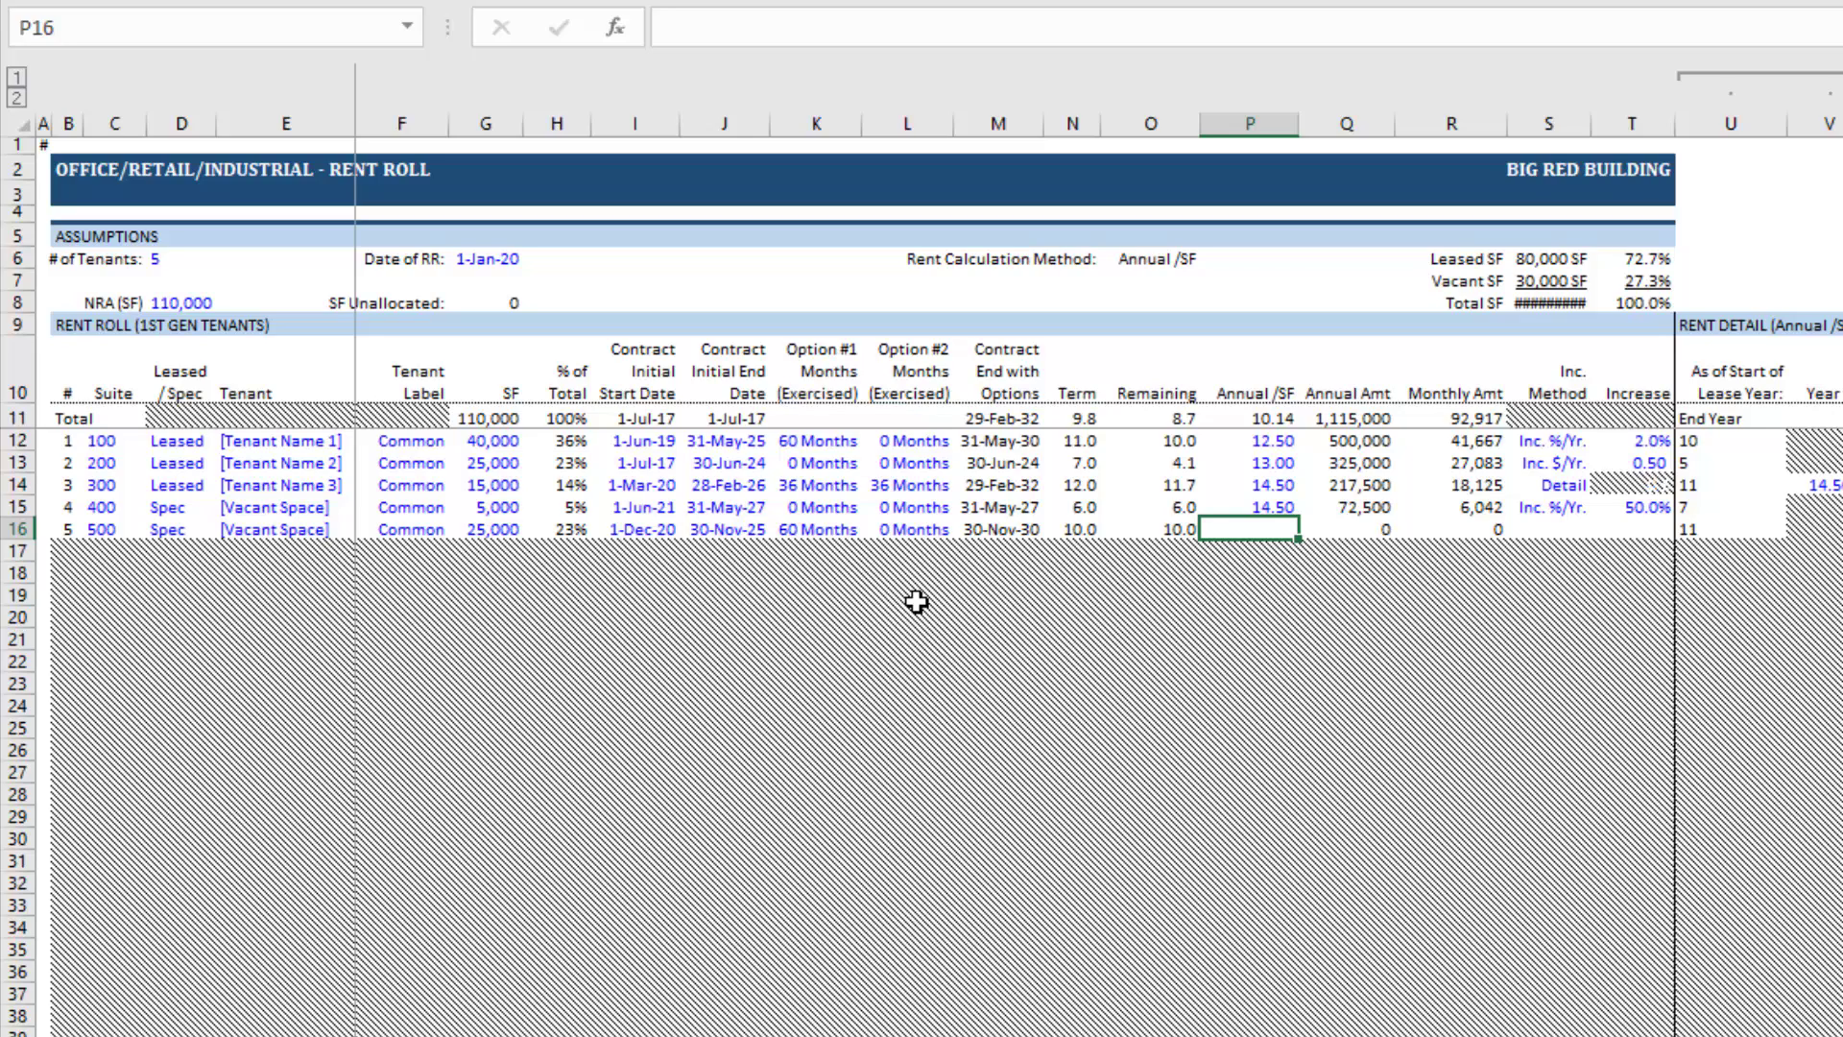
text(14)
key(Return)
key(Up)
key(Right)
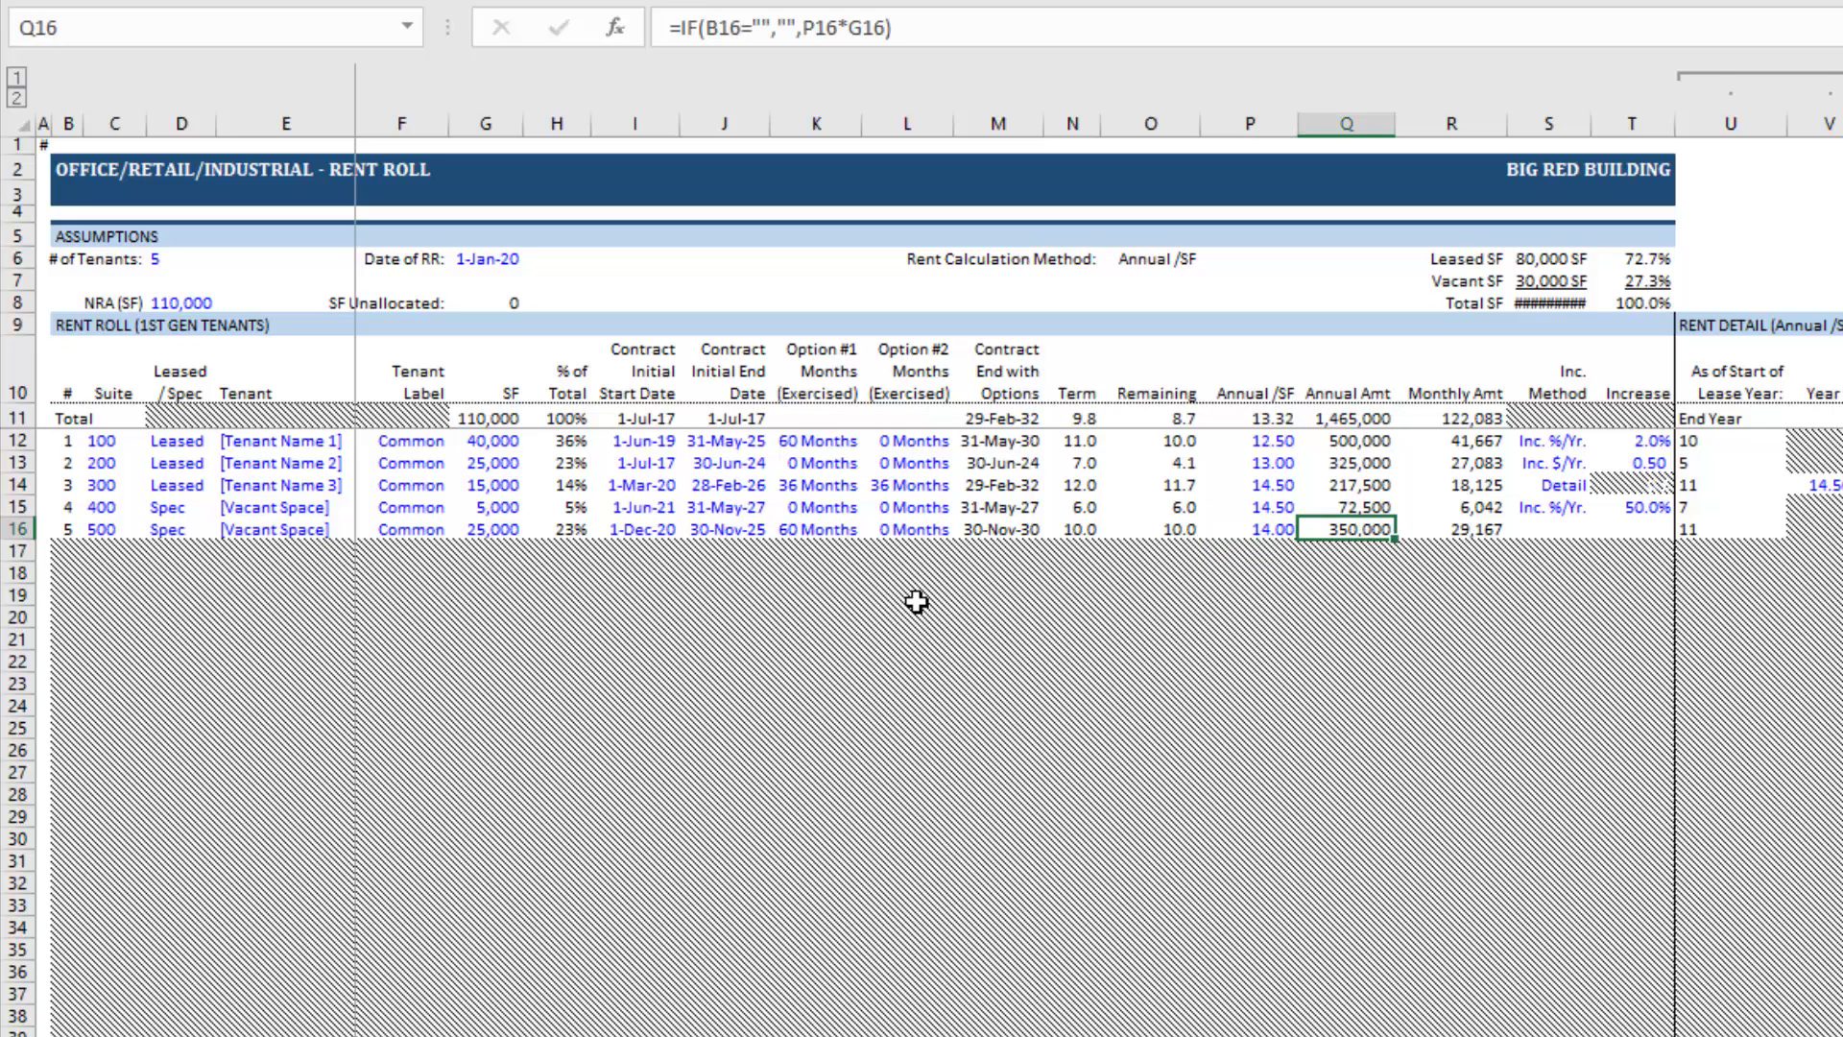
key(Right)
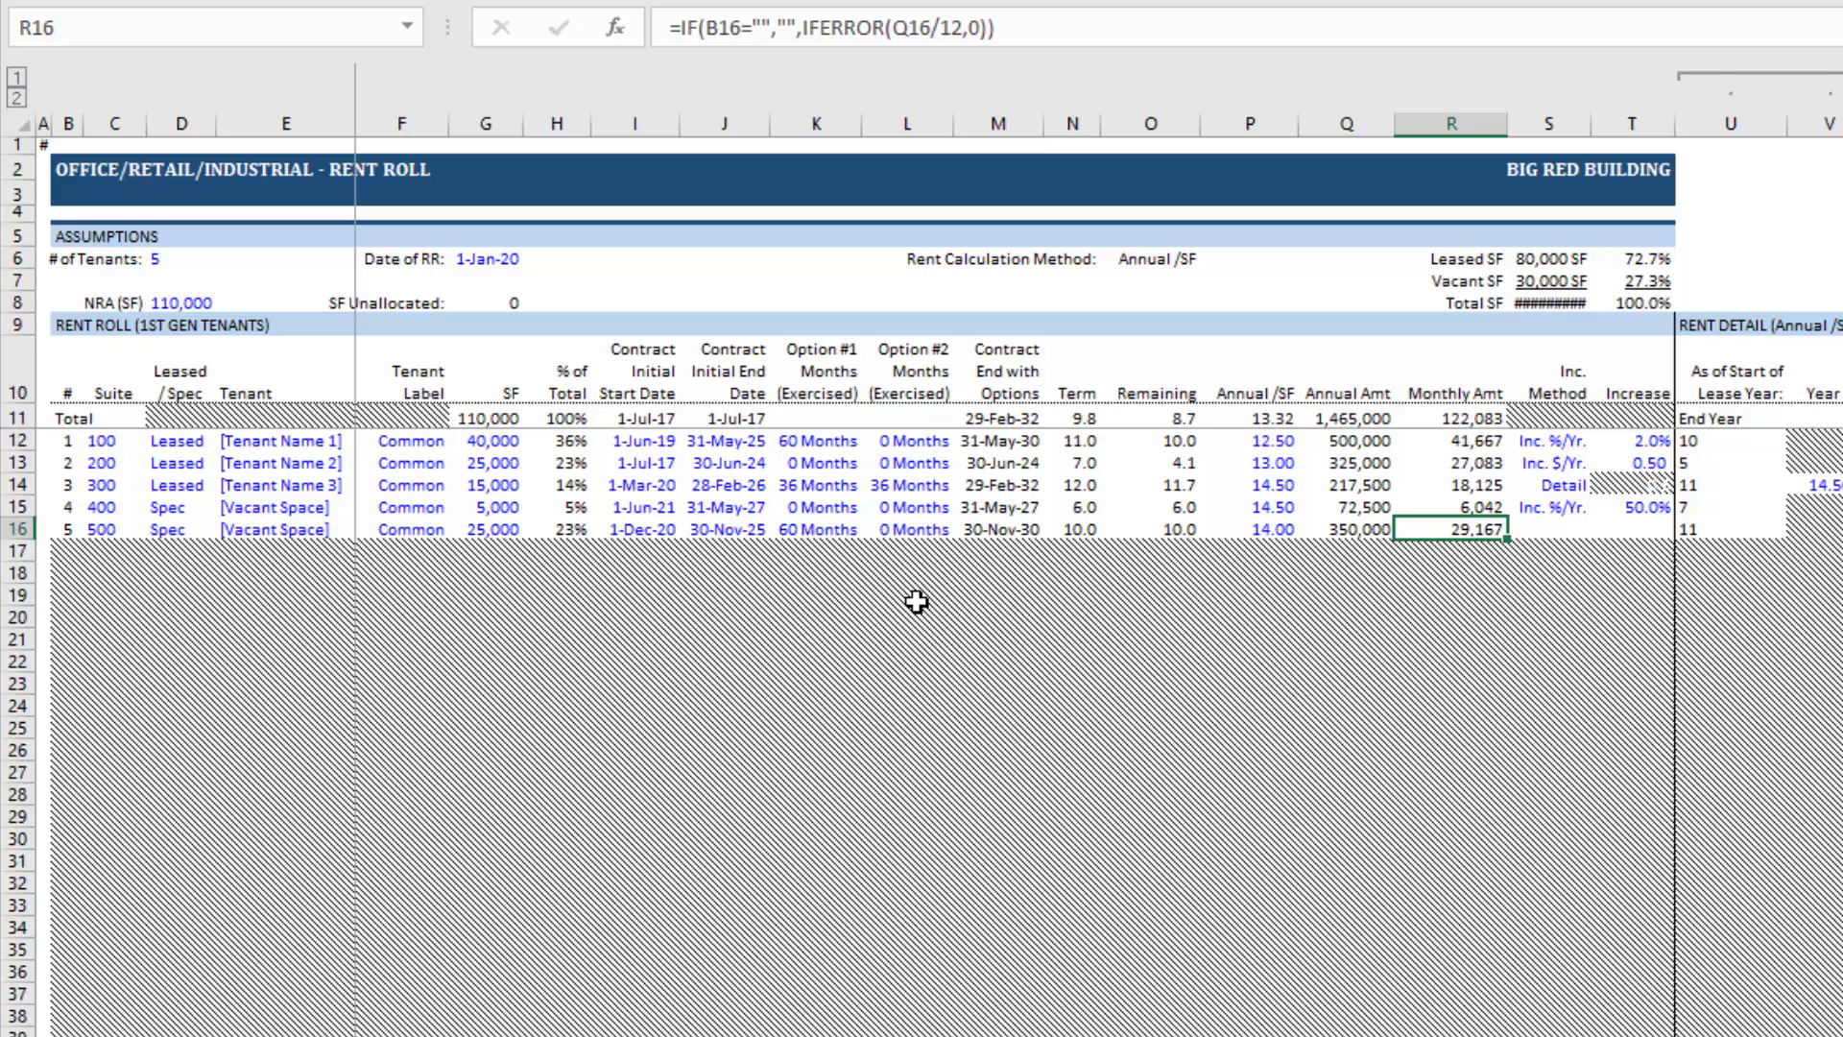
- Set the fifth tenant's rent increase method to Detail
key(Right)
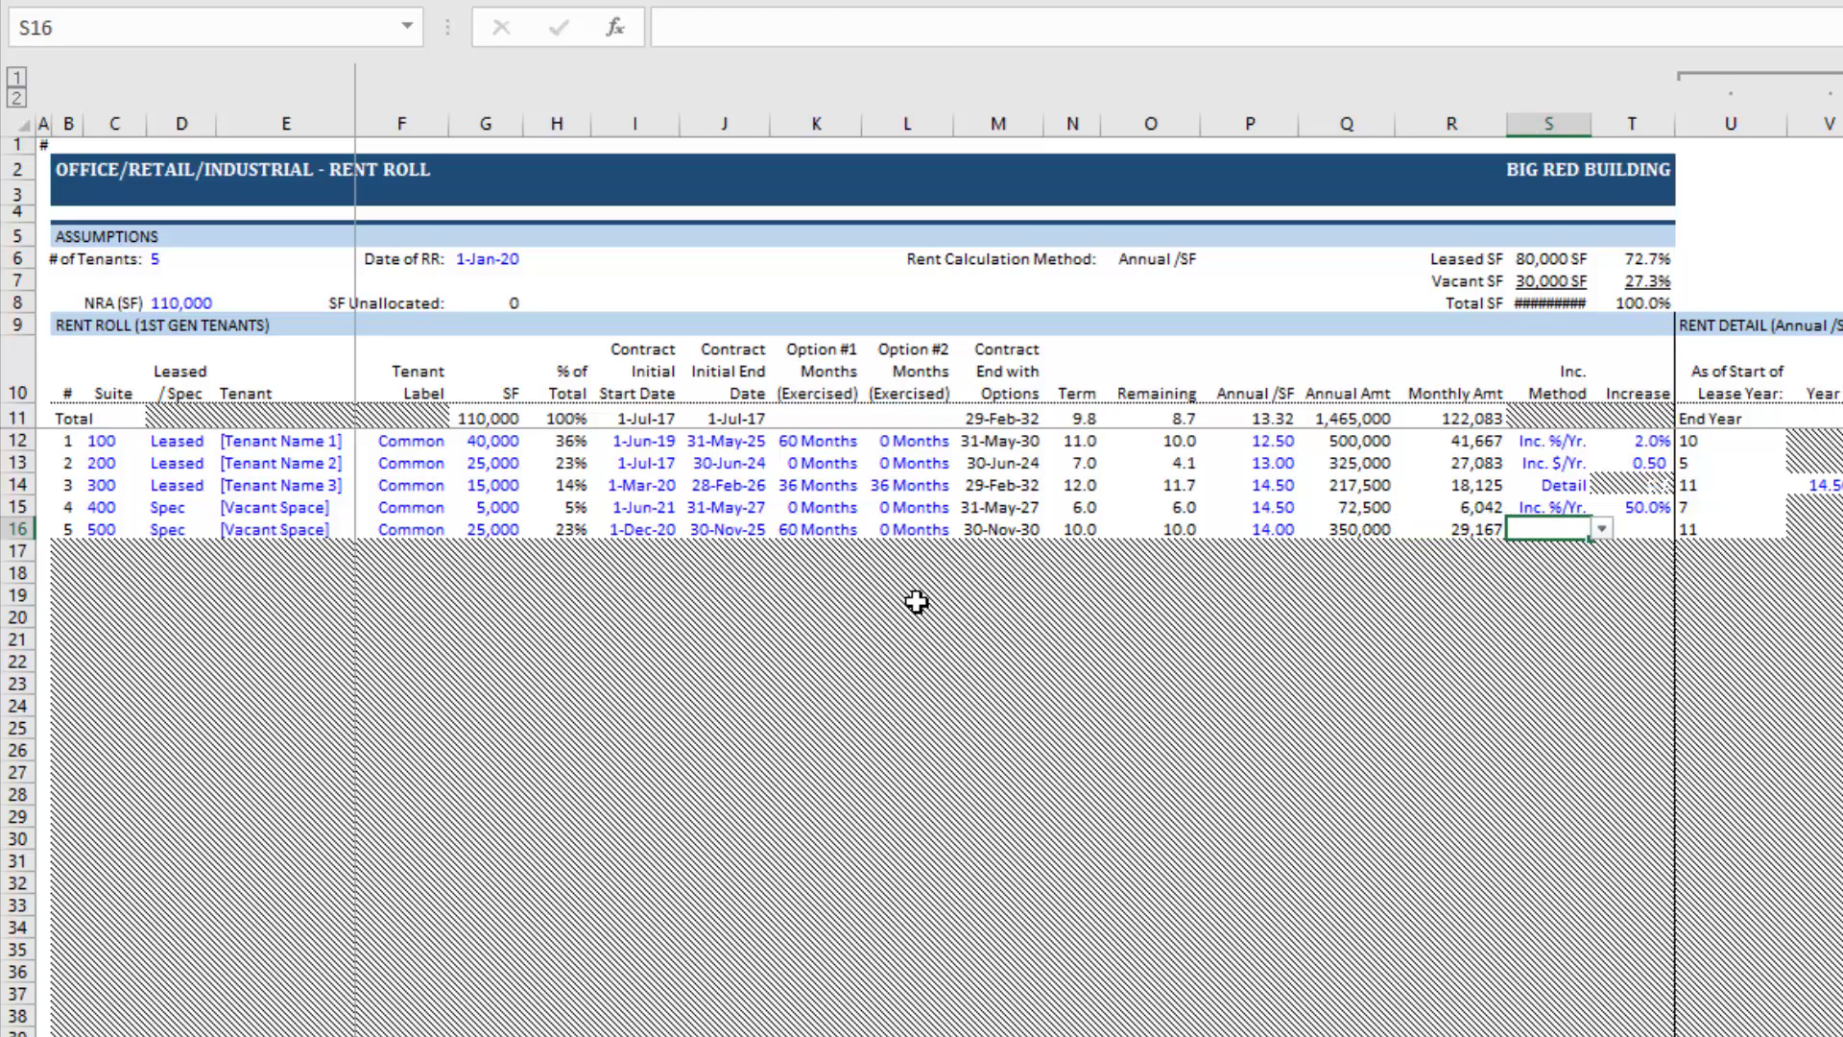
key(alt+Down)
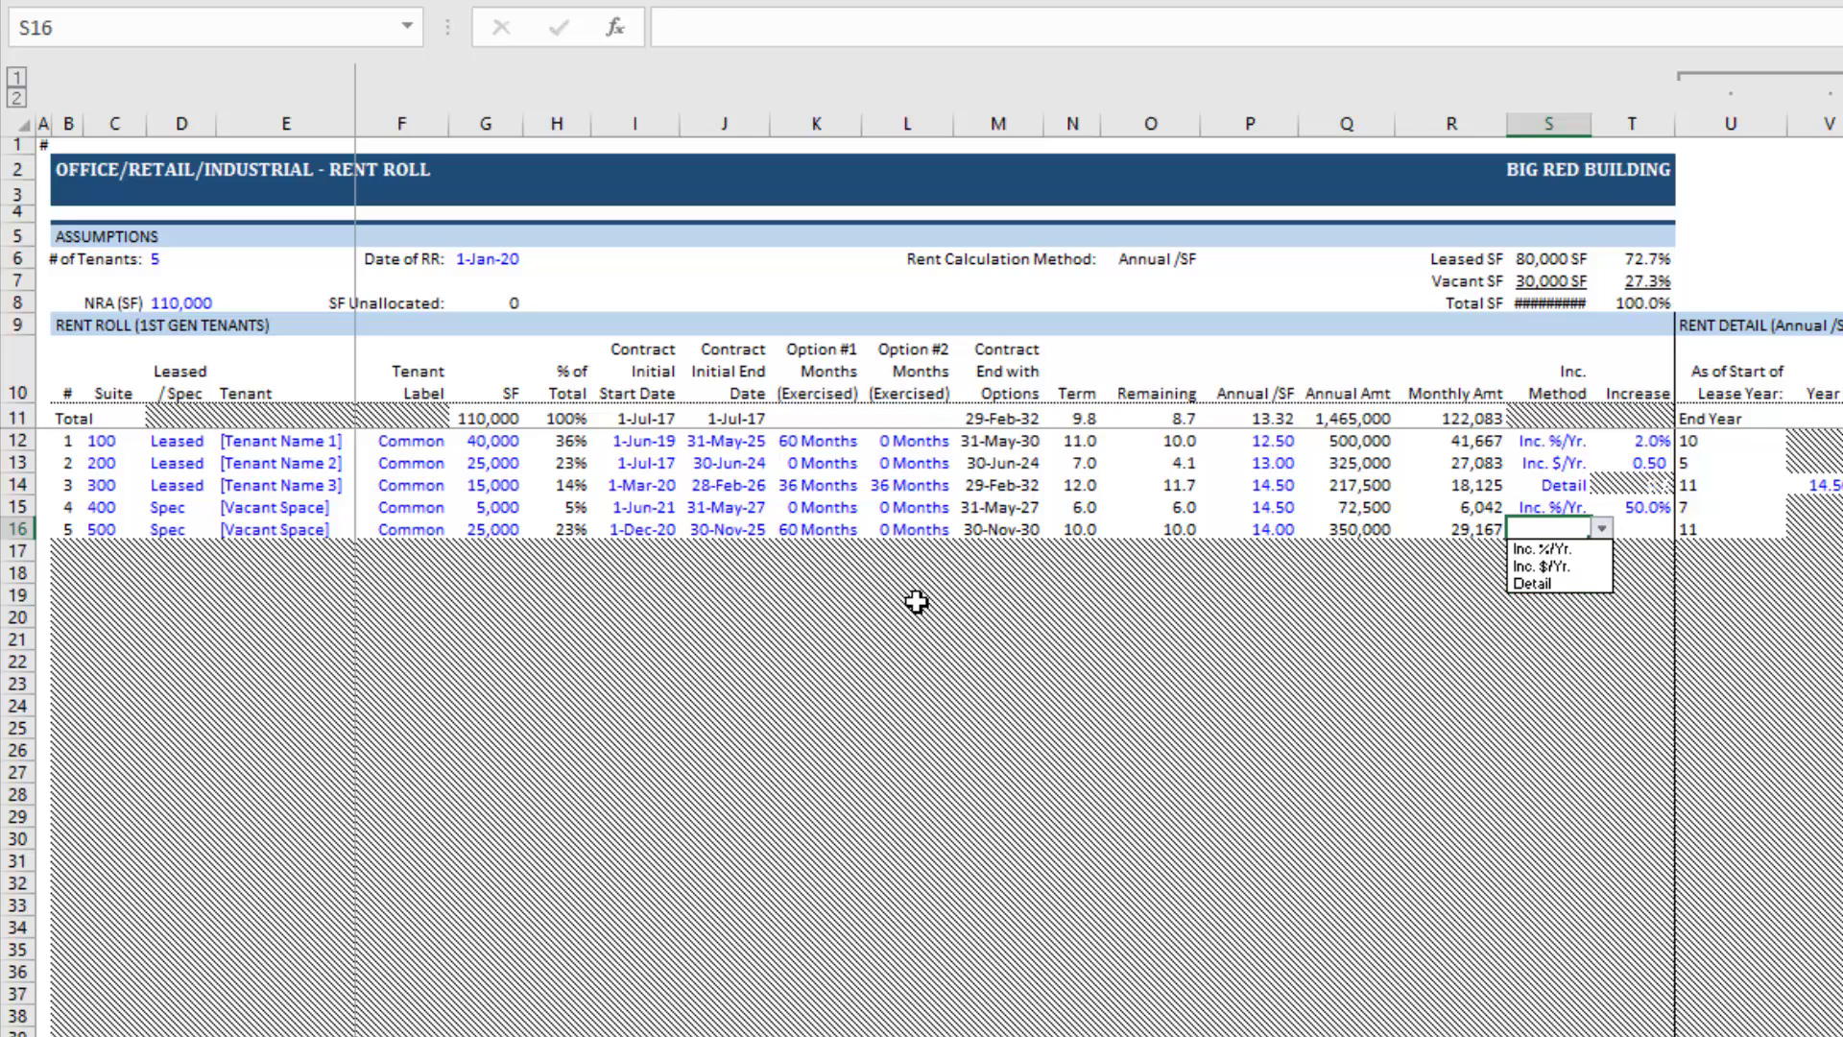
key(Down)
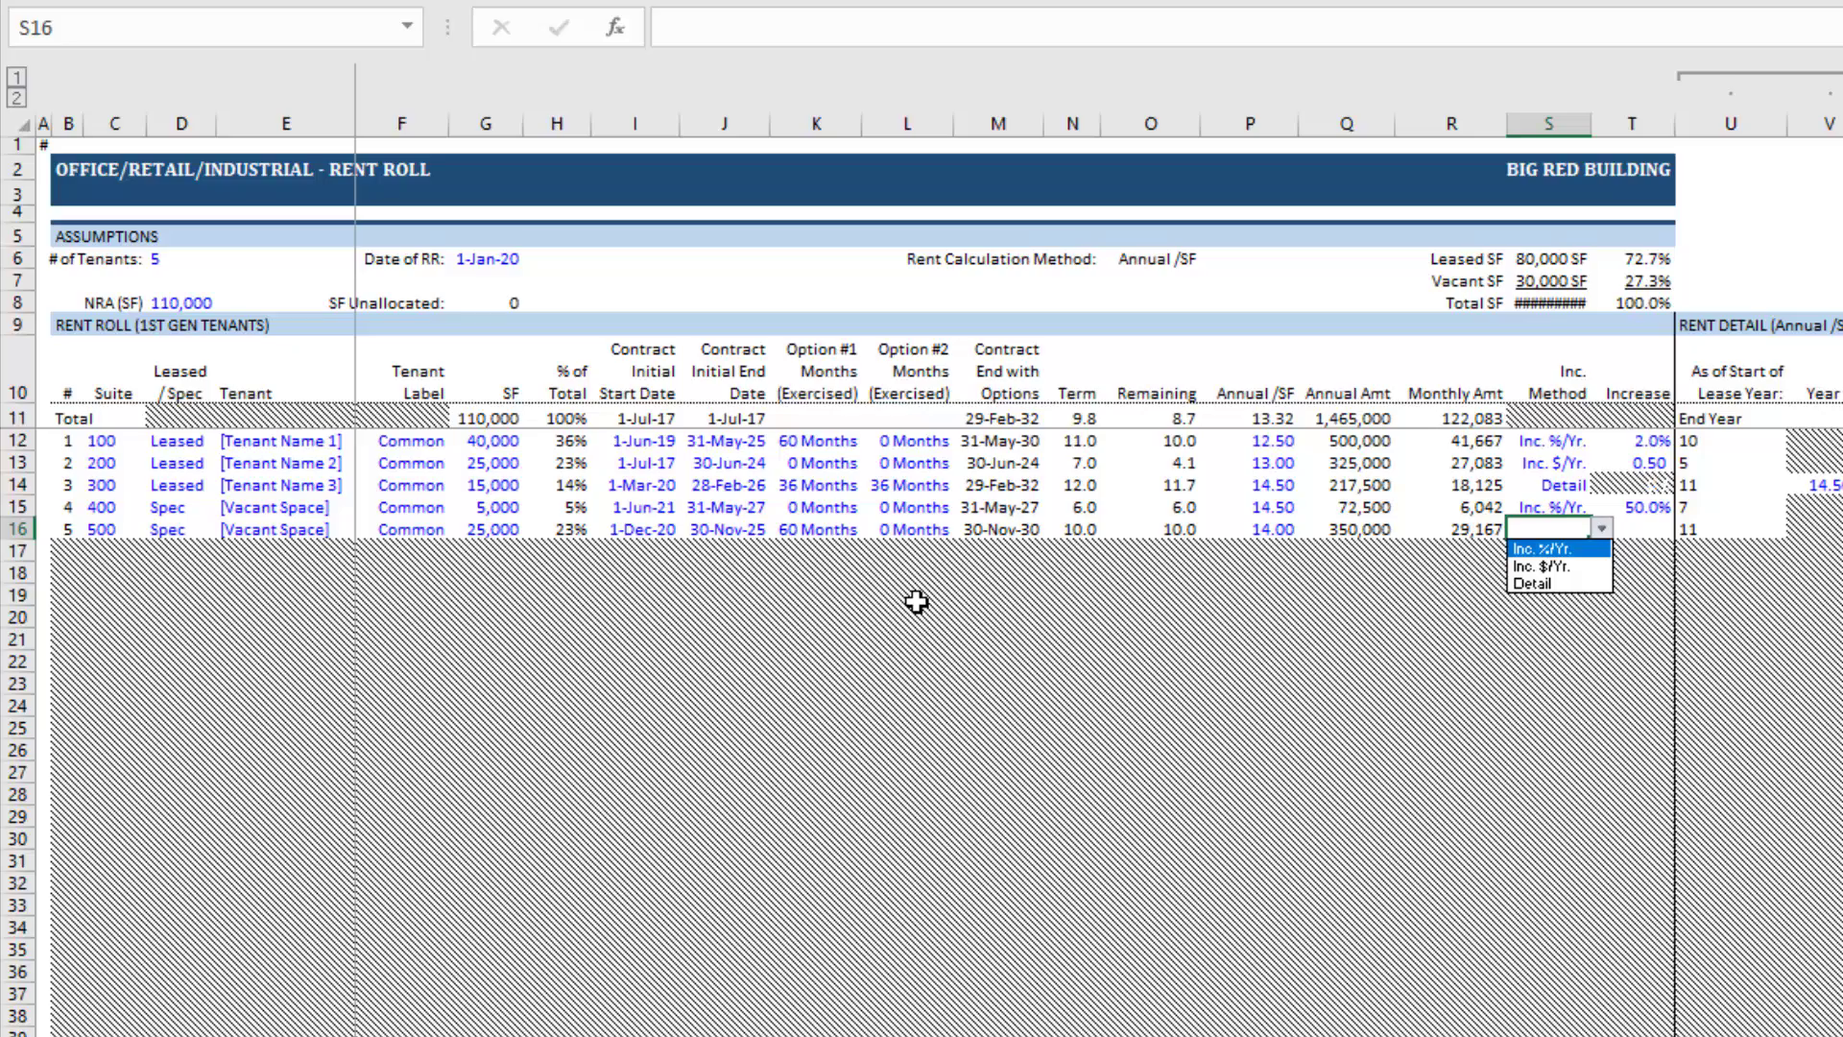
key(Down)
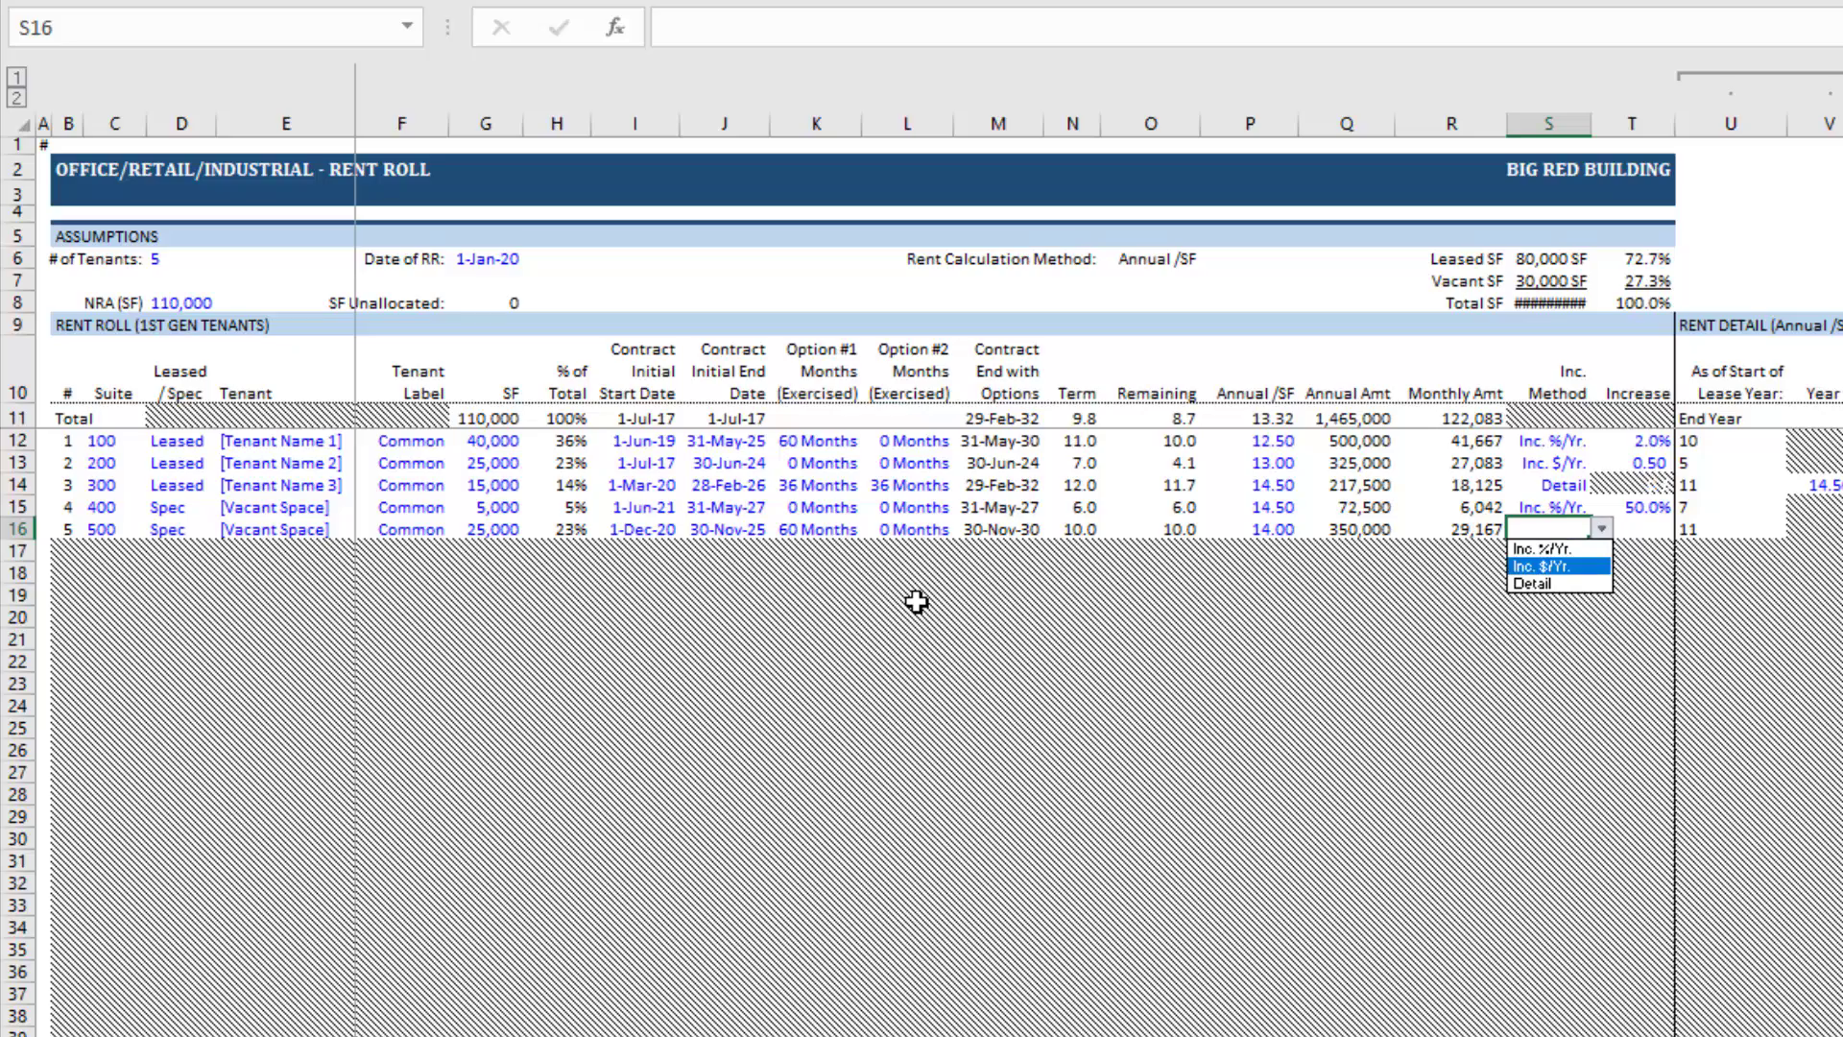
key(Down)
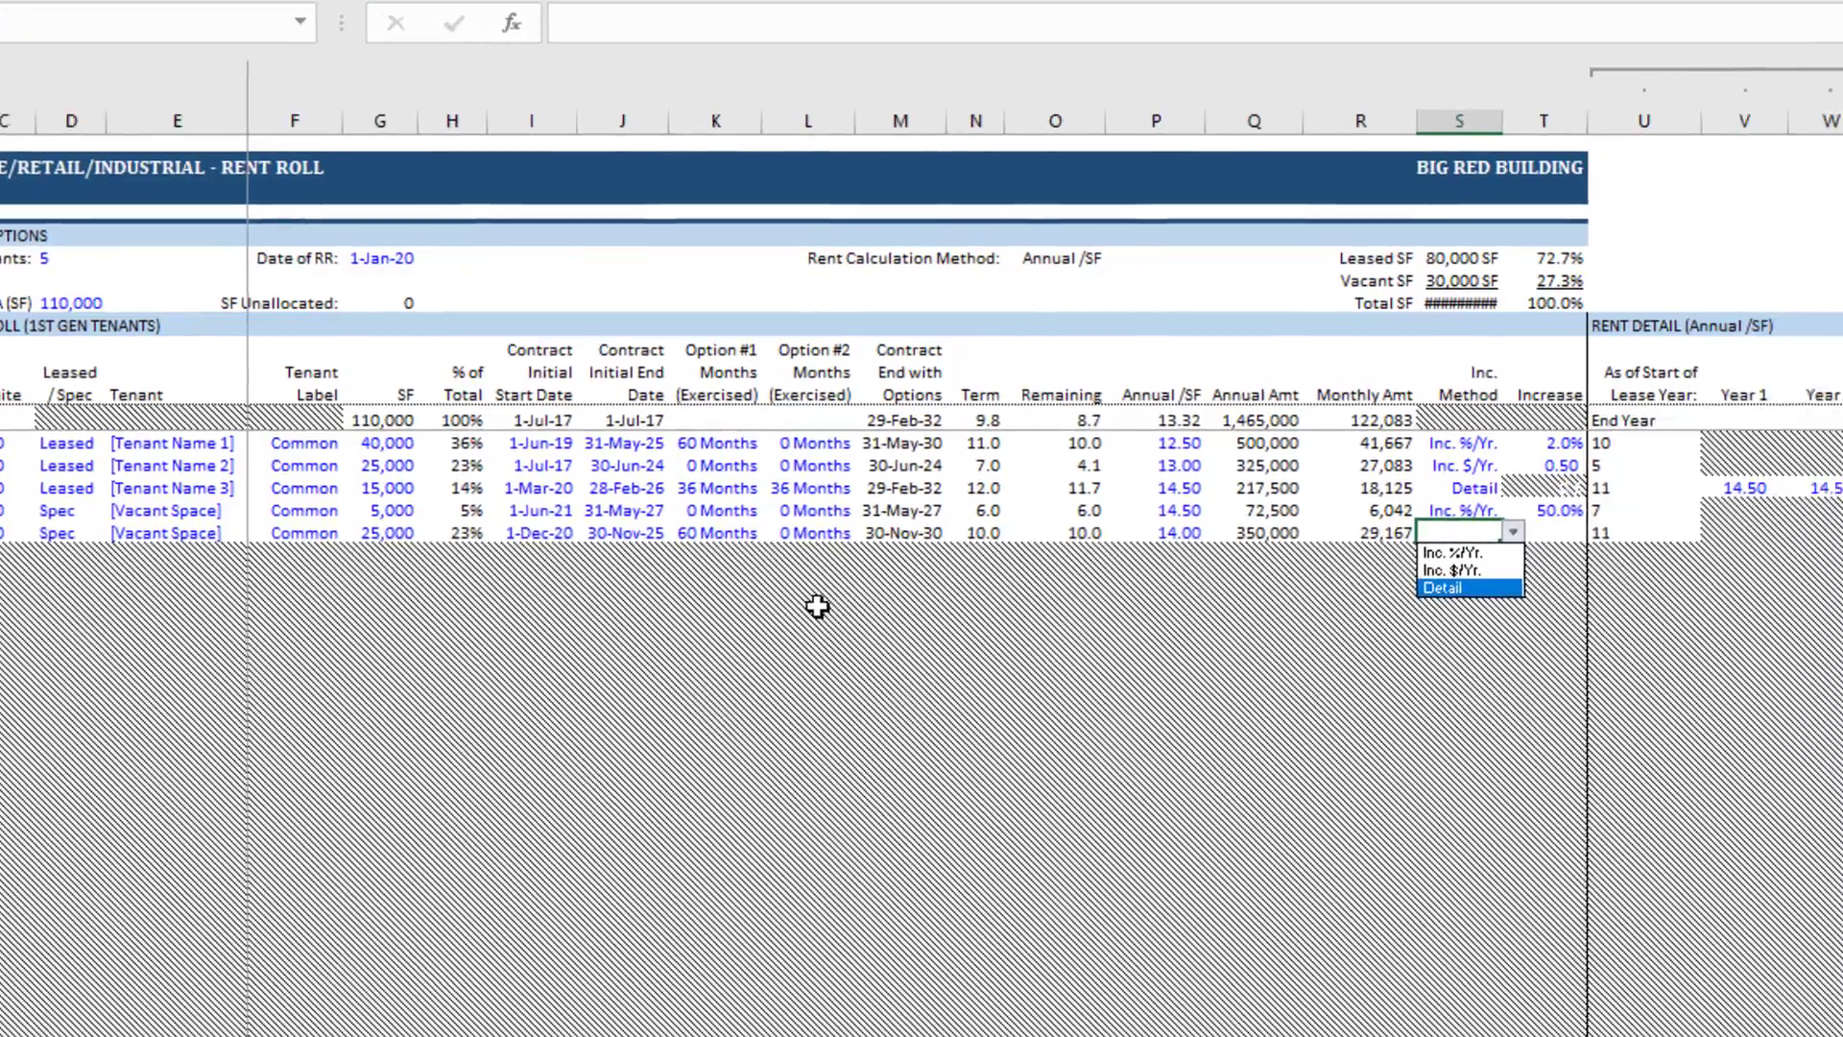
key(Return)
key(Up)
click(430, 572)
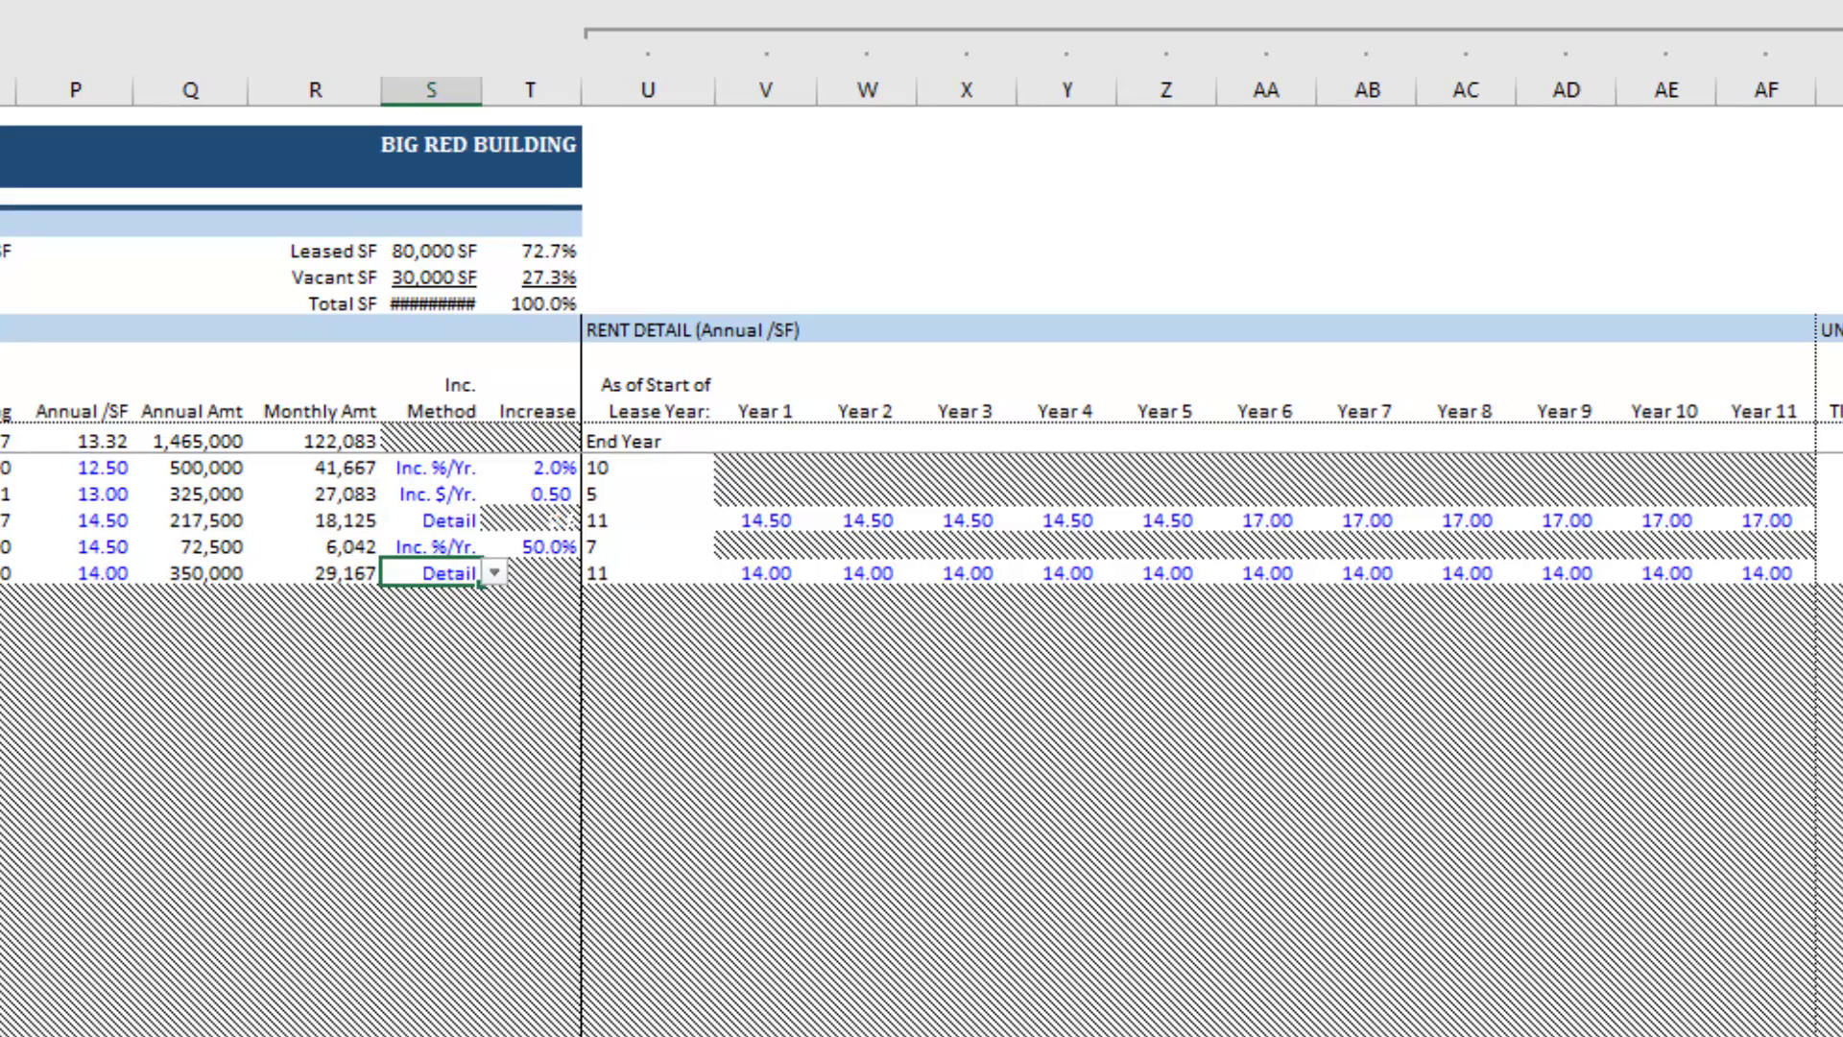
- Collapse and re-expand the Rent Detail column group
key(Right)
key(Right)
key(Right)
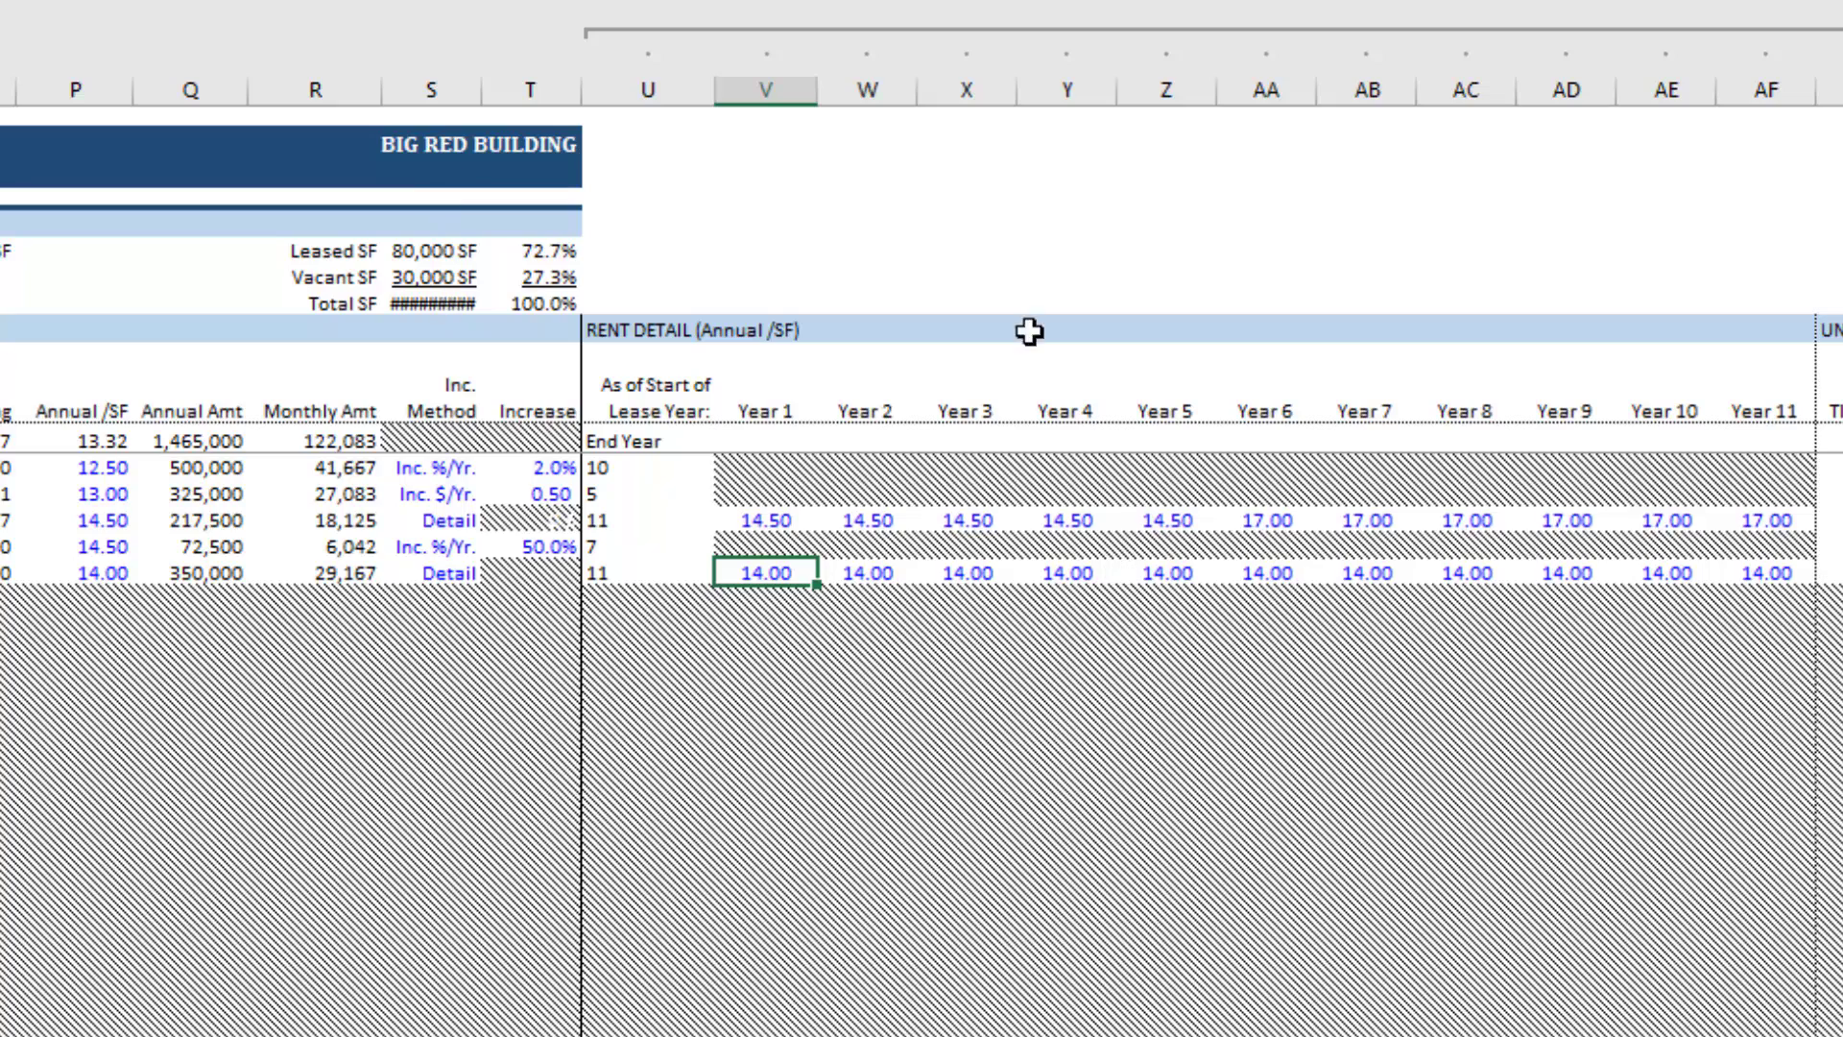
click(655, 32)
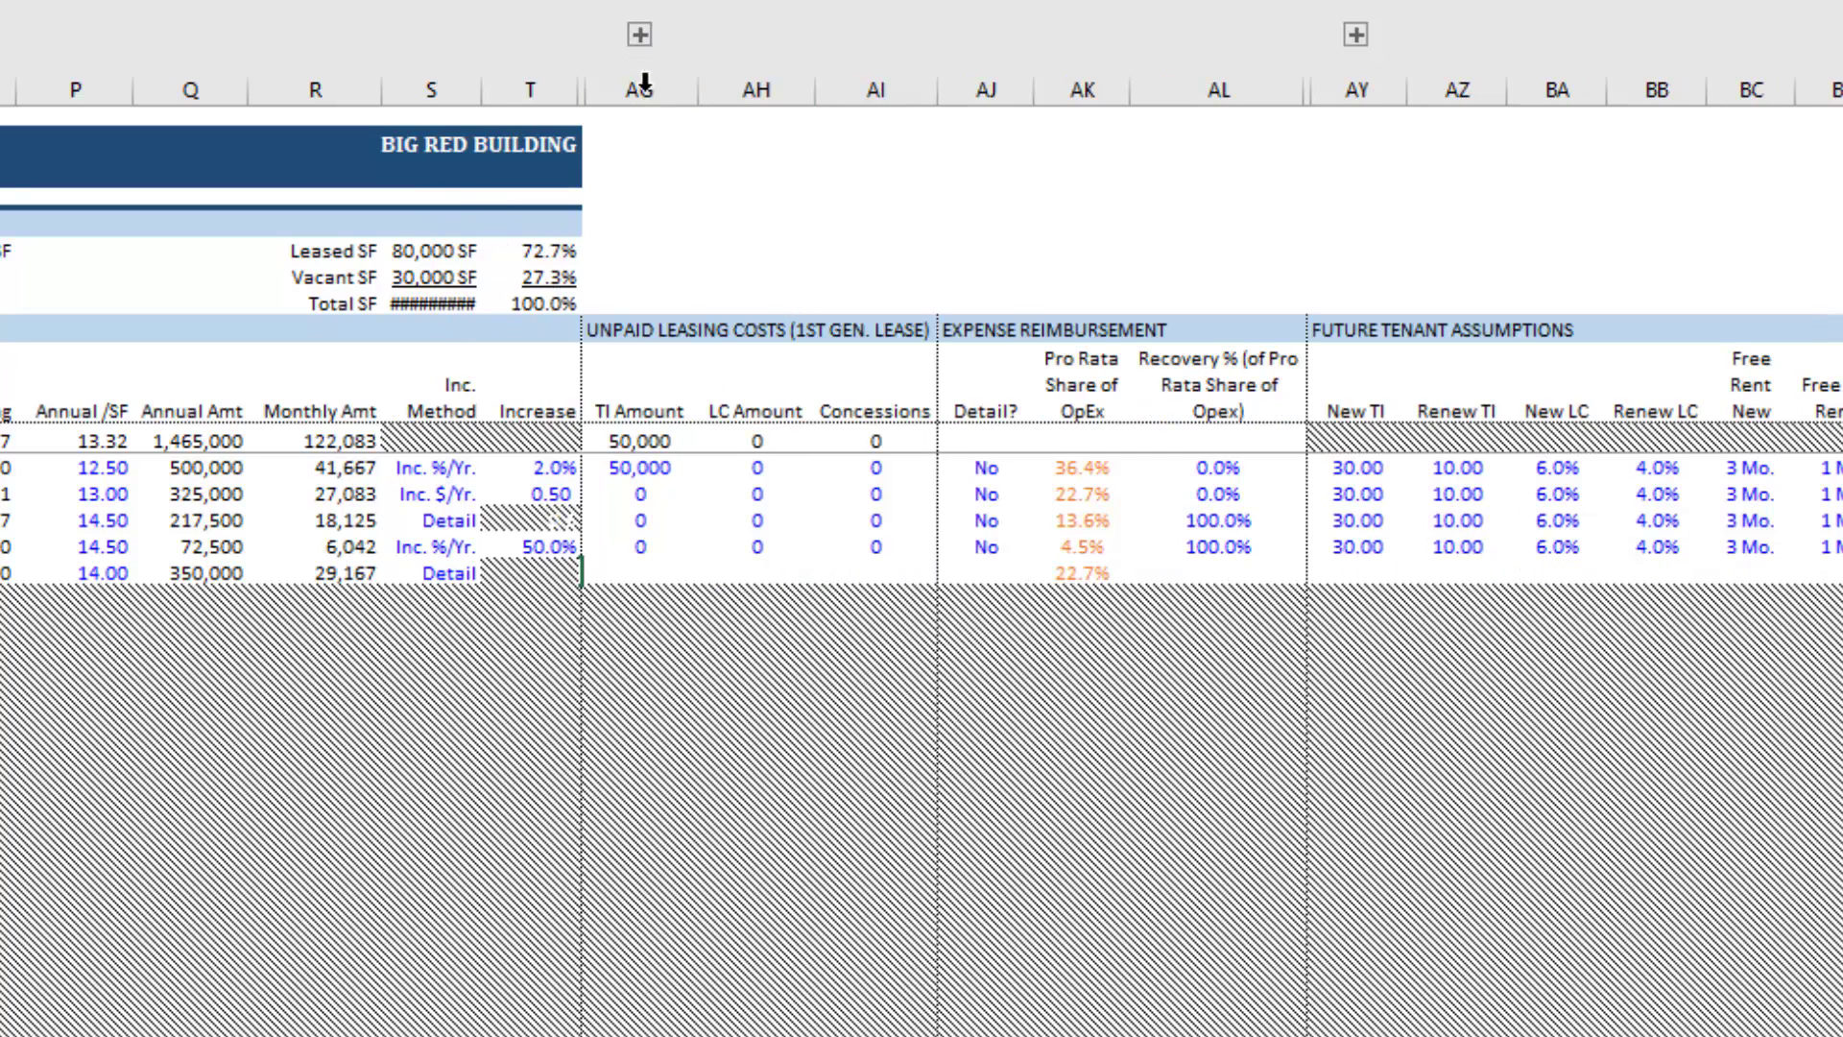
click(639, 35)
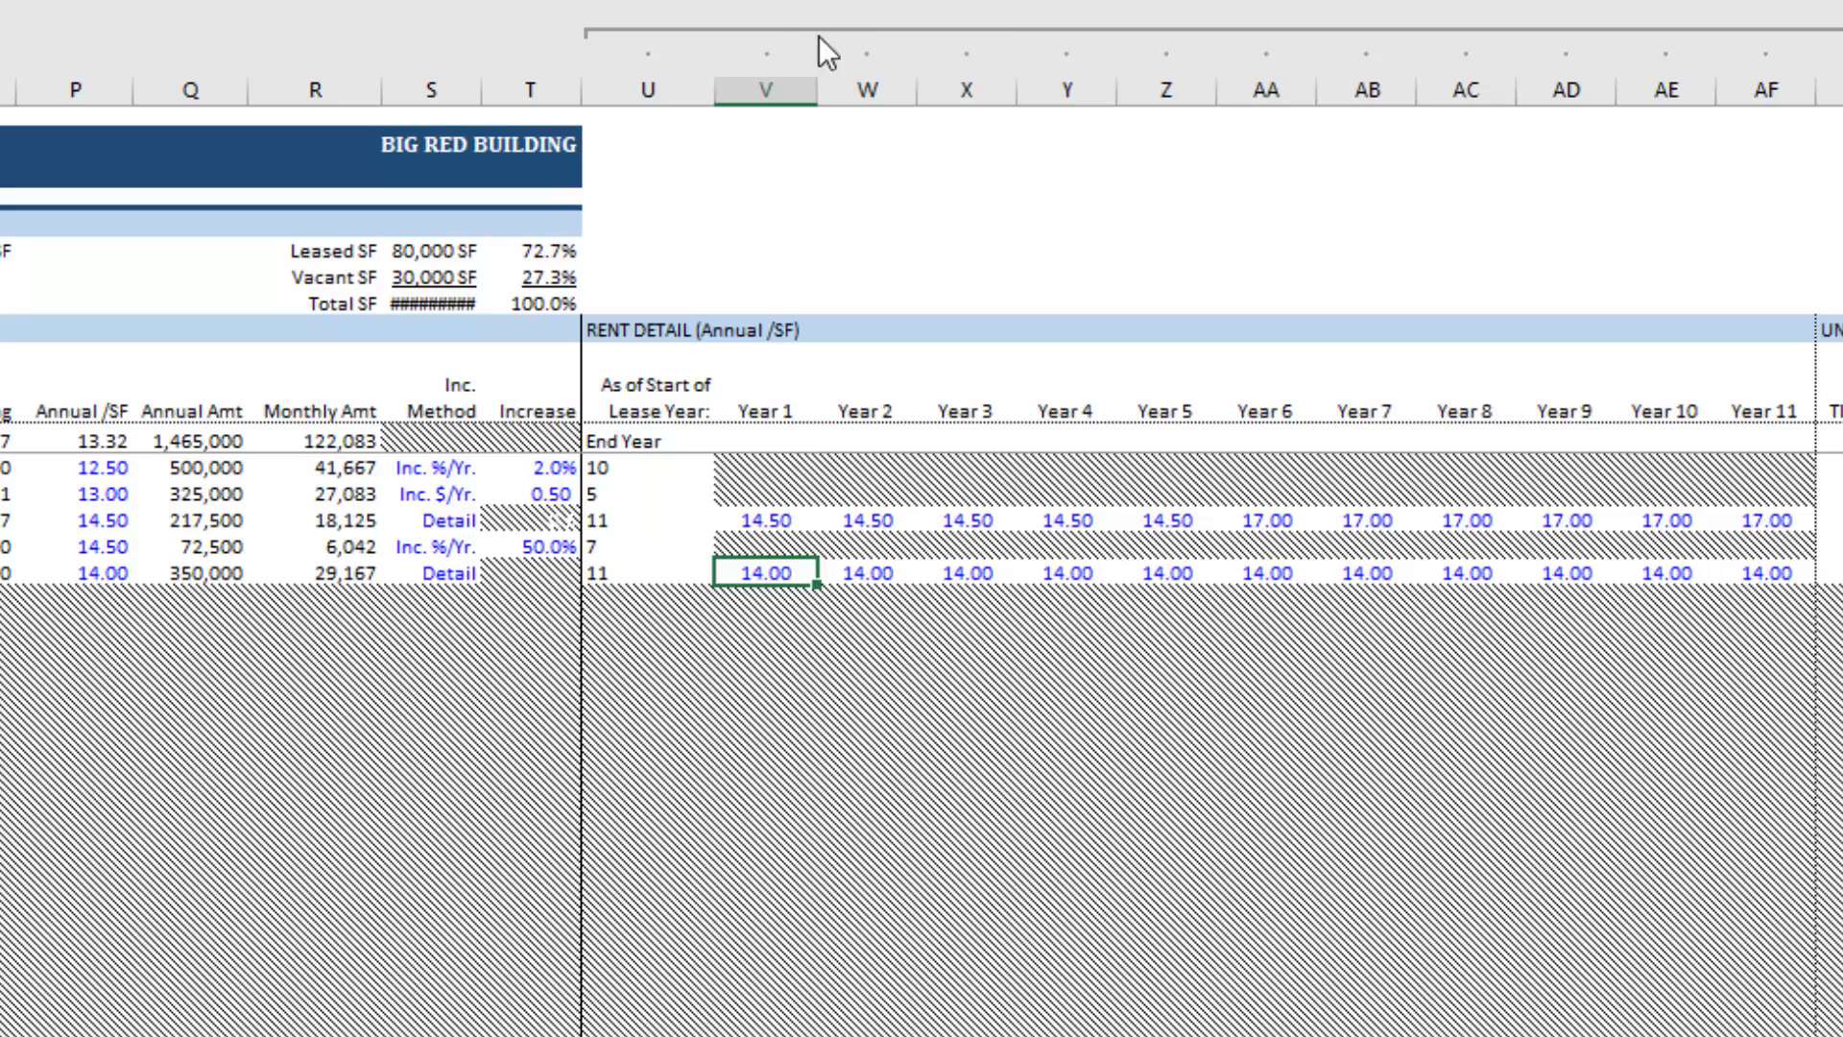
click(660, 33)
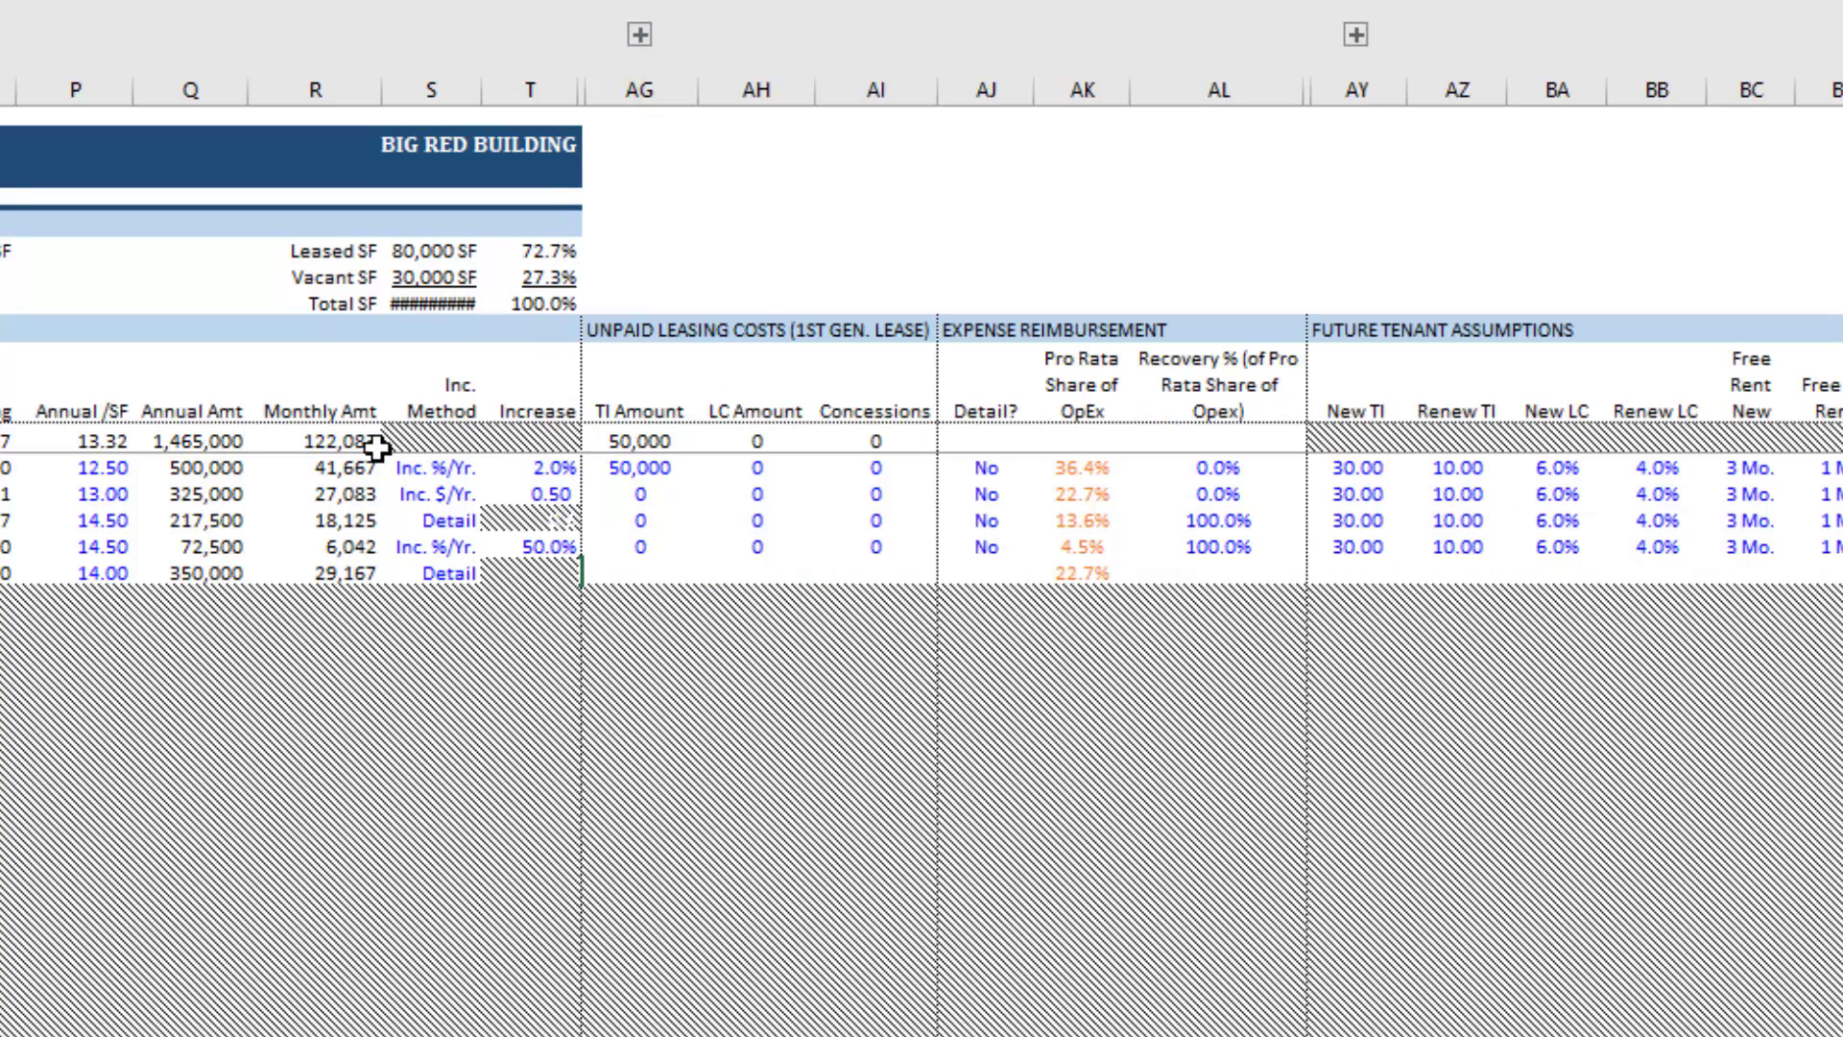
click(640, 35)
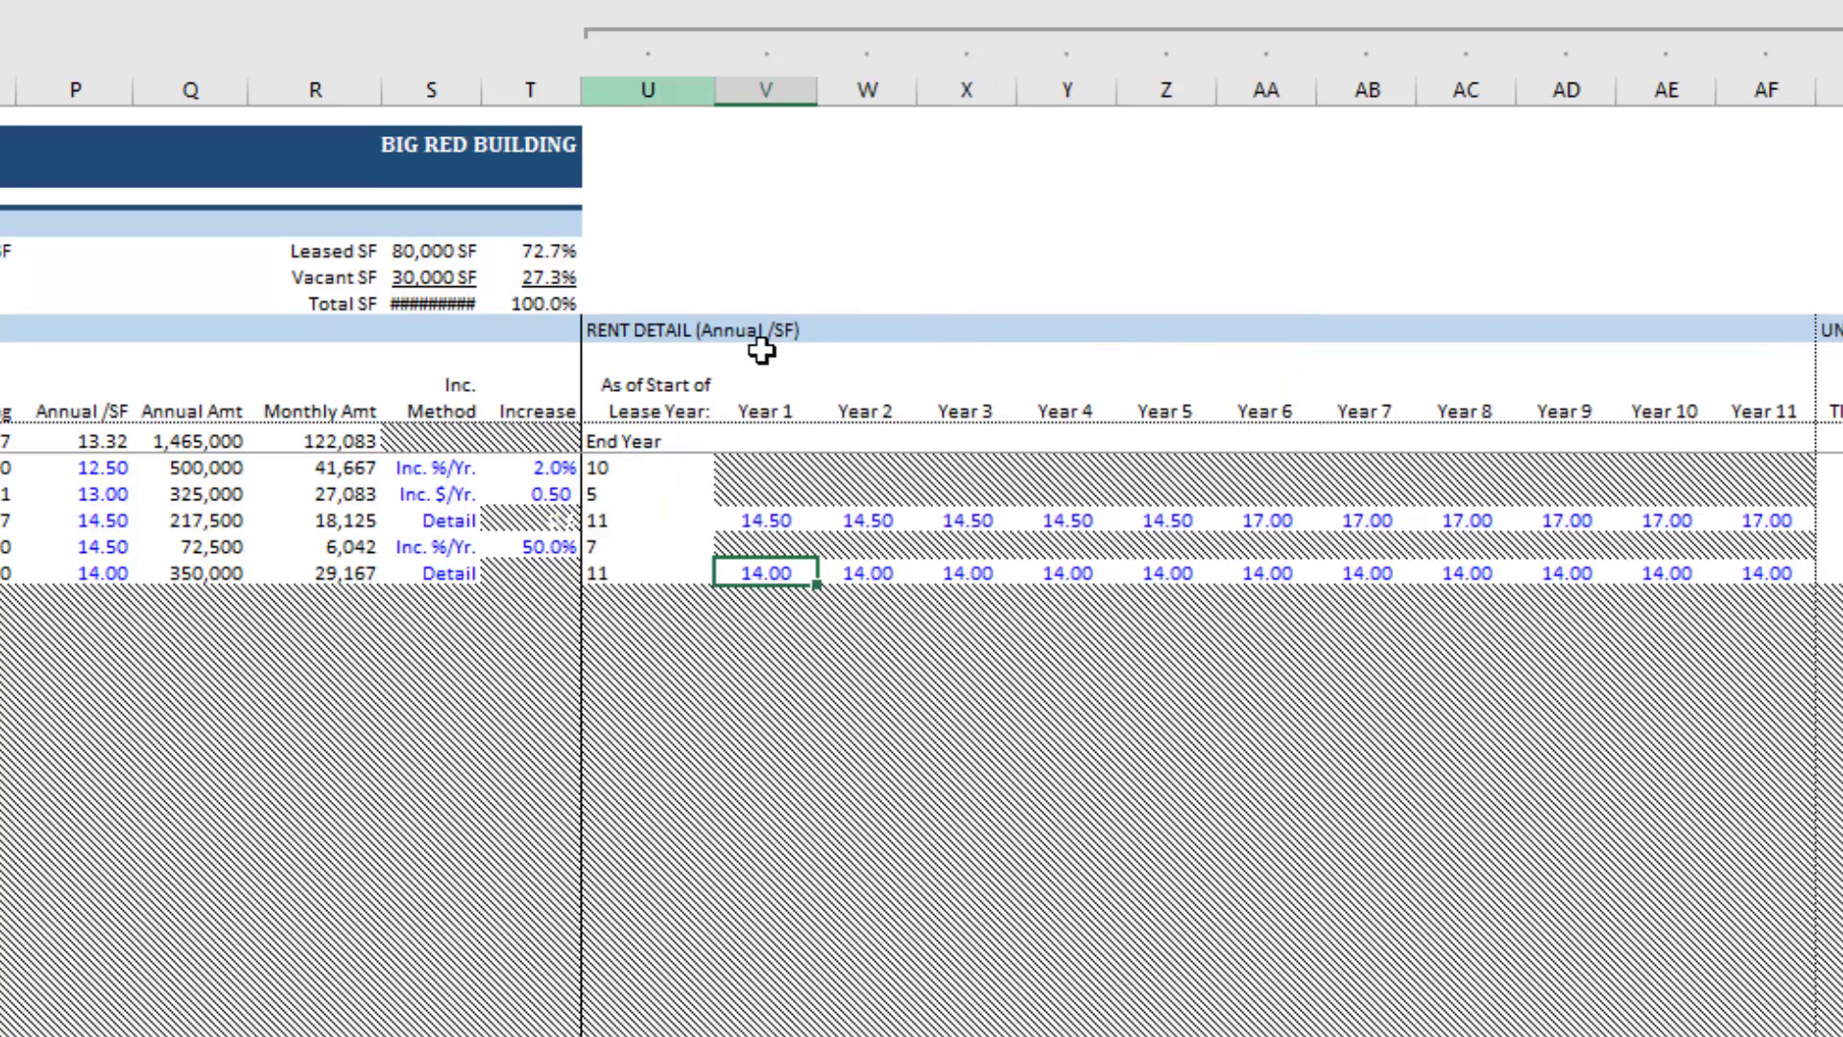
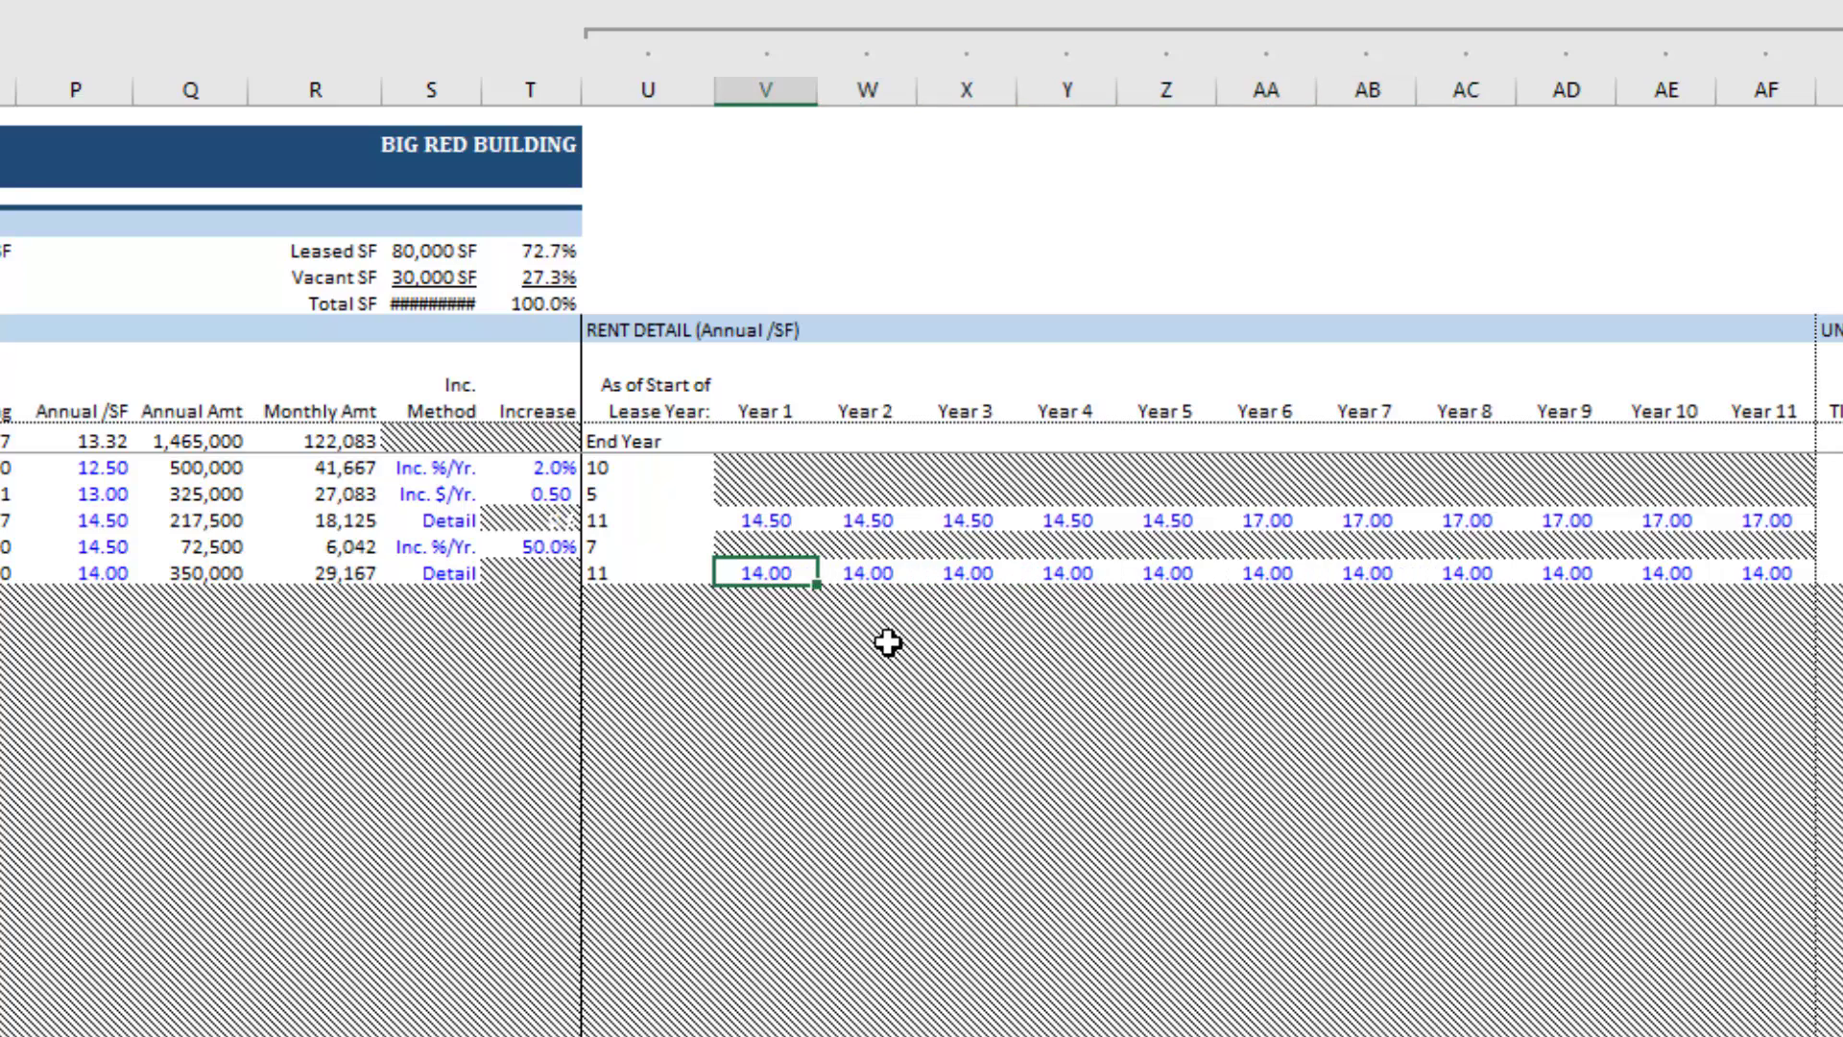
- Examine the fifth tenant's annual rent per SF across the lease years in the Rent Detail section
key(Right)
key(Right)
key(Right)
key(Right)
key(Right)
key(Right)
key(Right)
key(Right)
key(Right)
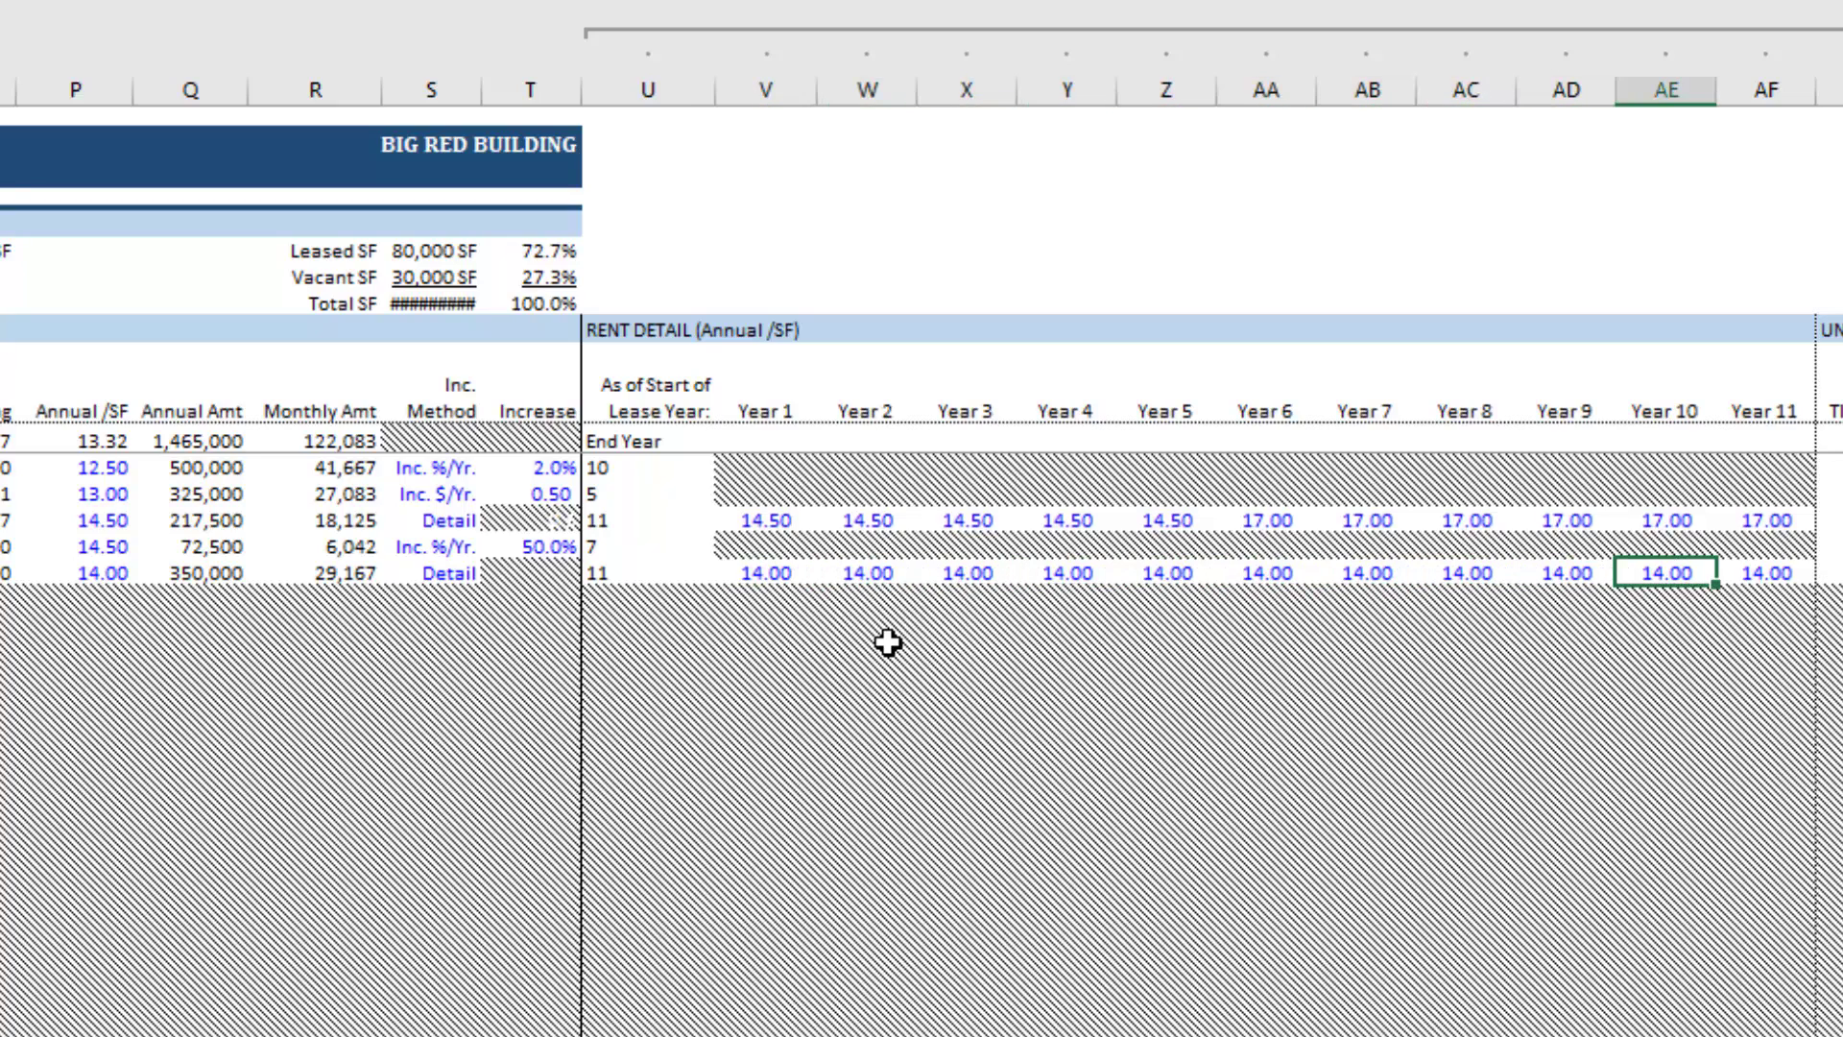
key(Left)
key(Left)
key(Left)
key(Left)
key(Left)
key(Left)
key(Left)
key(Left)
key(Left)
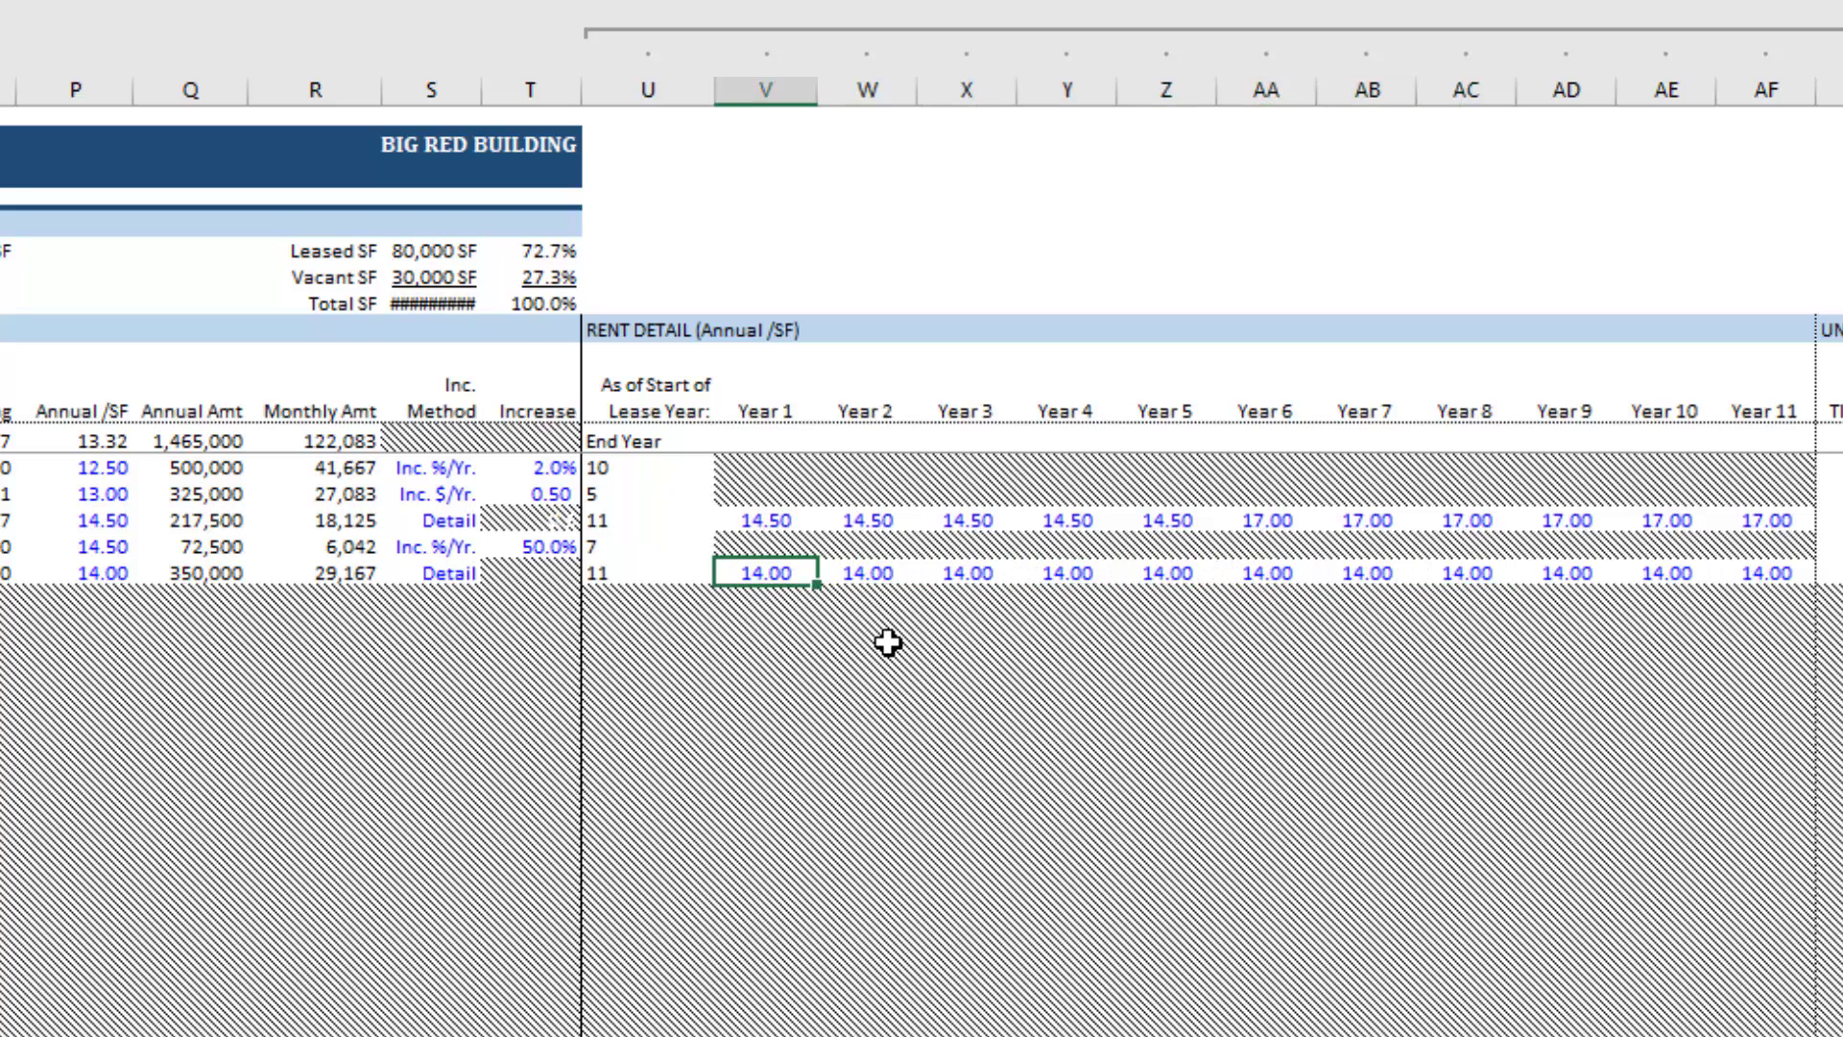
key(Right)
key(Right)
key(Right)
key(Right)
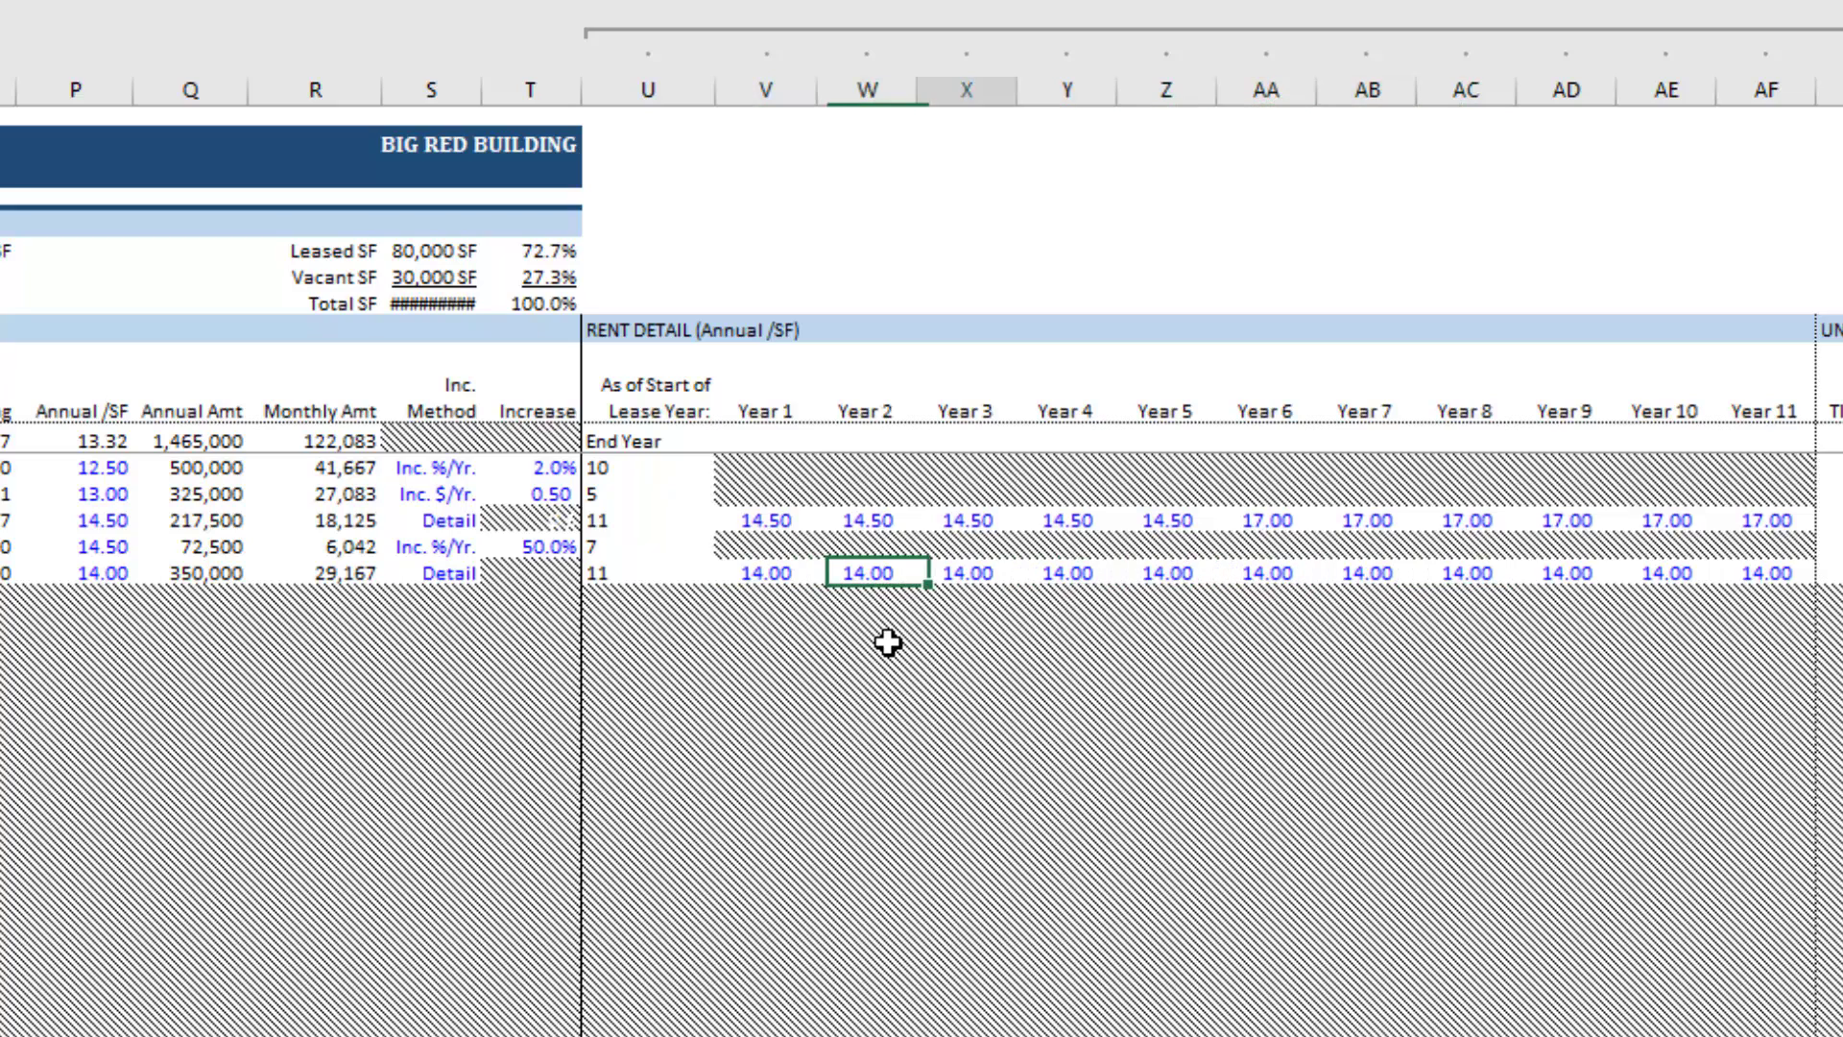
- Set the fifth tenant's exercised Option #1 to 0 months and check its Rent Detail for Years 6 to 11
key(Left)
key(Left)
key(Left)
key(Left)
key(Left)
key(Left)
key(Left)
key(Left)
key(Left)
key(Left)
key(Left)
key(Left)
key(Left)
key(Left)
key(Left)
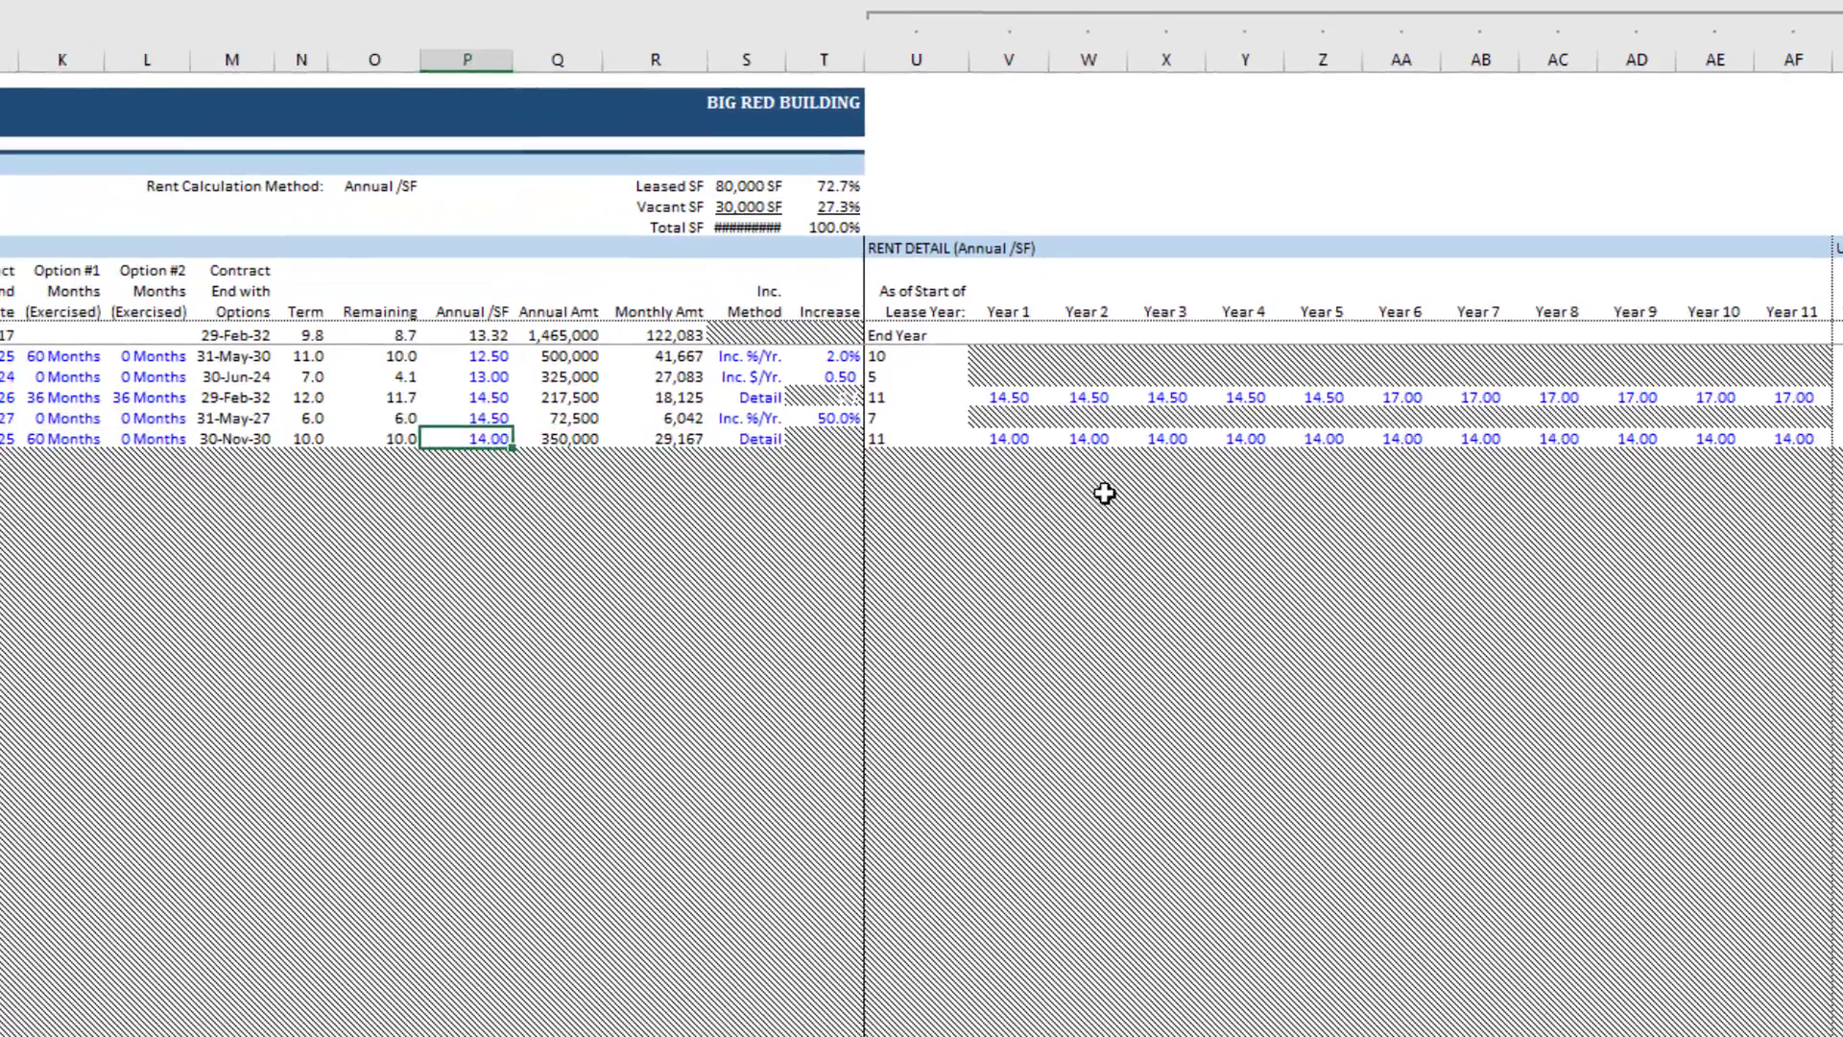
text(0)
key(ctrl+Return)
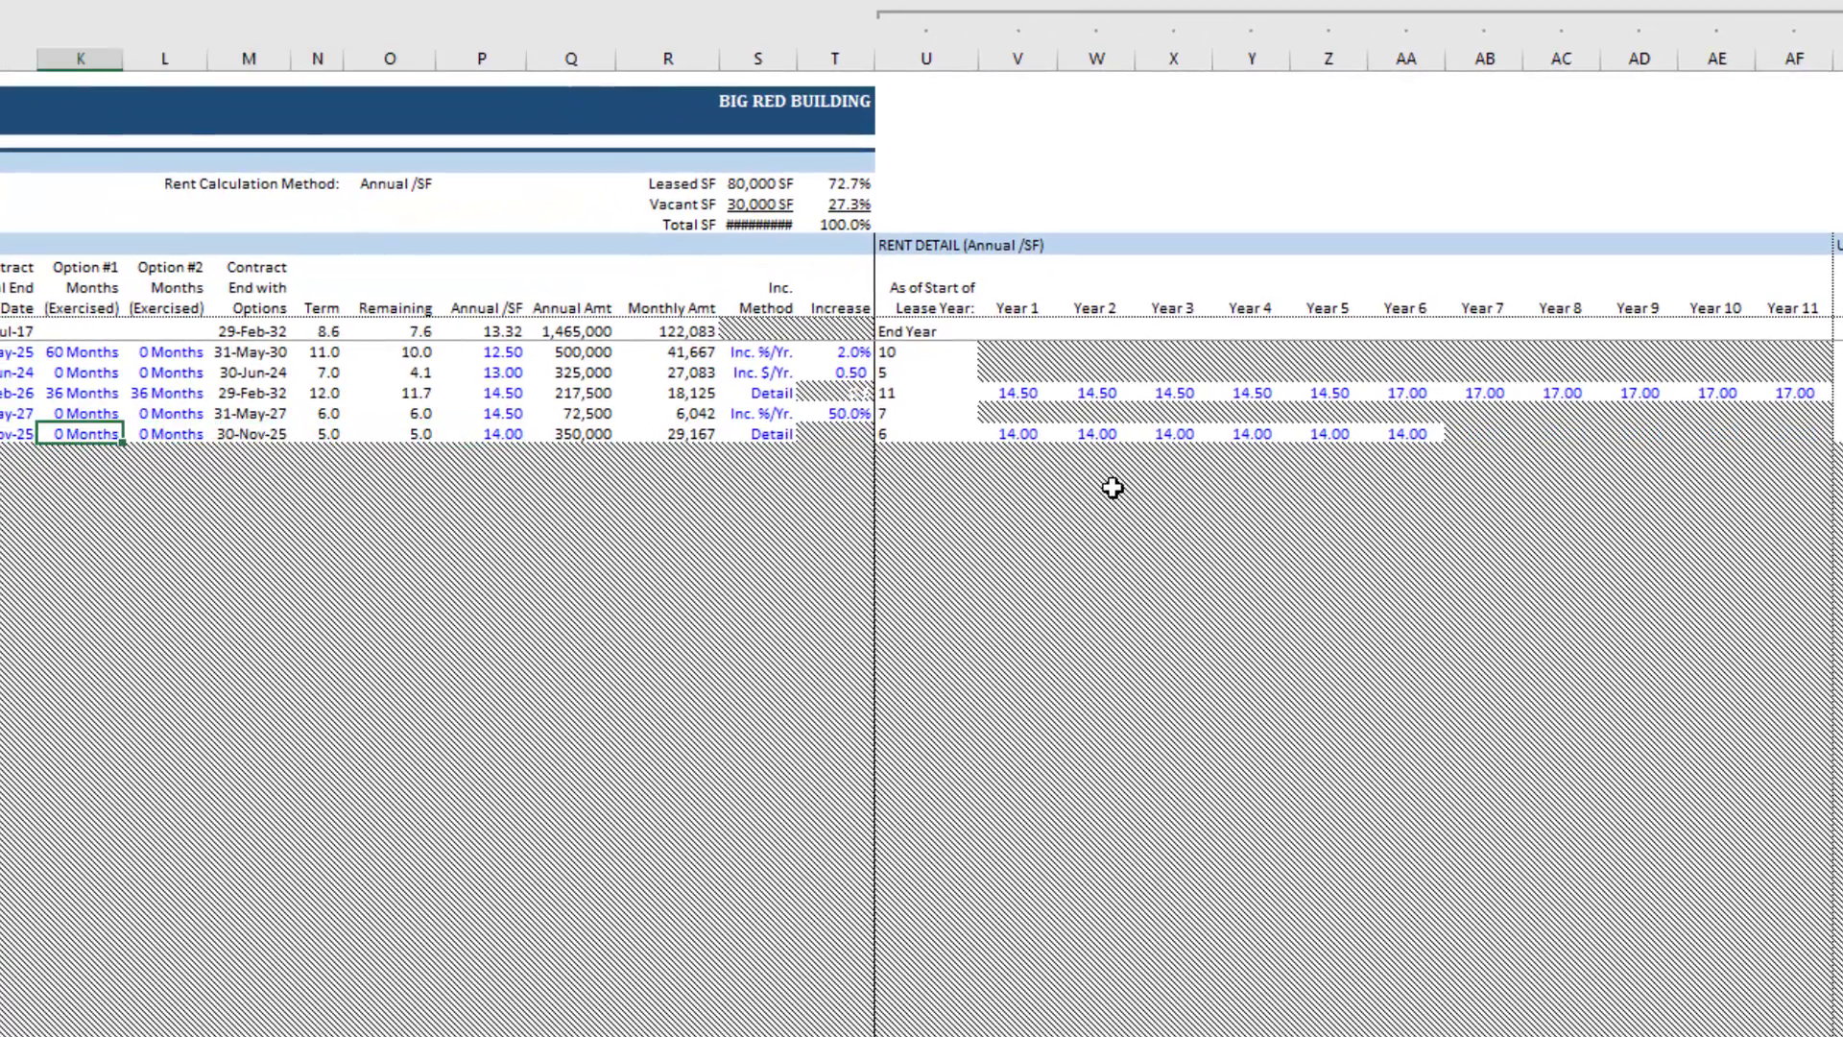
drag(1479, 437, 1804, 433)
click(1391, 439)
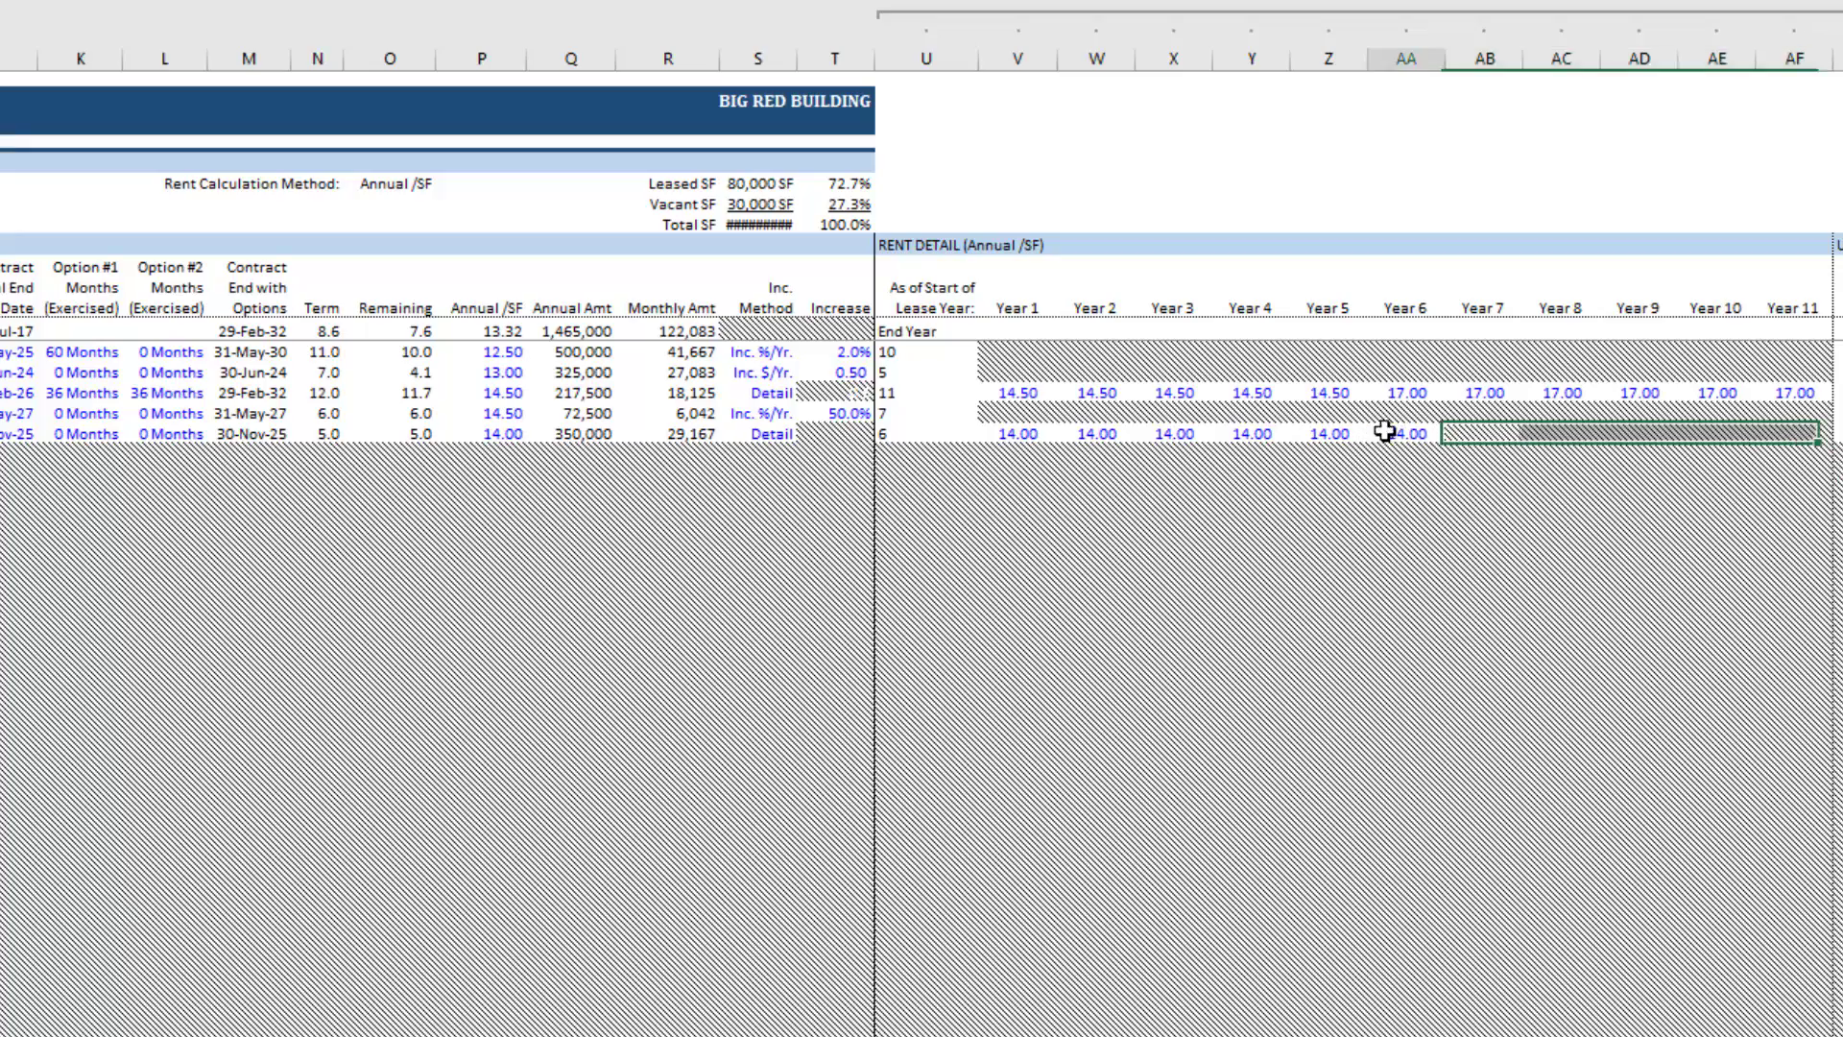
- Set the fifth tenant's exercised Option #1 back to 60 months
click(99, 433)
text(60)
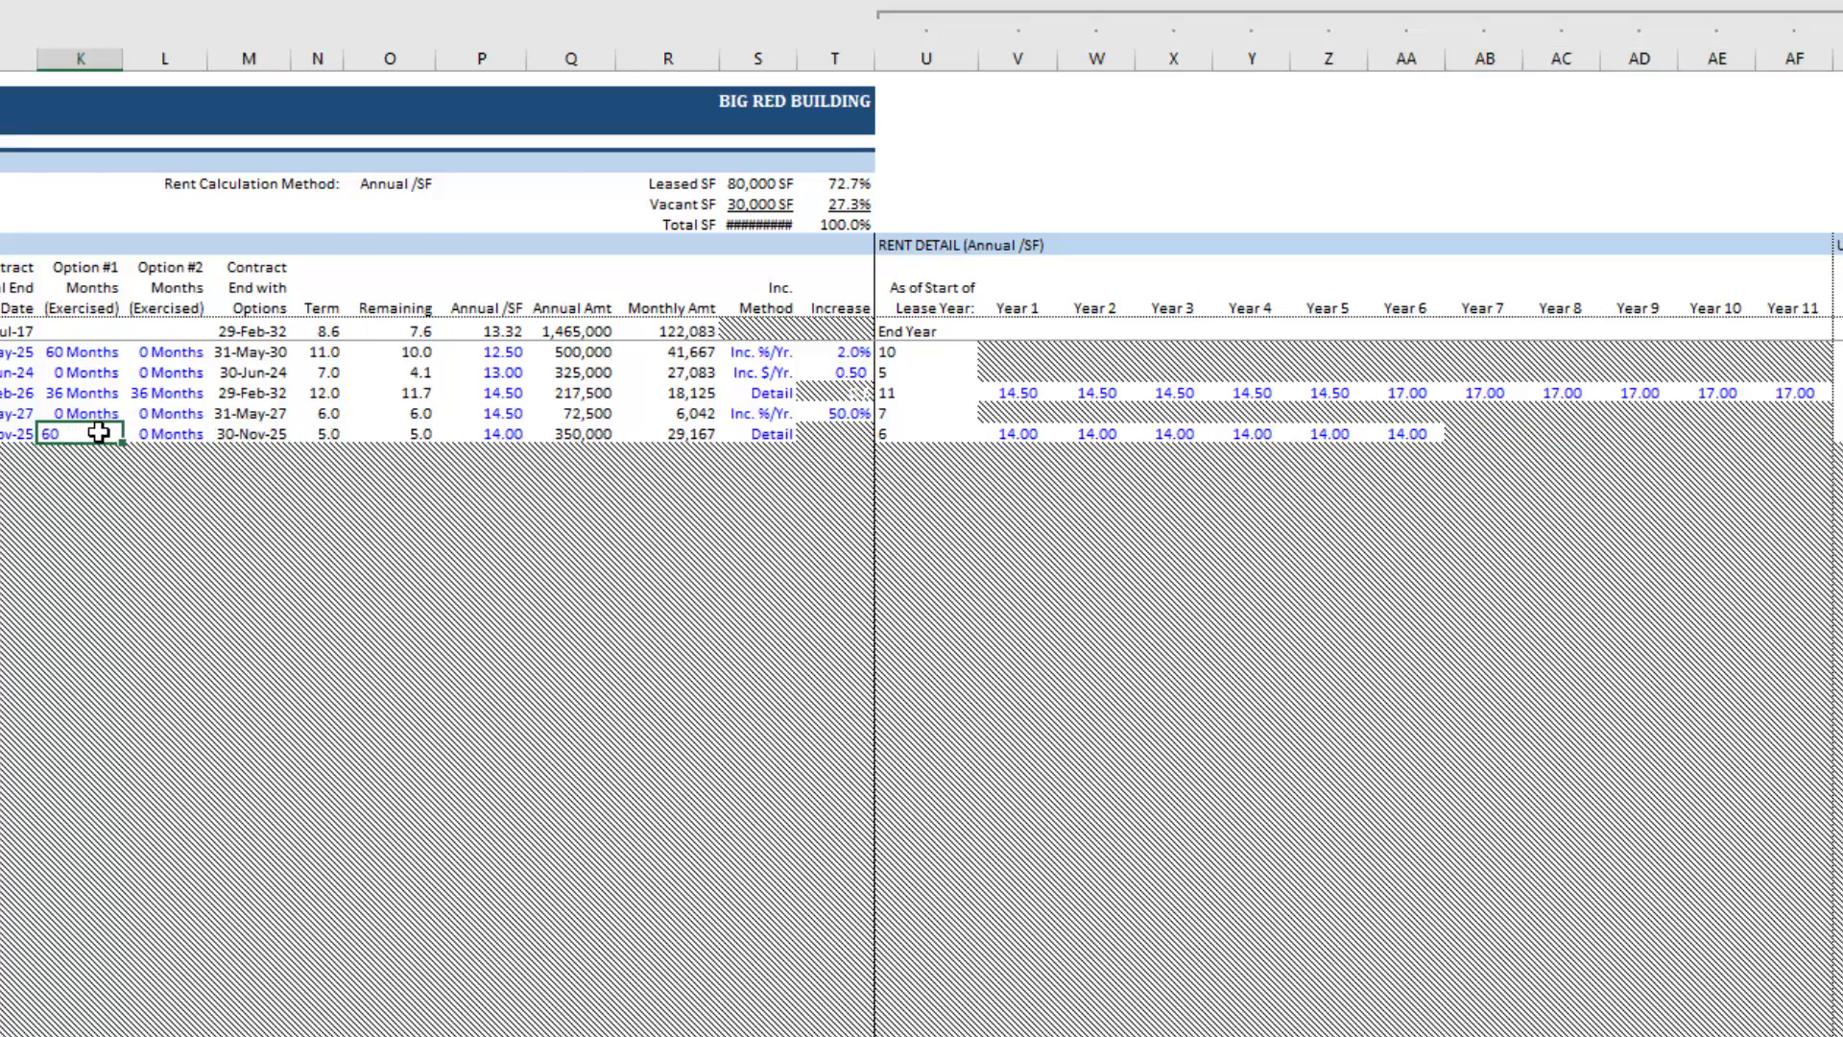
key(ctrl+Return)
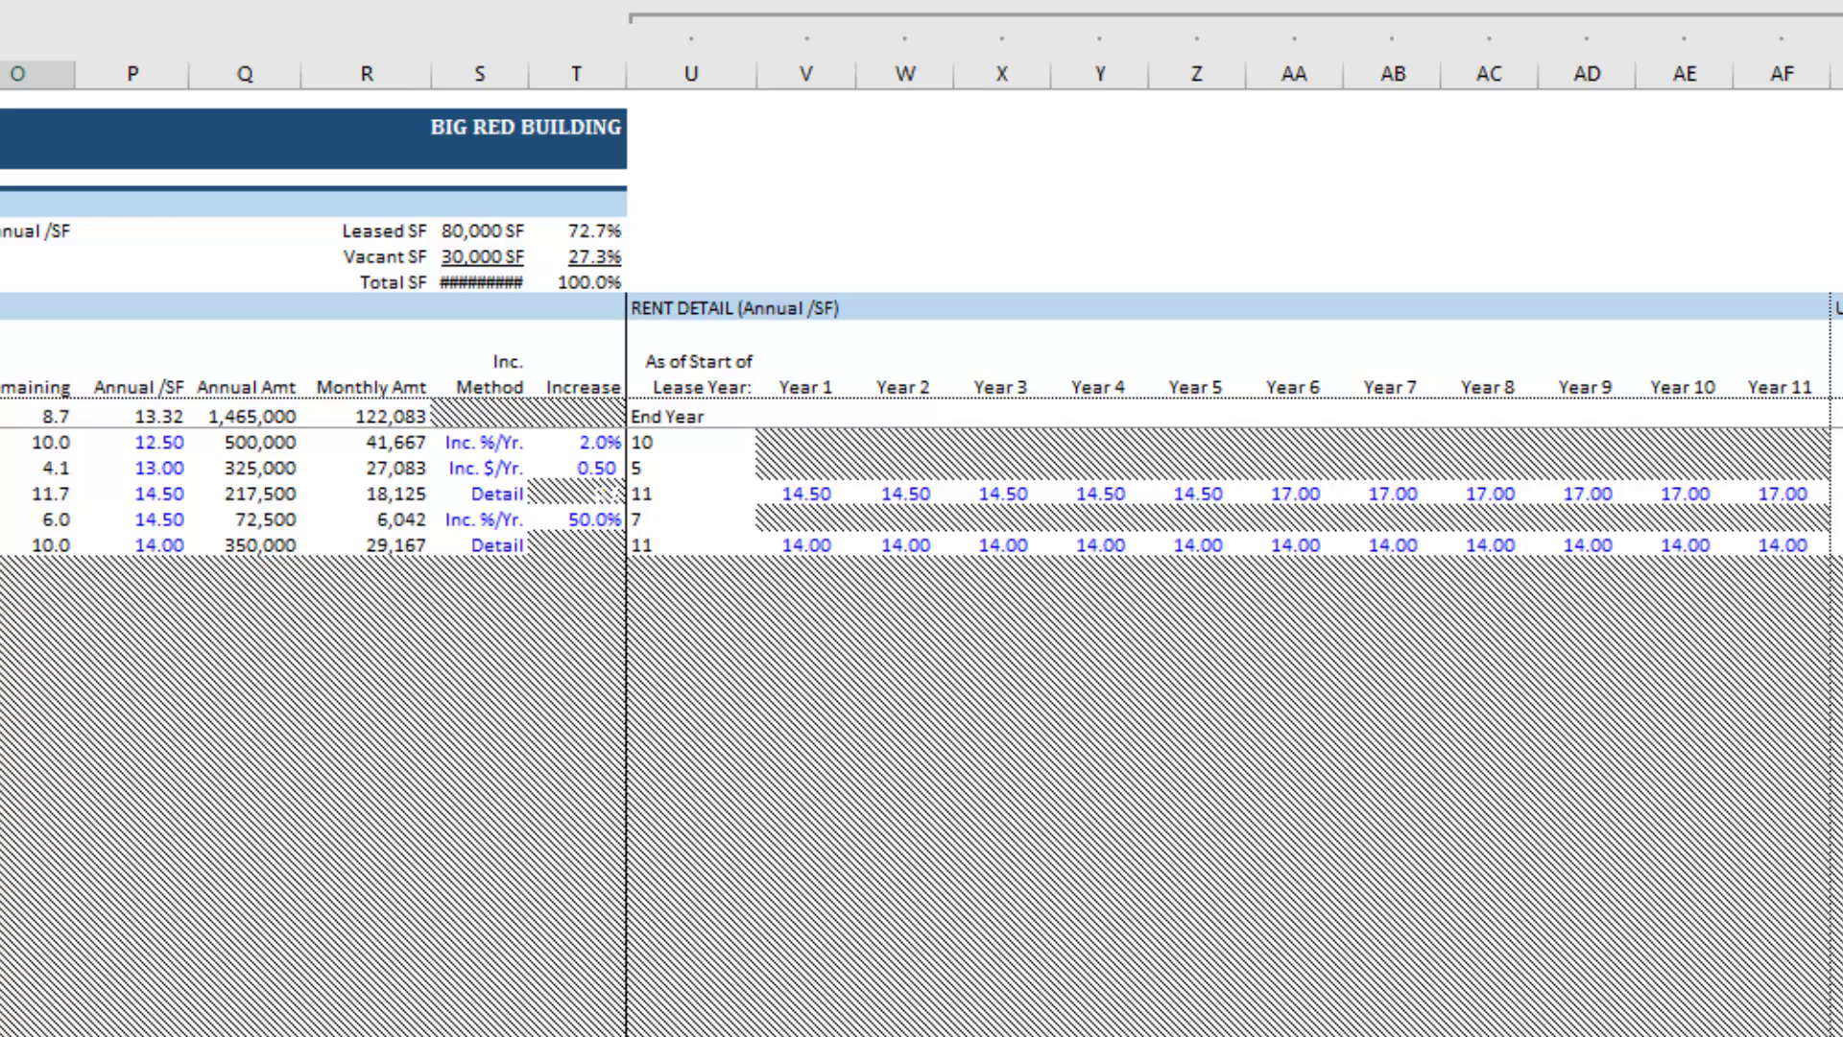
- Examine the fifth tenant's increase method, lease end year and Year 1 to Year 6 rents in the Rent Detail section
key(Right)
key(Right)
key(Right)
key(Right)
key(Right)
key(Right)
key(Right)
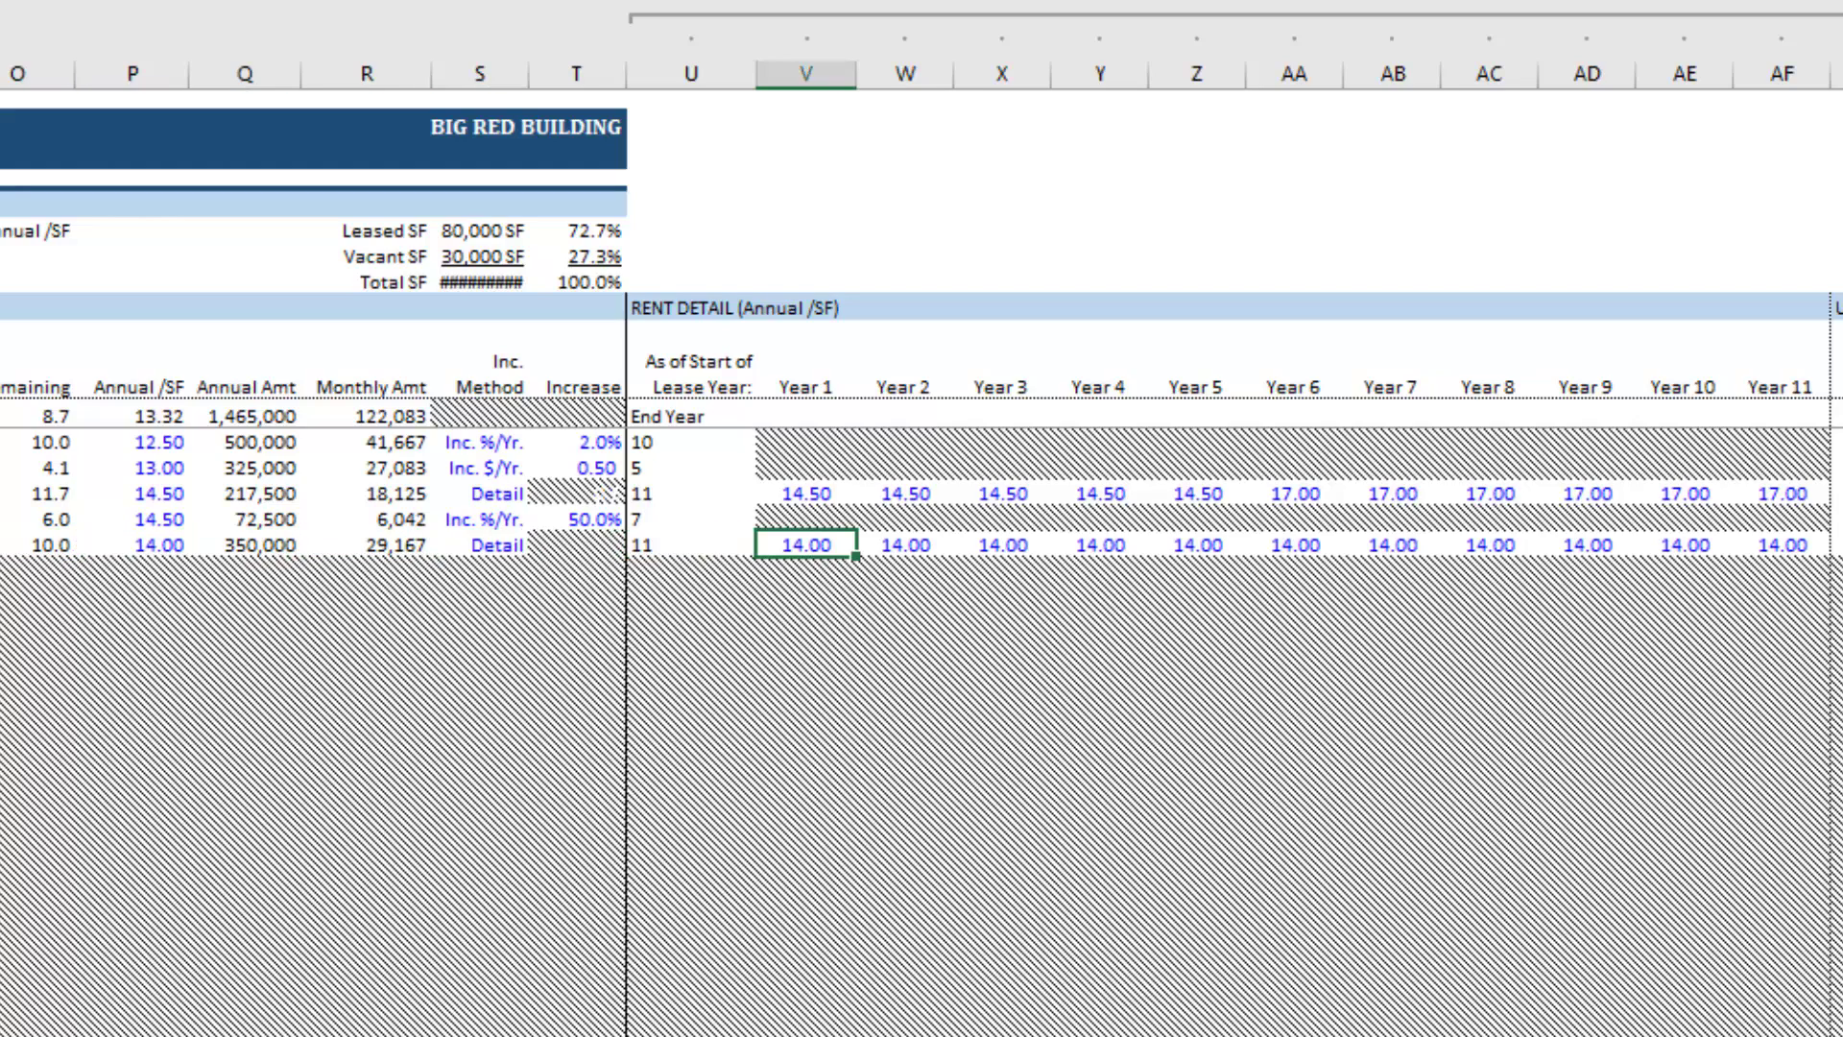
key(Right)
key(Right)
key(Right)
key(Right)
key(Left)
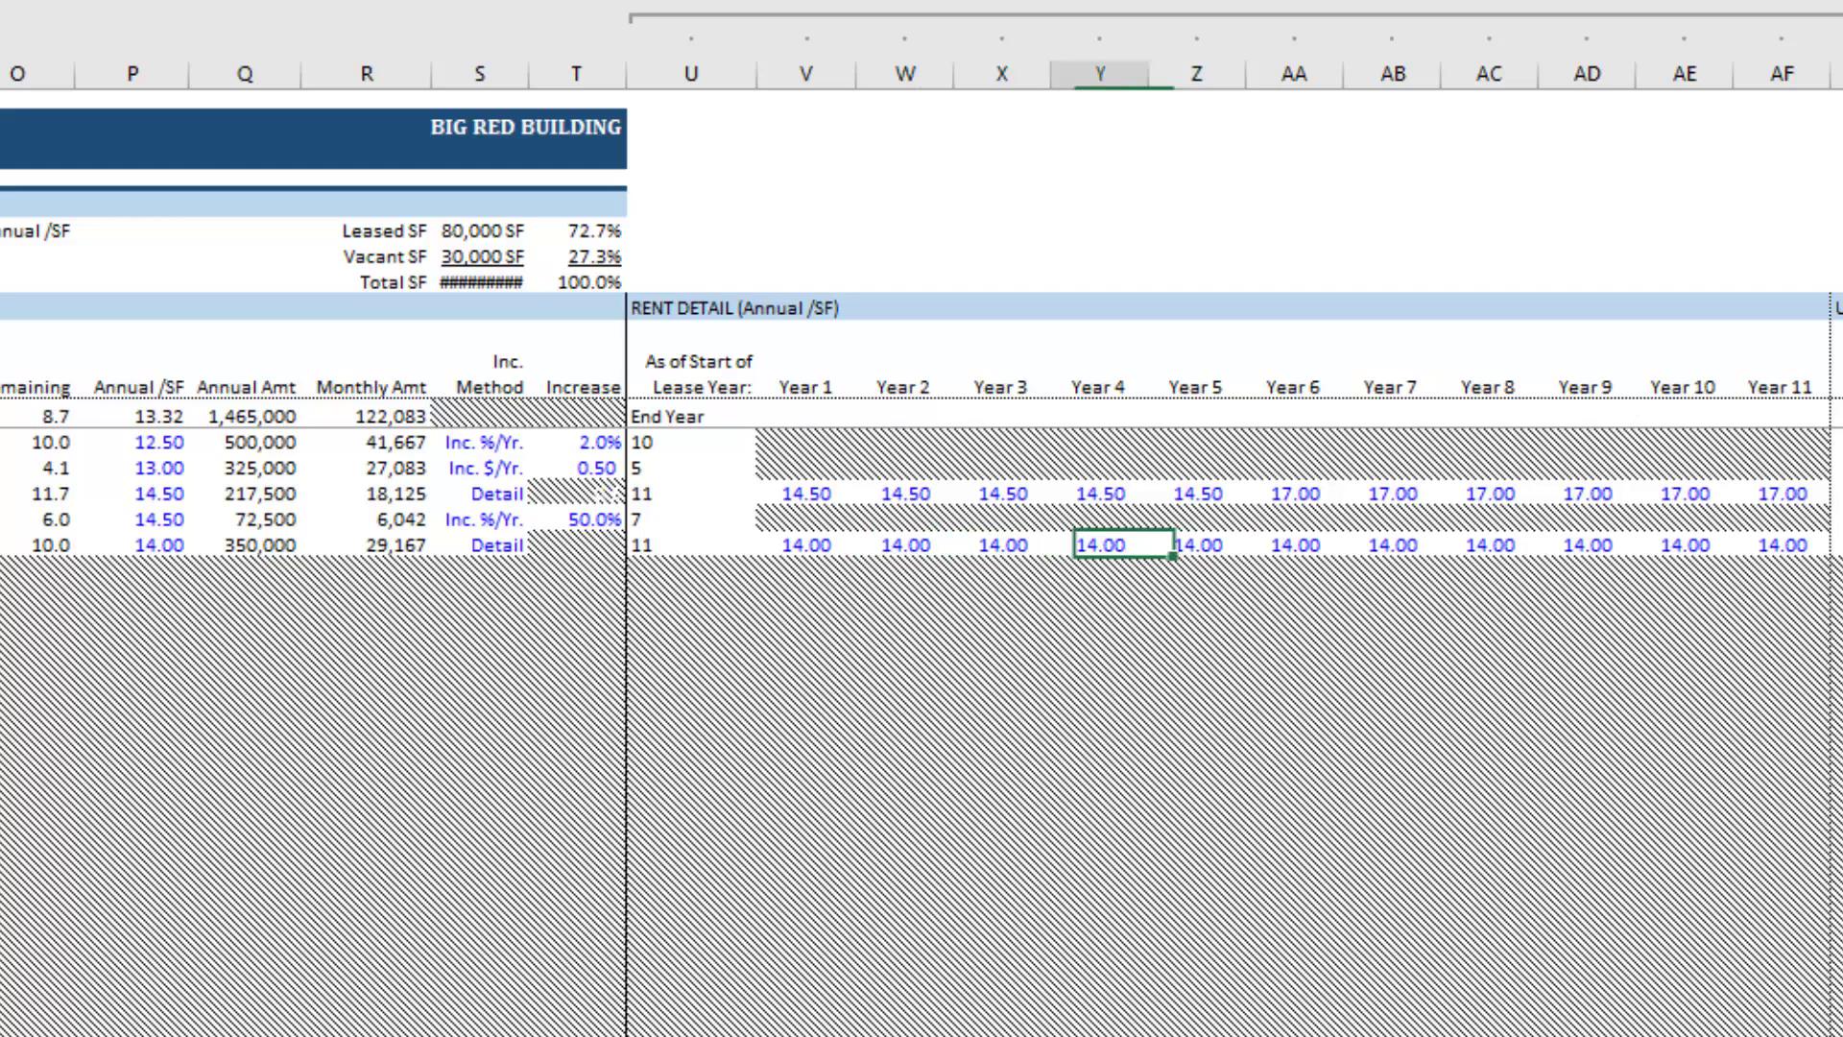
key(Left)
key(Left)
key(Left)
key(Left)
key(Left)
key(Left)
key(Right)
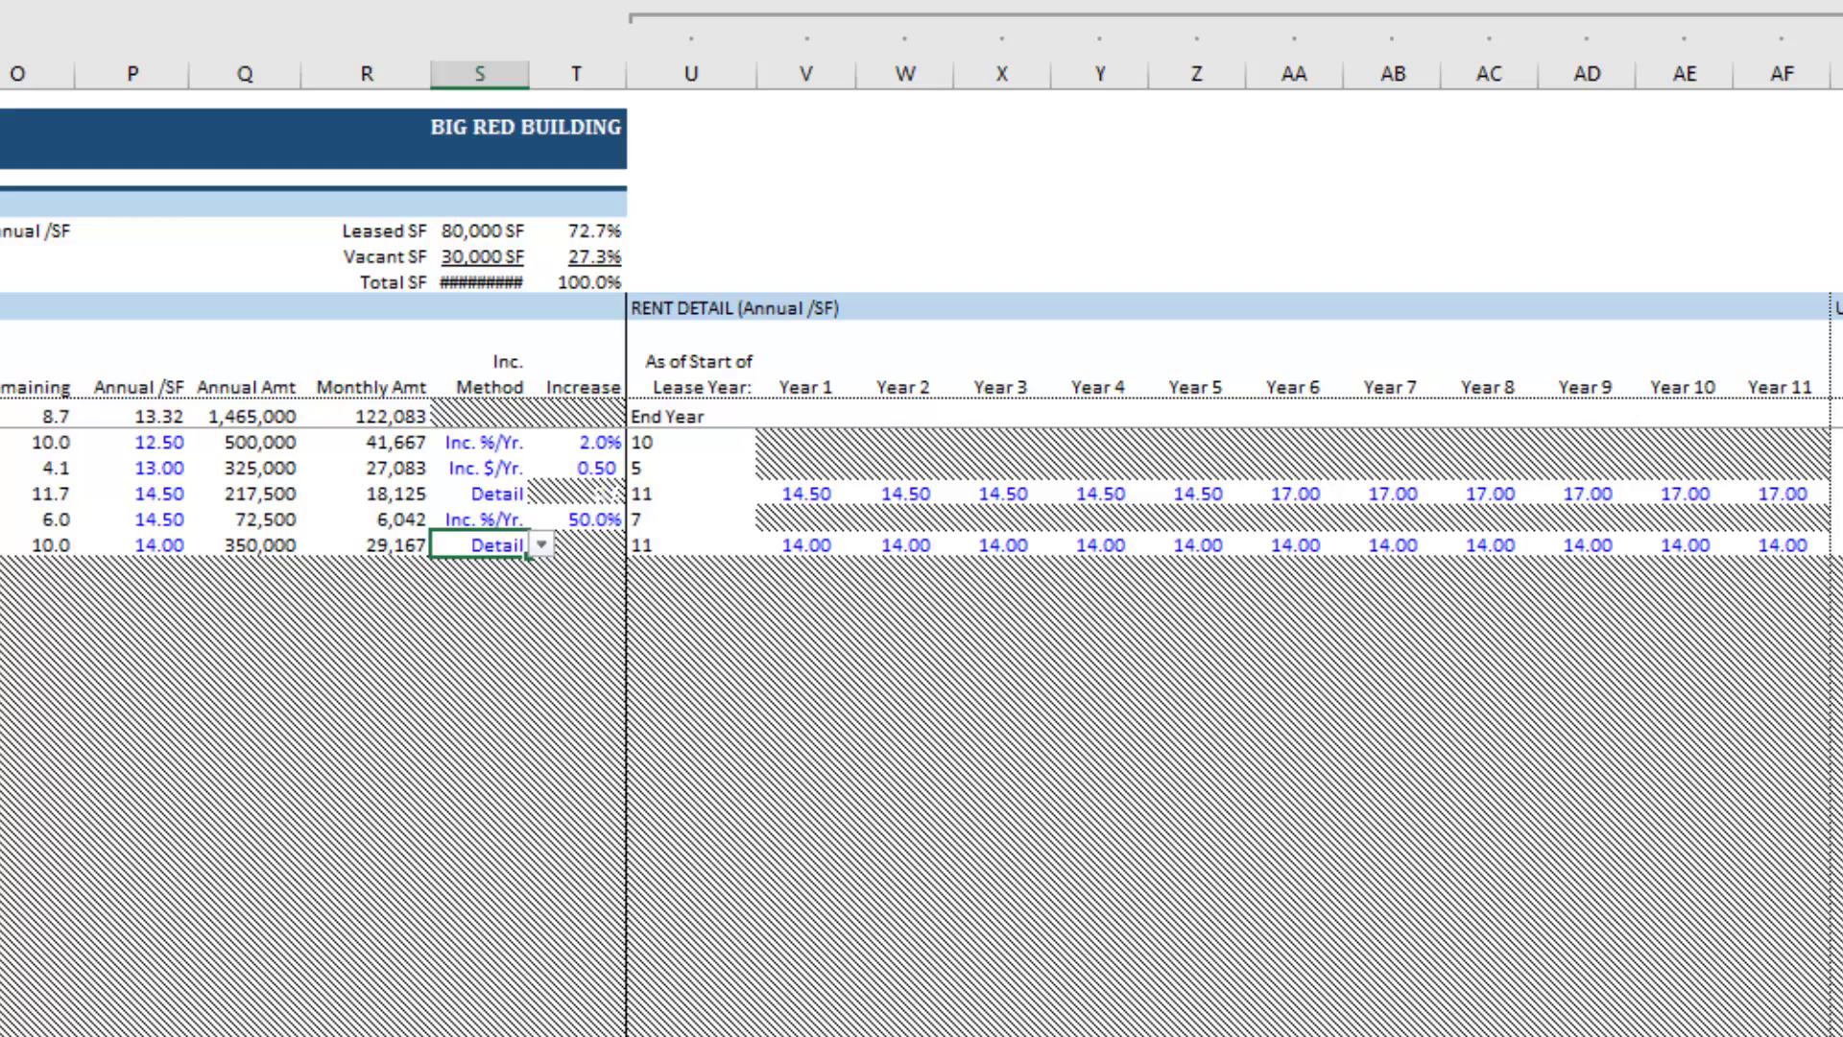
key(Right)
key(Right)
key(Right)
key(Right)
key(Right)
key(Right)
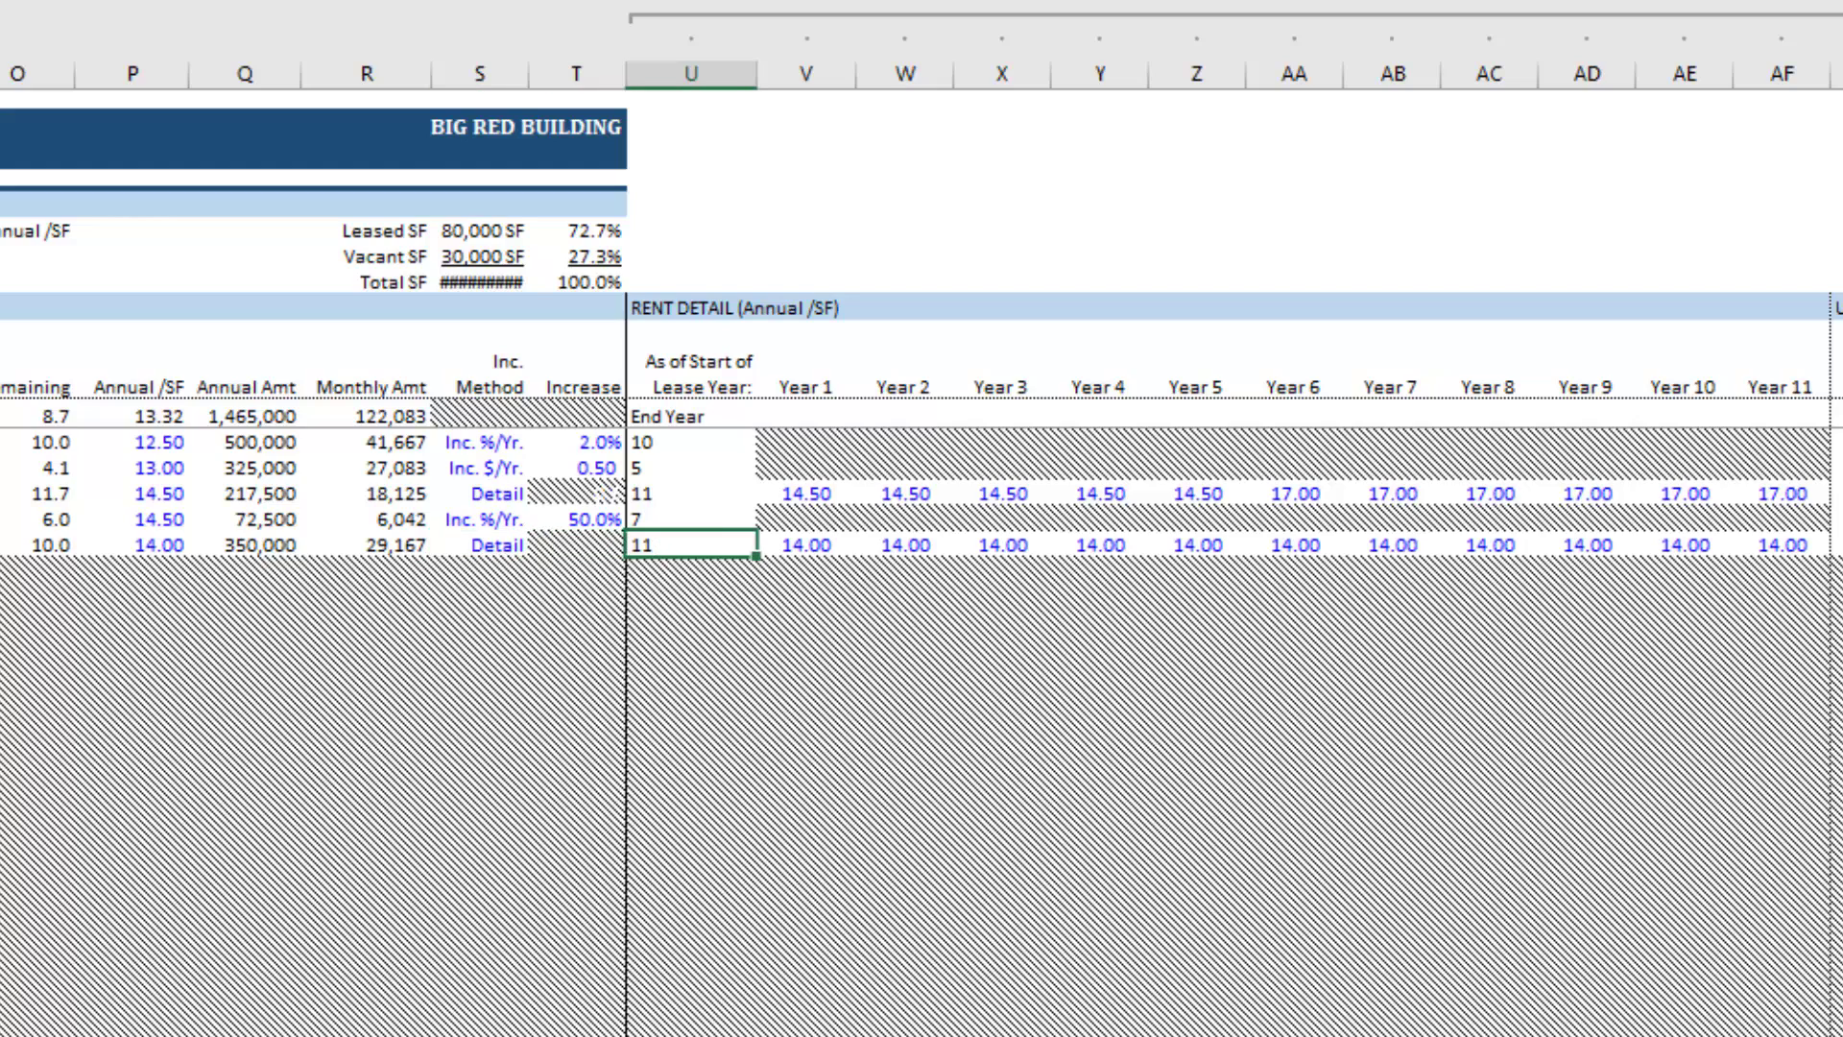
key(Right)
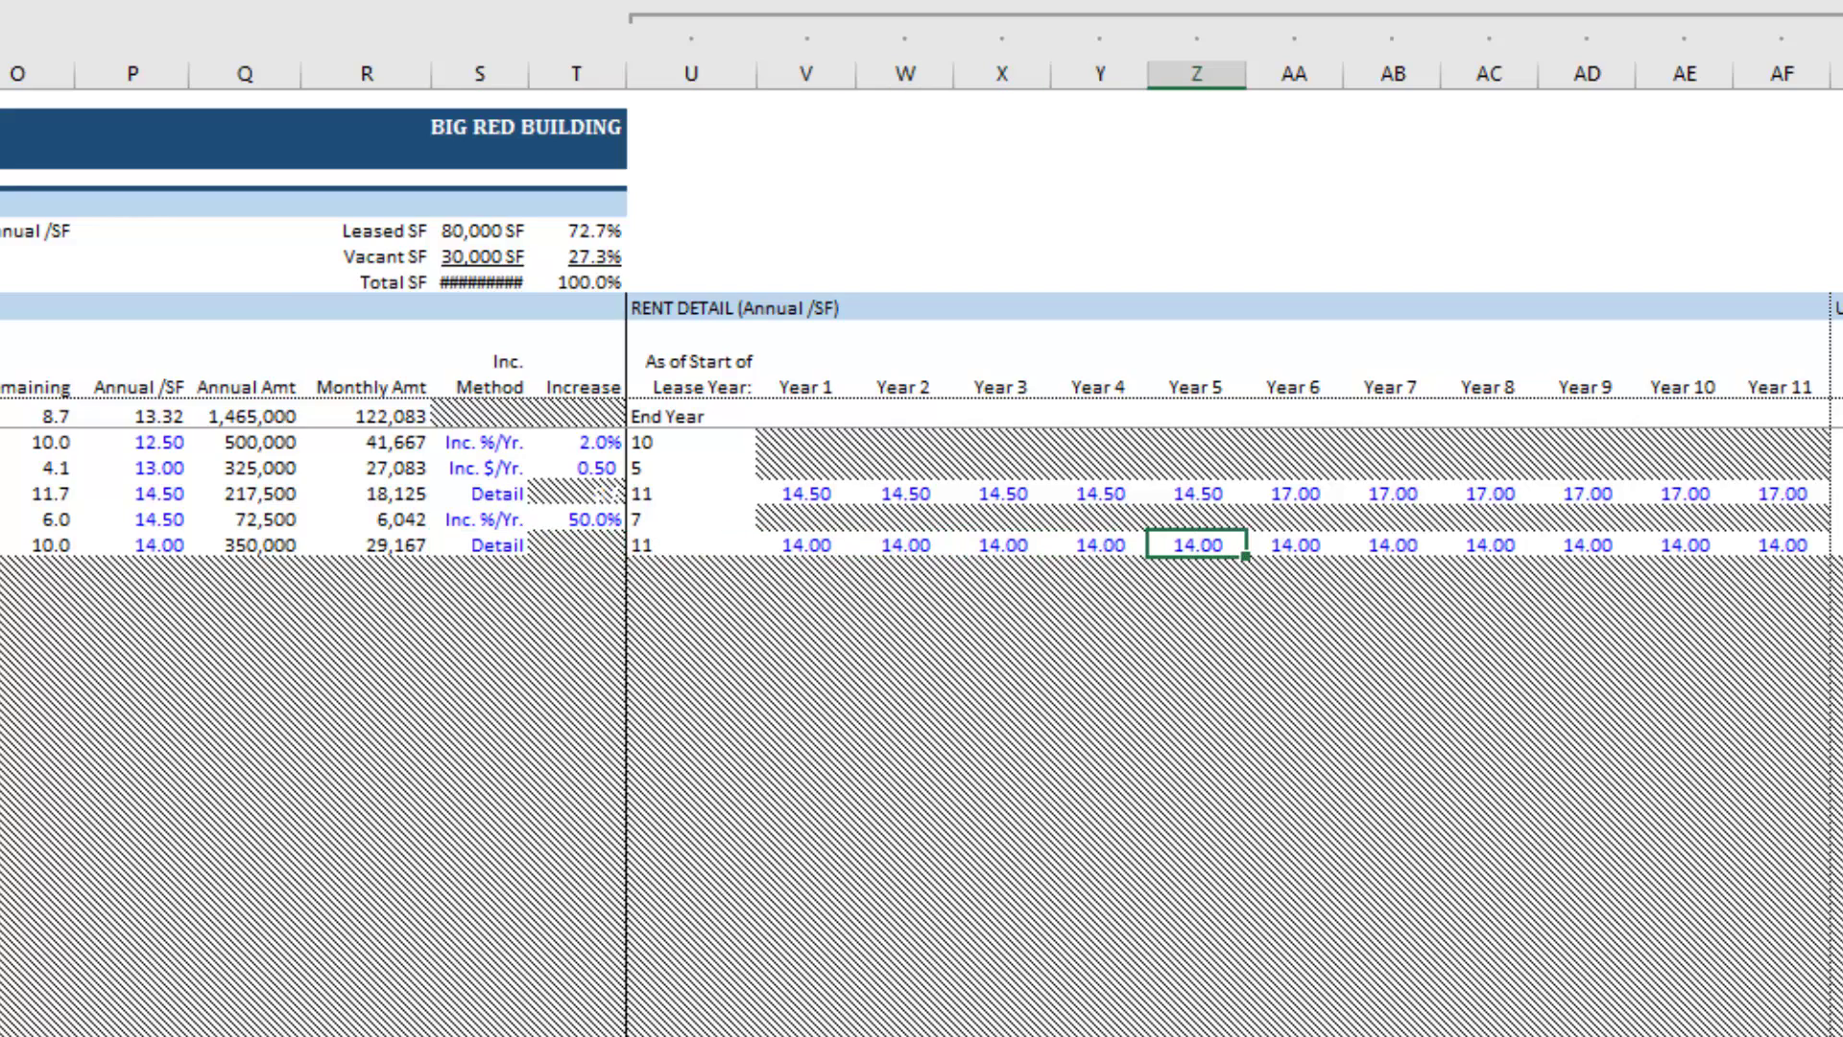
key(Right)
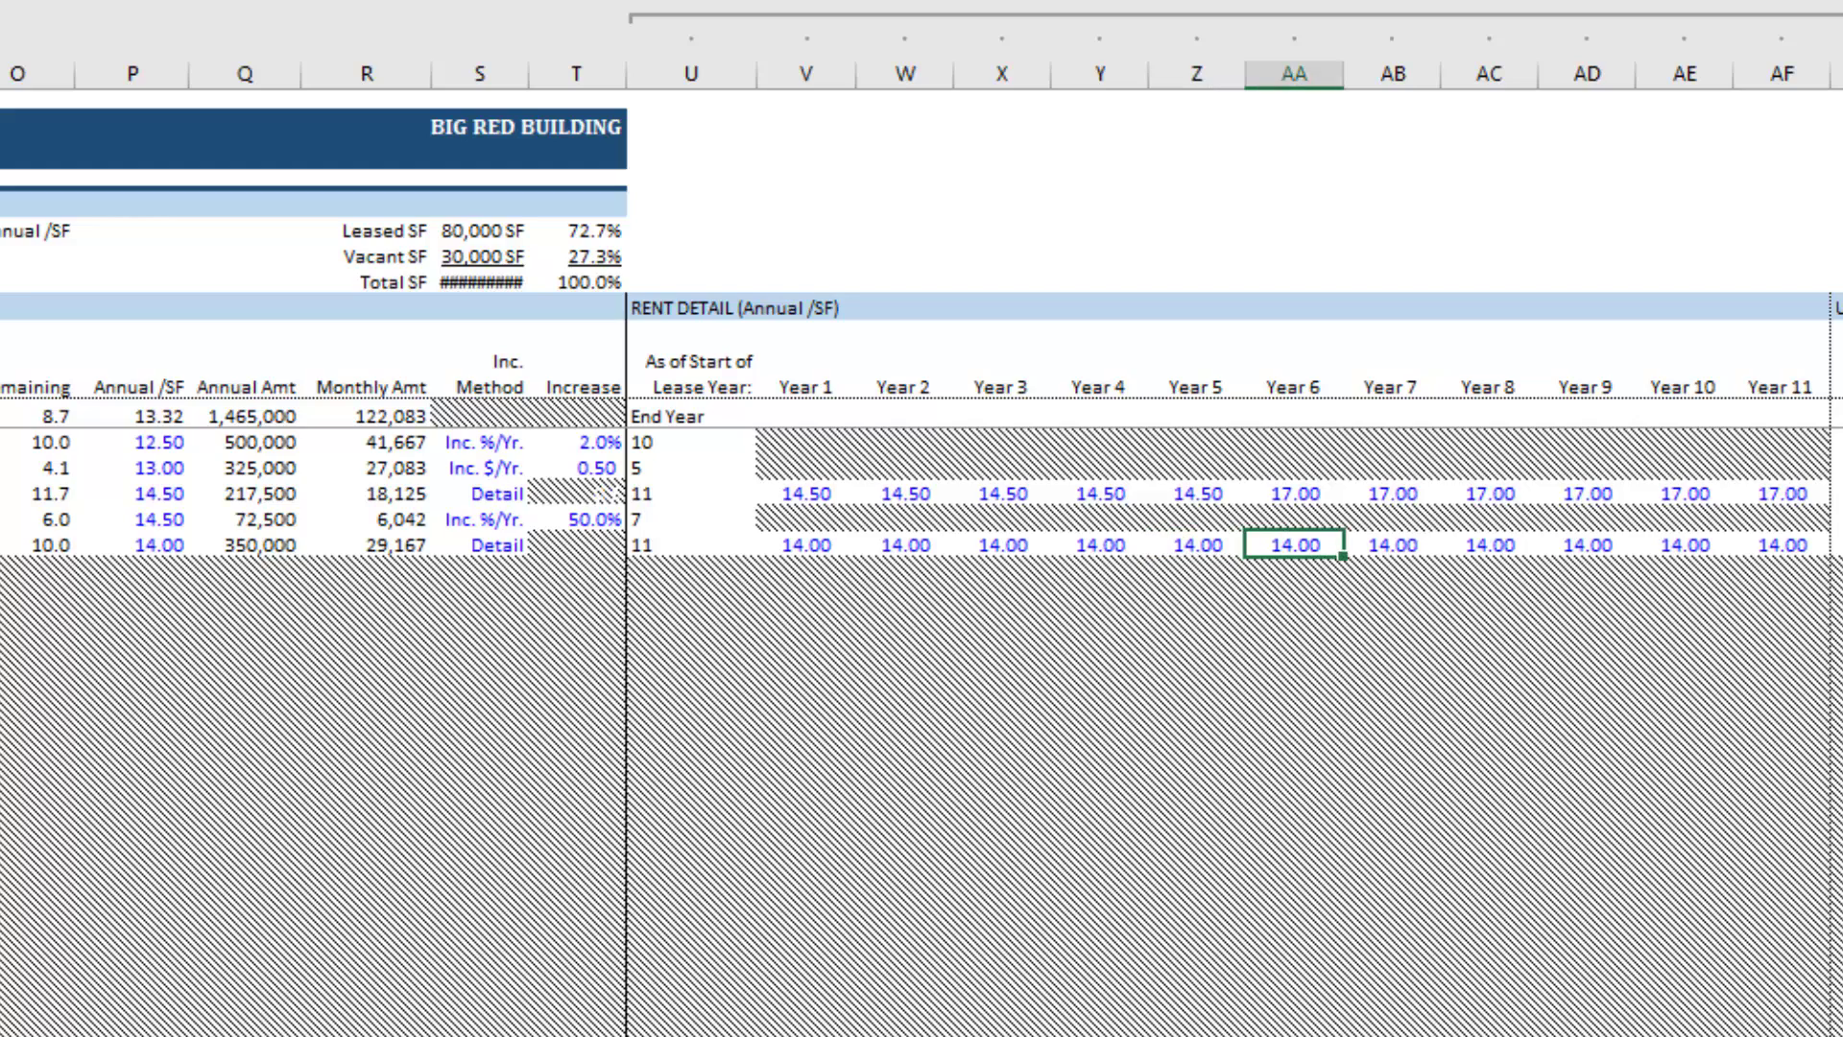
key(Left)
key(Left)
key(Left)
key(Left)
key(Left)
key(Right)
key(Right)
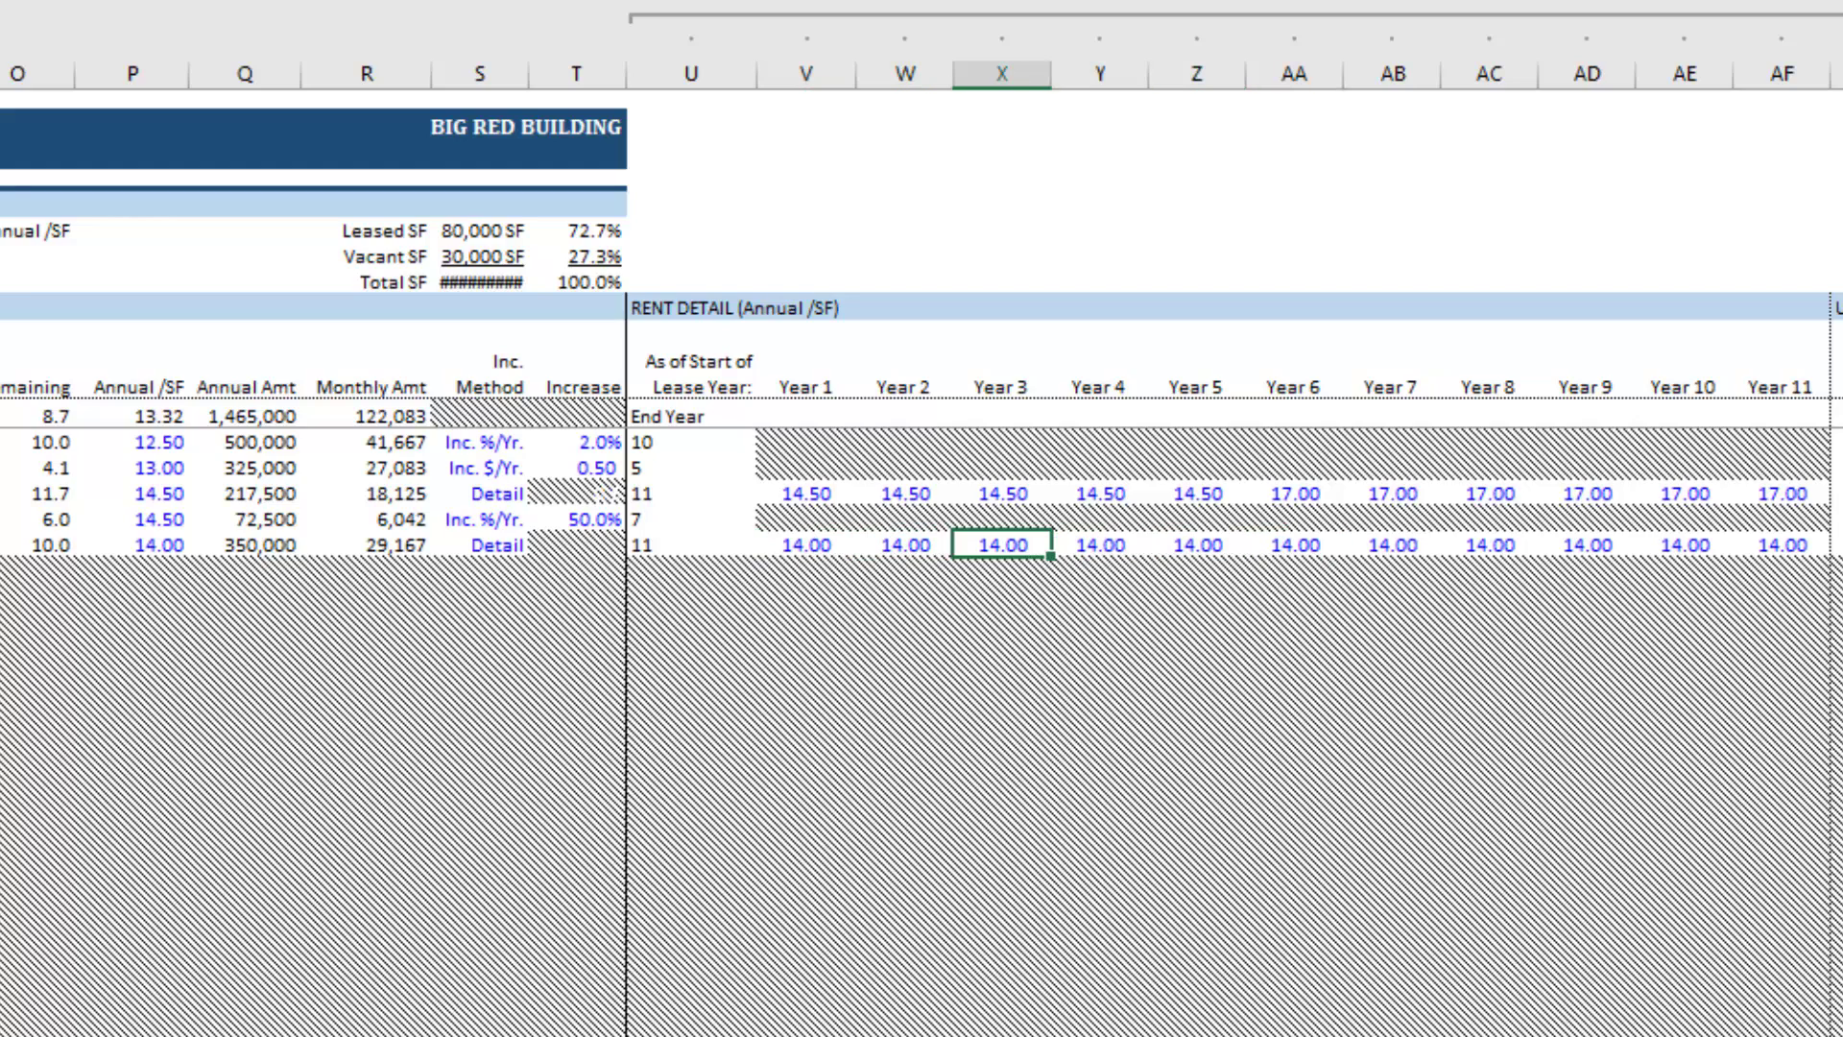
- Set the fifth tenant's Year 6 rent to 16.50 per SF in the Rent Detail section
key(Right)
key(Right)
key(Right)
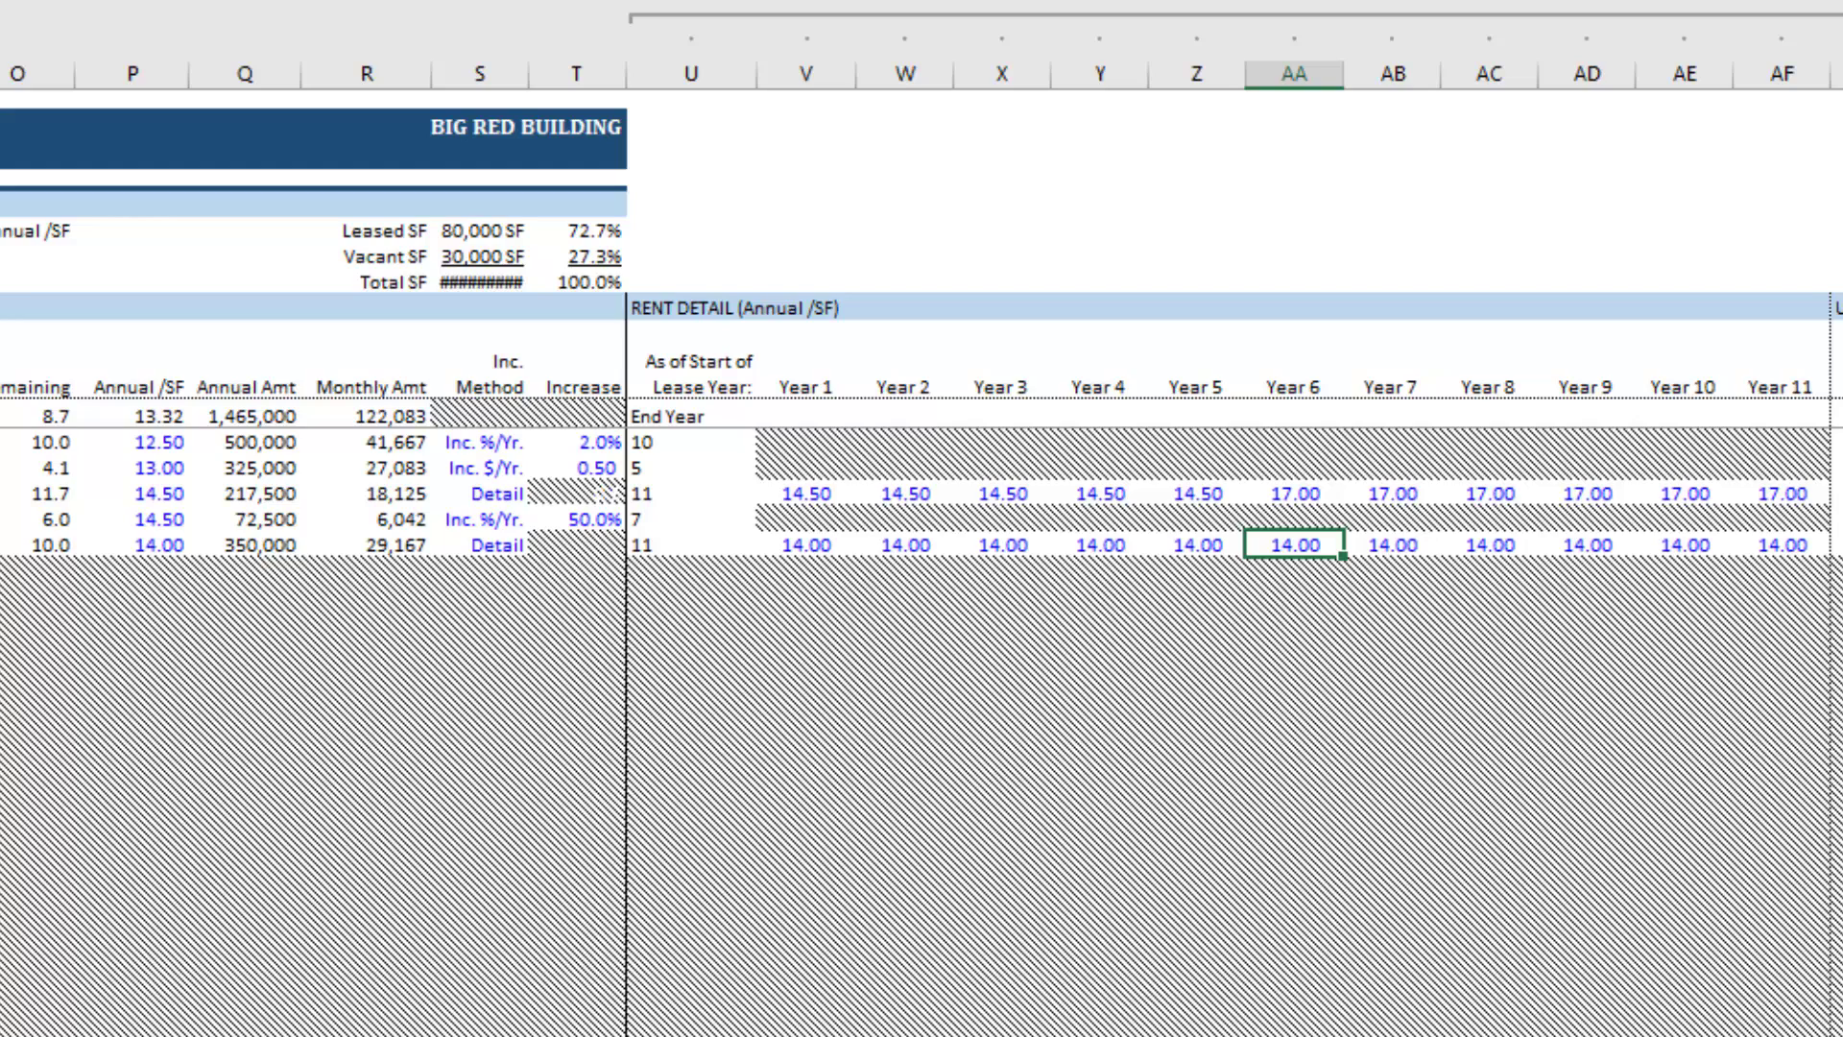
text(16.5)
key(Tab)
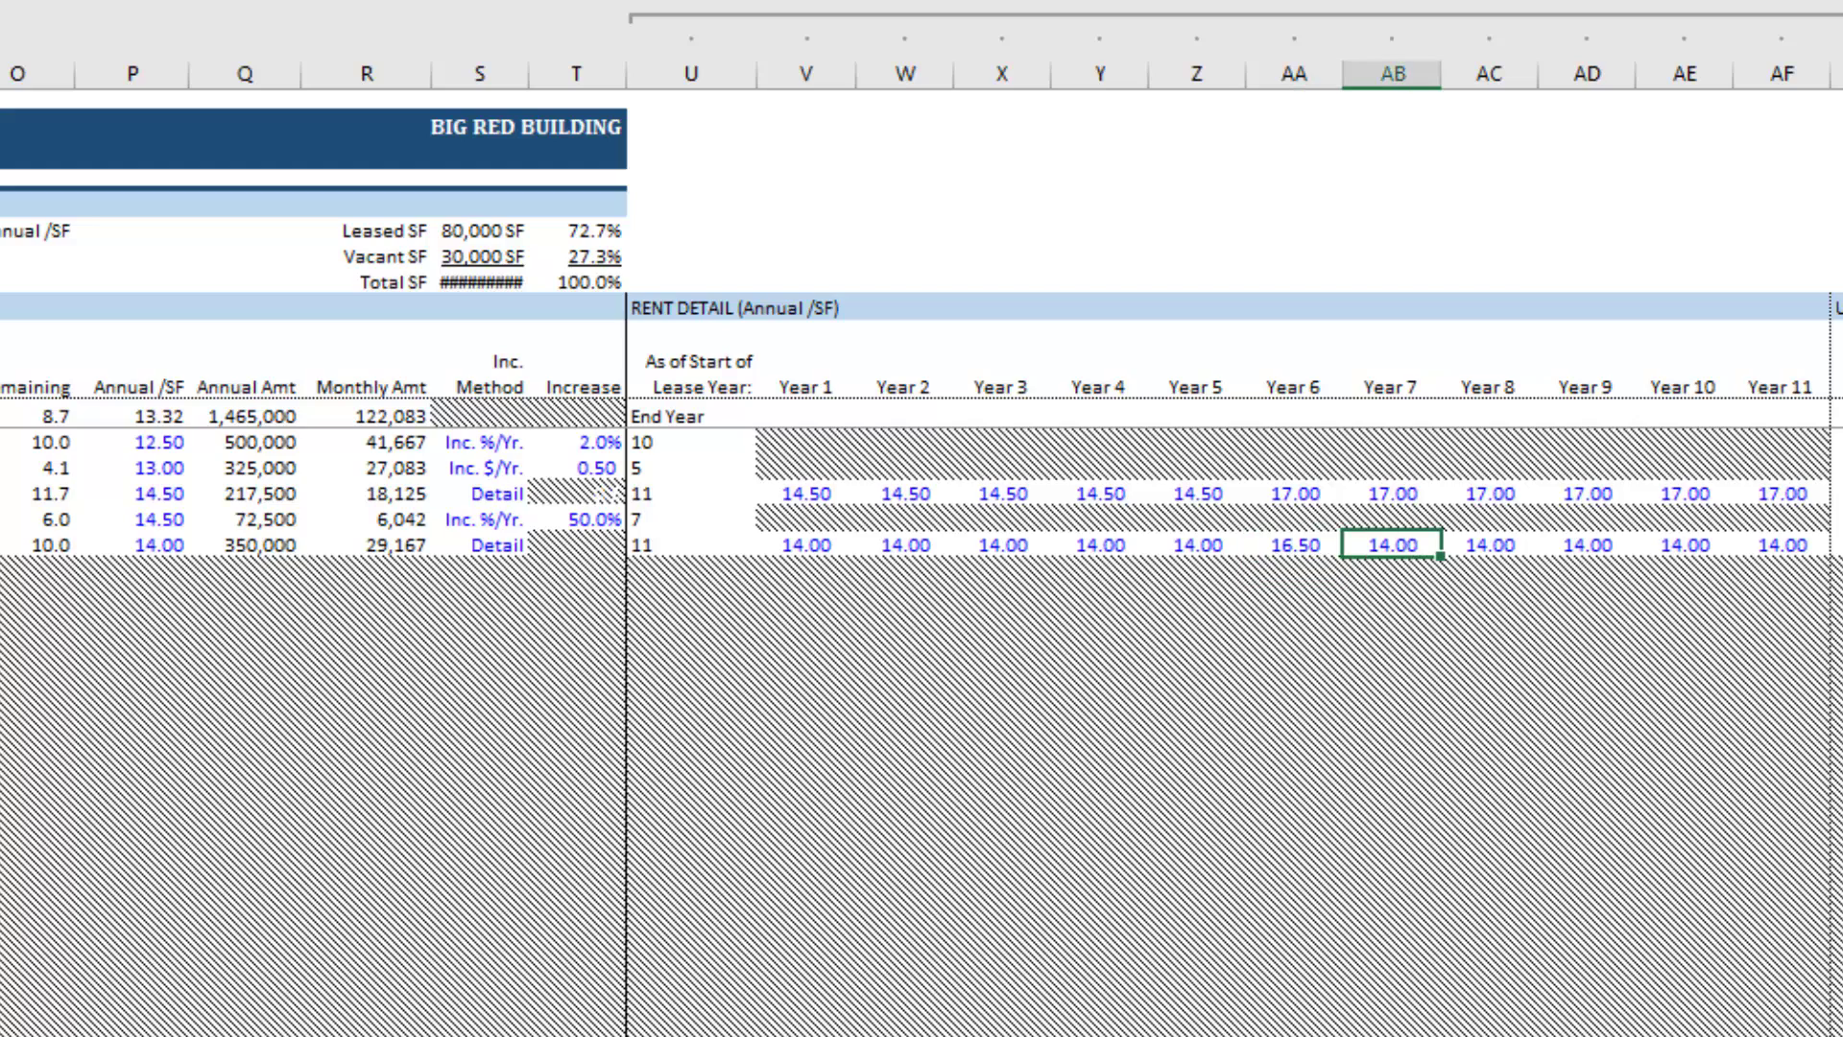
- Copy the fifth tenant's Year 6 rent across Years 7 to 11
key(Left)
key(ctrl+c)
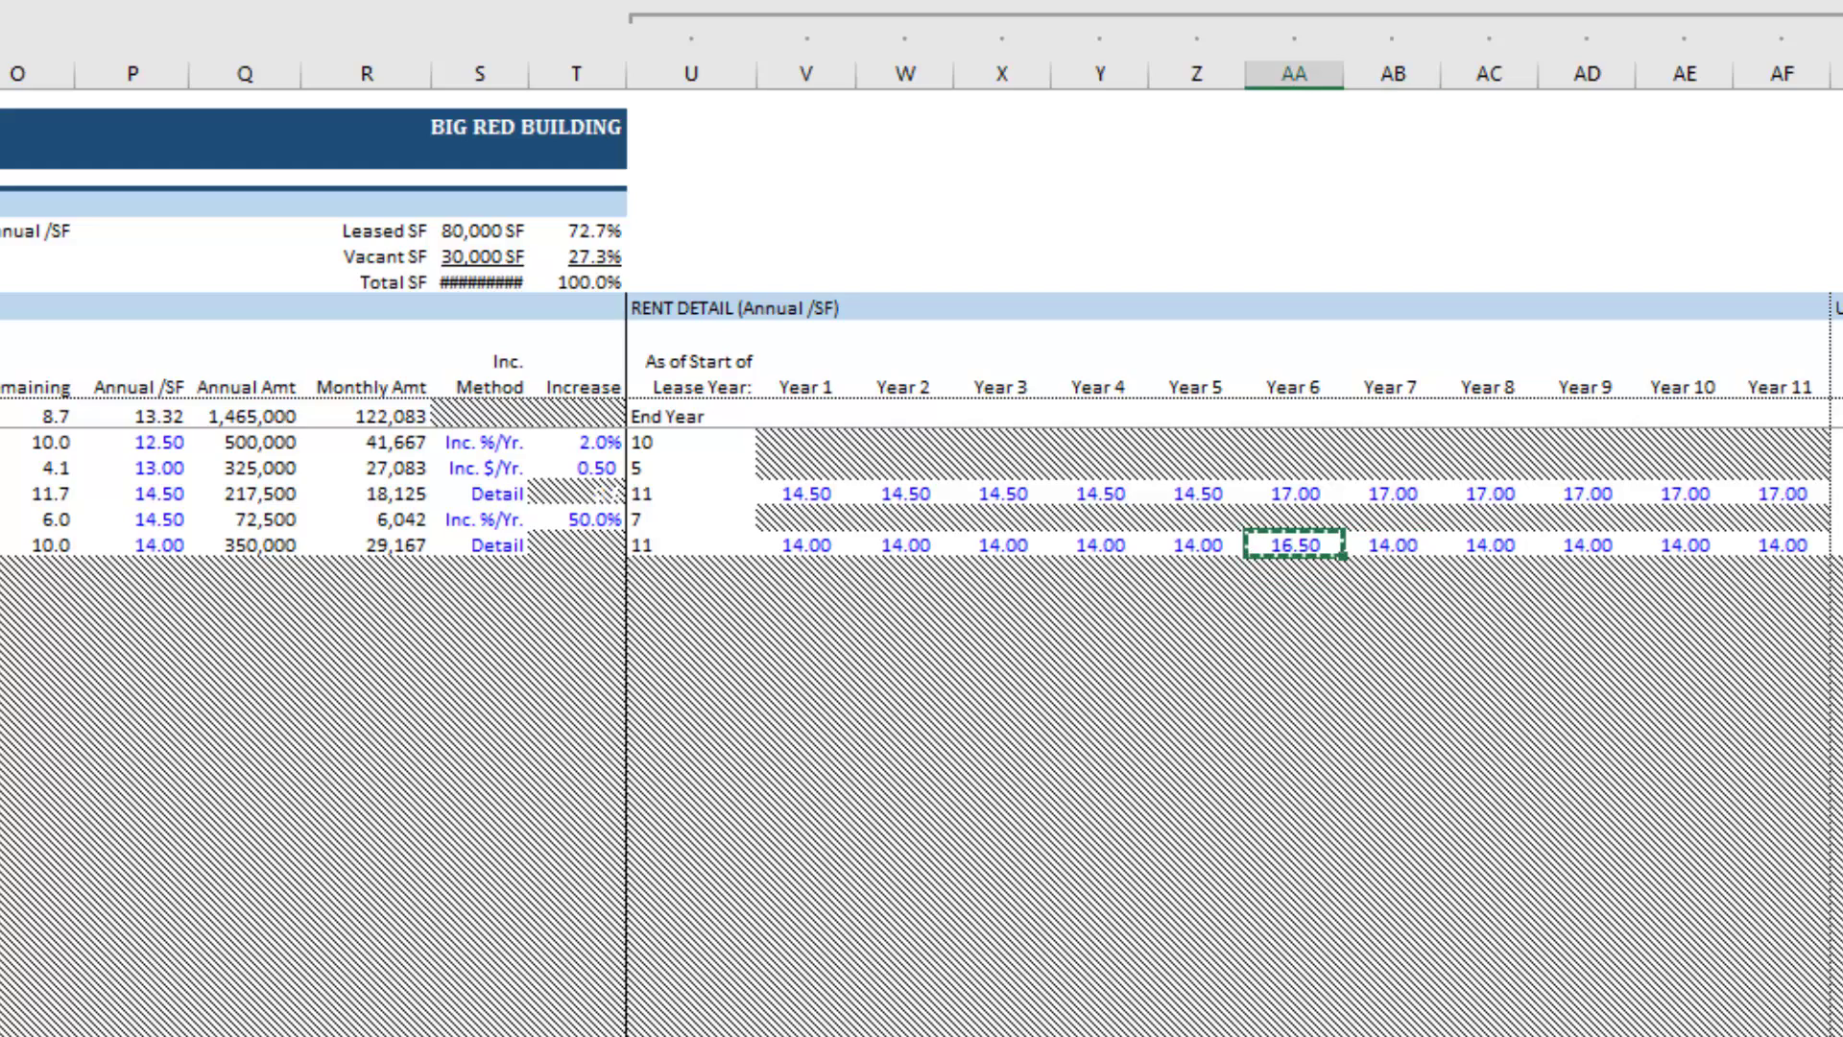
key(shift+Right)
key(shift+Right)
key(shift+Right)
key(shift+Right)
key(shift+Right)
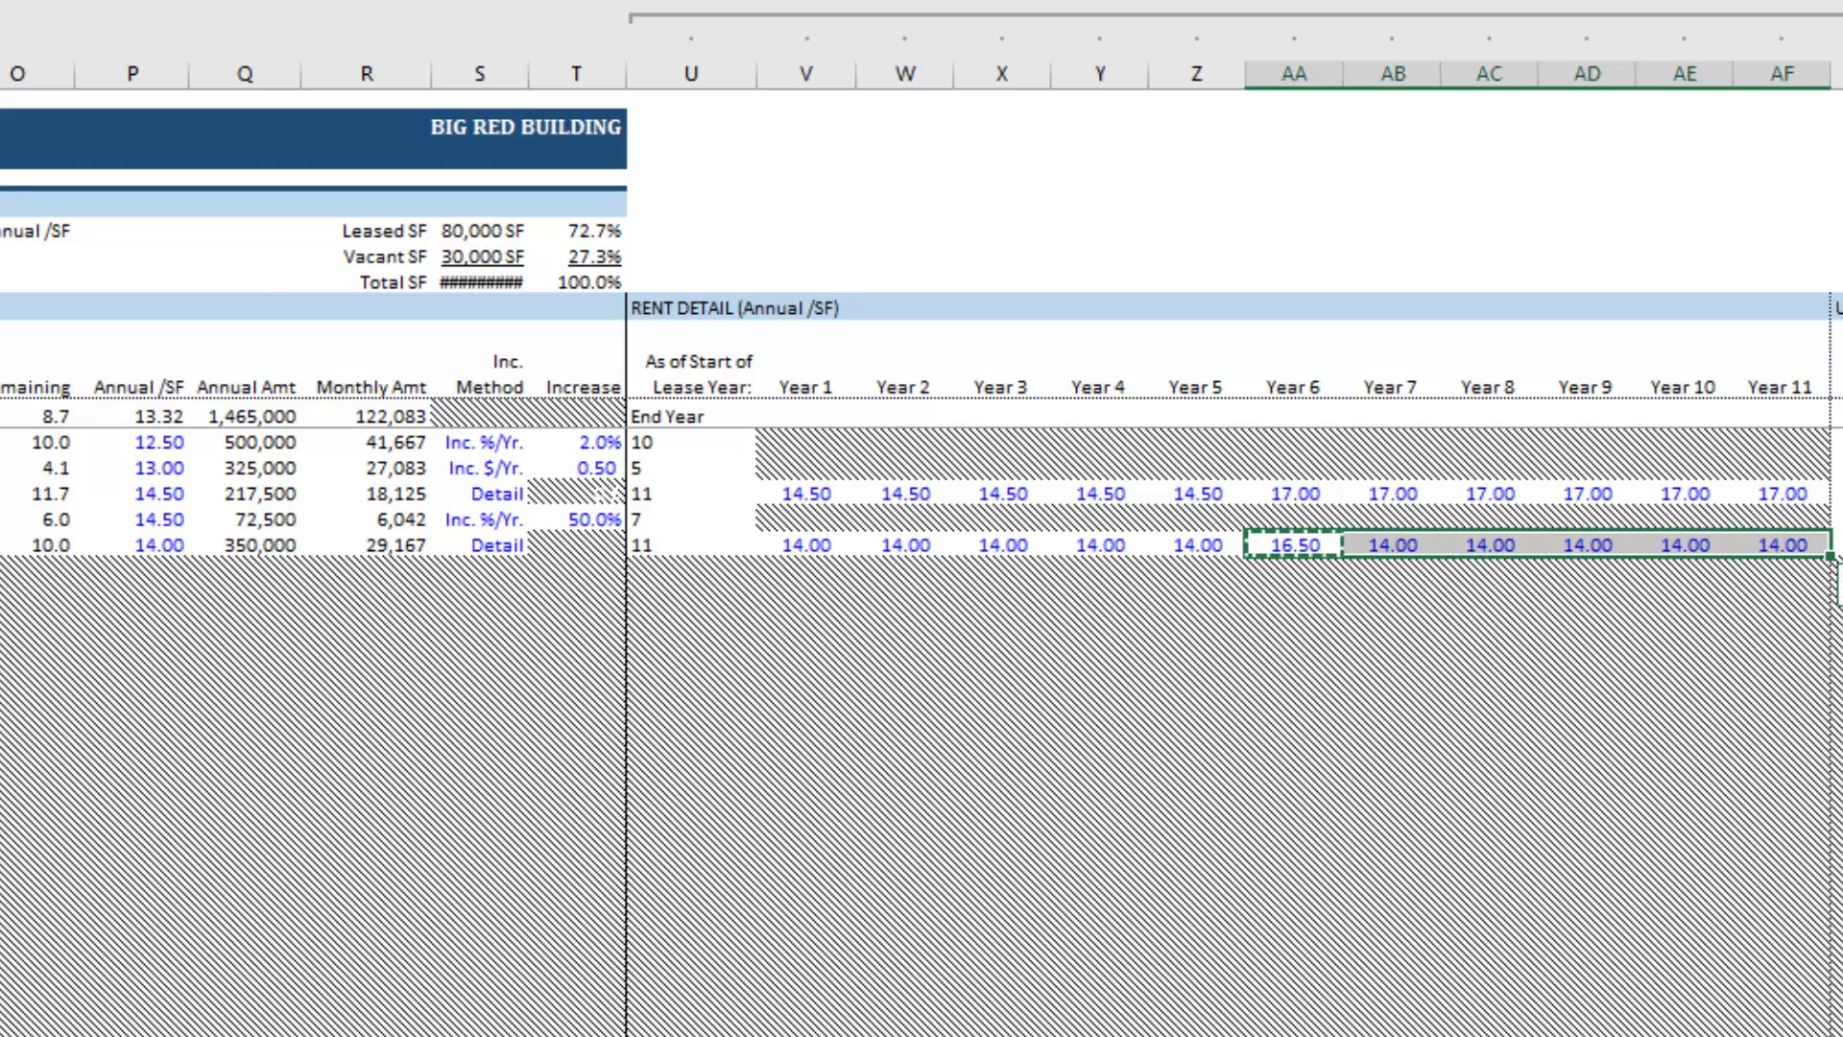
key(ctrl+v)
key(Escape)
click(1294, 544)
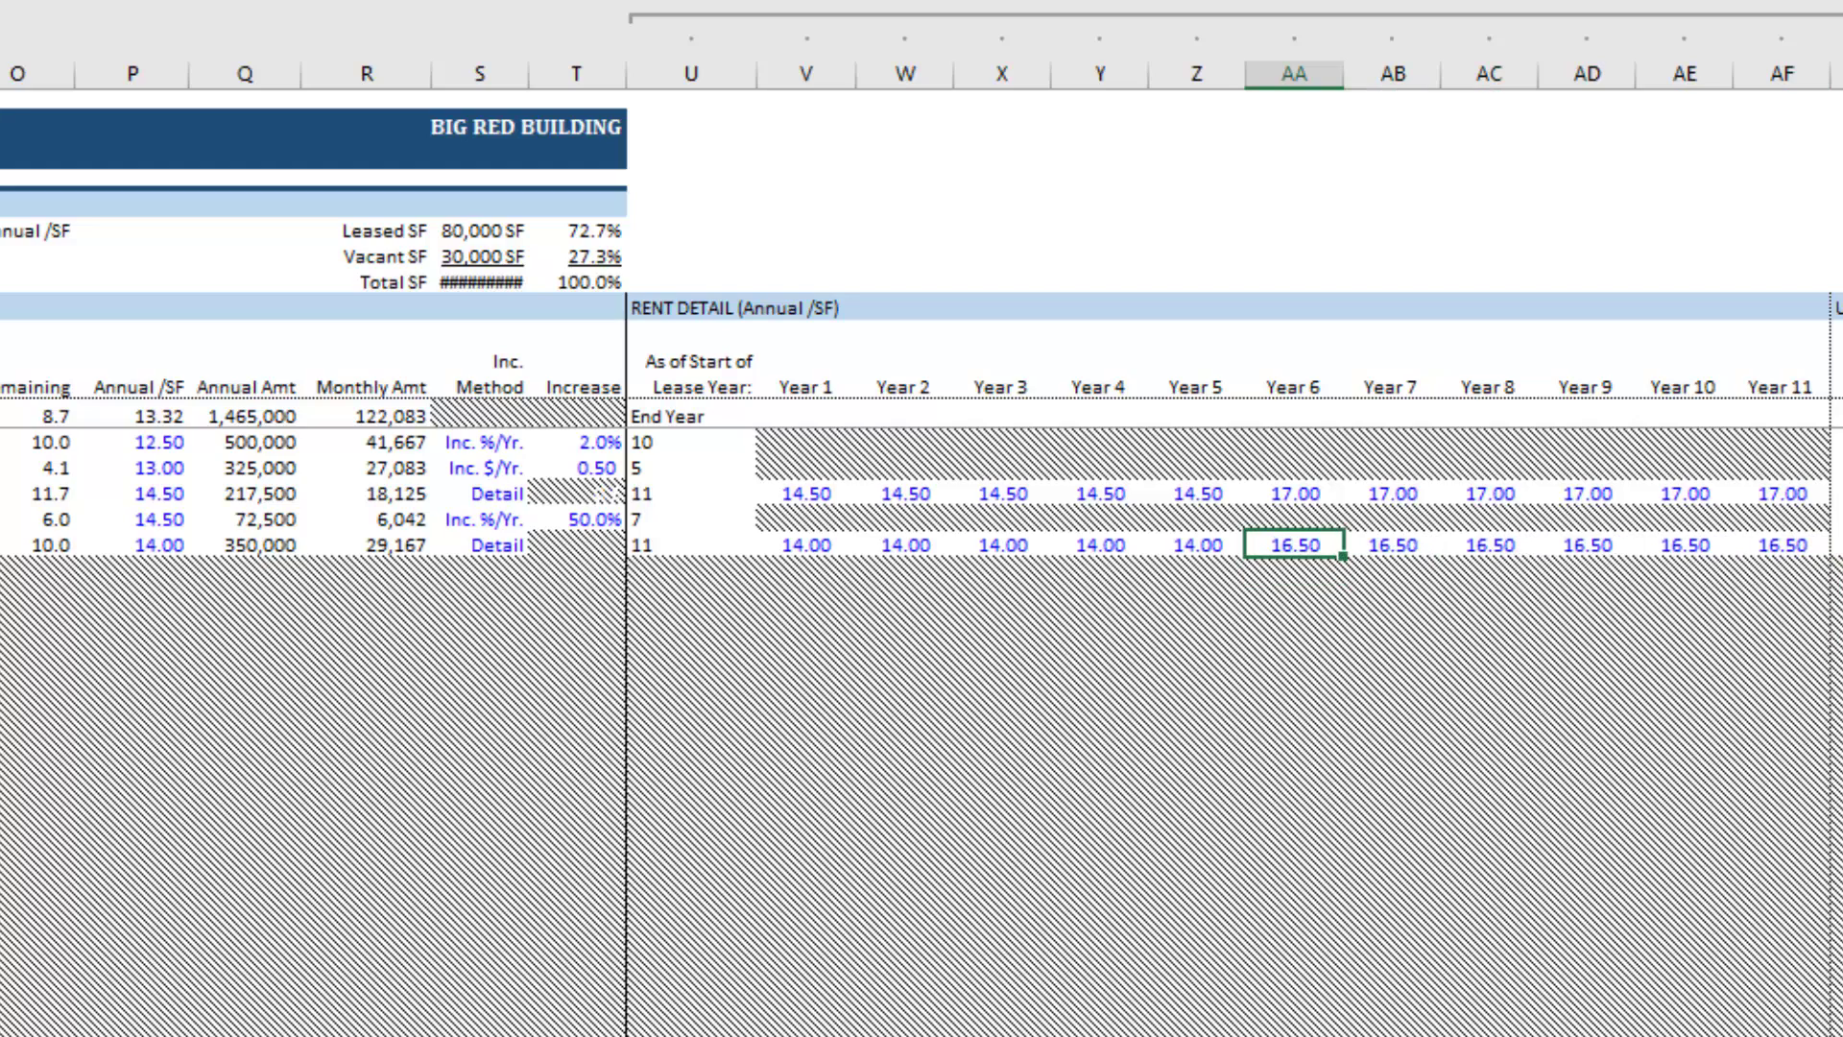
- Review the fifth tenant's Year 5 and Year 6 rents and its increase method
click(1196, 545)
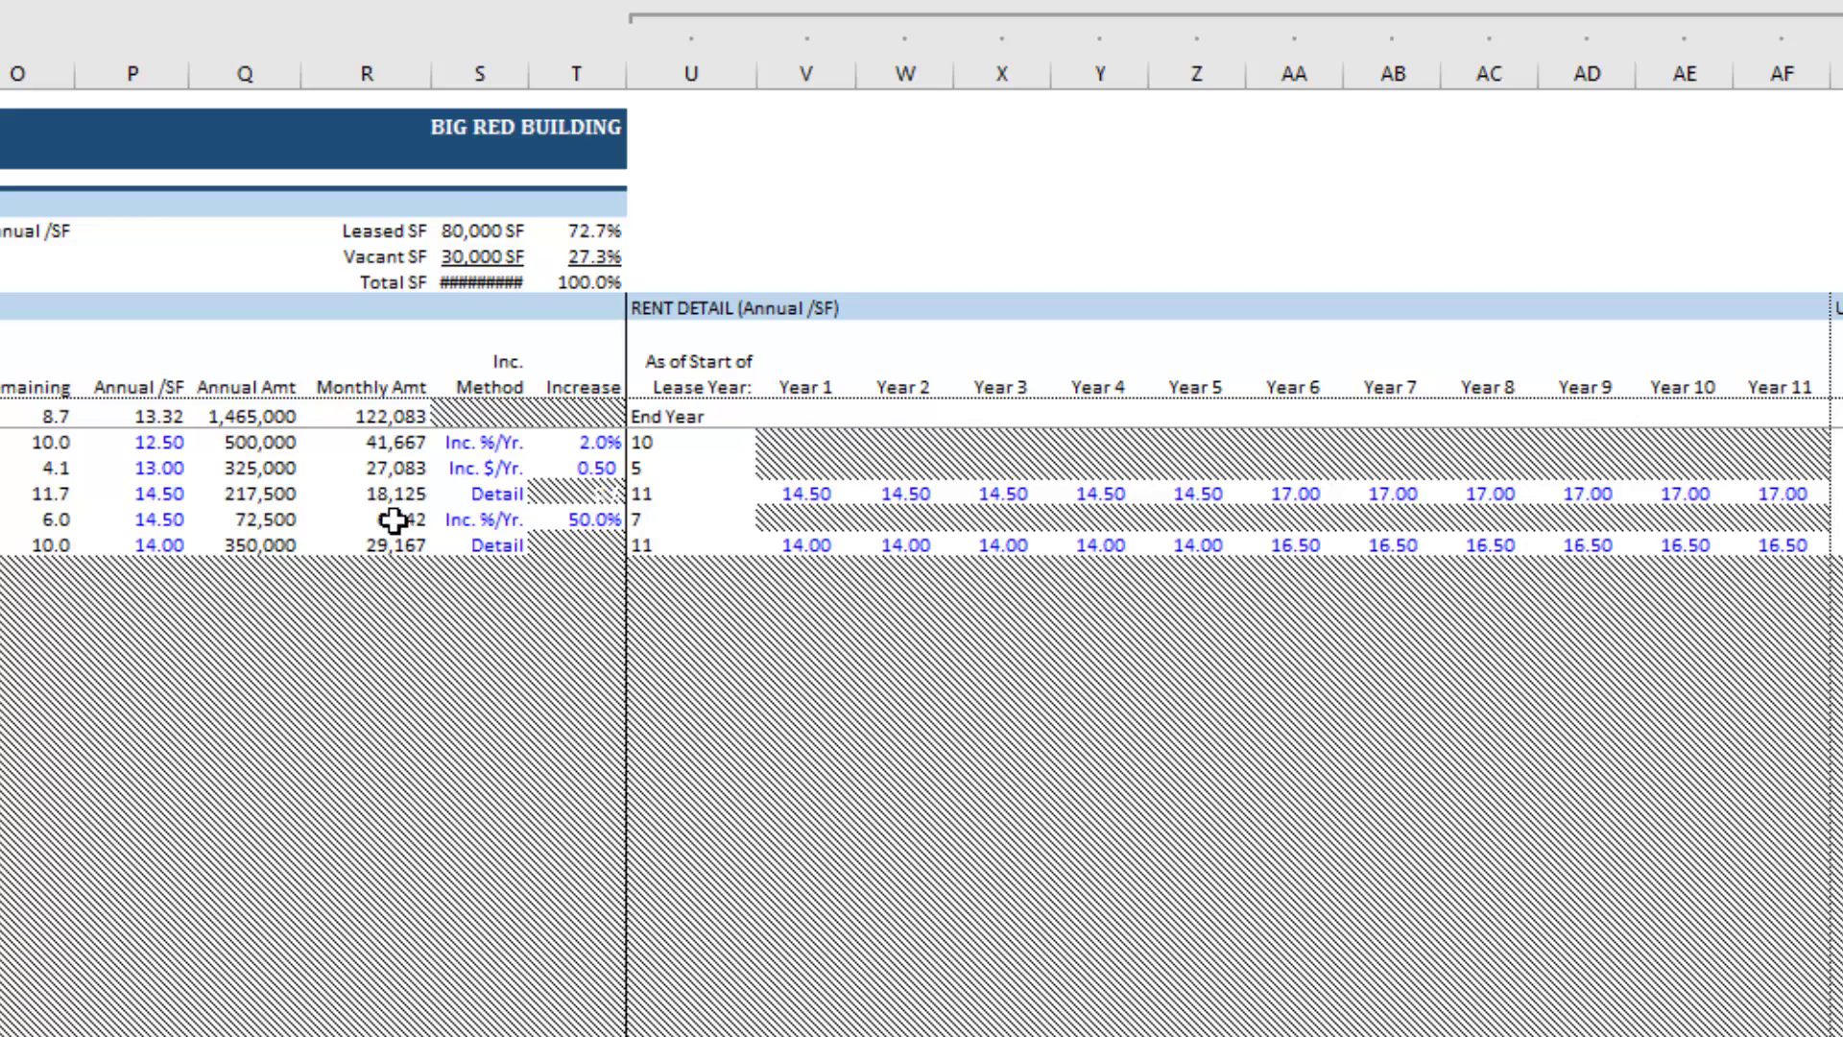
click(1296, 544)
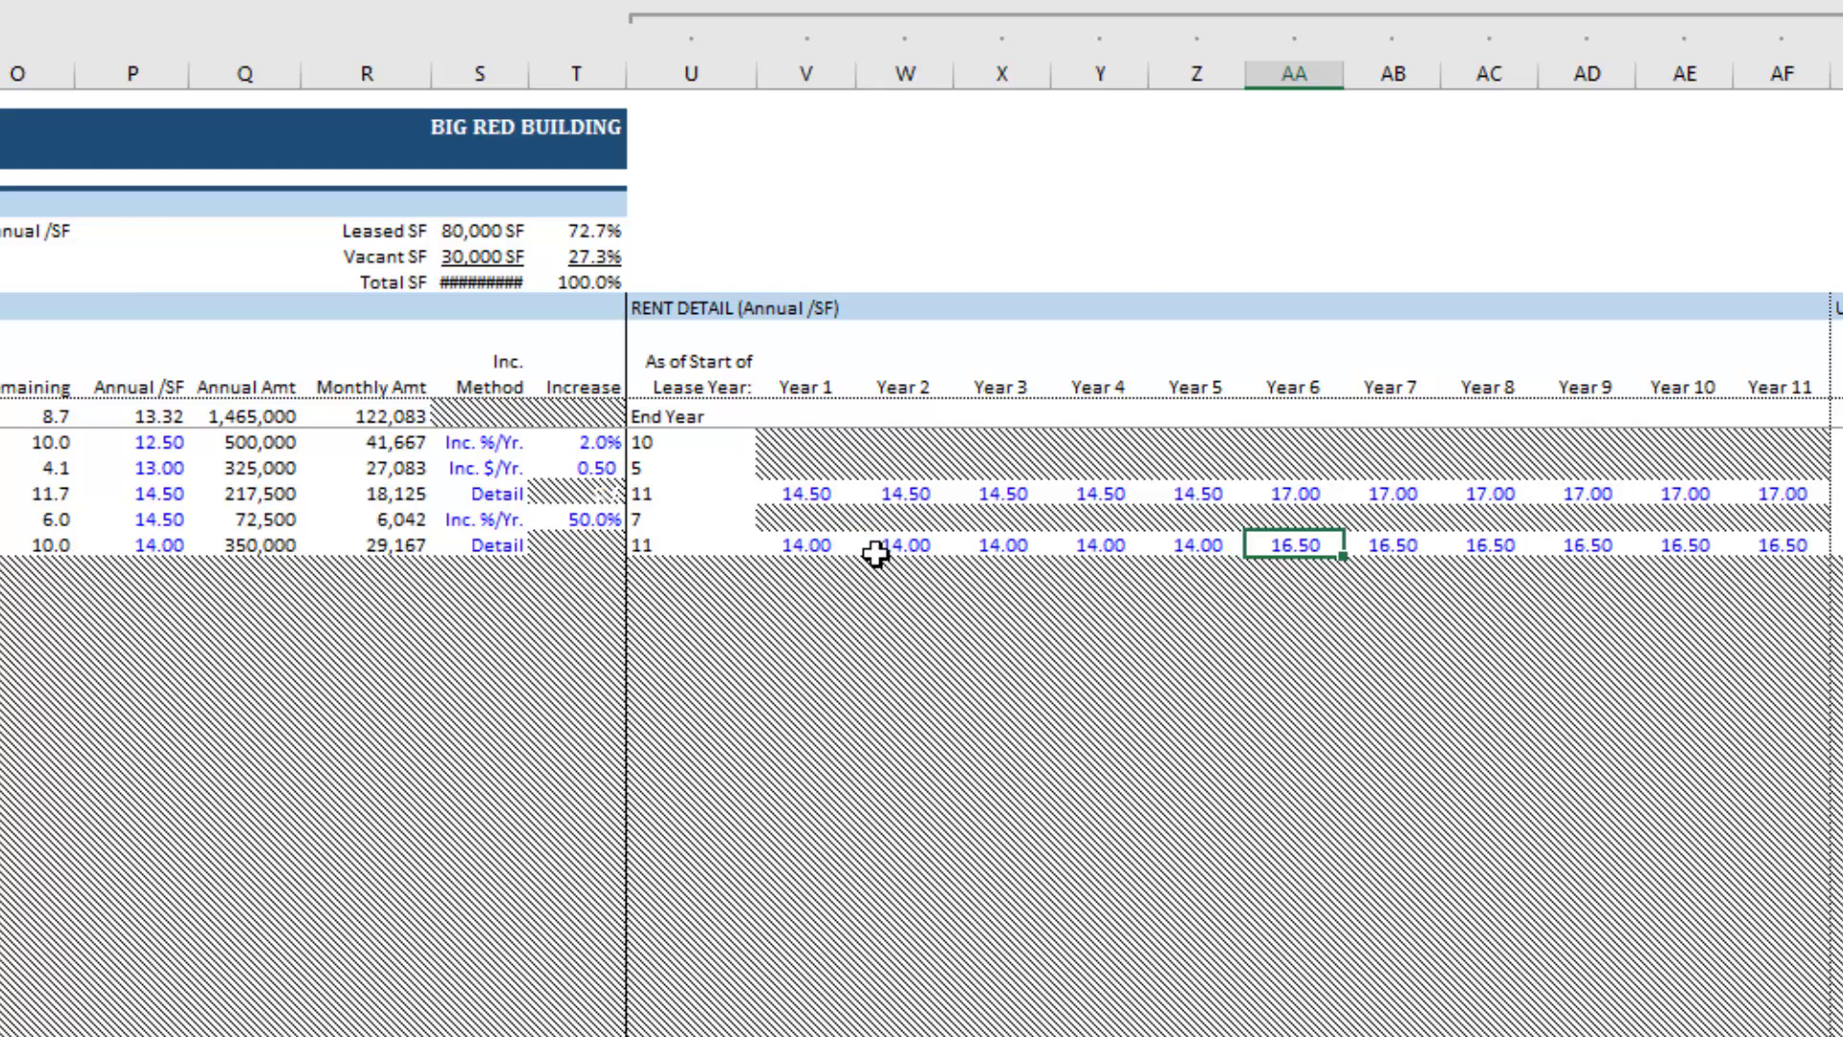
click(491, 544)
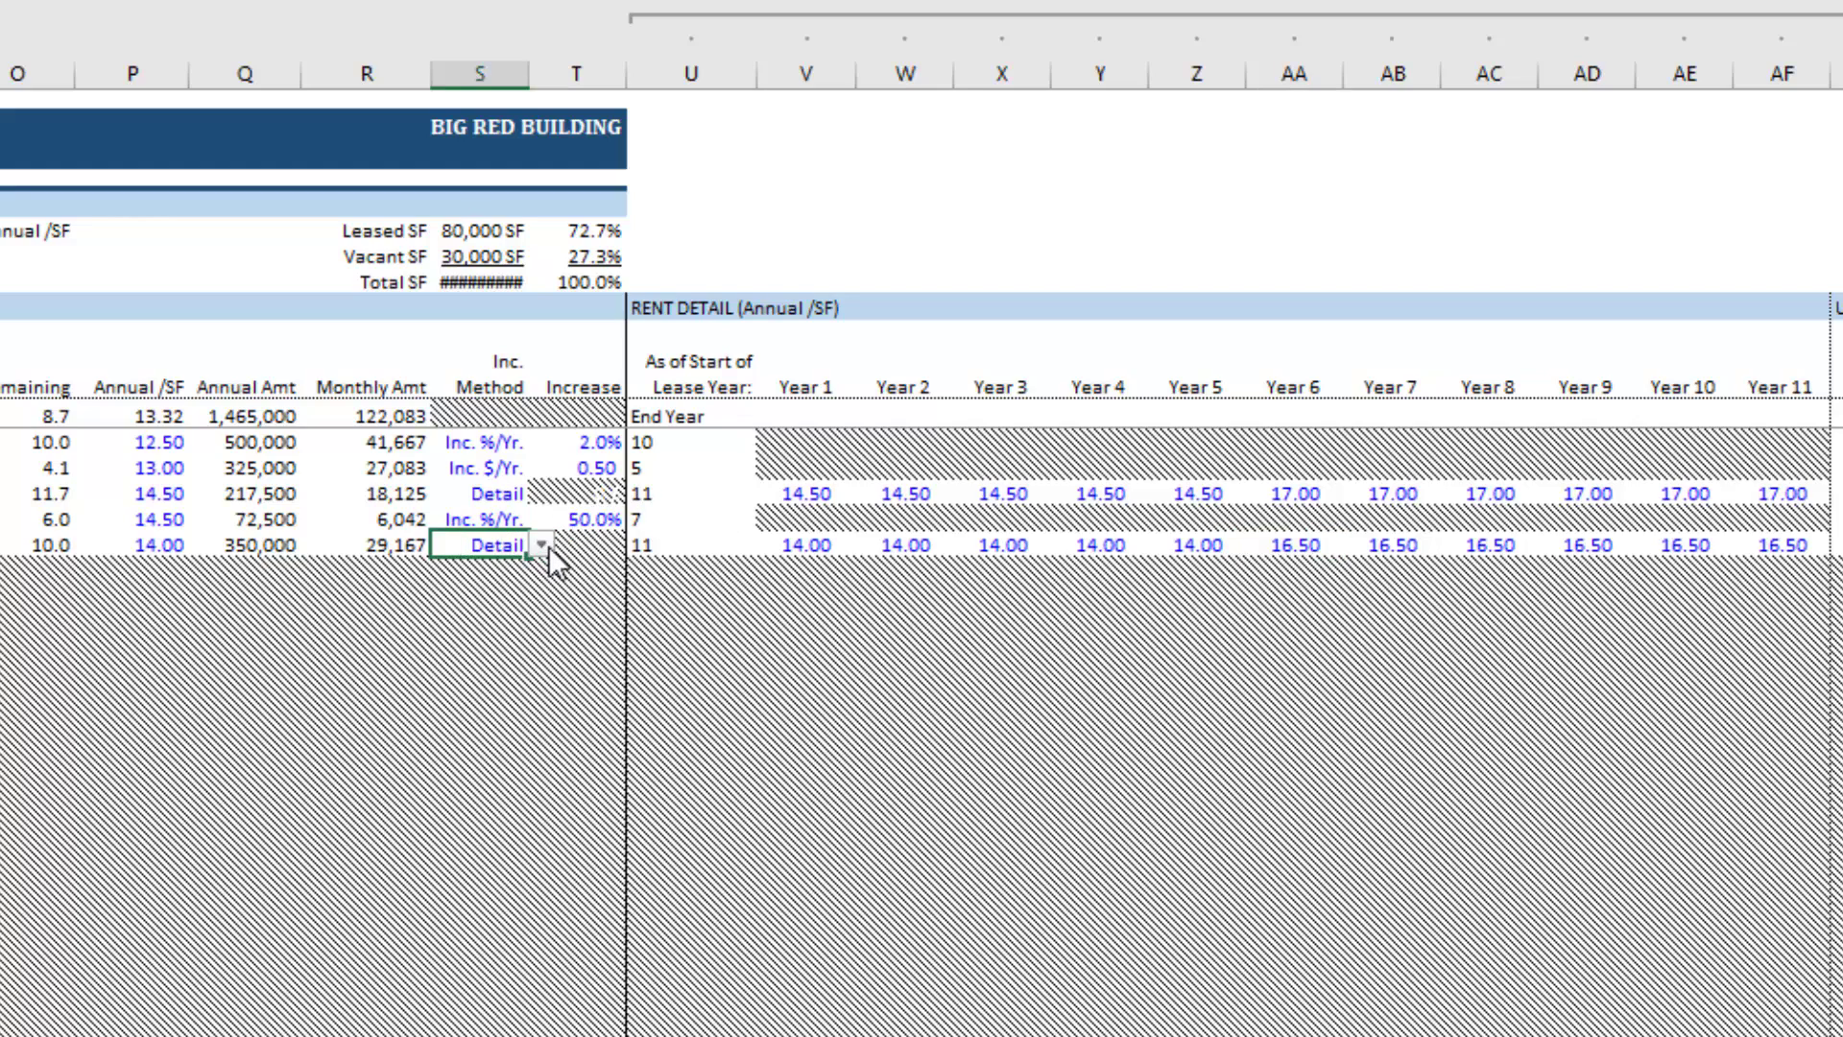
- Switch the fifth tenant's increase method to Inc. %/Yr. and back to Detail
click(542, 545)
click(515, 566)
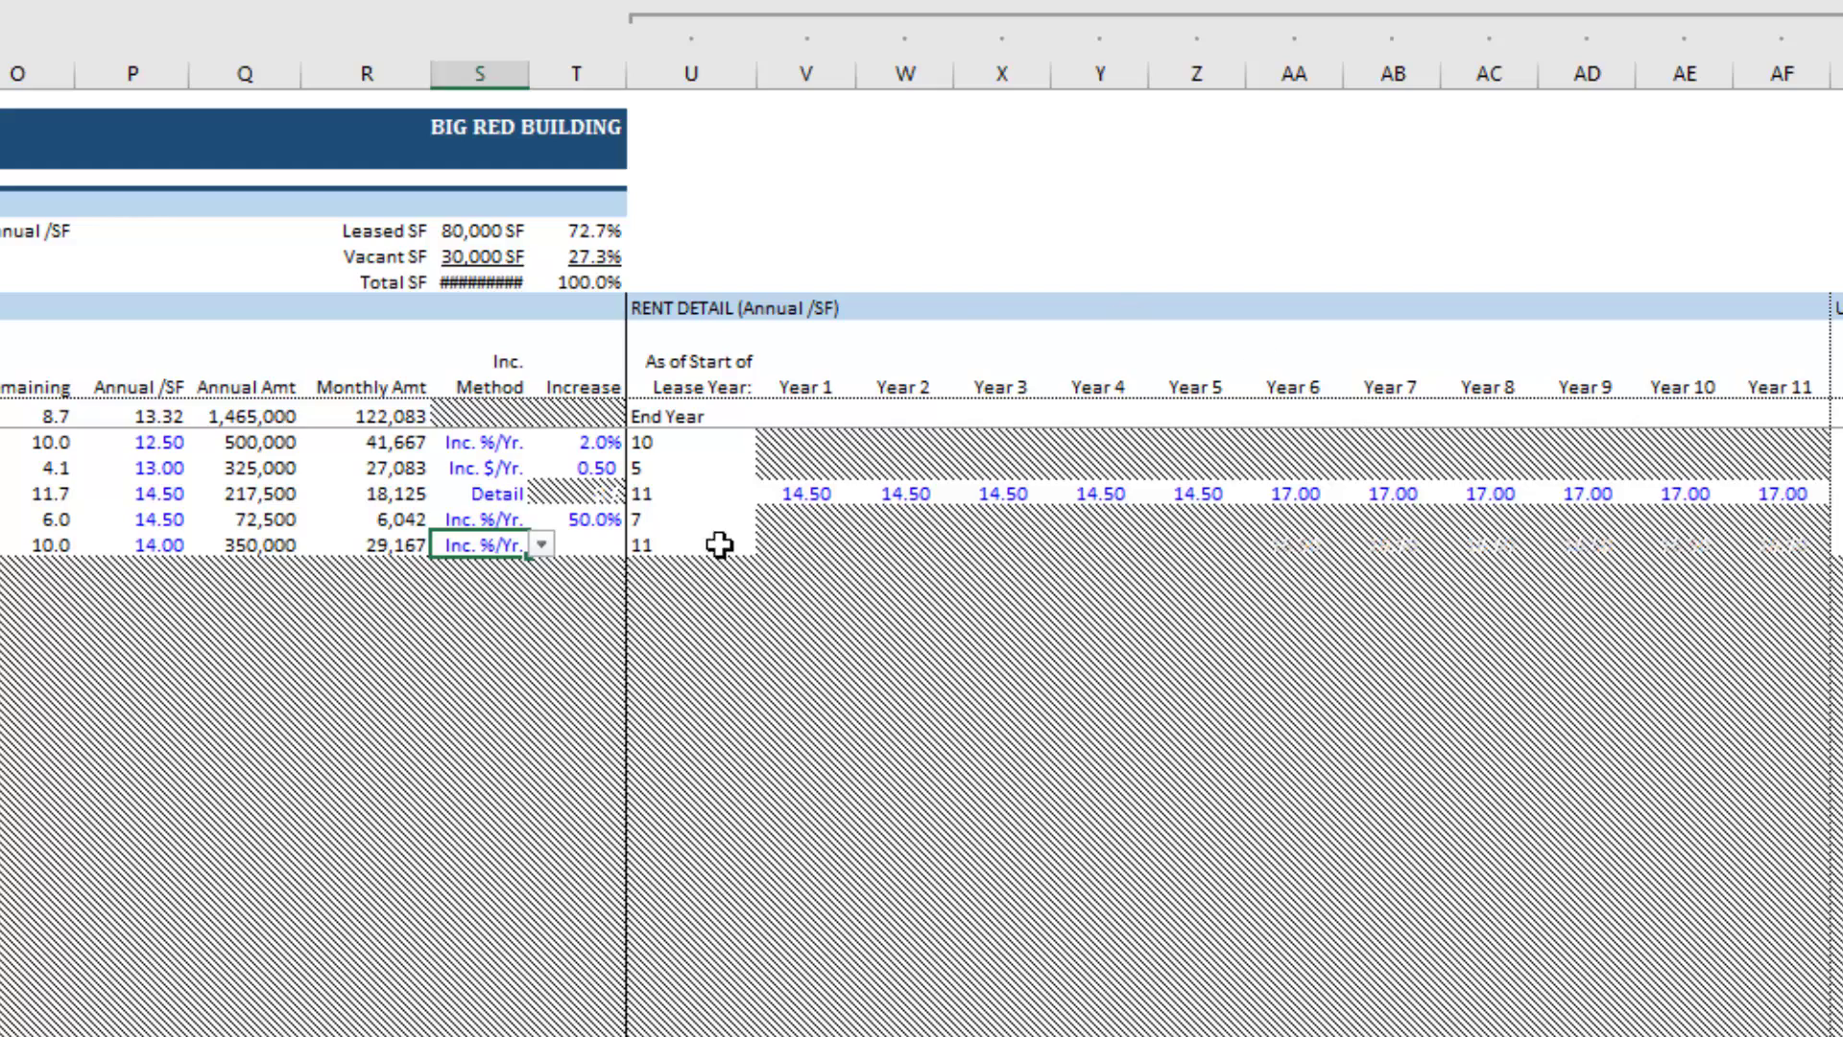
click(543, 546)
click(519, 605)
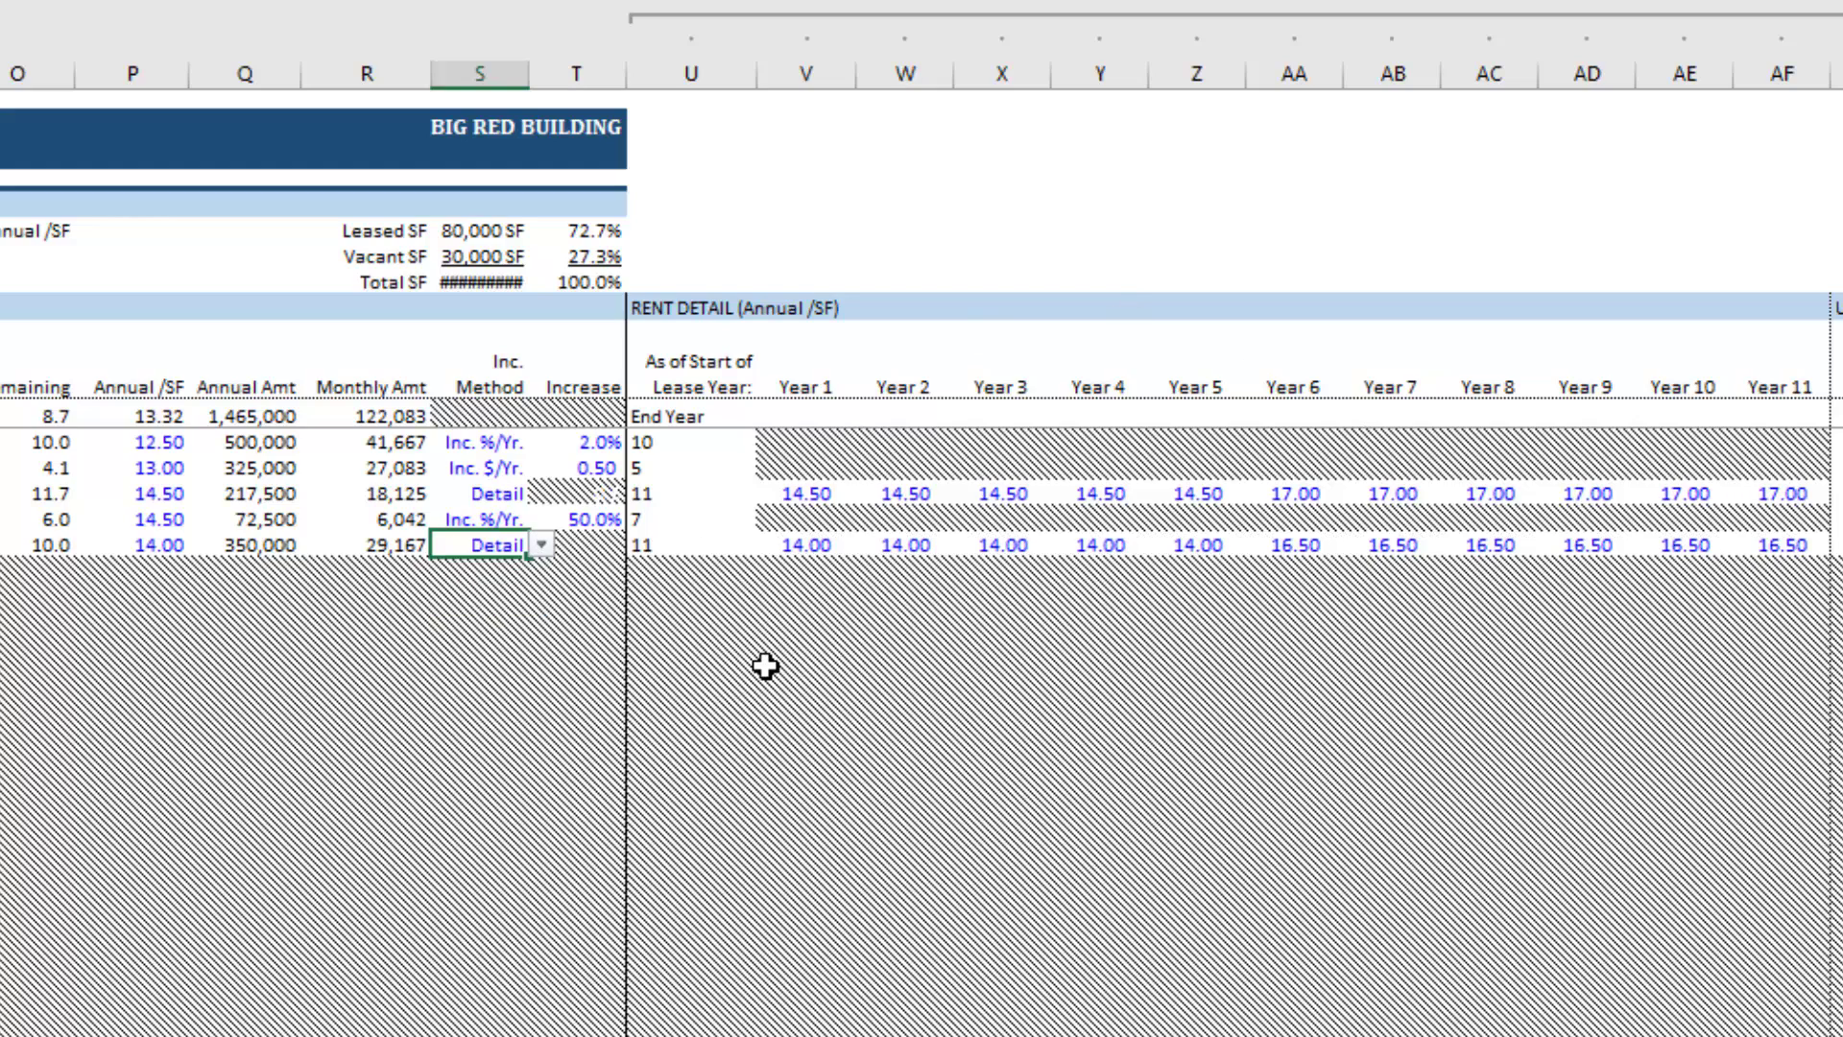
- Set the fifth tenant's unpaid TI amount, LC amount and concessions all to 0
key(Right)
key(Right)
key(Right)
key(Right)
key(Right)
key(Right)
key(Right)
key(Right)
key(Right)
key(Right)
key(Right)
key(Right)
key(Right)
key(Right)
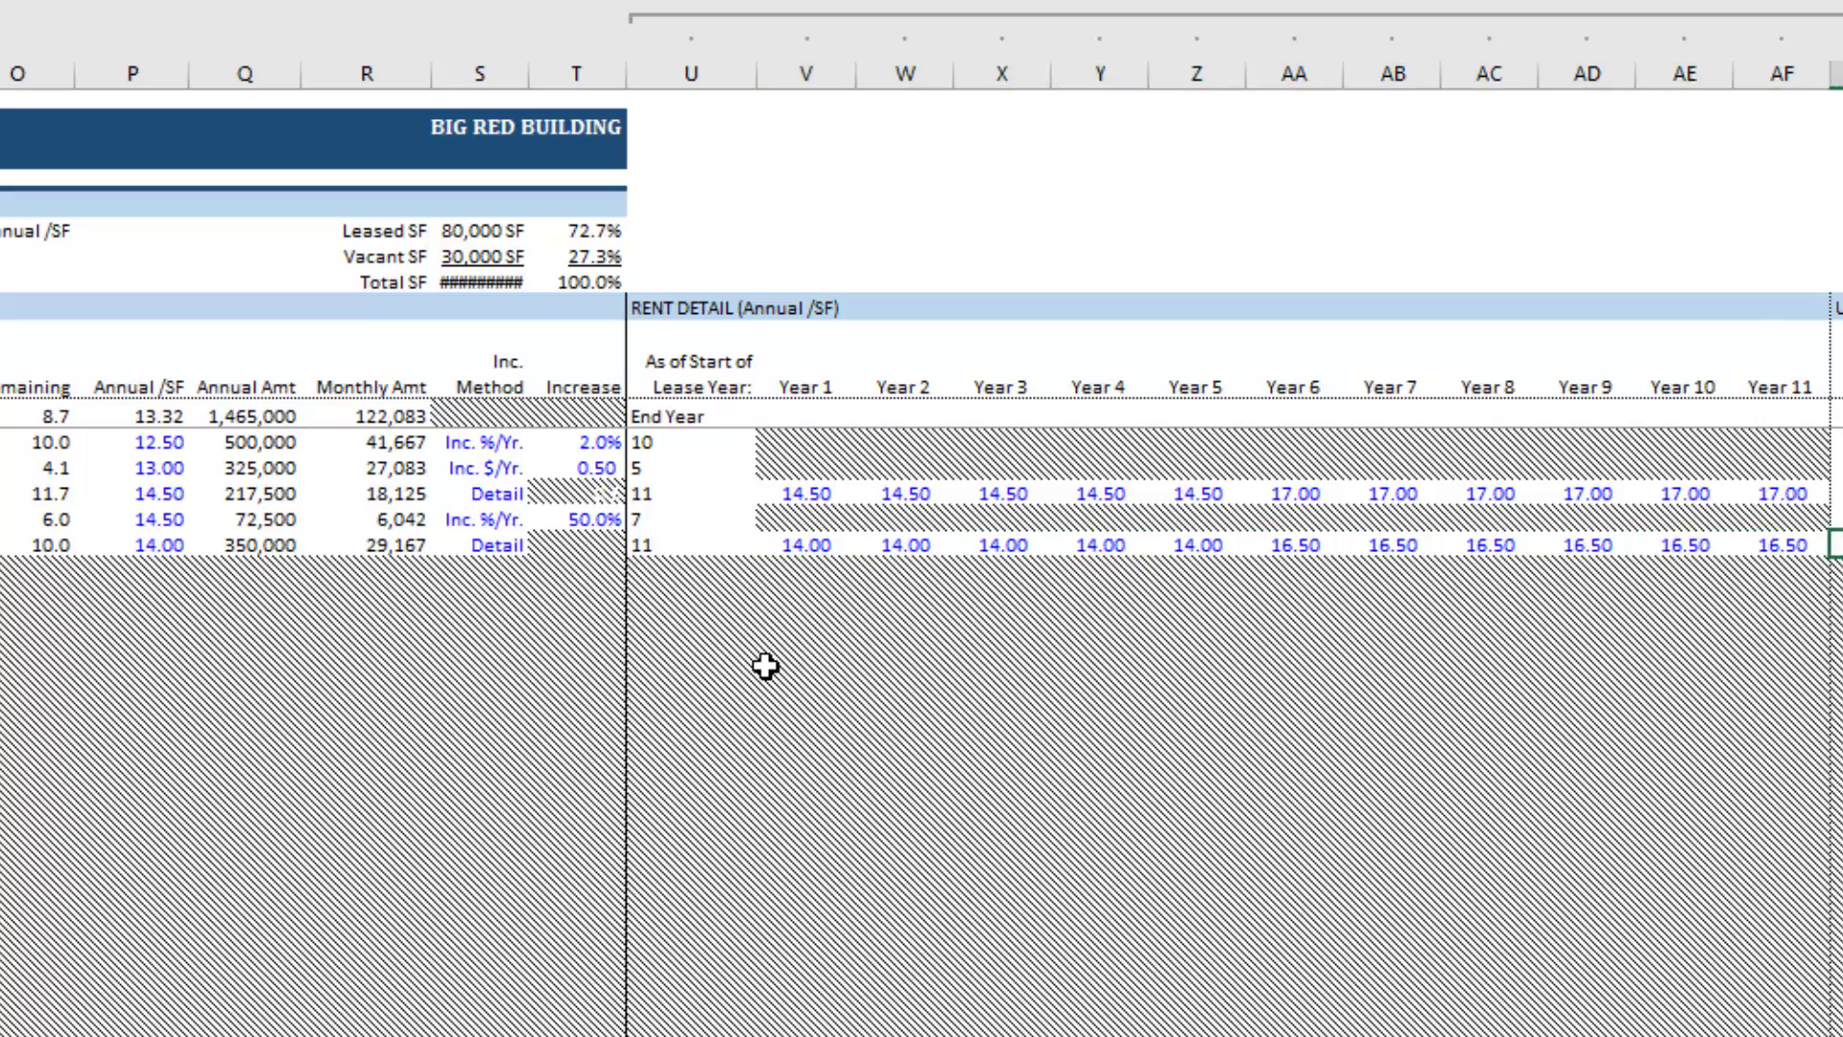
key(Right)
key(Right)
key(Right)
key(Right)
key(Right)
key(Right)
key(Right)
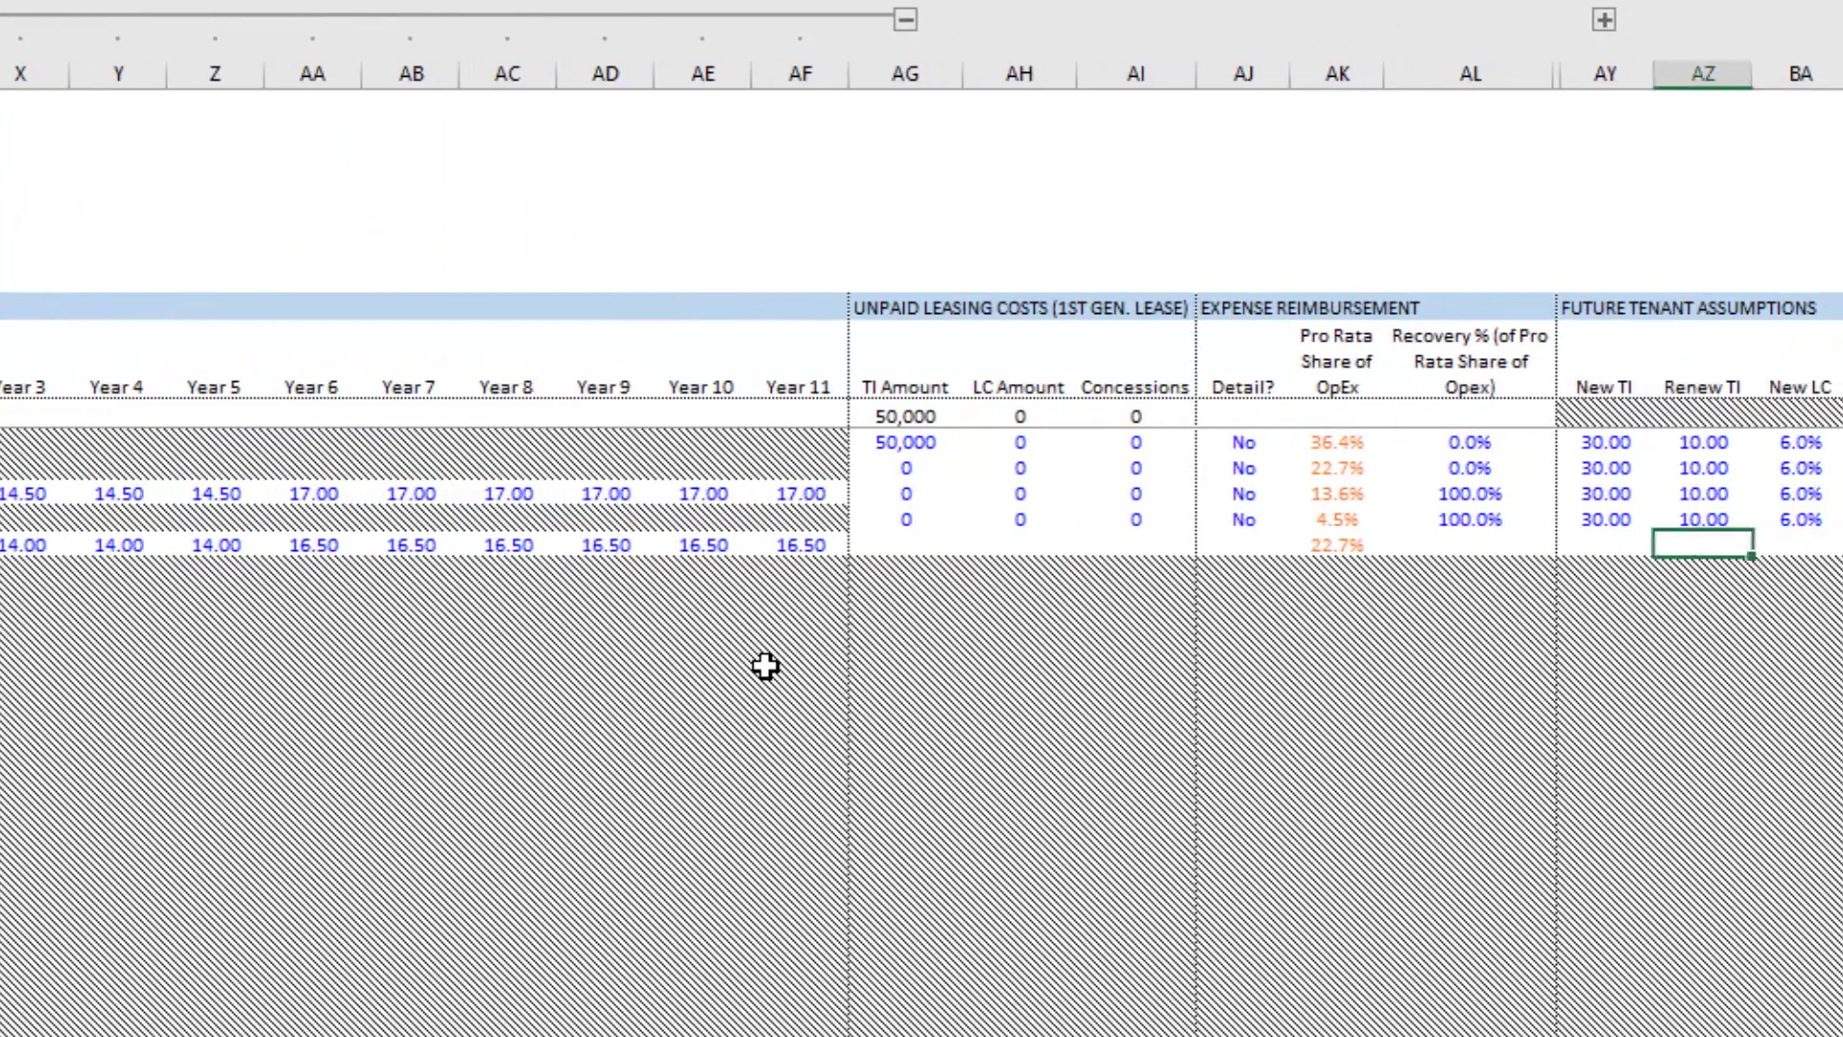
key(Left)
key(Left)
key(Left)
key(Left)
key(Left)
key(Left)
key(Left)
key(shift+Right)
key(shift+Right)
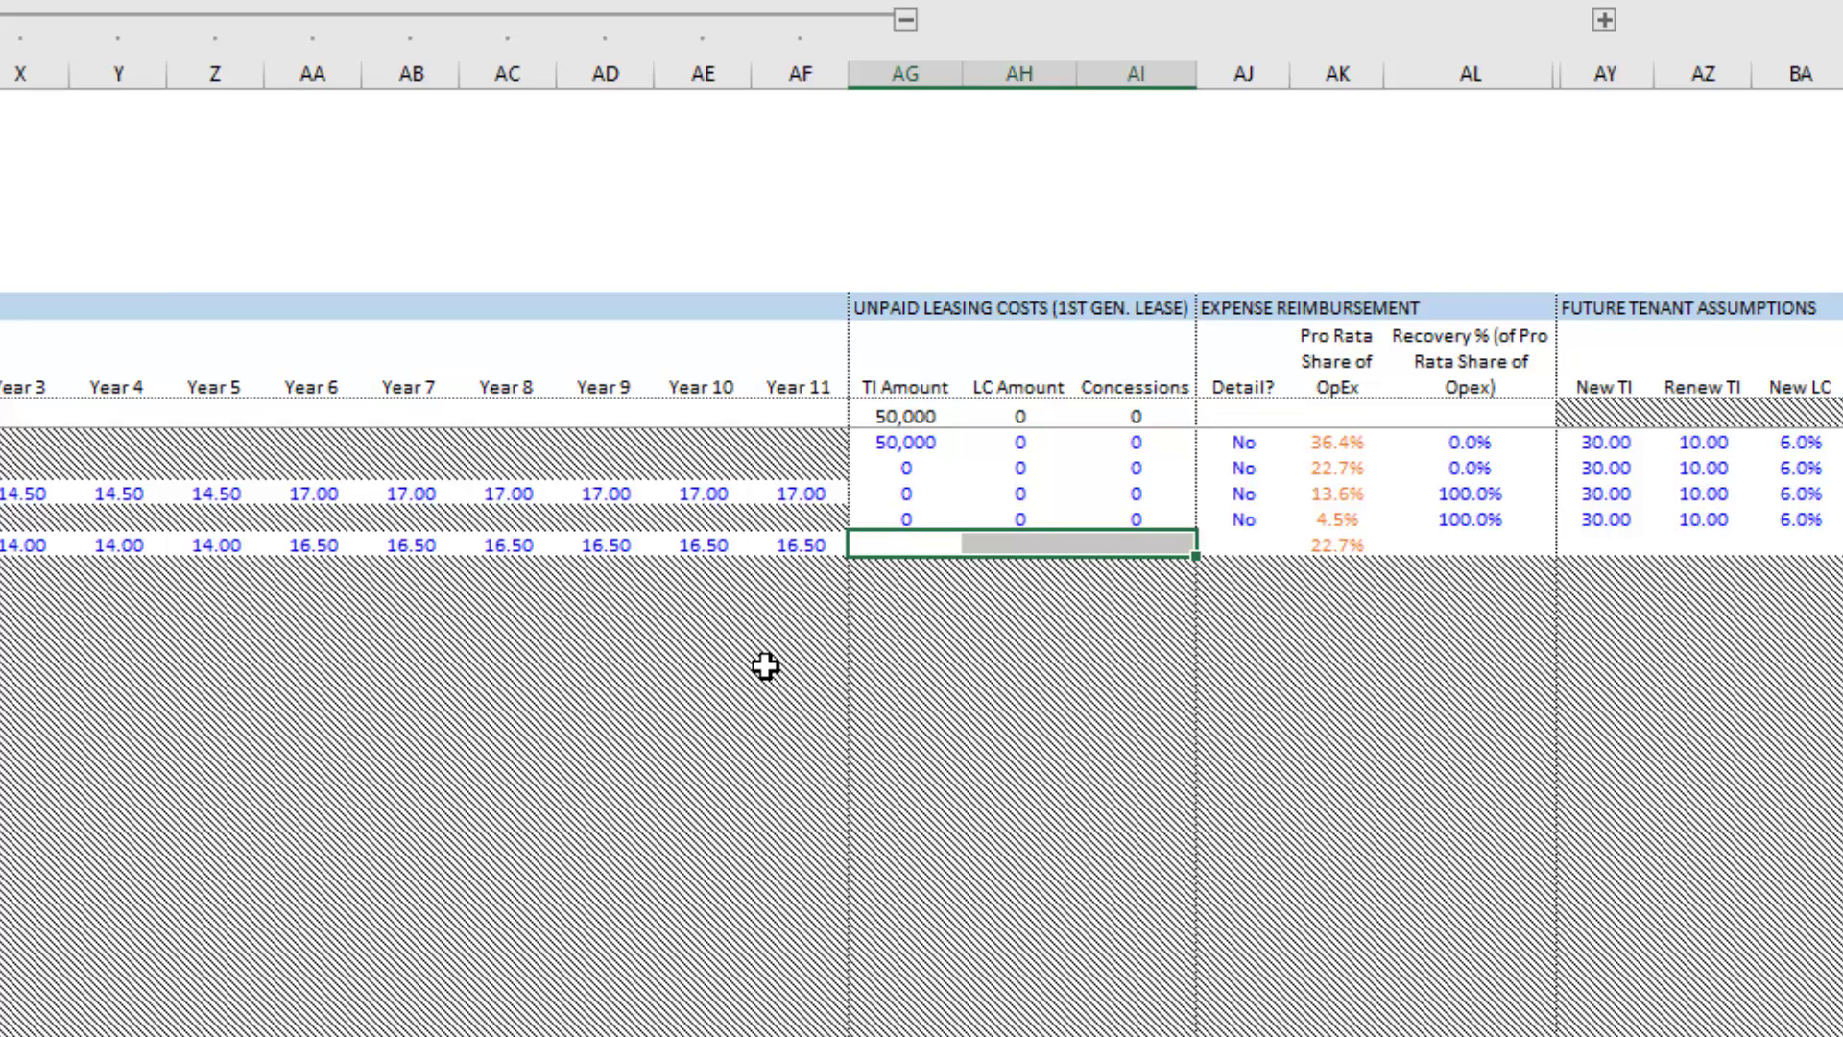
text(0)
key(ctrl+Return)
- Review the fifth tenant's TI amount, LC amount and concessions in the Unpaid Leasing Costs section
key(shift+Left)
key(shift+Left)
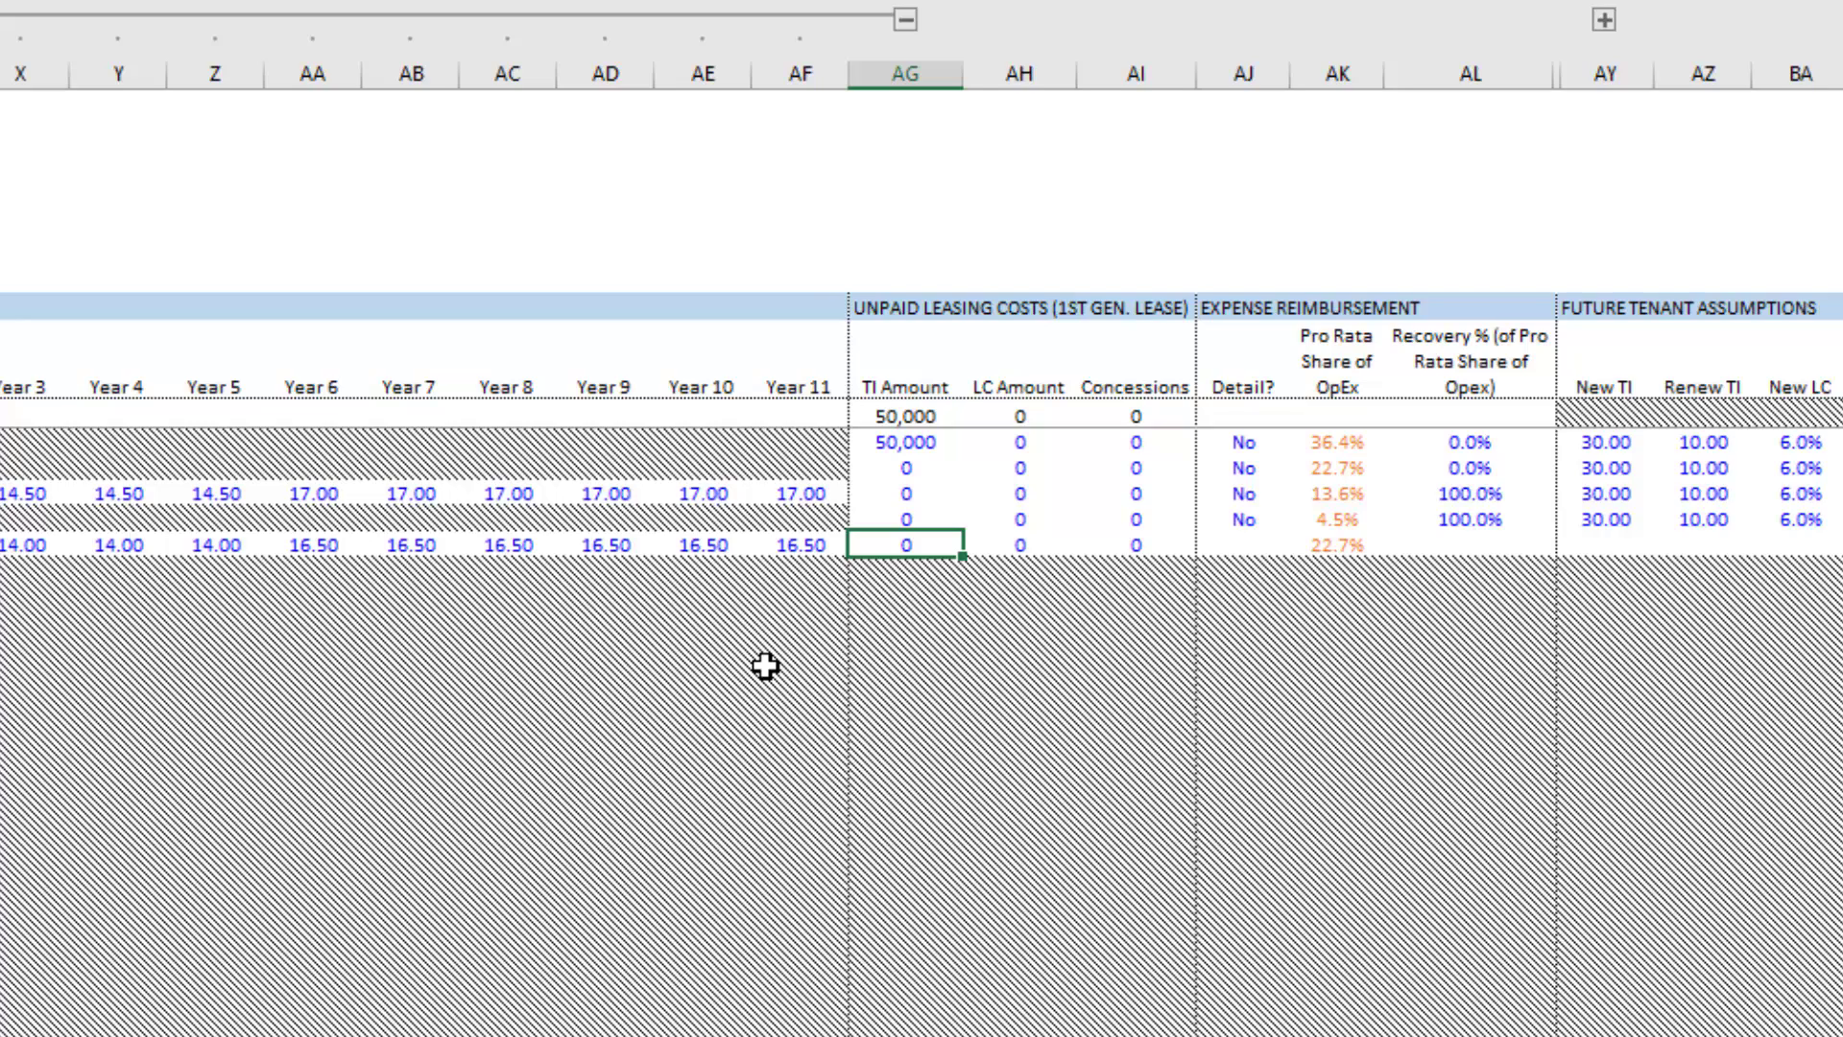
key(Right)
key(Right)
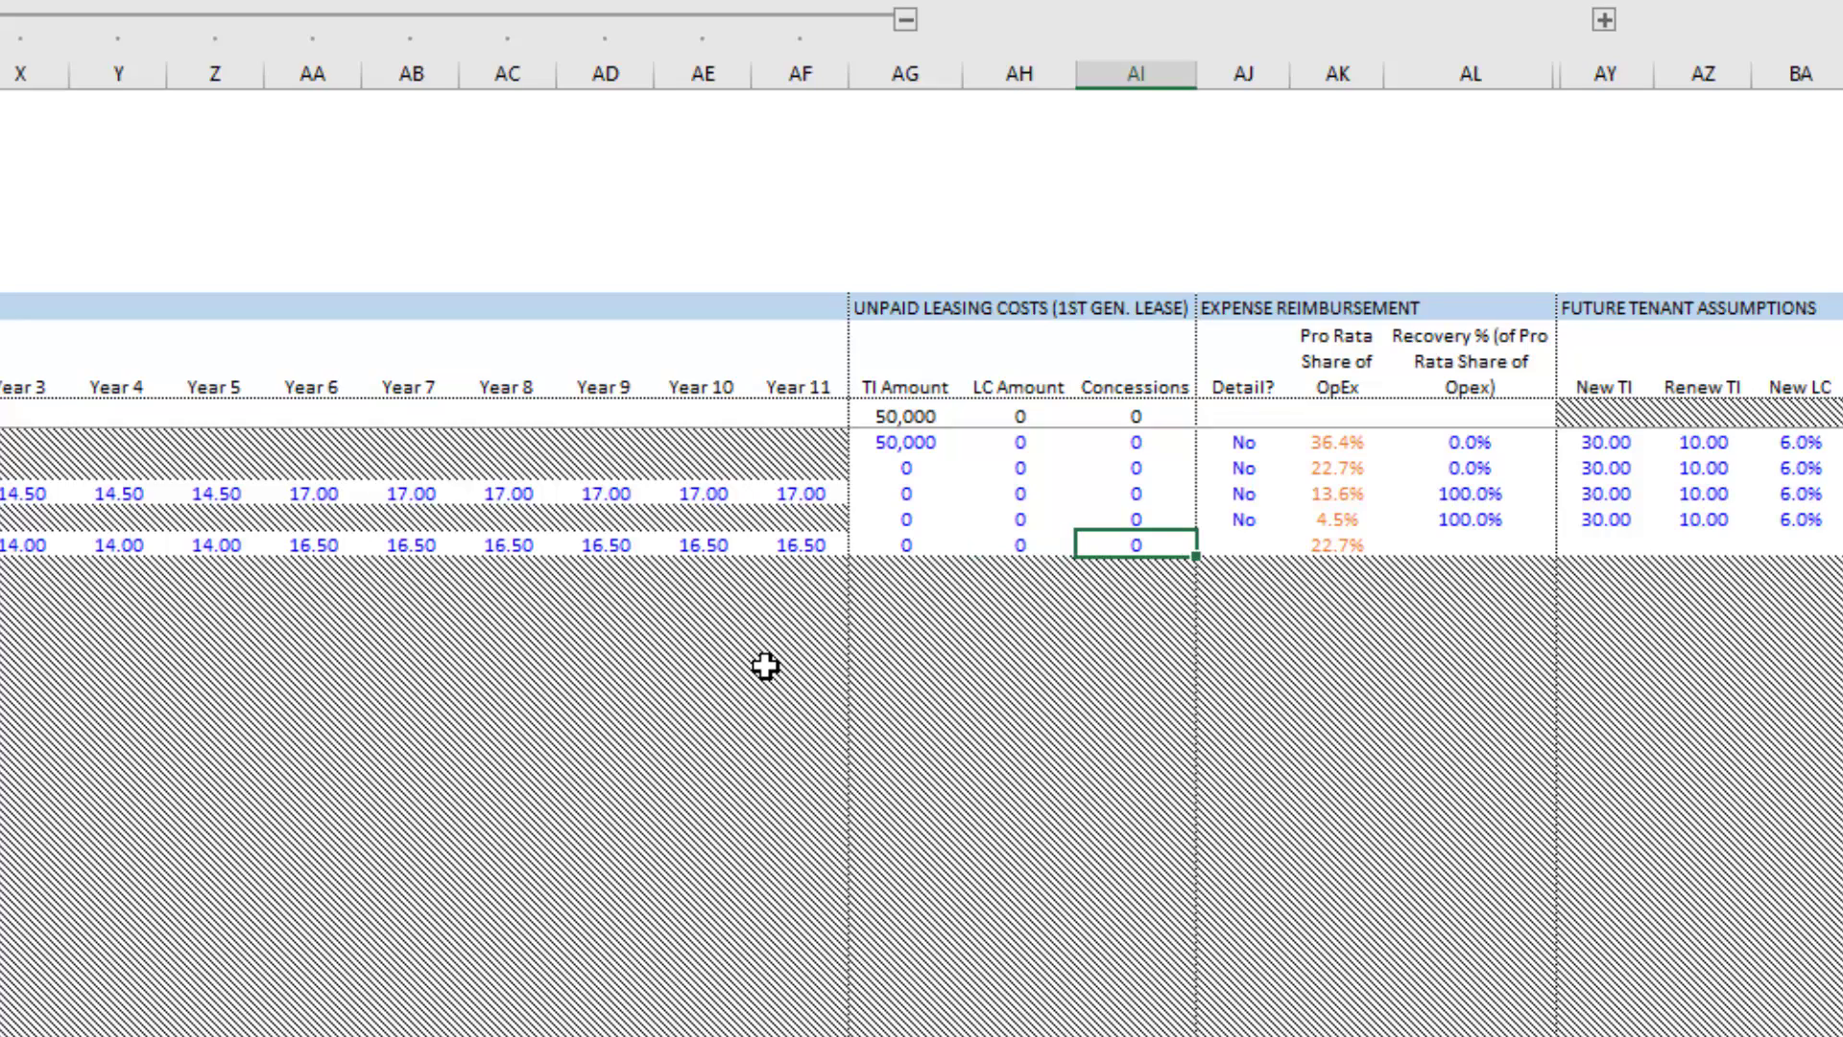
key(Left)
key(Left)
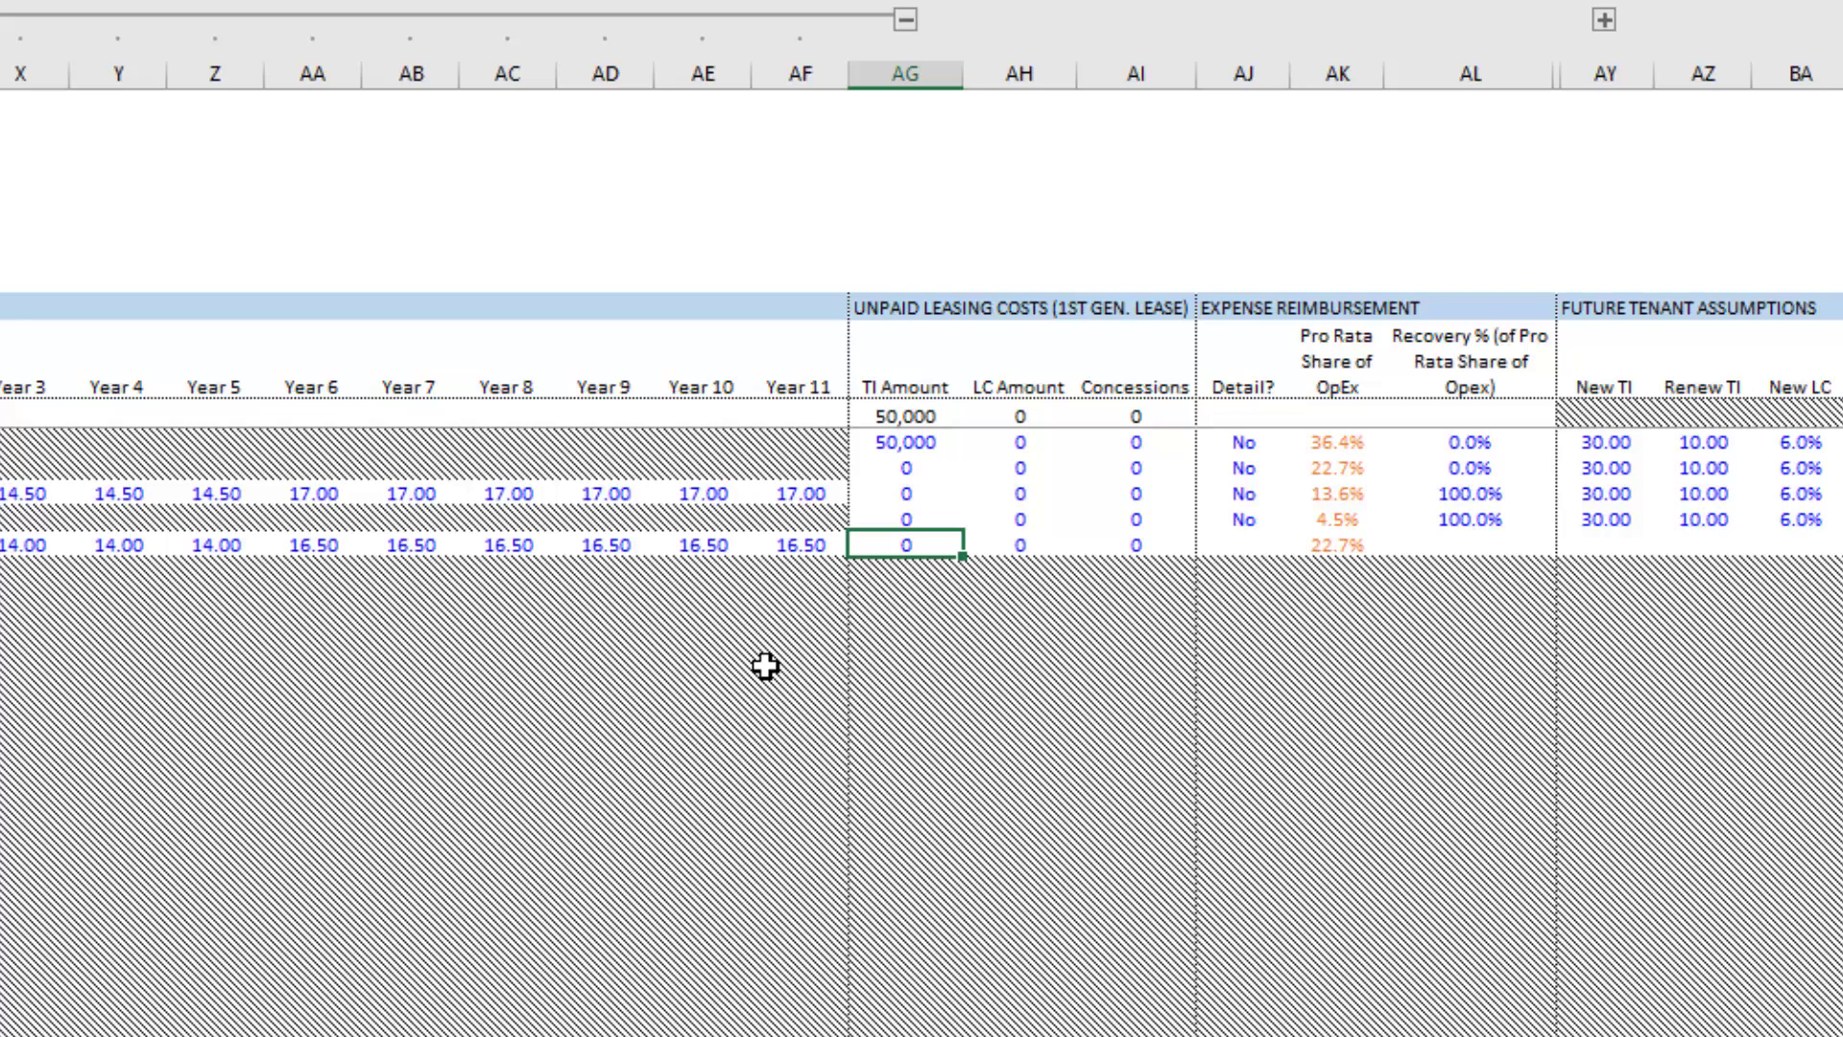
- Set the fifth tenant's Expense Reimbursement detail option to No
key(Right)
key(Right)
key(Right)
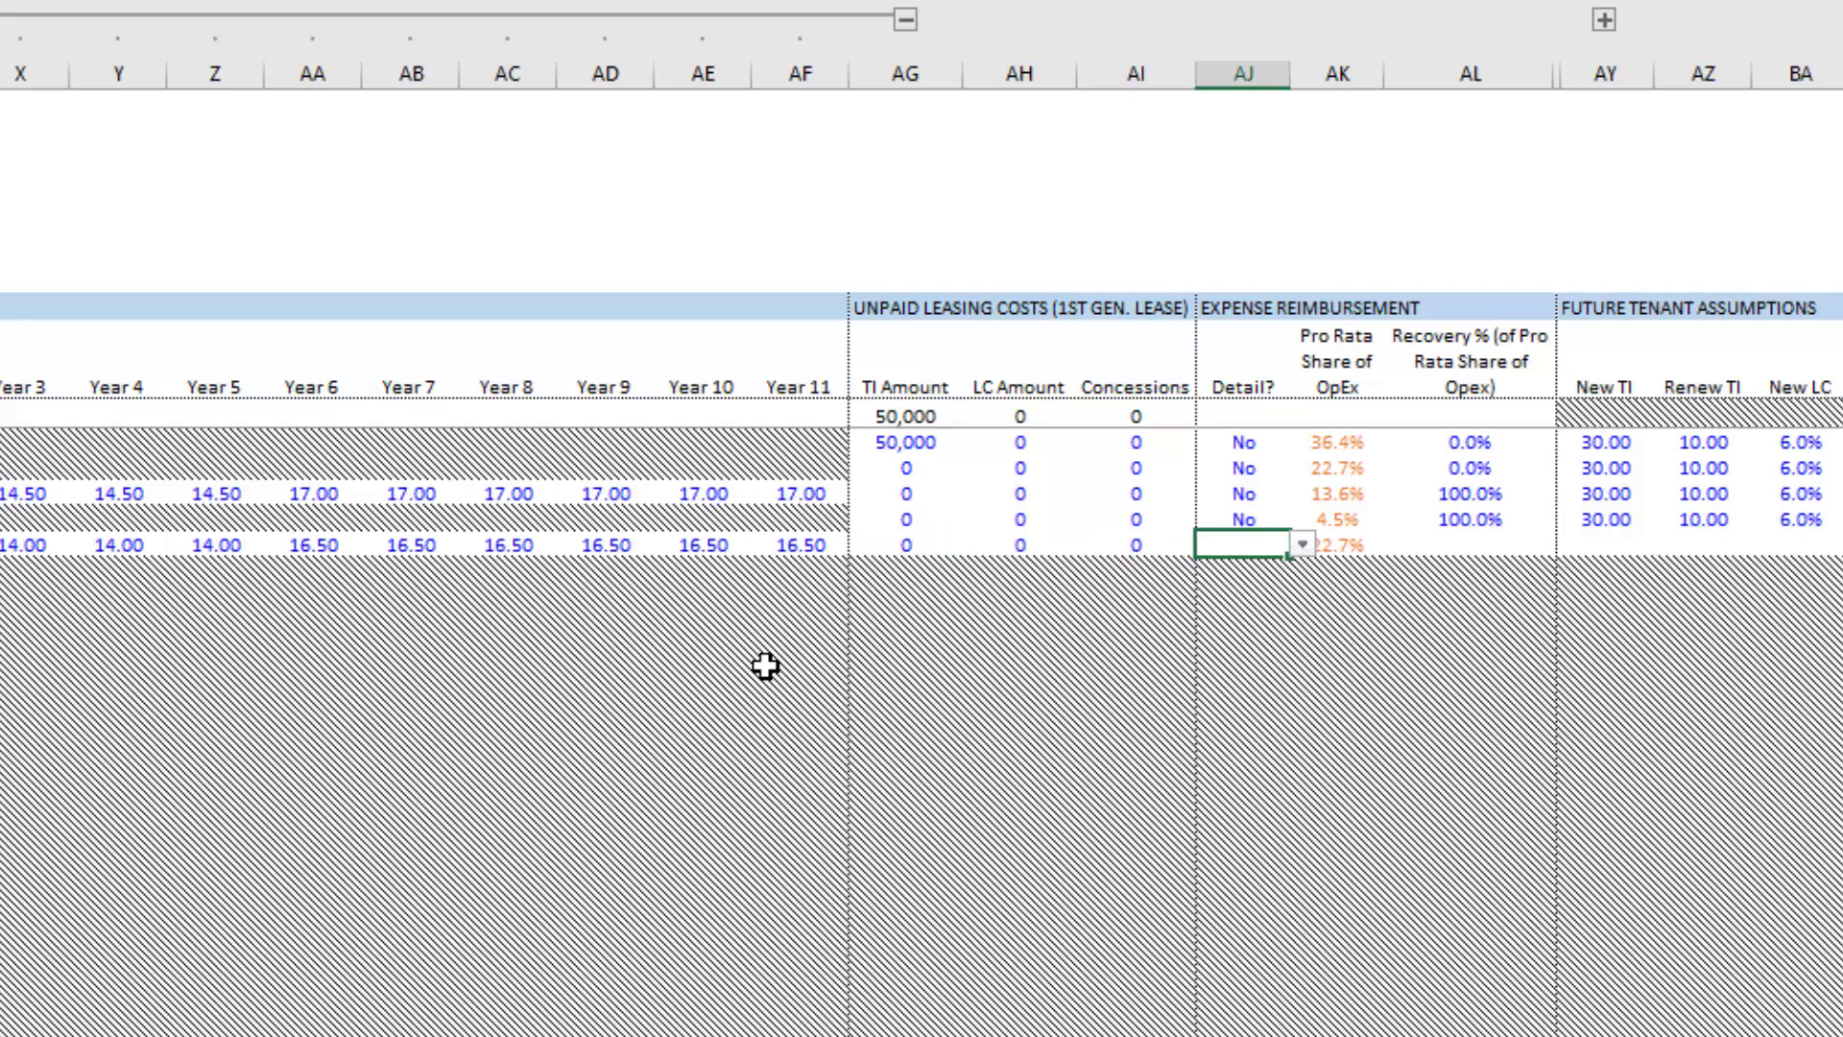
key(alt+Down)
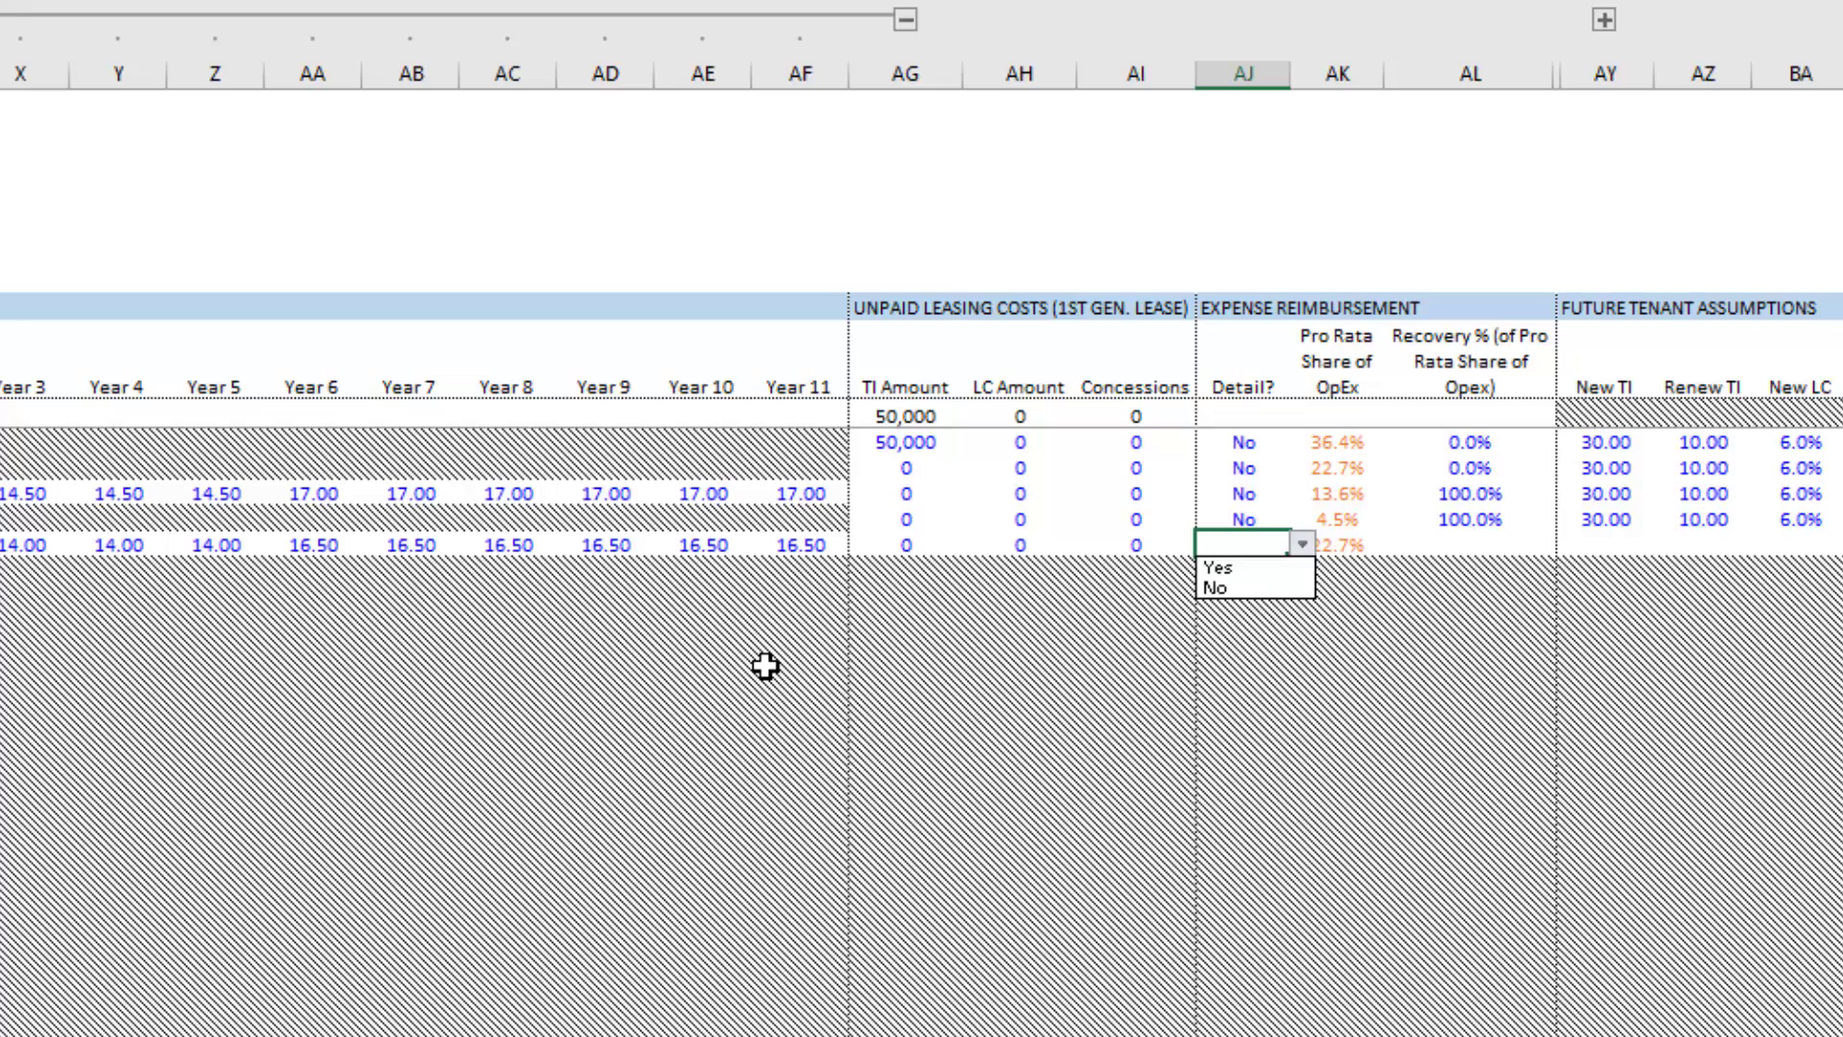
key(Down)
key(Down)
key(Return)
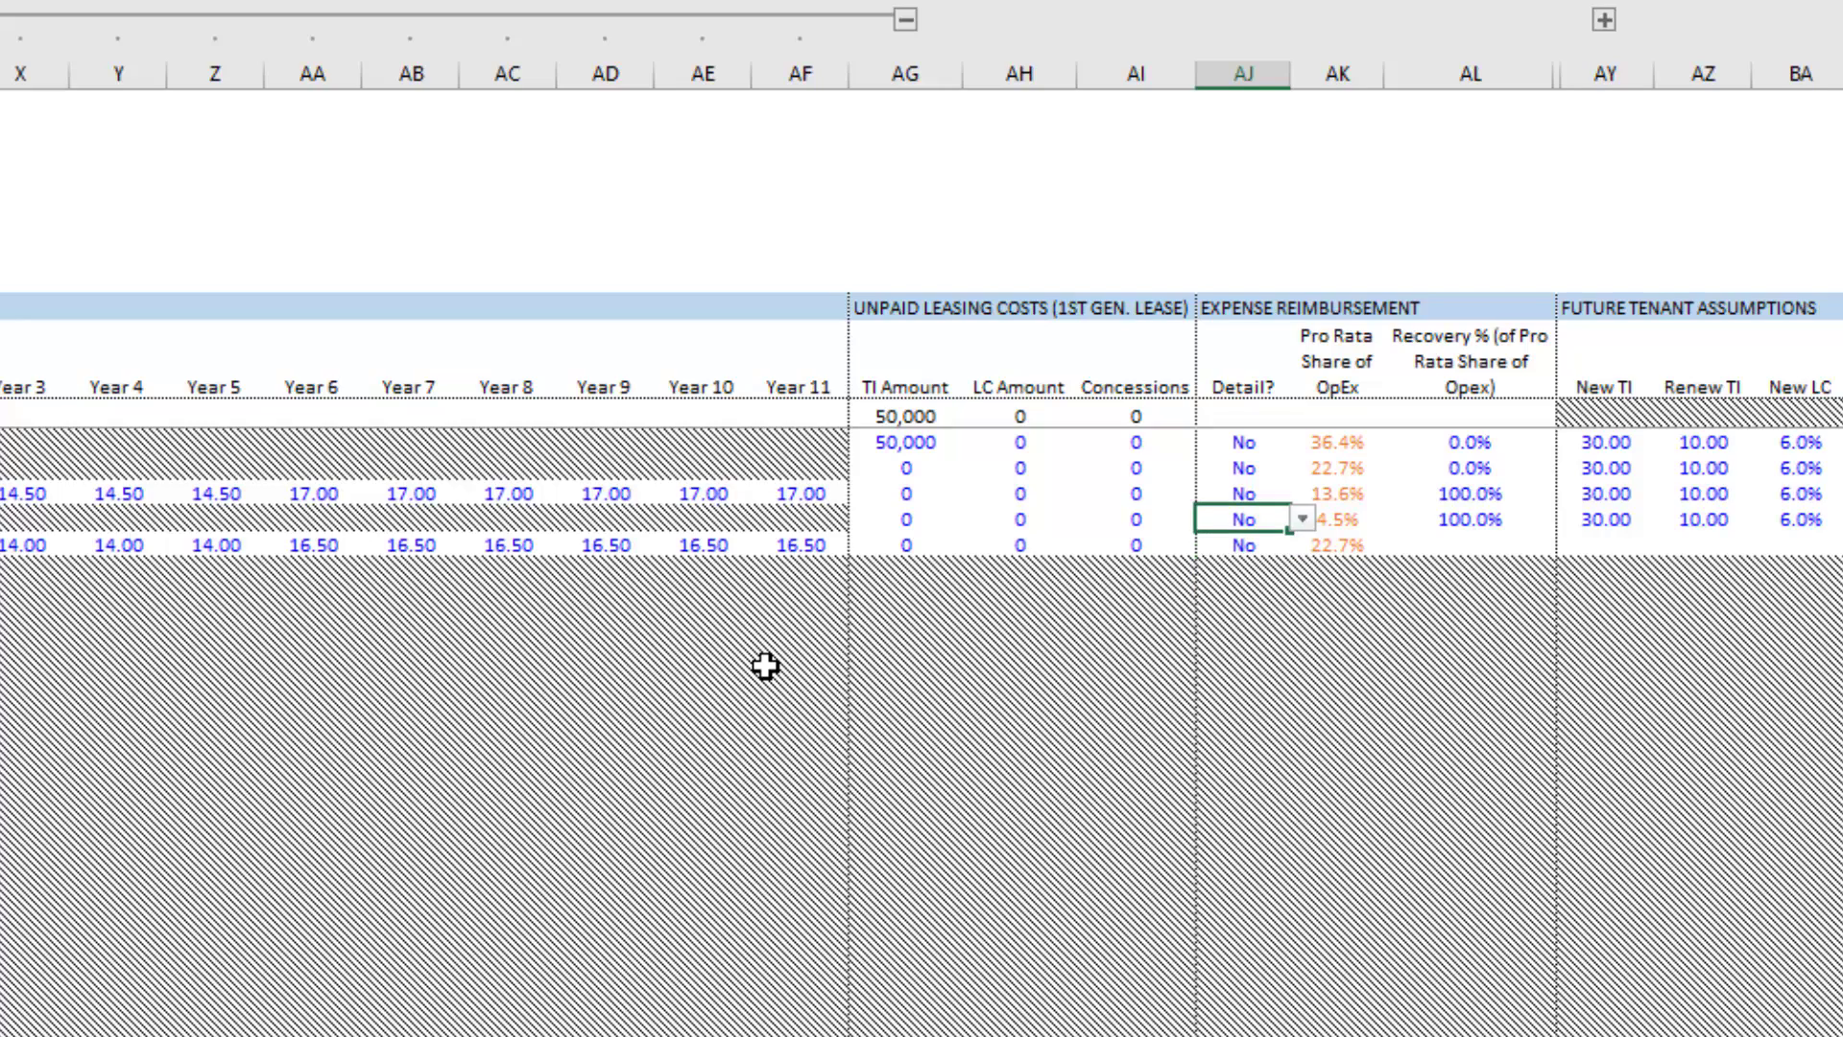
- Set the fifth tenant's Expense Reimbursement detail option to Yes and expand the yearly reimbursement columns
key(alt+Down)
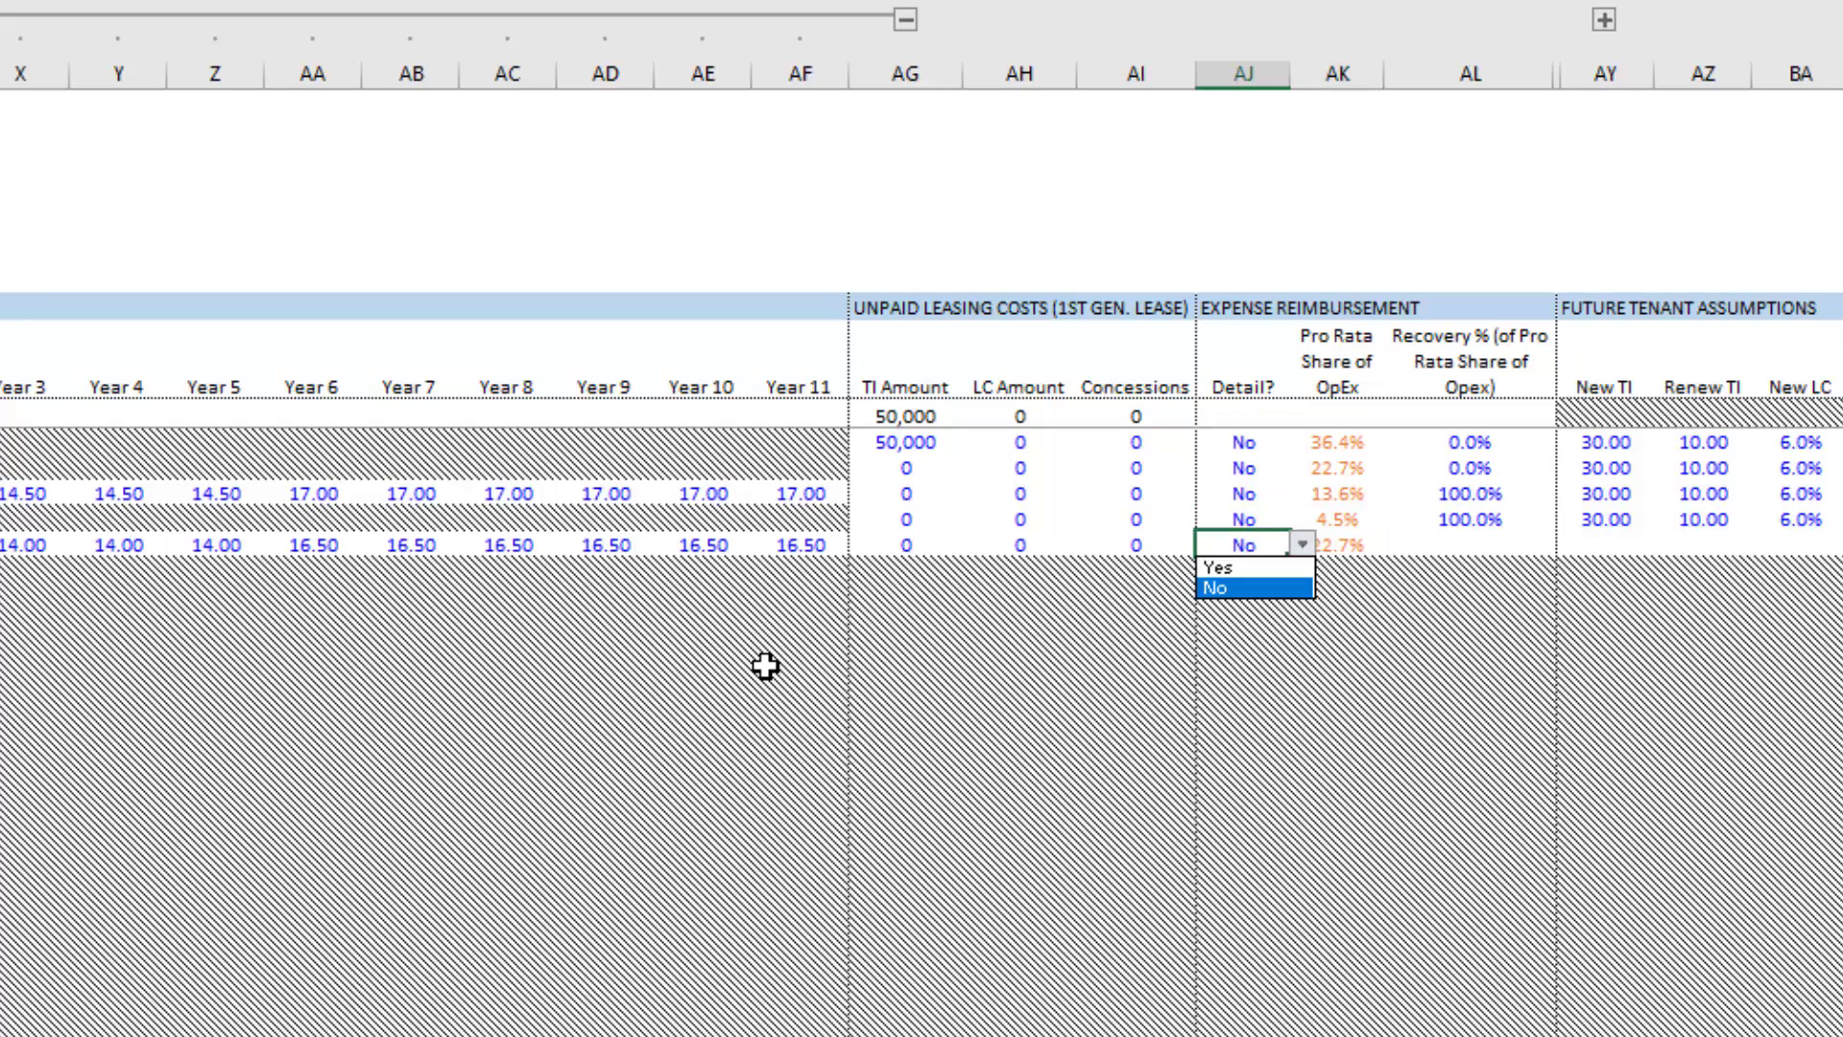
key(Up)
key(Return)
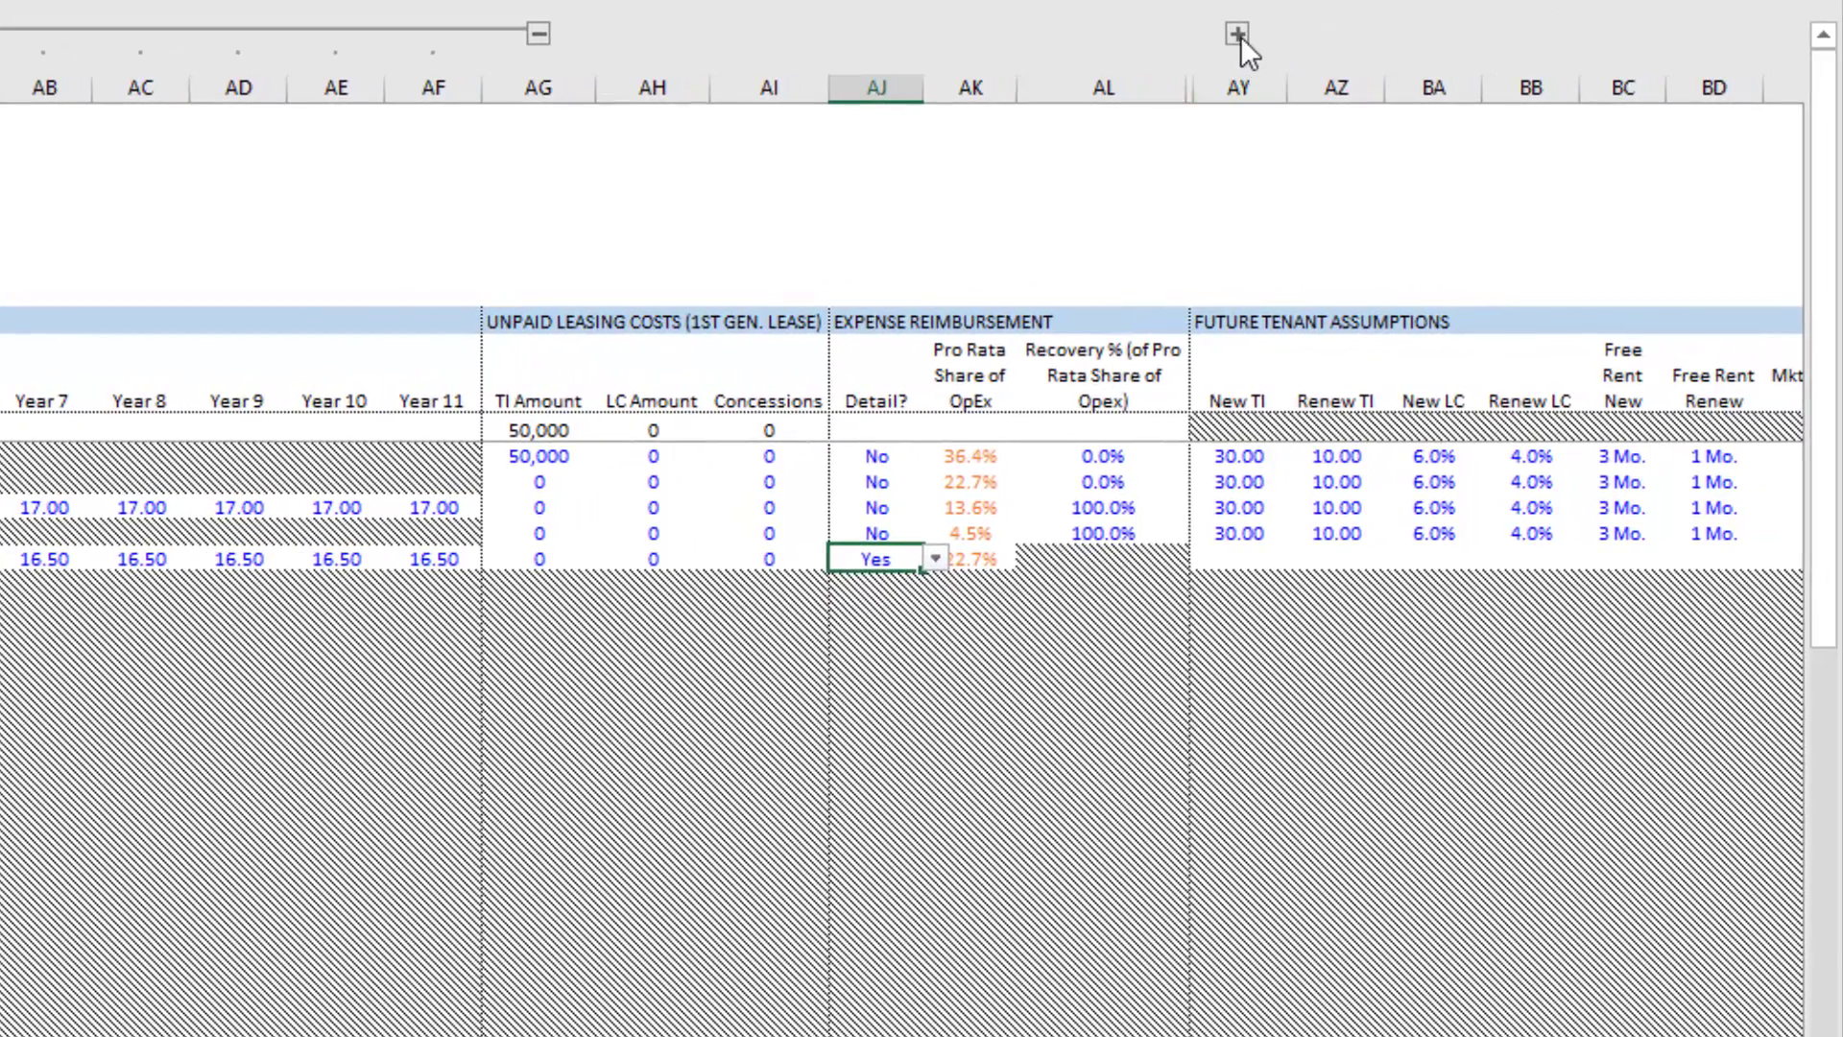
click(1237, 35)
click(682, 553)
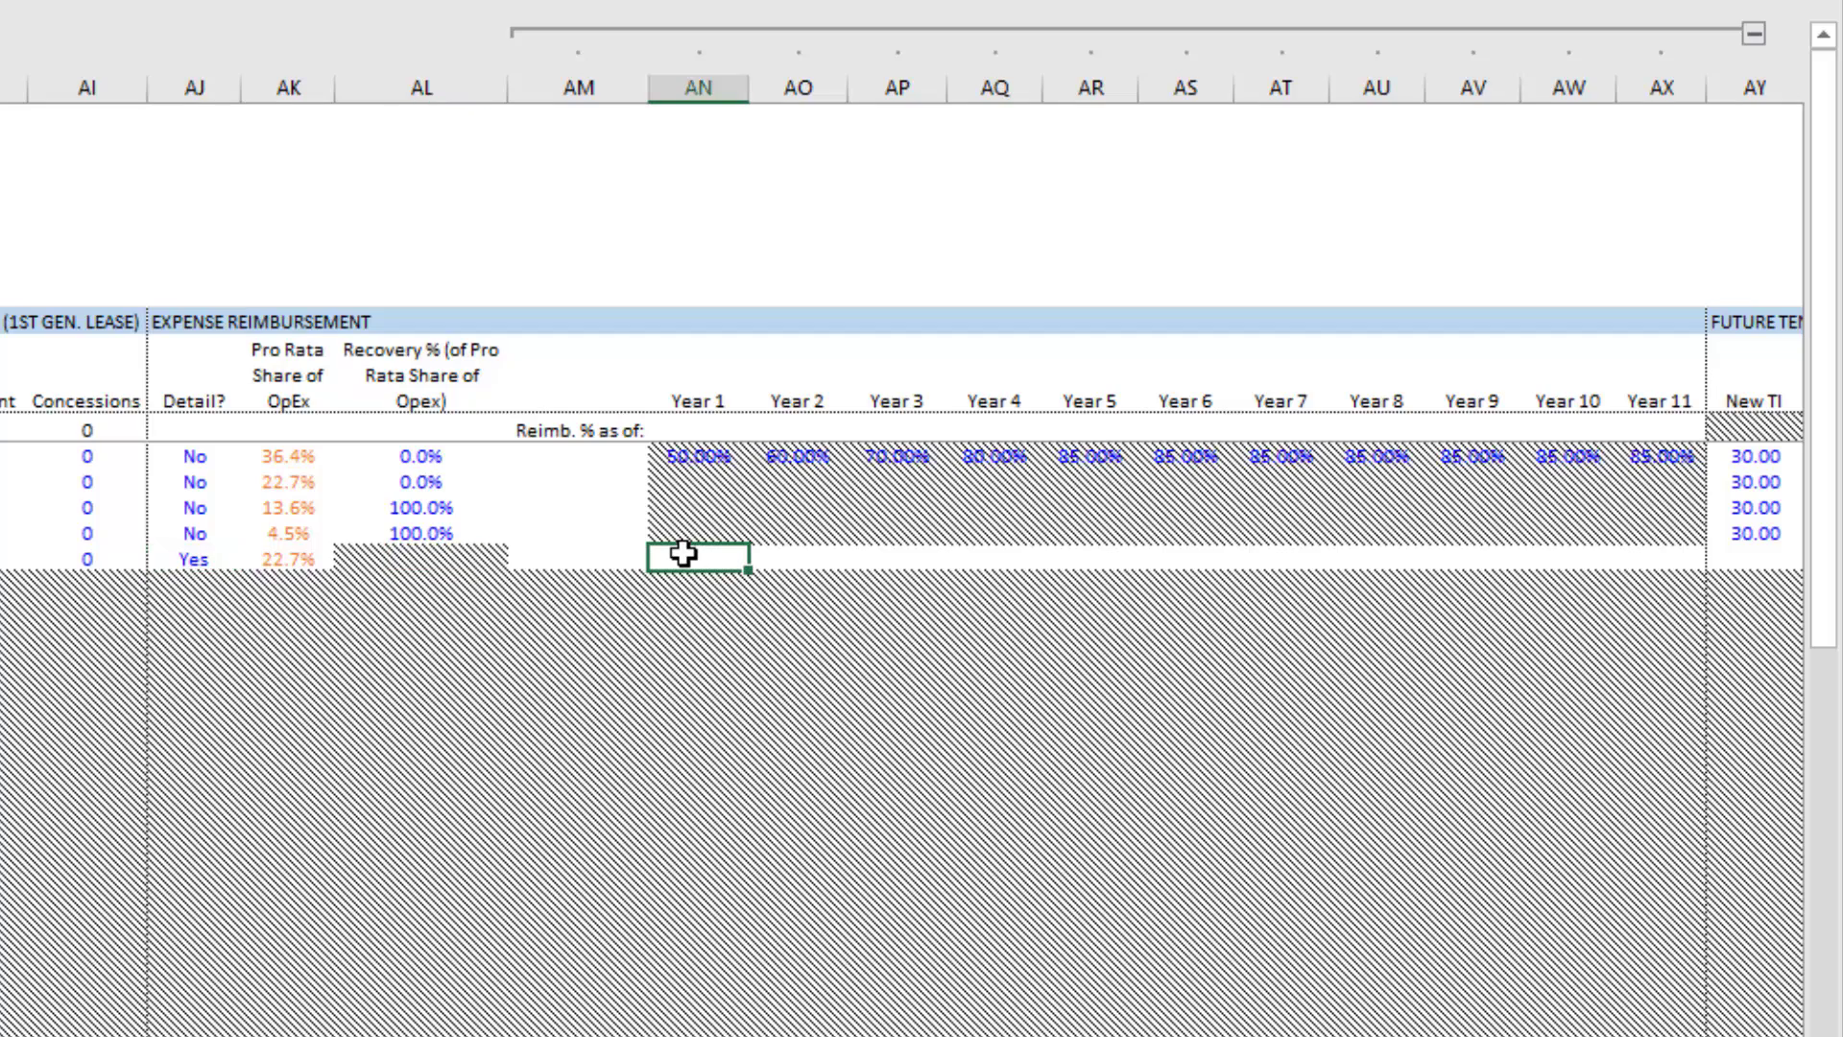
- Examine the fifth tenant's detail option, pro rata share, recovery % and Year 1 reimbursement fields
key(Left)
key(Left)
key(Left)
key(Left)
key(Left)
key(Left)
key(Left)
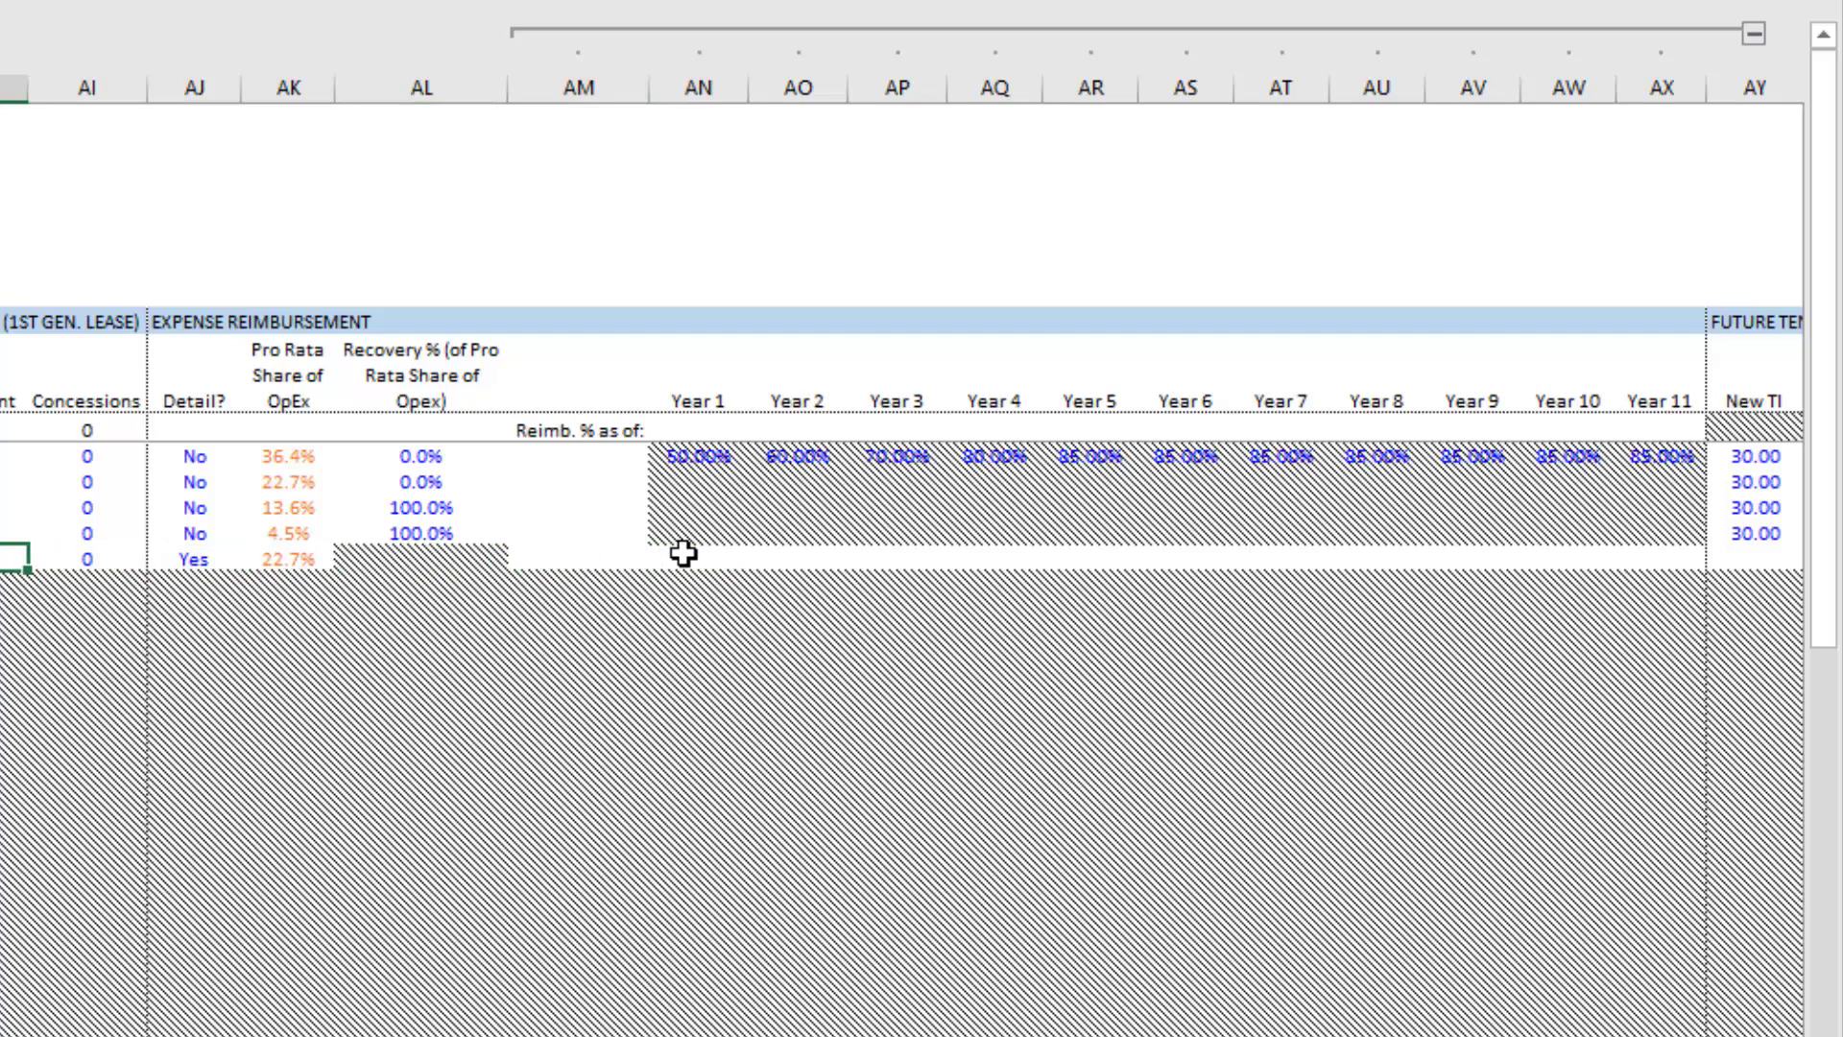
key(Right)
key(Right)
key(Right)
key(Right)
key(Right)
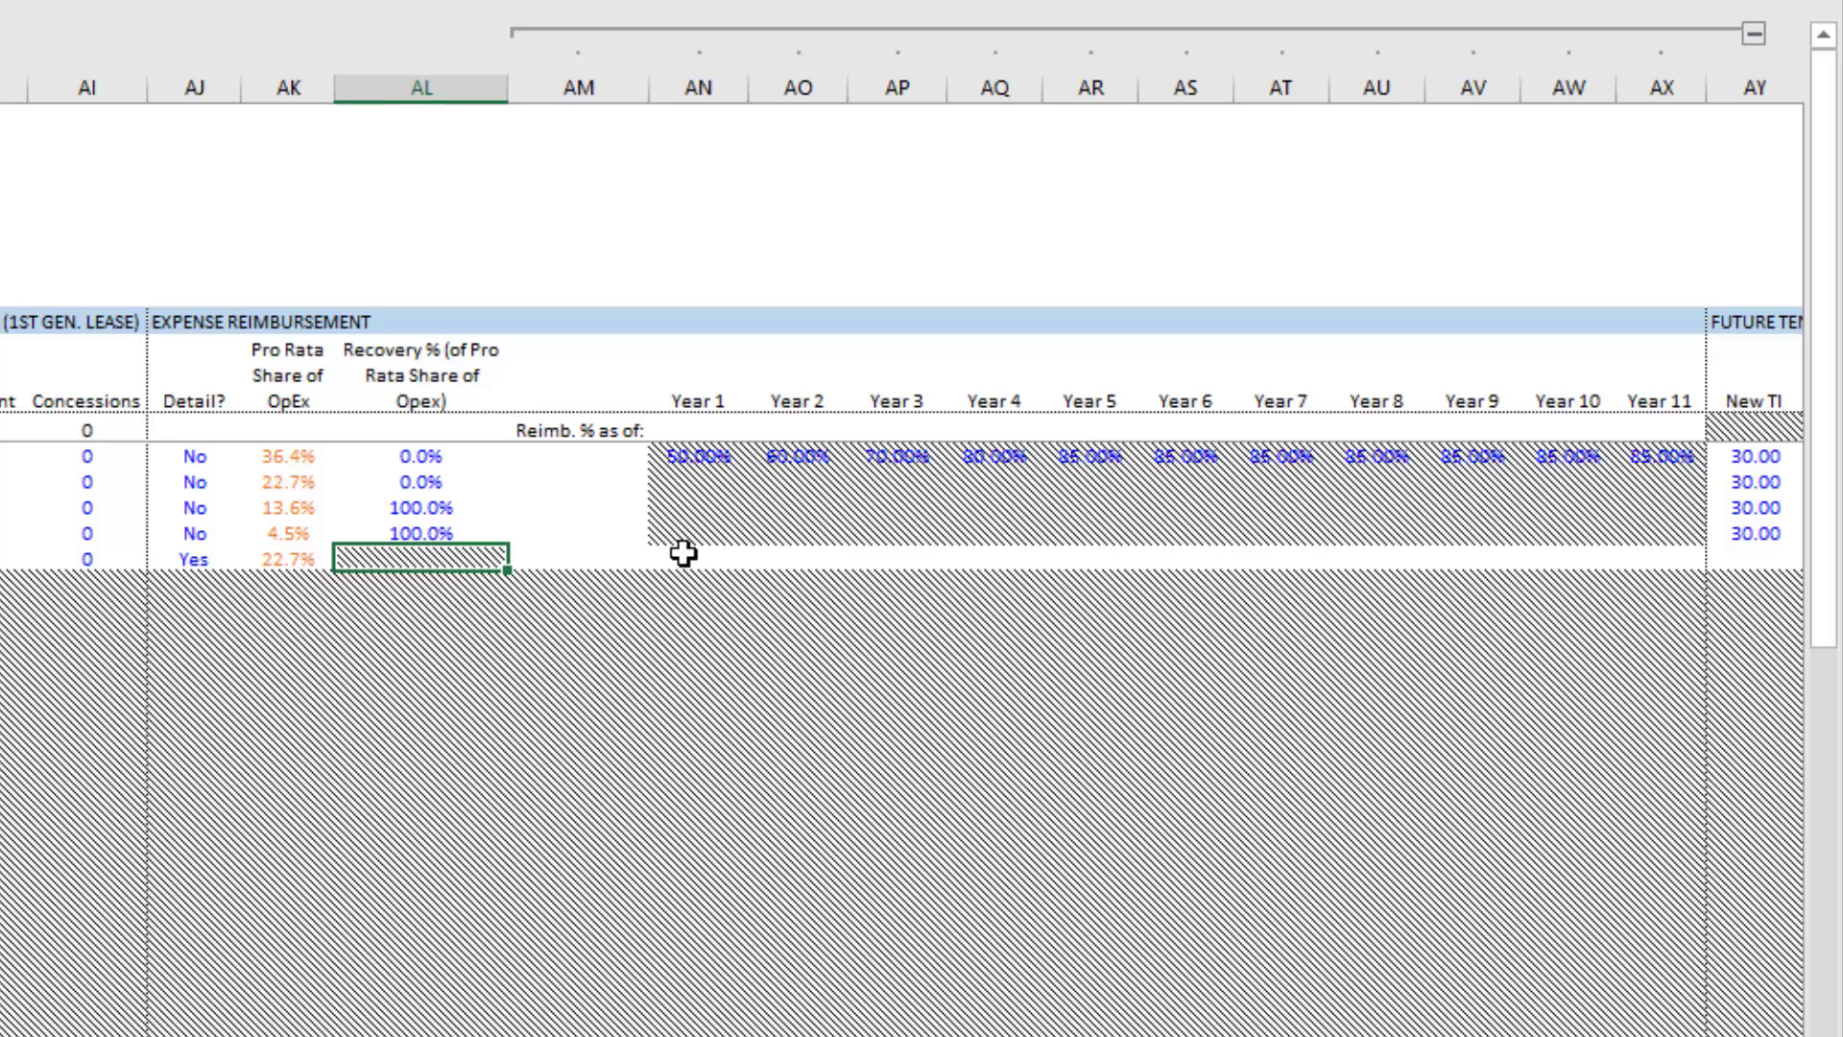
key(Right)
key(Right)
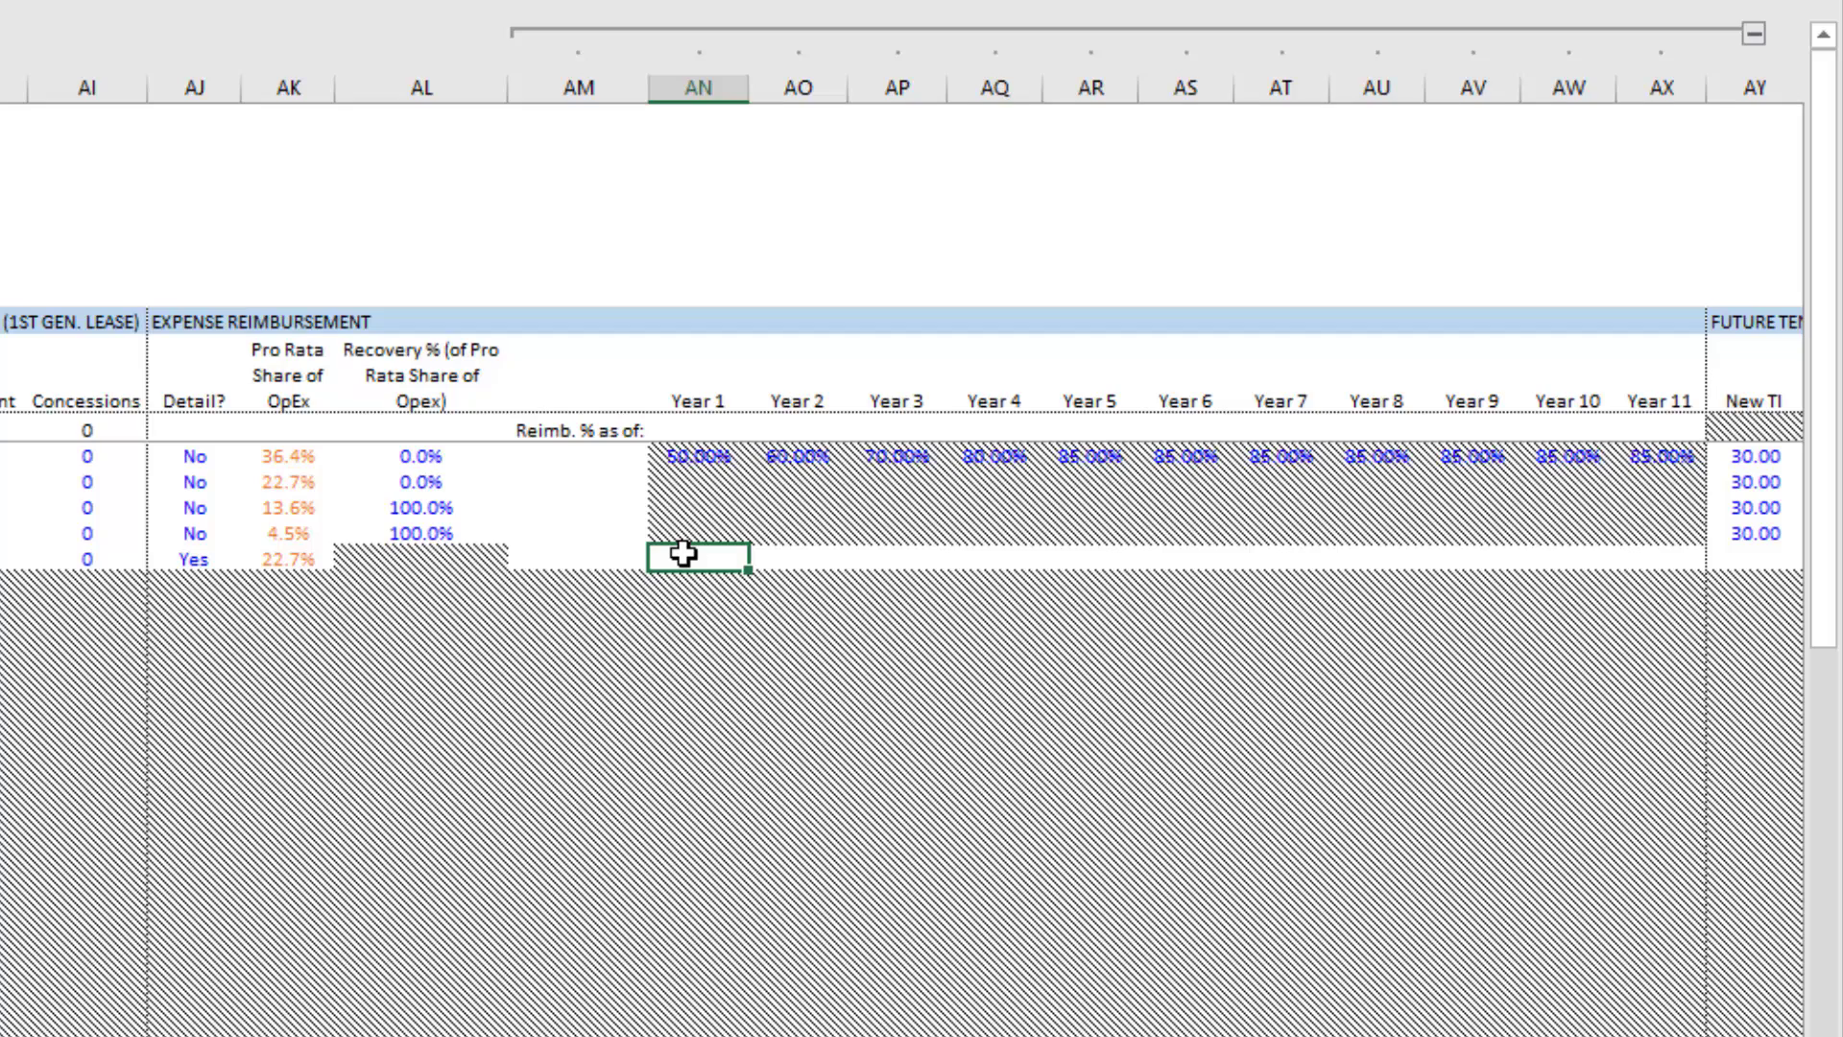
- Switch the fifth tenant's Expense Reimbursement detail option back to No
key(Left)
key(Left)
key(Left)
key(Left)
key(alt+Down)
key(Down)
key(Return)
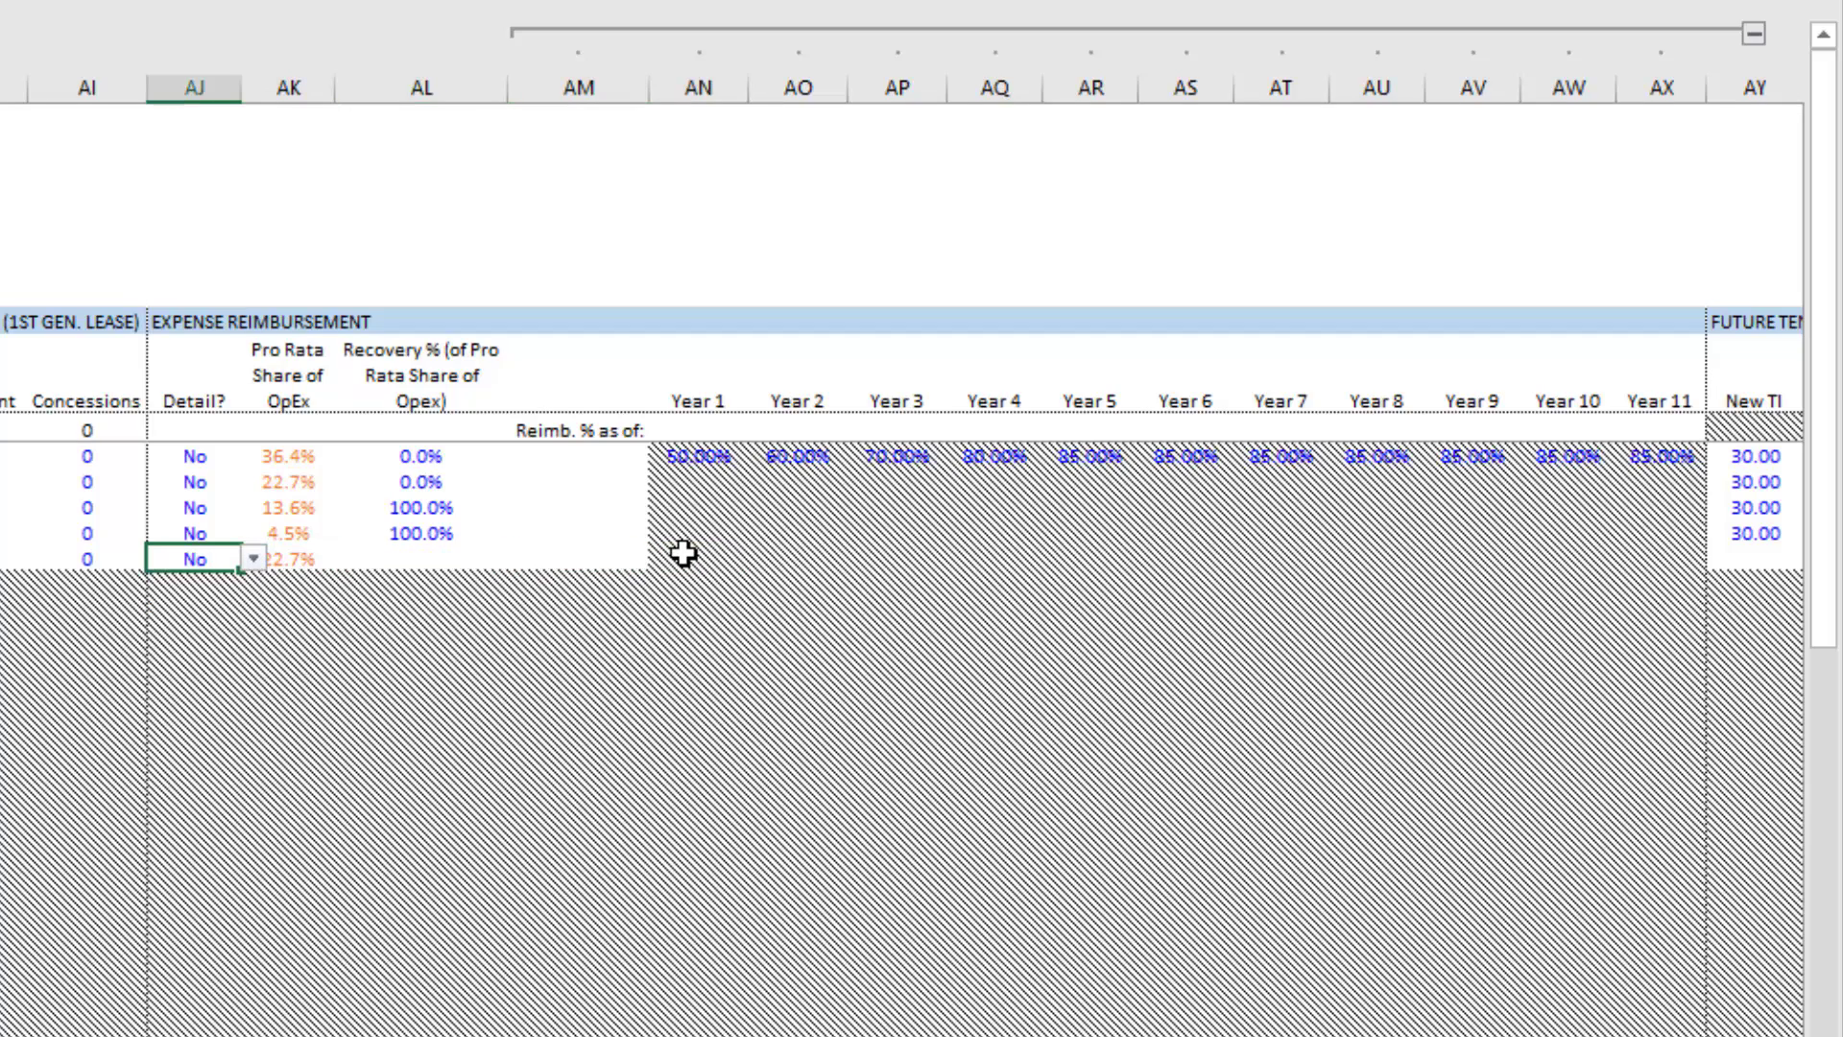
- Set the fifth tenant's recovery percentage of the pro rata share of OpEx to 100%
key(Right)
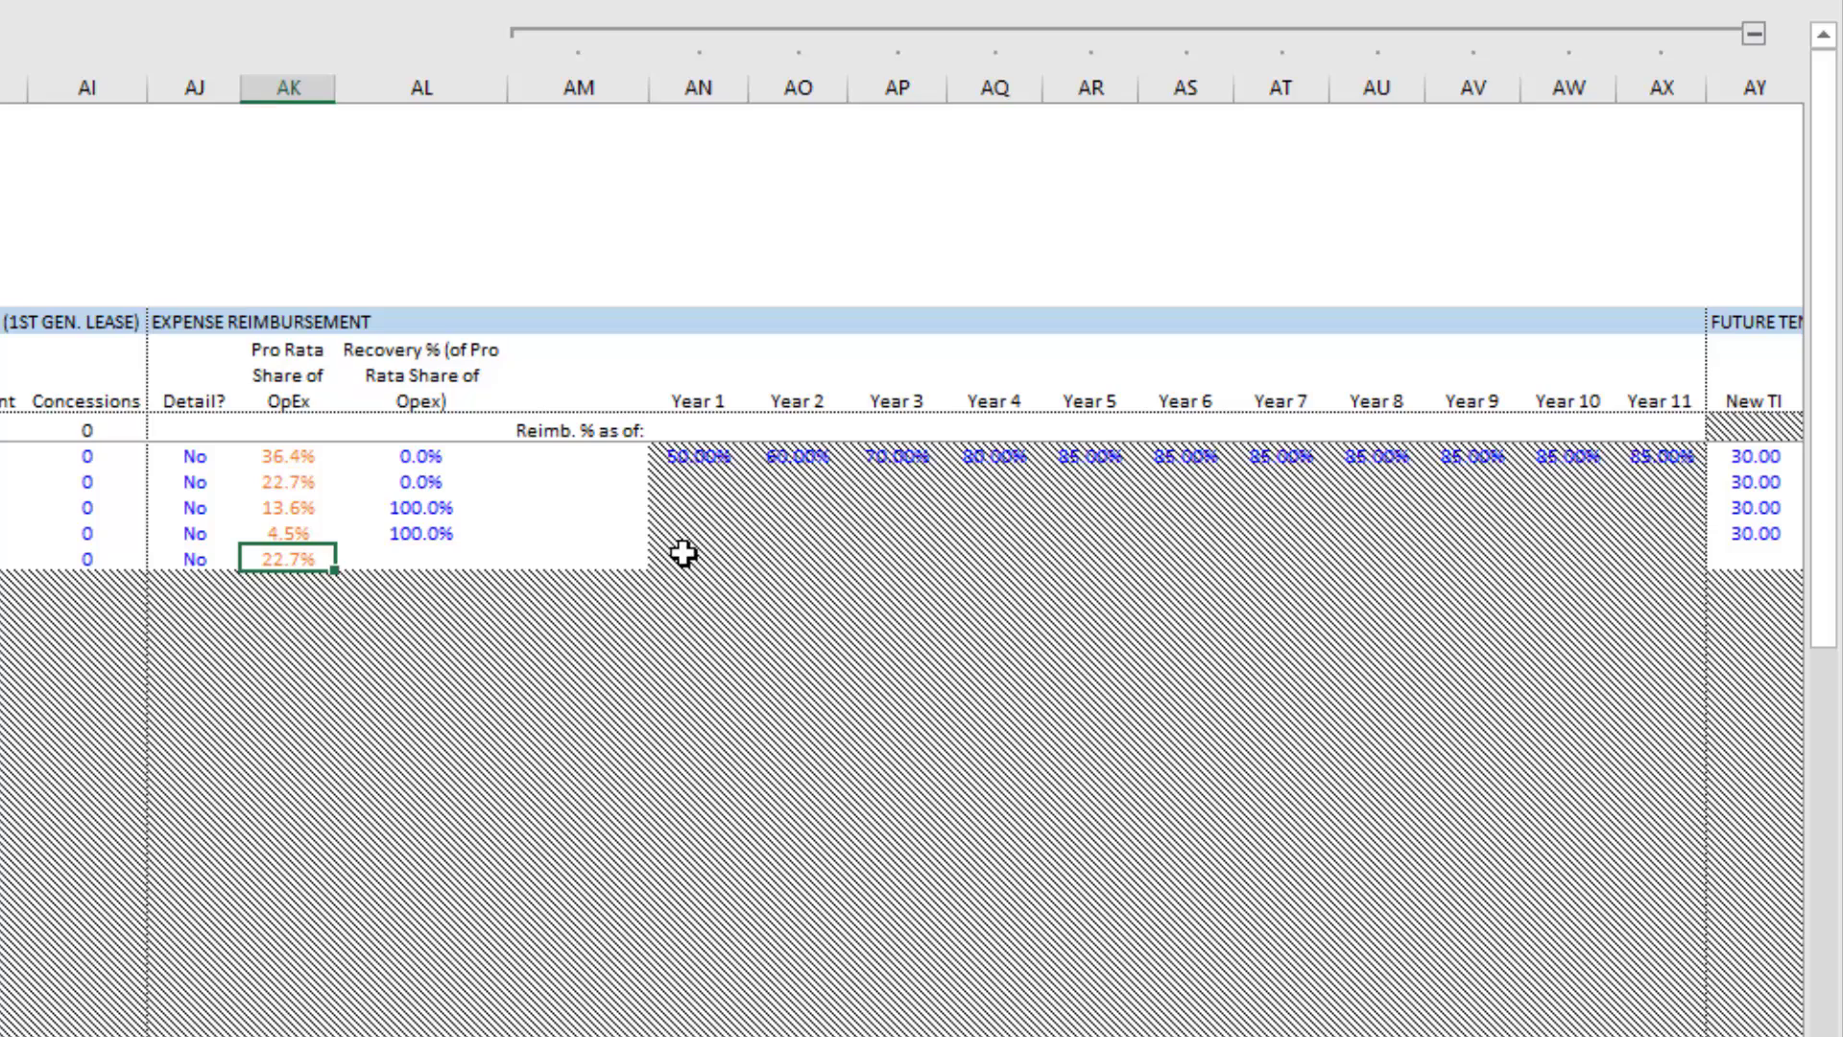
key(Left)
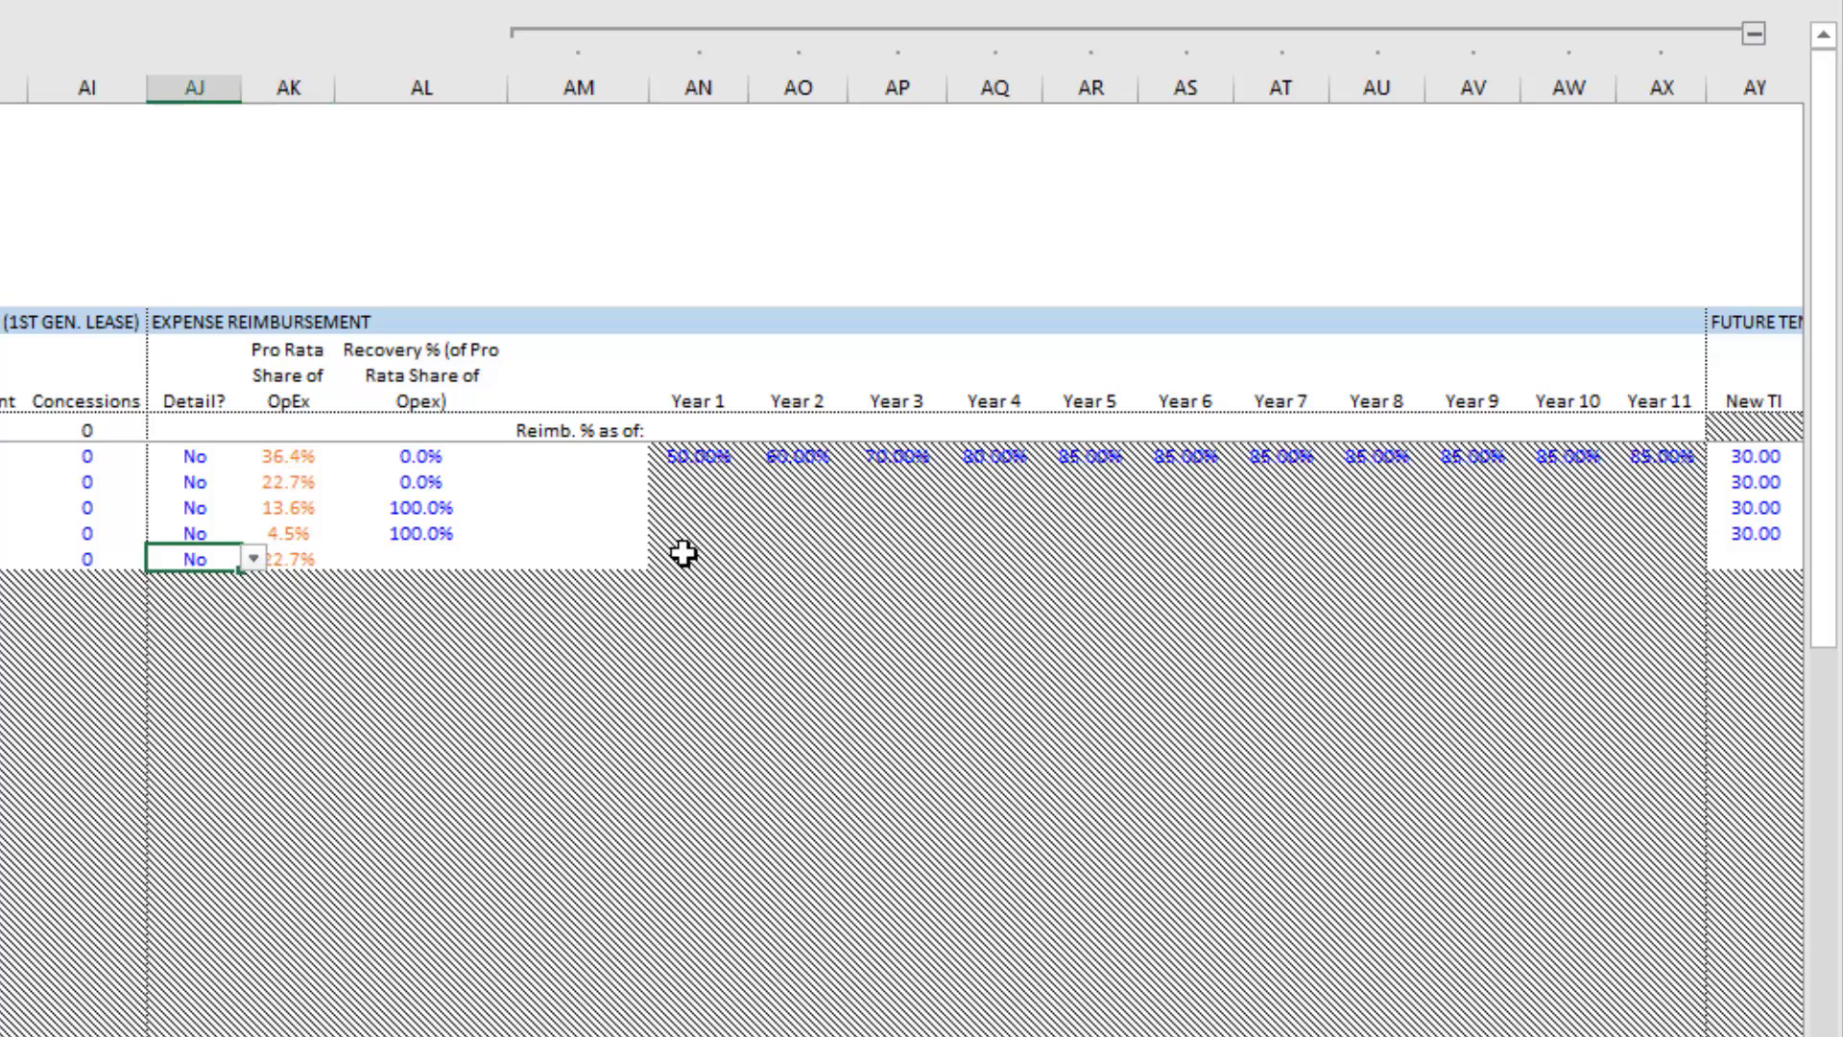
key(Right)
key(Right)
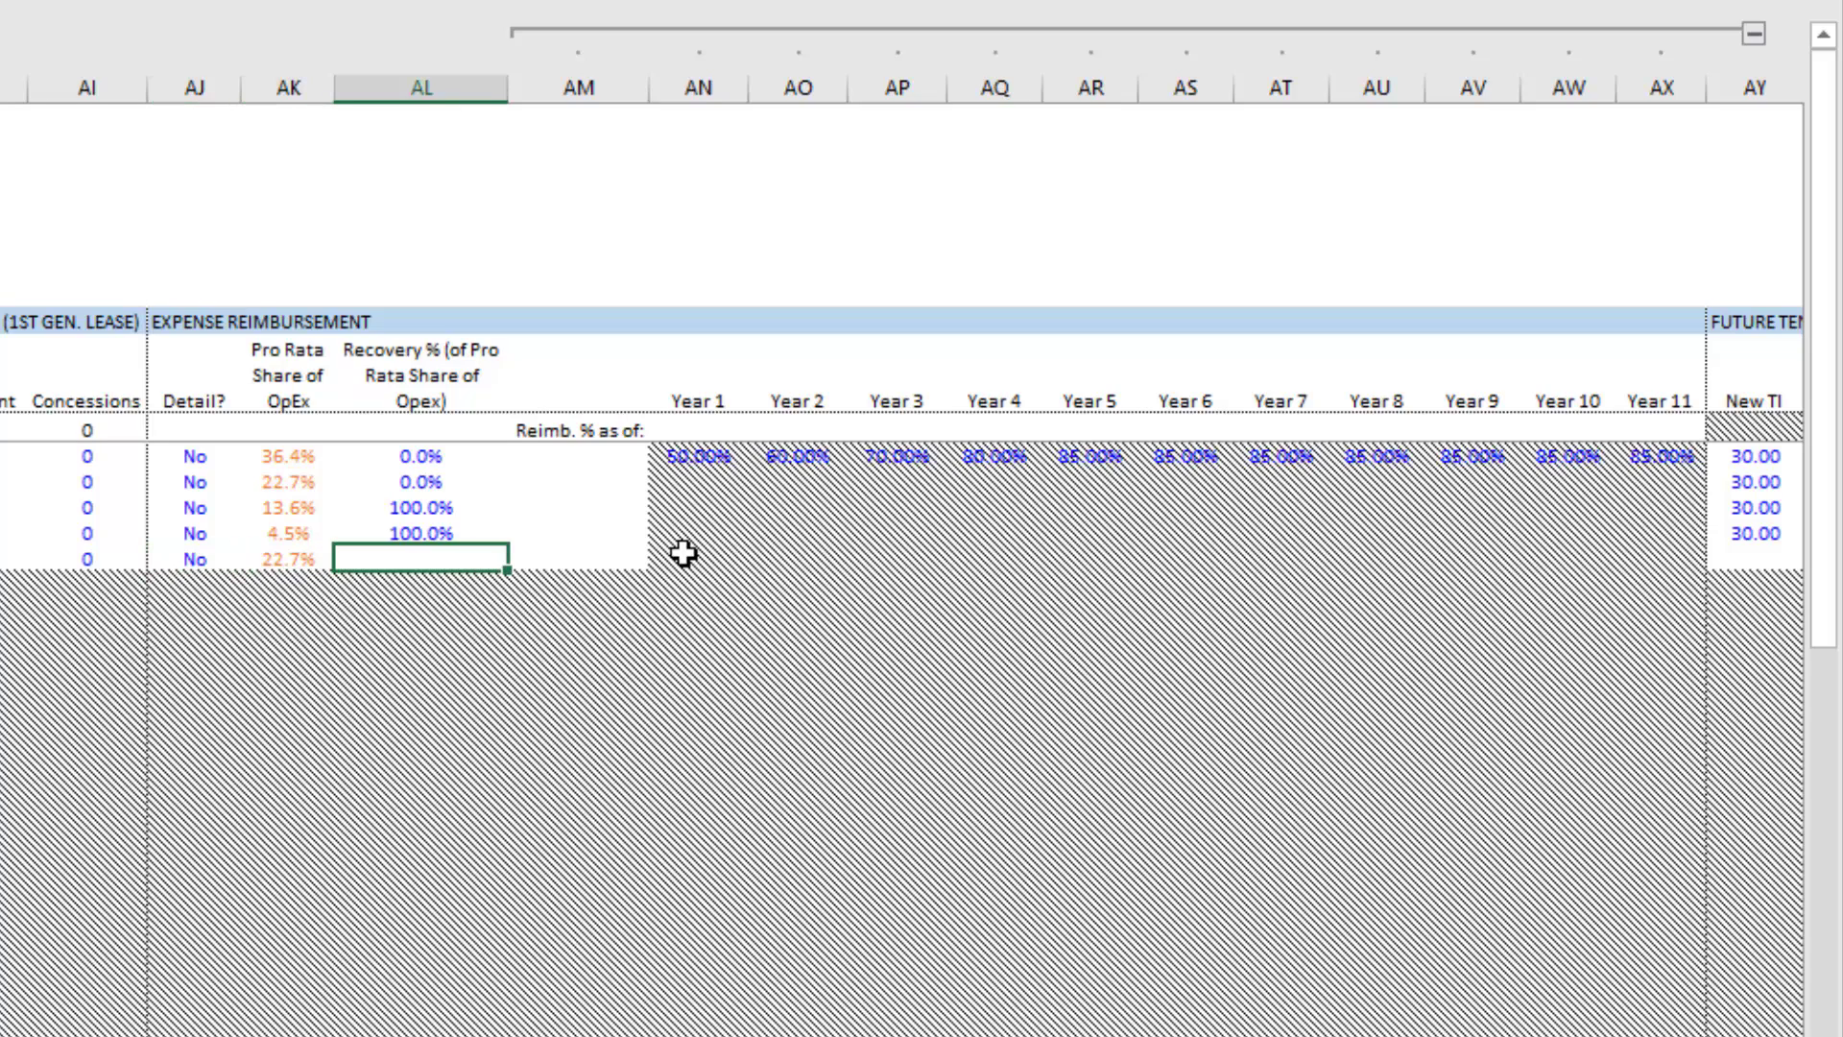
key(Up)
key(Up)
key(Down)
key(Down)
text(100)
key(Return)
- Change the fifth tenant's recovery percentage to 0%
key(Up)
key(Left)
key(Left)
key(Right)
key(Right)
text(0%)
key(Return)
- Set the fifth tenant's recovery percentage to 90%
key(Up)
text(90)
key(Return)
- Turn on detailed expense reimbursement for the fifth tenant by choosing Yes
key(Up)
key(Left)
key(Left)
key(alt+Down)
key(Up)
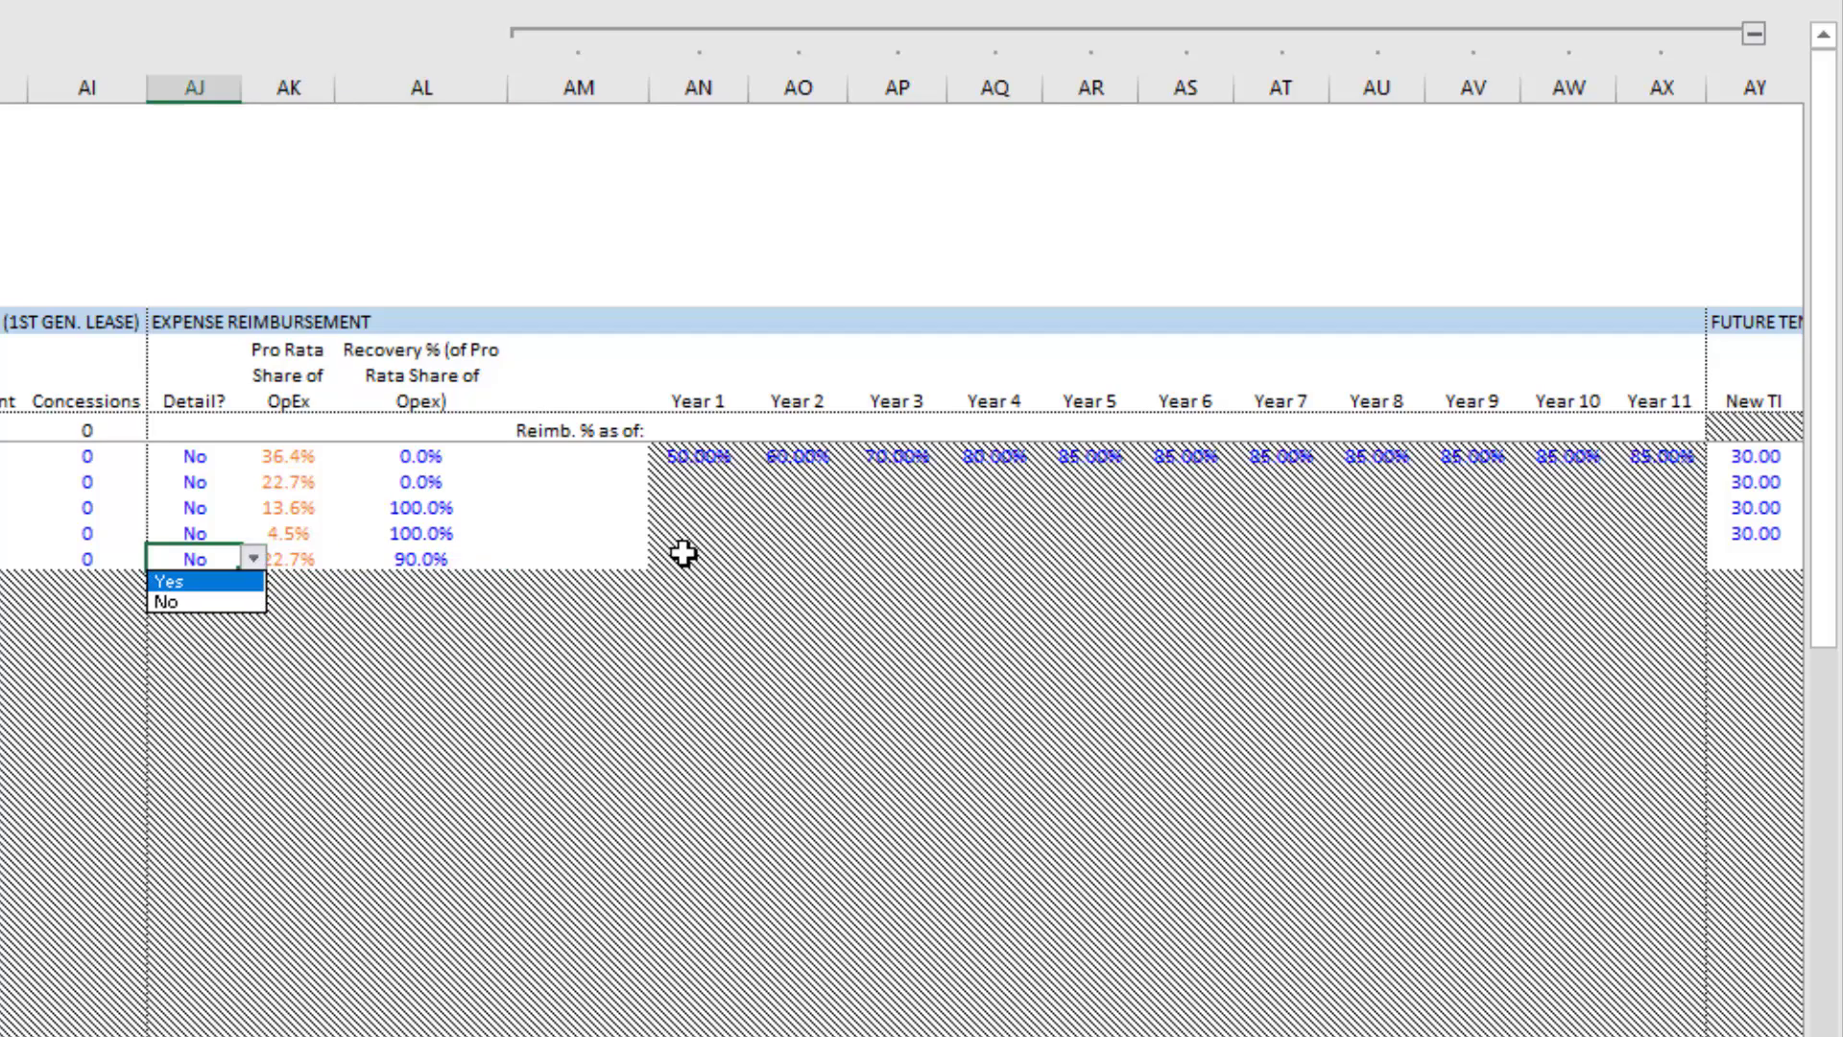
key(Return)
- Set the fifth tenant's reimbursement percentage to 90% for Years 1 to 5
key(Right)
key(Right)
key(Right)
key(Right)
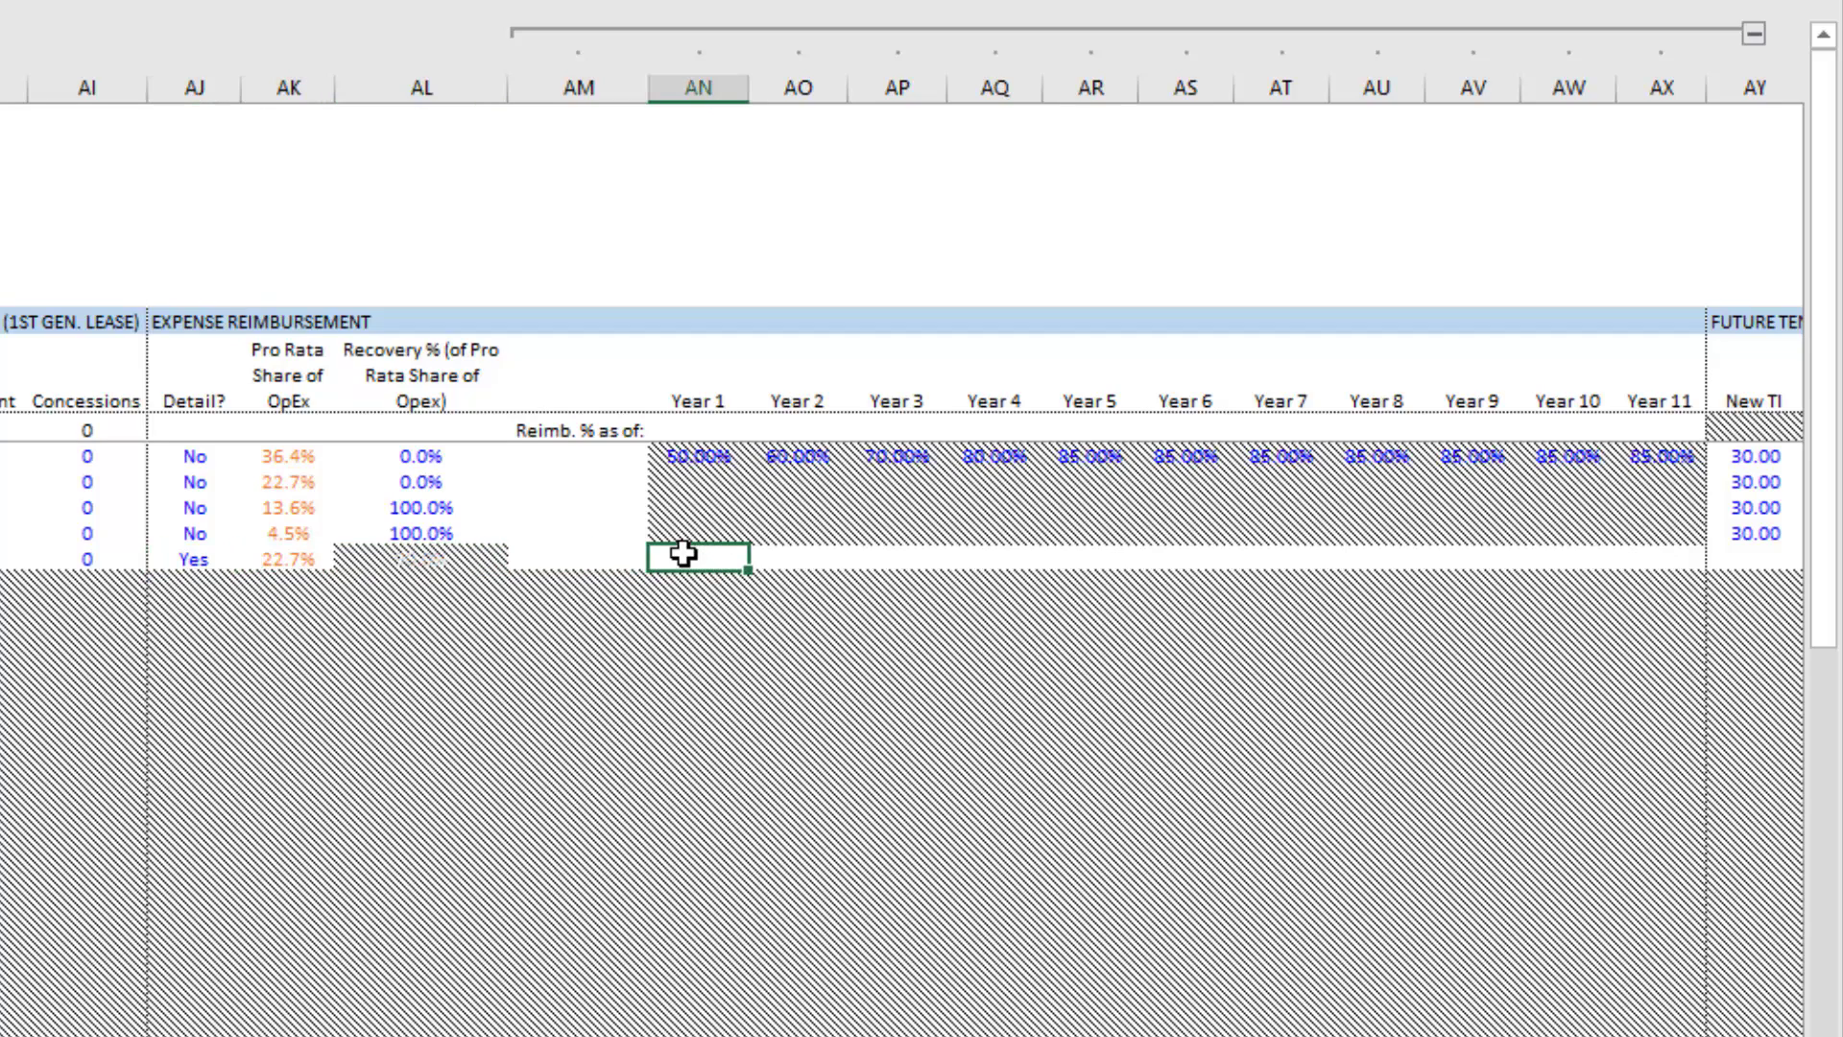
key(shift+Right)
key(shift+Right)
key(shift+Right)
key(shift+Right)
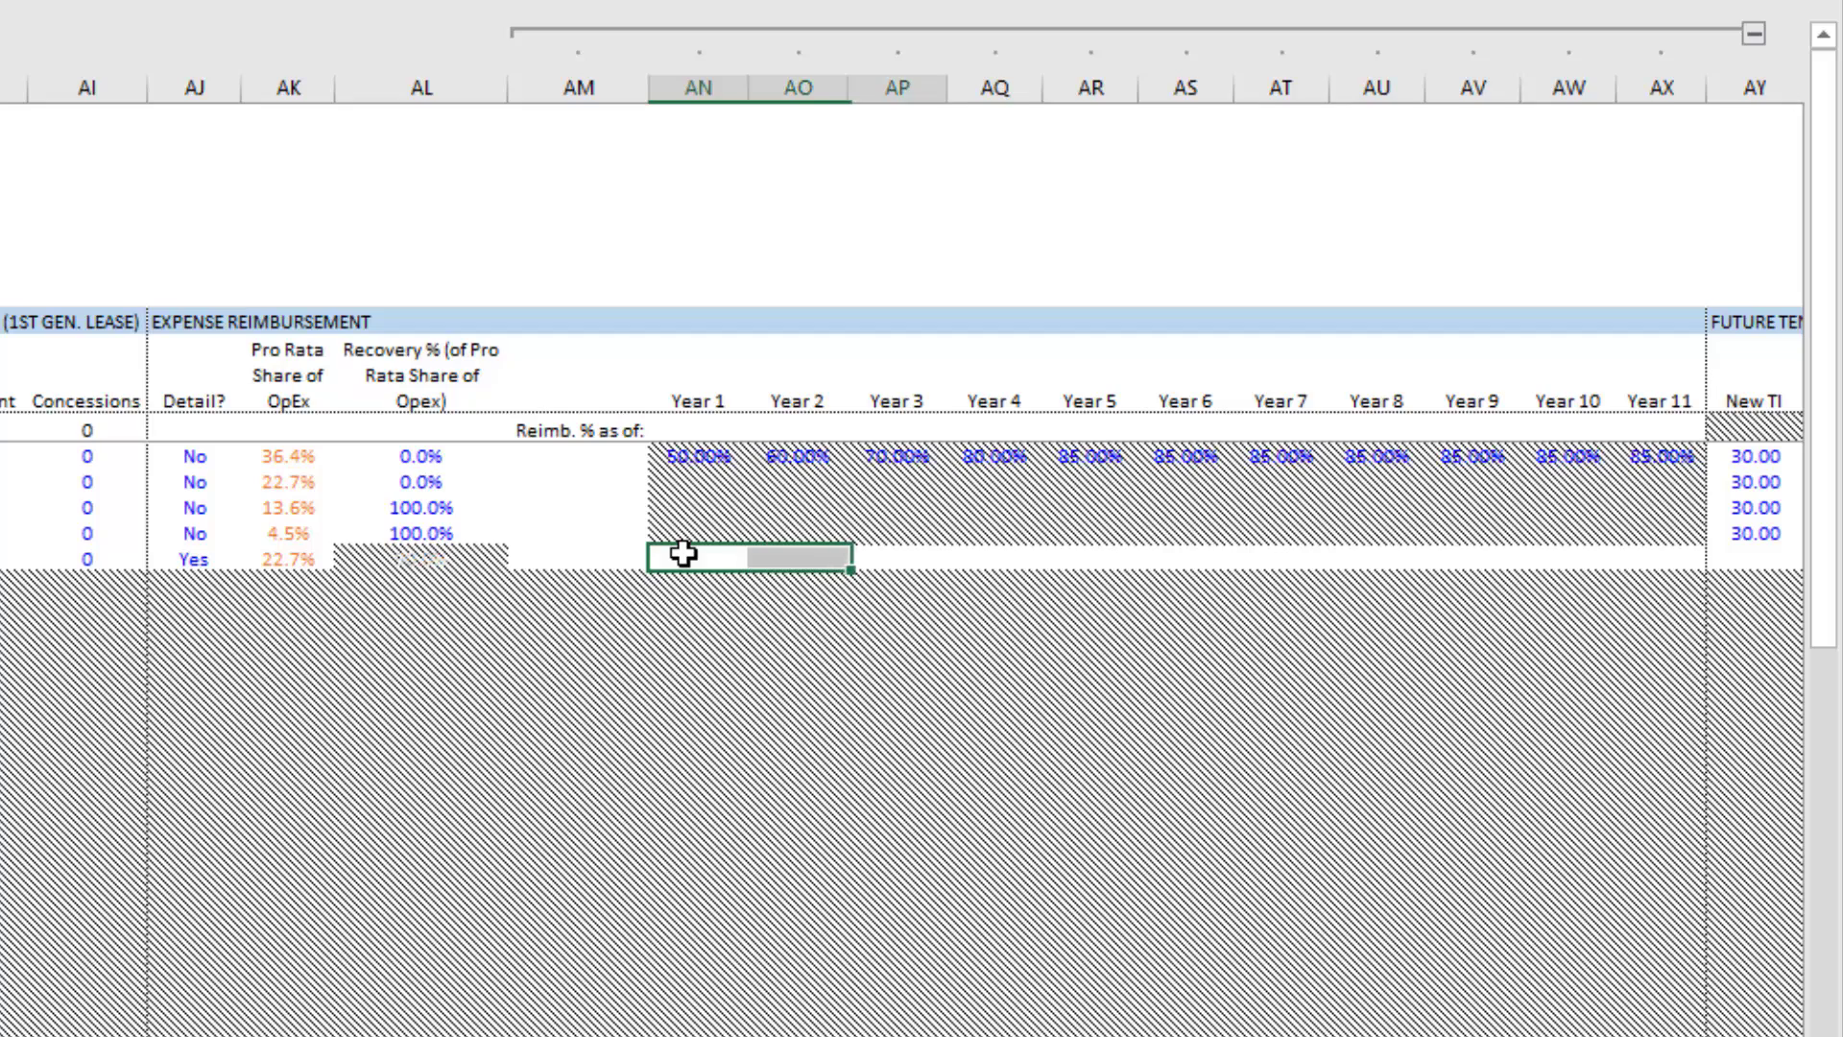
text(90)
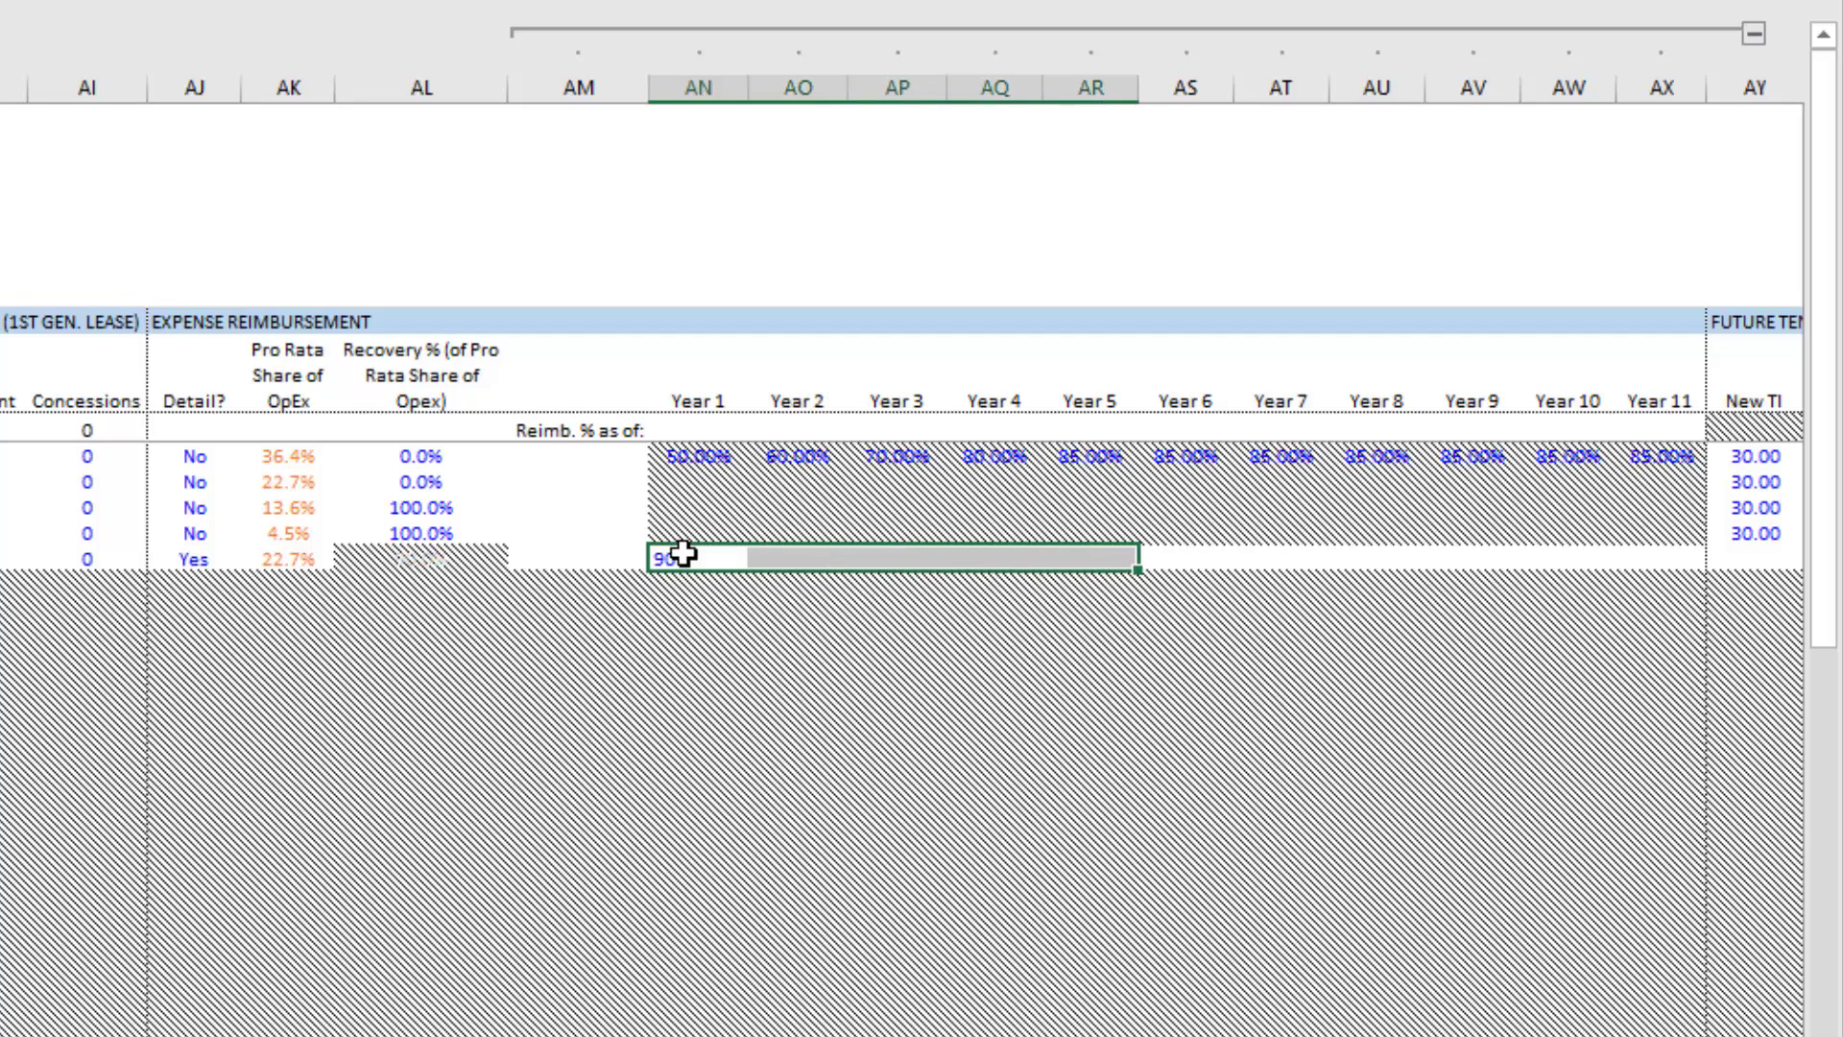
key(ctrl+Return)
- Set the fifth tenant's reimbursement percentage to 100% for Years 6 to 11
key(Right)
key(Right)
key(Right)
key(Right)
key(Right)
key(shift+Right)
key(shift+Right)
key(shift+Right)
key(shift+Right)
key(shift+Right)
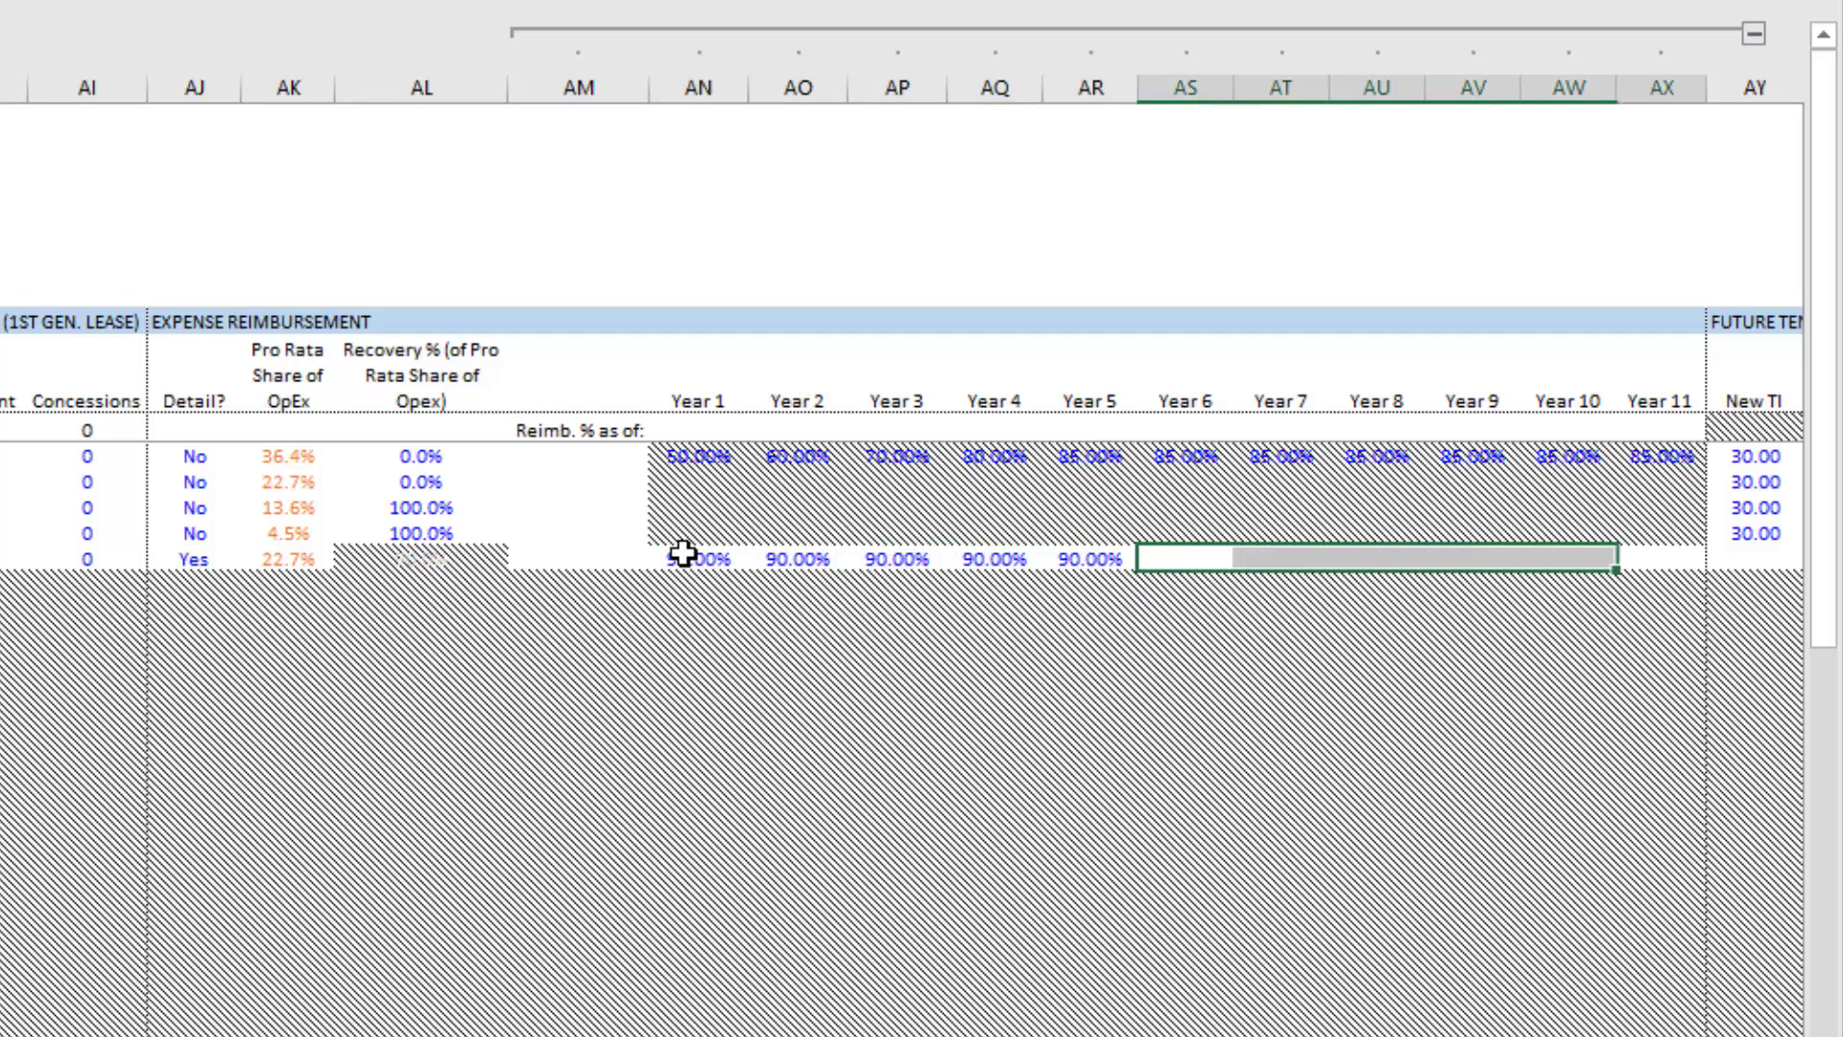
text(100)
key(ctrl+Return)
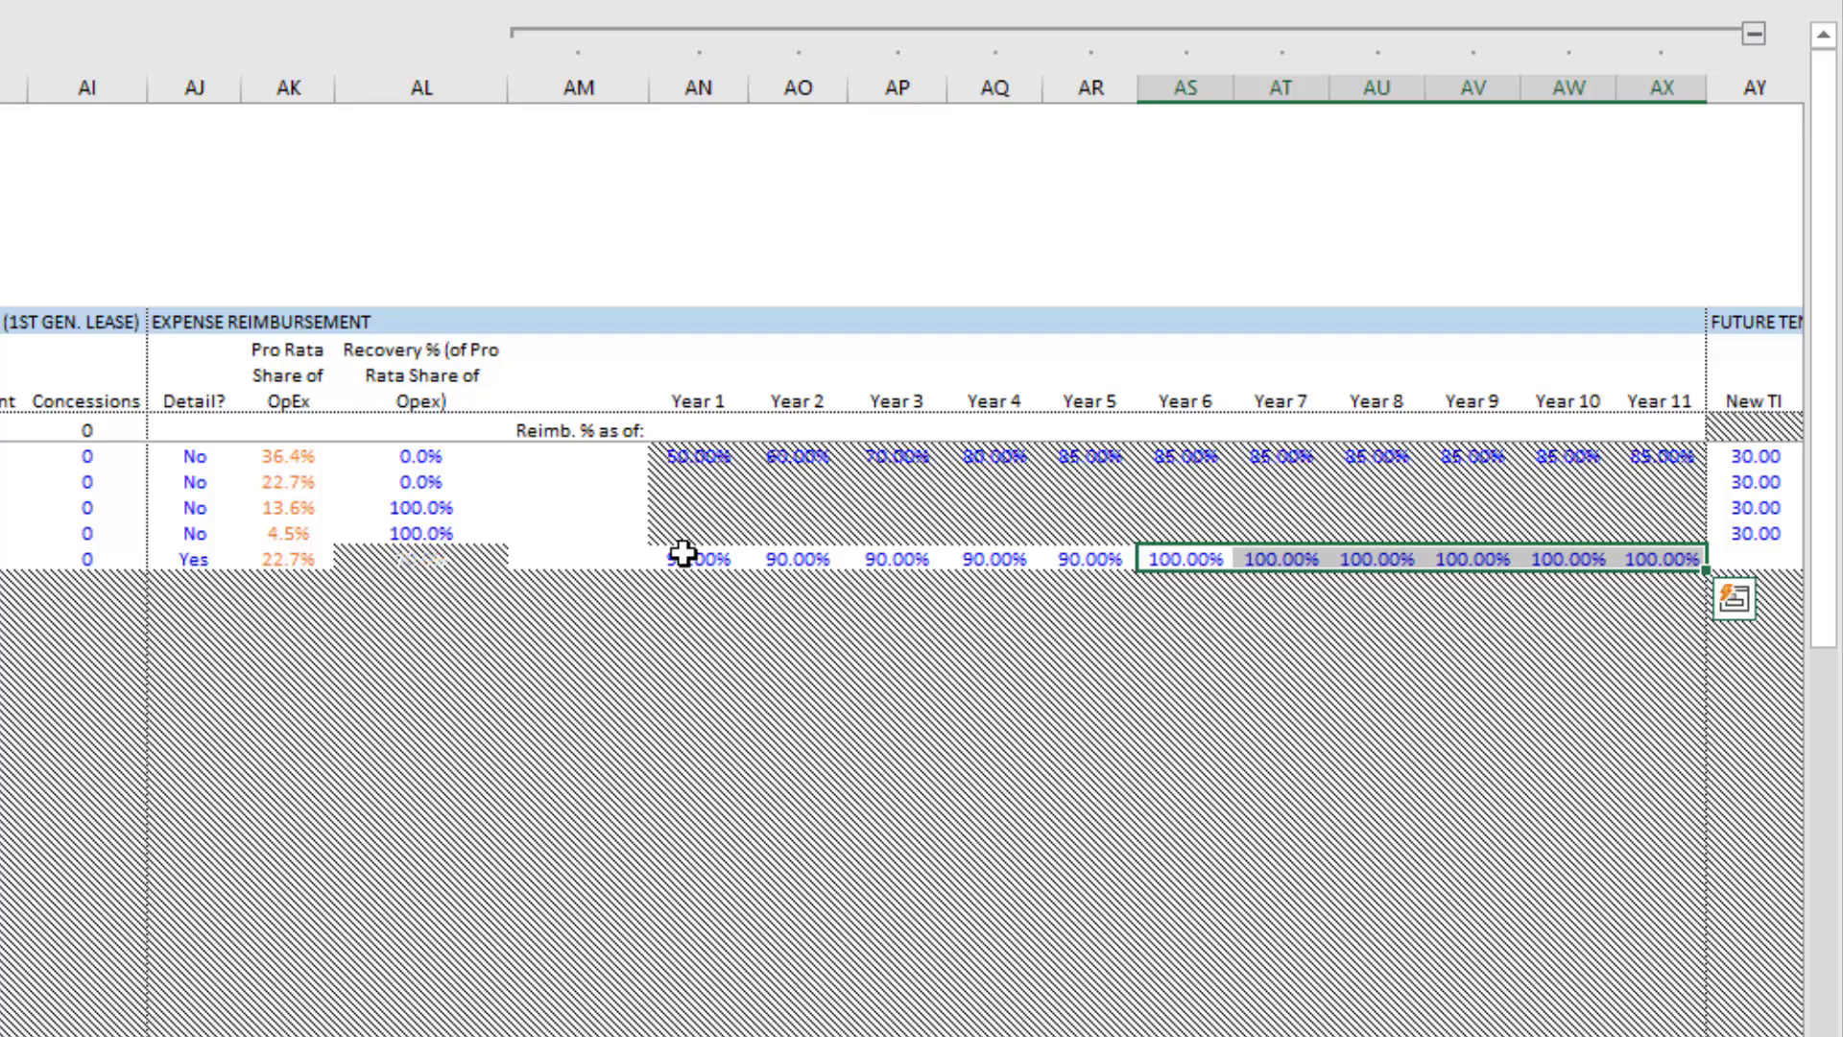
- Review the fifth tenant's yearly reimbursement percentages against its pro rata share of OpEx
key(Left)
key(Left)
key(Left)
key(Left)
key(Left)
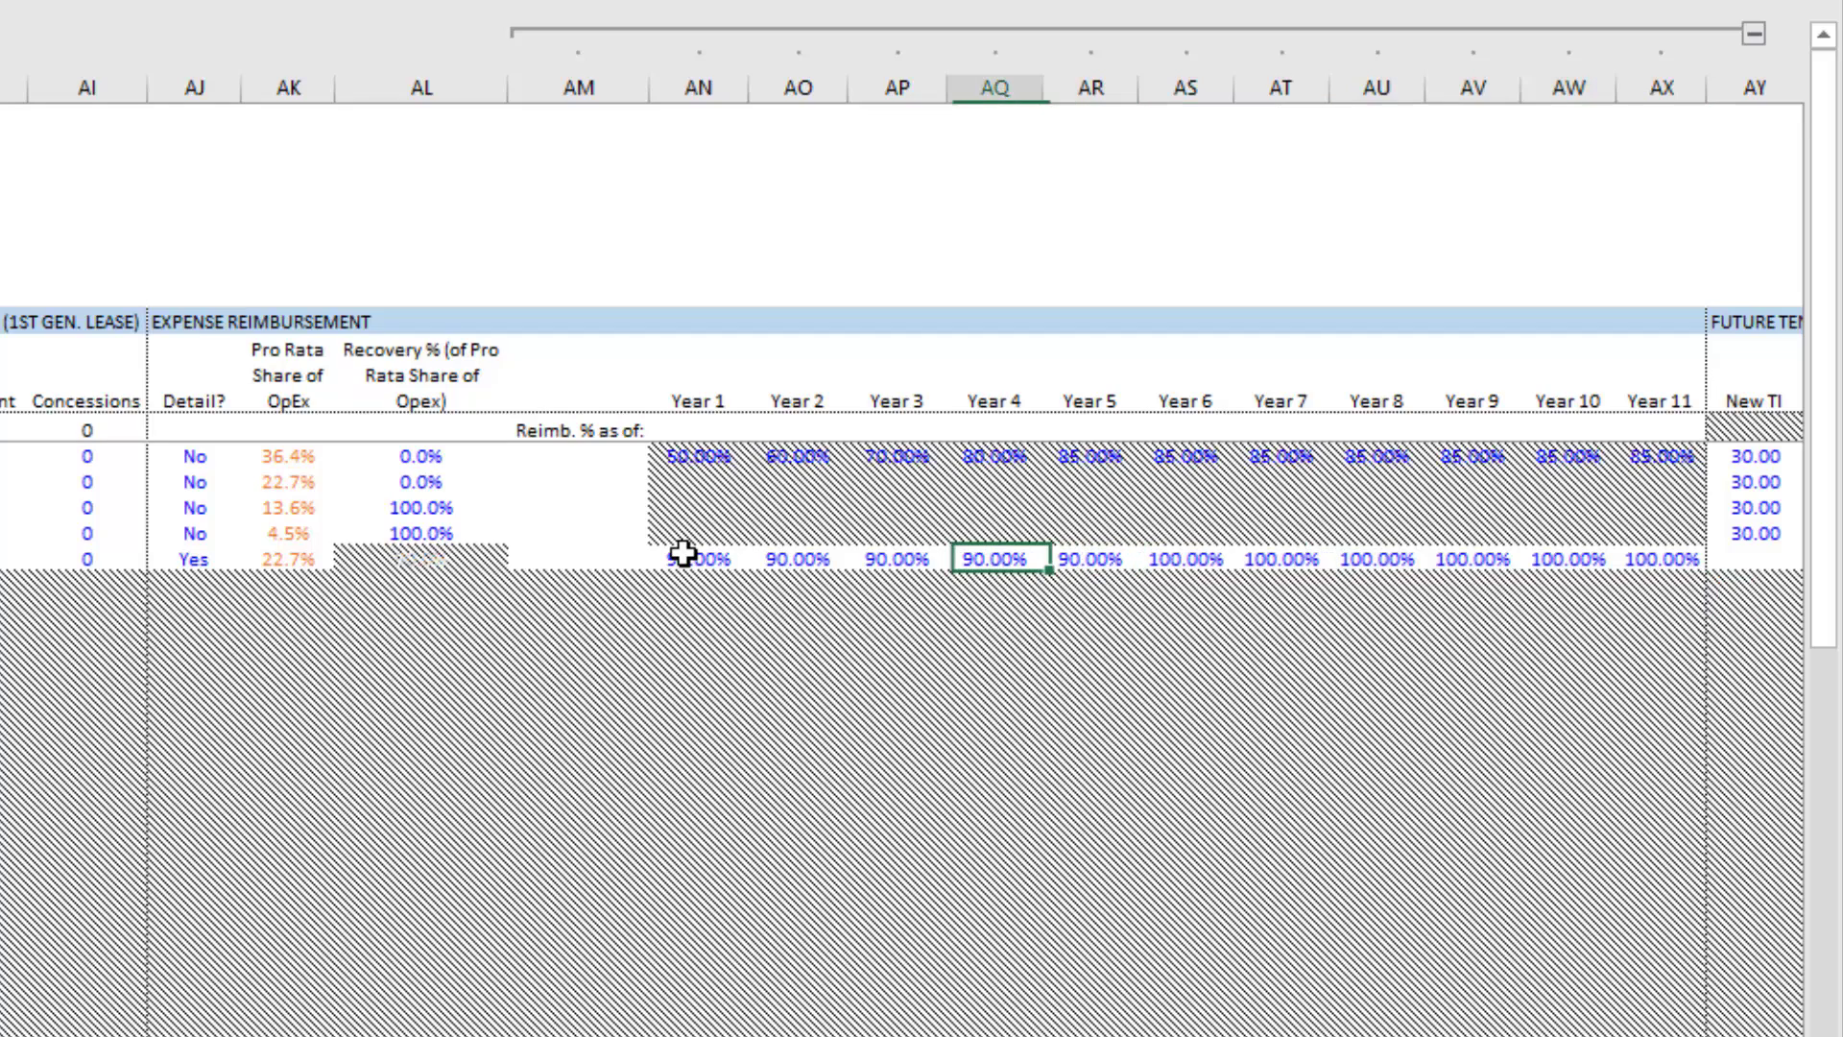
key(Left)
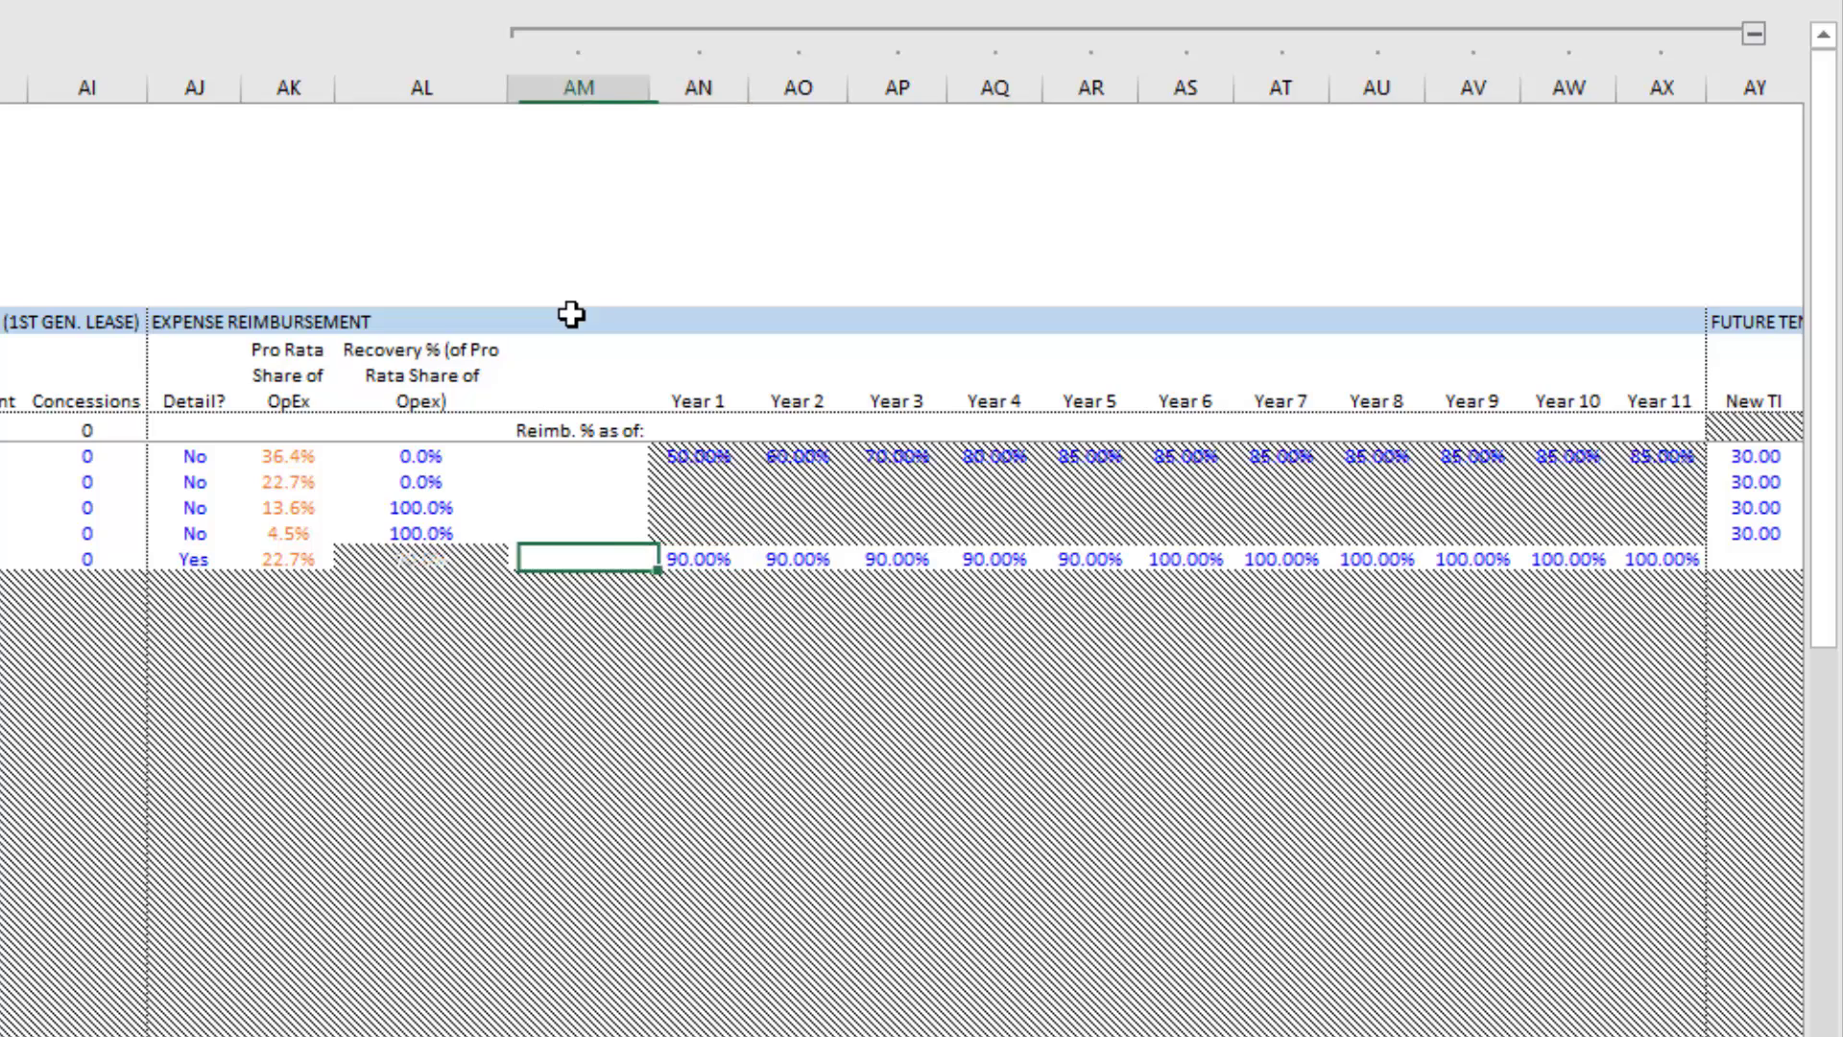
key(Right)
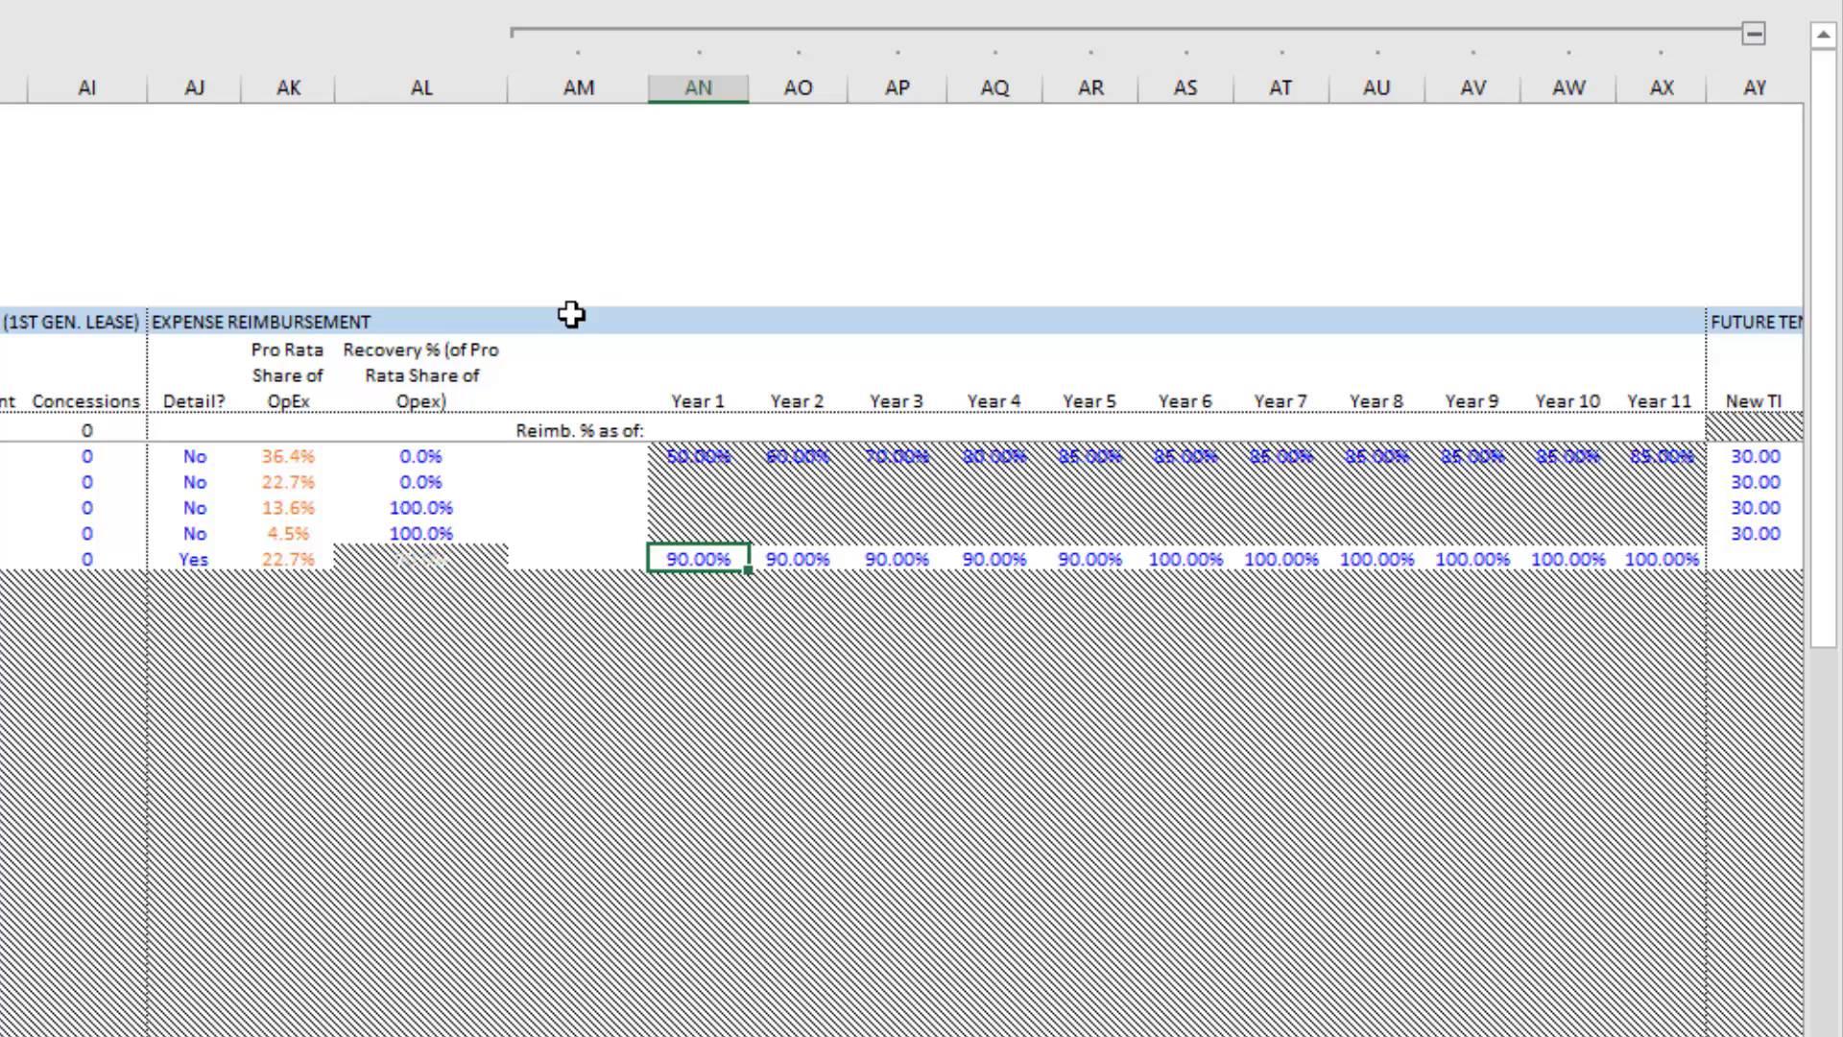
key(Left)
key(Left)
key(Left)
key(Left)
key(Right)
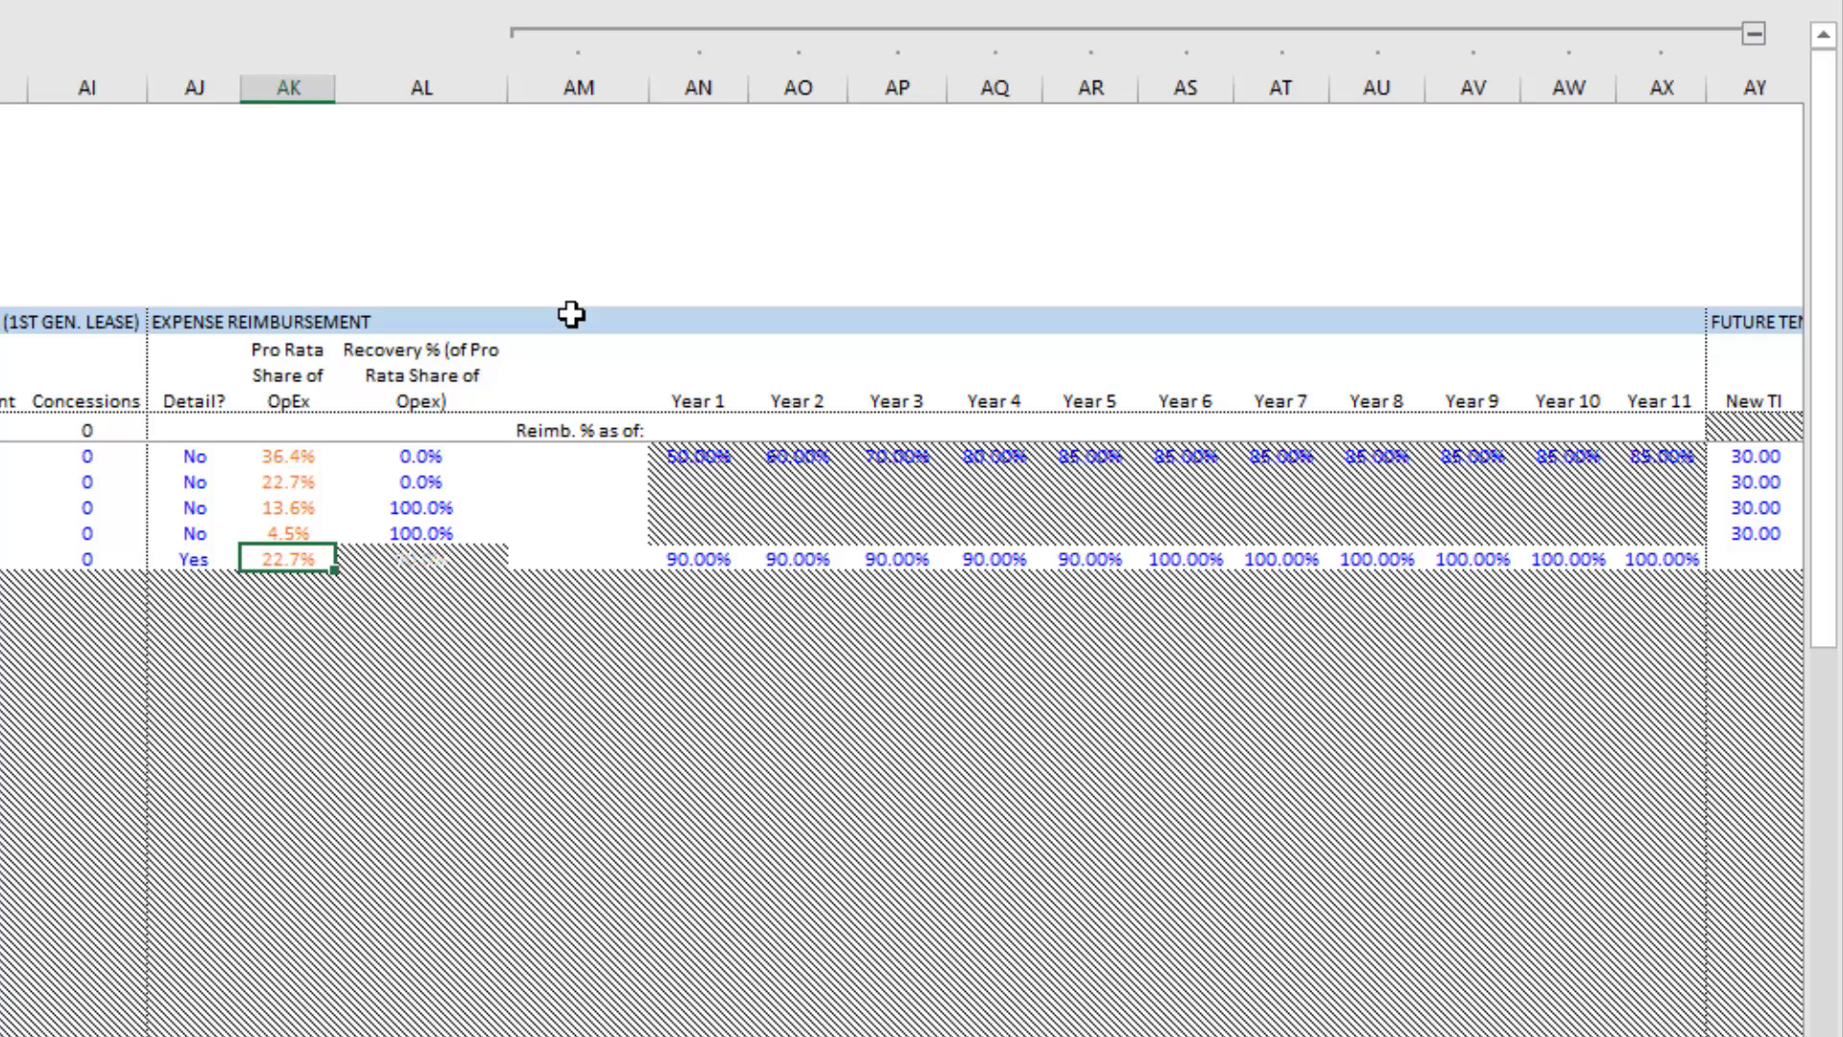
click(1186, 557)
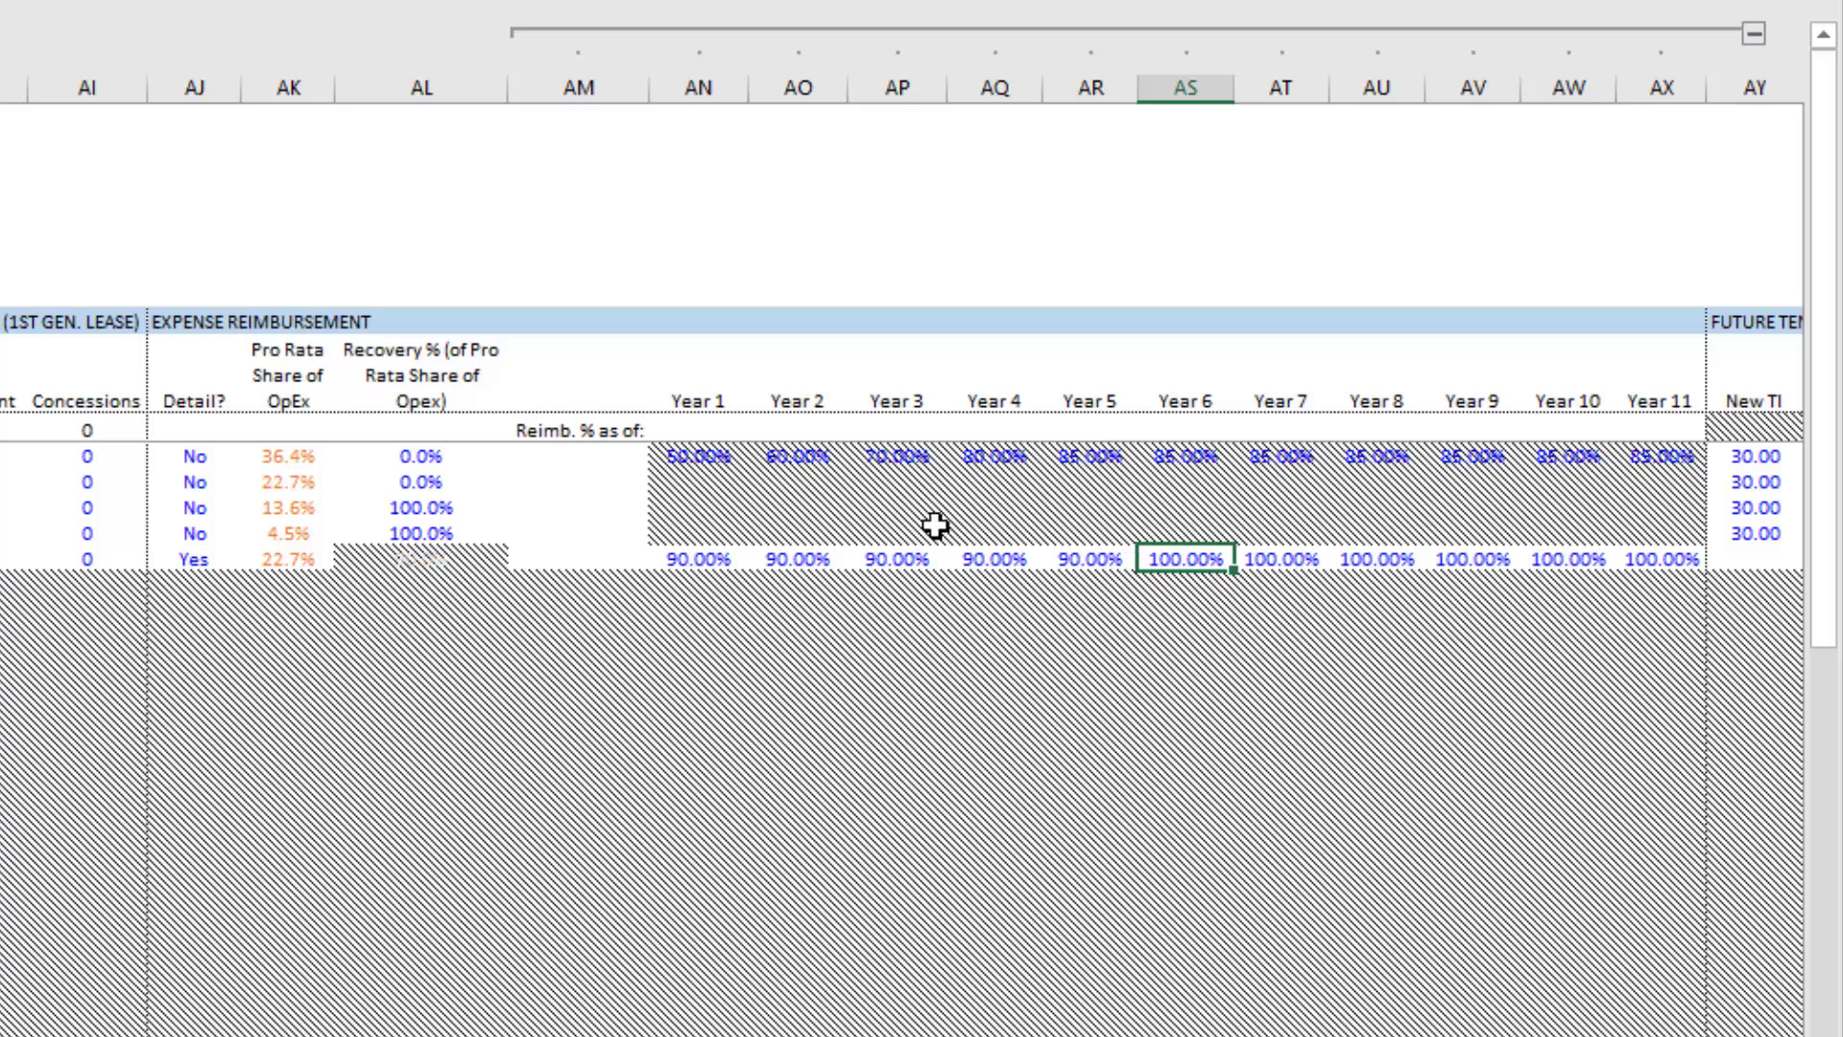
click(329, 558)
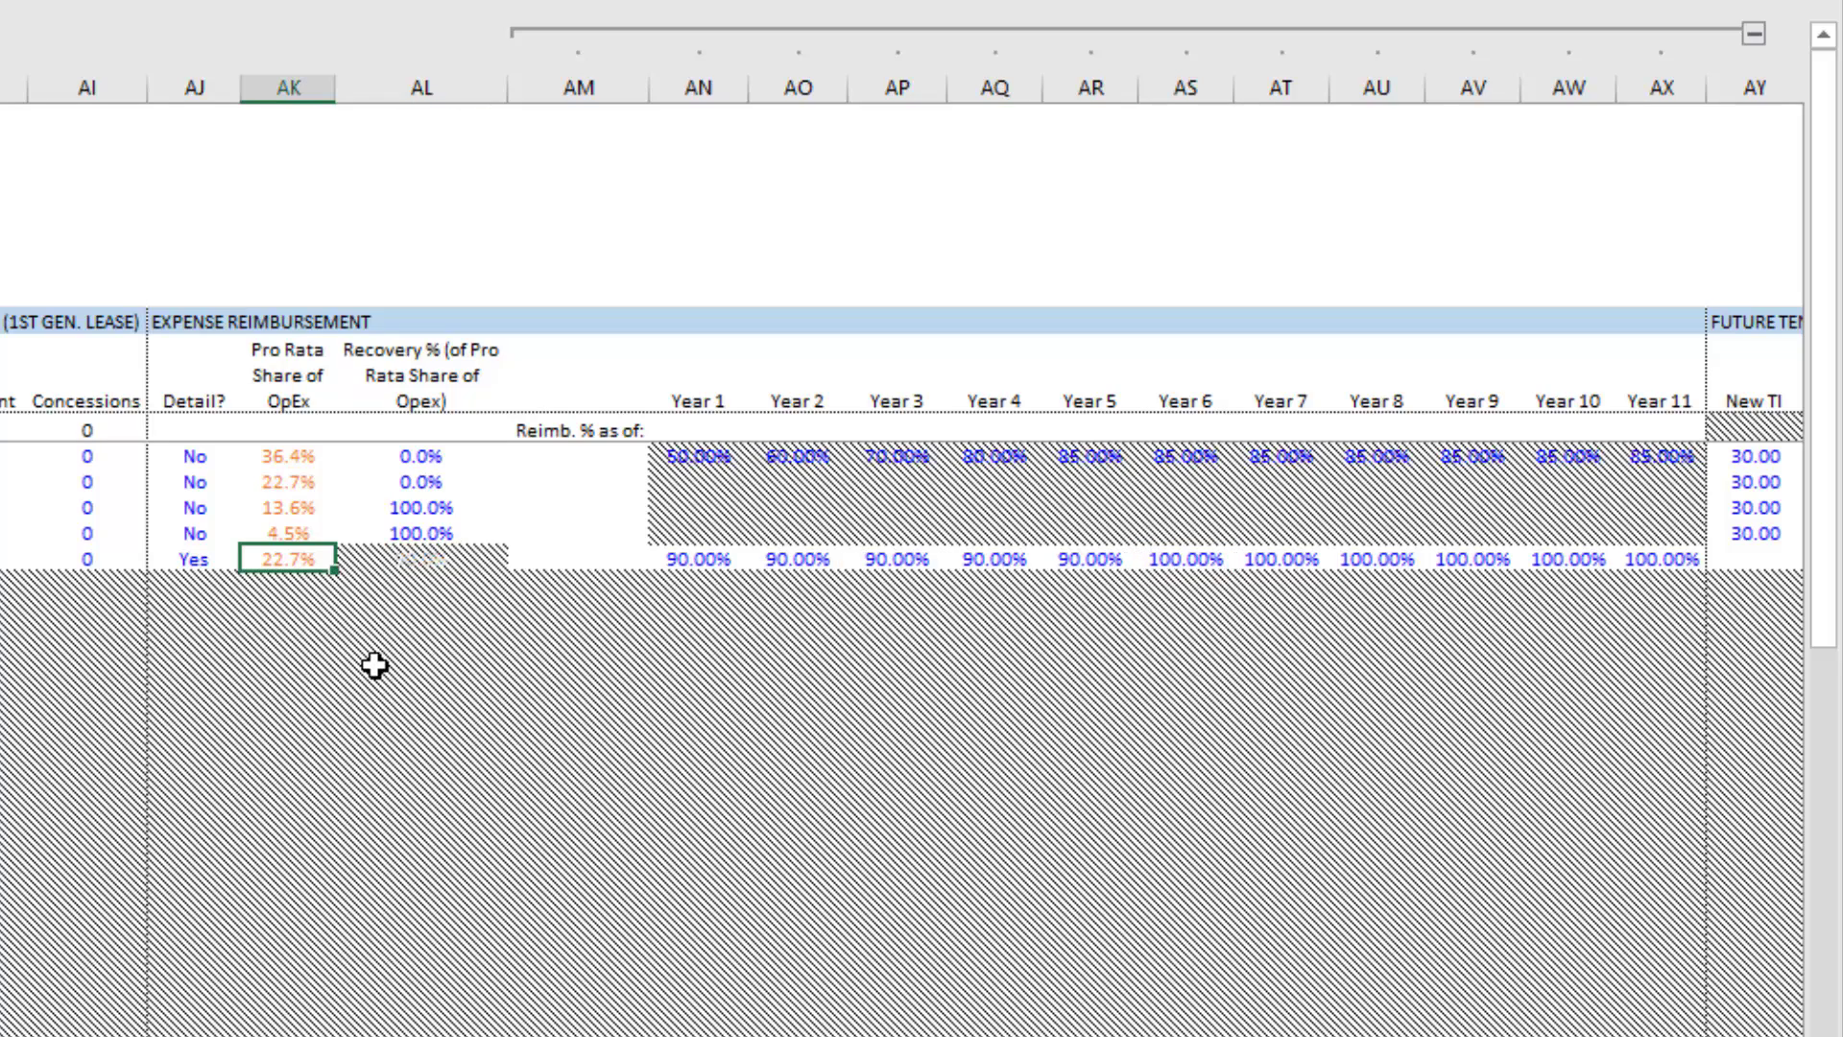
- Examine the pro rata share of OpEx for the other tenants, including the first and second
key(Up)
key(Up)
key(Up)
key(Up)
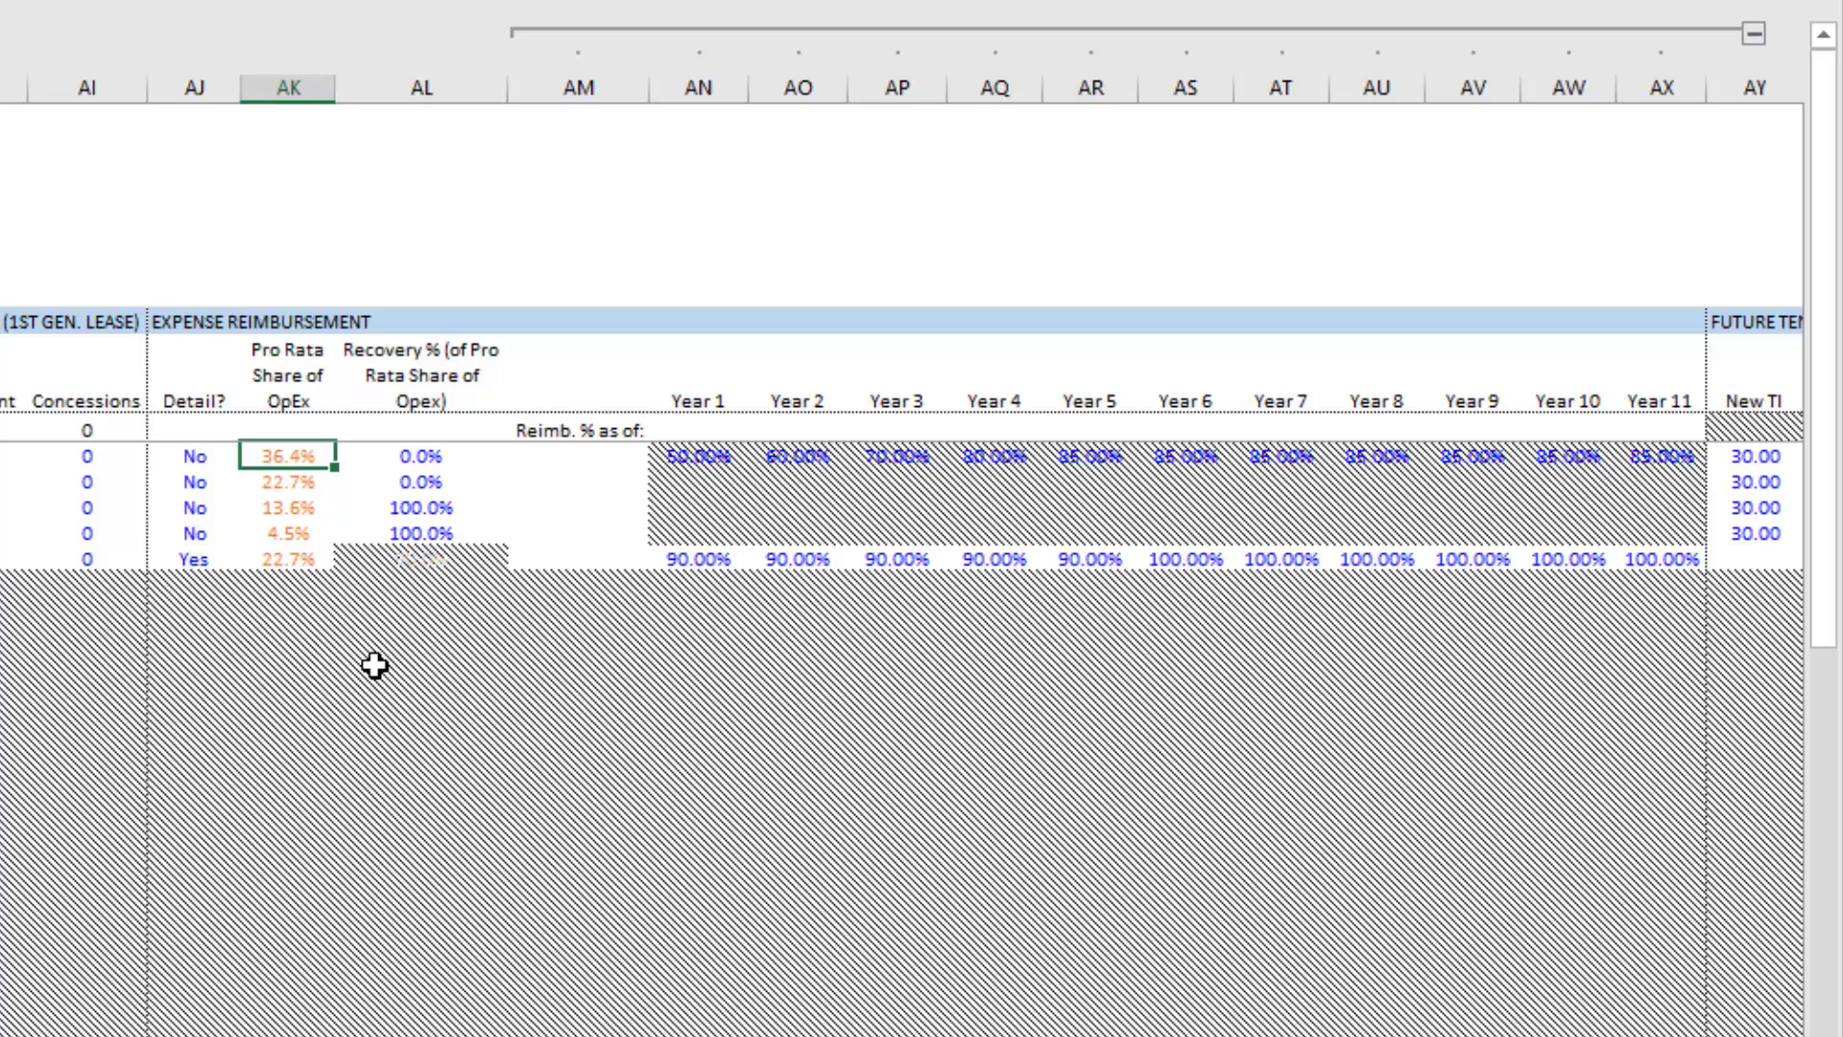
click(298, 488)
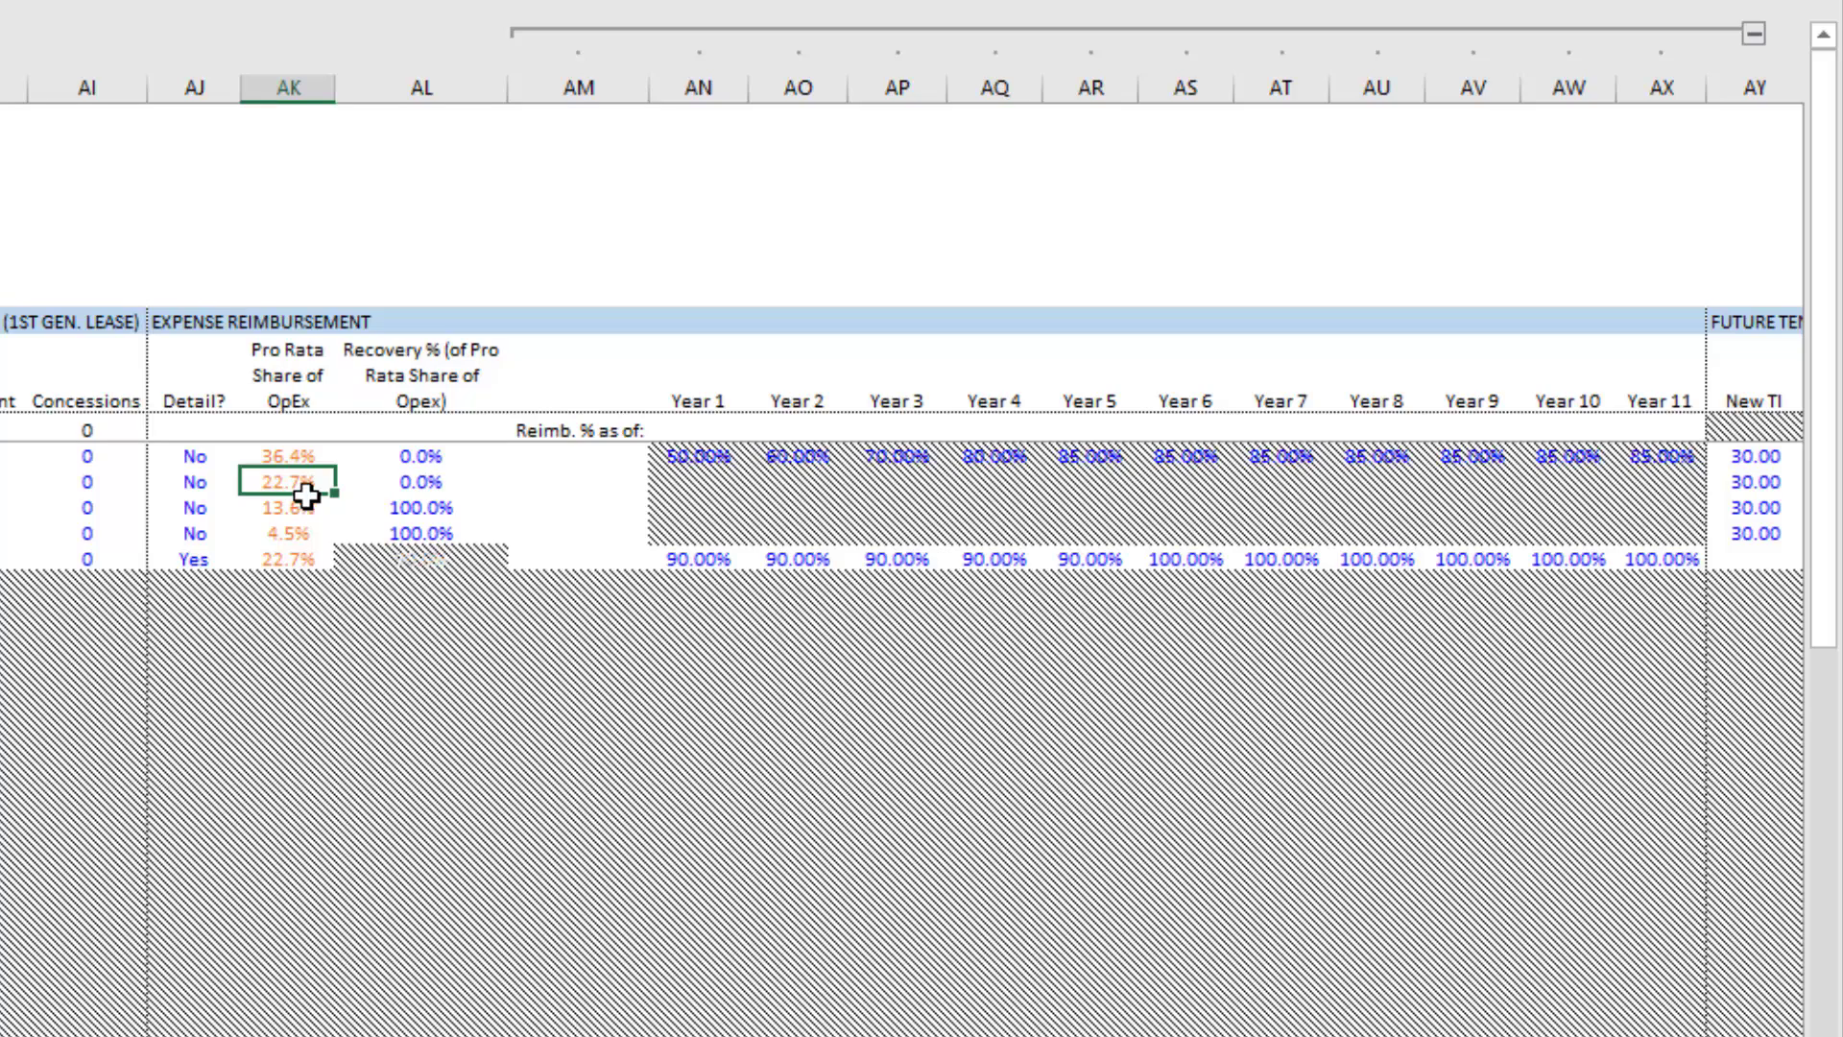
- Review the tenants' pro rata shares of OpEx and the fifth tenant's yearly reimbursement percentages
click(298, 459)
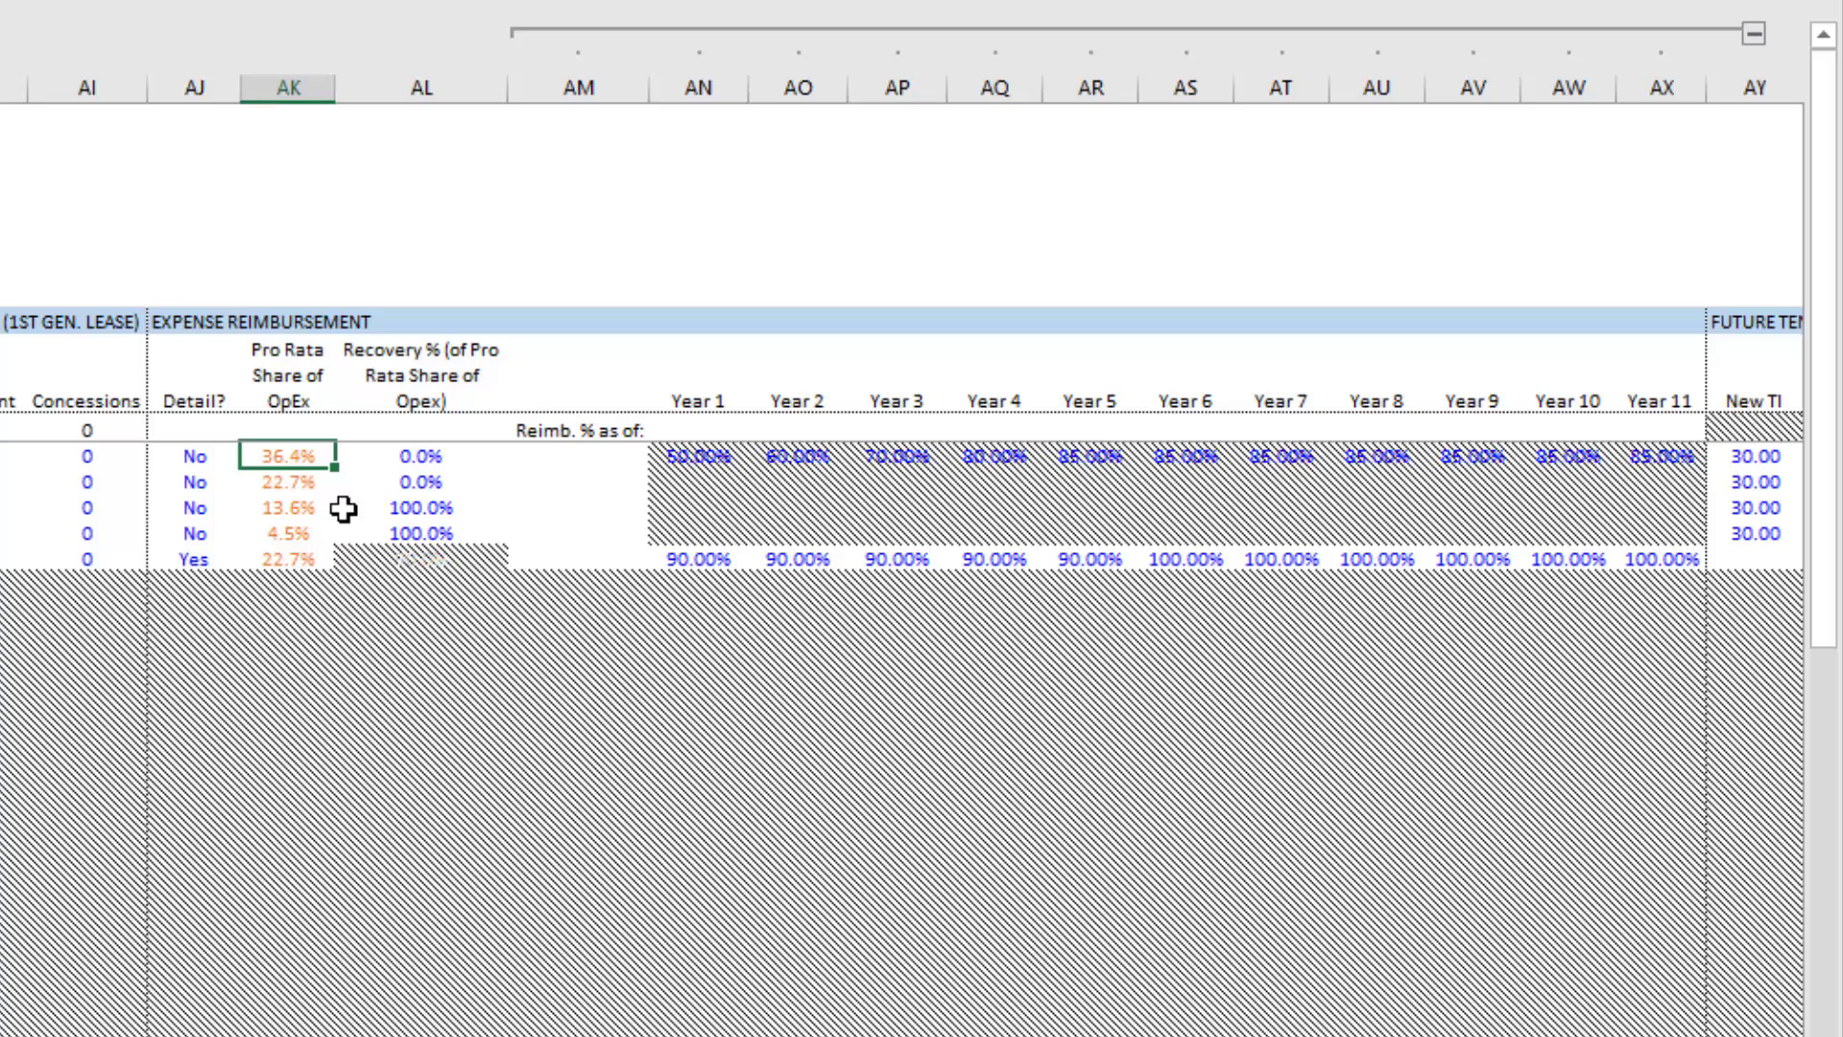
click(315, 561)
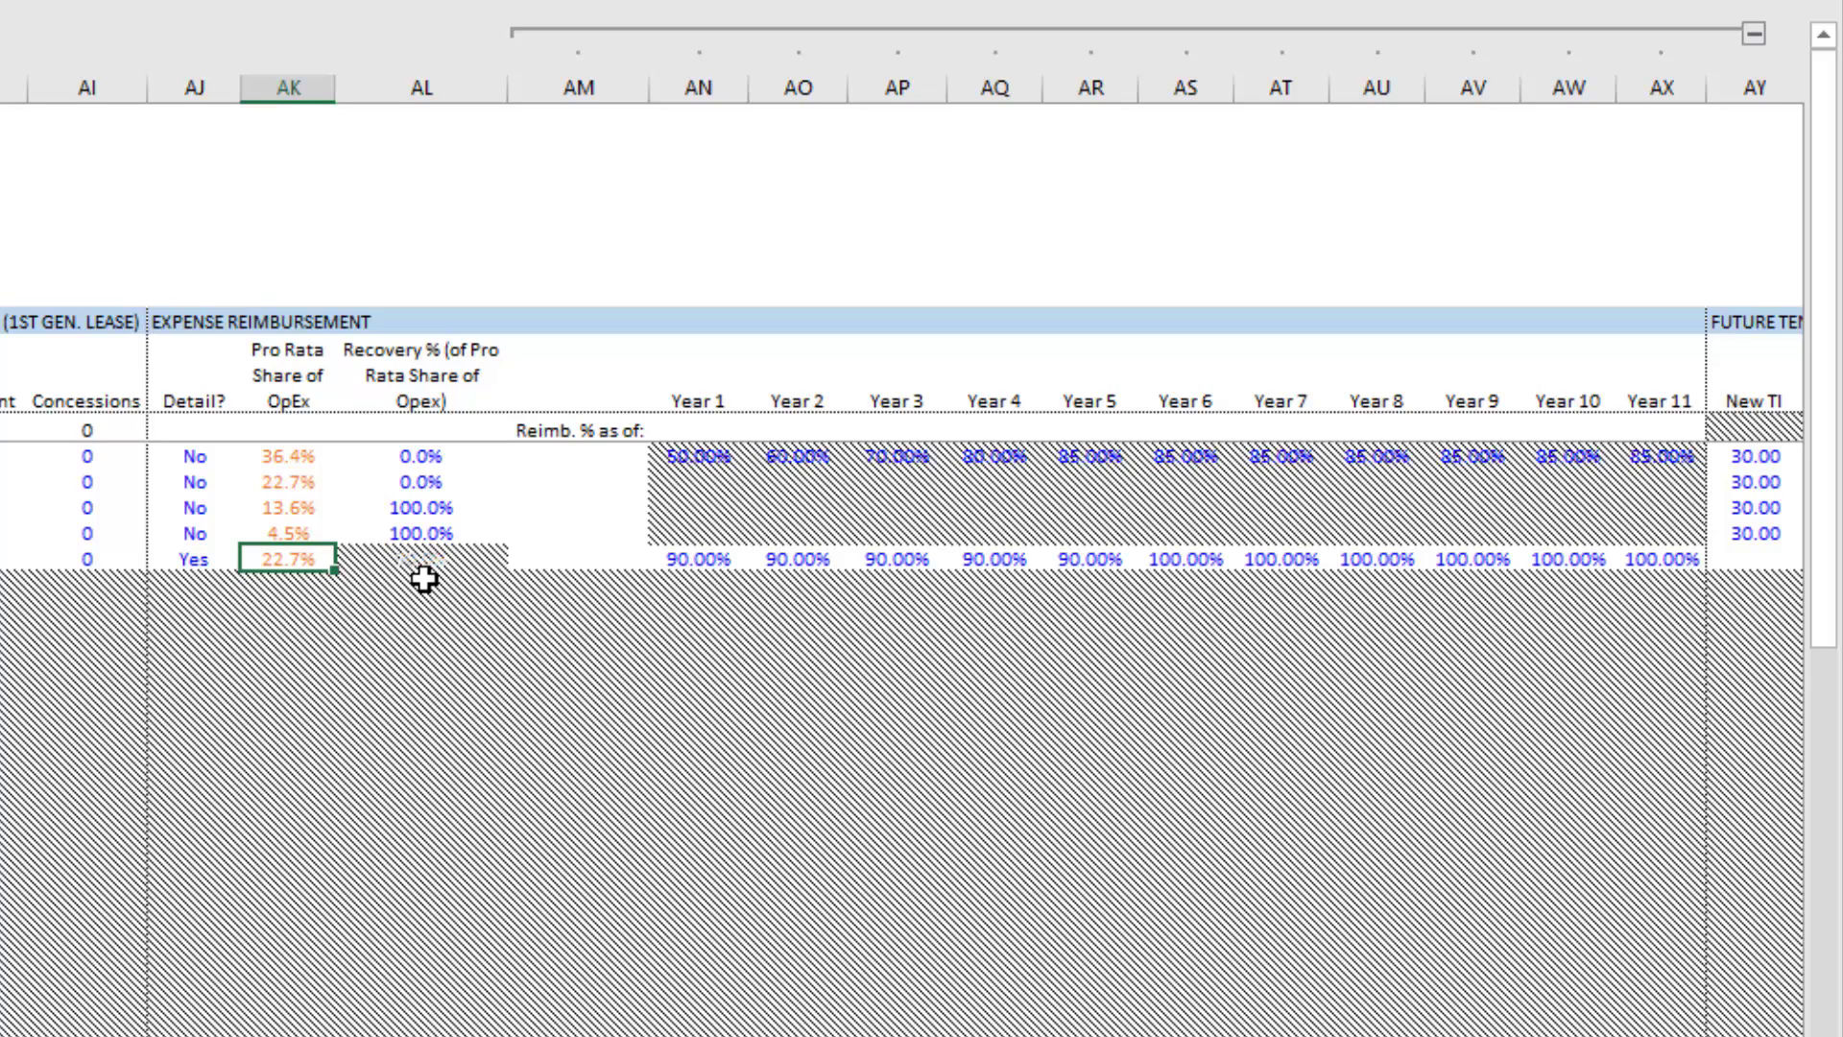
drag(280, 455, 291, 553)
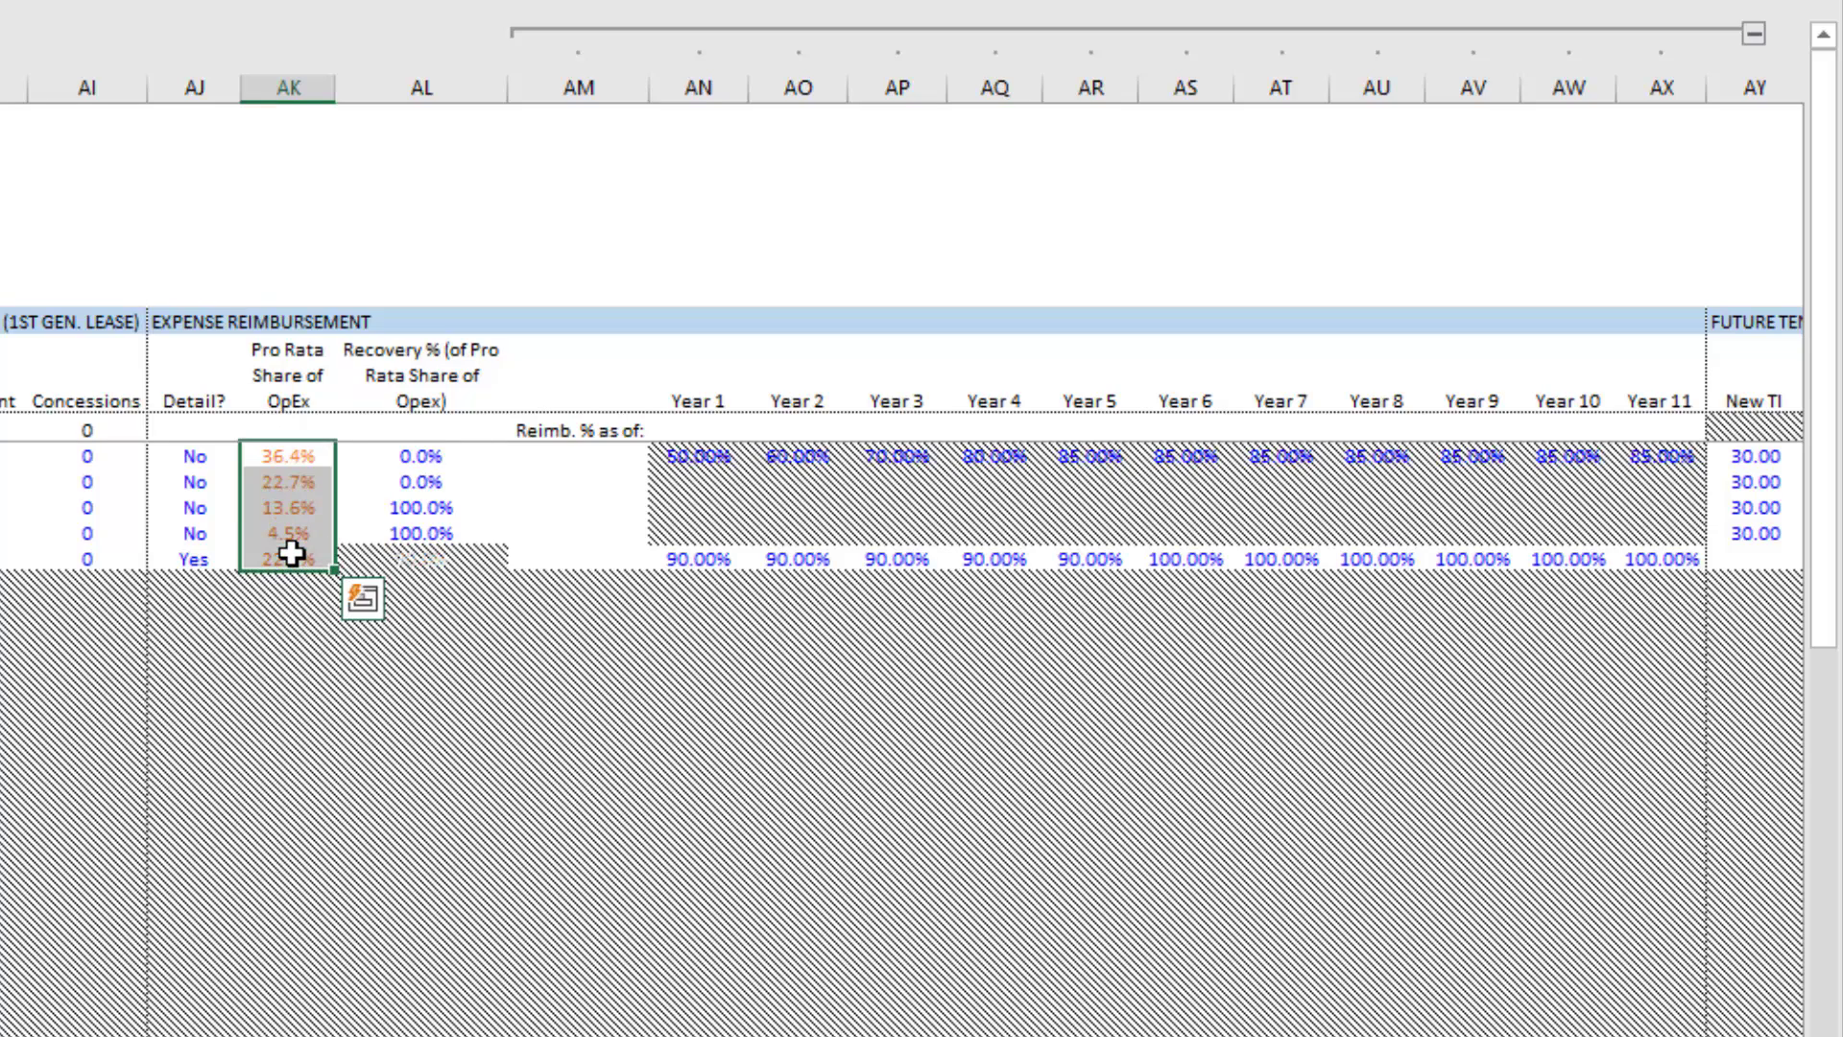
click(292, 554)
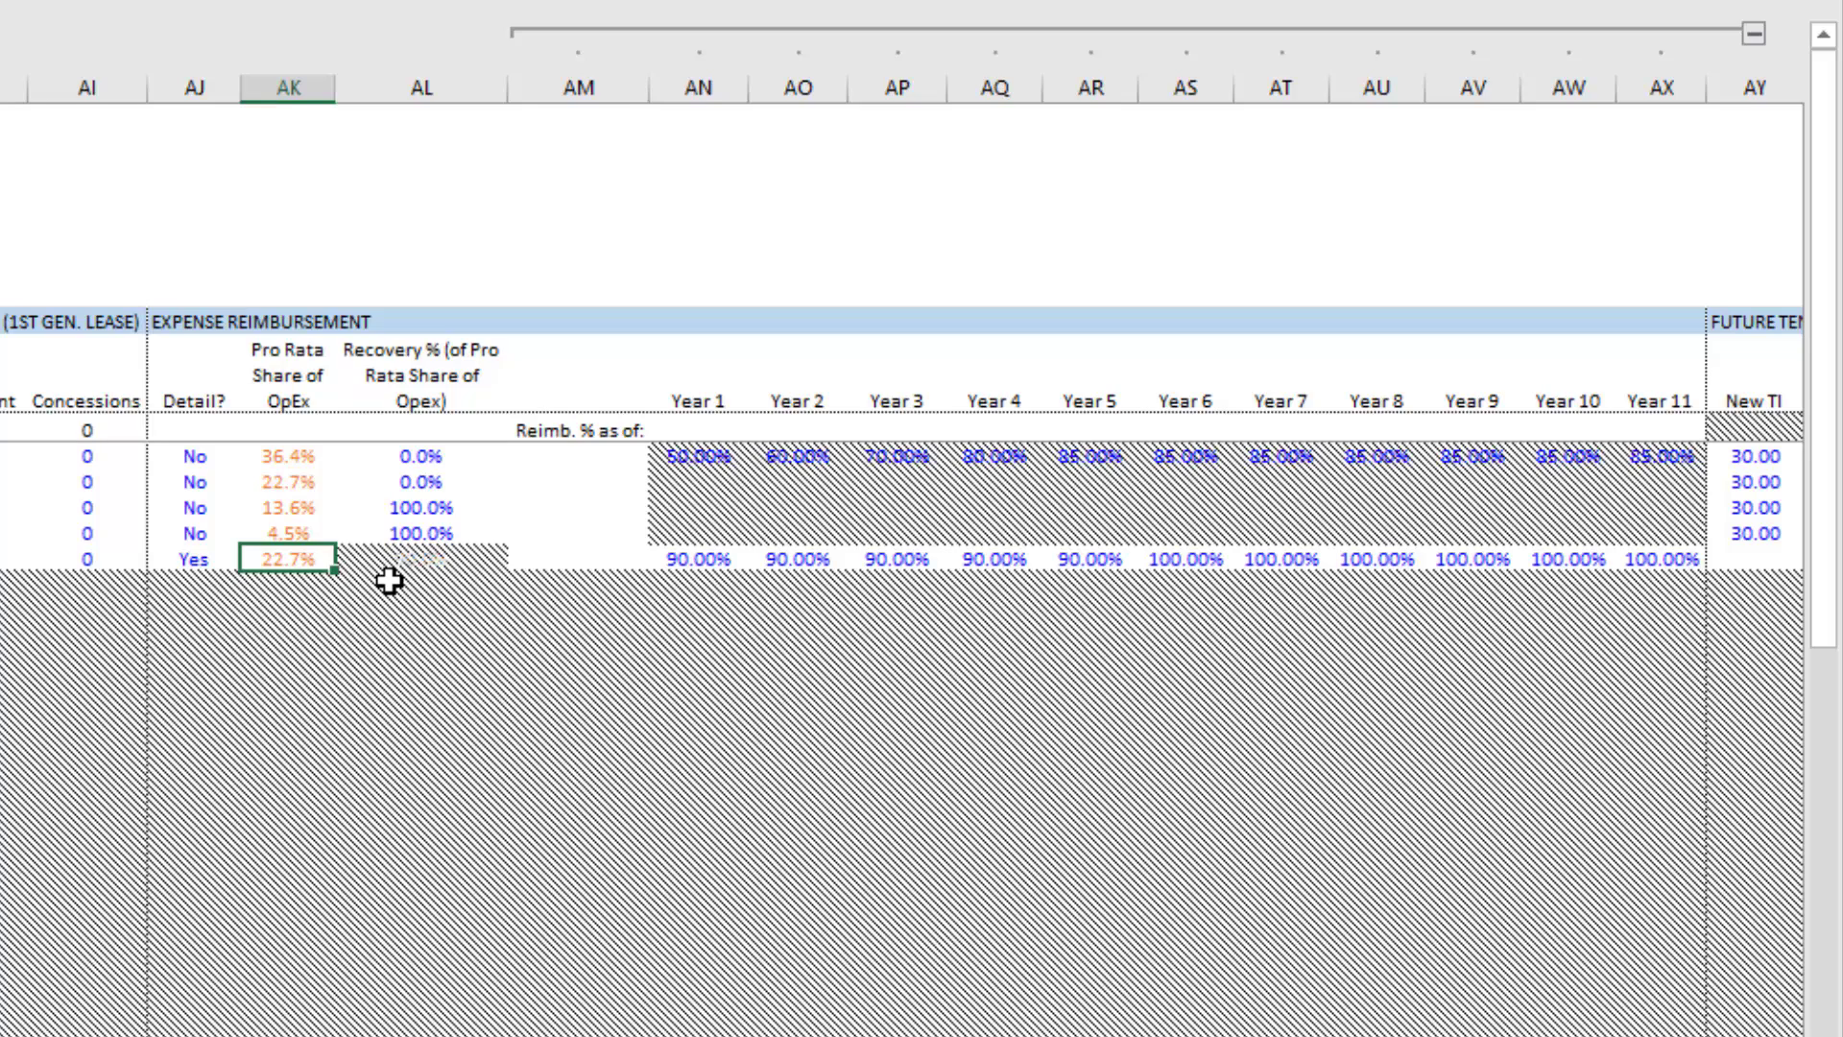
key(Right)
key(Right)
key(Right)
key(Right)
key(Right)
key(Right)
key(Right)
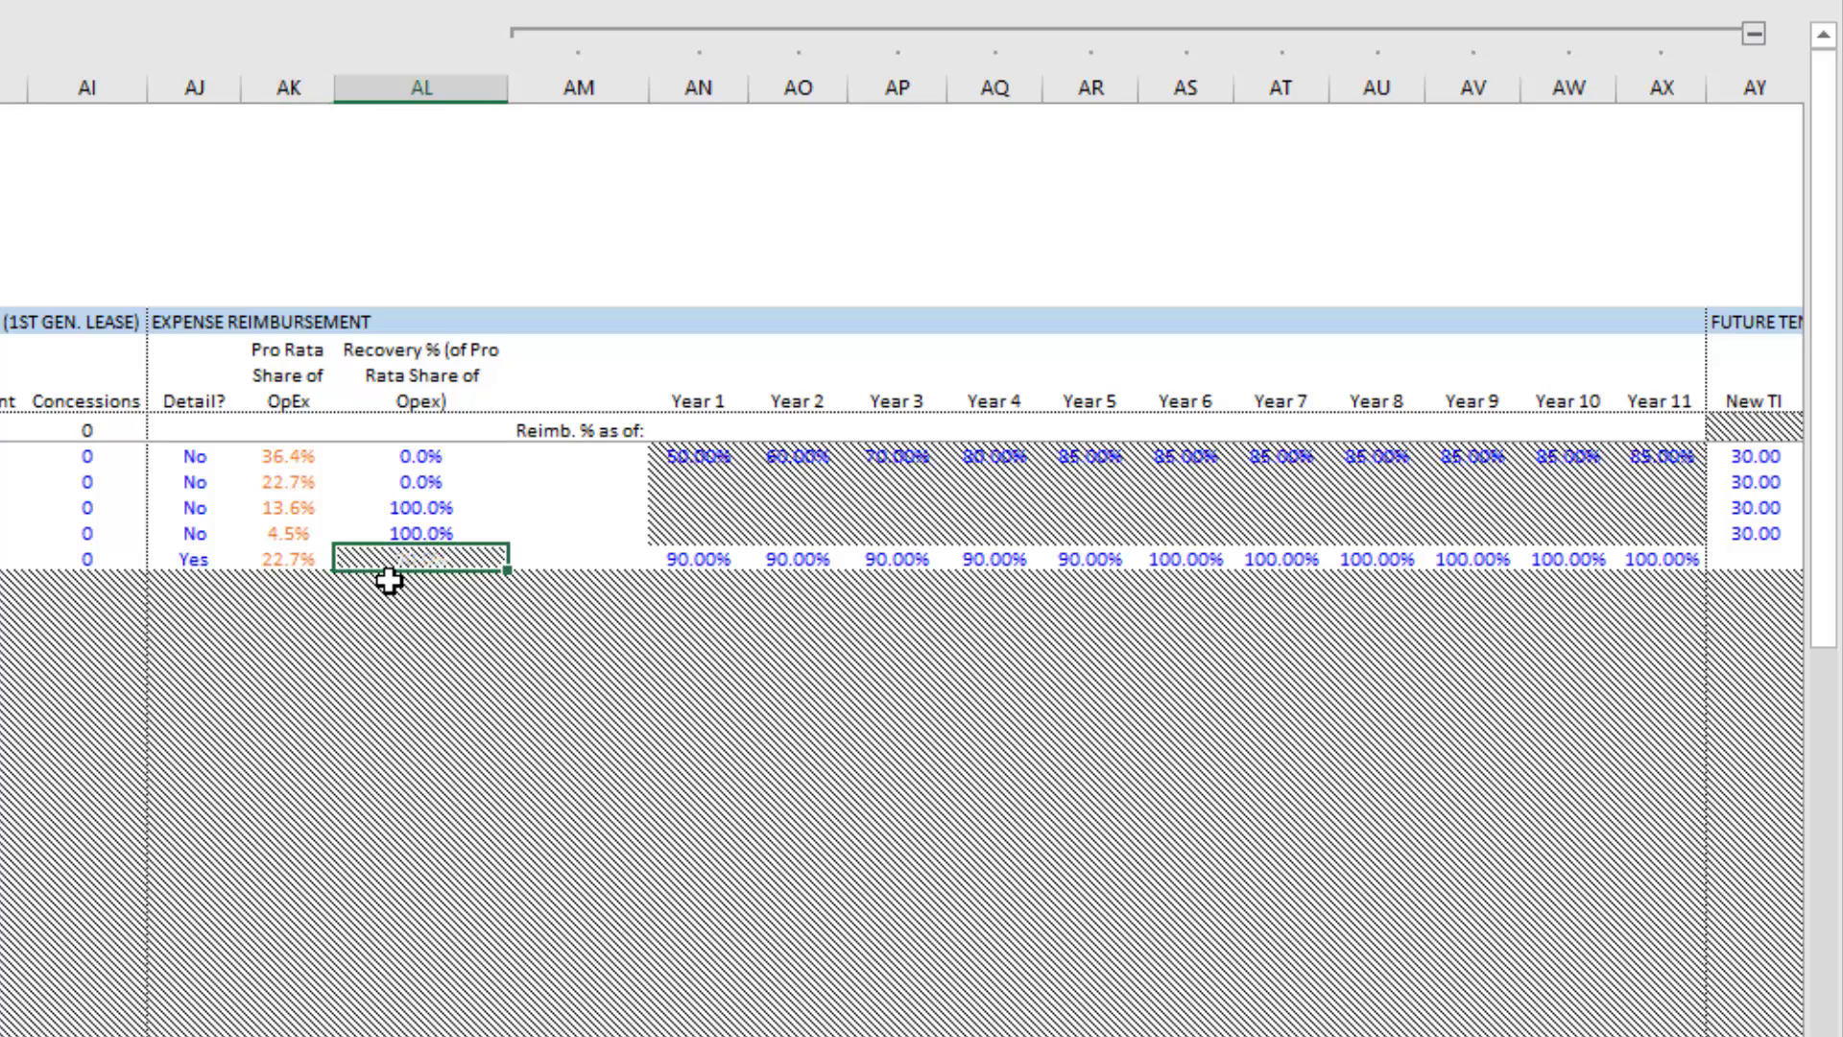
key(Right)
key(Right)
key(Right)
key(Right)
key(Right)
key(Right)
key(Right)
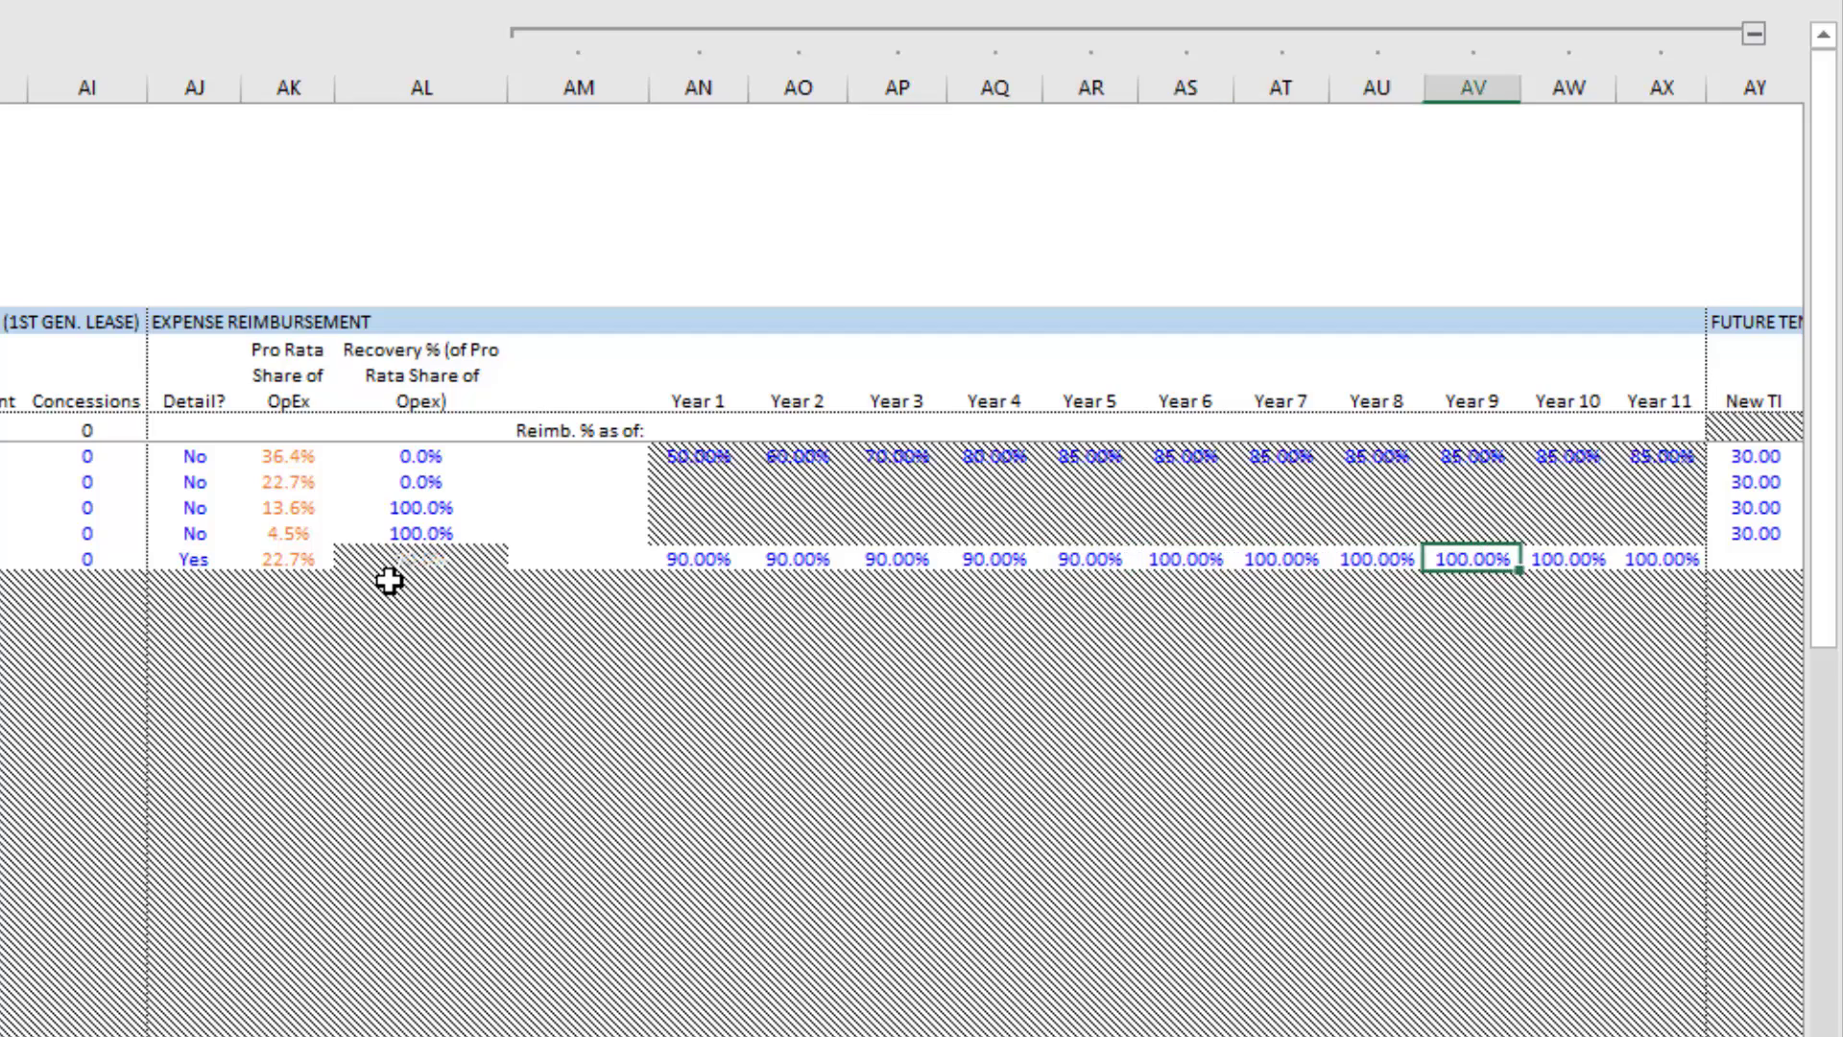
key(Left)
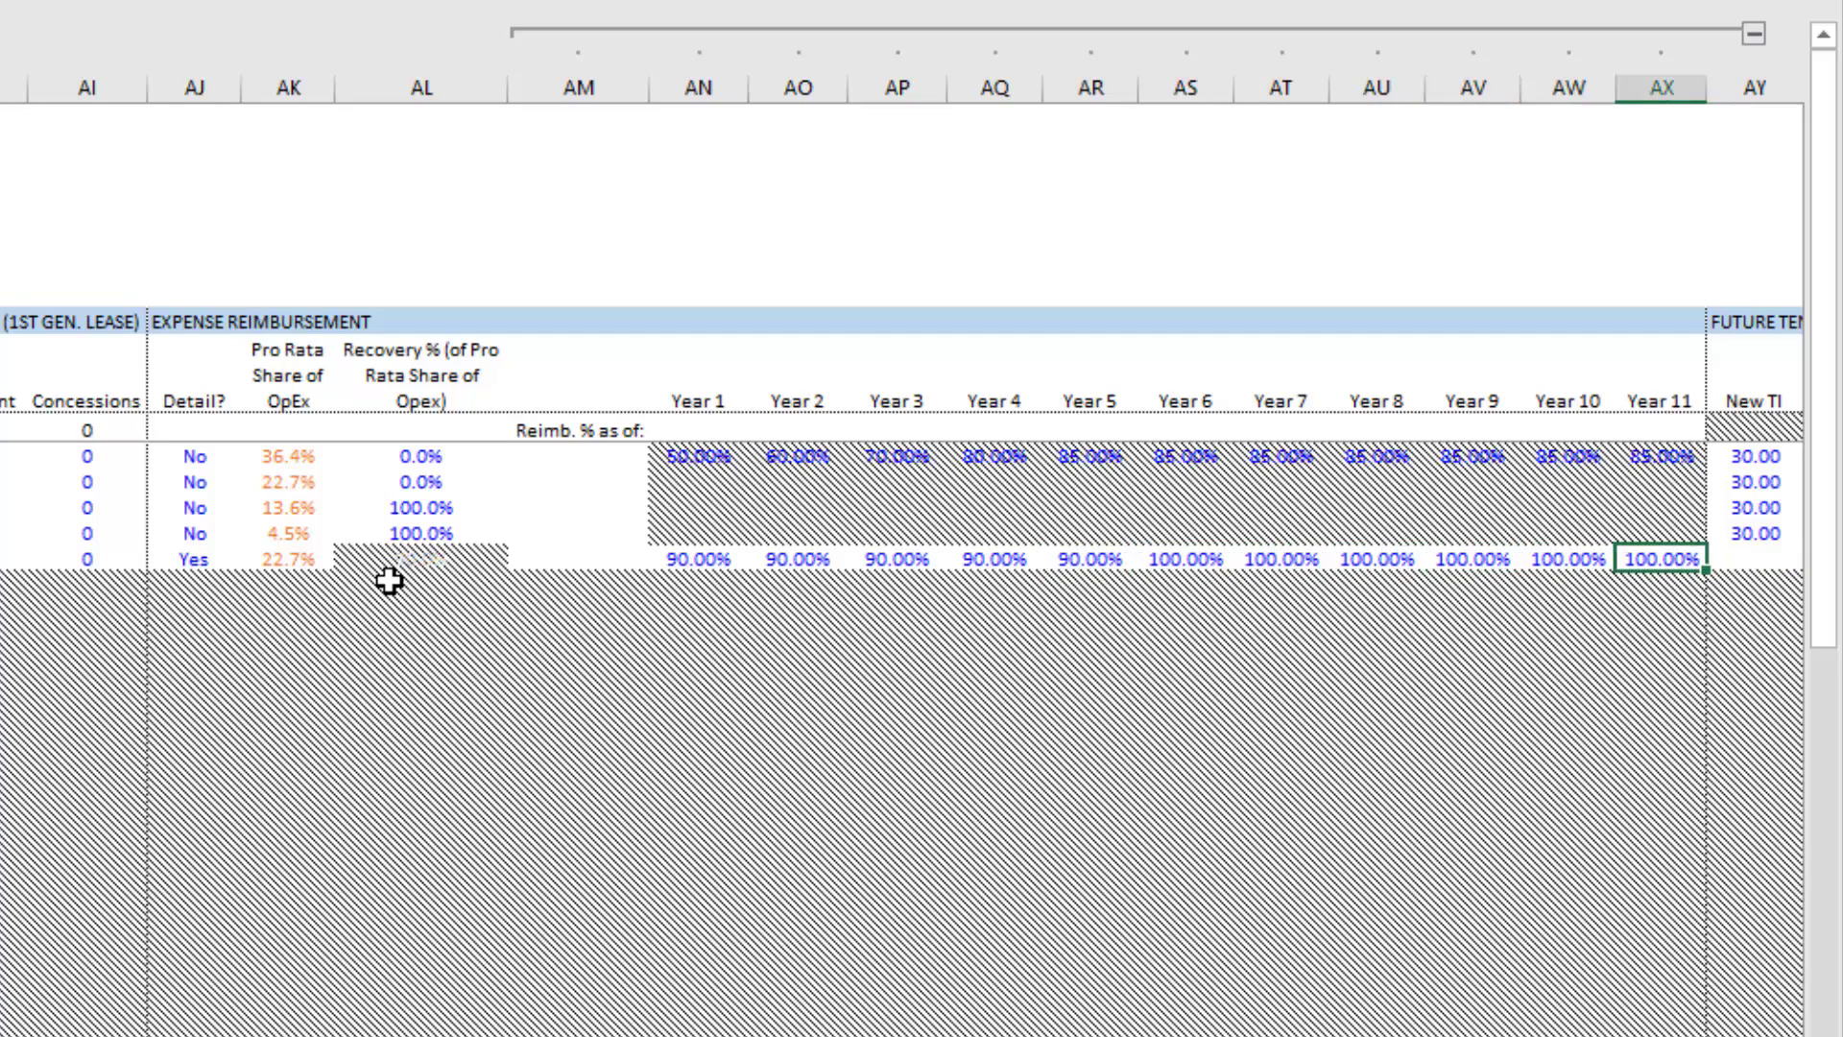
- Examine the Future Tenant Assumptions section and return to the fifth tenant's New TI cell
key(Right)
key(Right)
key(Right)
key(Right)
key(Right)
key(Right)
key(Right)
key(Right)
key(Right)
key(Right)
key(Right)
key(Right)
key(Right)
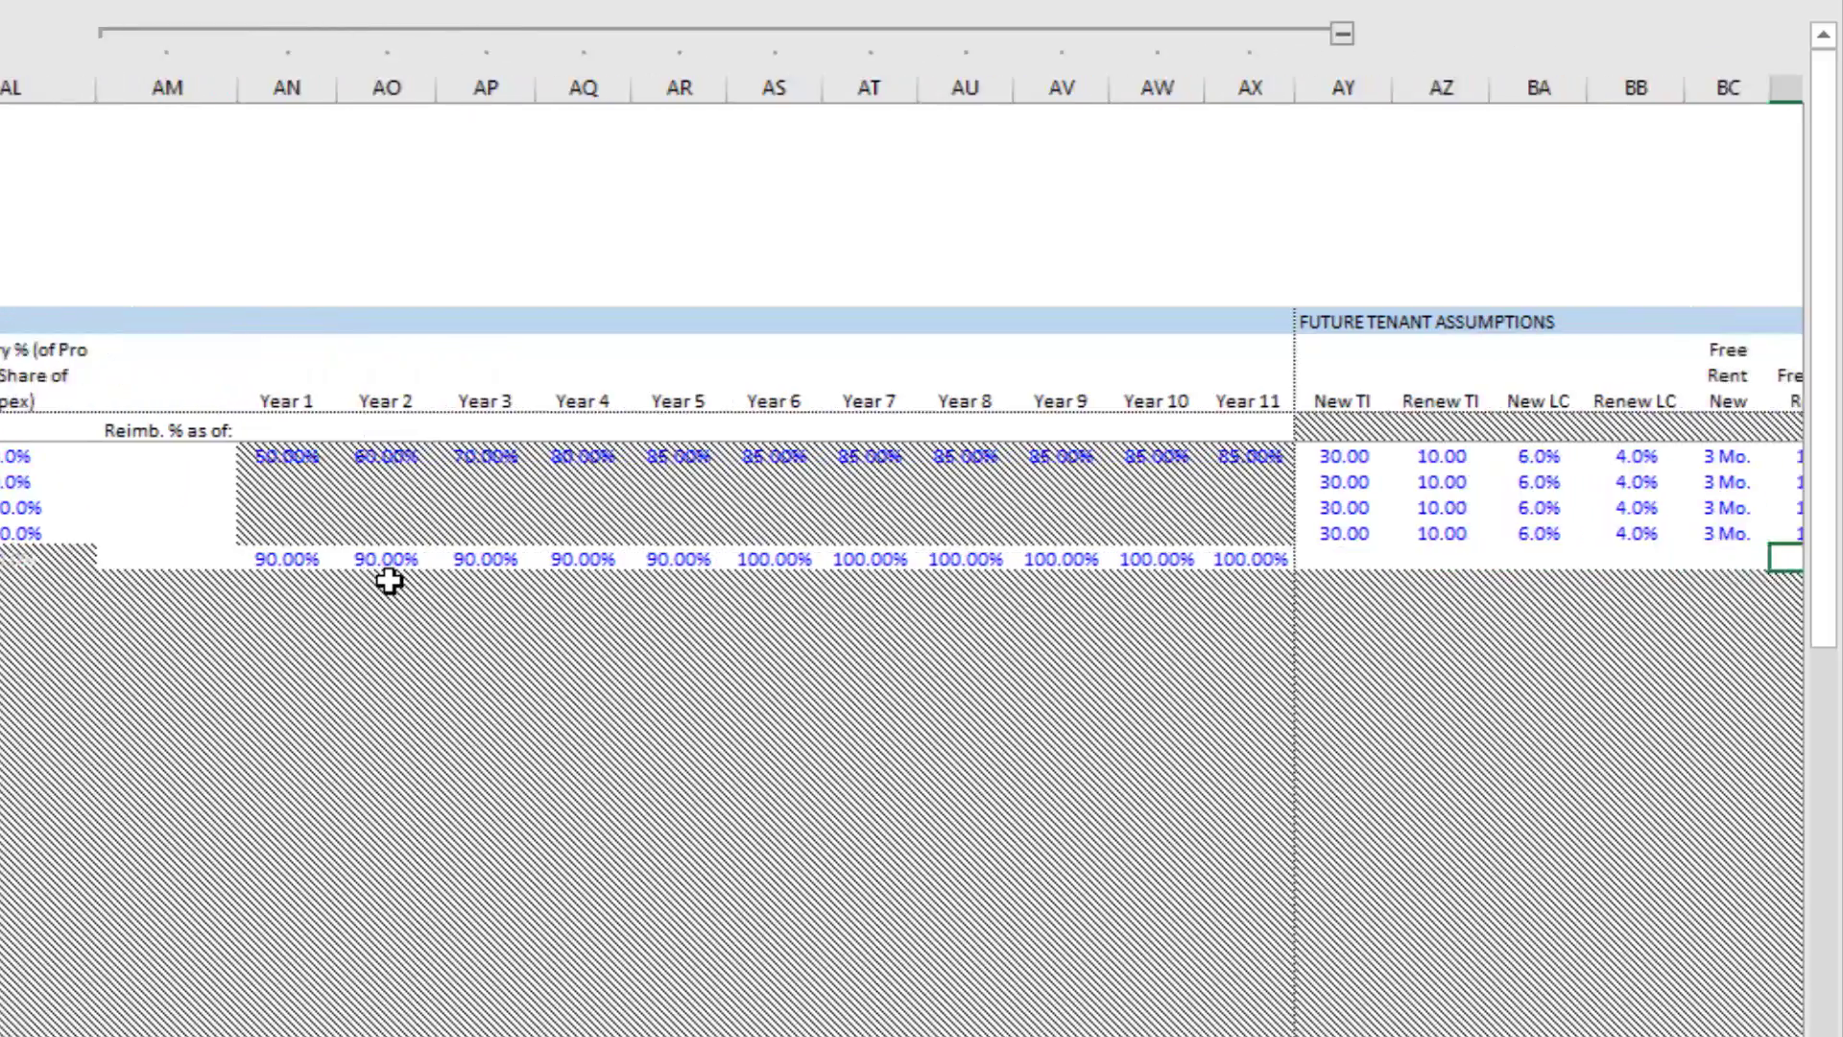
key(Right)
key(Right)
key(Right)
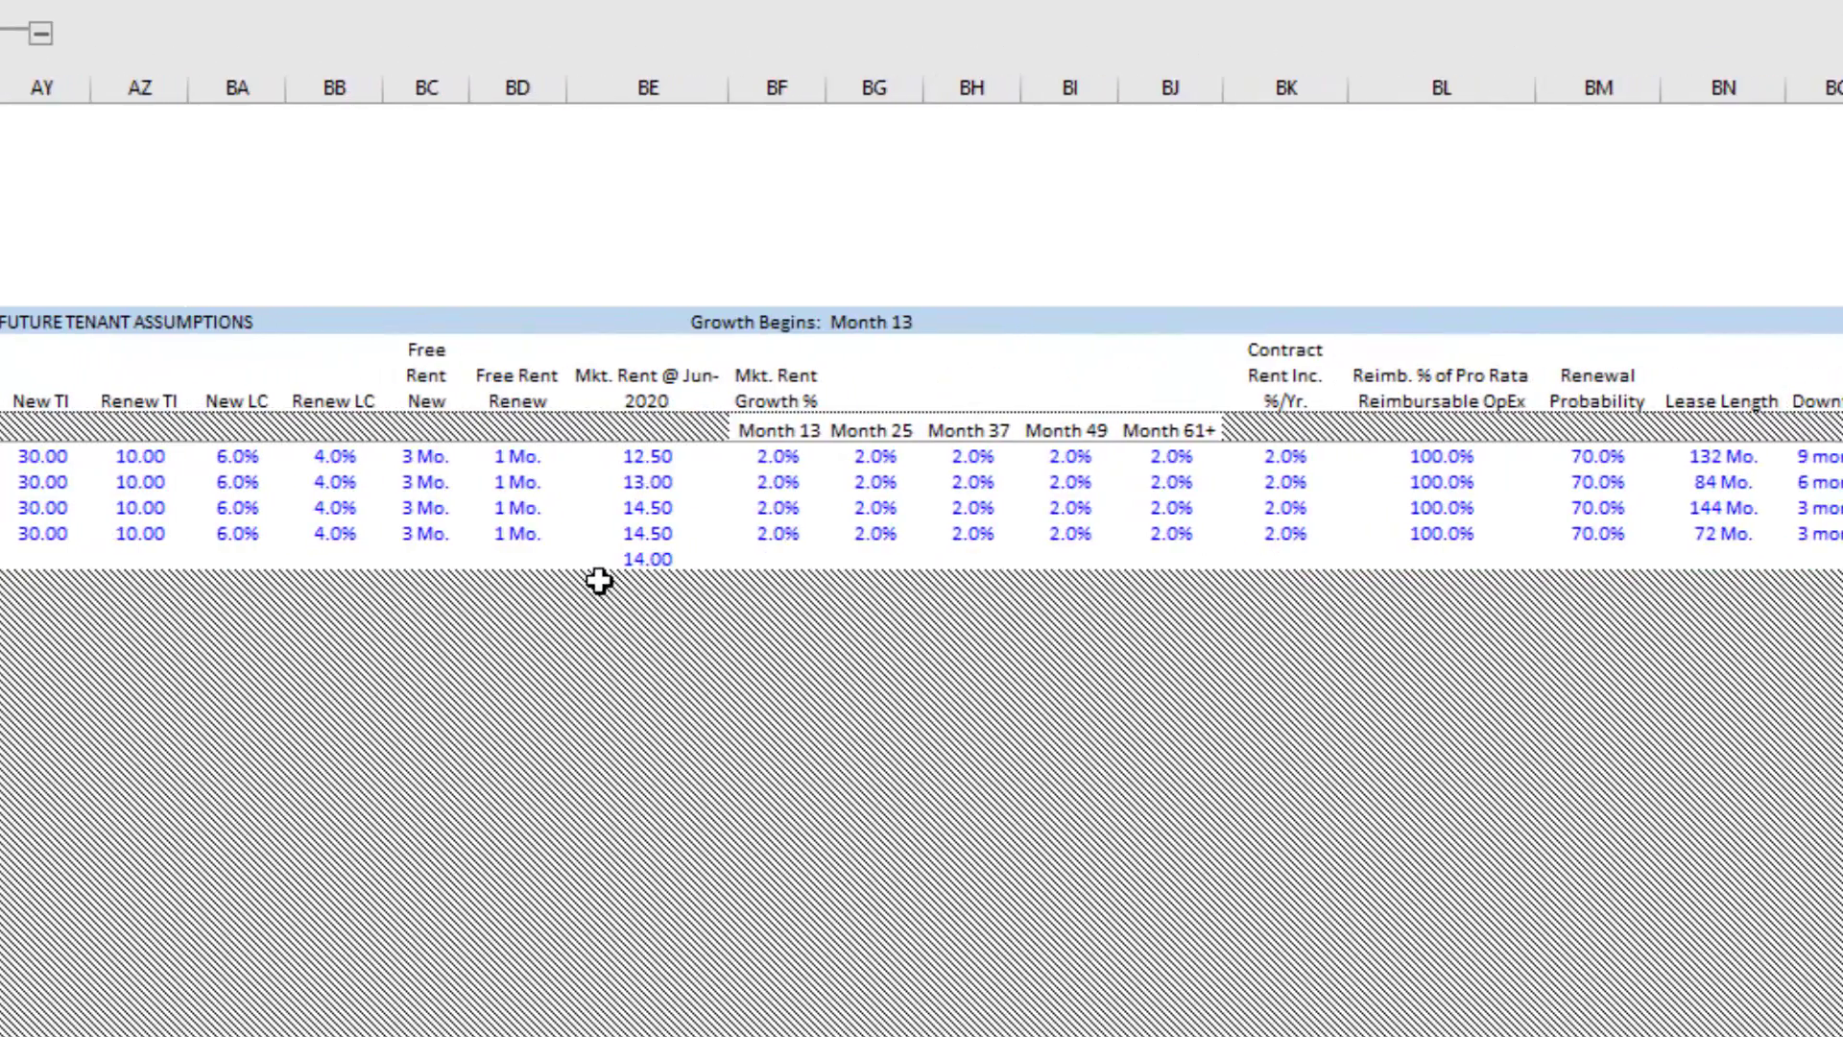
key(Left)
key(Left)
key(Left)
key(Left)
key(Left)
key(Left)
key(Left)
key(Left)
key(Left)
key(Left)
key(Left)
key(Left)
key(Left)
key(Left)
key(Left)
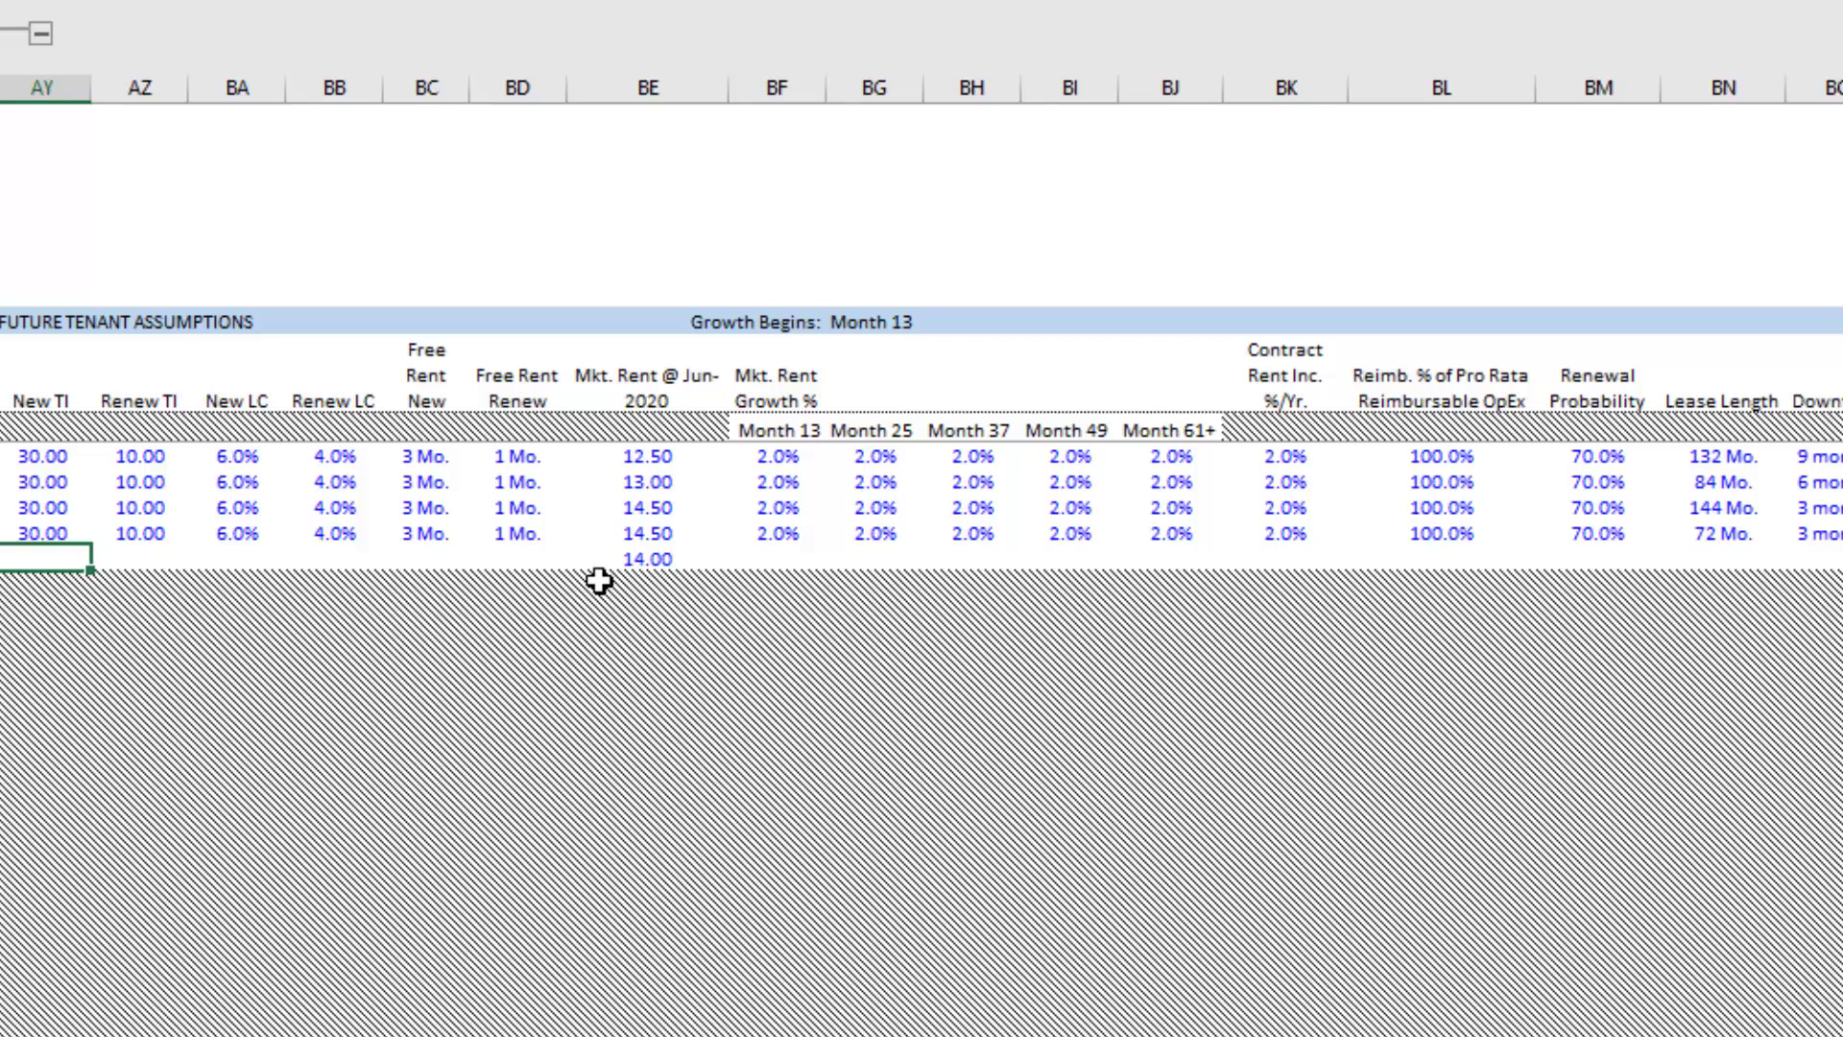
- Examine the future contract rent increase, OpEx reimbursement, renewal probability, lease length and downtime assumptions, comparing with the fourth tenant's row
click(1291, 561)
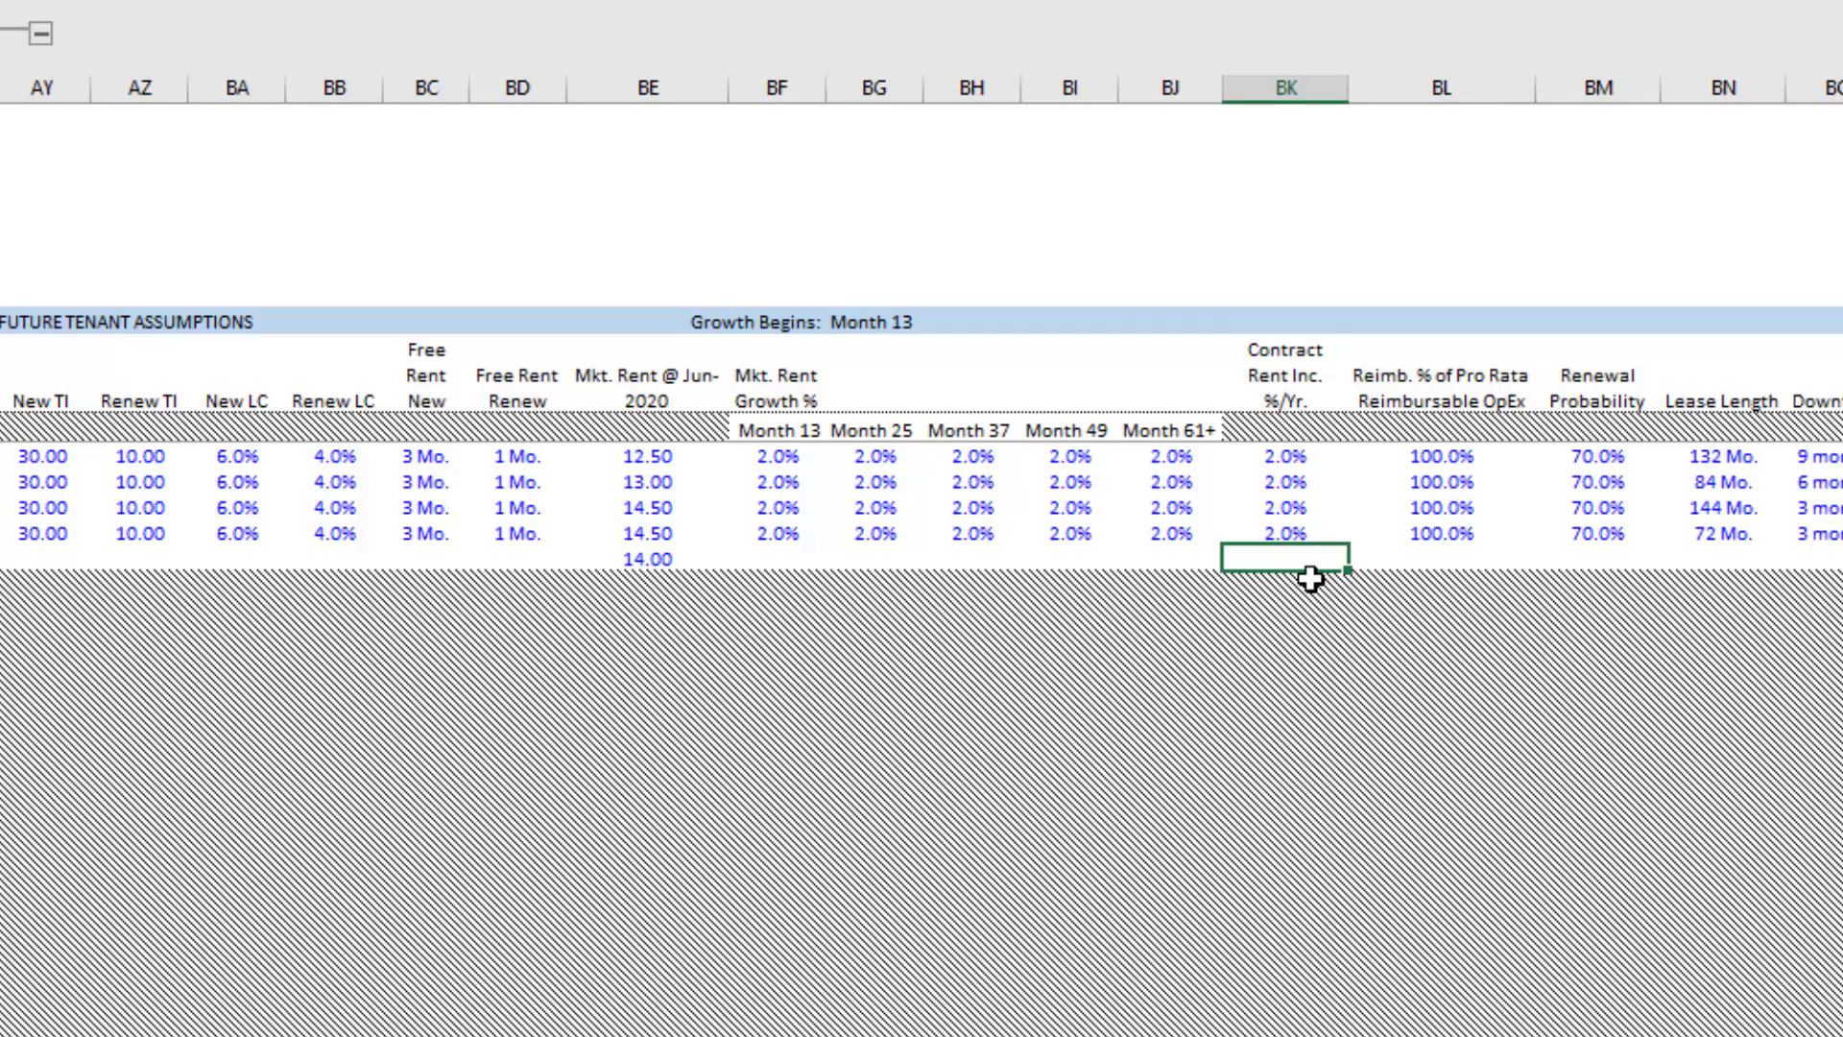
key(Up)
key(Right)
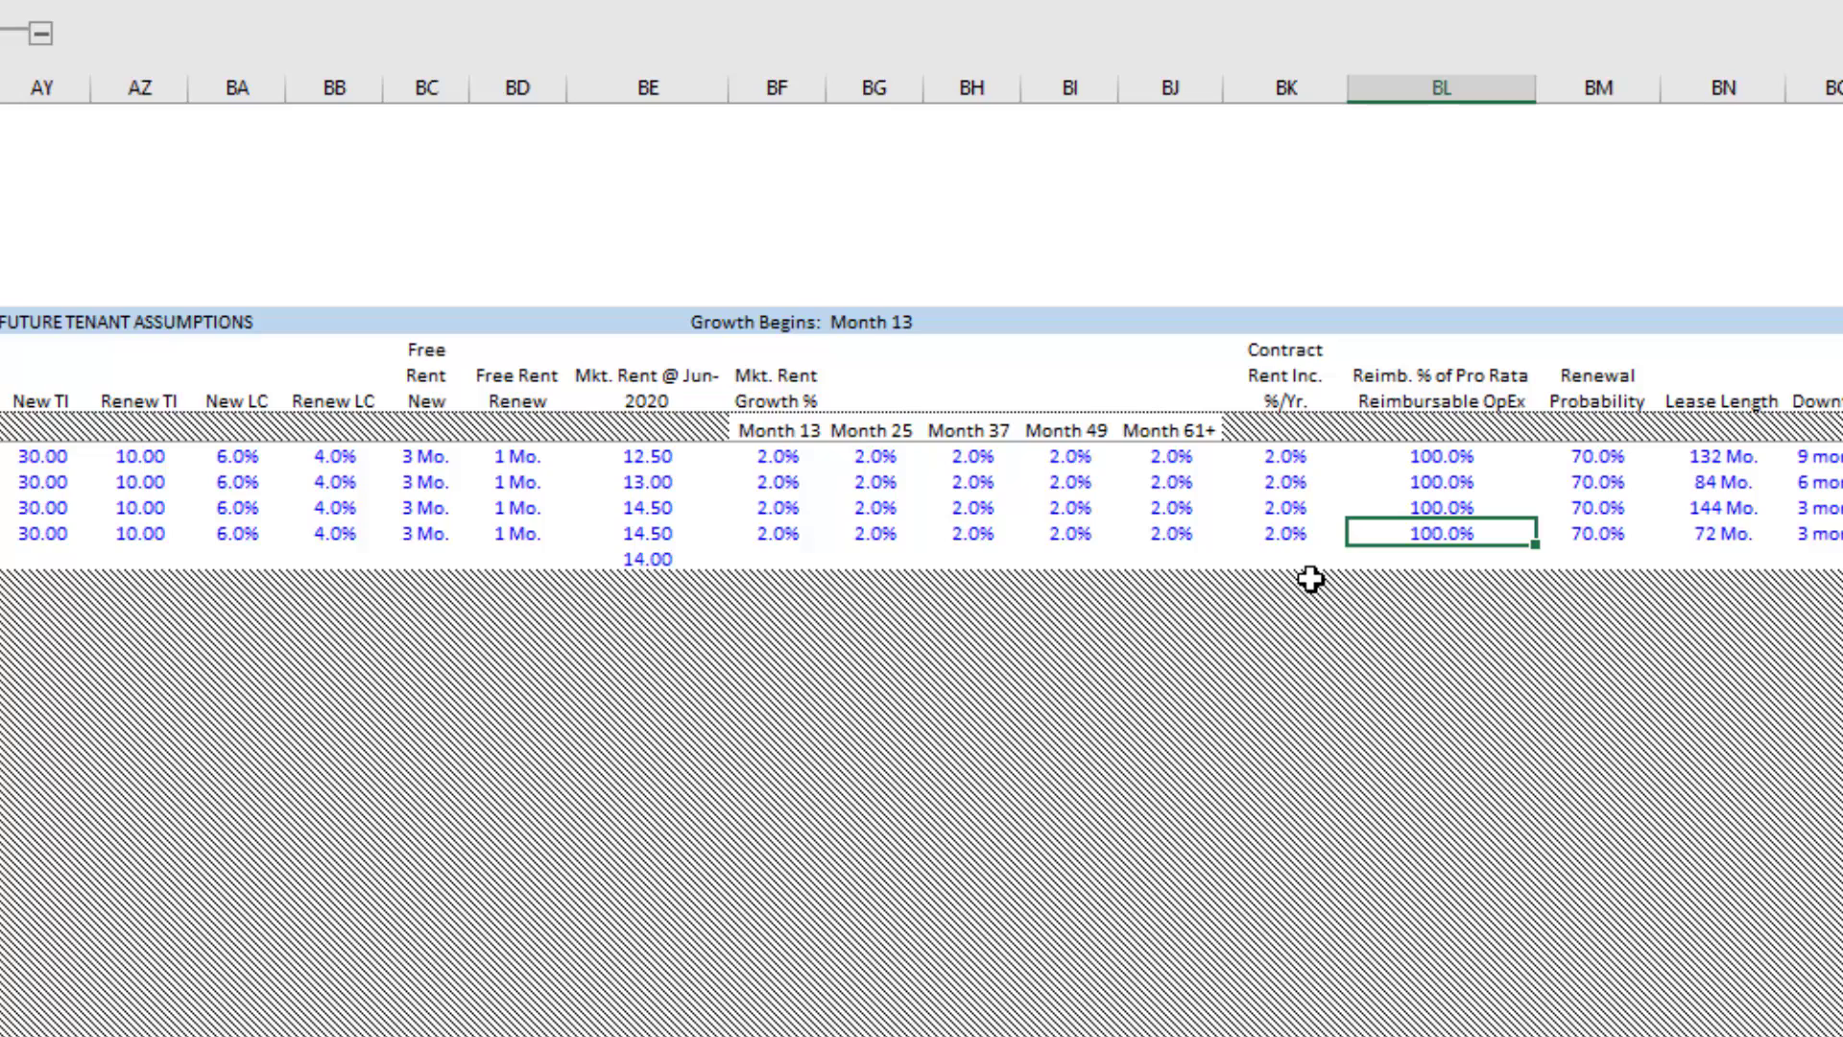
key(Right)
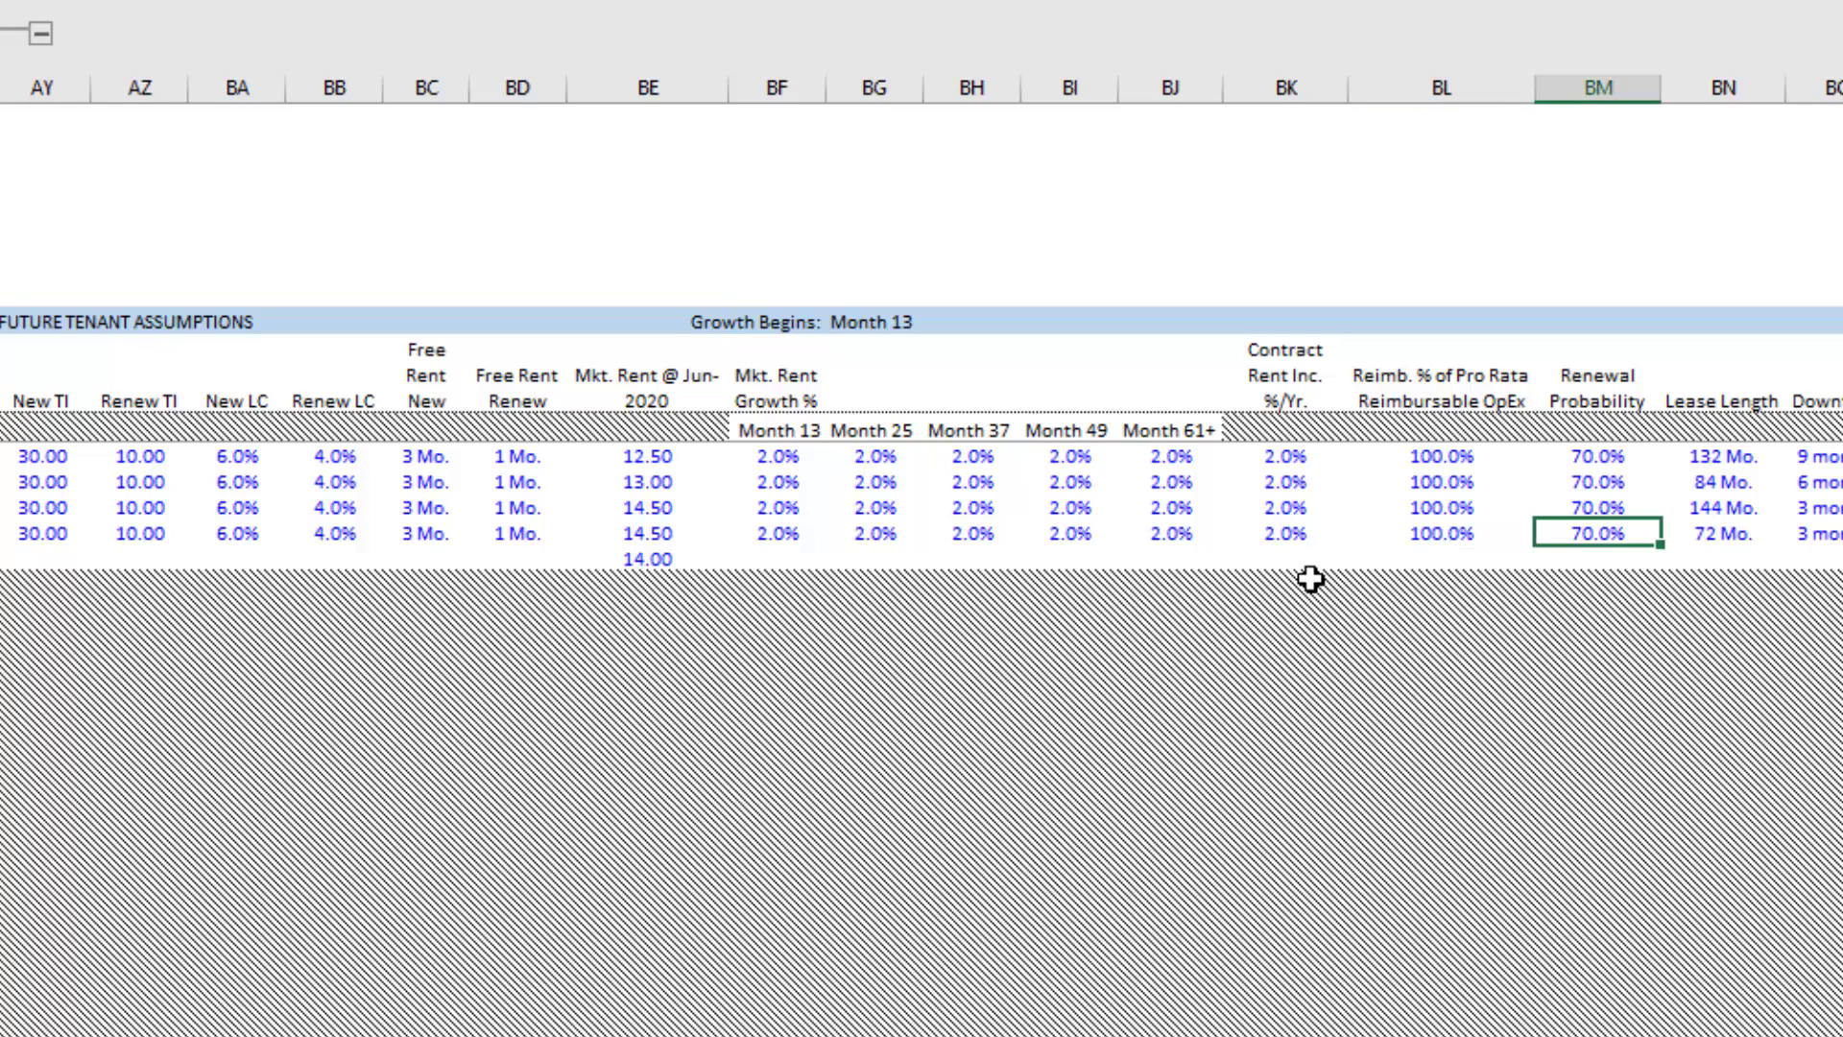
key(Right)
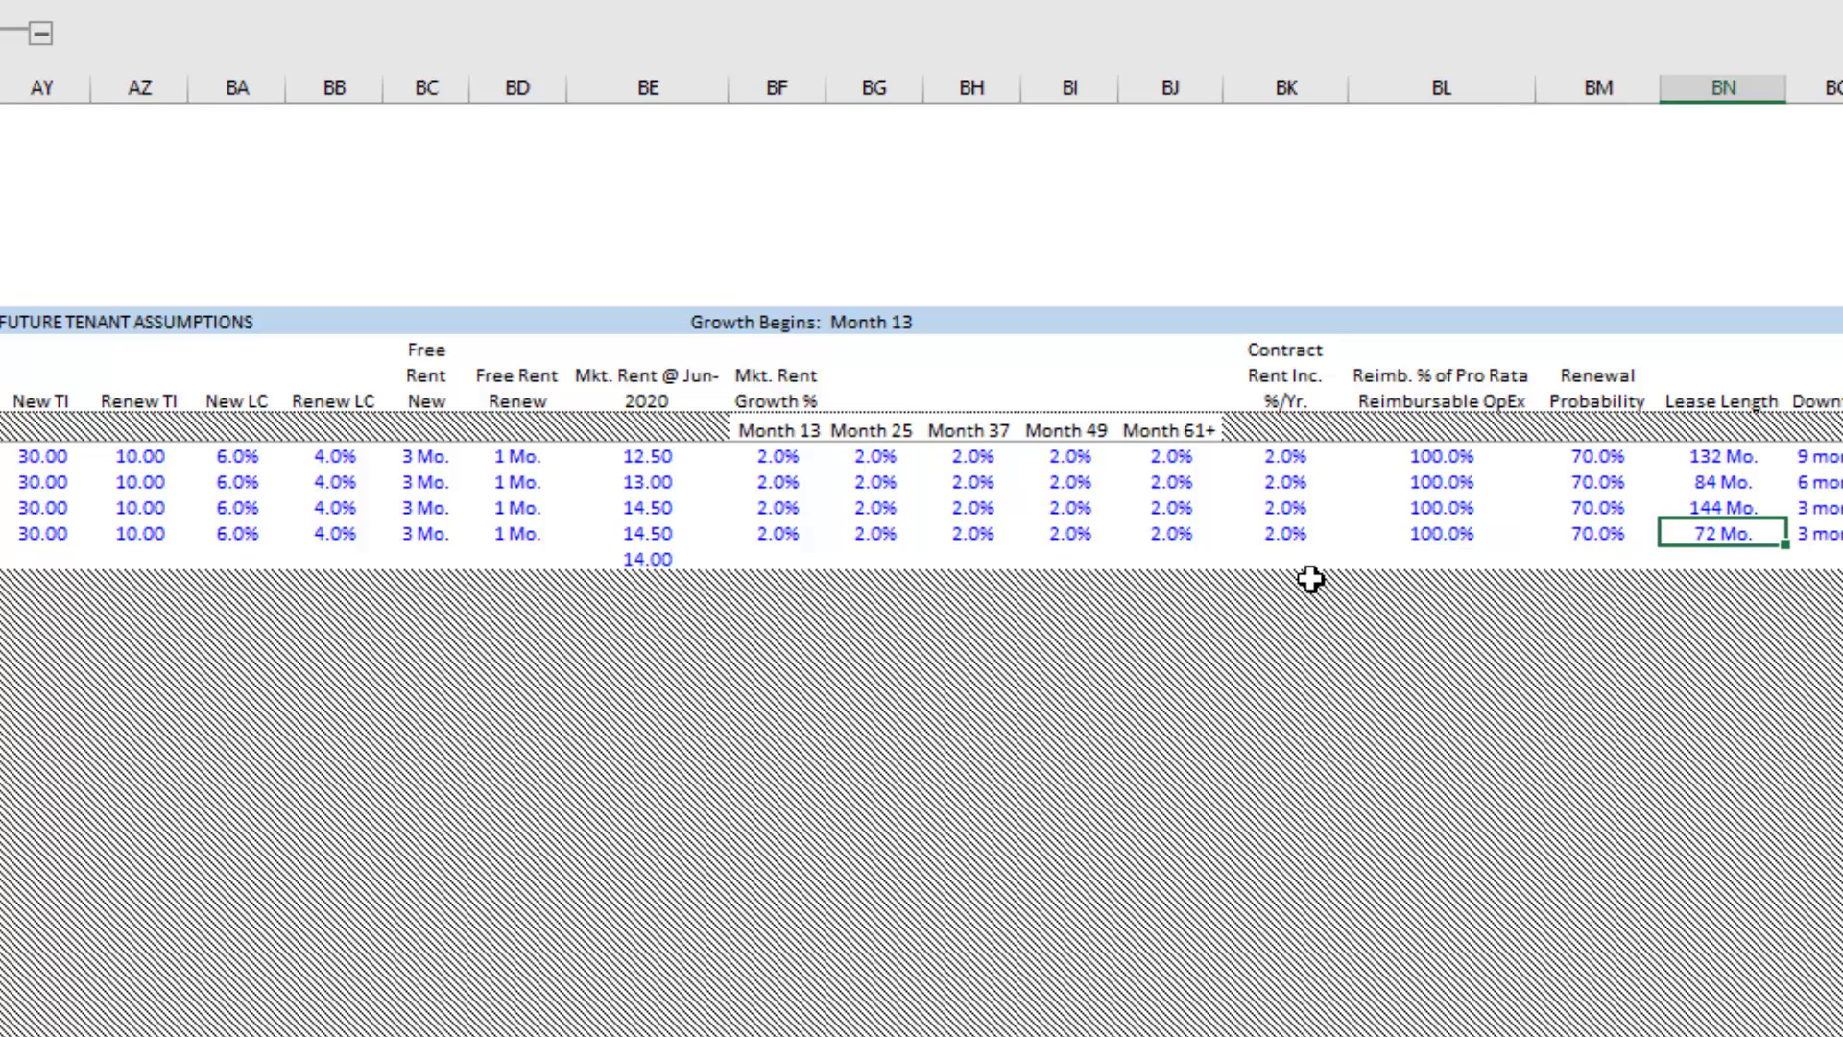
key(Right)
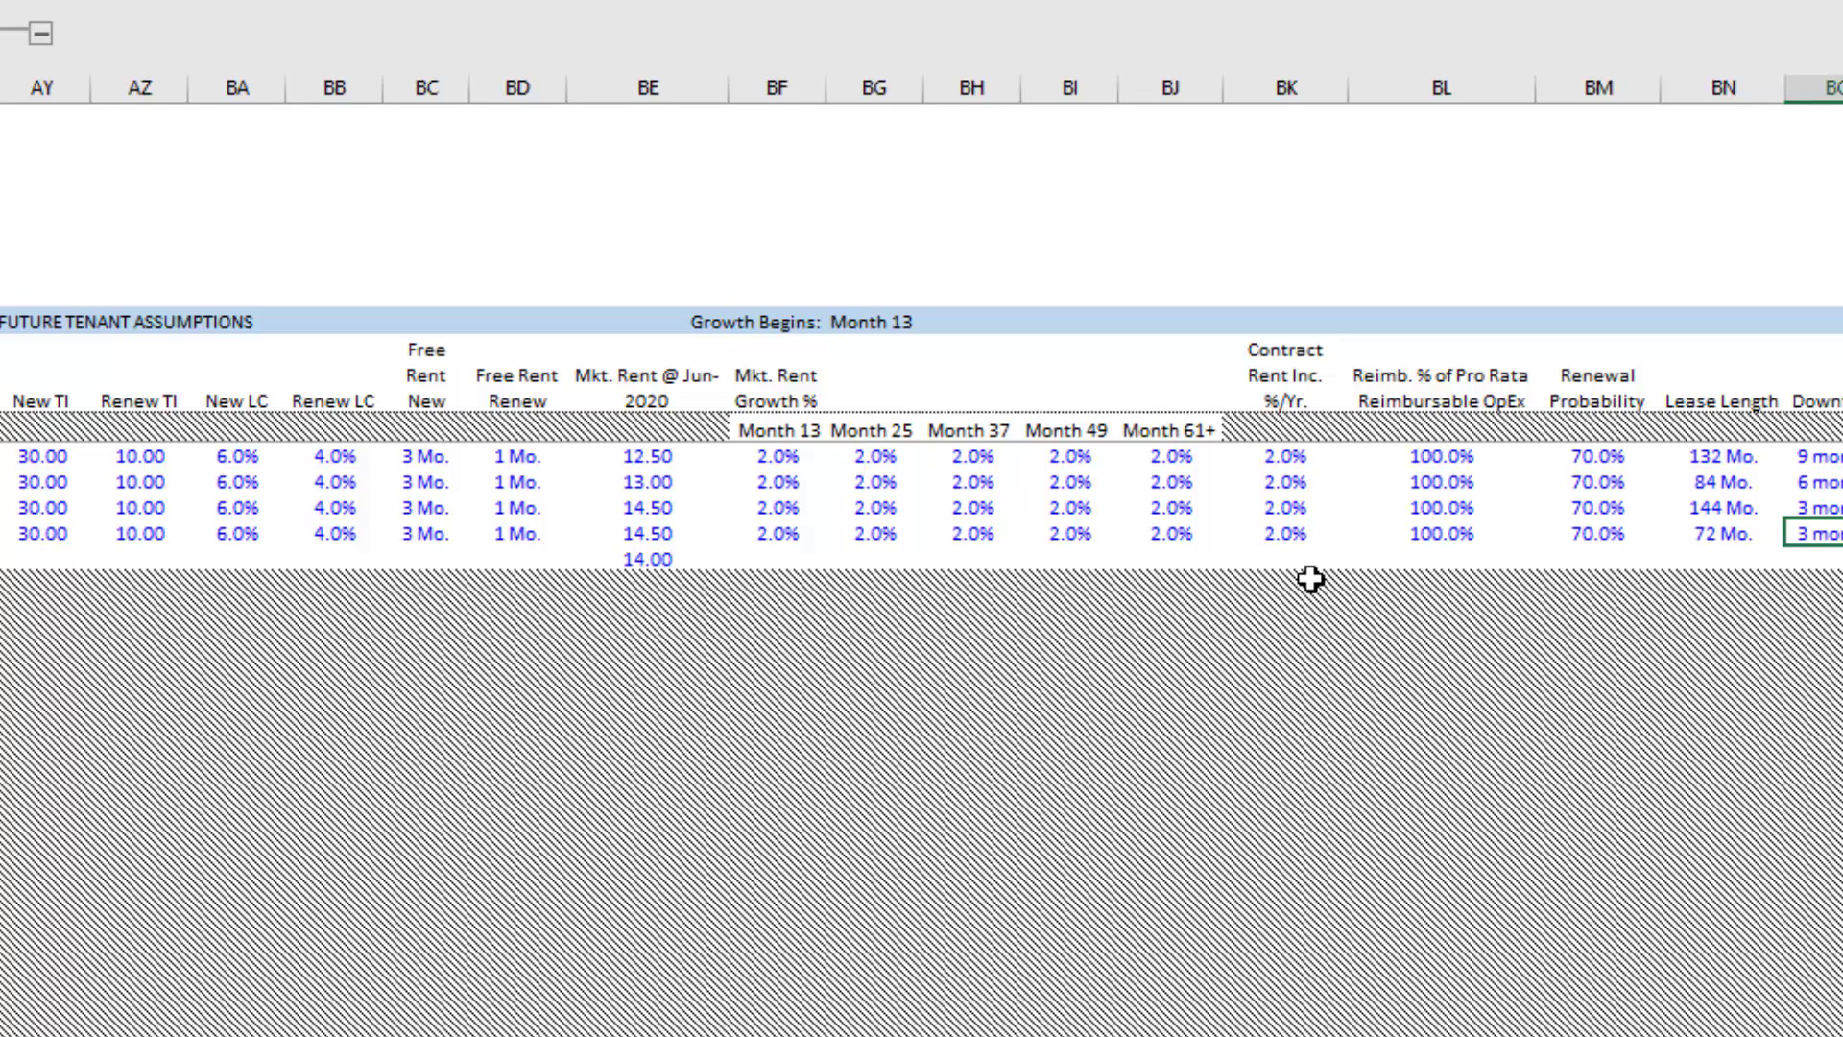
- Set the fifth tenant's future New TI to 30 and Renew TI to 10
key(Down)
key(Left)
key(Left)
key(Left)
key(Left)
key(Left)
key(Left)
key(Left)
key(Left)
key(Left)
key(Left)
key(Left)
key(Left)
key(Left)
key(Left)
key(Left)
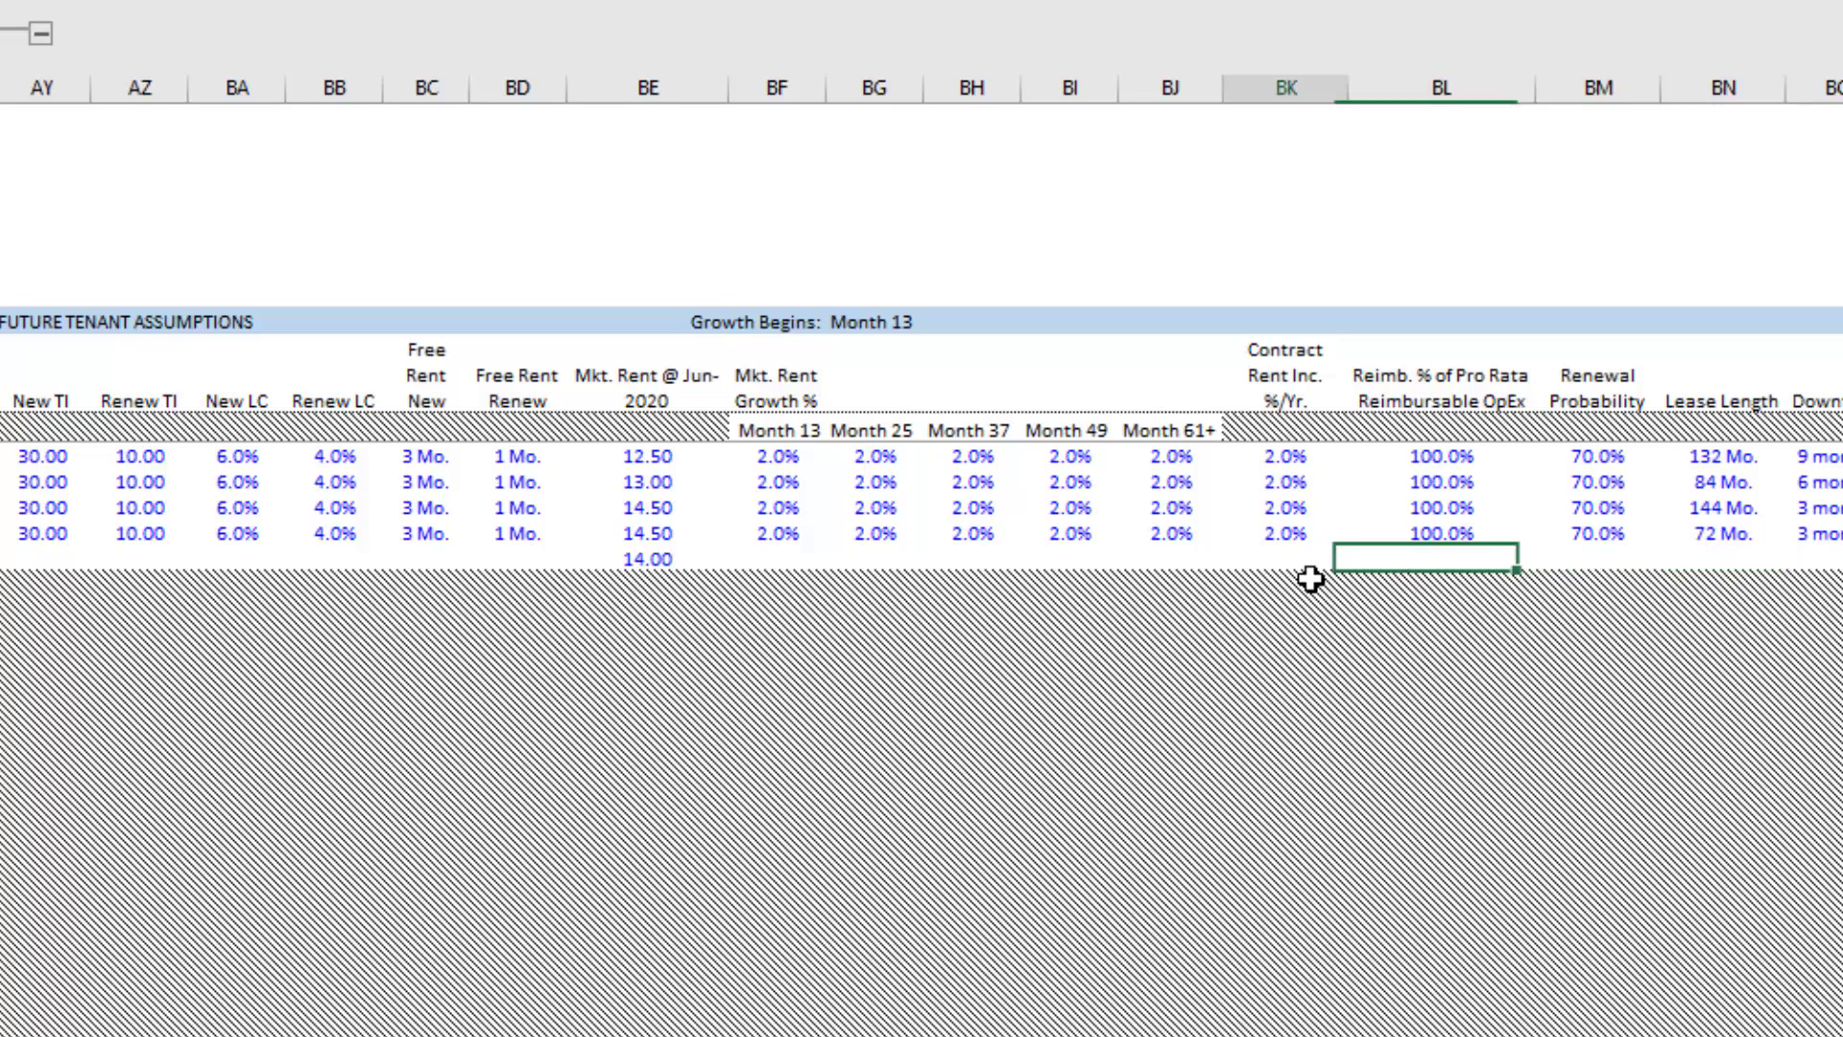
key(Left)
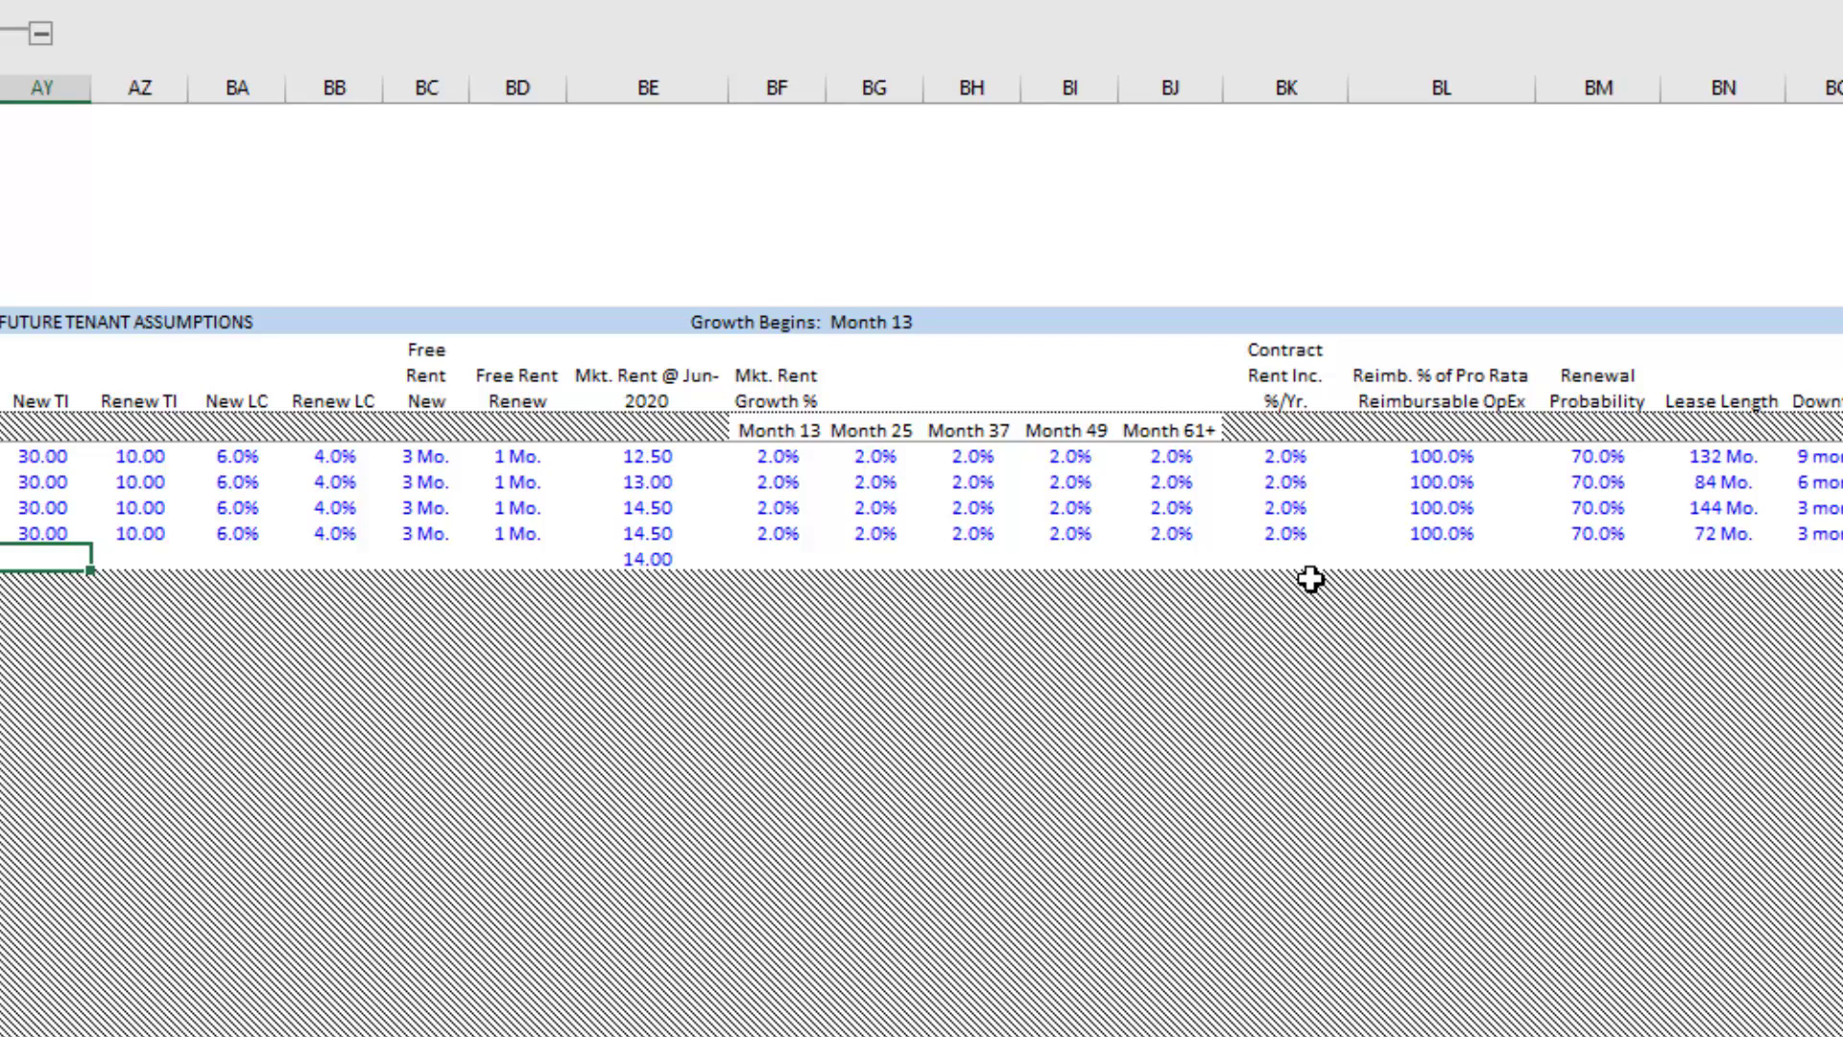
text(30)
key(Return)
key(Up)
key(Right)
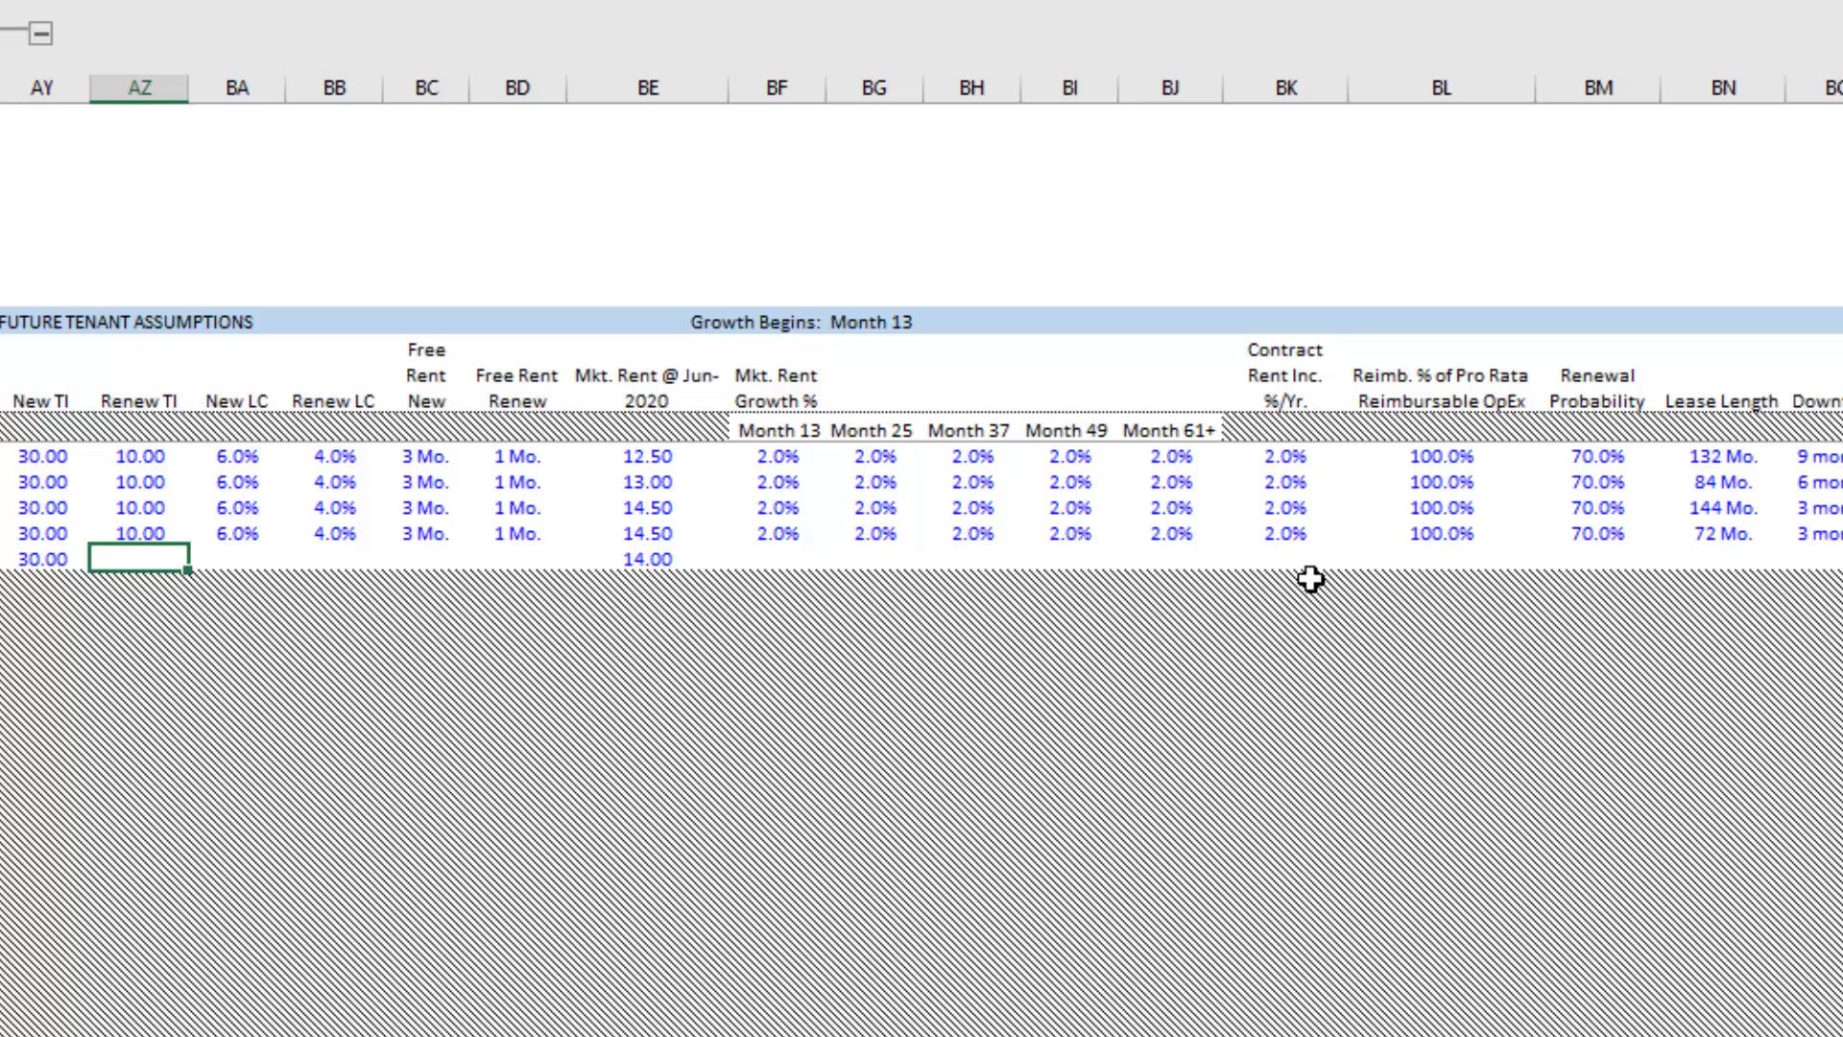
text(10)
key(Up)
key(Right)
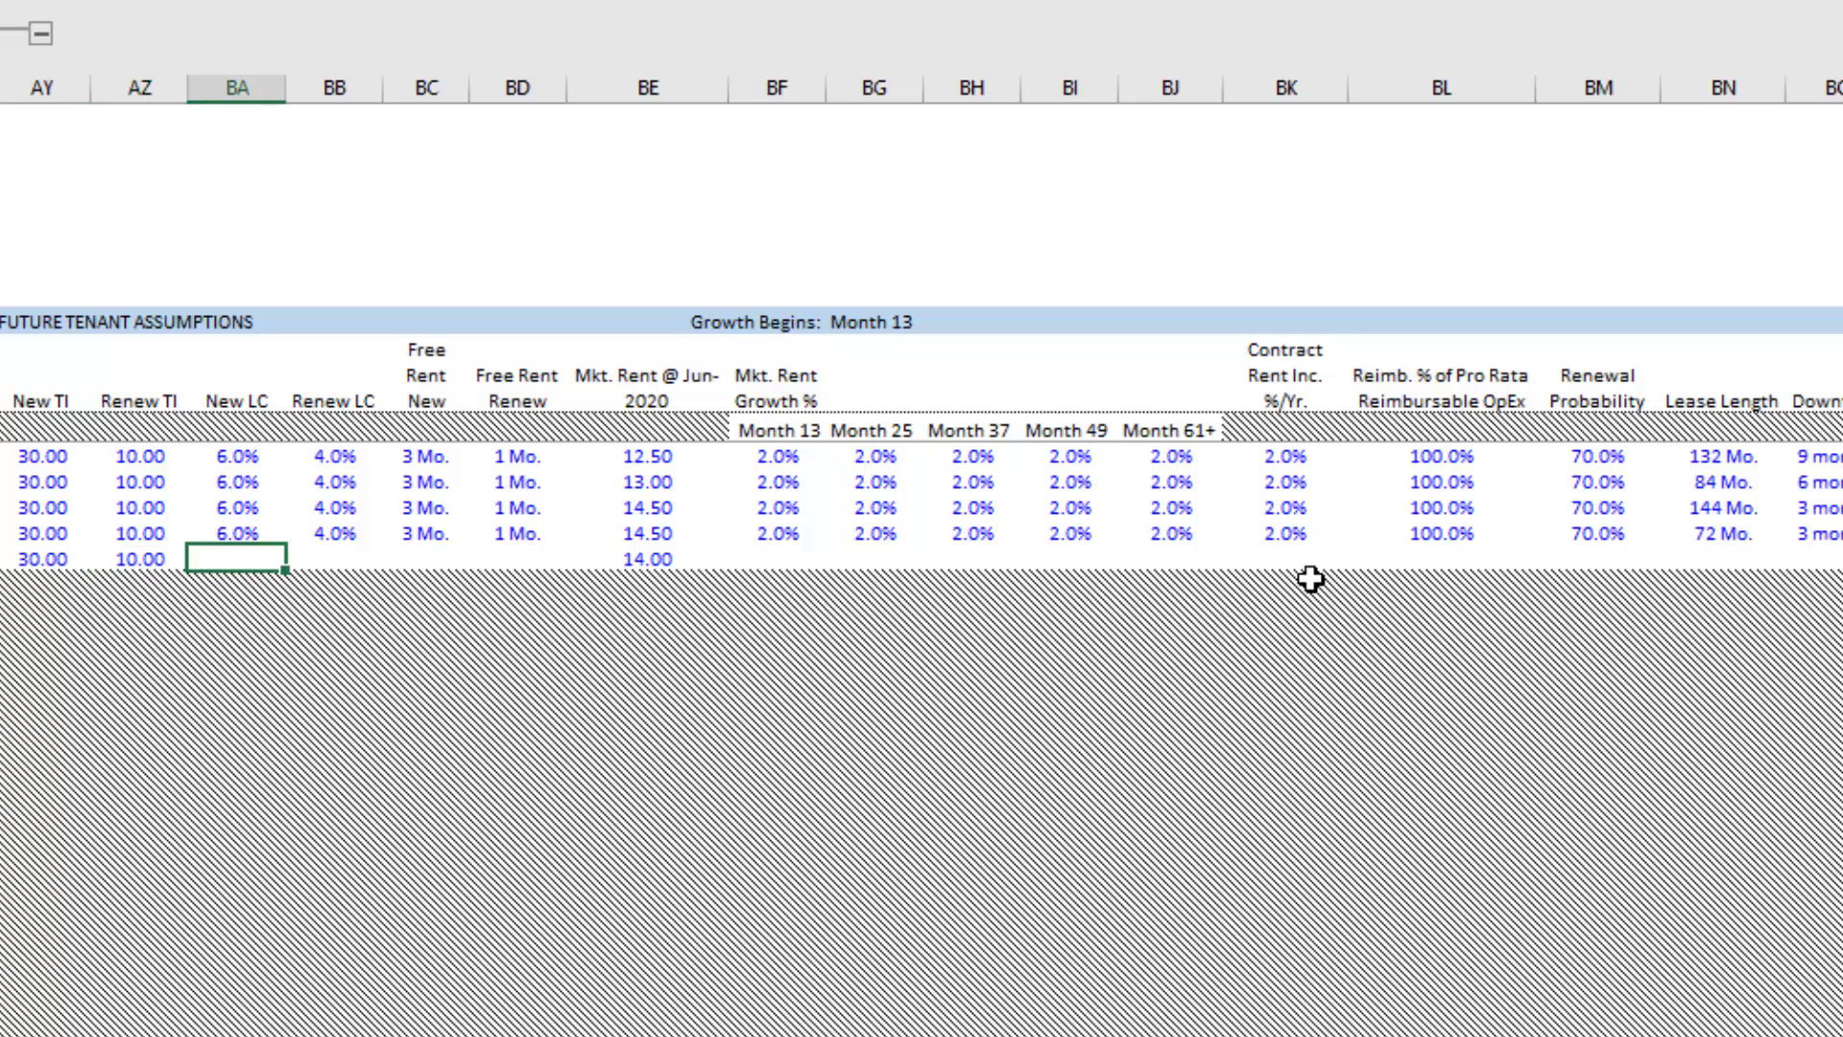
- Set the fifth tenant's future New LC to 6% and Renew LC to 4%
text(6%)
key(Right)
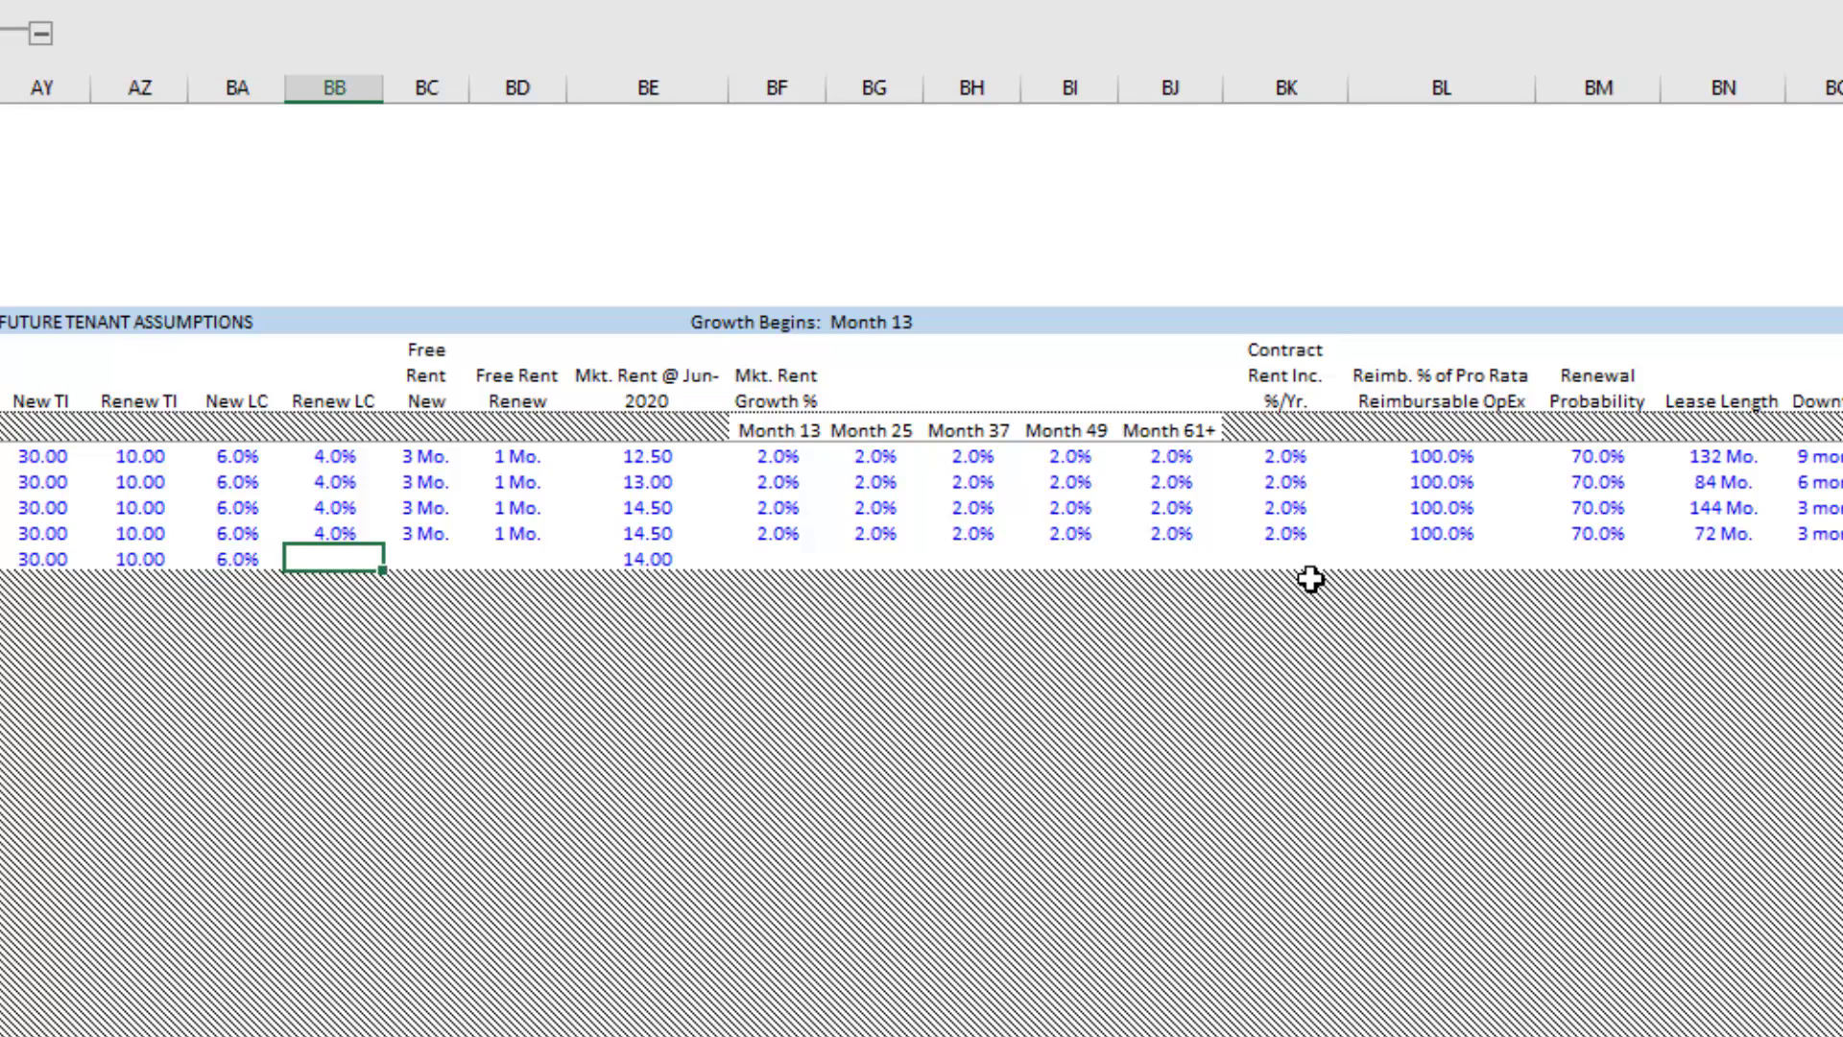
text(4%)
key(Return)
key(Up)
key(Right)
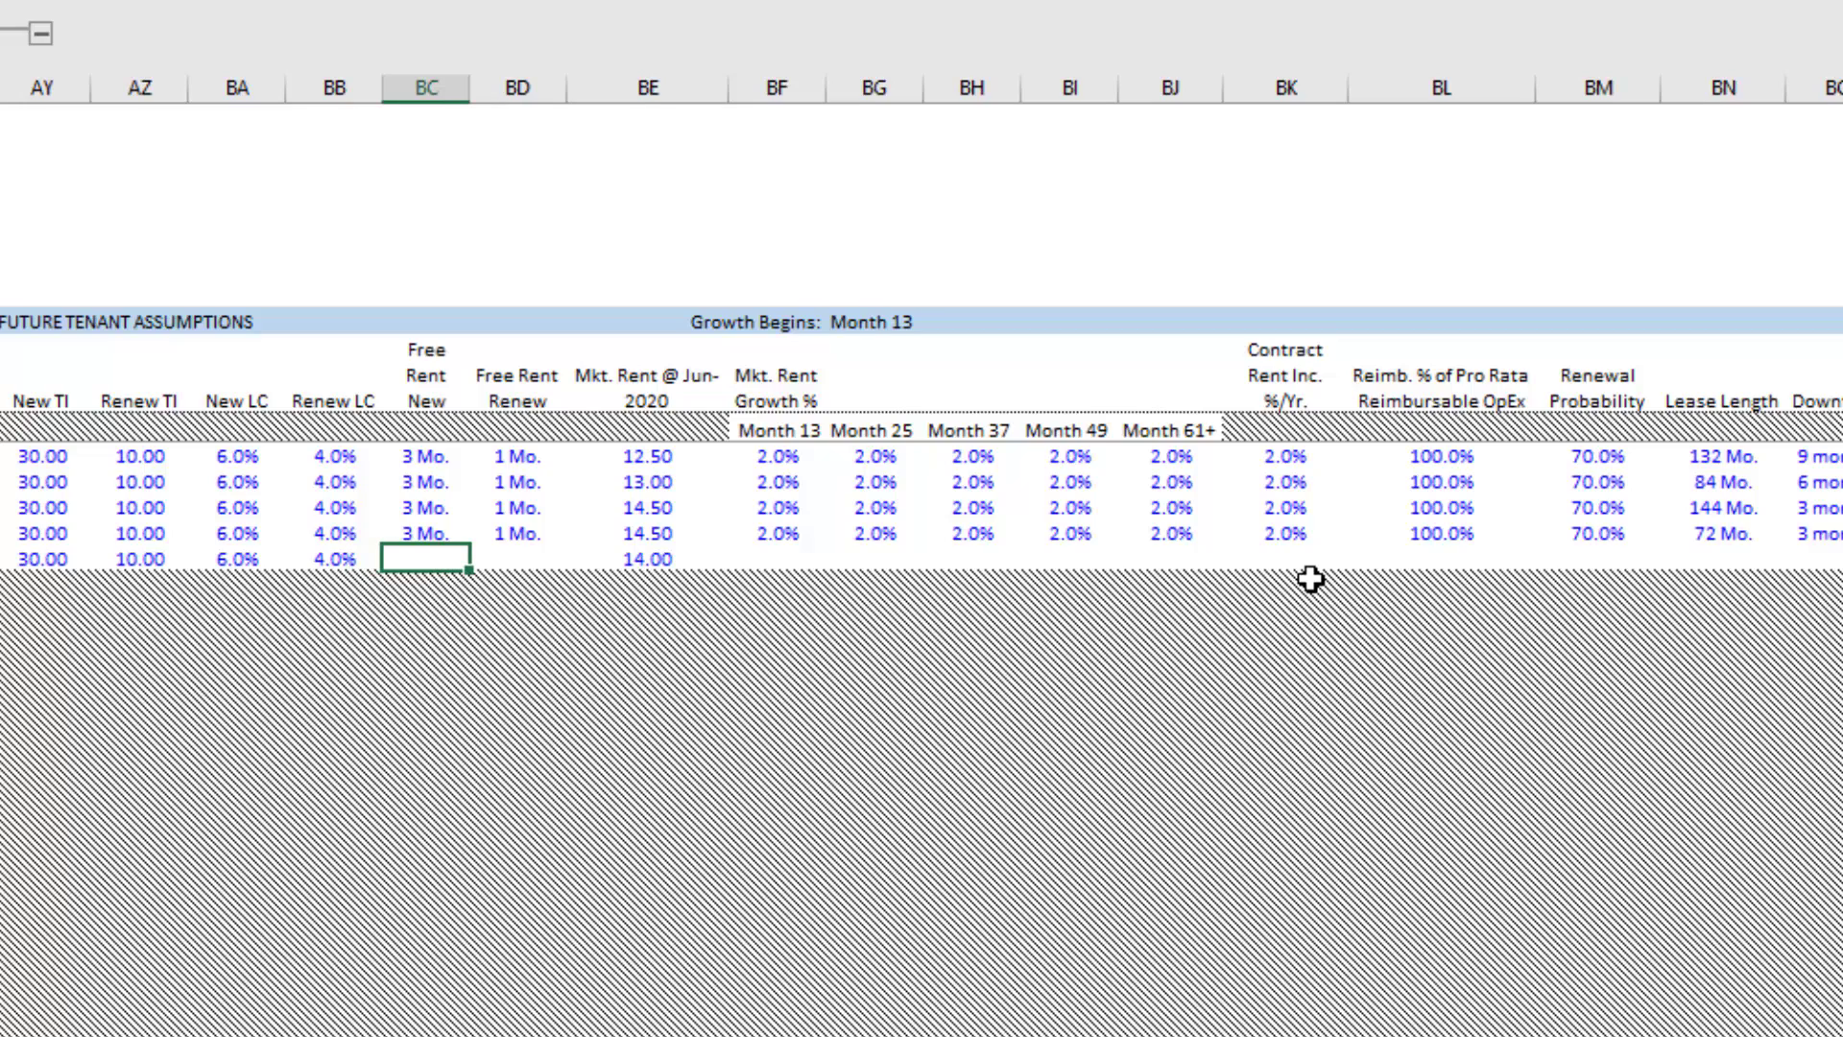
- Set the fifth tenant's future free rent to 3 months for a new lease and 1 month for a renewal
text(3)
key(Tab)
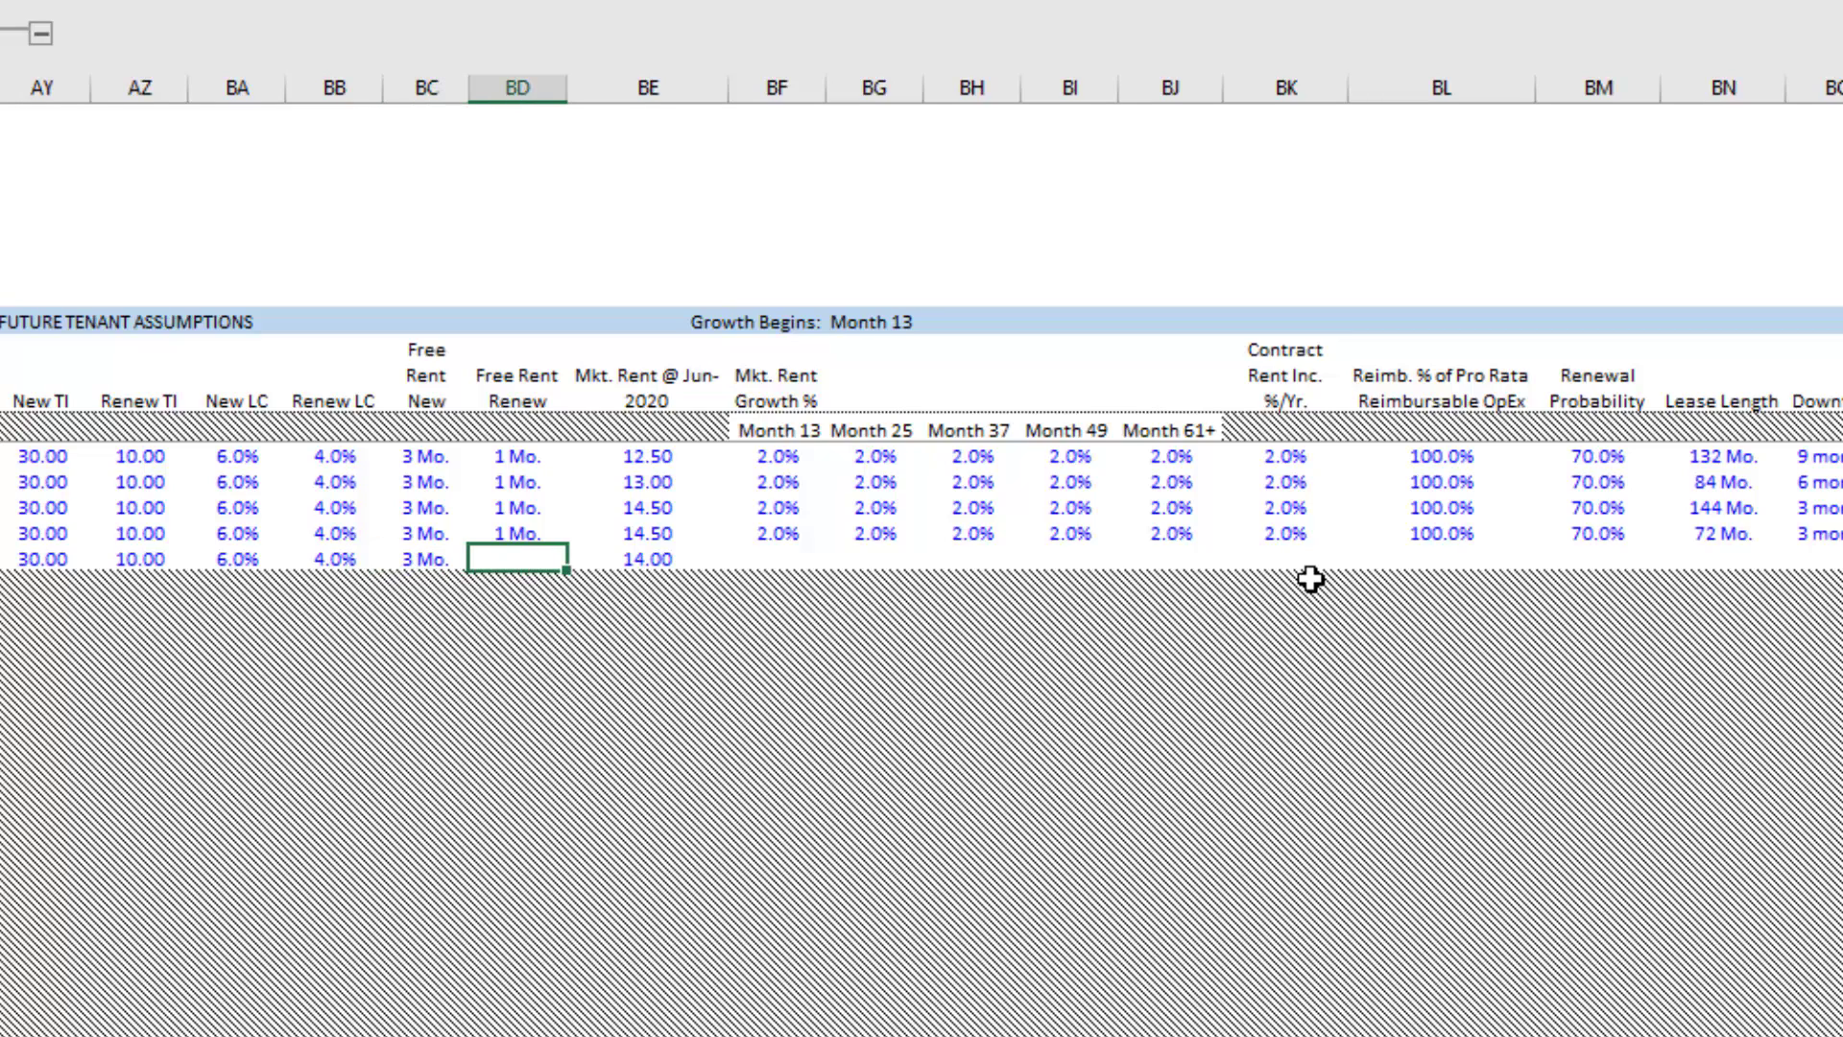
text(12)
key(BackSpace)
key(Tab)
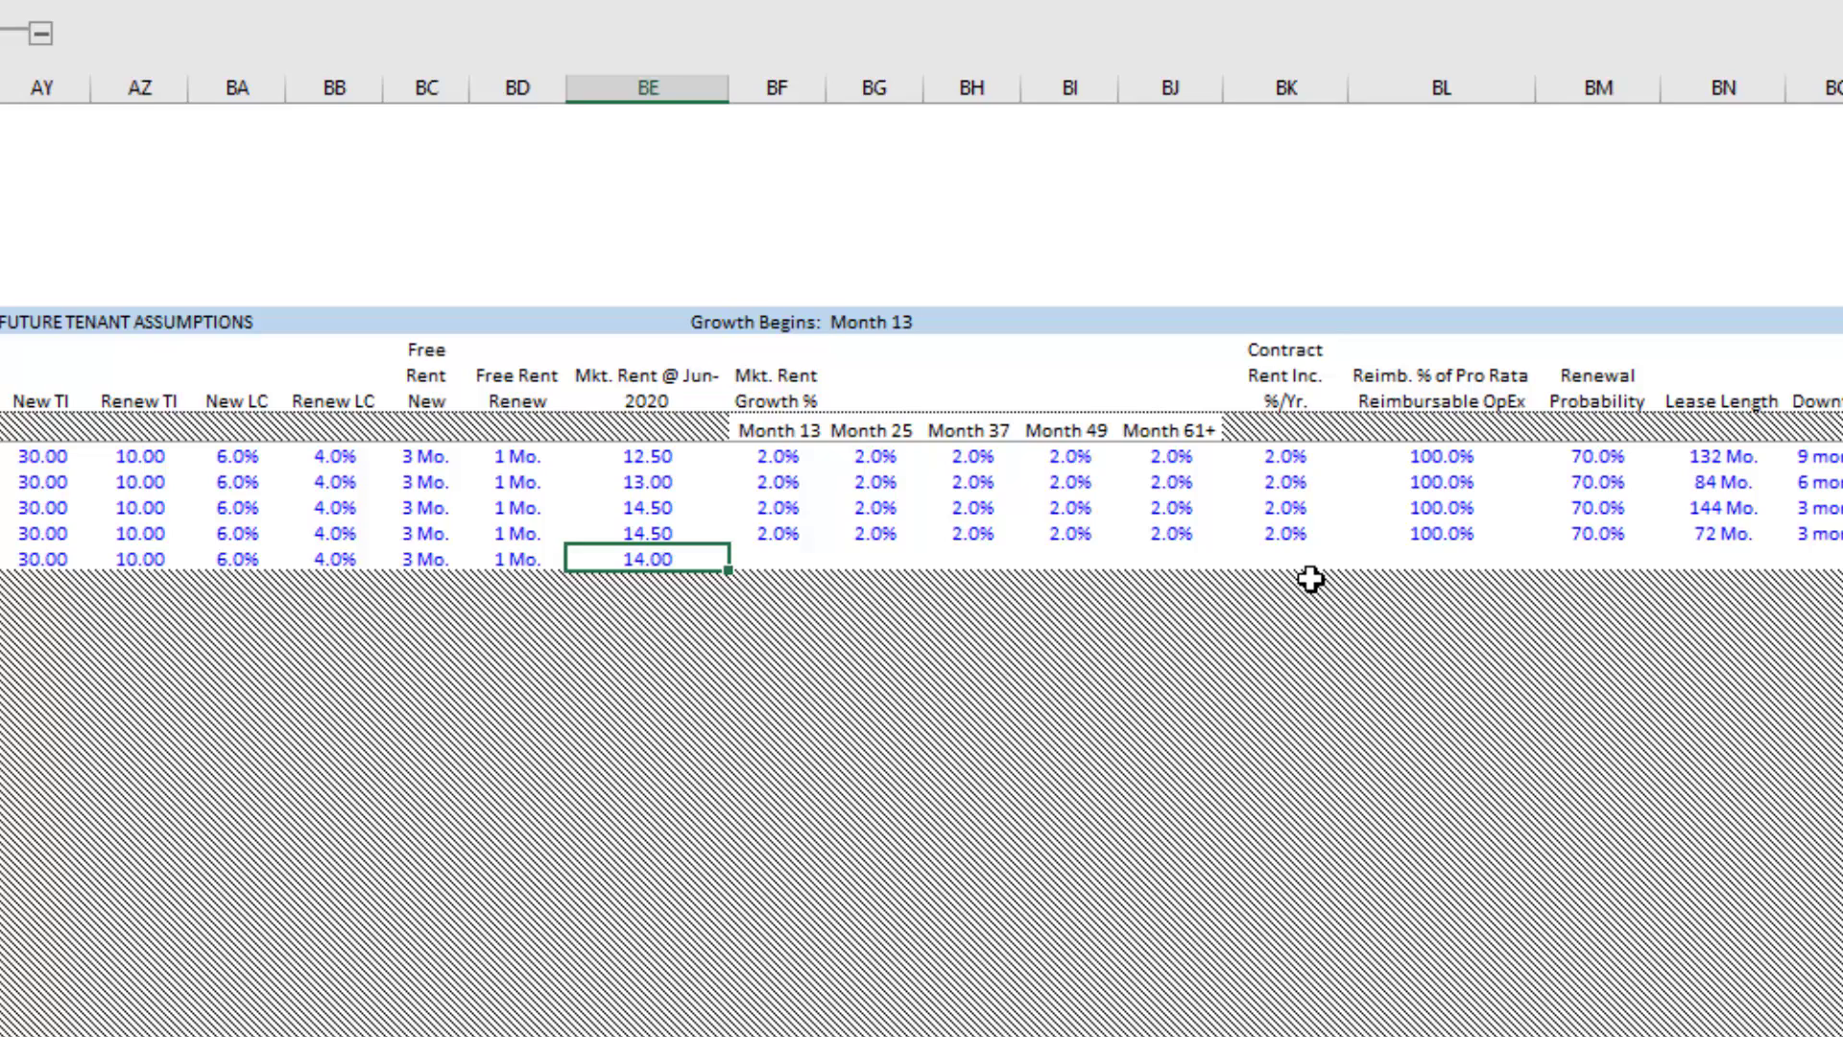
- Set the Jun-2020 market rent to 14 for all five tenants at once
key(Up)
key(Up)
key(Up)
key(Up)
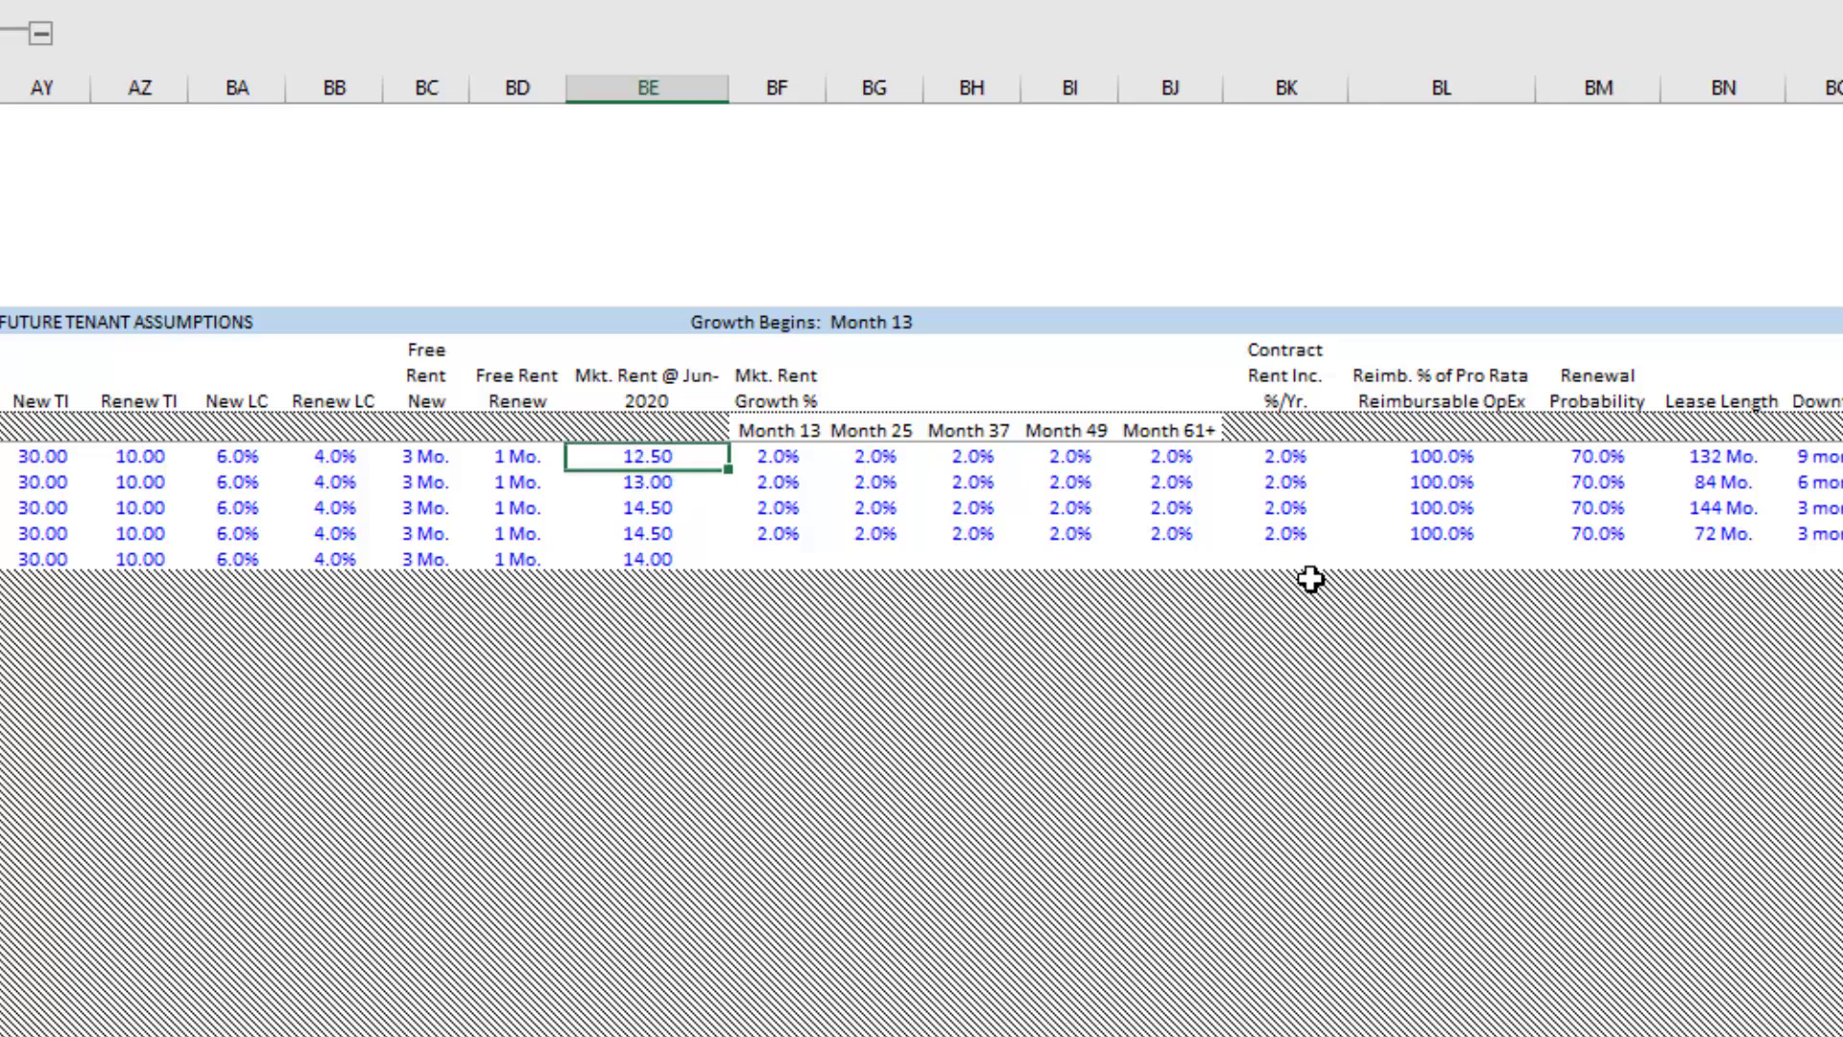
key(Down)
key(Down)
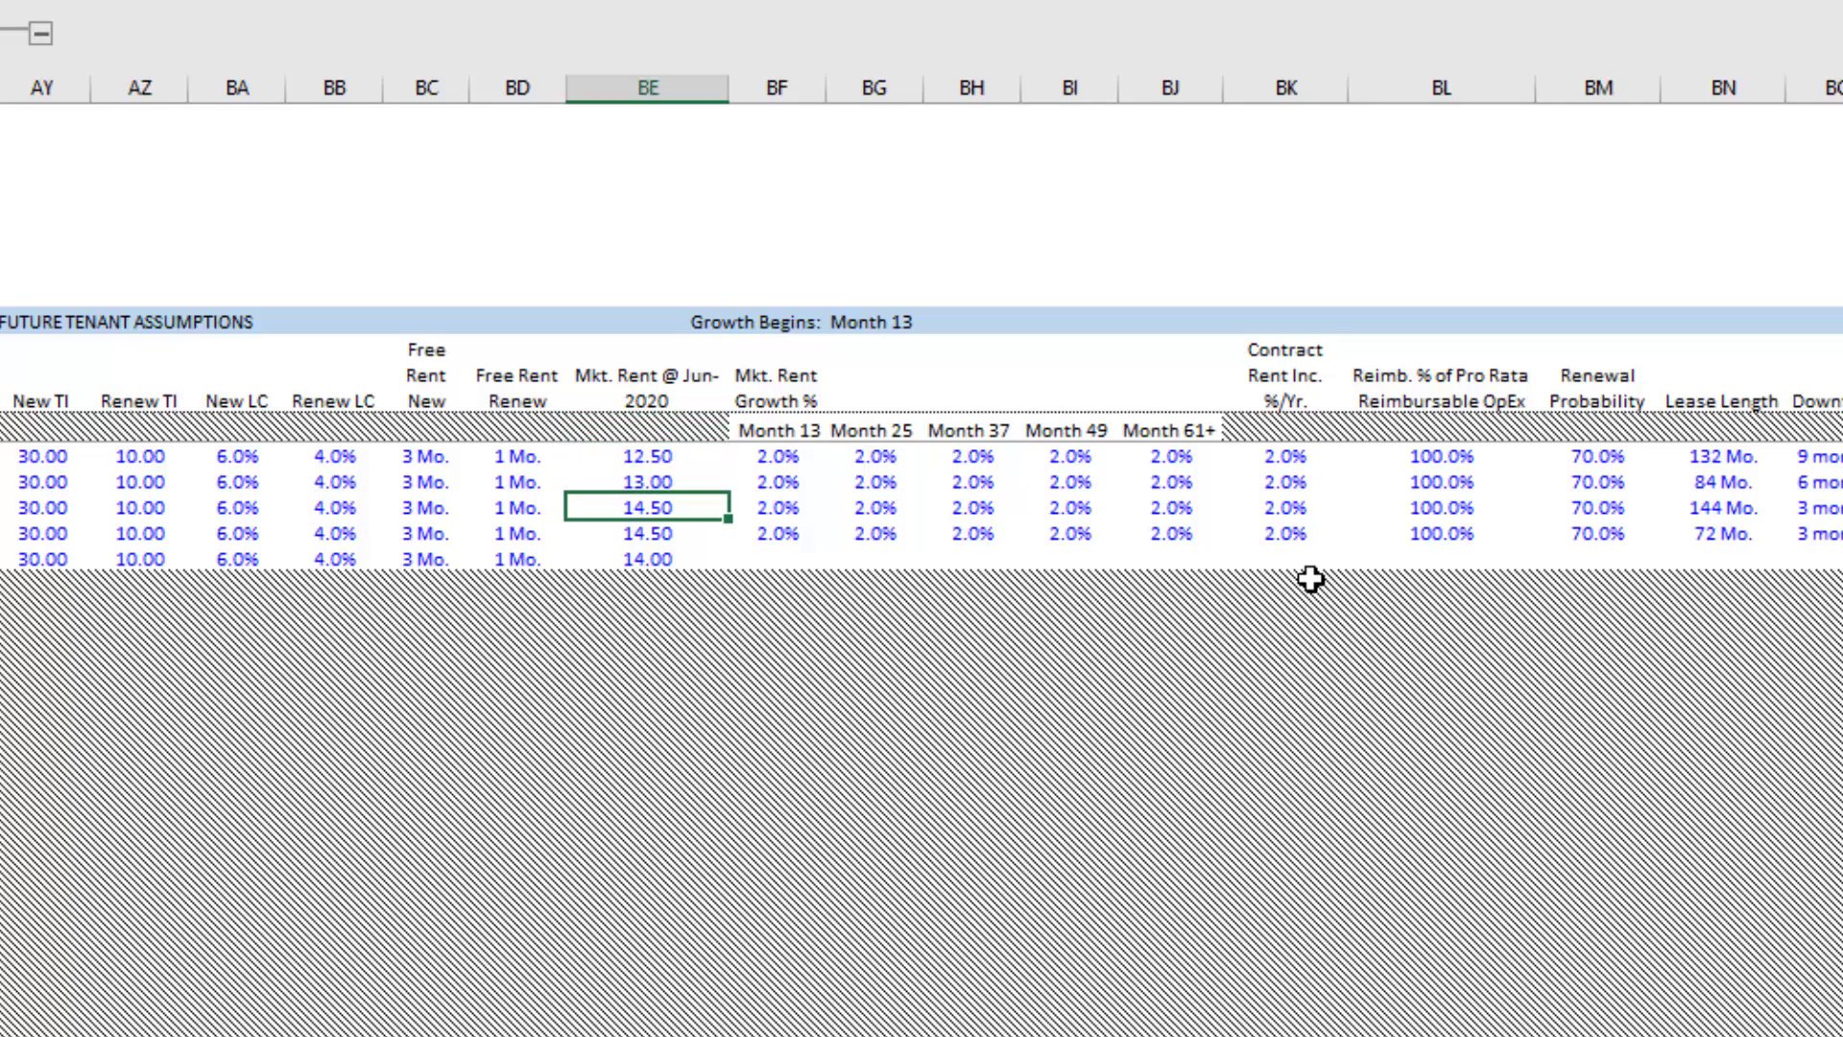
key(Up)
key(Up)
key(Down)
key(Down)
key(Down)
key(Up)
key(Up)
key(Up)
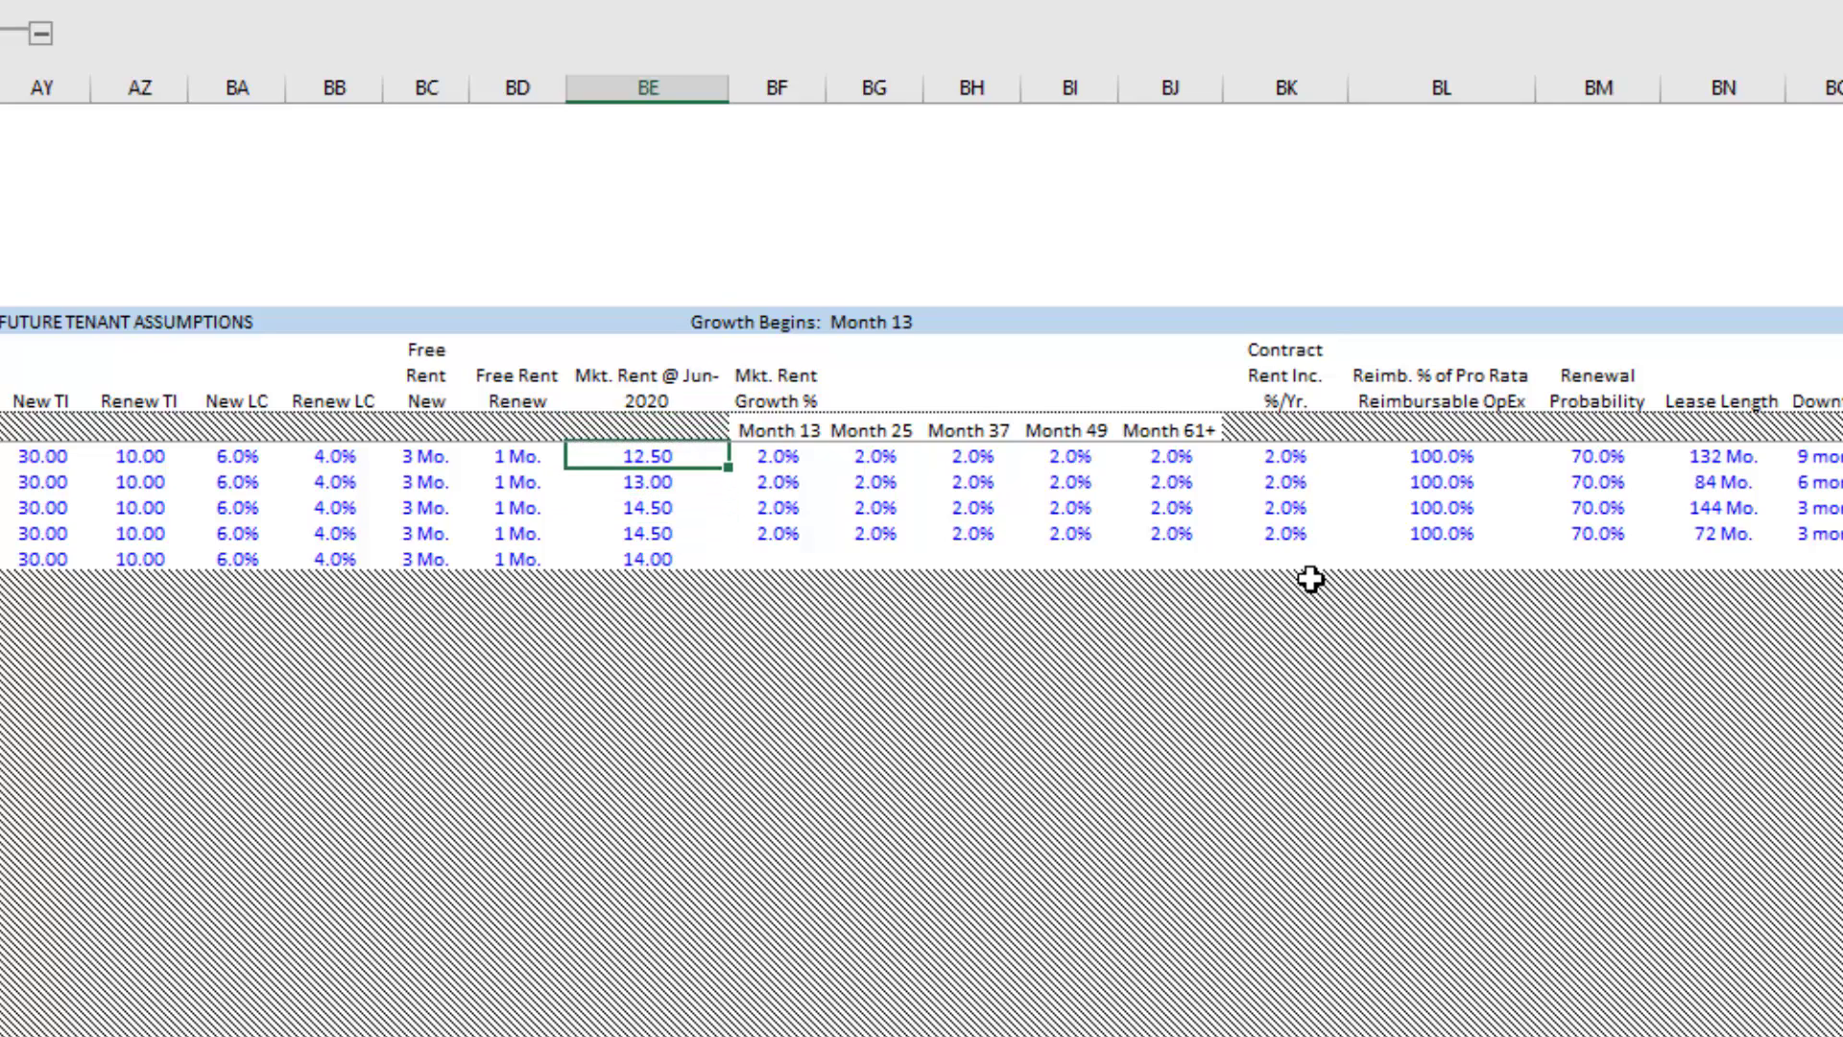
key(shift+Down)
key(shift+Down)
key(shift+Down)
key(shift+Down)
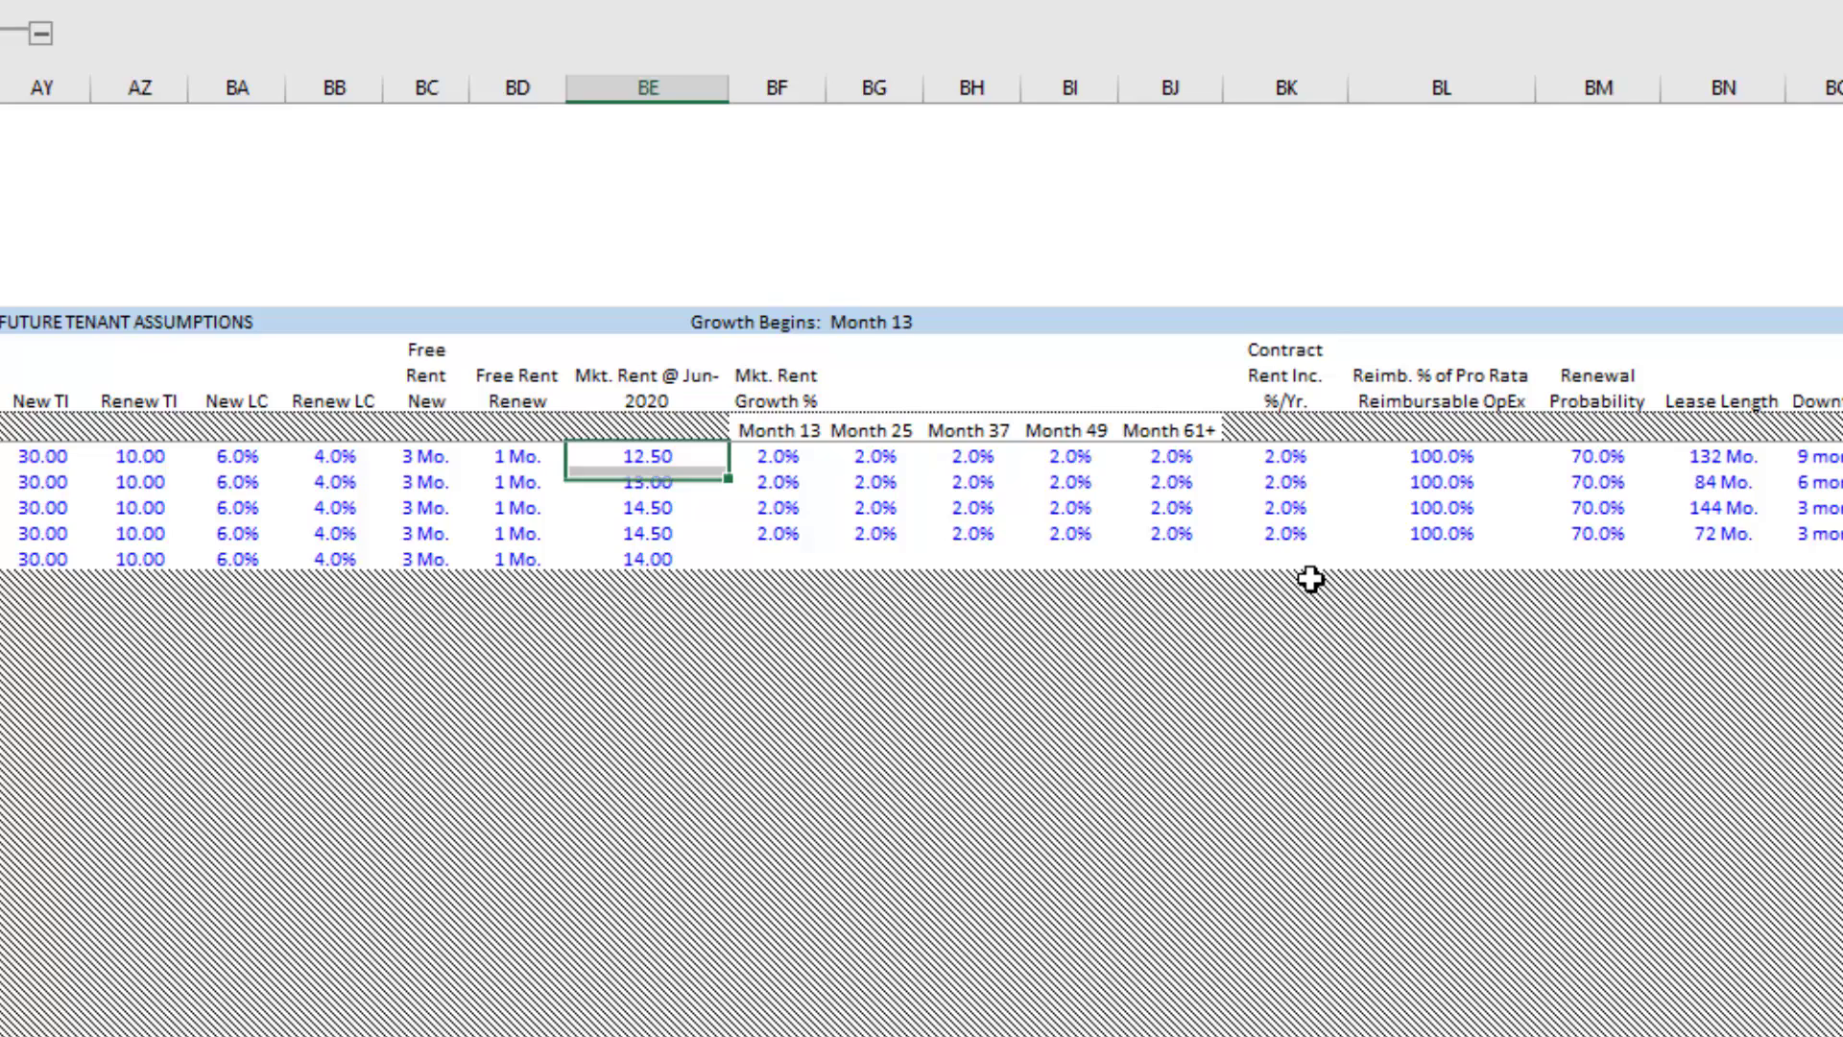
text(14)
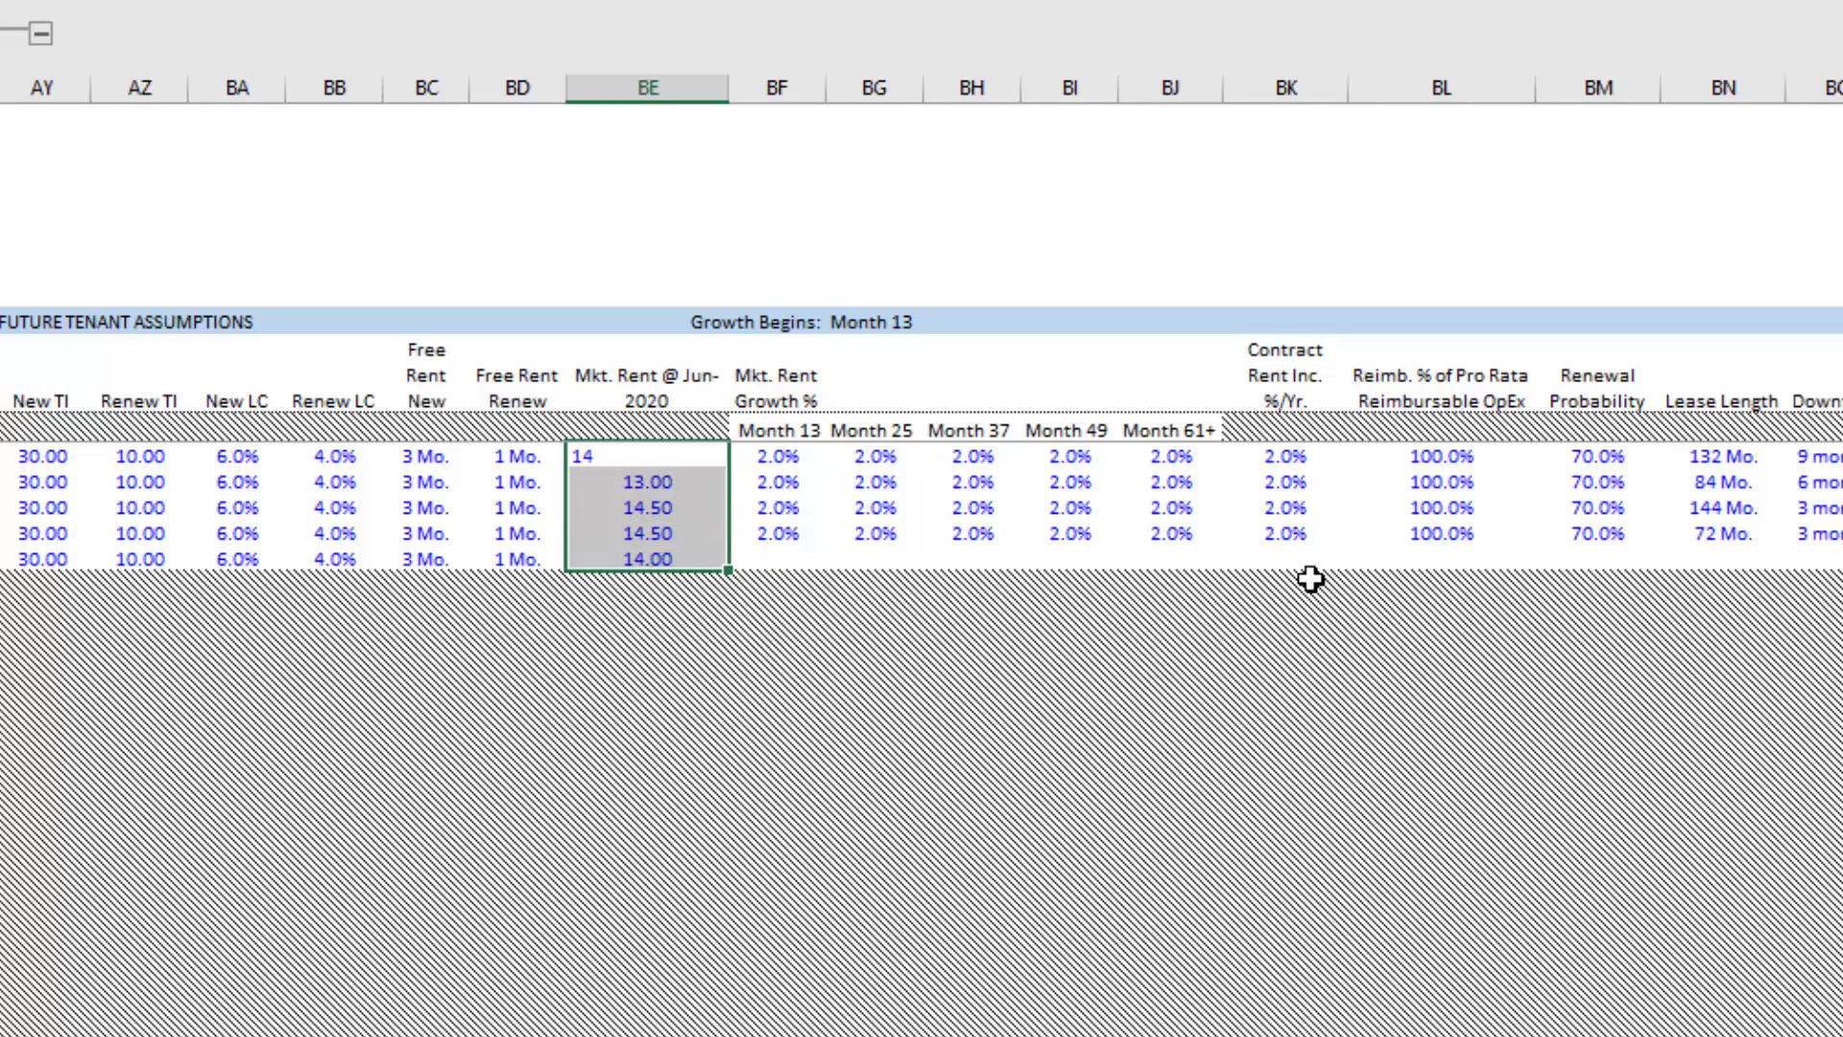
key(ctrl+Return)
key(Up)
key(Down)
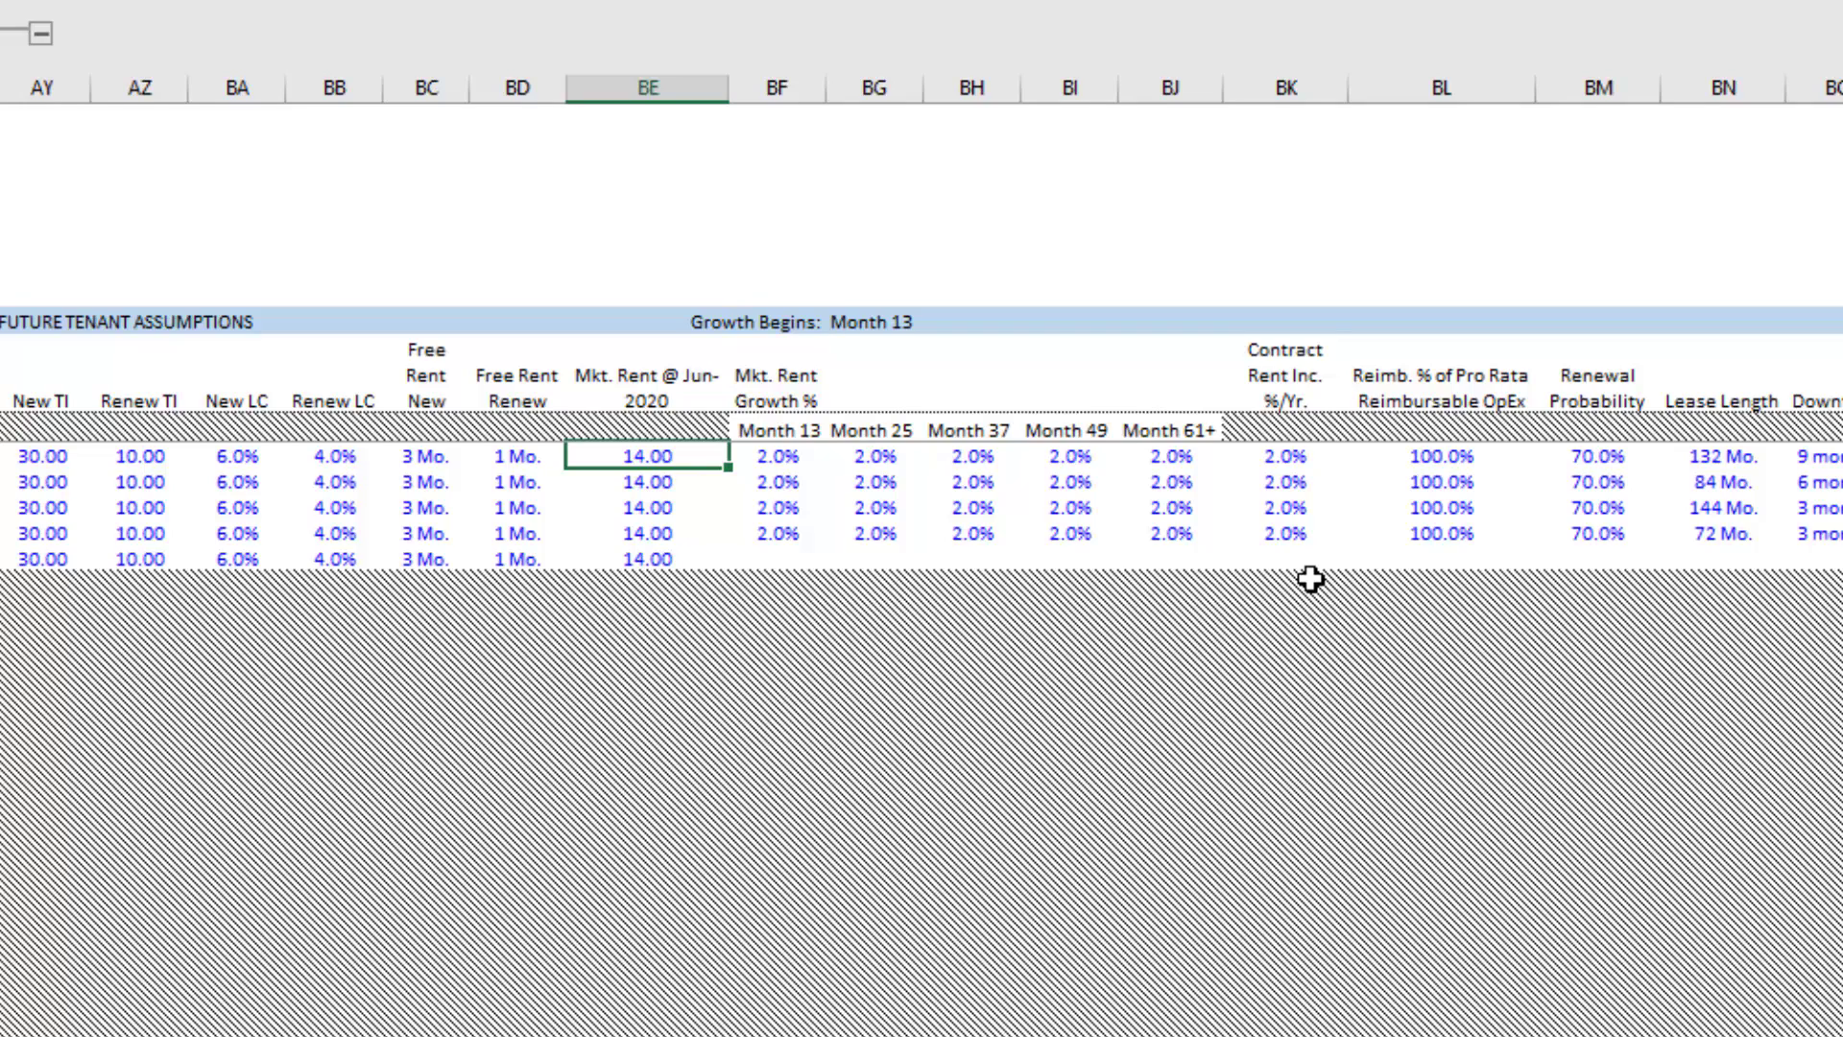
key(Down)
key(Up)
key(Down)
key(Down)
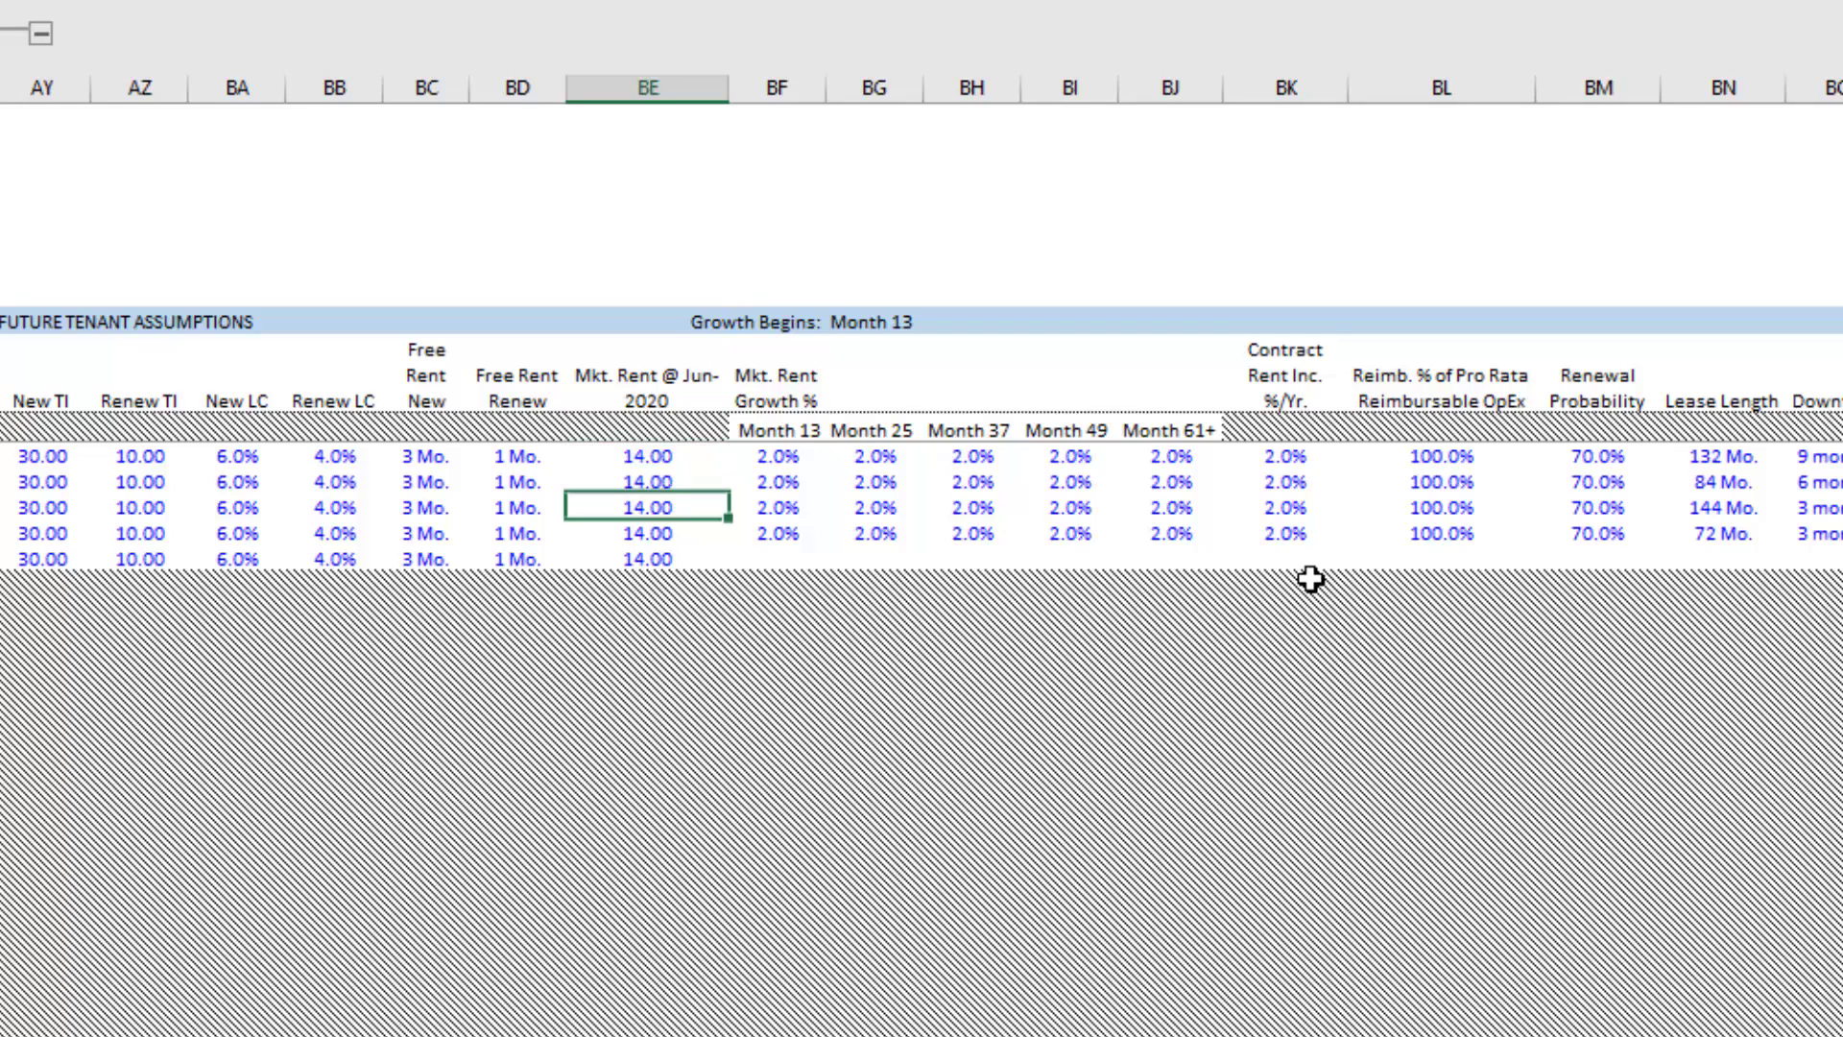
key(Down)
key(Down)
key(Up)
key(Up)
- Set the fifth tenant's market rent growth to 2% for every period from Month 13 through Month 61+
key(Right)
key(Down)
key(Down)
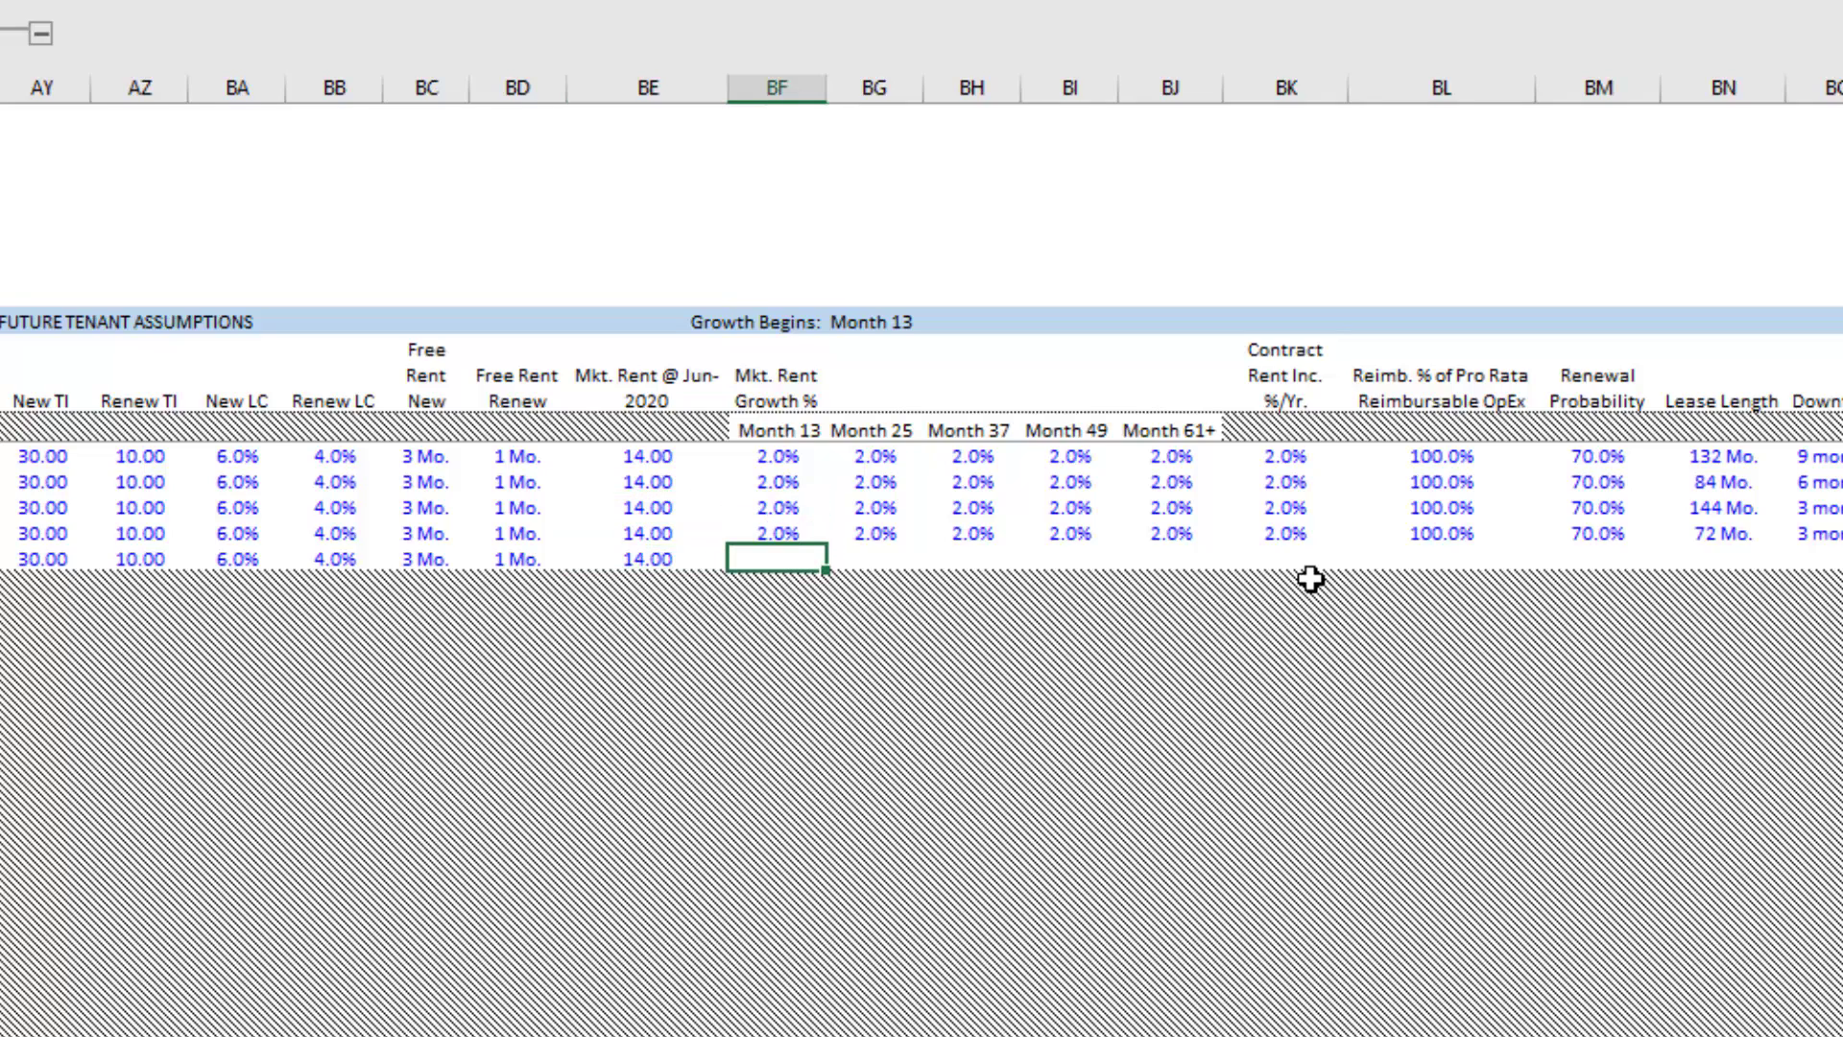
key(shift+Right)
key(shift+Right)
key(shift+Right)
key(shift+Right)
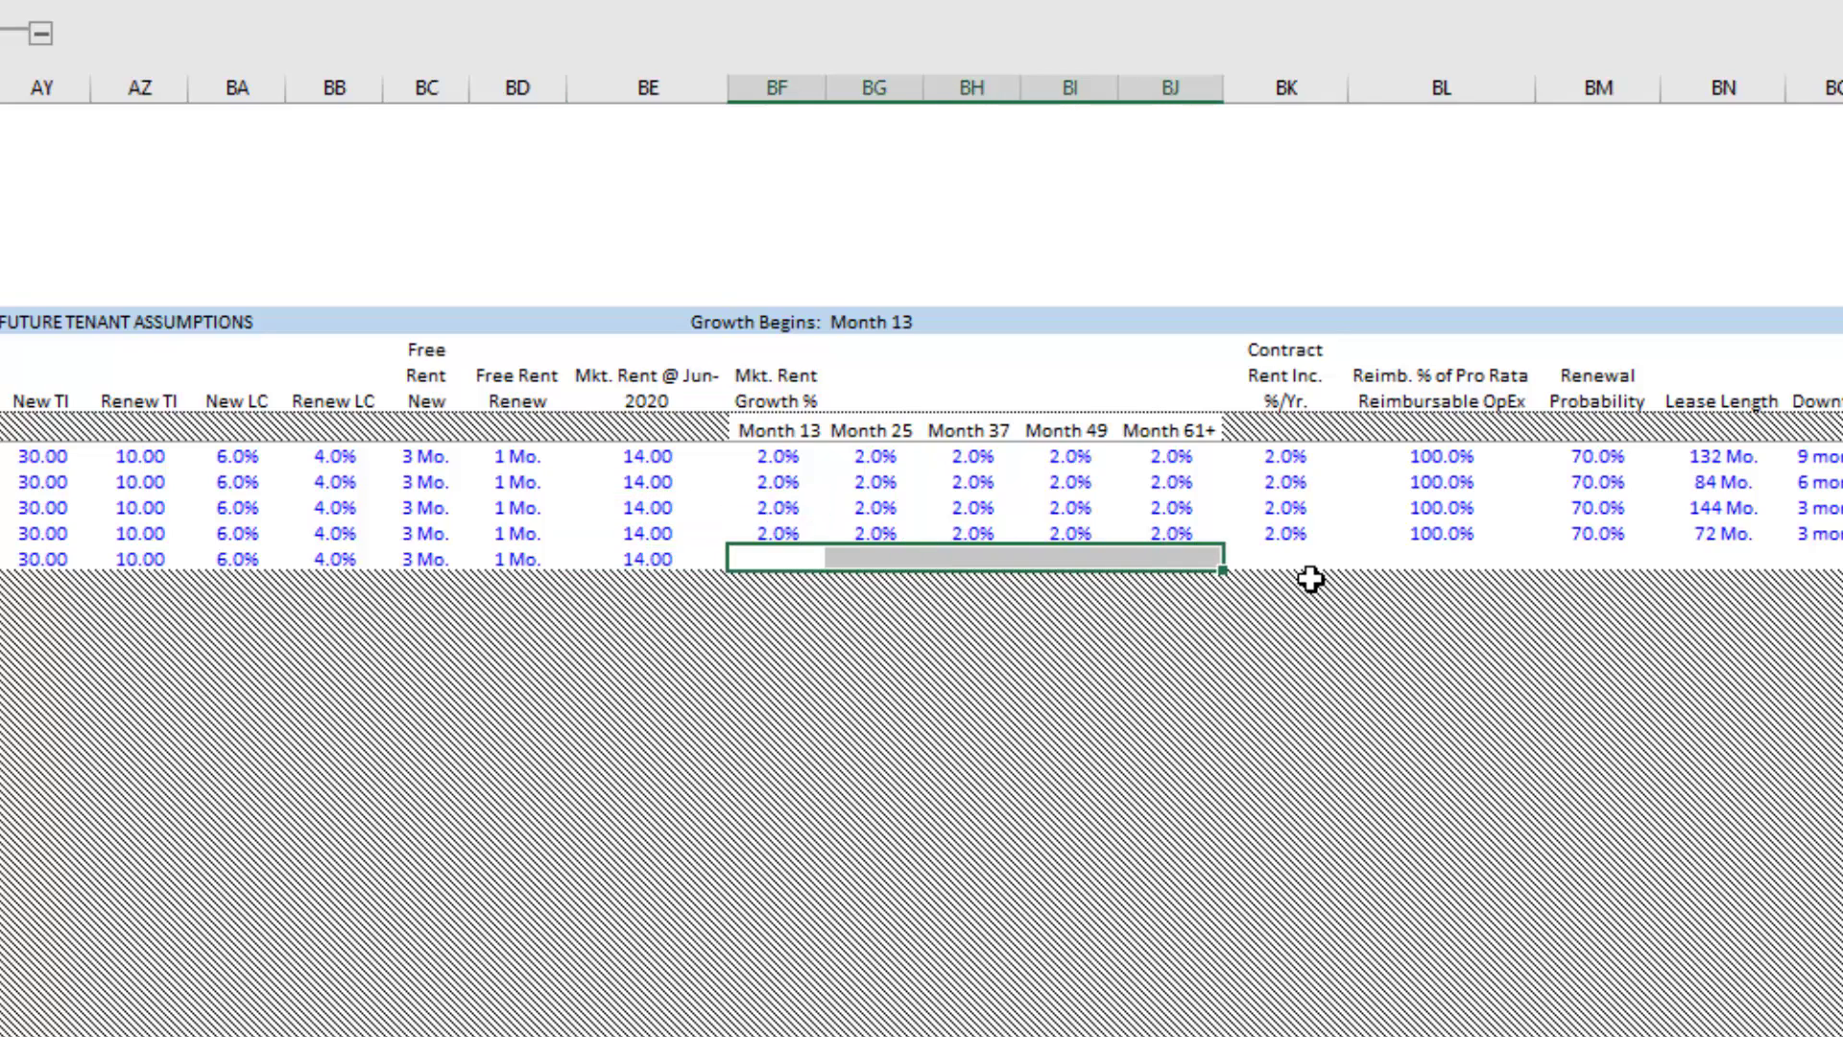
text(2)
key(ctrl+Return)
key(Up)
key(Down)
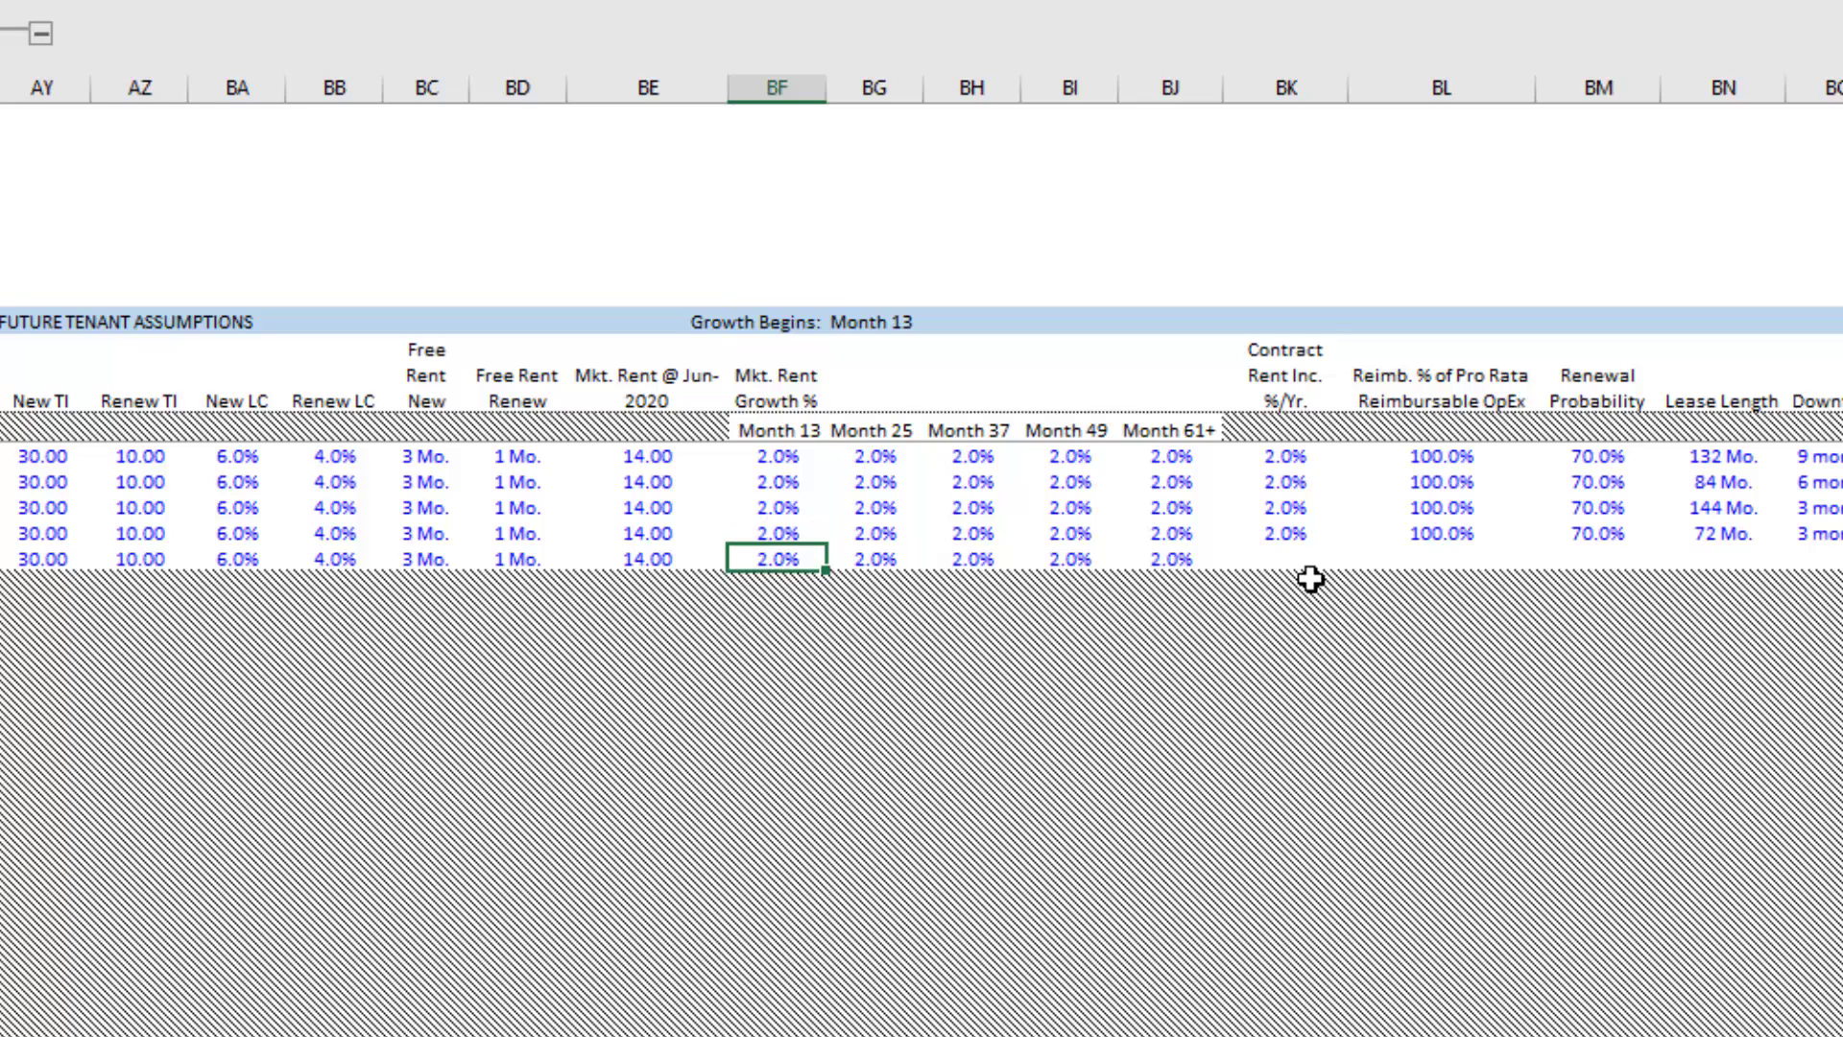
- Set the Month 13 and Month 25 market rent growth to 0% for all five tenants
key(Right)
key(Right)
key(Right)
key(Up)
key(Up)
key(Left)
key(Up)
key(Left)
key(Up)
key(Left)
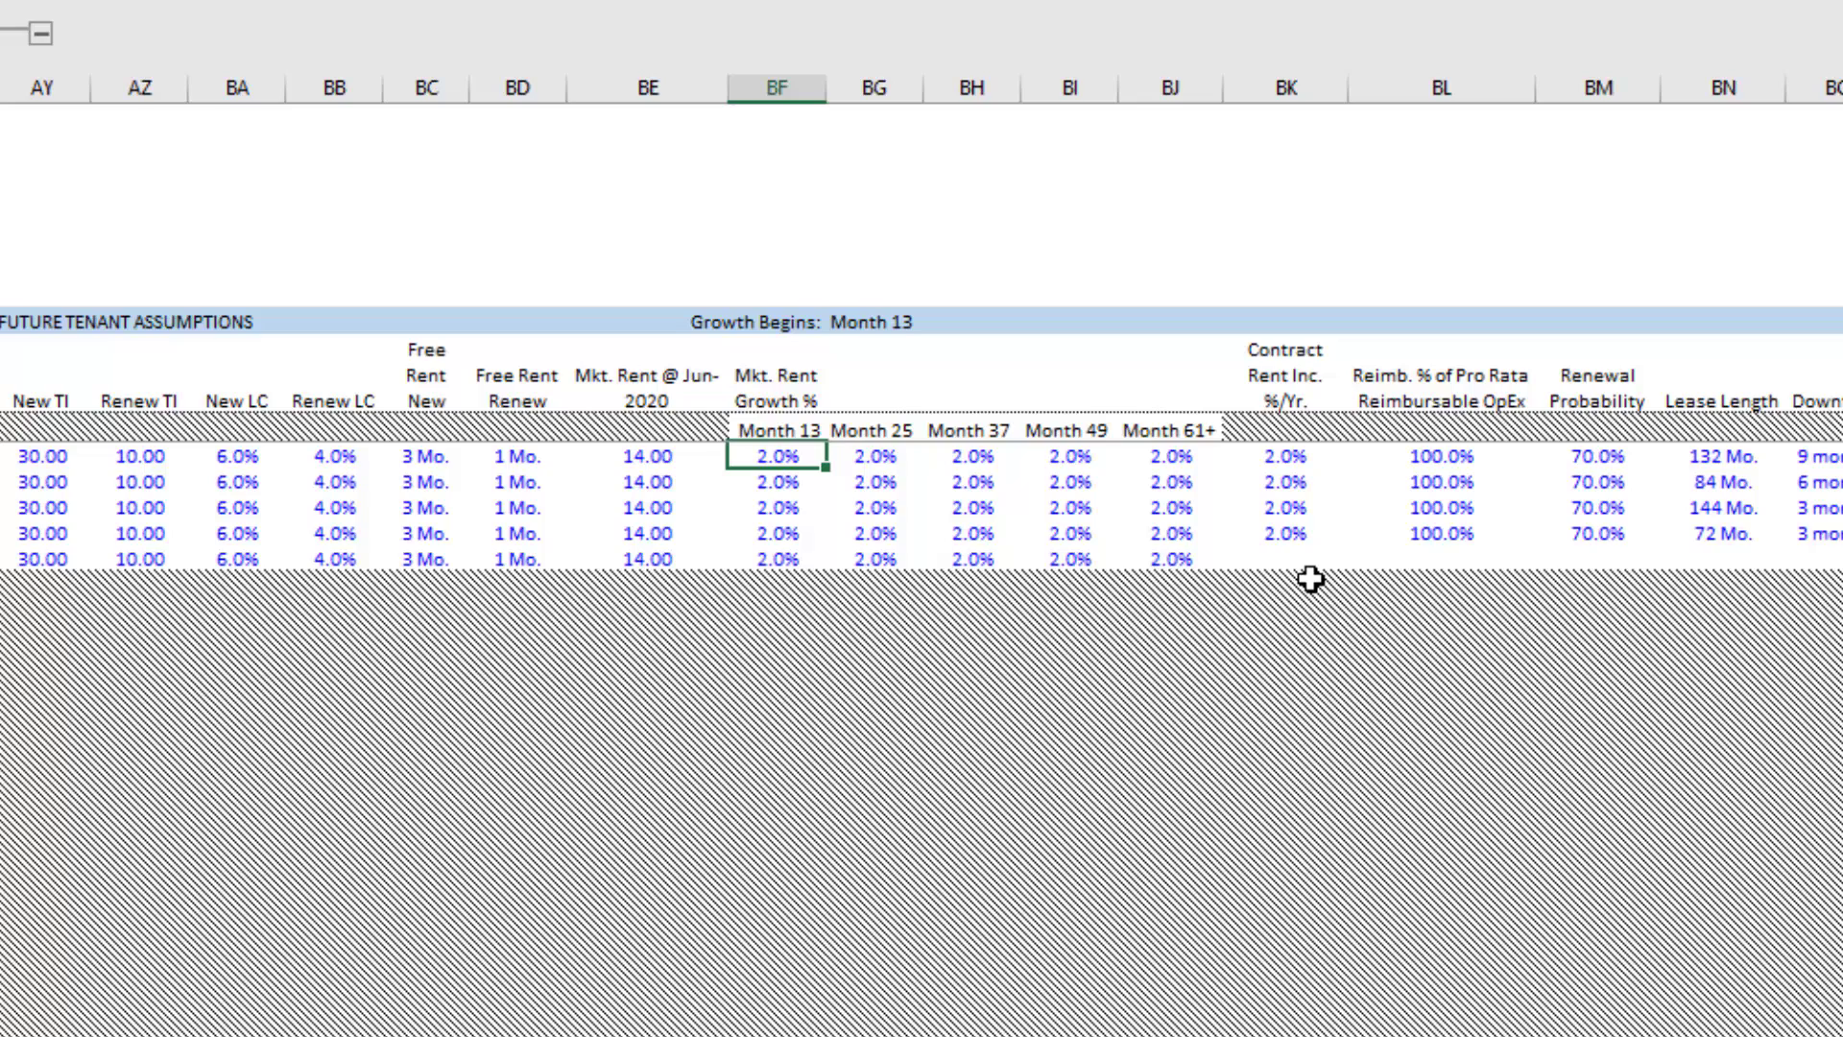
key(shift+Down)
key(shift+Down)
key(shift+Down)
key(shift+Down)
key(shift+Right)
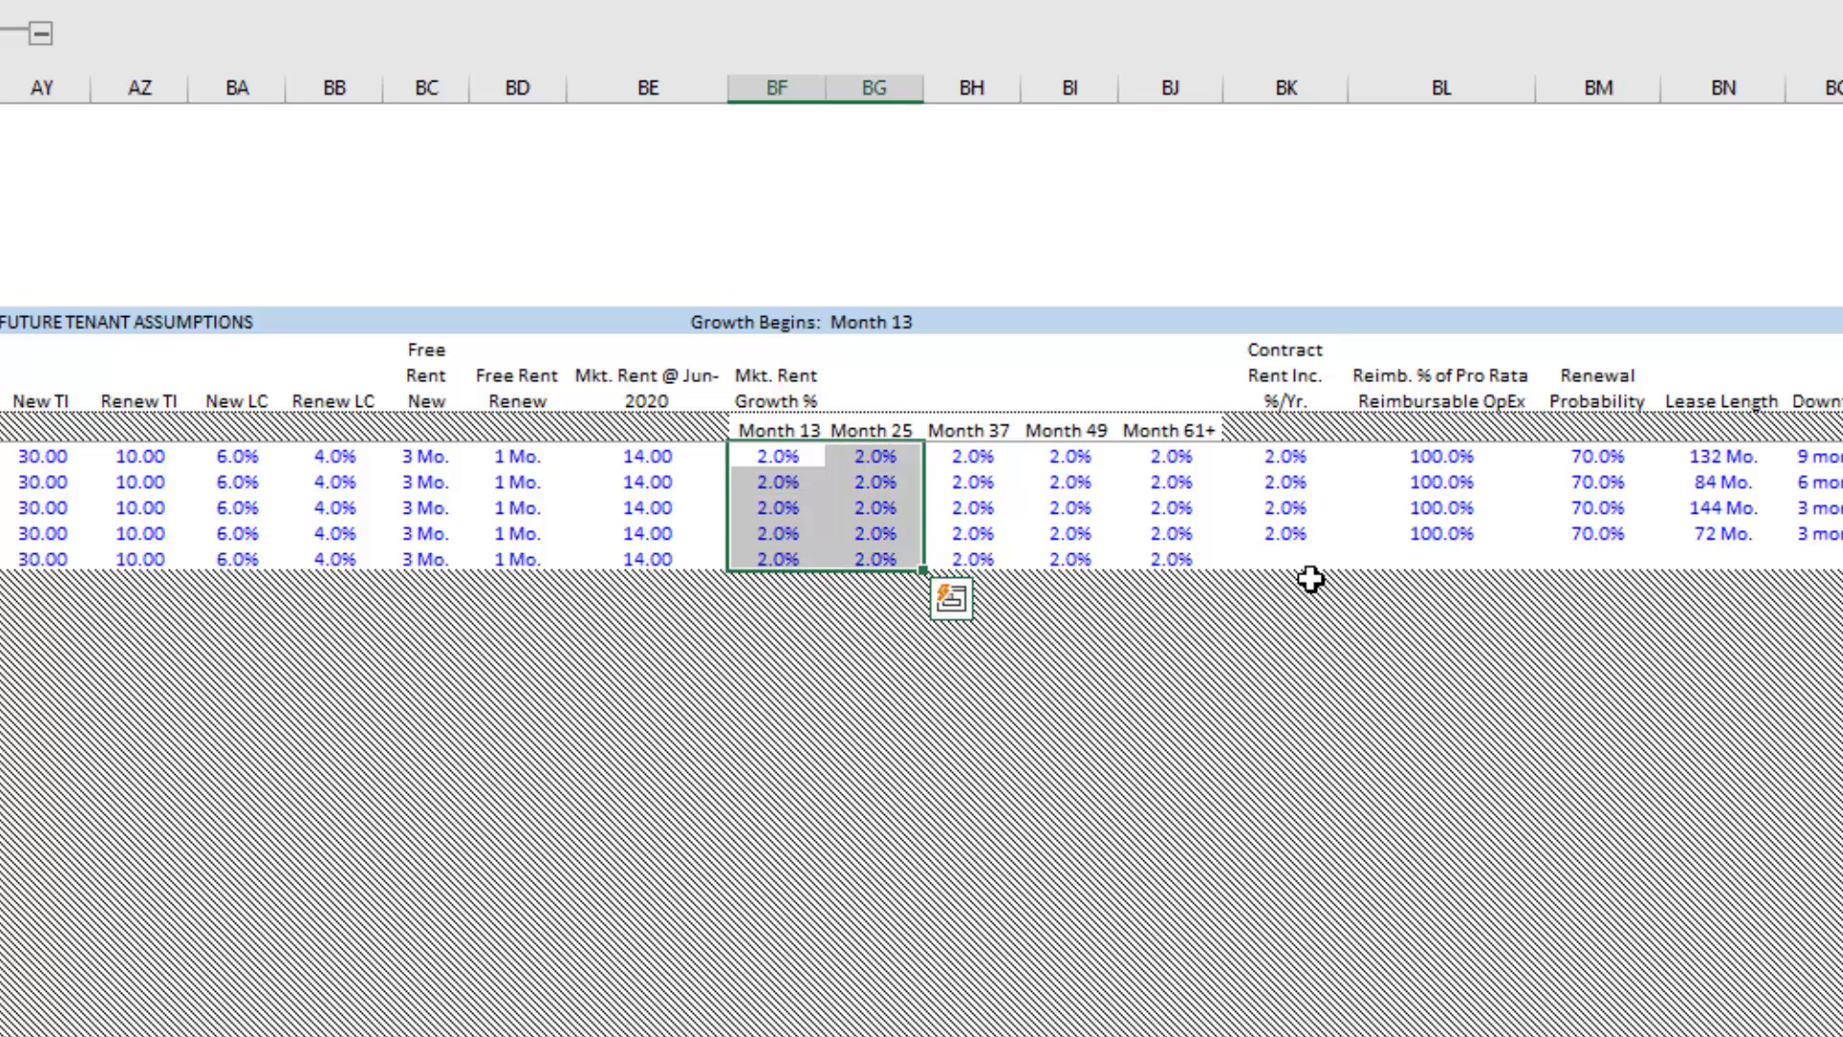
text(0)
key(ctrl+Return)
- Set the Month 37 market rent growth to 1% for all five tenants
key(Right)
key(Right)
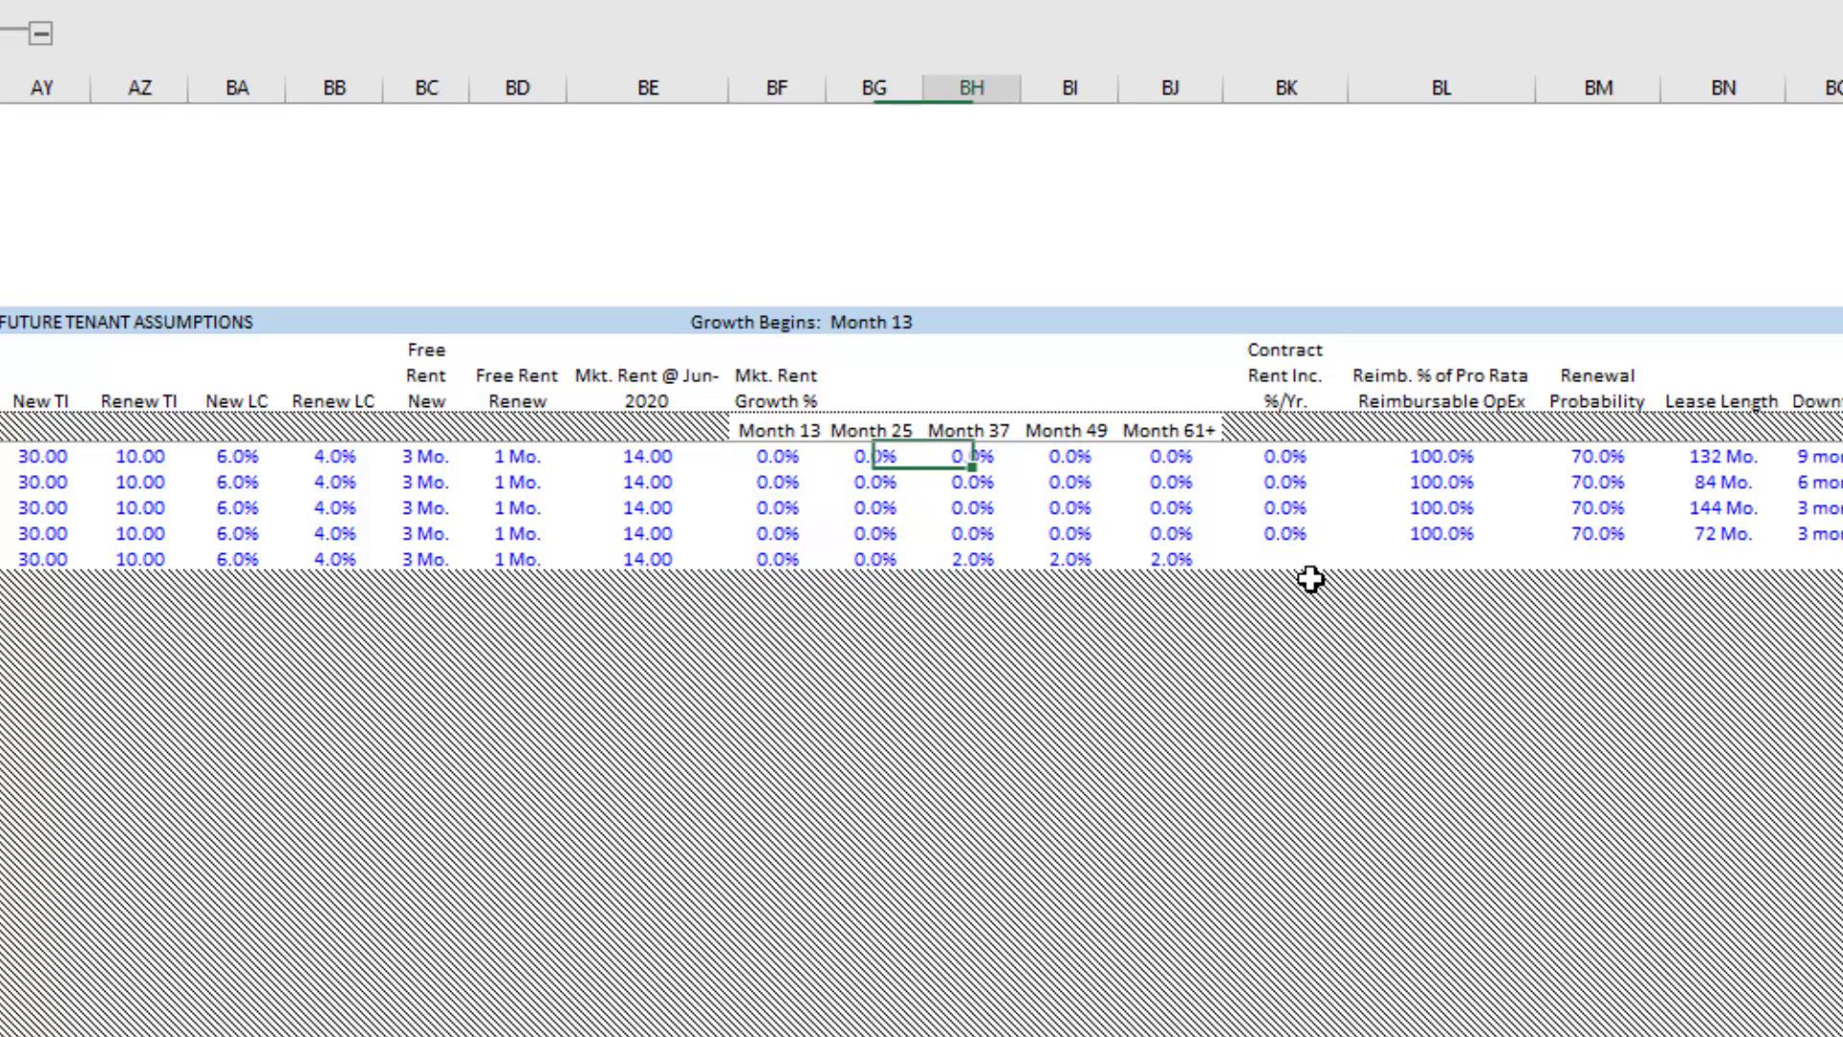
key(shift+Down)
key(shift+Down)
key(shift+Down)
key(shift+Right)
key(shift+Down)
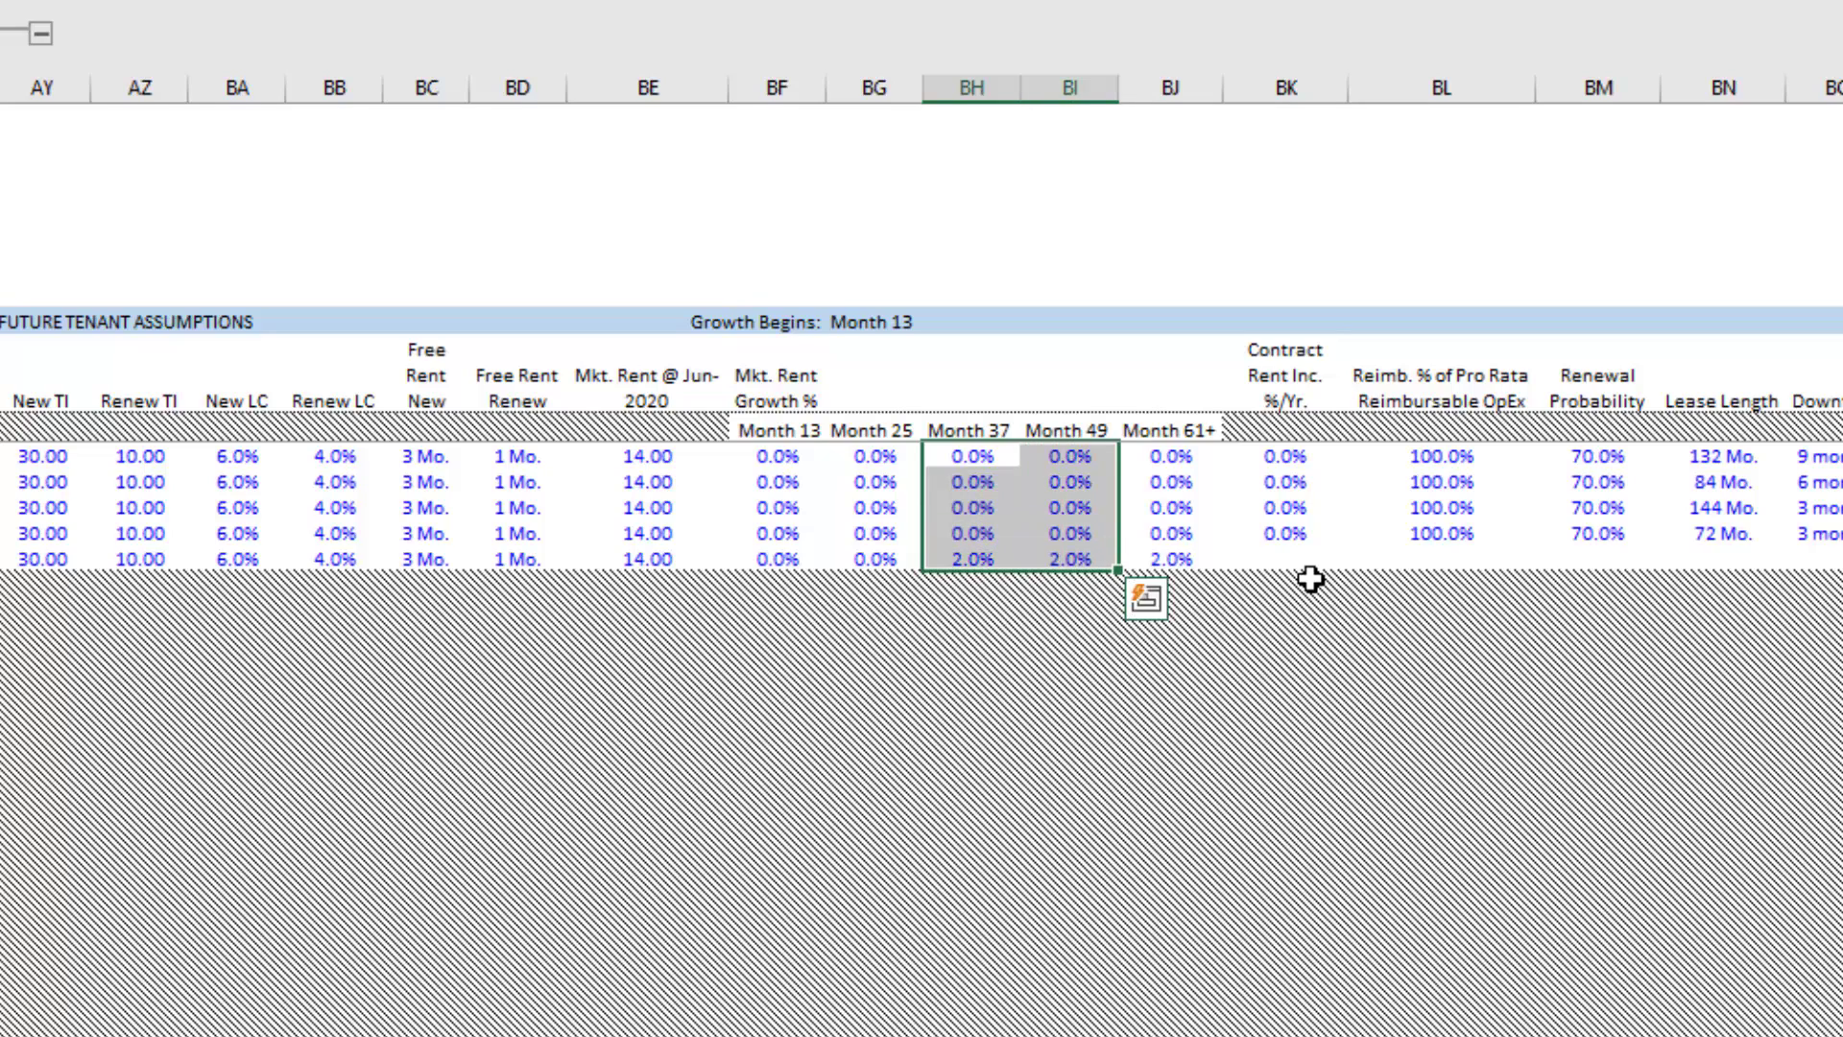
key(shift+Left)
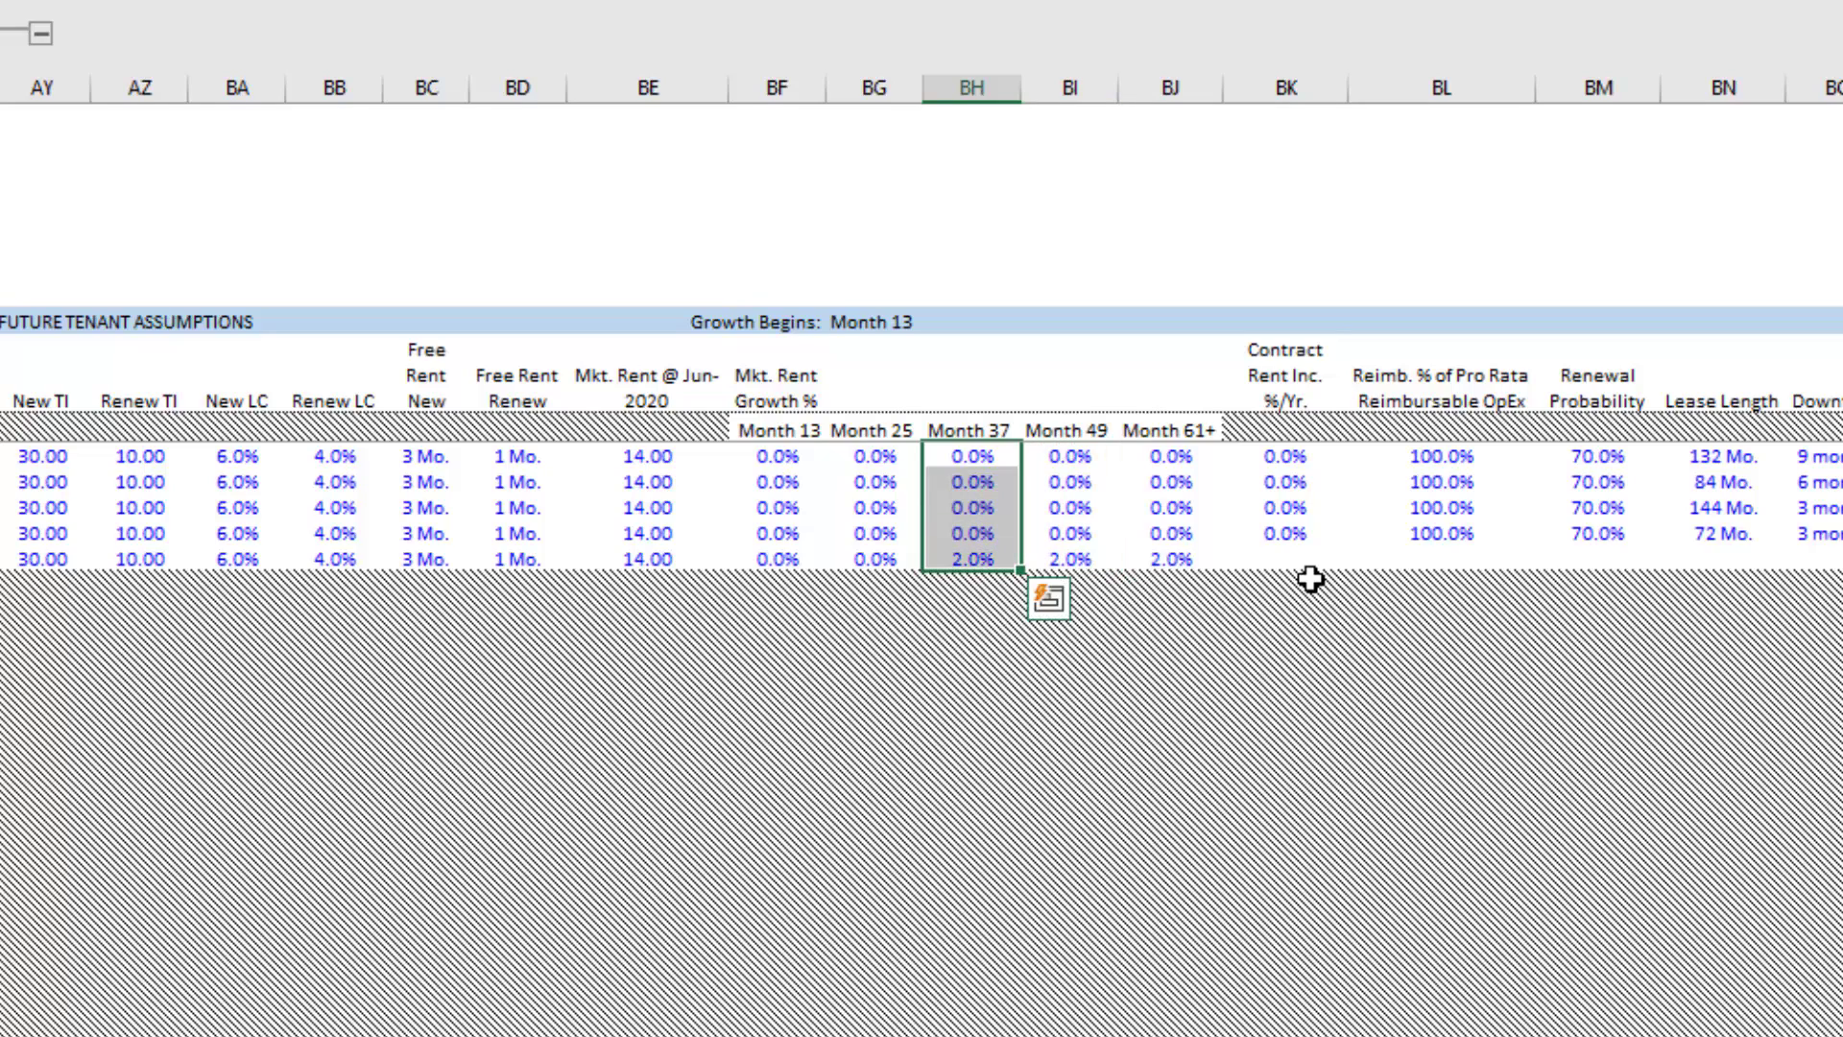
text(1)
key(ctrl+Return)
- Set the Month 49 market rent growth to 2% for all five tenants
key(Right)
key(shift+Down)
key(shift+Down)
key(shift+Down)
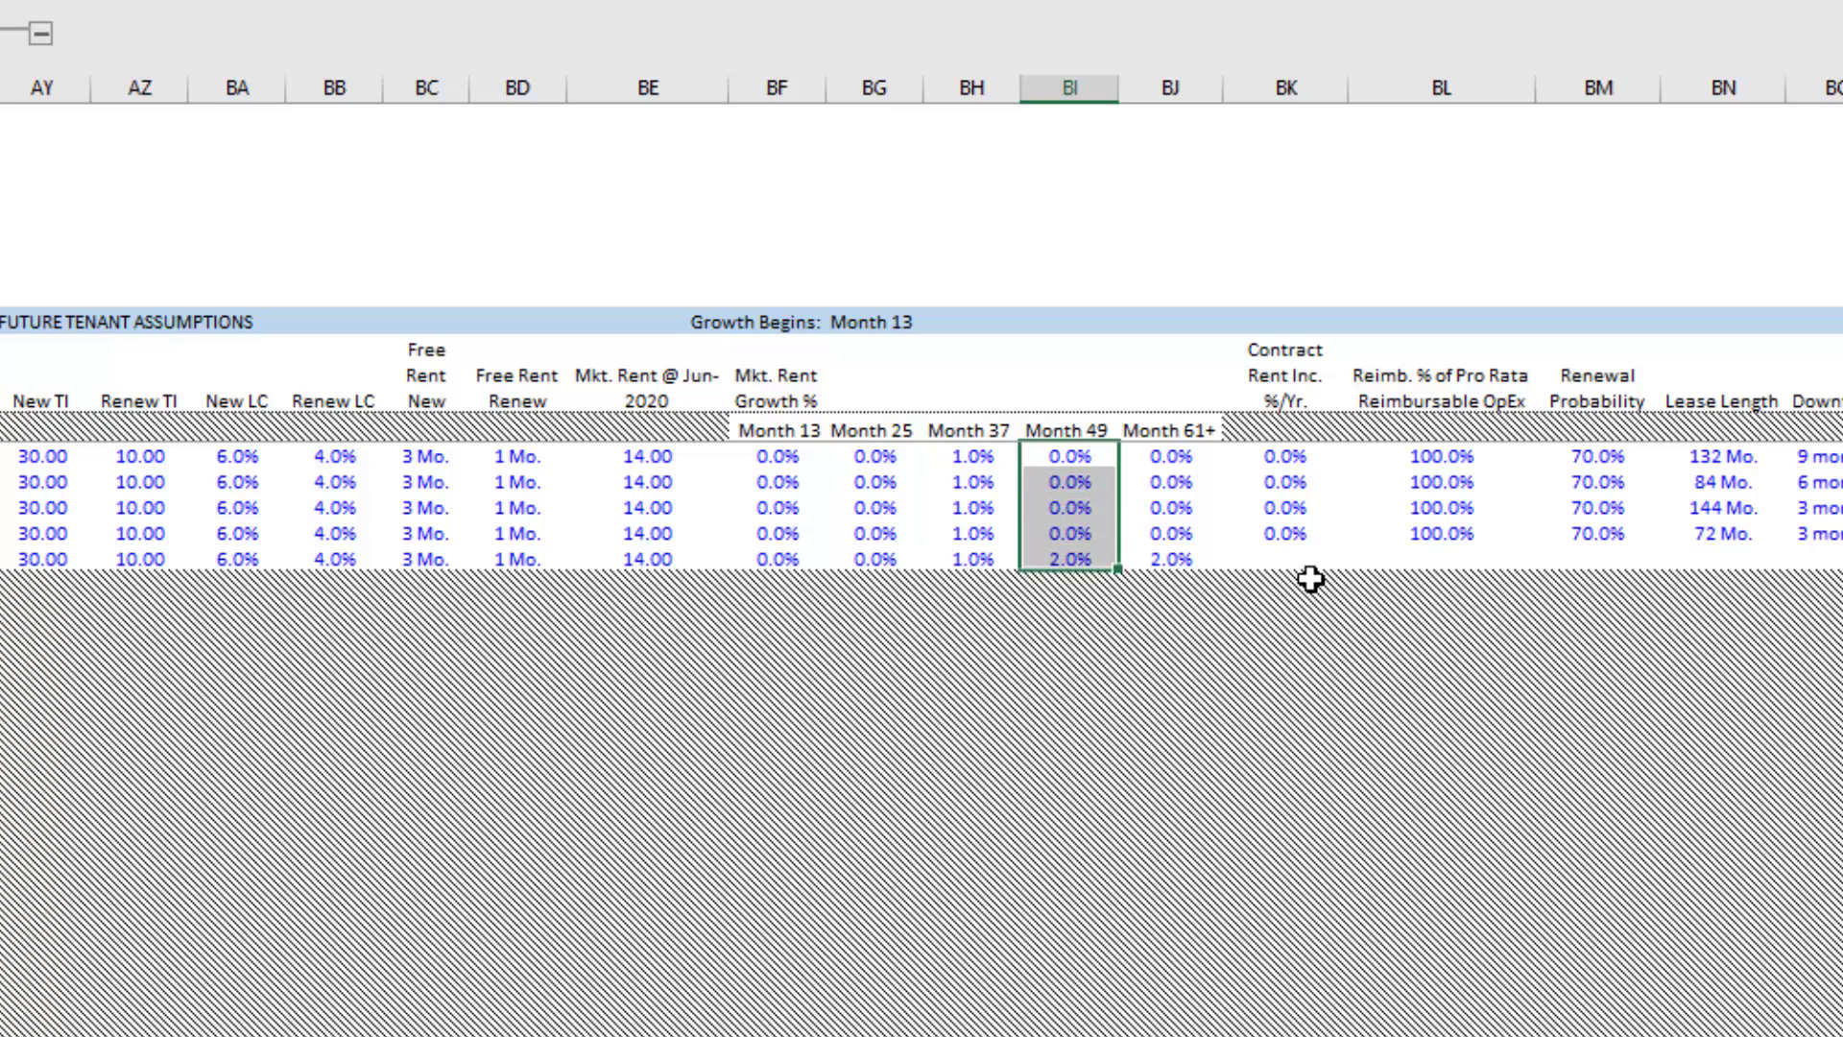
text(2)
key(ctrl+Return)
- Set the Month 61+ market rent growth to 4% for all five tenants
key(Right)
key(shift+Down)
key(shift+Down)
key(shift+Down)
key(shift+Down)
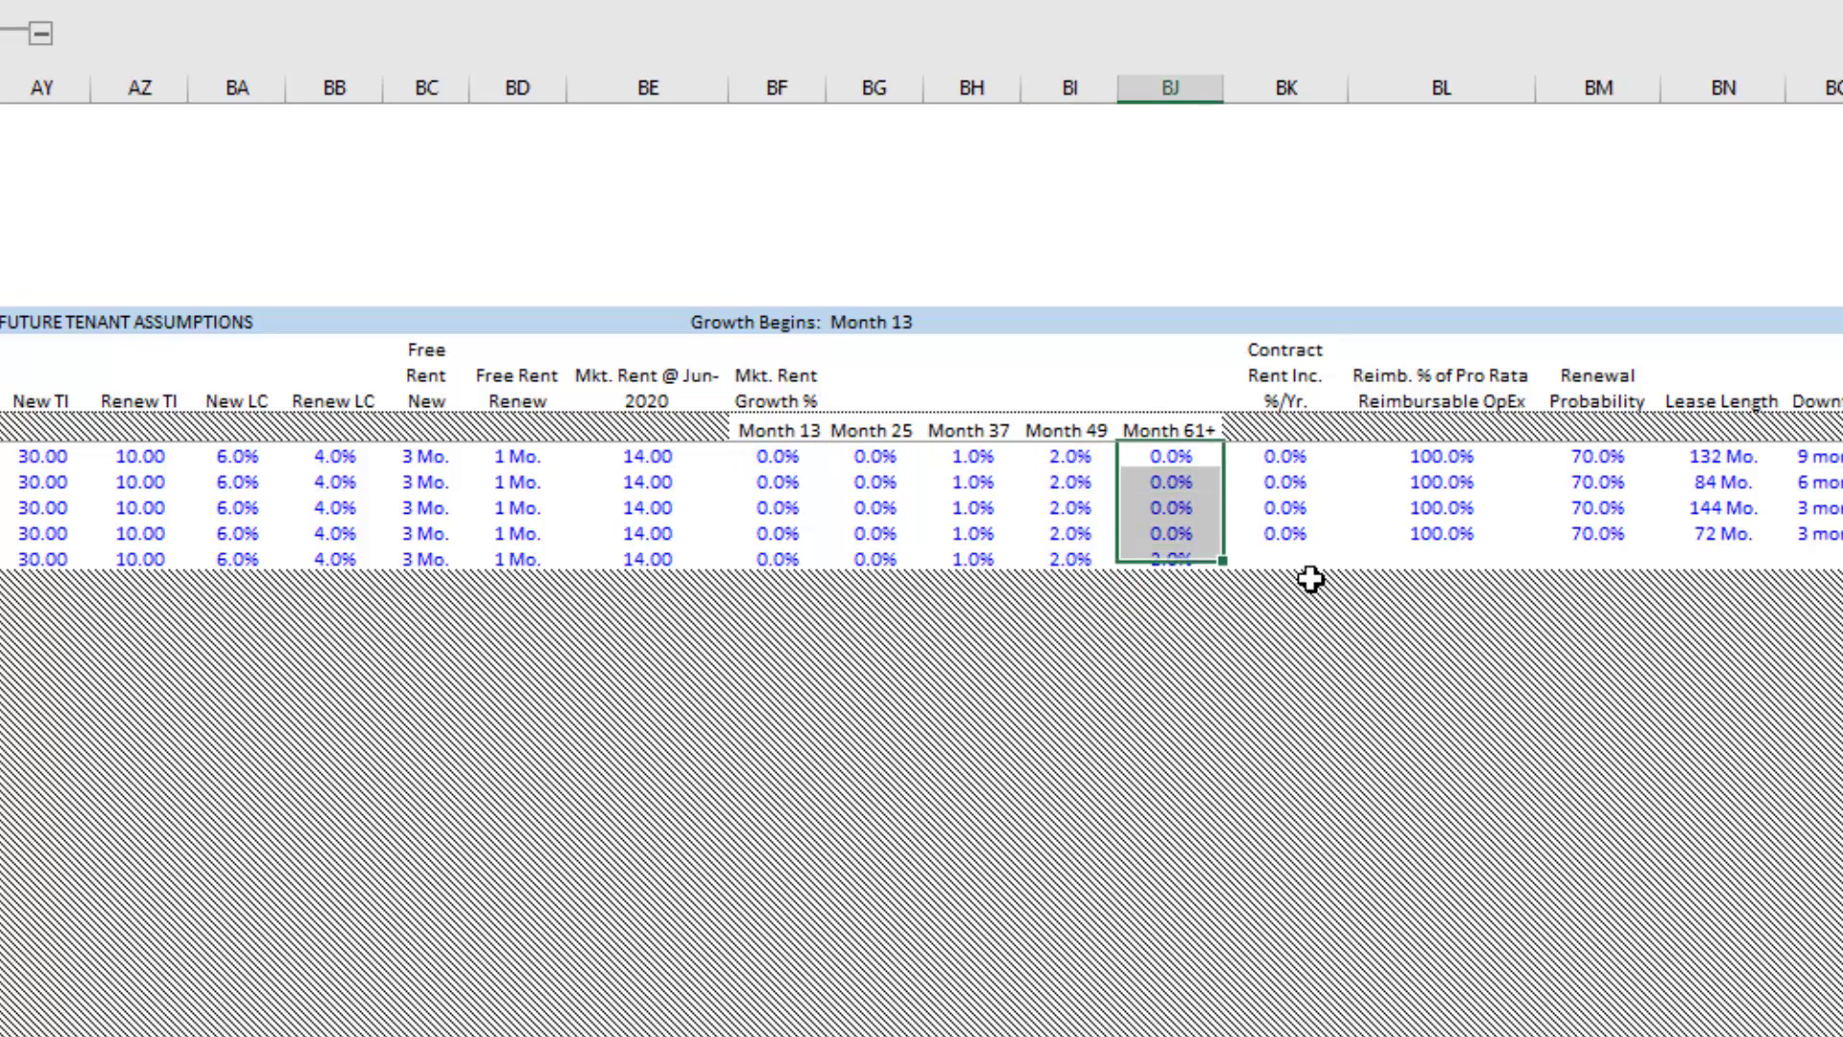
text(4)
key(ctrl+Return)
key(Up)
key(Down)
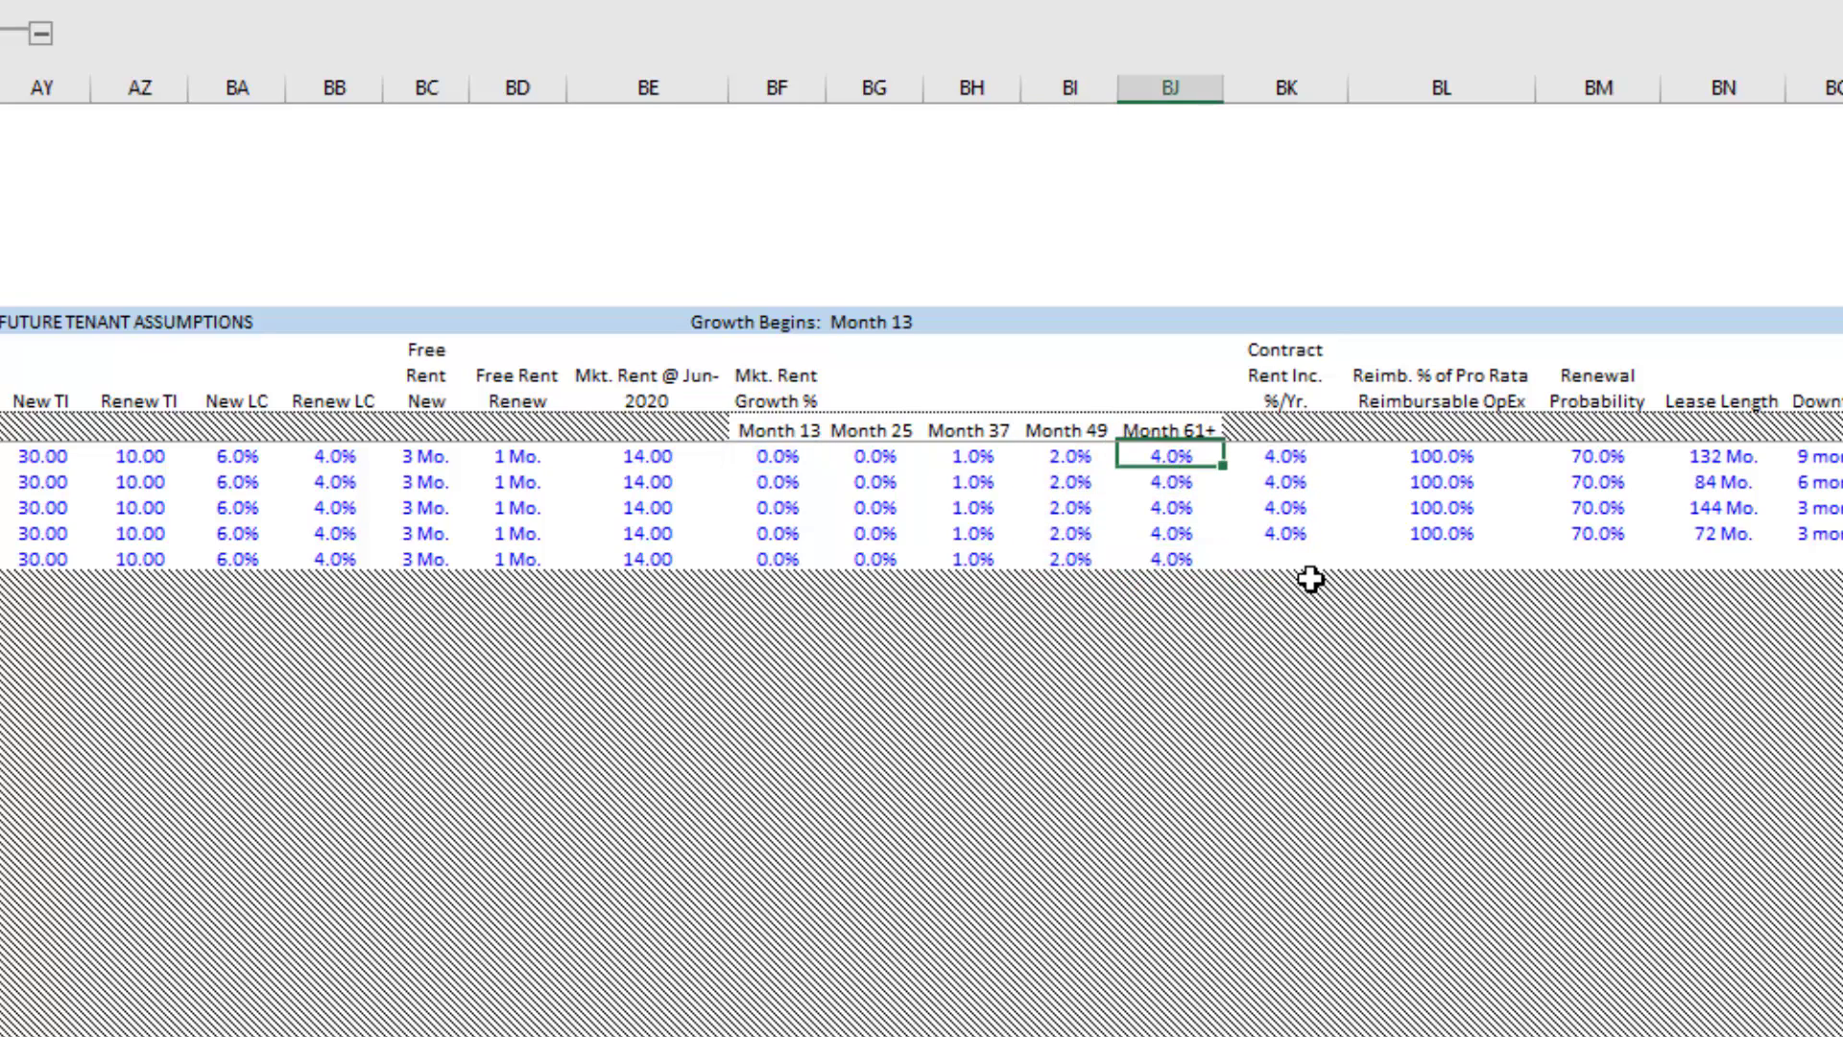
- Set the Month 61+ market rent growth to 3% for all five tenants
key(shift+Down)
key(shift+Down)
key(shift+Down)
key(shift+Down)
text(3)
key(ctrl+Return)
- Review the tenants' market rent growth rates from Month 13 through Month 61+
key(Up)
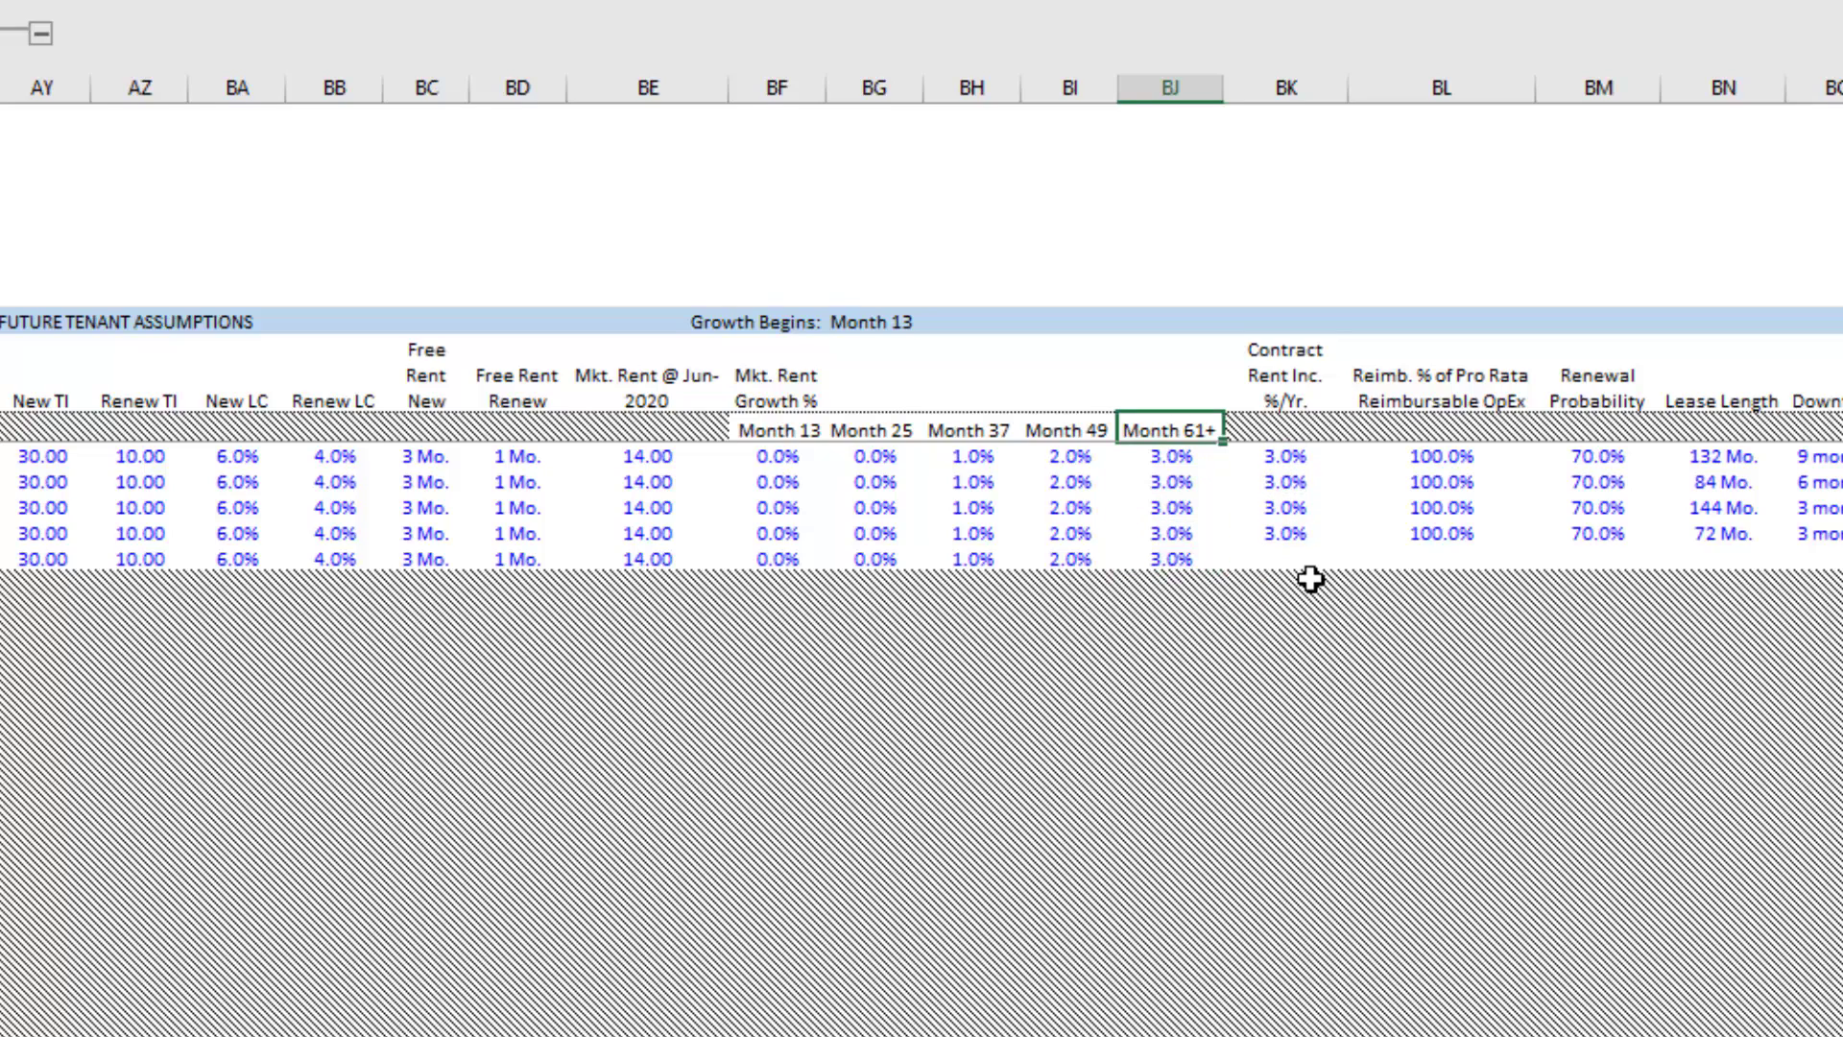
key(Down)
key(Left)
key(Left)
key(Left)
key(Left)
key(Down)
key(Right)
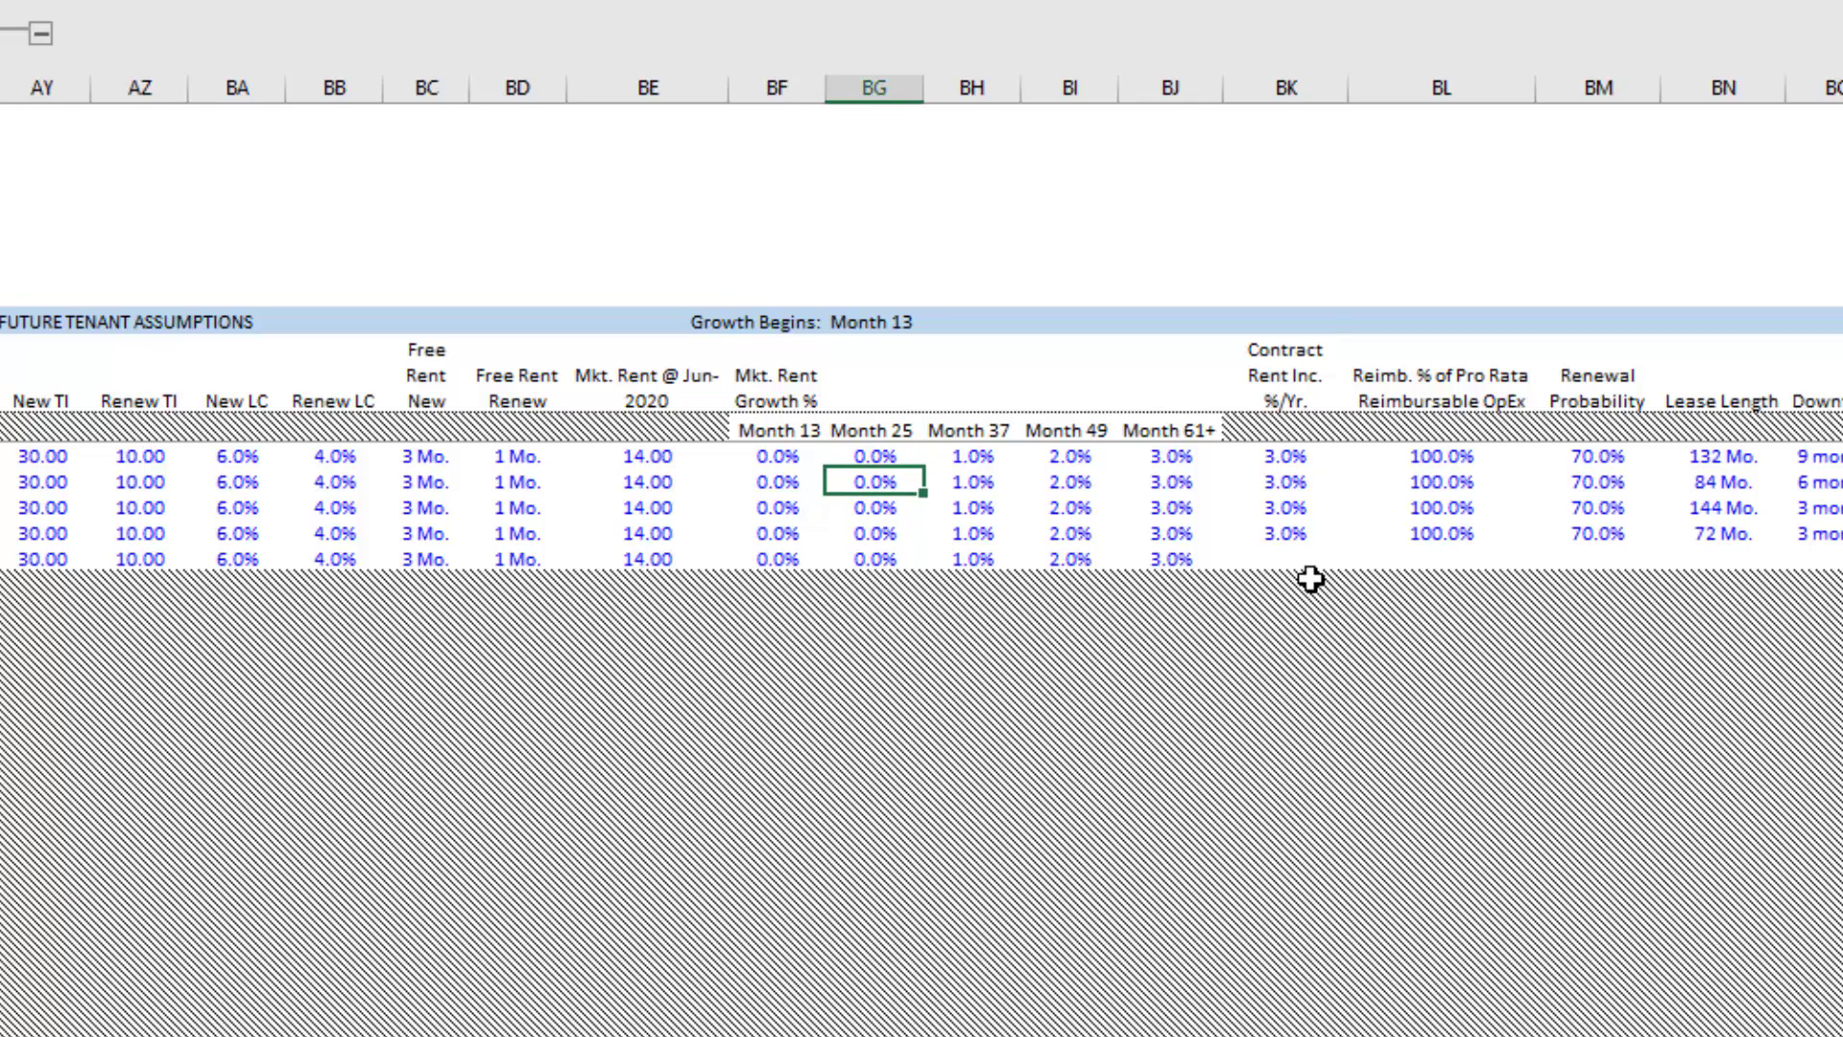
key(Right)
key(Down)
key(Right)
key(Down)
key(Right)
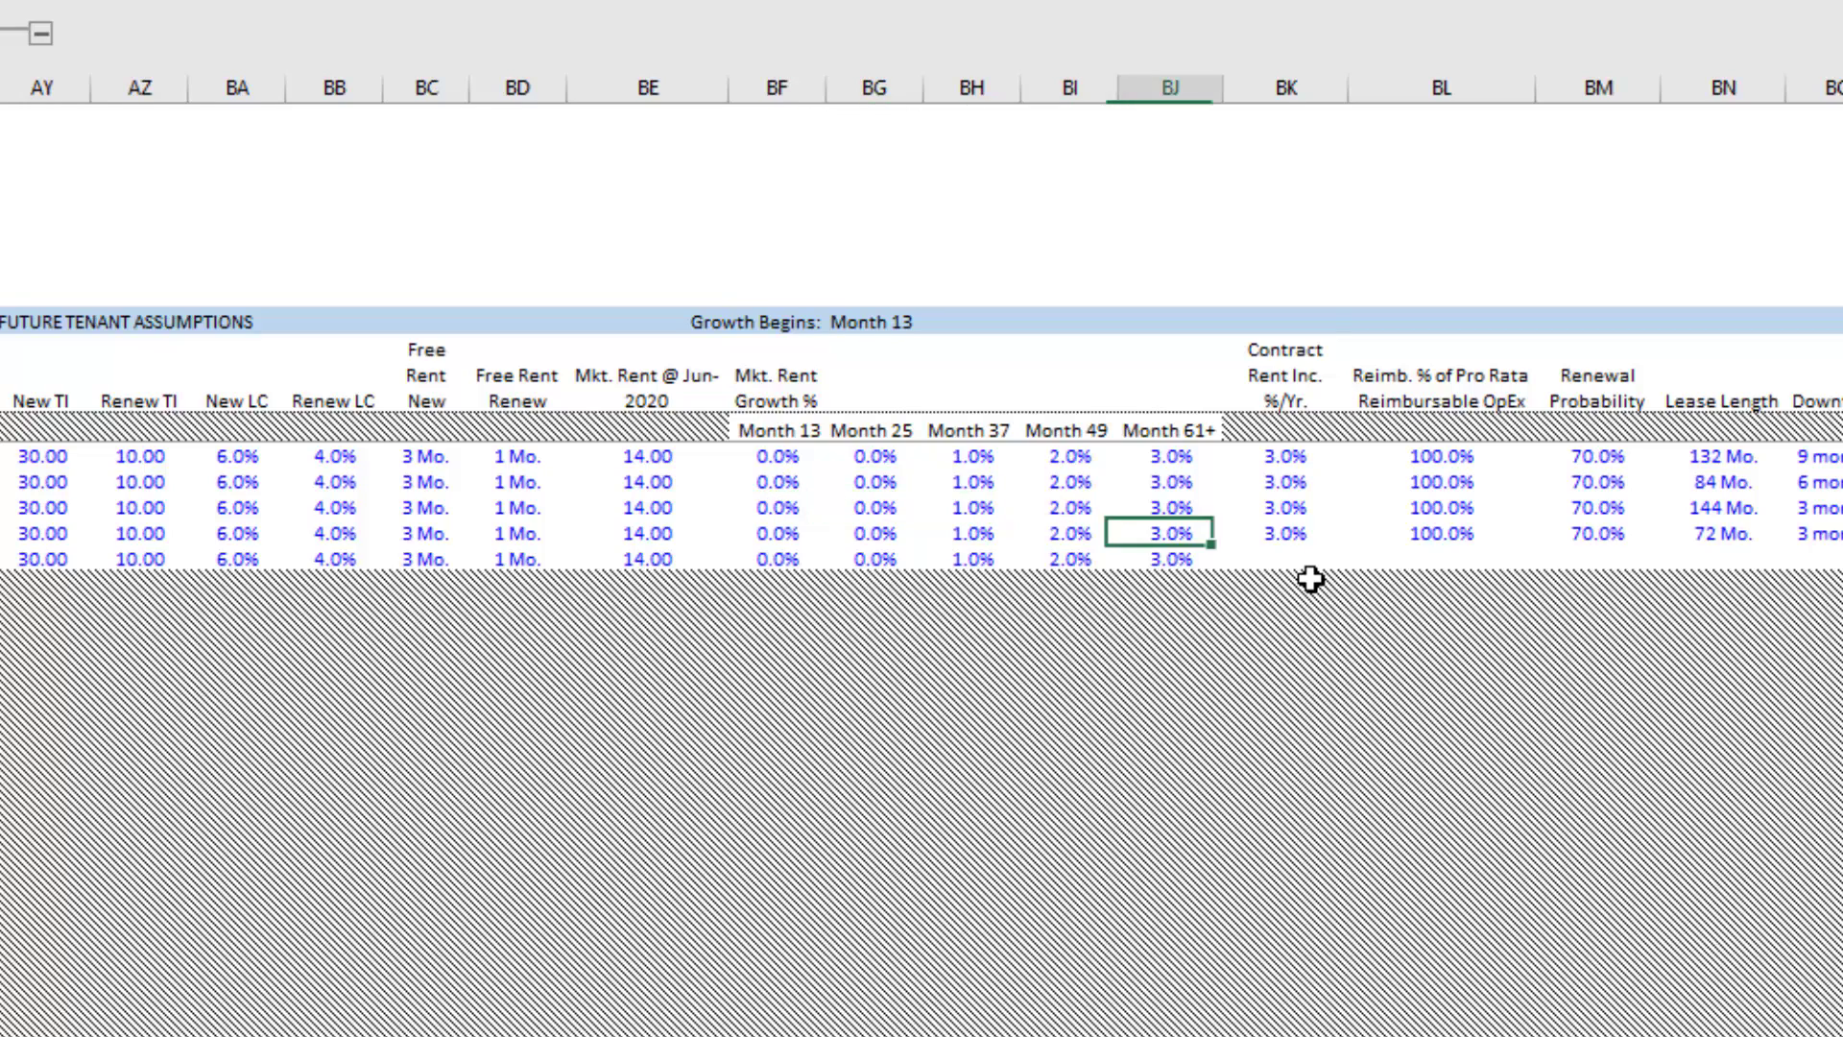
- Set the contract rent increase per year to 2% for all five tenants at once
key(Right)
key(Down)
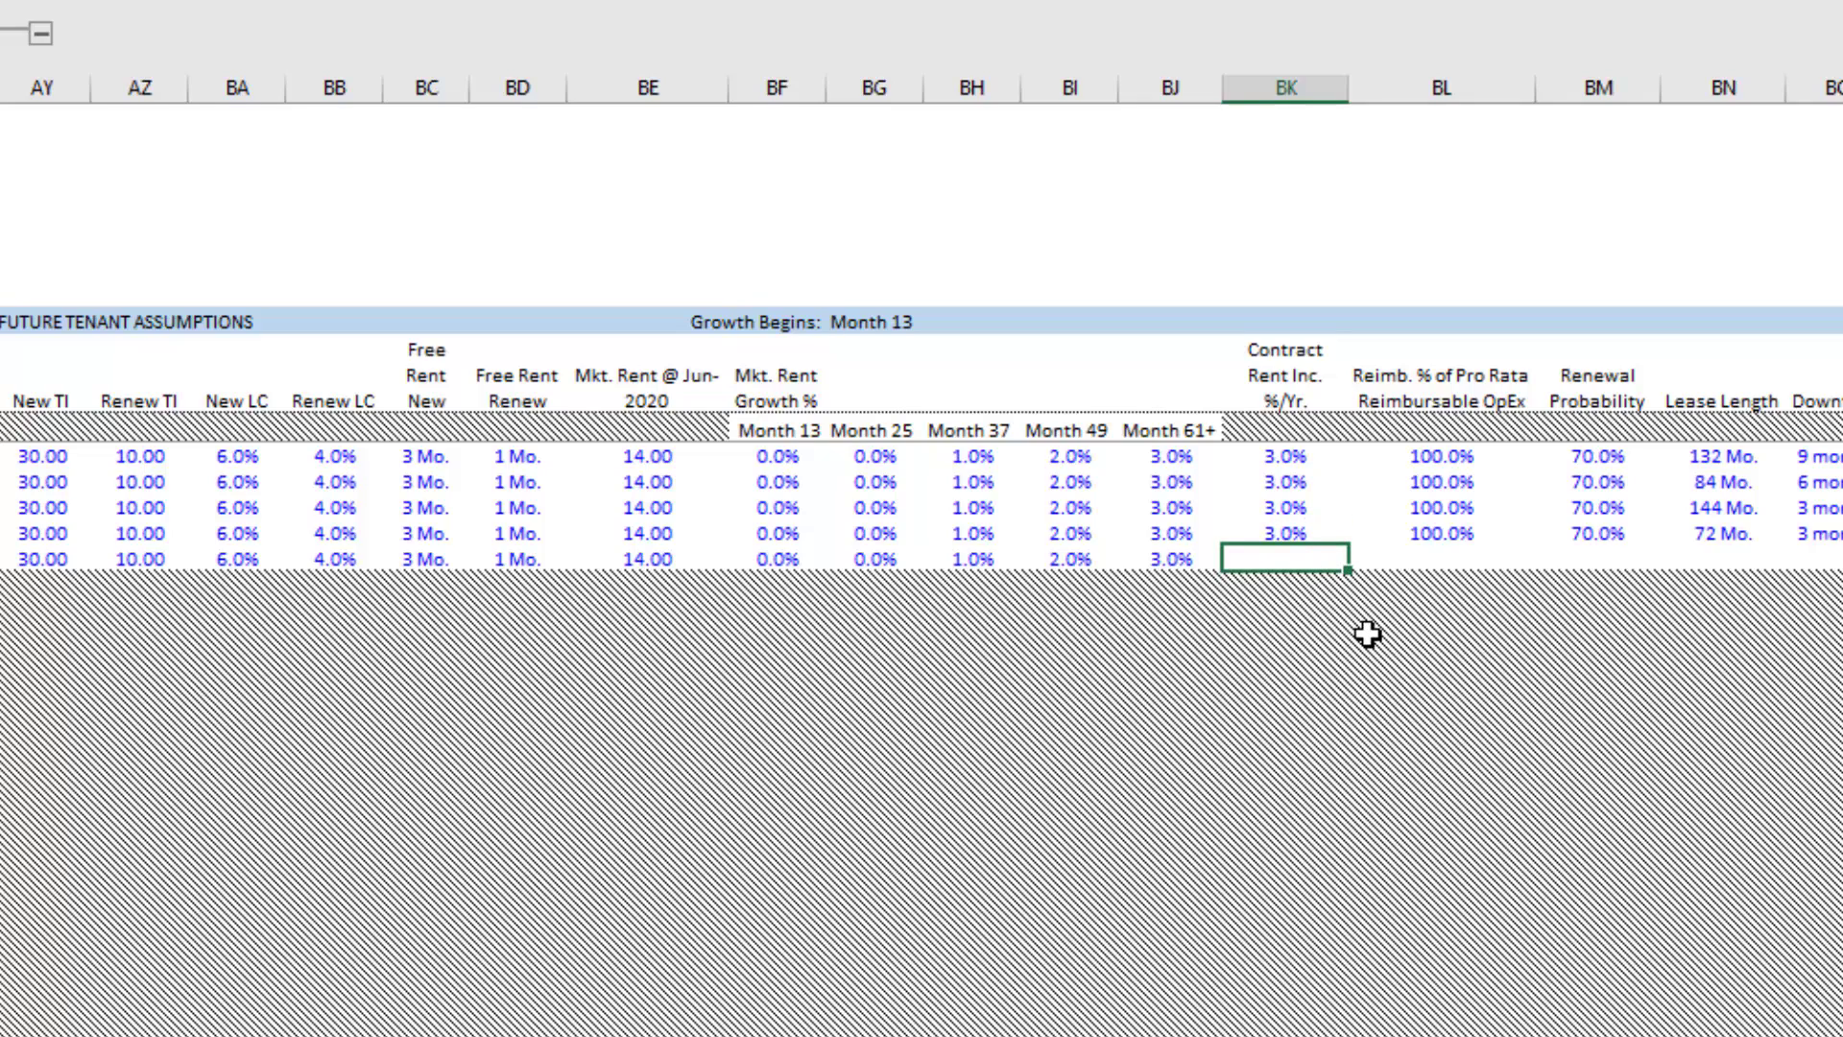
key(shift+Up)
key(shift+Up)
key(shift+Up)
key(shift+Up)
text(2%)
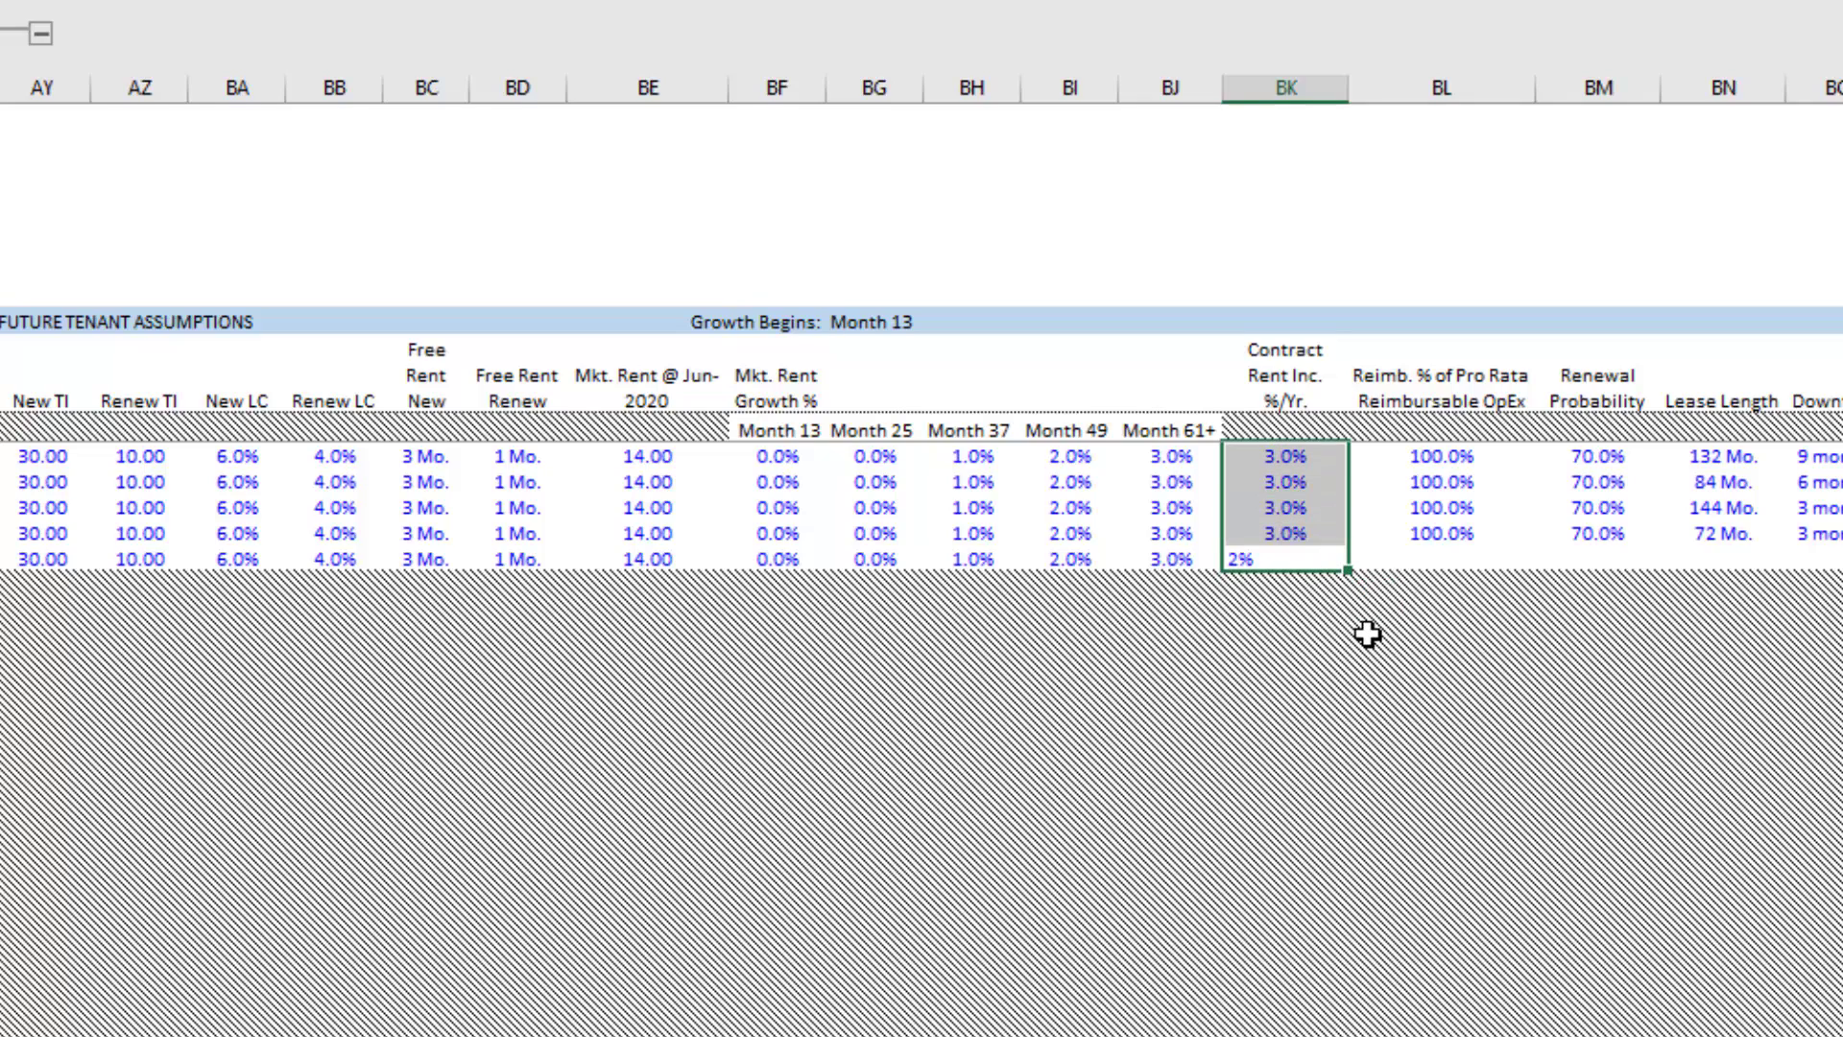
key(ctrl+Return)
key(Up)
key(Up)
key(Up)
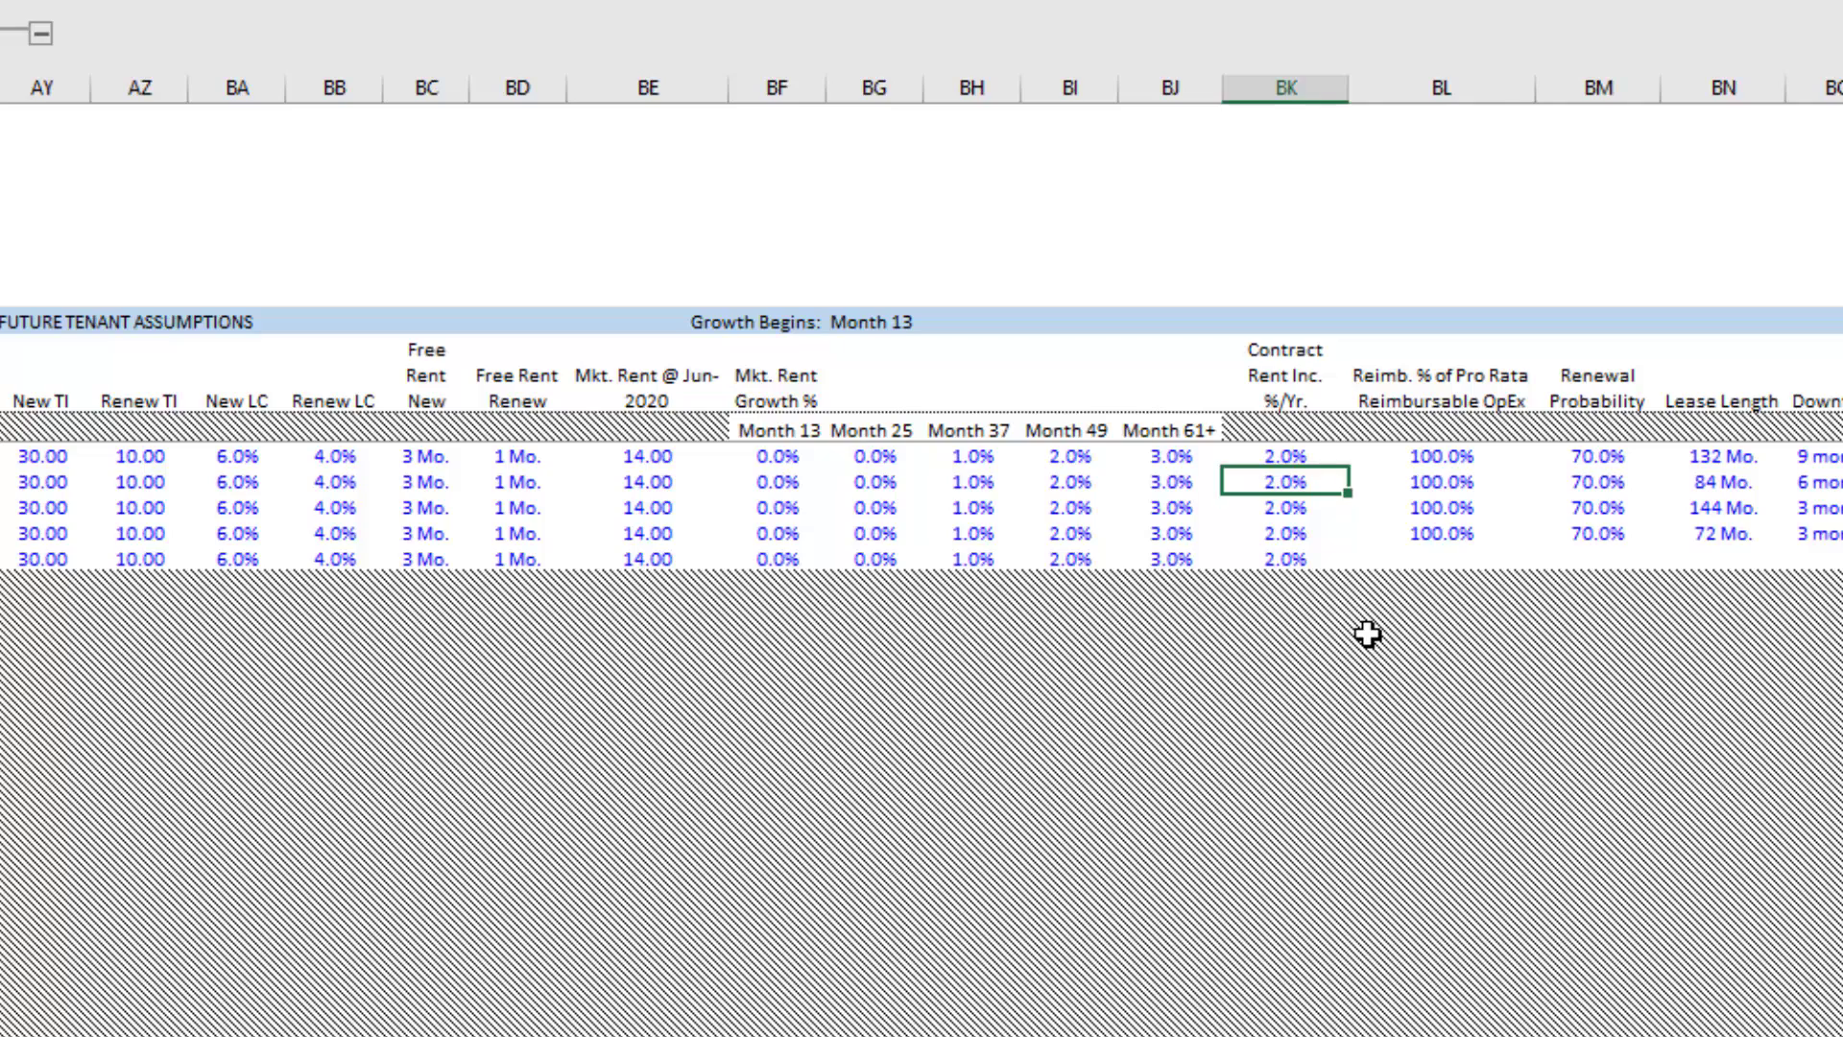
key(Up)
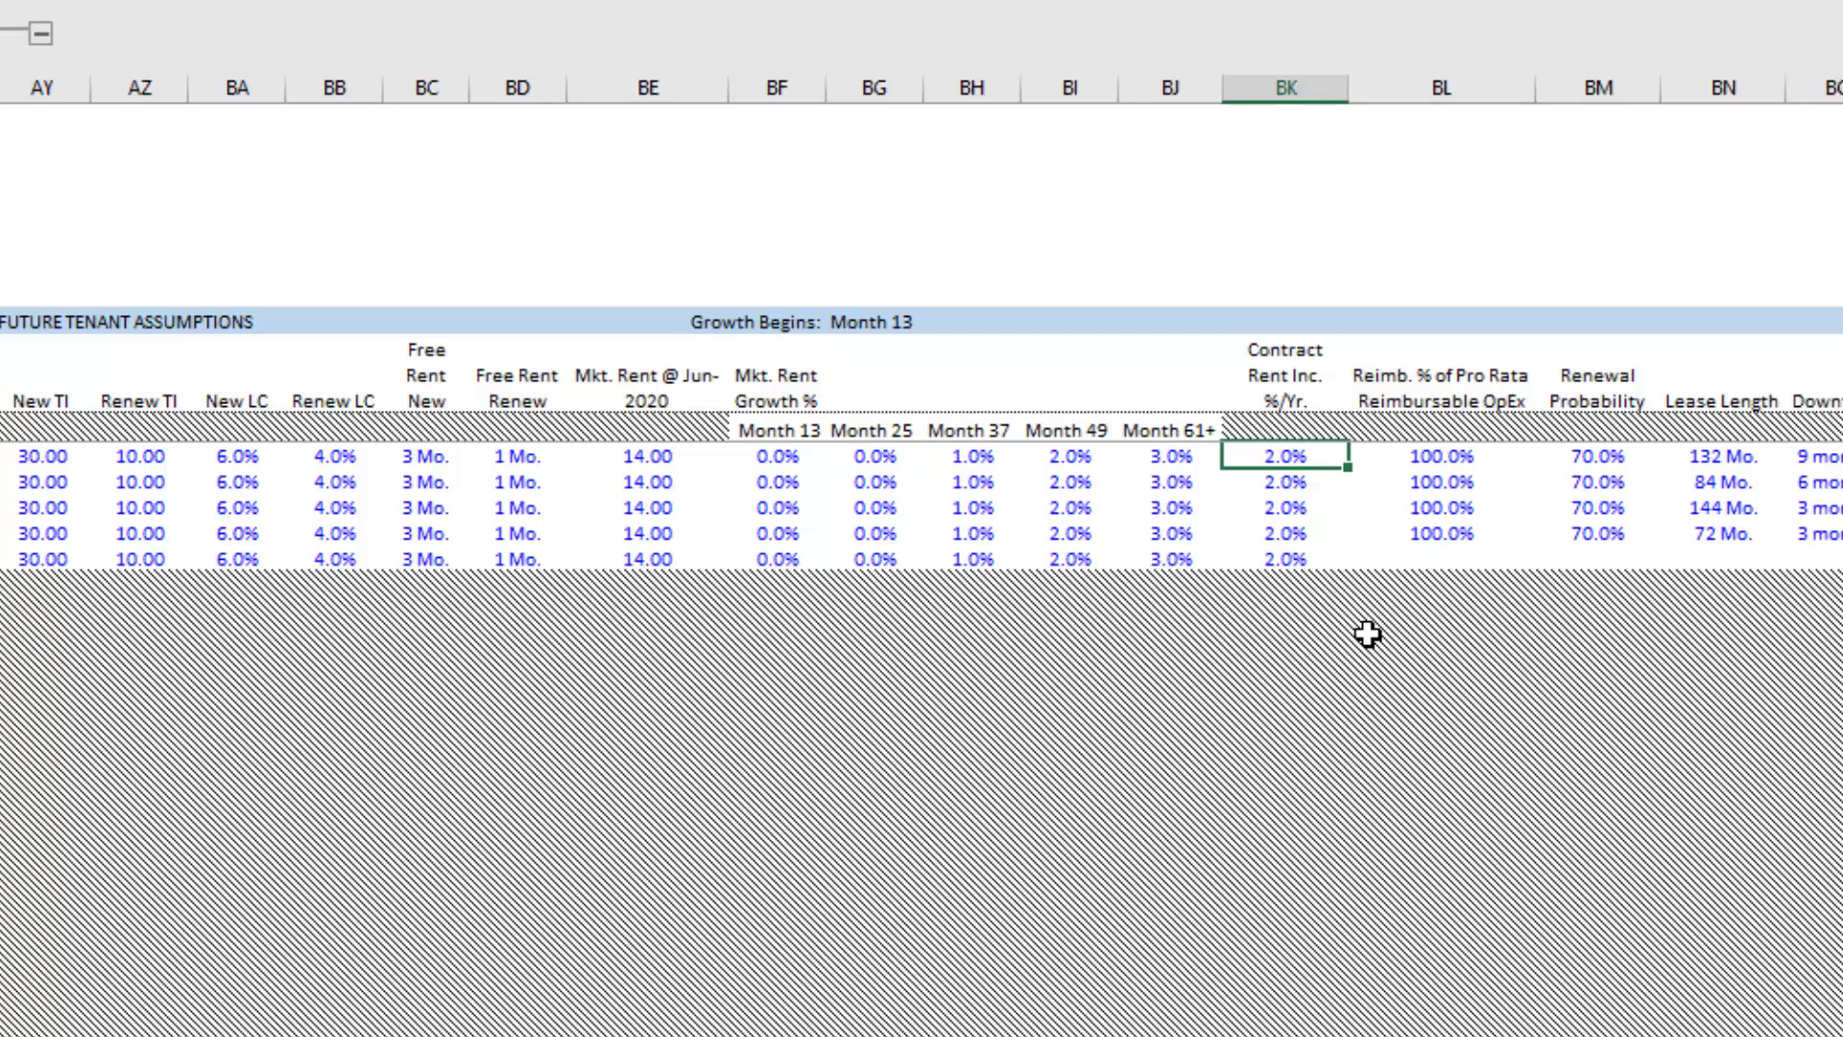
- Set the fifth tenant's pro rata reimbursable OpEx share to 100% and renewal probability to 70%
key(Right)
key(Down)
key(Down)
key(Down)
key(Down)
text(100)
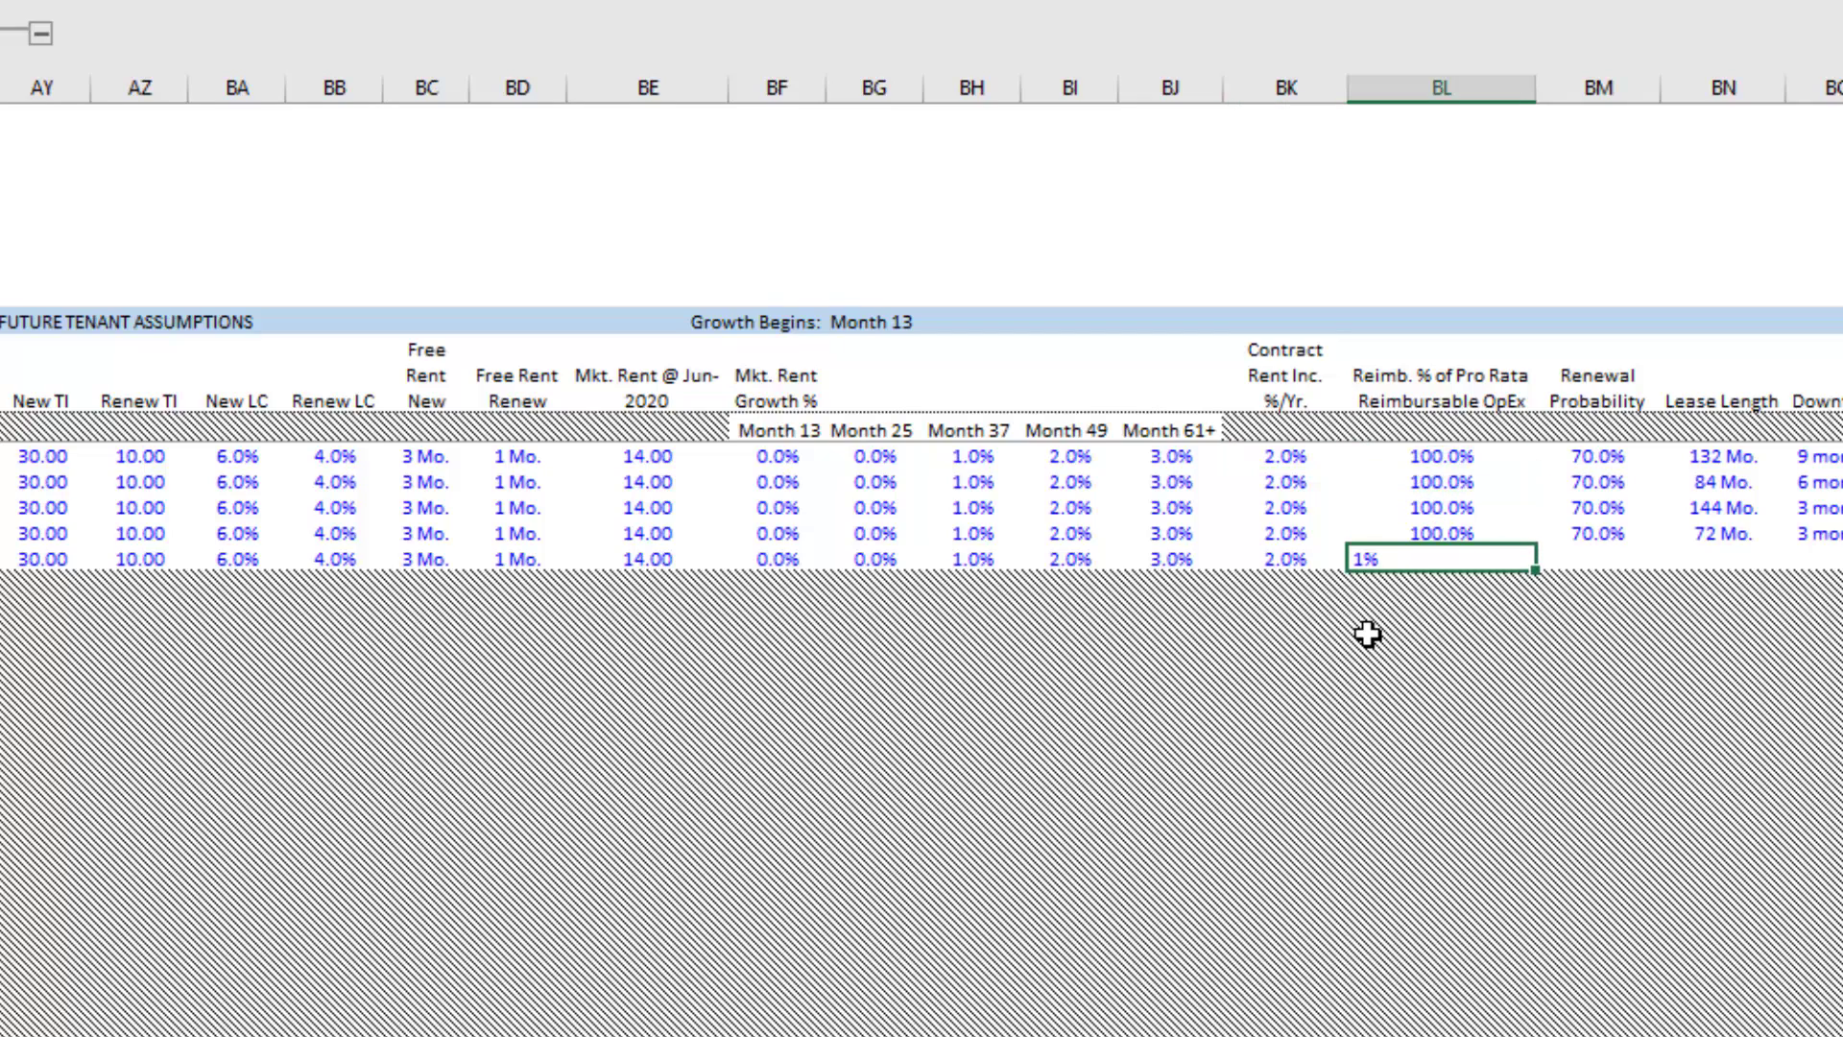
key(Right)
key(Left)
key(Right)
text(70)
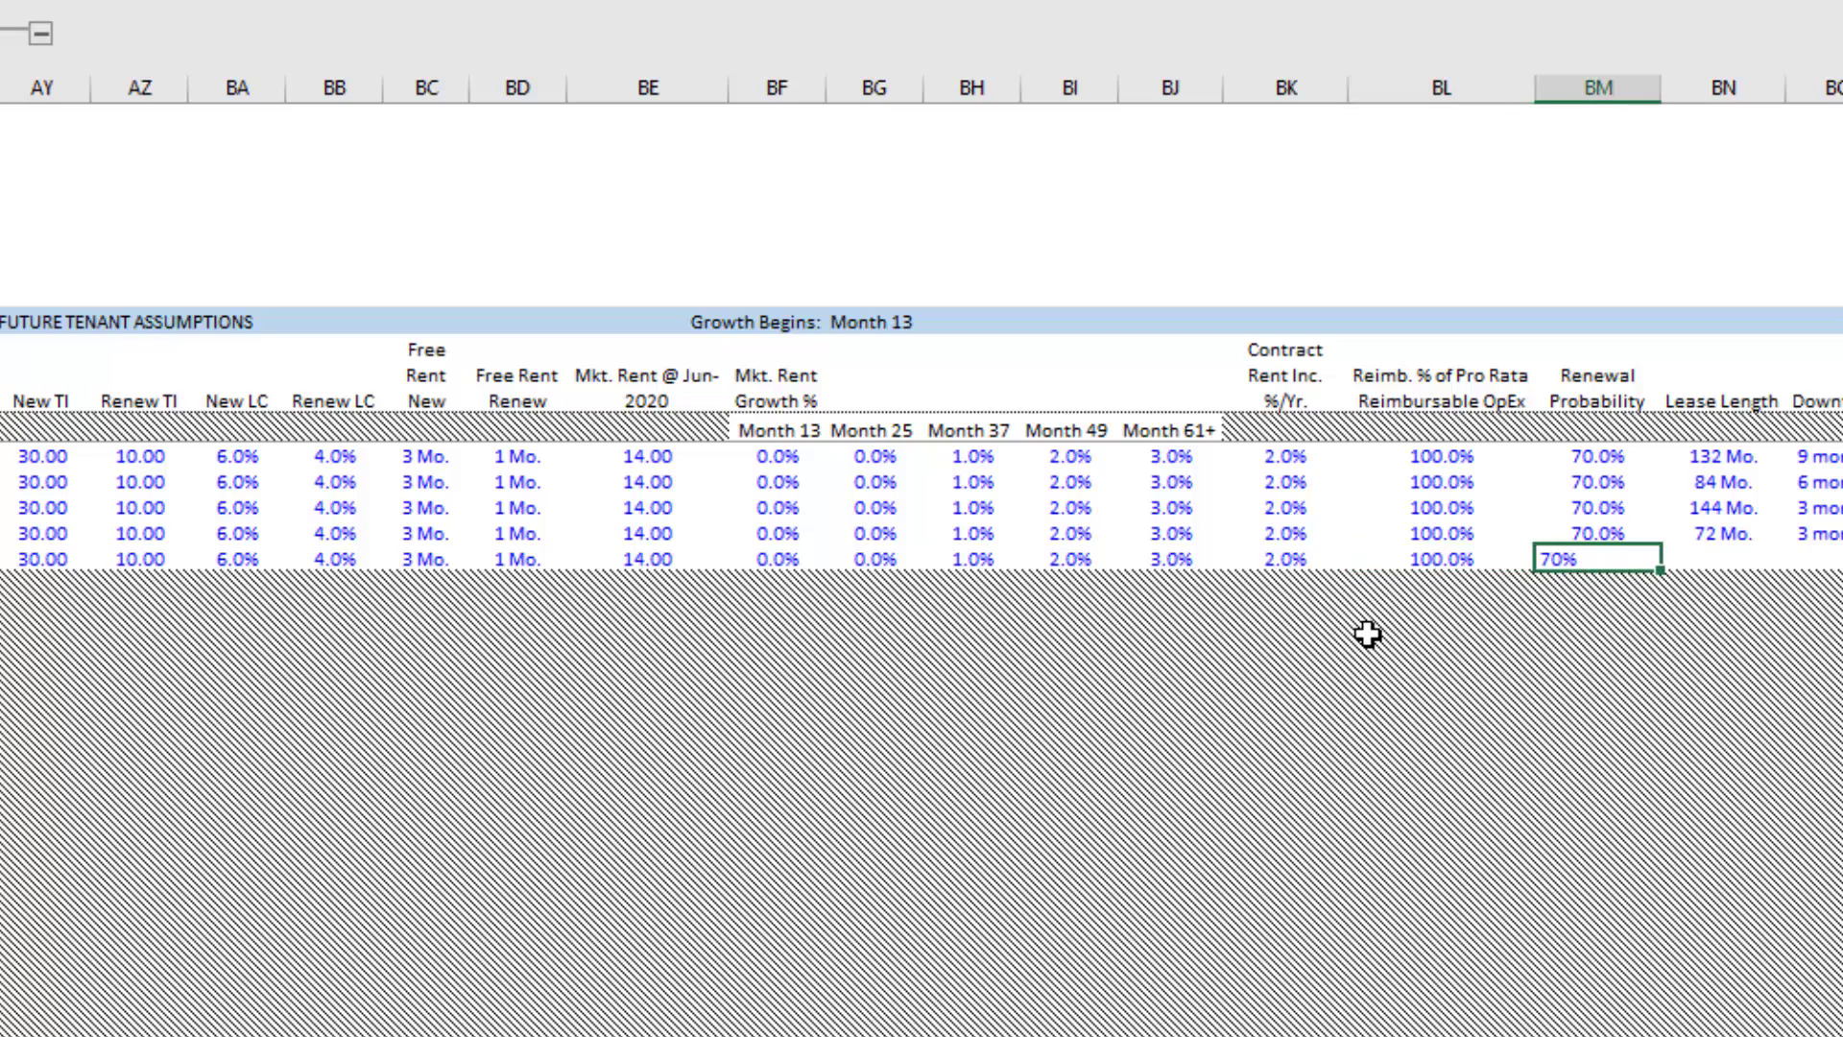
key(Right)
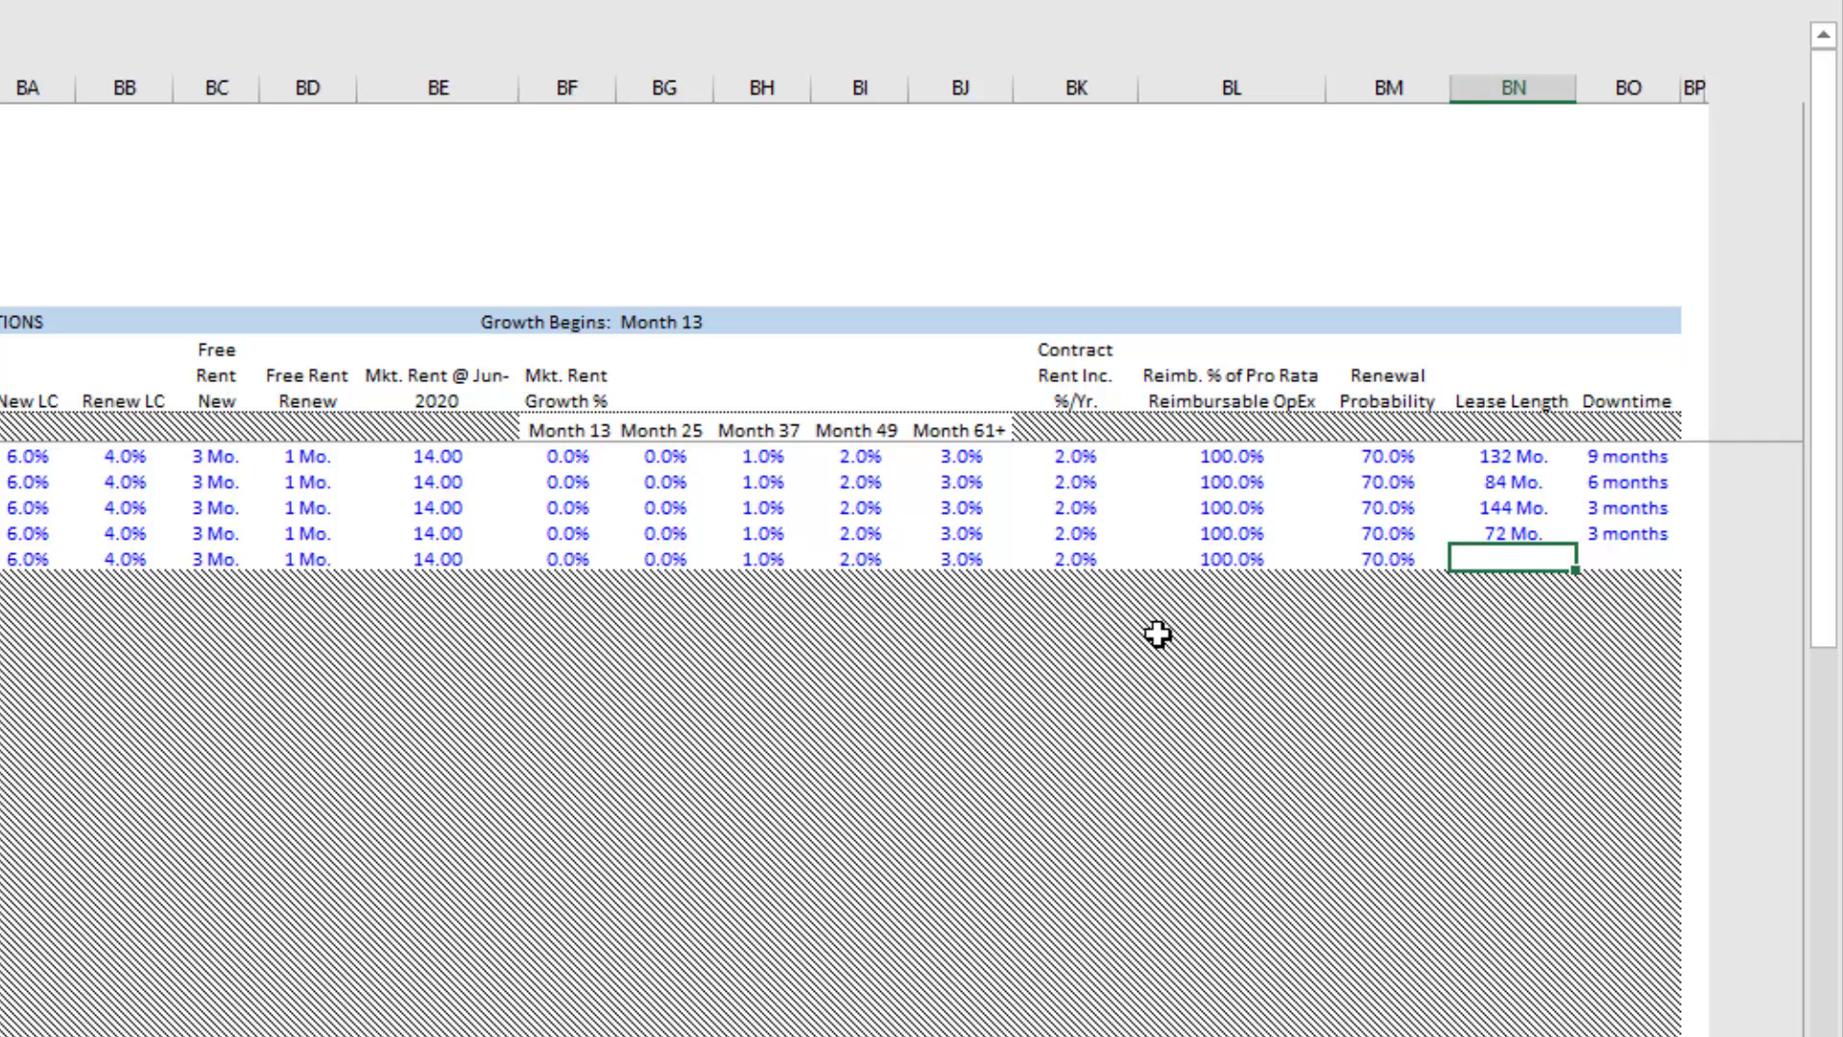
- Set the fifth tenant's future lease length to 84 months and downtime to 6 months
text(84)
key(Right)
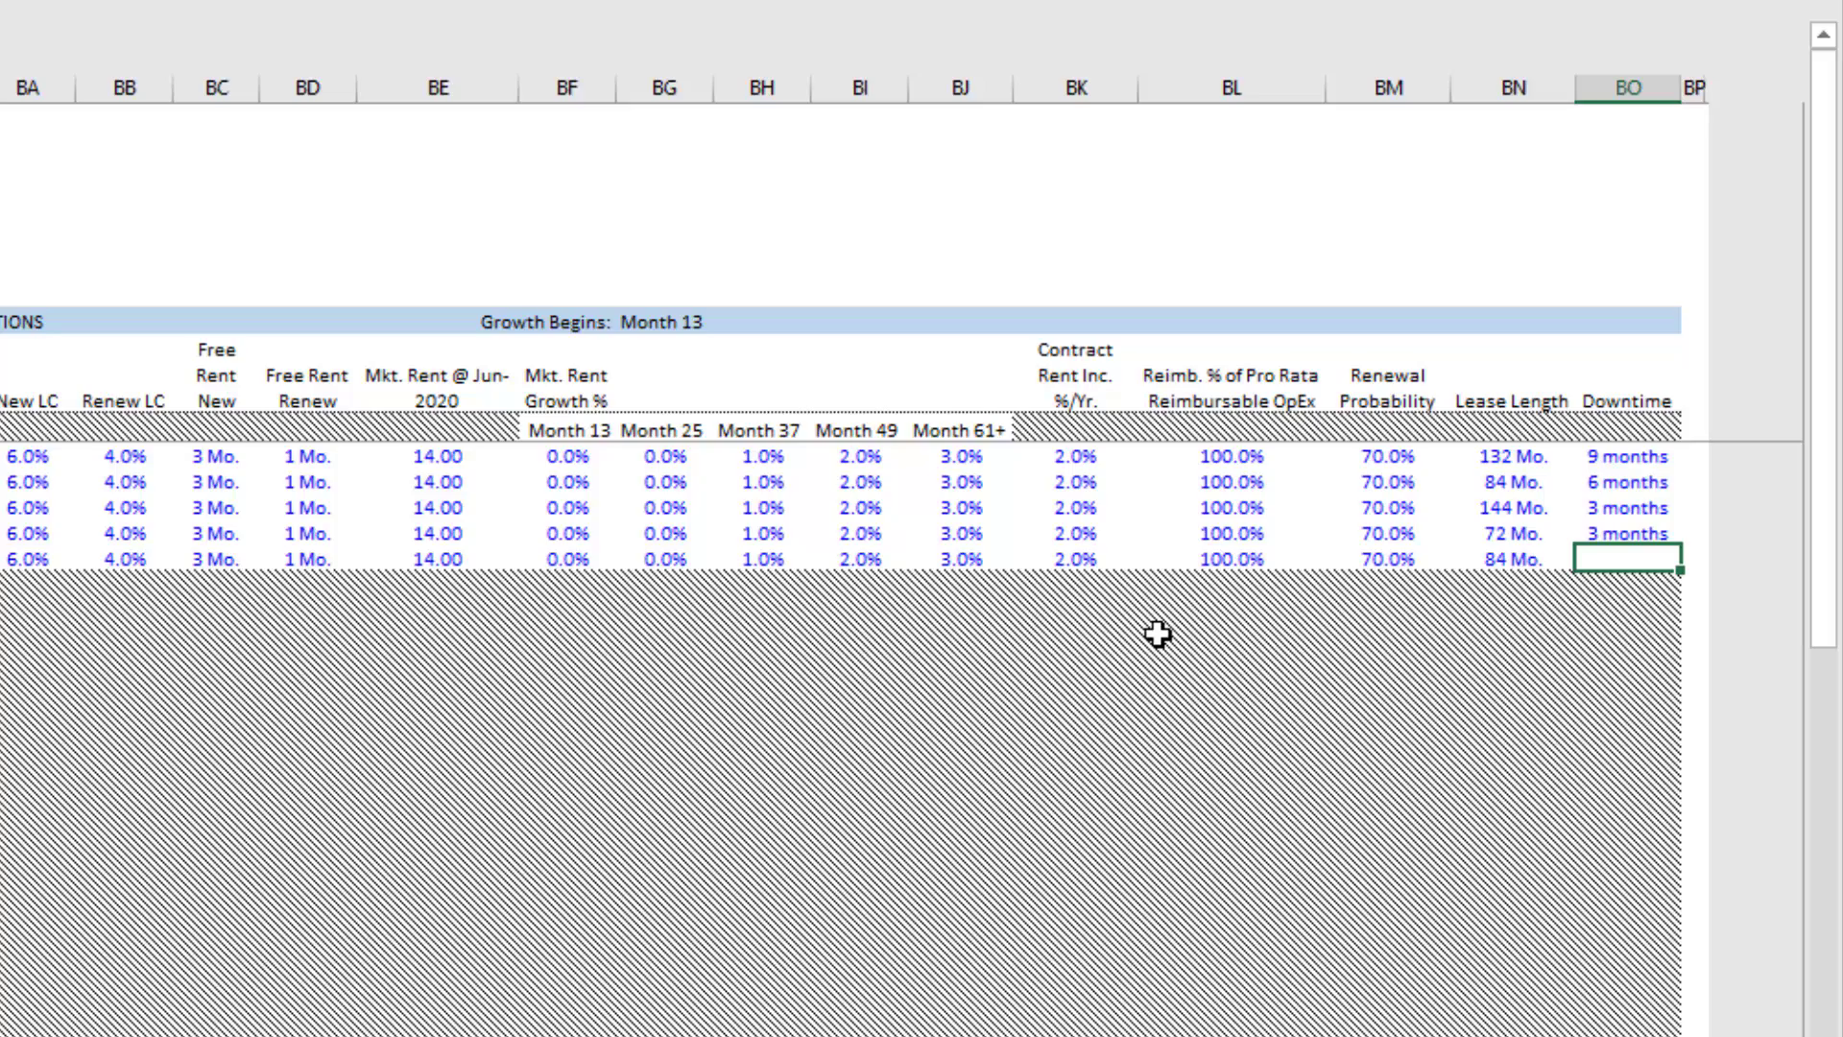
text(6)
key(Left)
key(Right)
- Return to the start of the rent roll and autofit column S so the Total SF figure fits
key(ctrl+Left)
key(ctrl+Left)
key(ctrl+Left)
key(ctrl+Left)
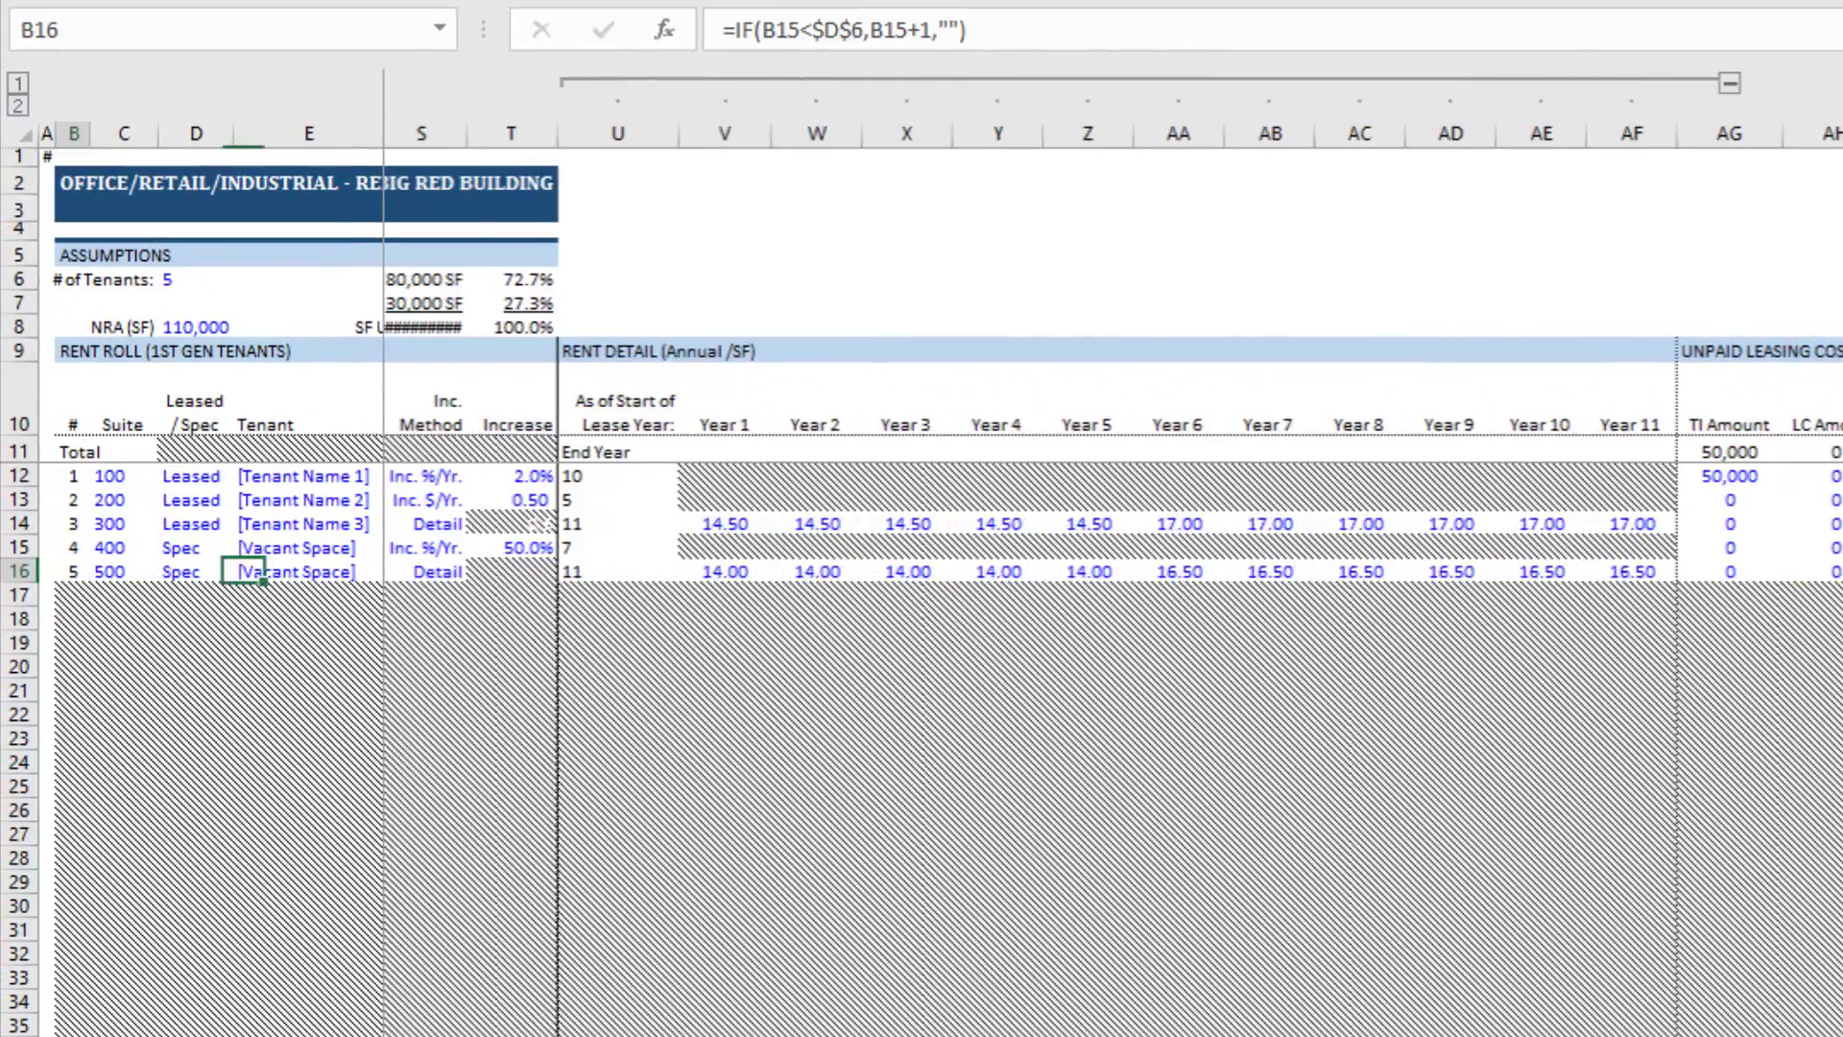
key(Right)
key(Right)
key(Right)
key(Right)
key(Right)
key(Right)
key(Right)
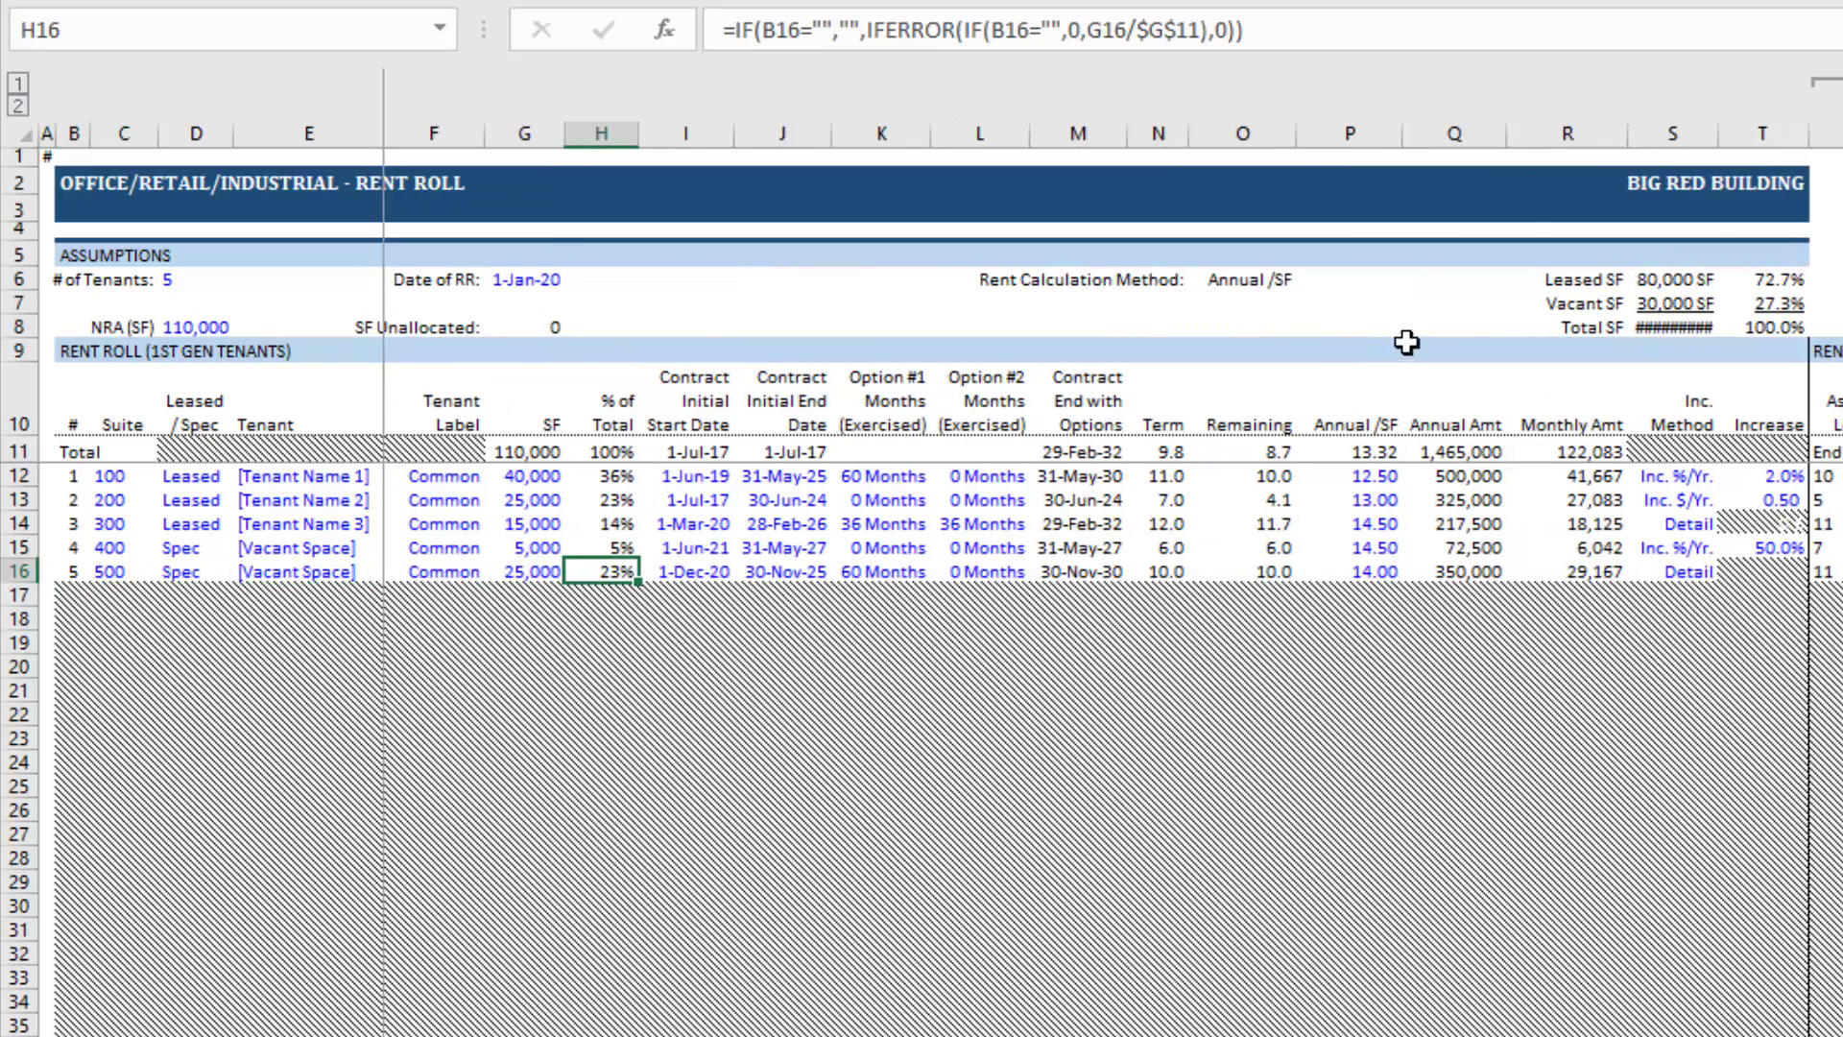
drag(1690, 280, 1687, 328)
double_click(1719, 132)
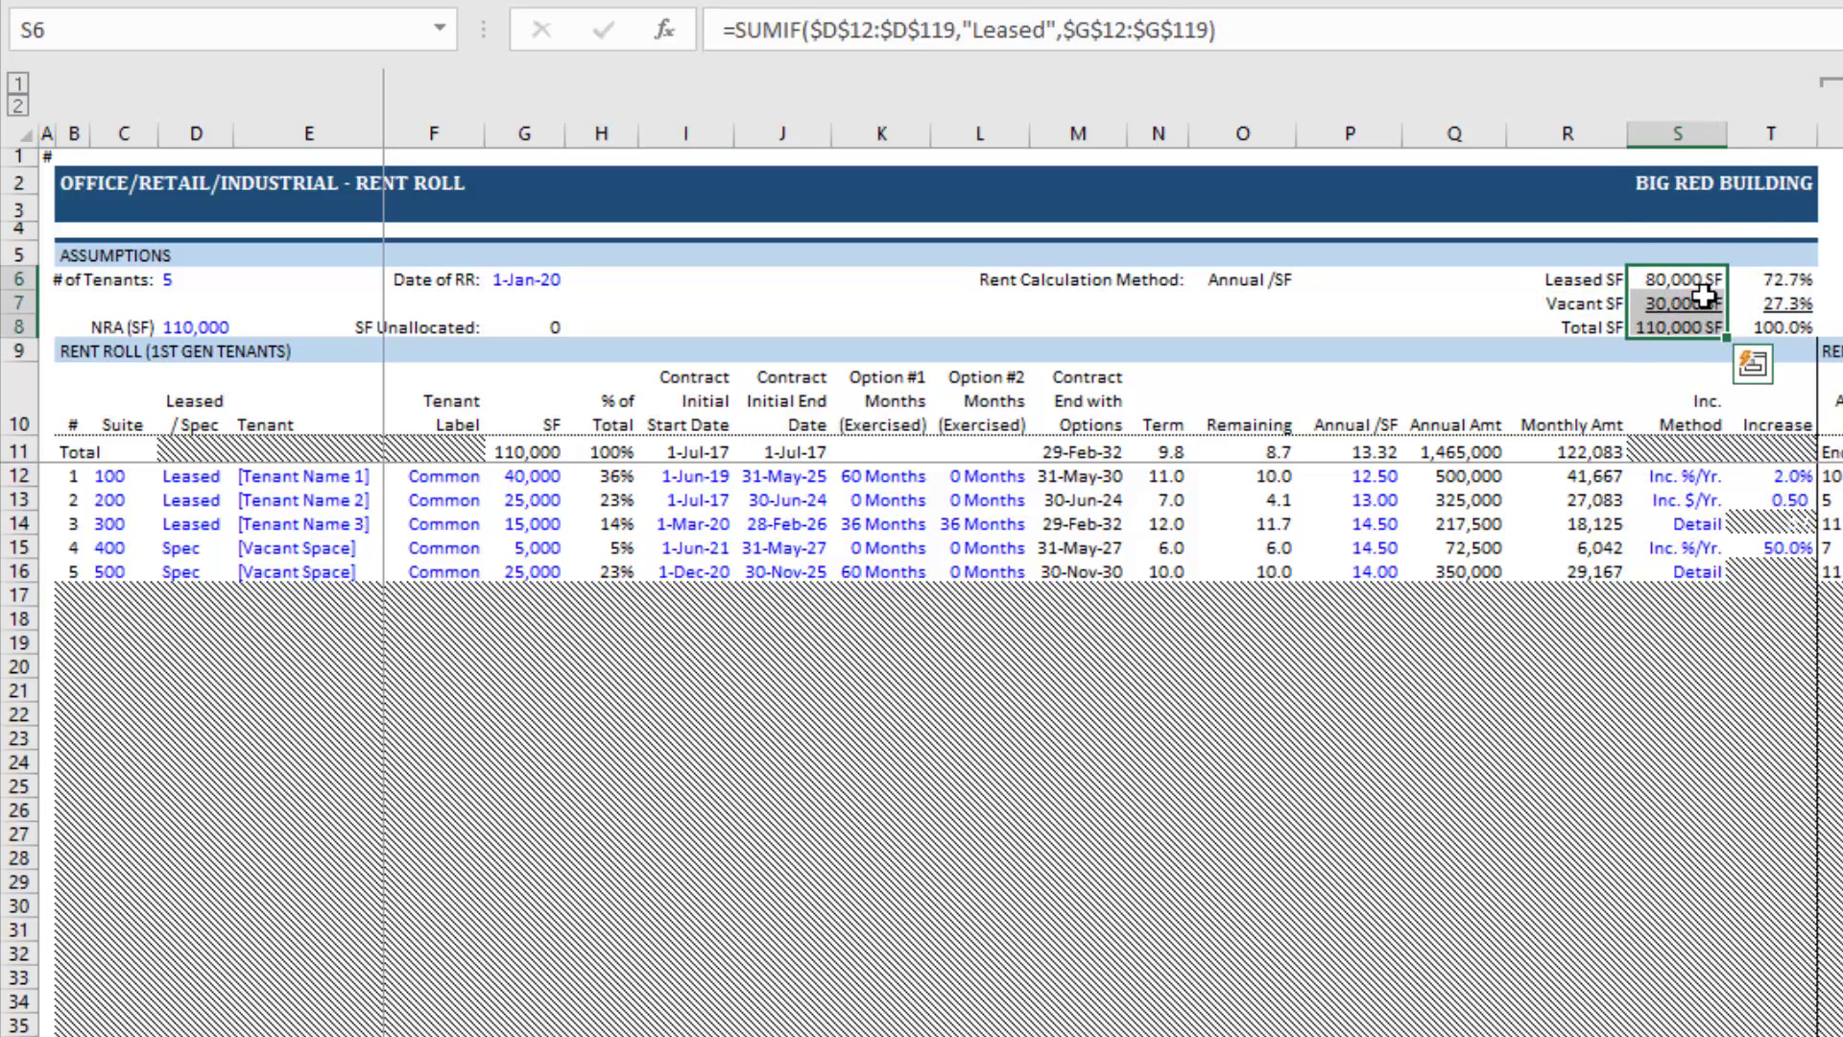
- Examine the leased square footage and the leased and vacant percentages in the rent roll summary
click(1702, 284)
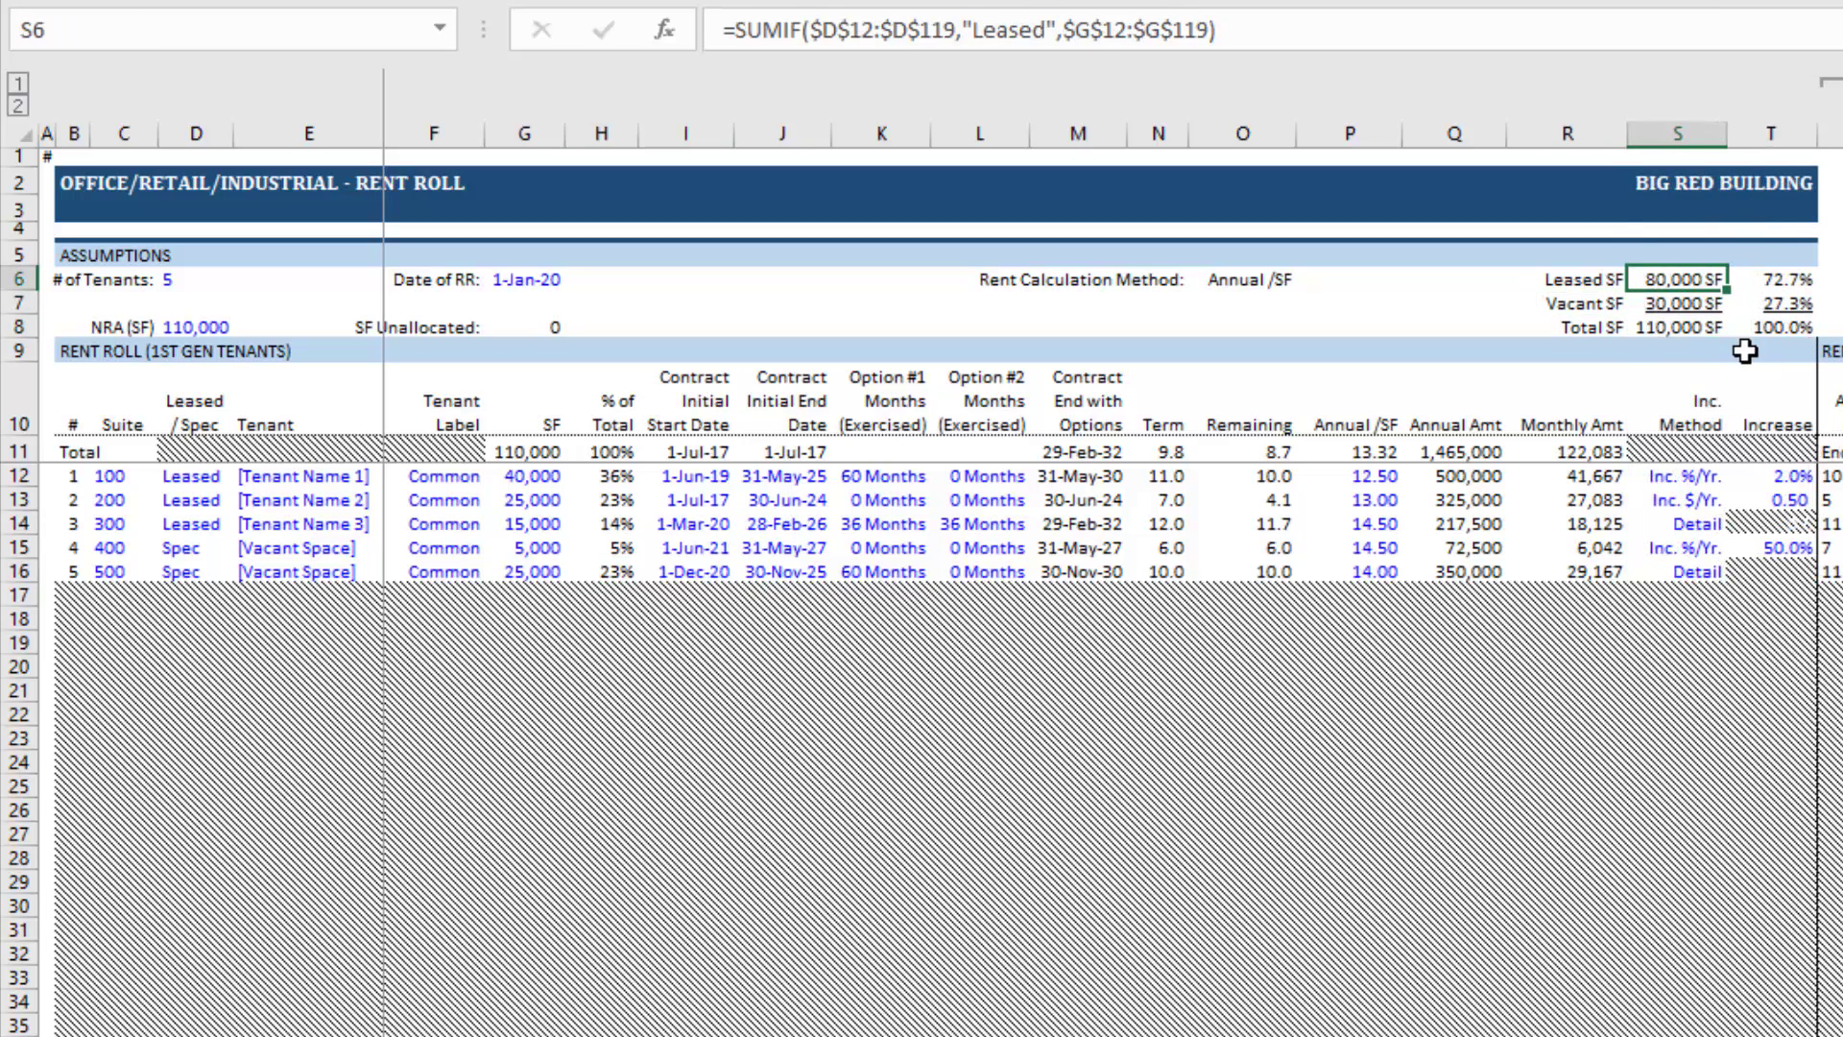
key(Down)
key(Right)
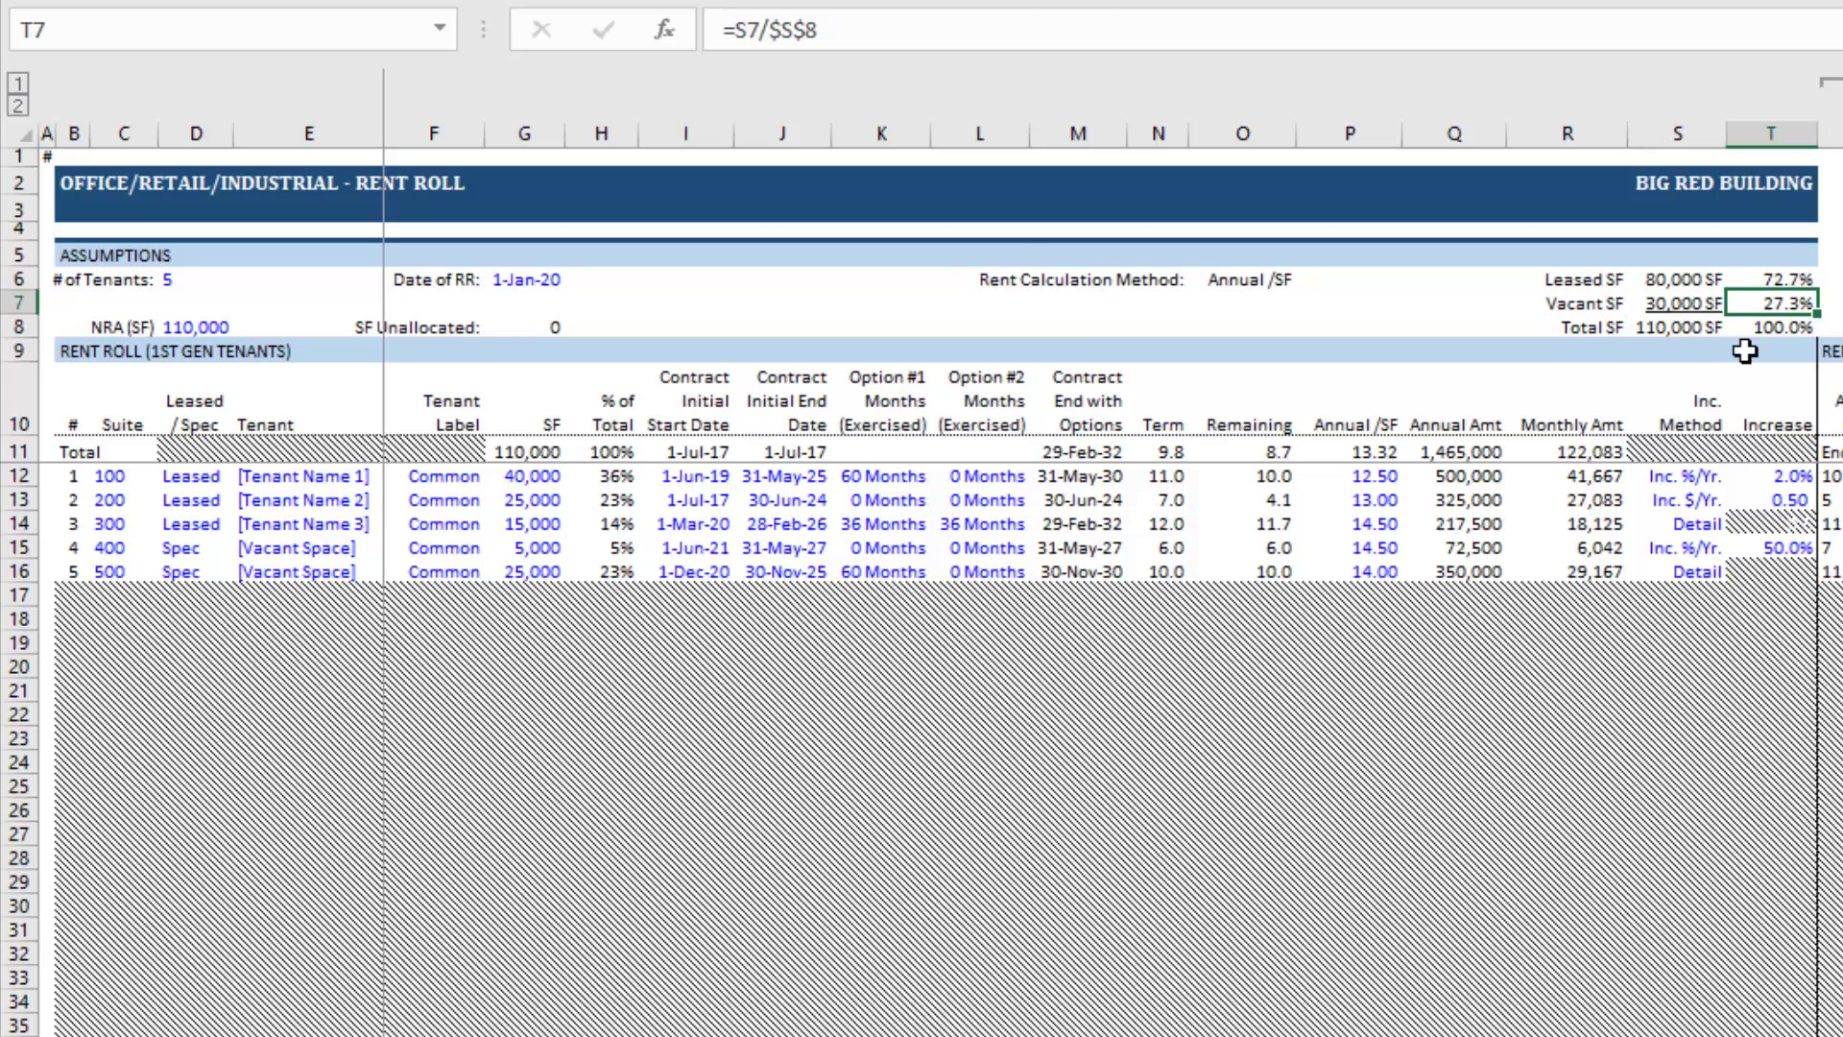
key(Up)
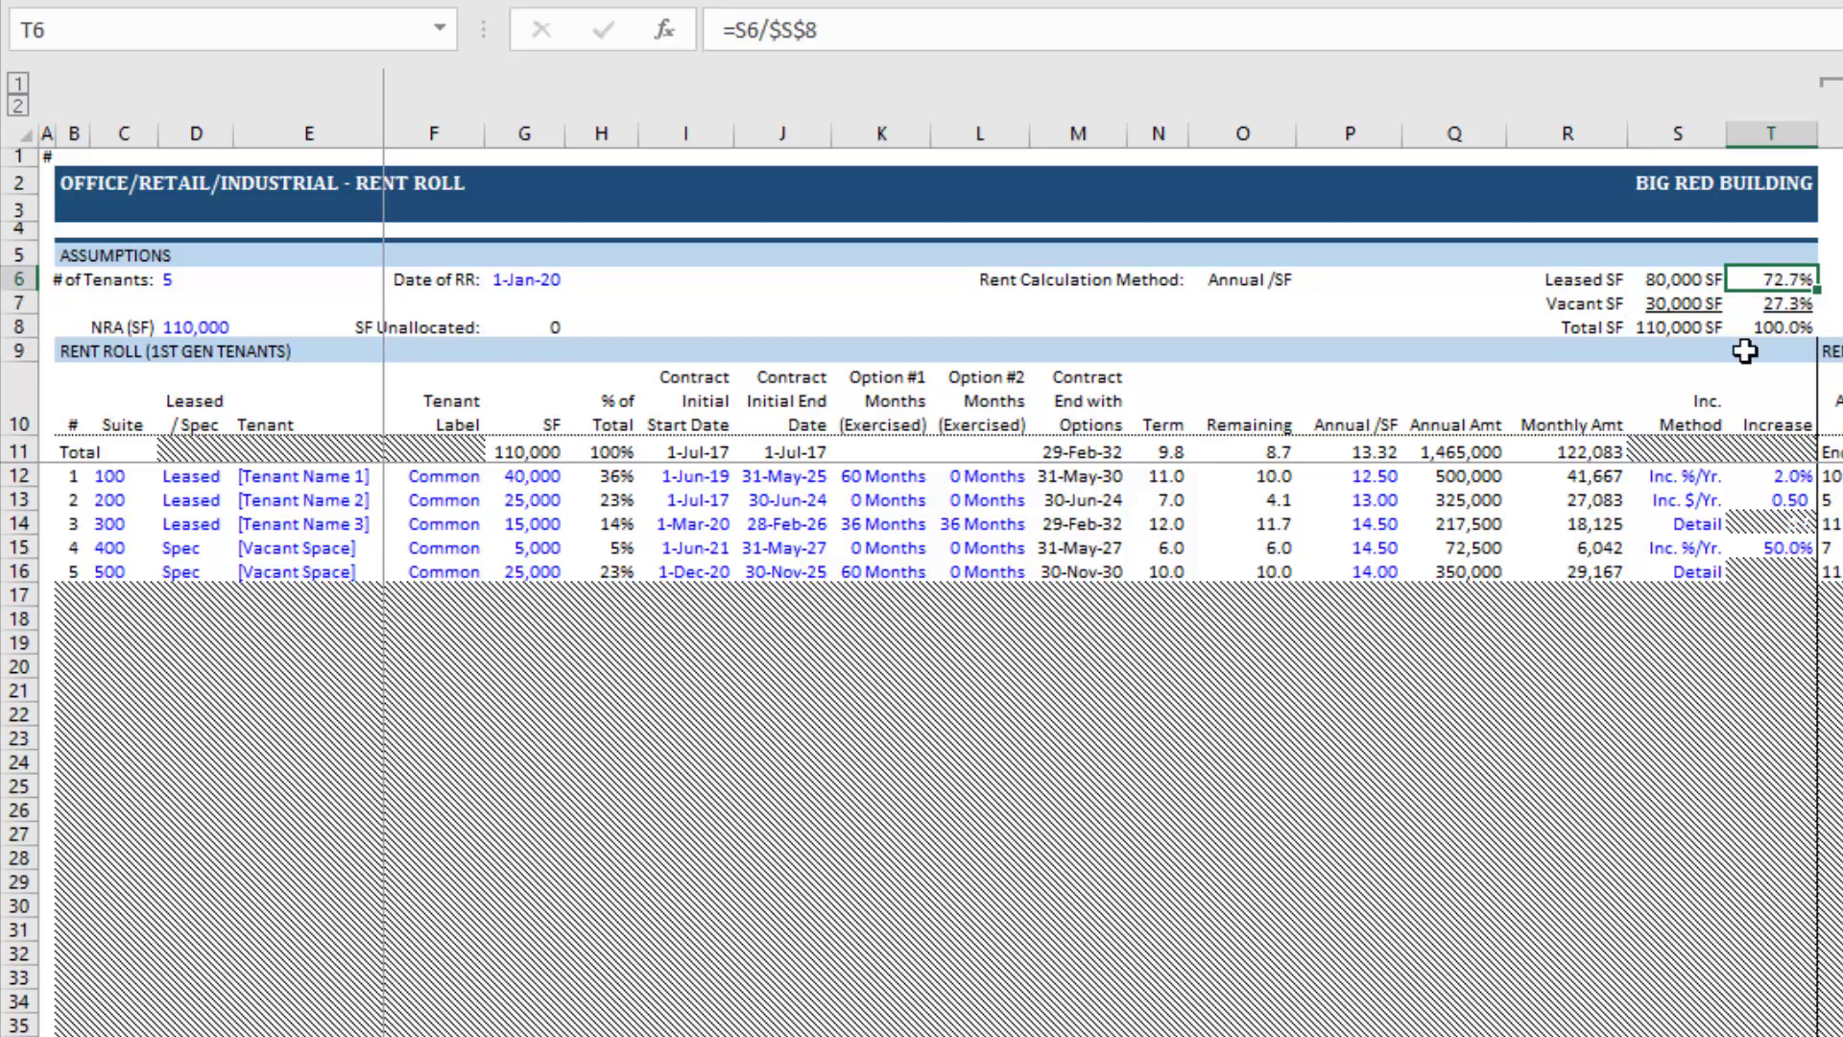
- Examine the formulas behind NRA (SF) and SF Unallocated in the rent roll assumptions
click(213, 326)
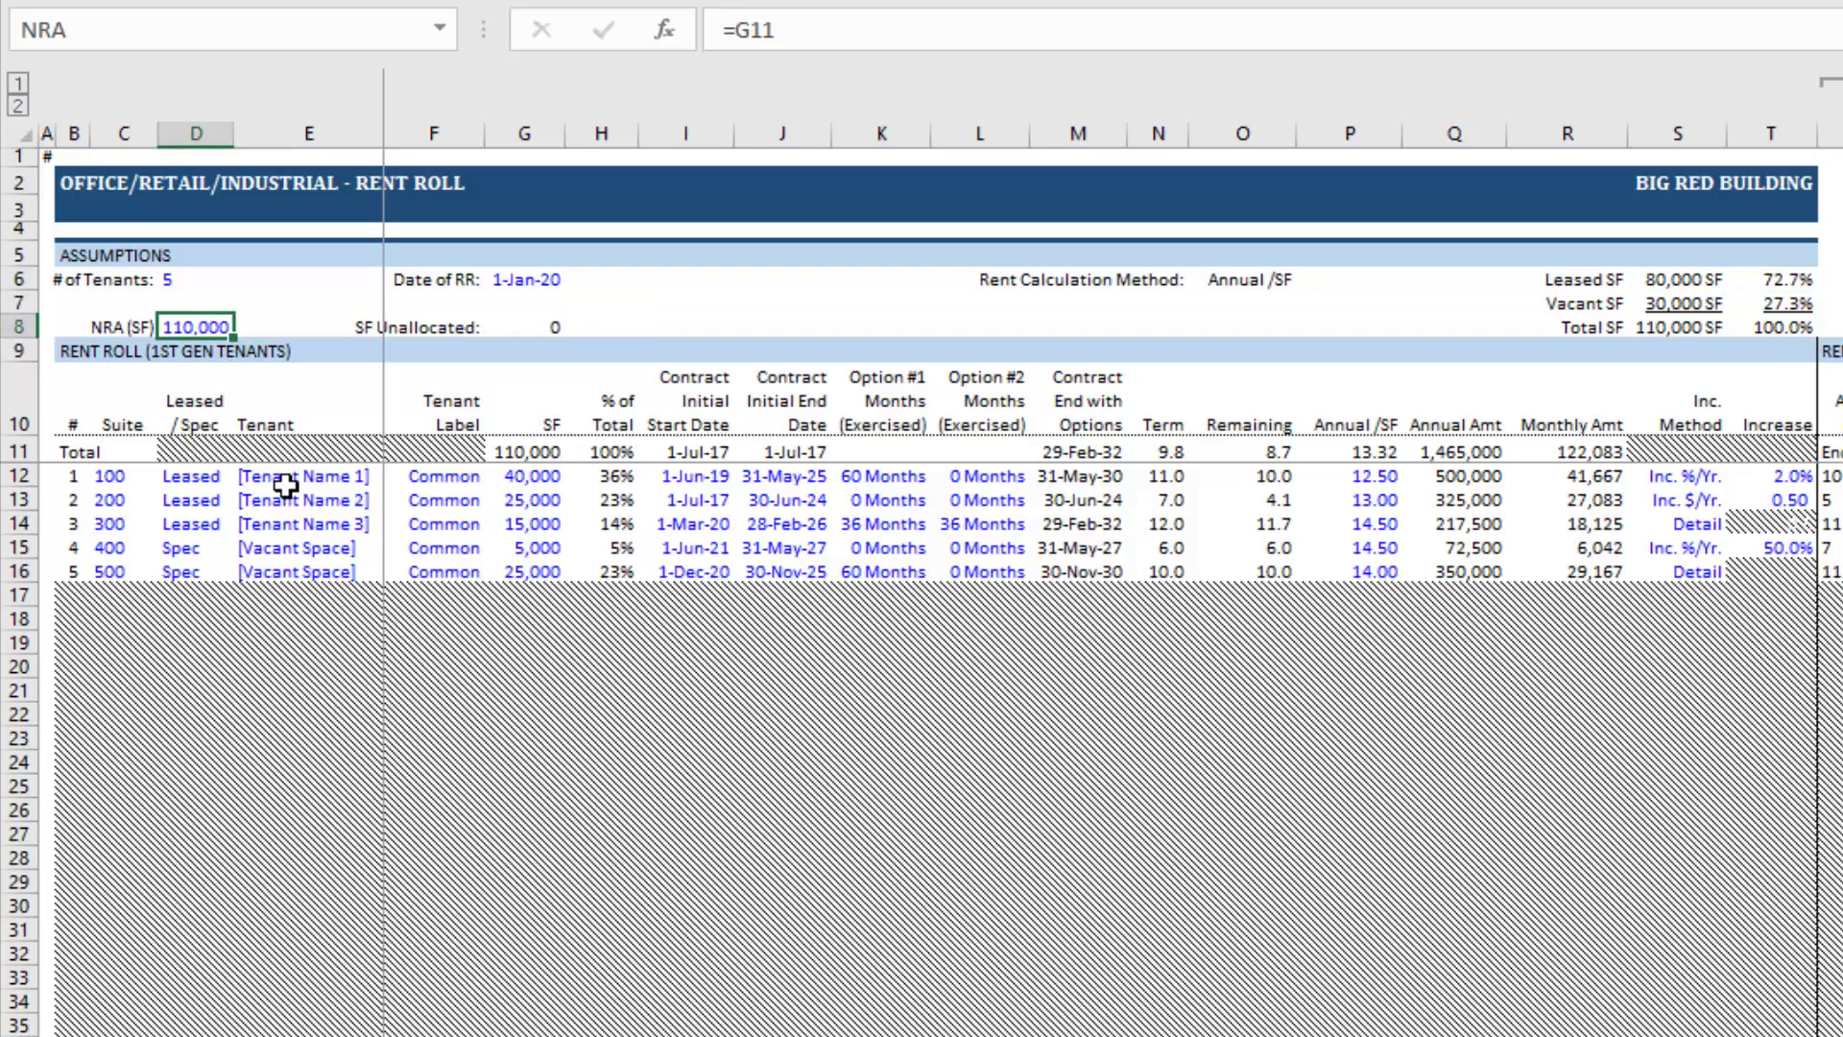
key(Right)
key(Right)
key(Right)
key(Right)
key(Left)
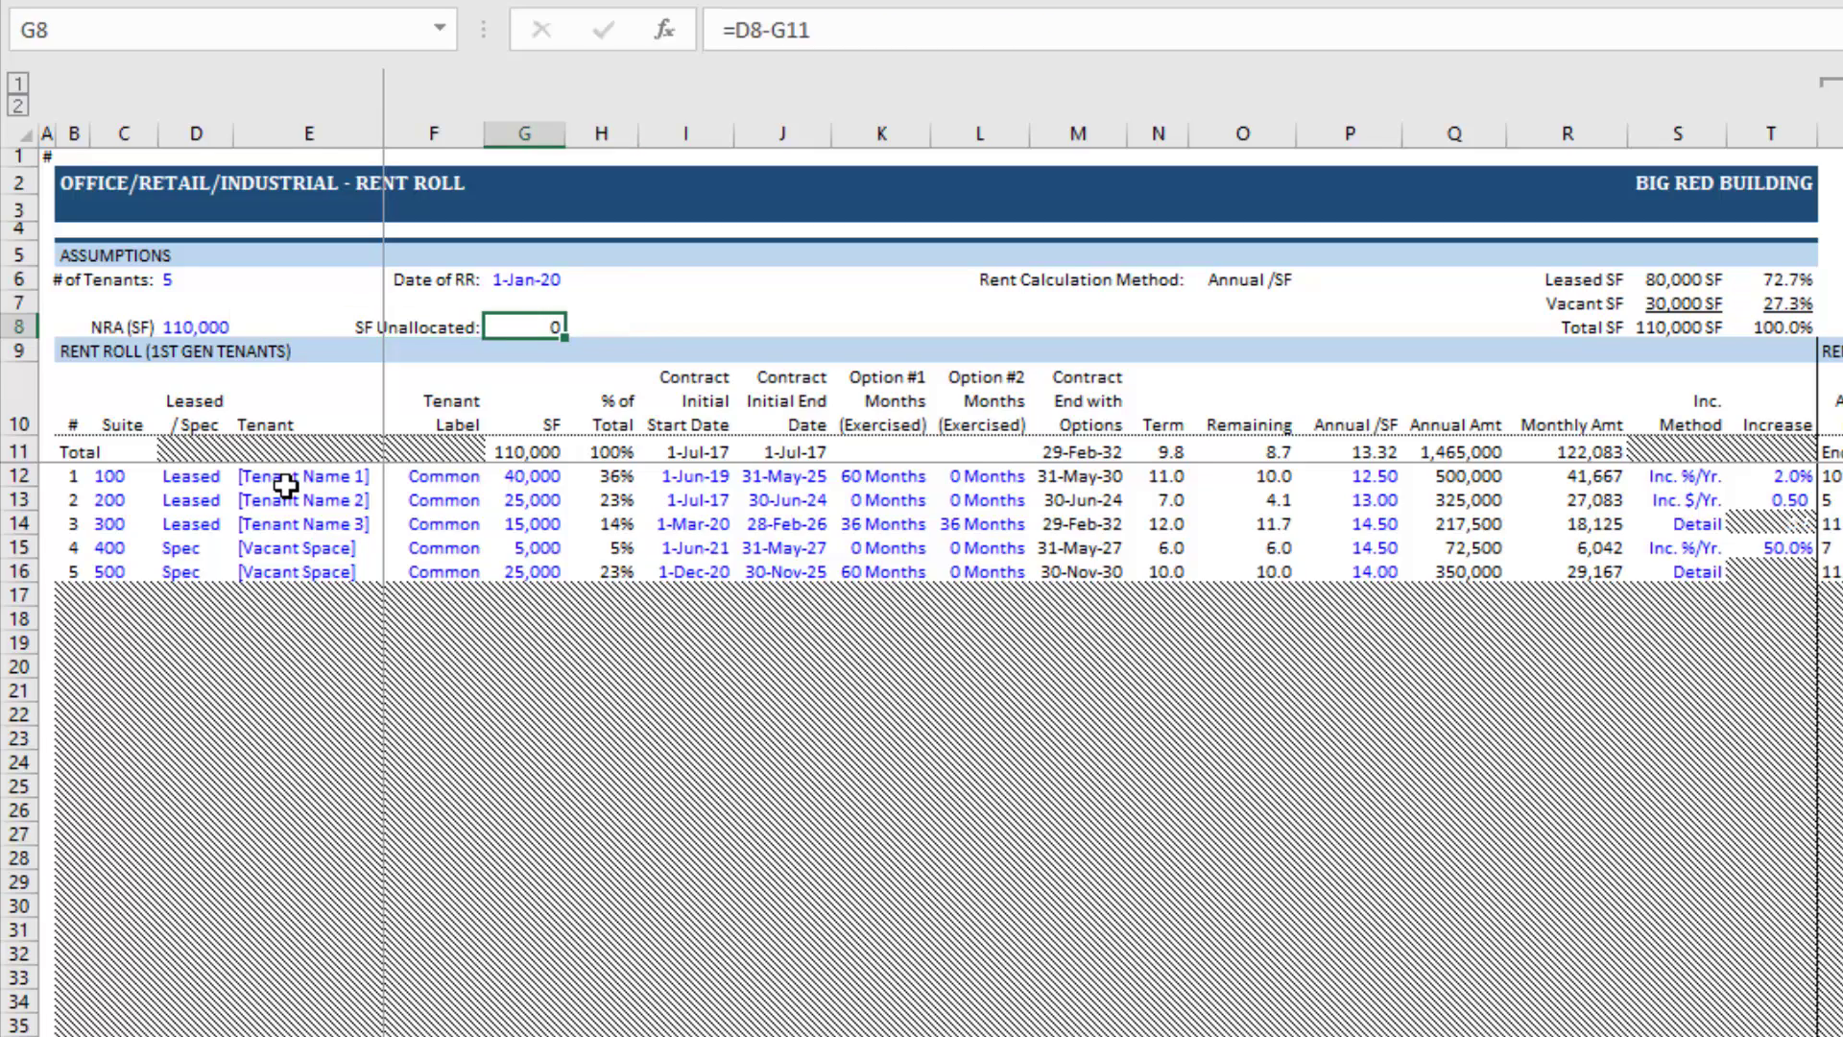
key(Left)
key(Left)
key(Left)
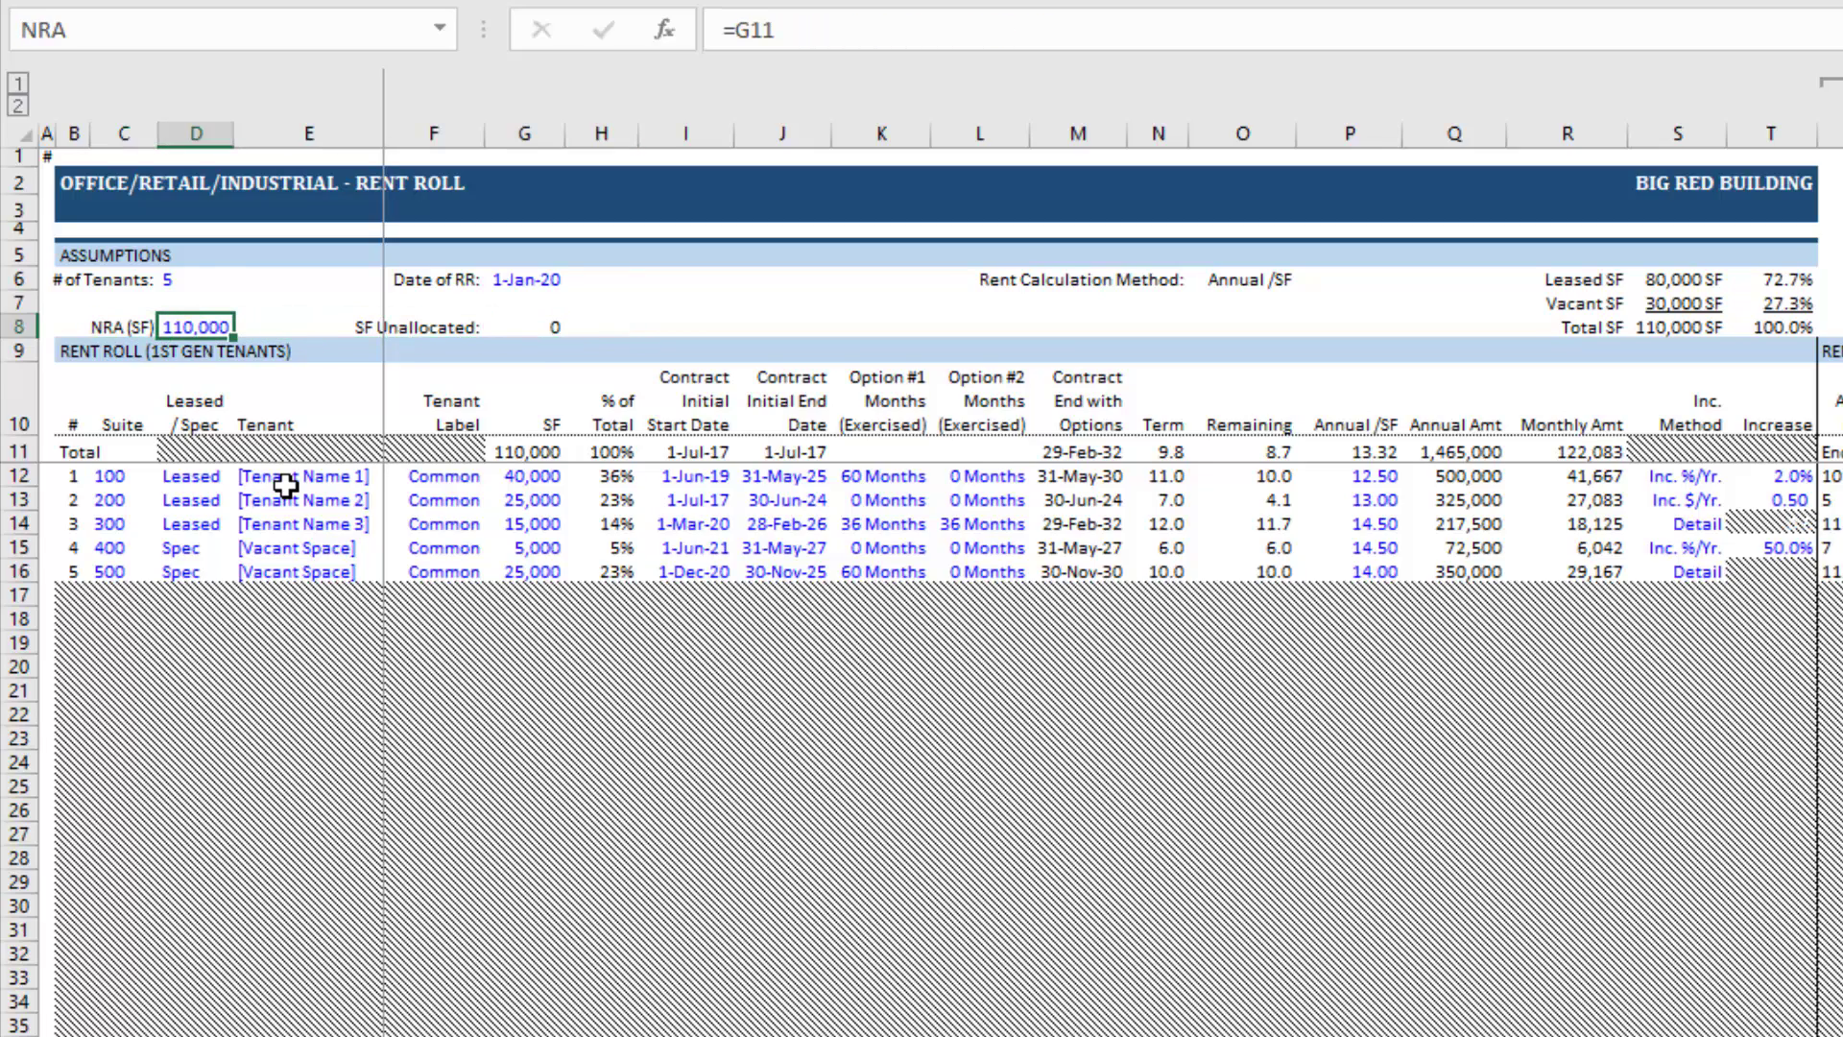
key(F2)
key(Escape)
click(528, 328)
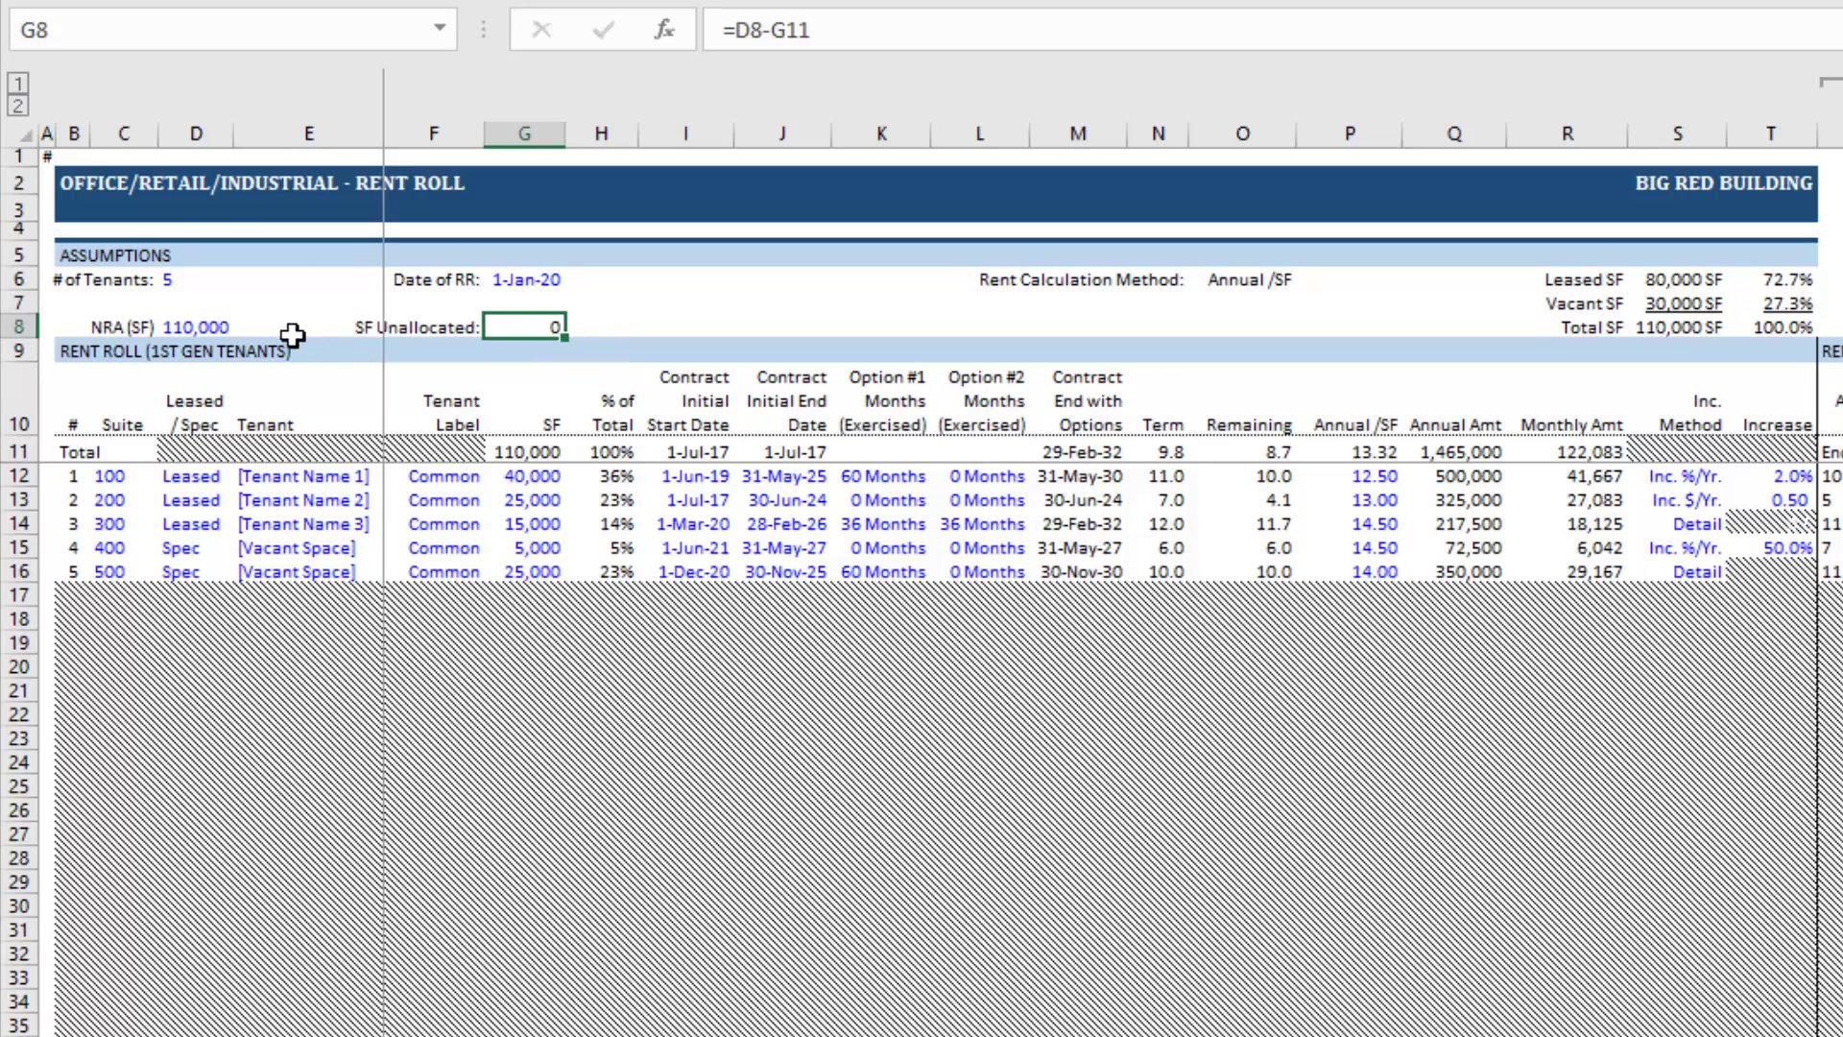
click(229, 327)
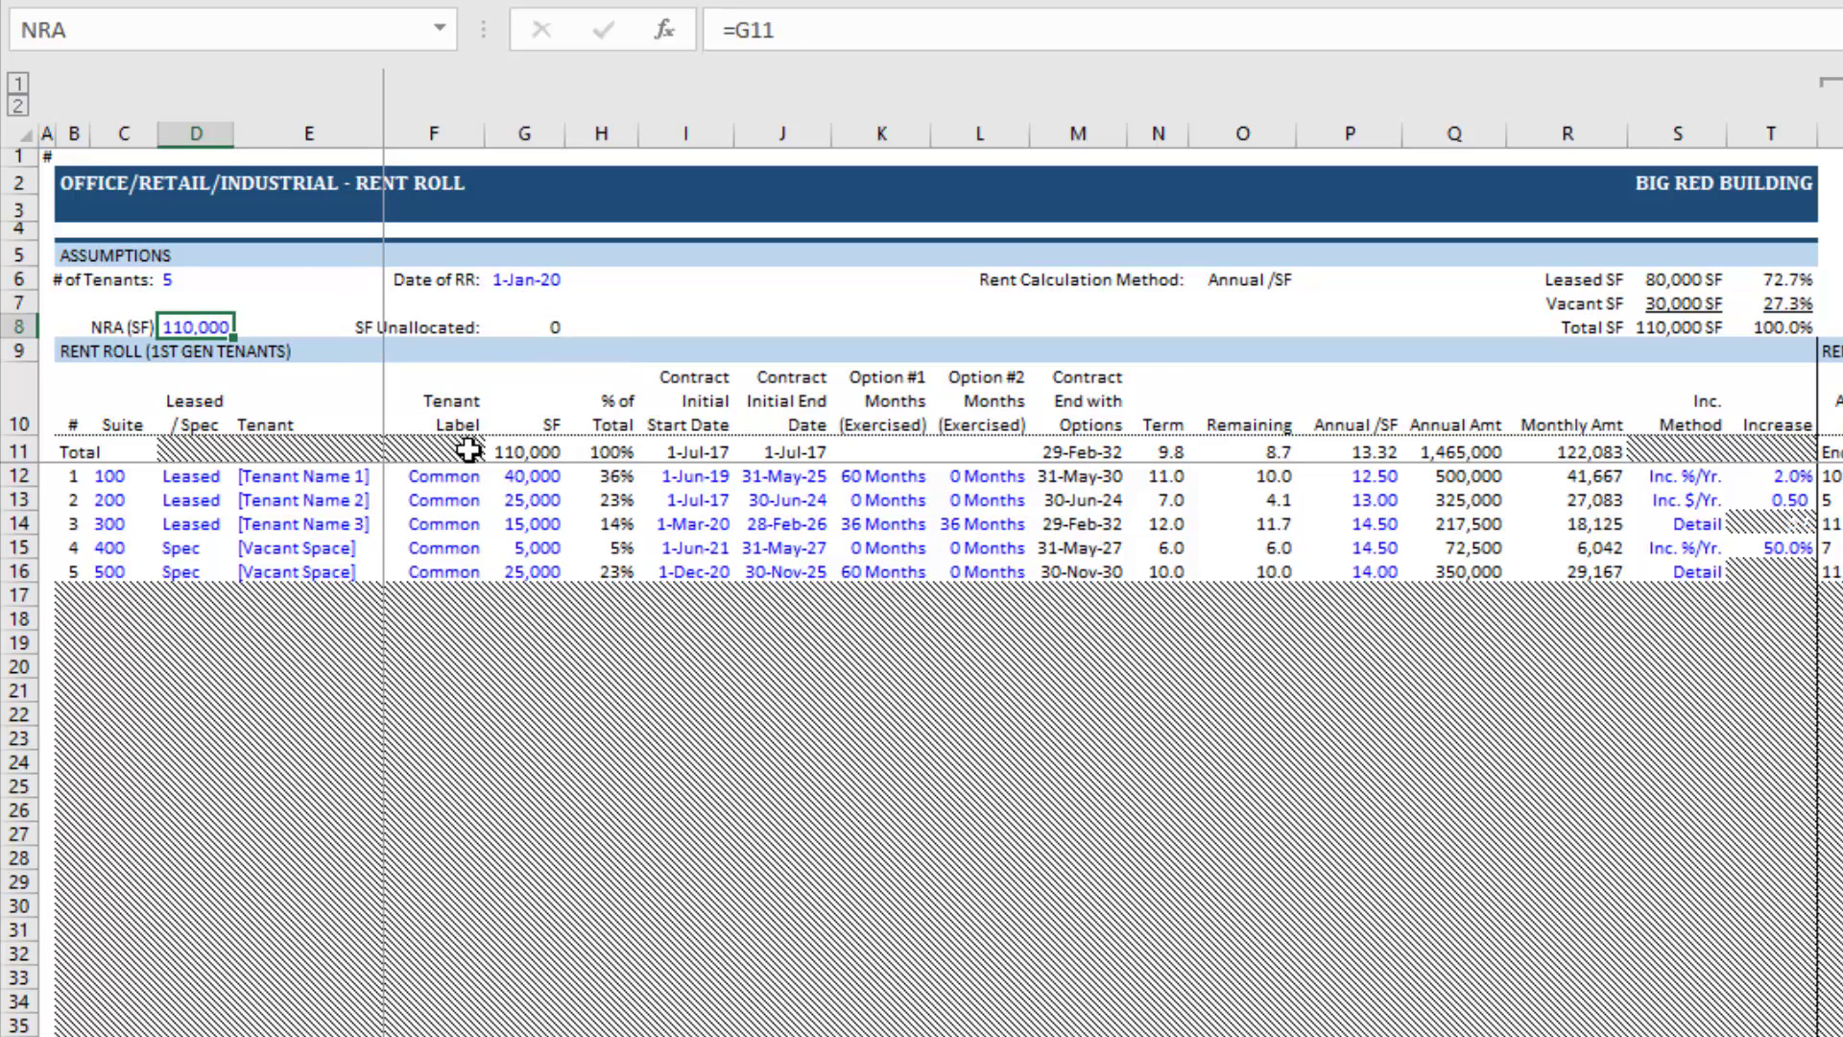
key(F2)
key(Escape)
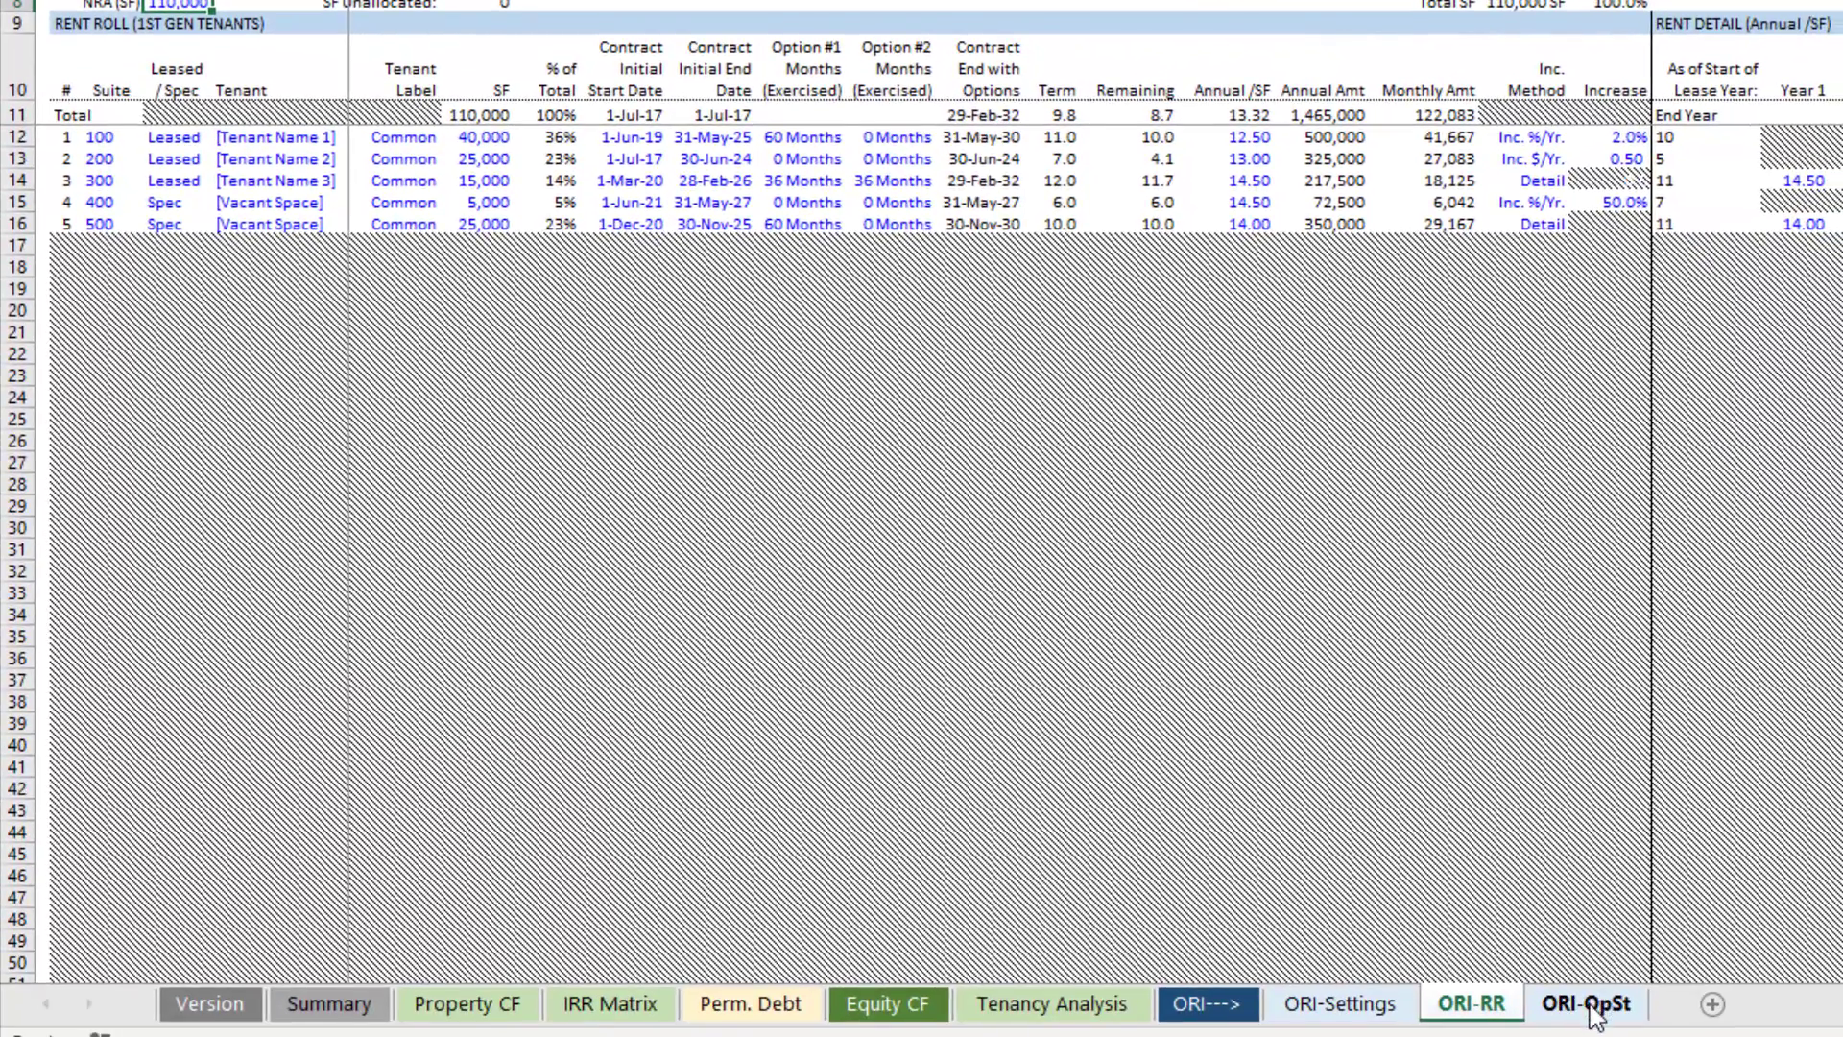
- Look over the ORI-OpSt operating statement sheet and return to the ORI-RR sheet
click(1600, 999)
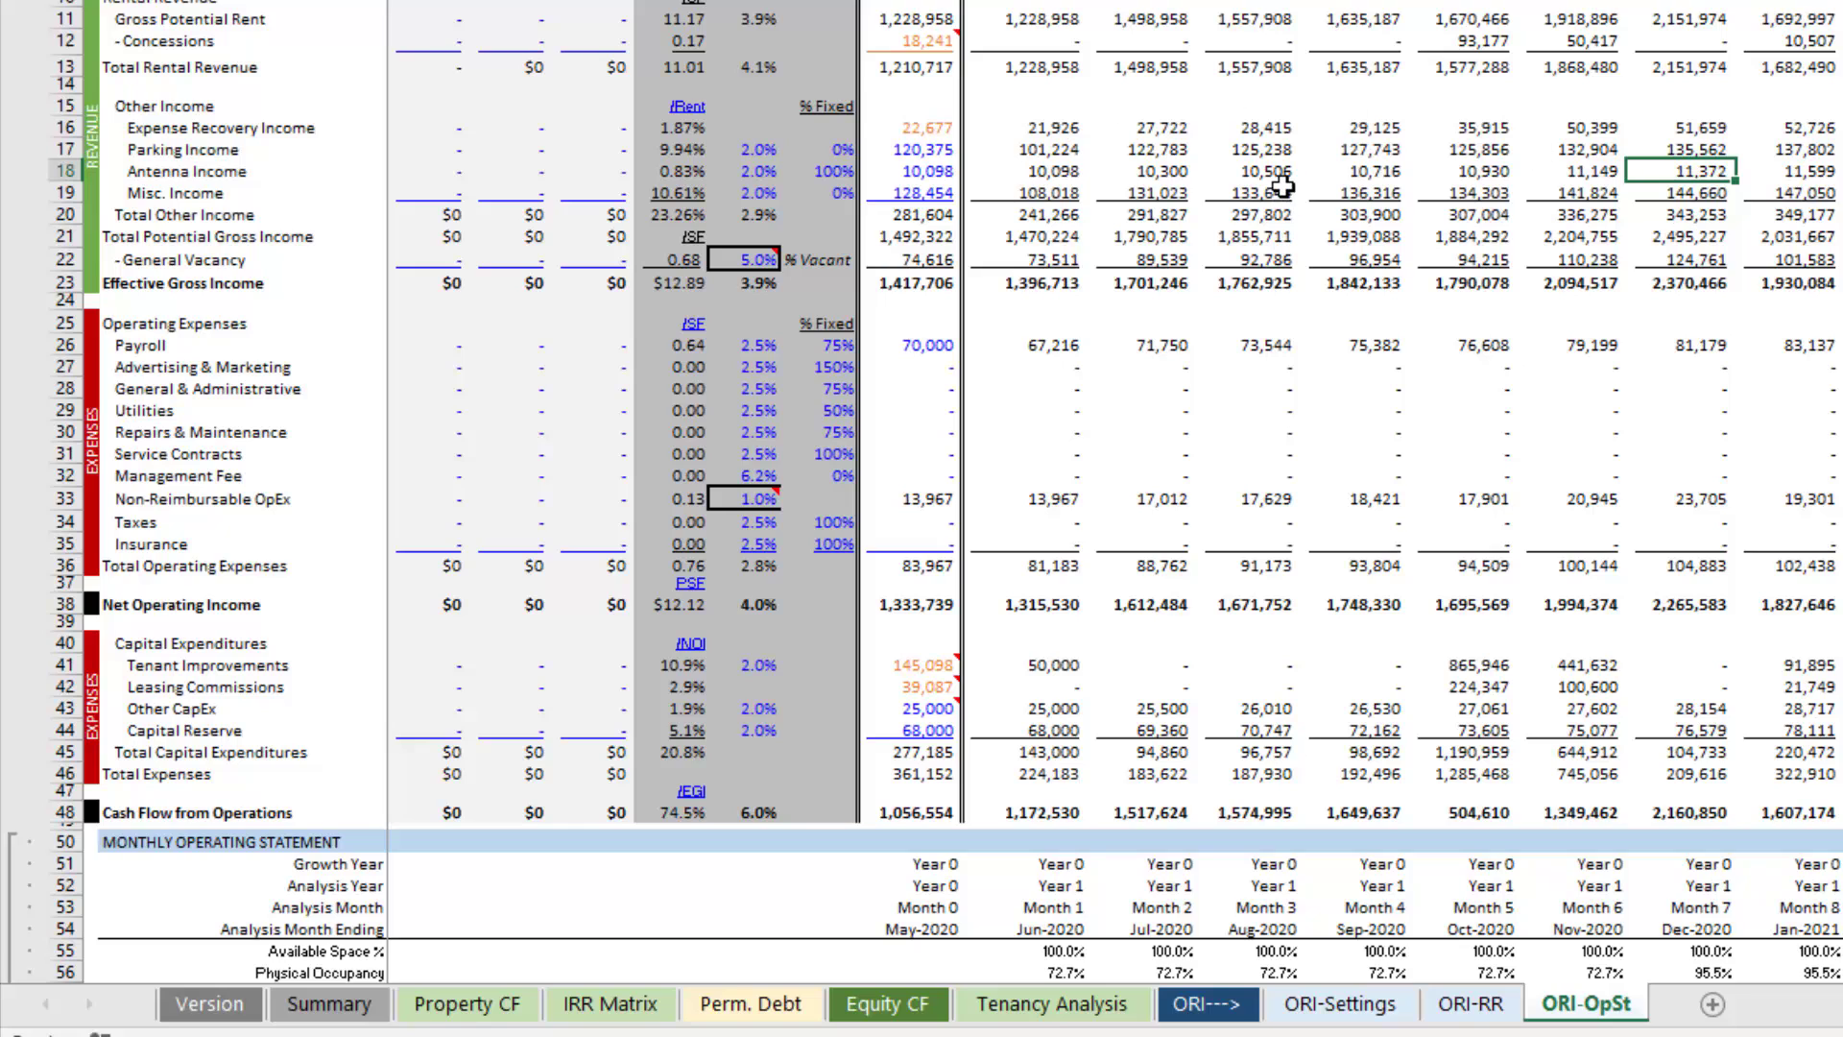
click(1469, 1003)
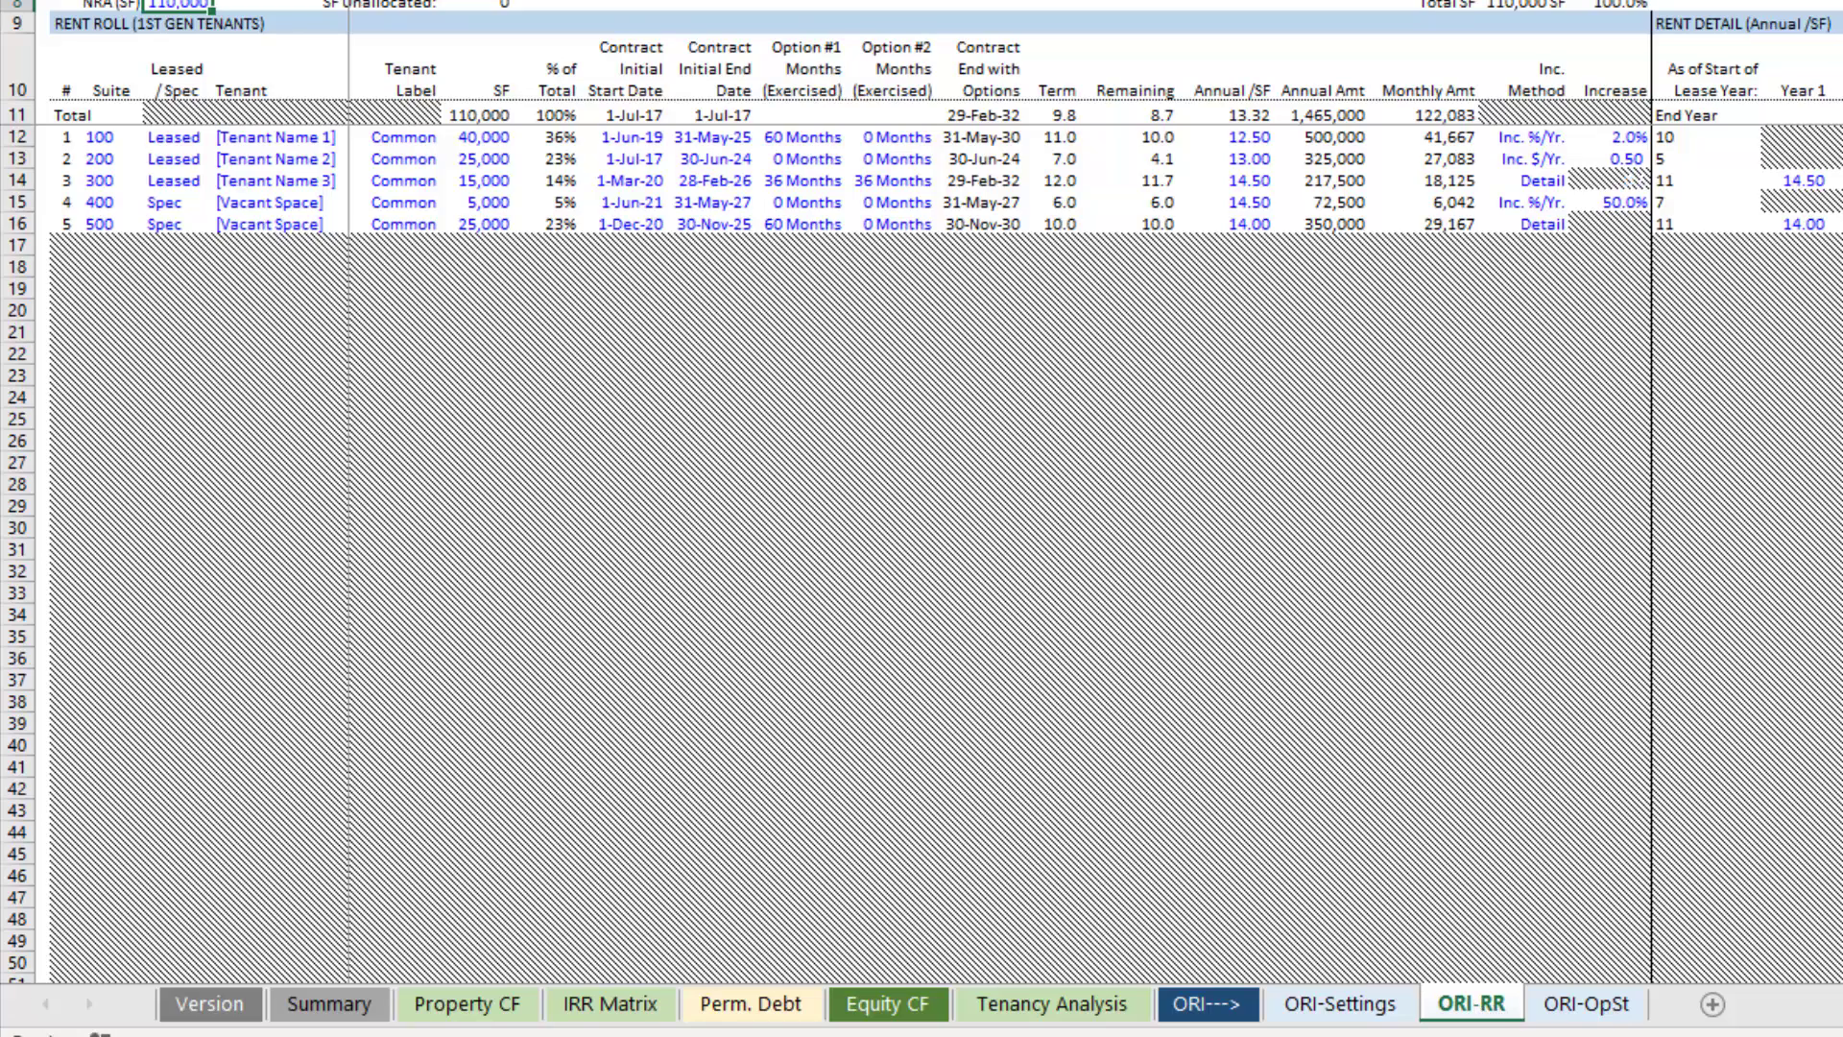
- Set Calculation Tabs to Show in the Summary sheet's navigation section and open the ORI-Calc sheet
click(328, 1004)
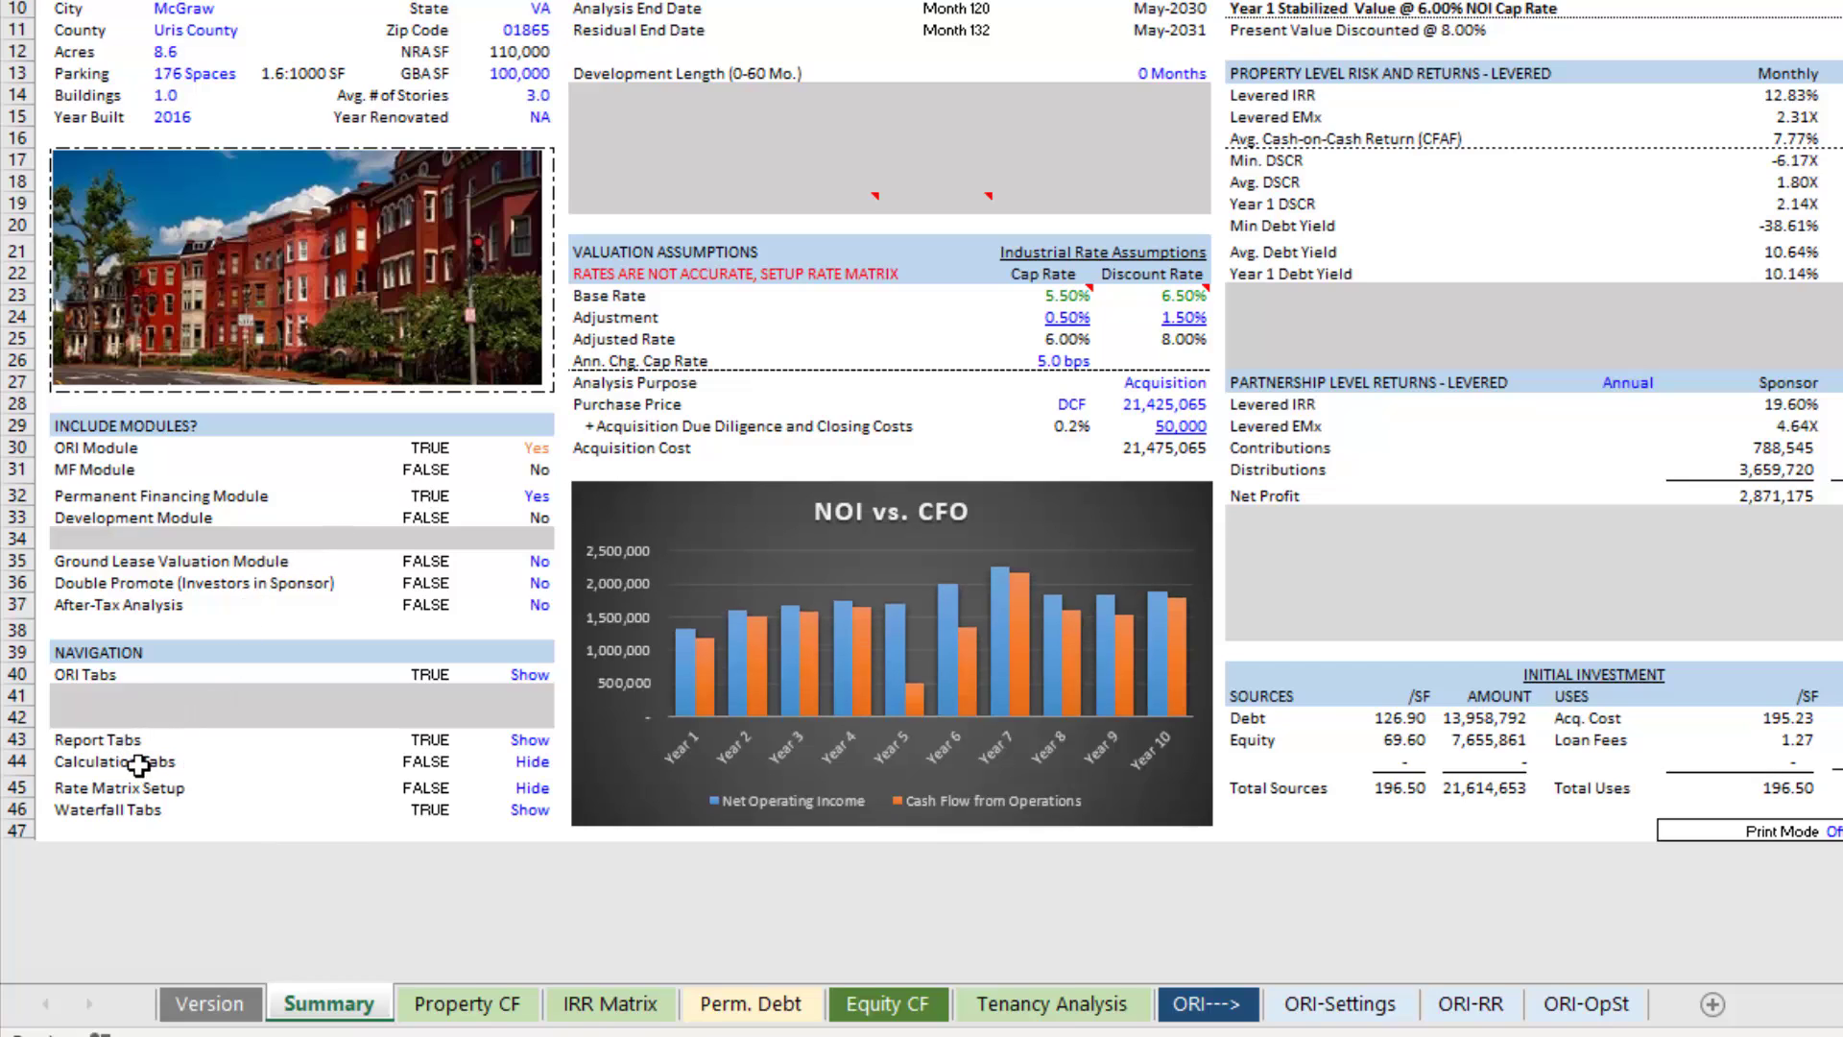
click(91, 764)
click(503, 763)
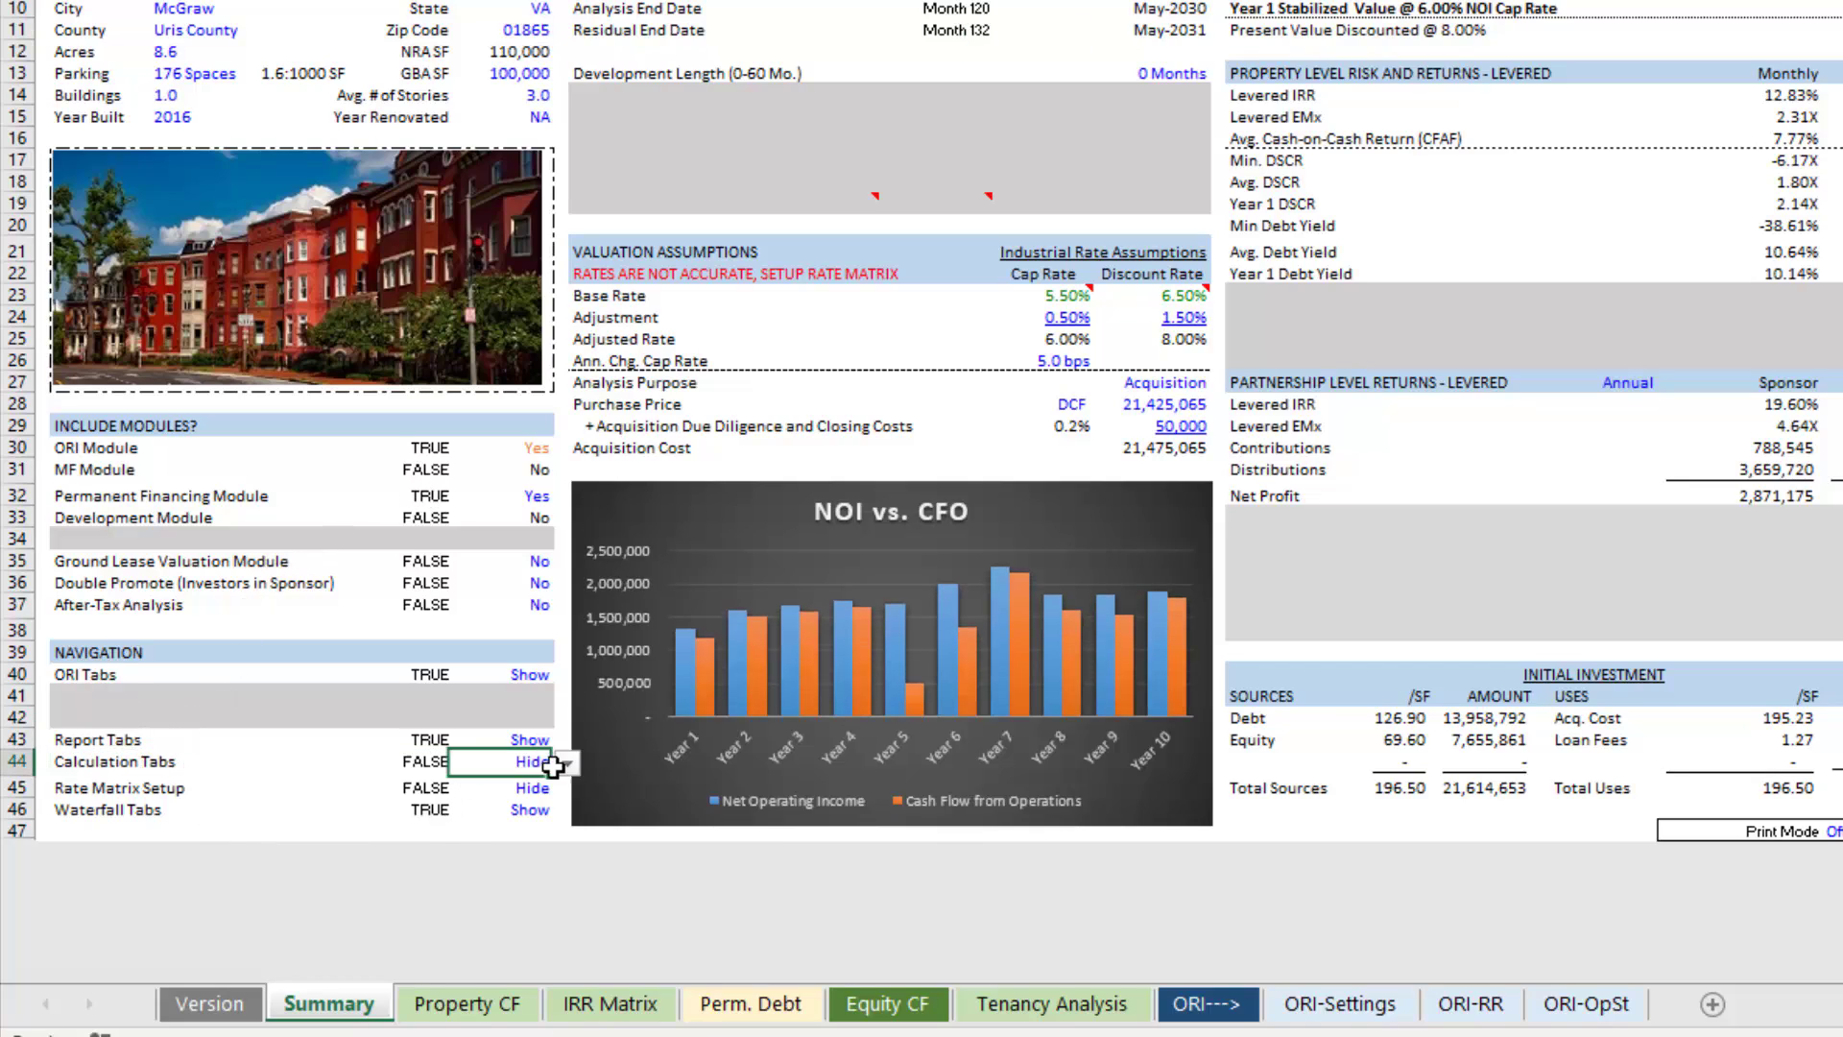
click(569, 764)
click(534, 781)
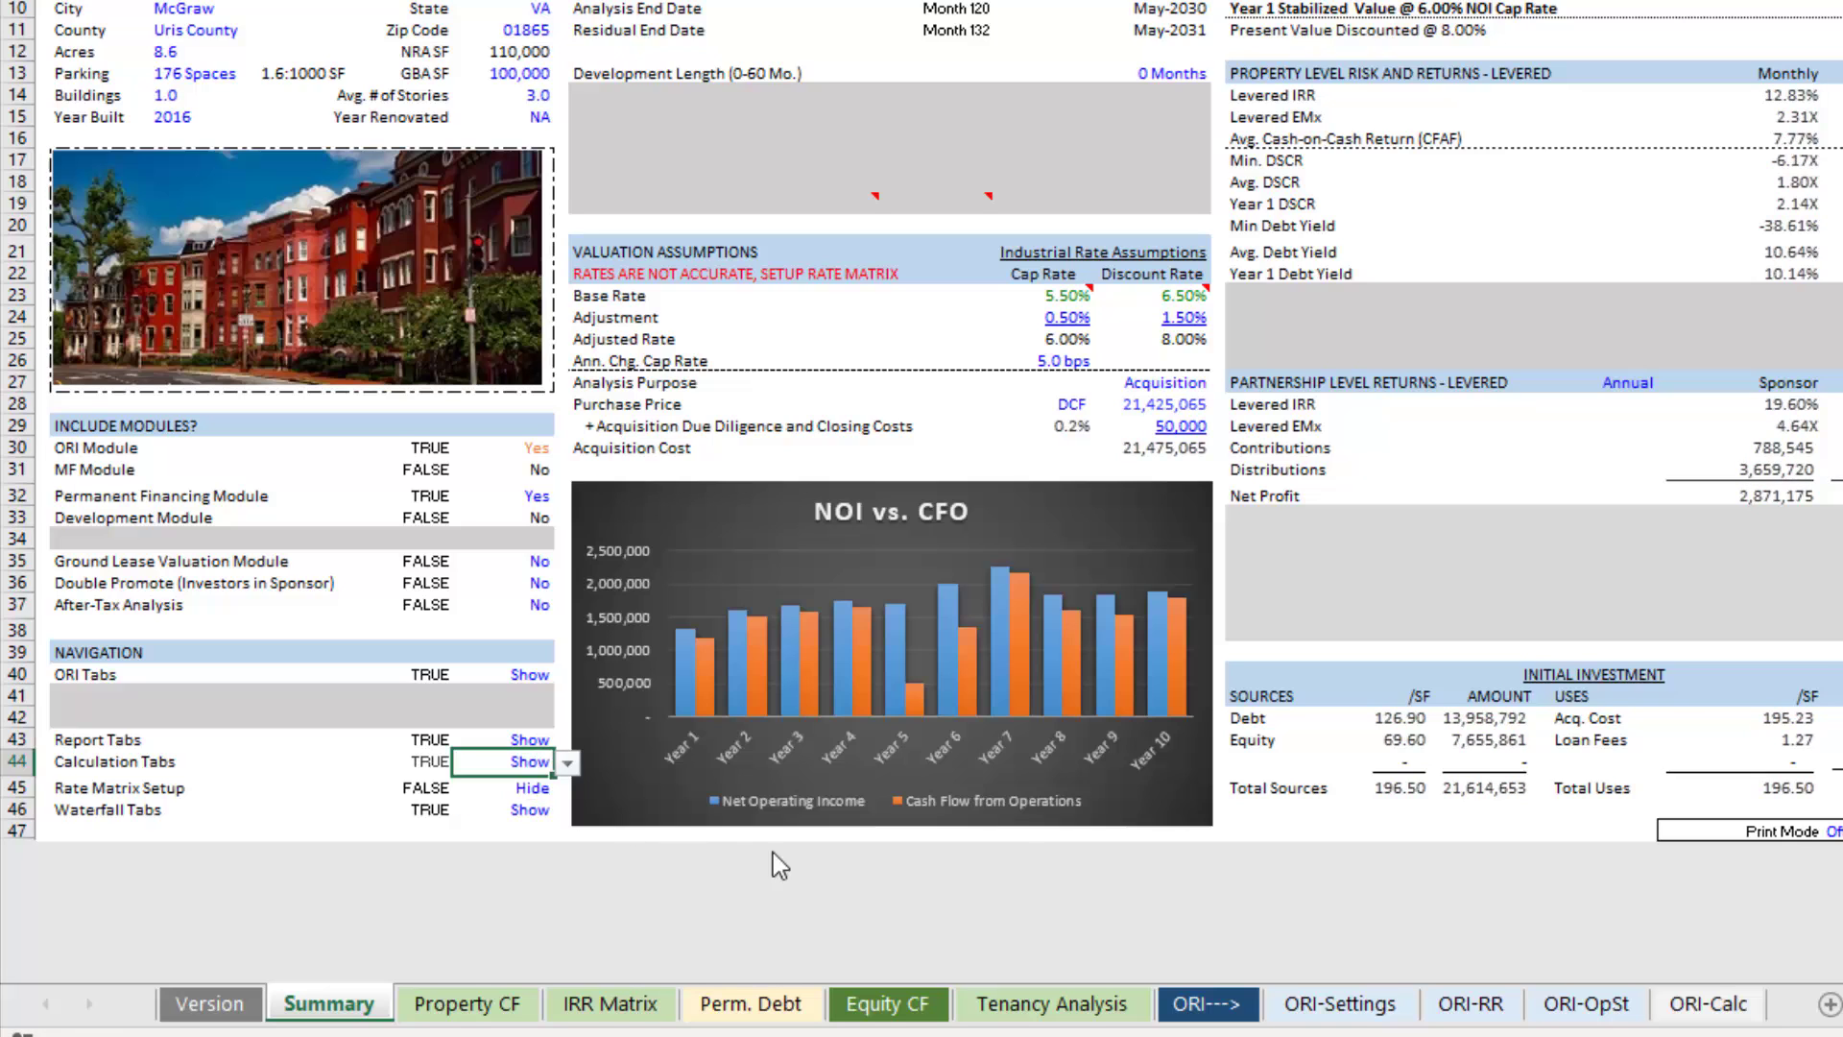
click(1709, 1003)
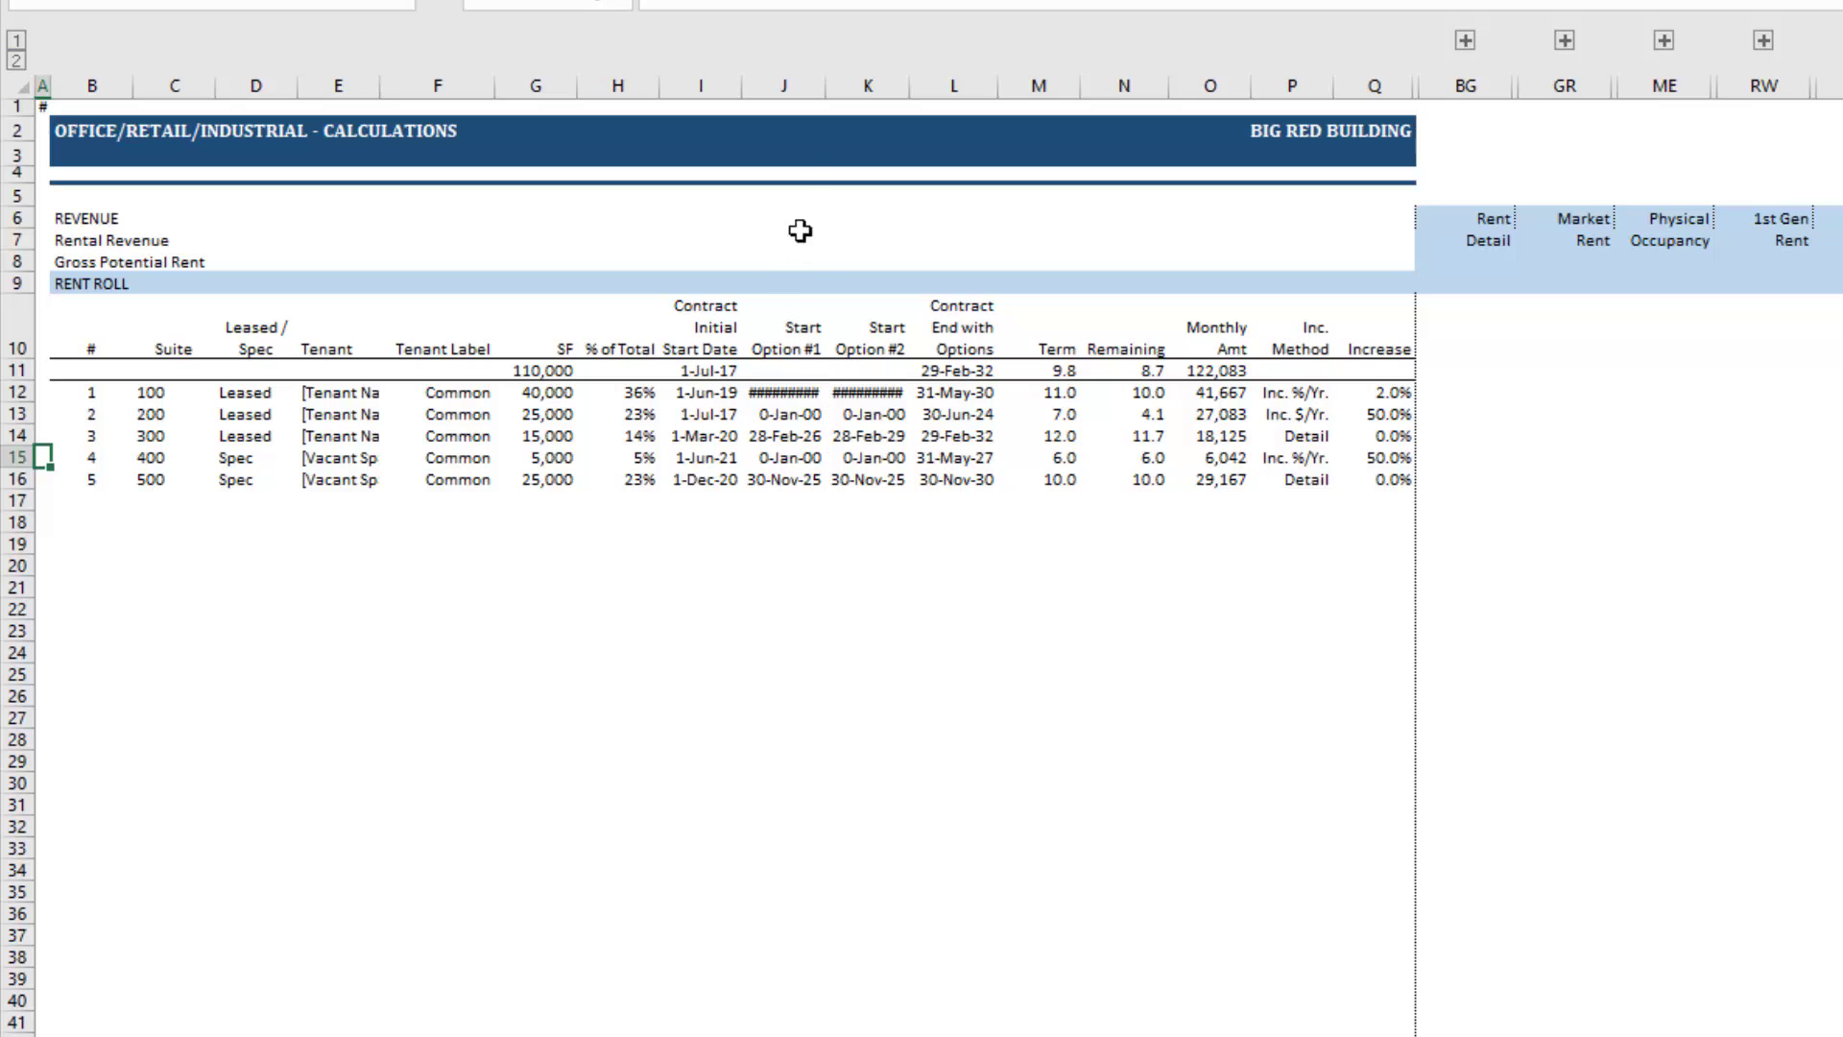
- Autofit the Start Option #1 and Start Option #2 columns, then look over the rent roll calculation table
double_click(821, 95)
double_click(913, 87)
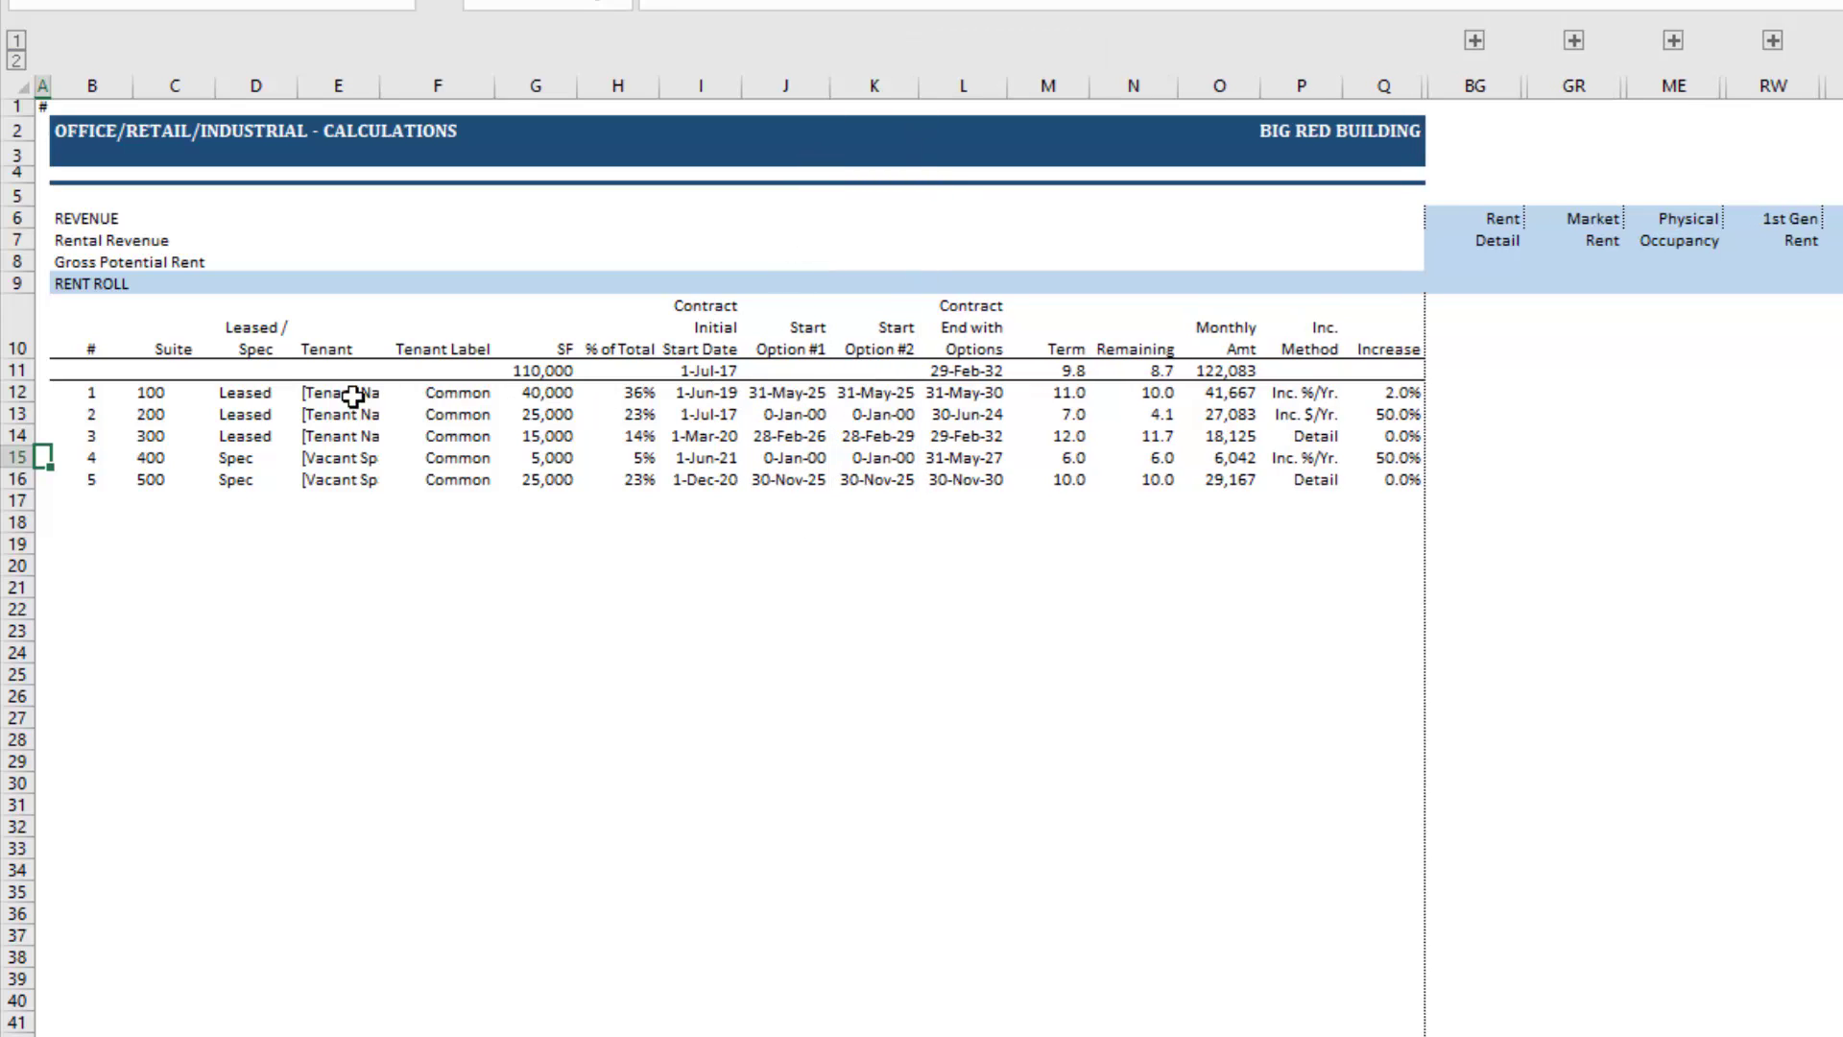
drag(119, 308, 1392, 480)
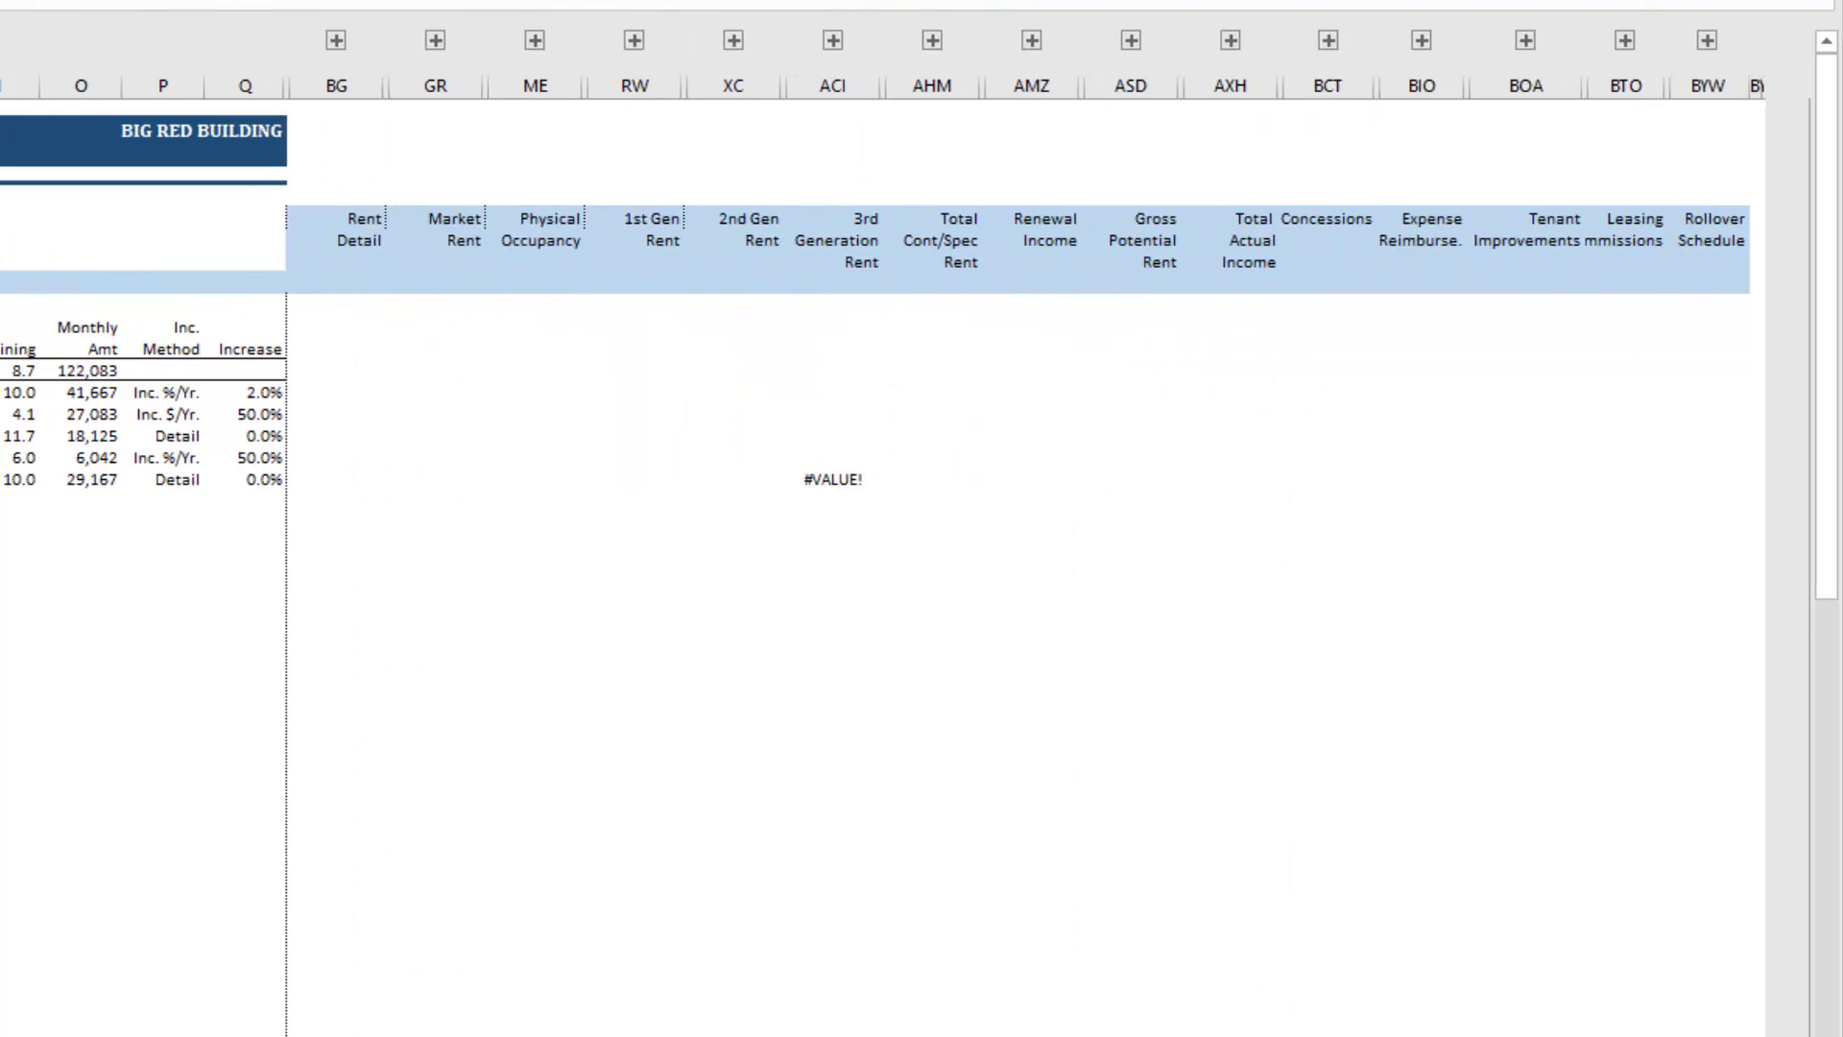
- Look over the collapsed calculation sections of ORI-Calc, including Rent Detail, Market Rent and 1st Gen Rent
click(339, 220)
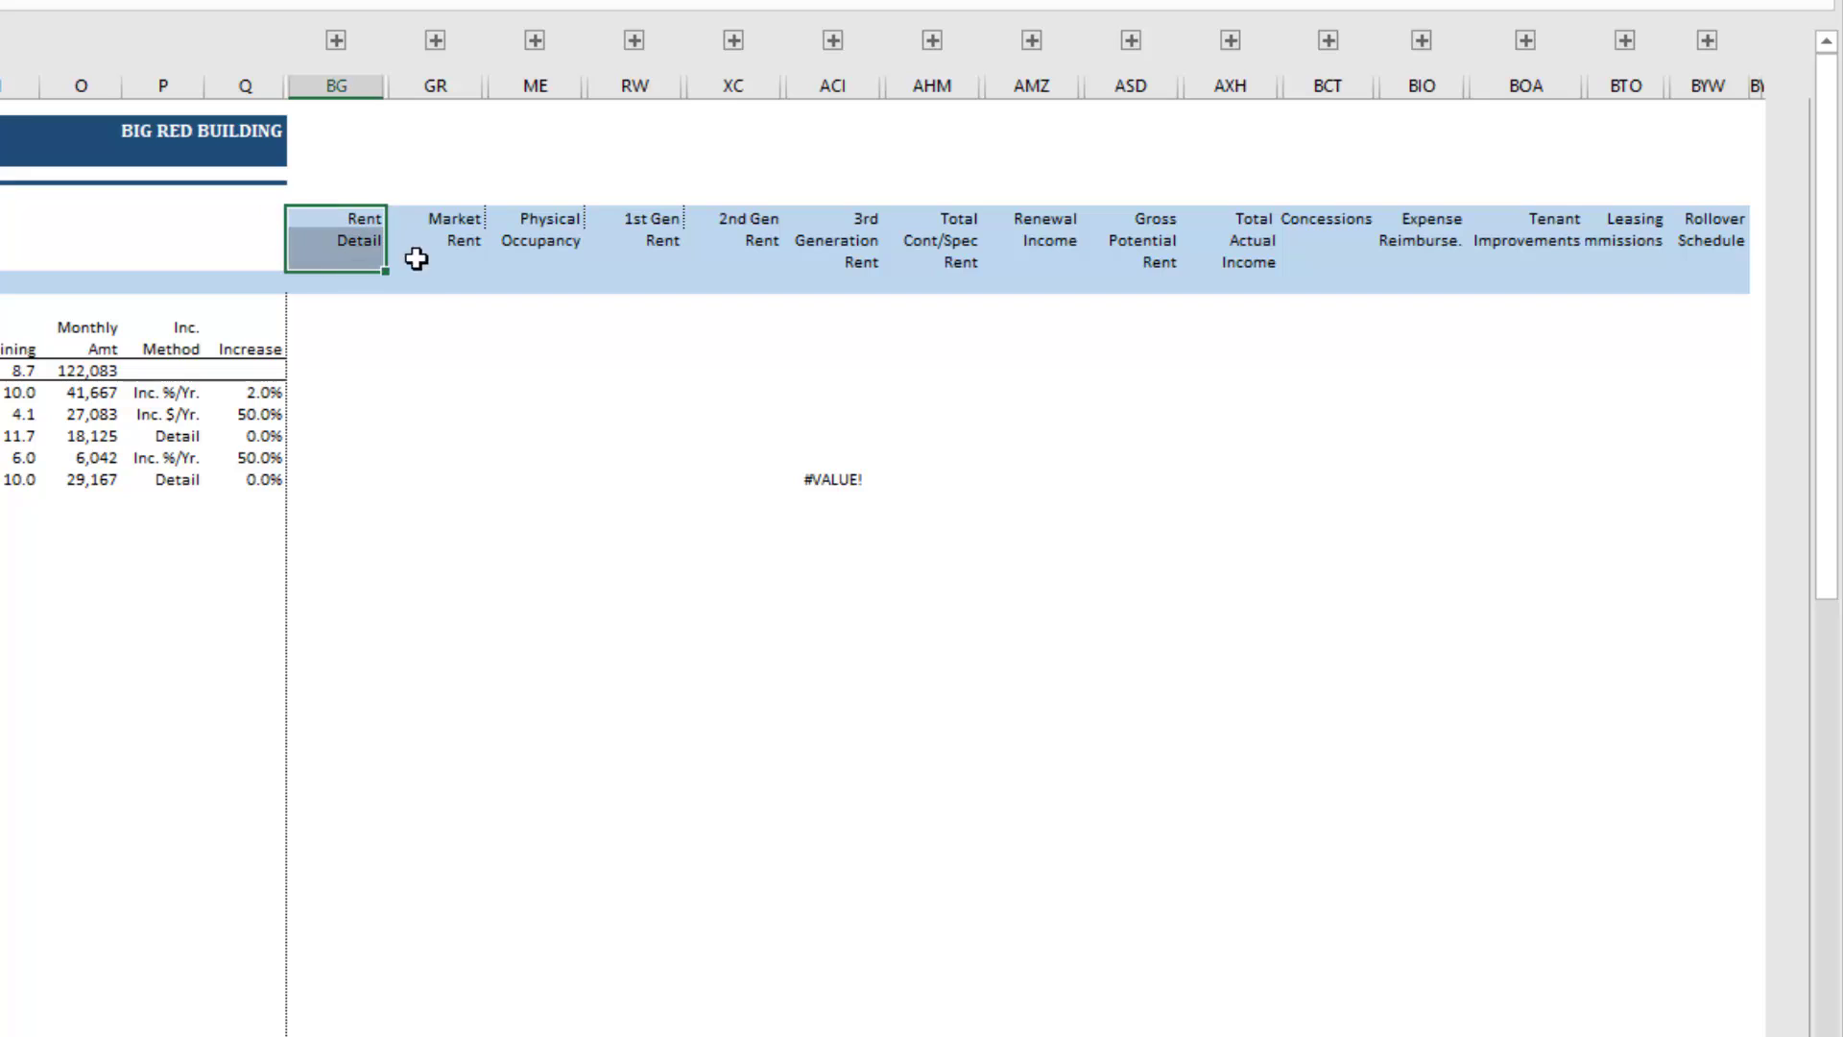
key(ctrl+v)
click(460, 226)
key(ctrl+v)
click(635, 259)
key(ctrl+v)
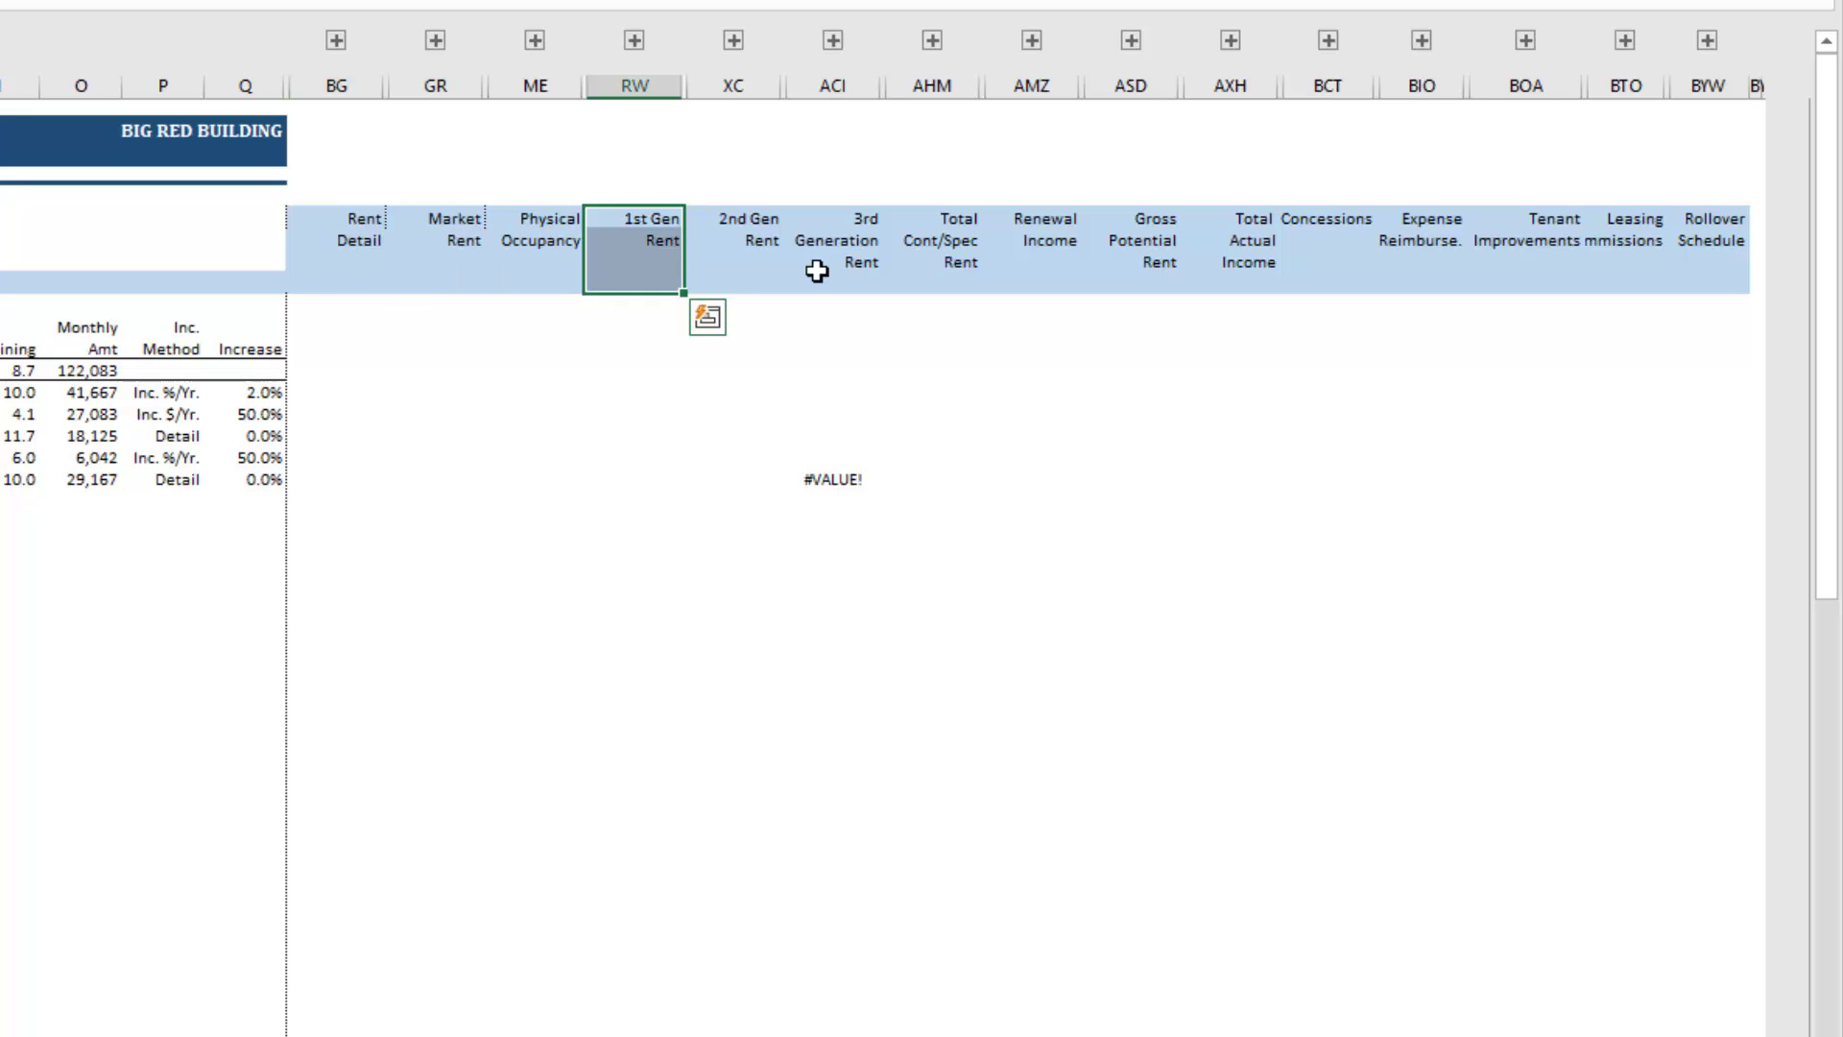
click(465, 236)
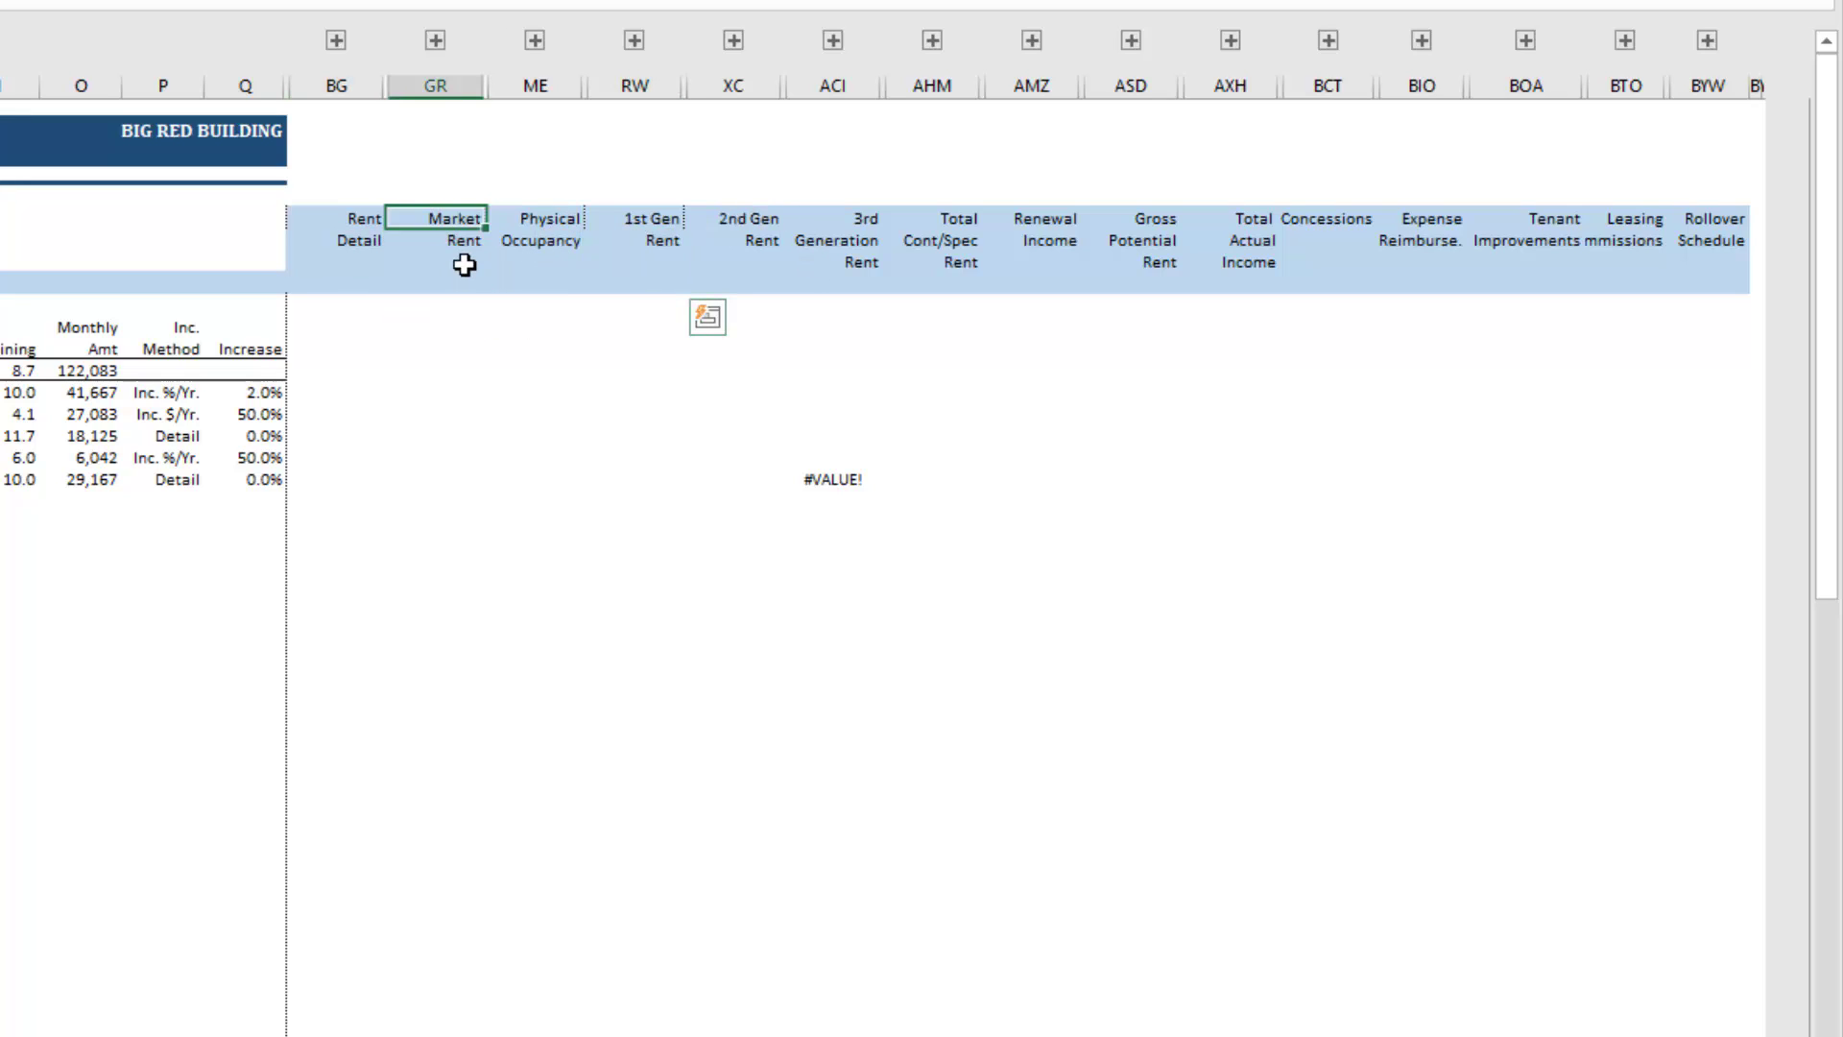
key(ctrl+v)
- Expand the Market Rent column group and go to the first tenant's Month 1 market rent
click(435, 39)
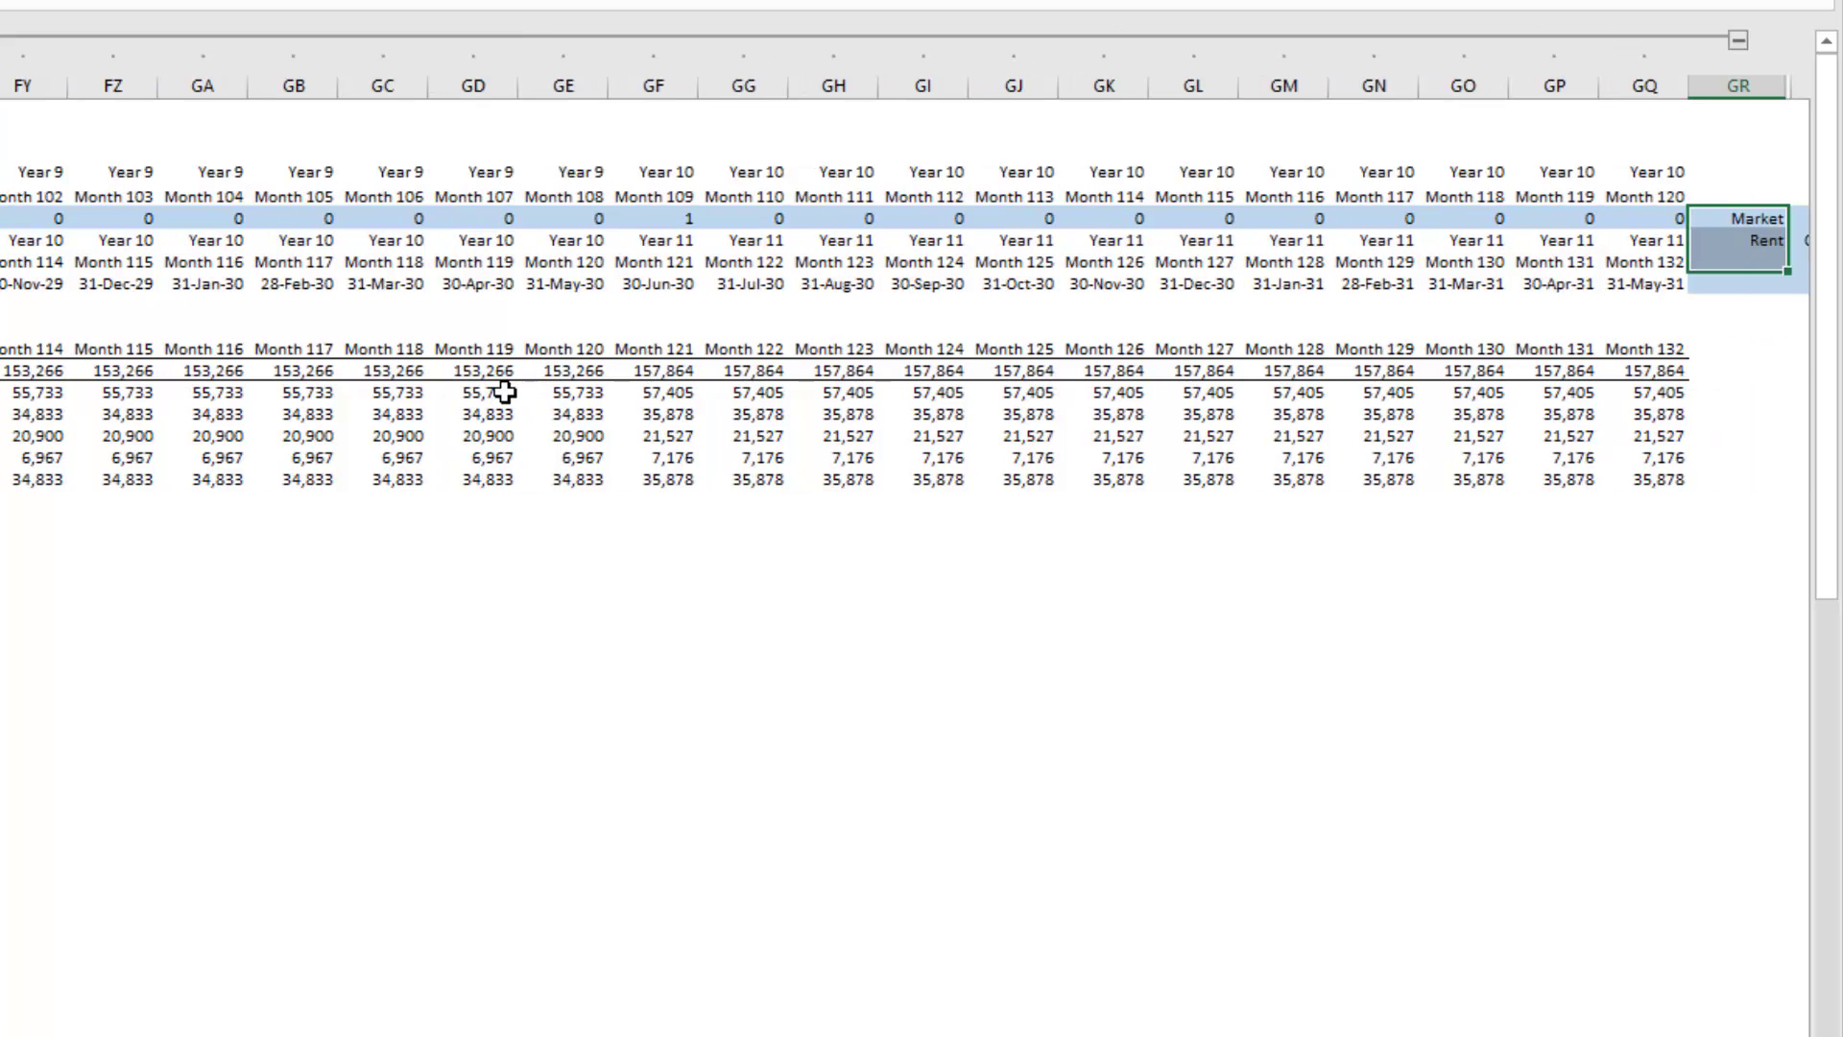
click(481, 393)
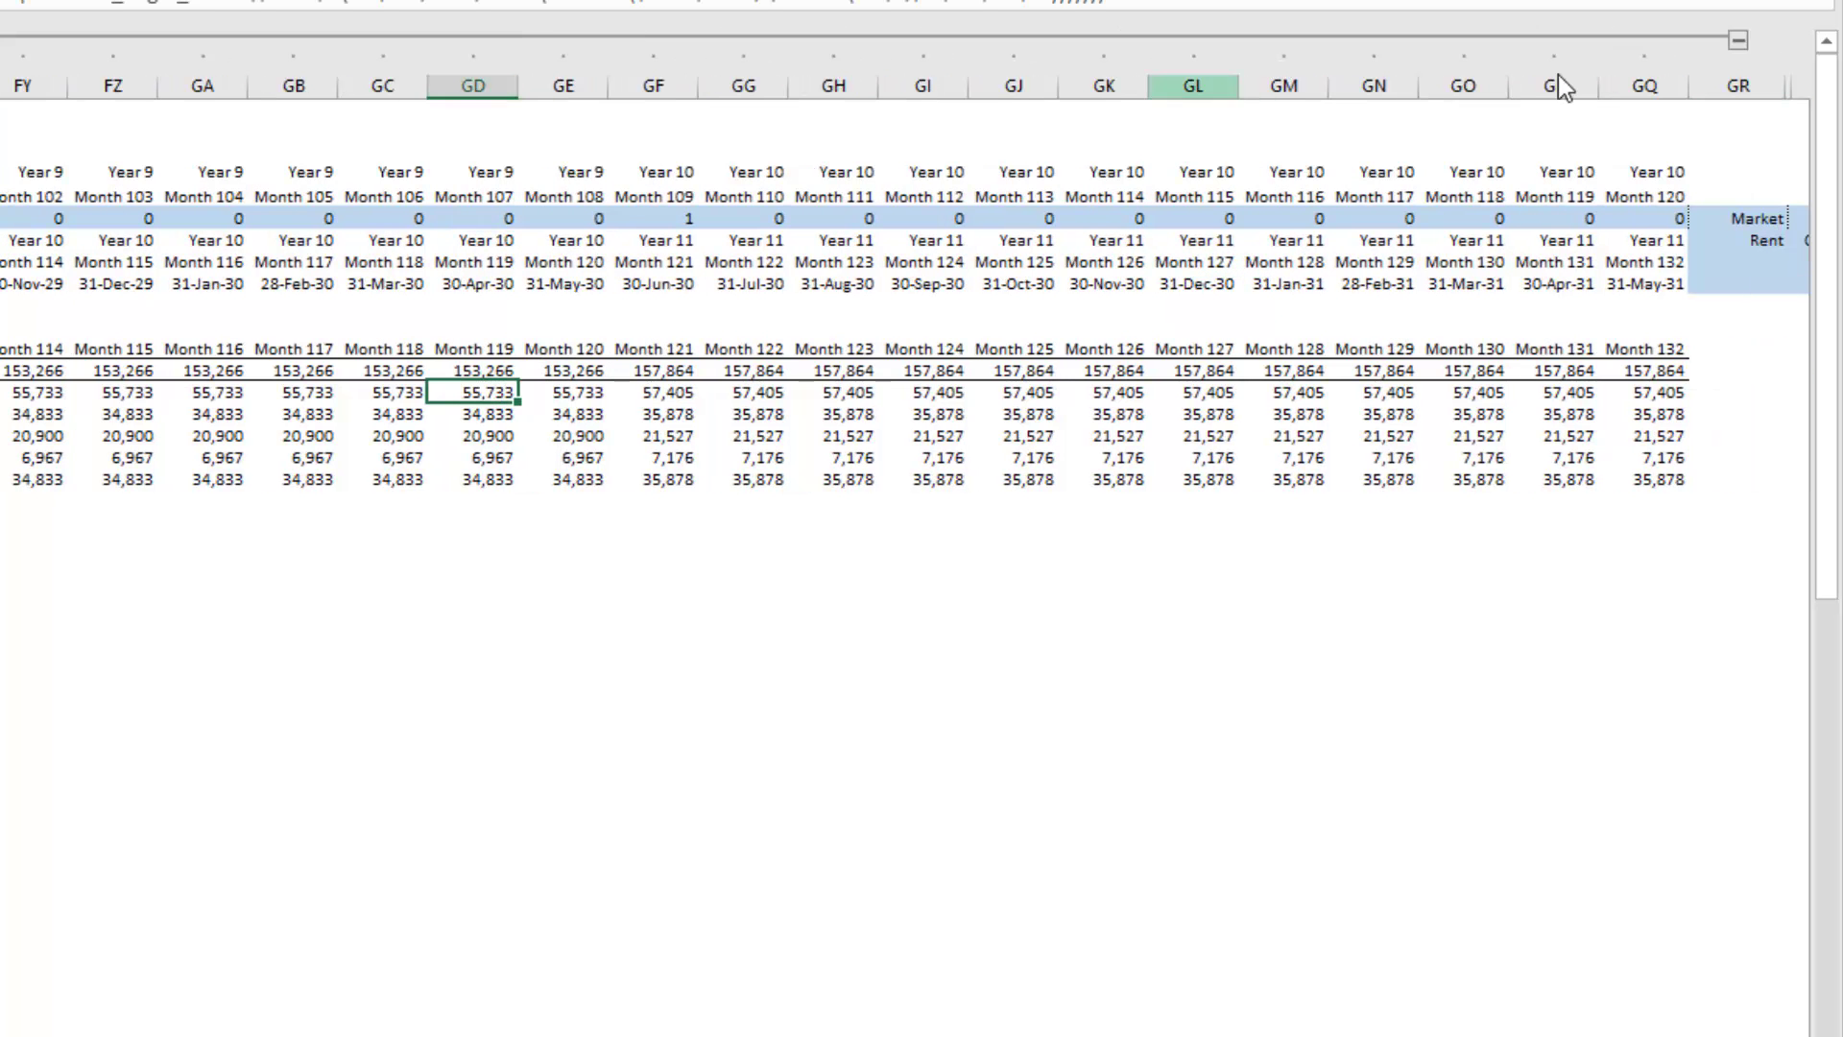
key(ctrl+Left)
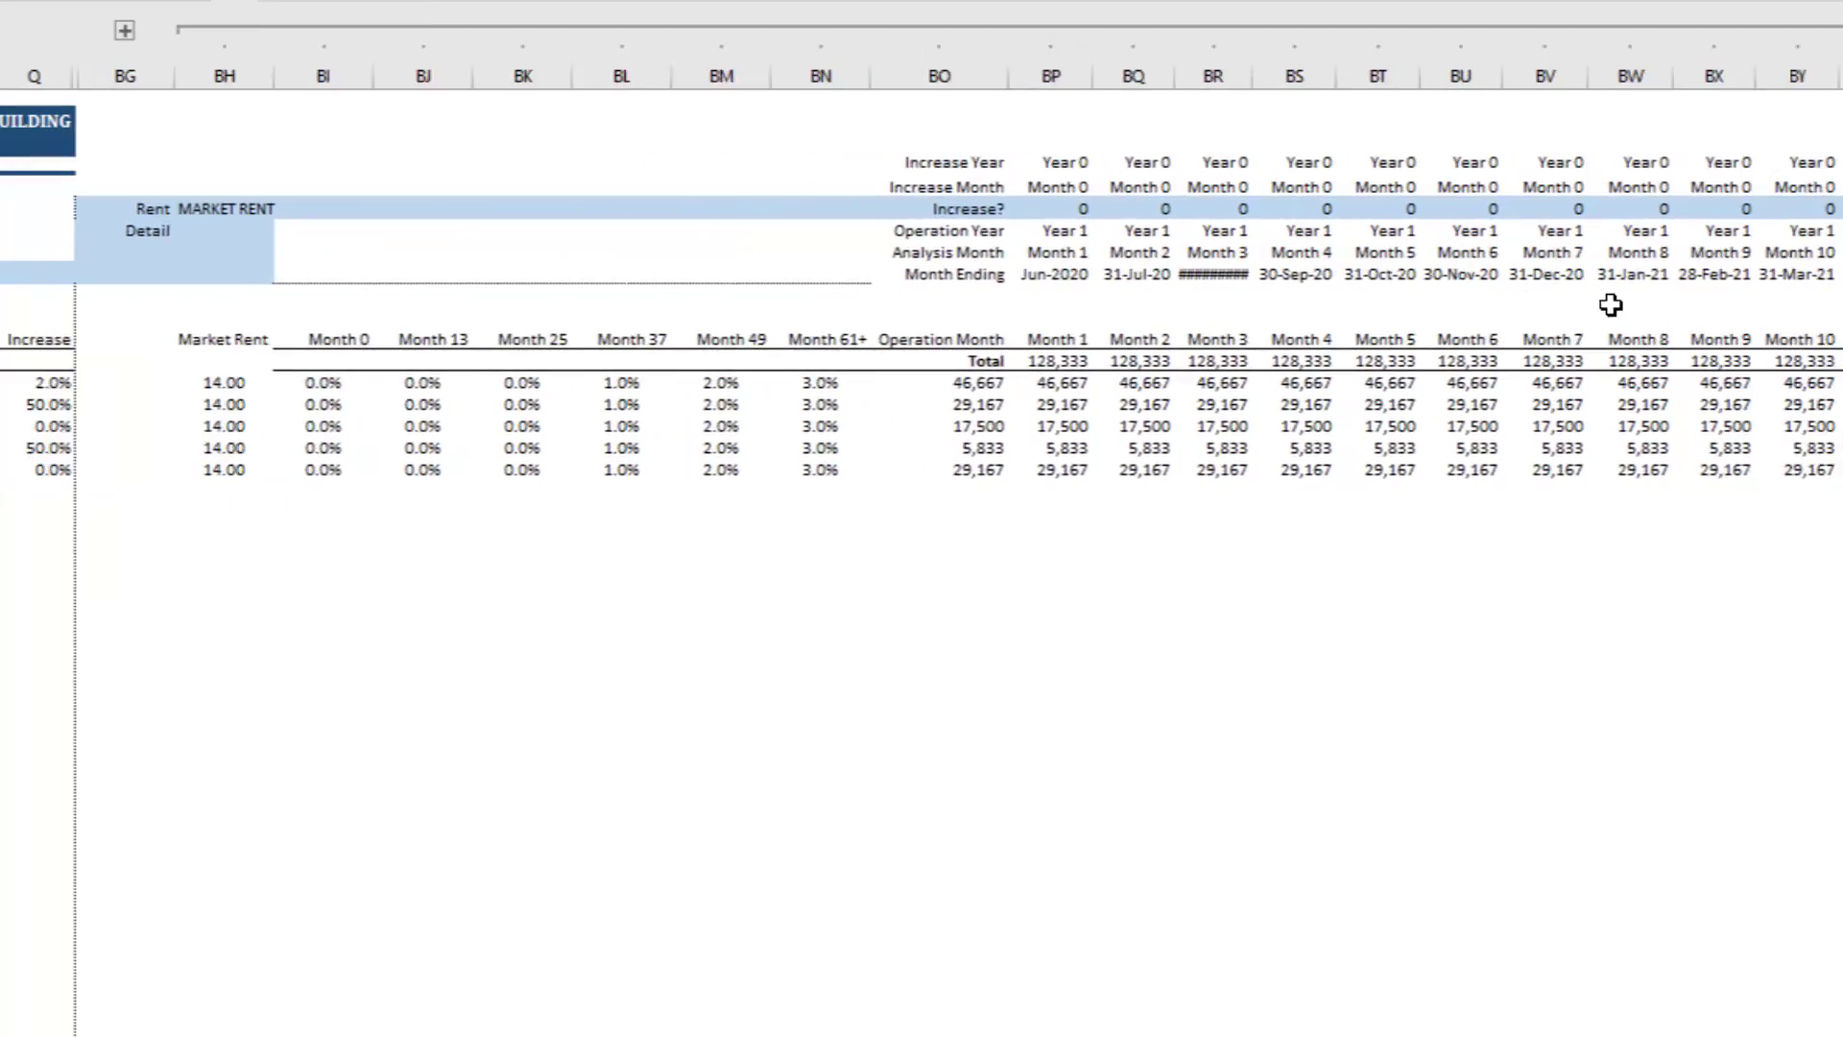
key(Right)
key(Right)
key(Right)
key(Right)
key(Right)
key(Right)
key(Right)
key(Right)
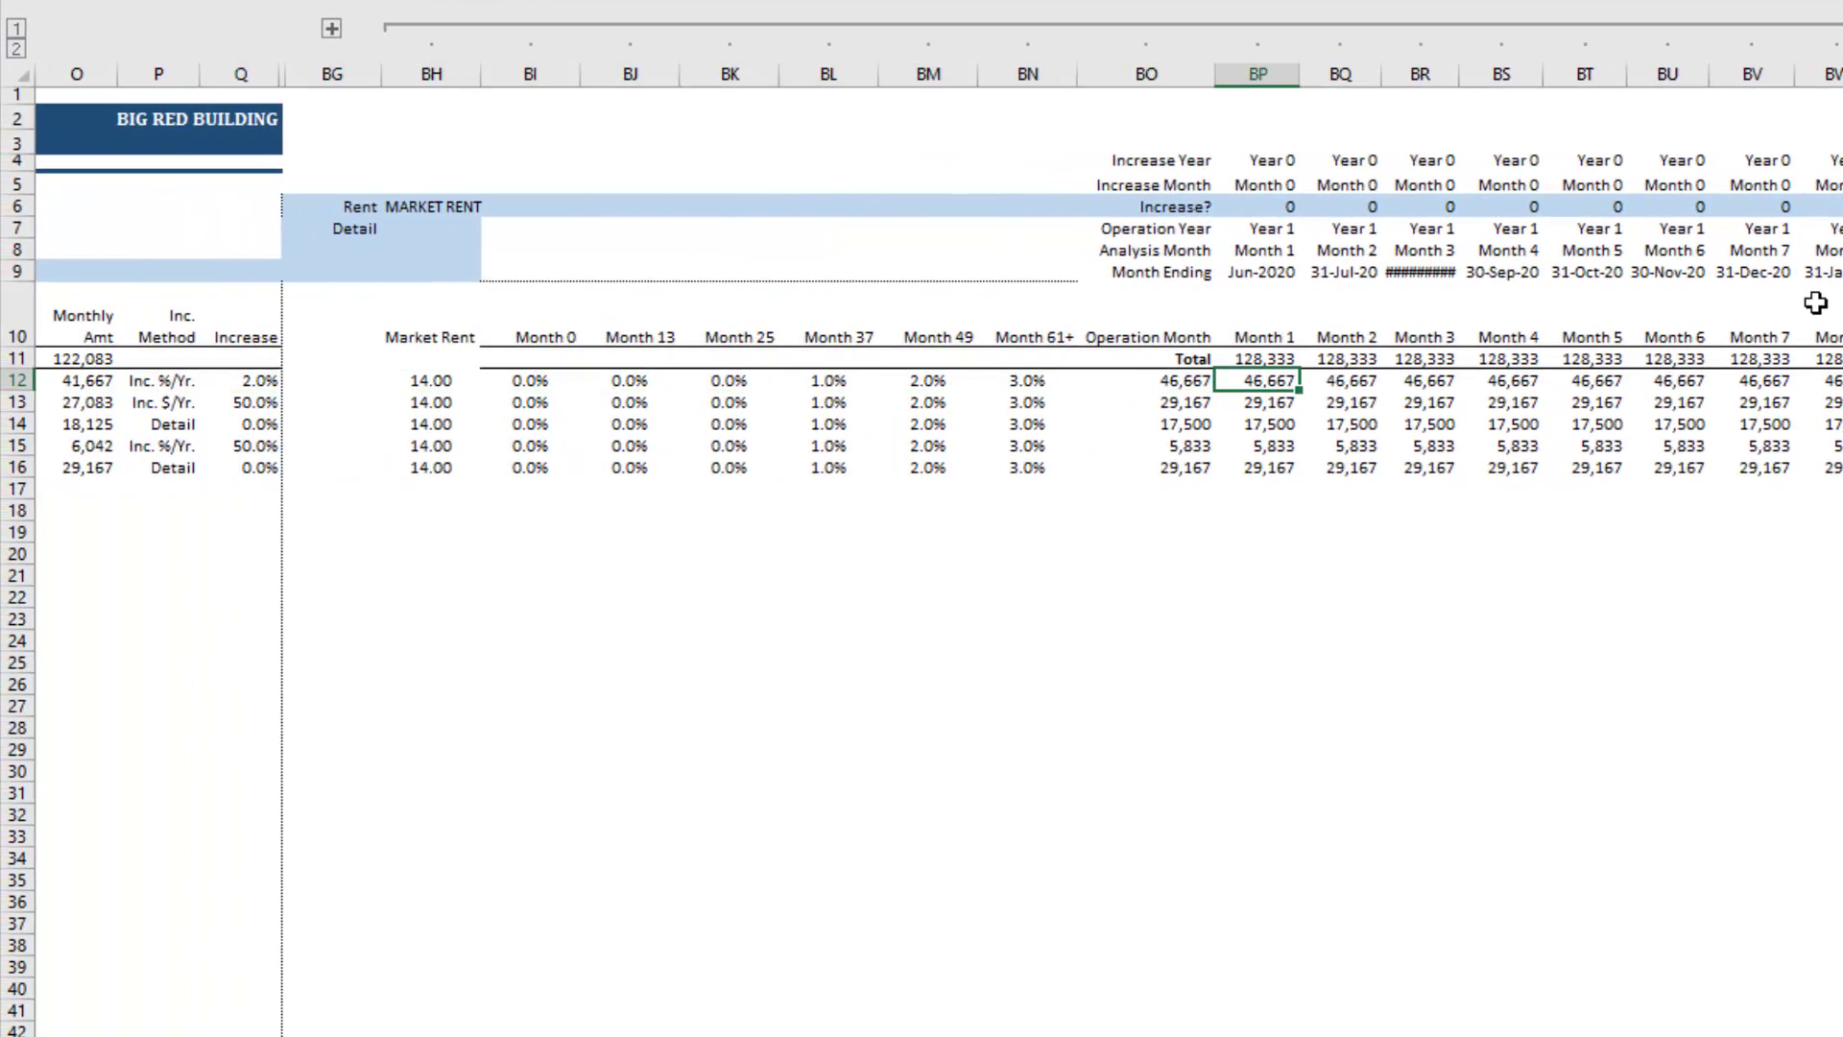
- Select the Month 0, Month 13 and Month 25 market rent growth rates for all five tenants
key(Left)
key(Left)
key(Left)
key(Left)
key(Left)
key(Left)
key(Left)
key(shift+Right)
key(shift+Right)
key(shift+Down)
key(shift+Down)
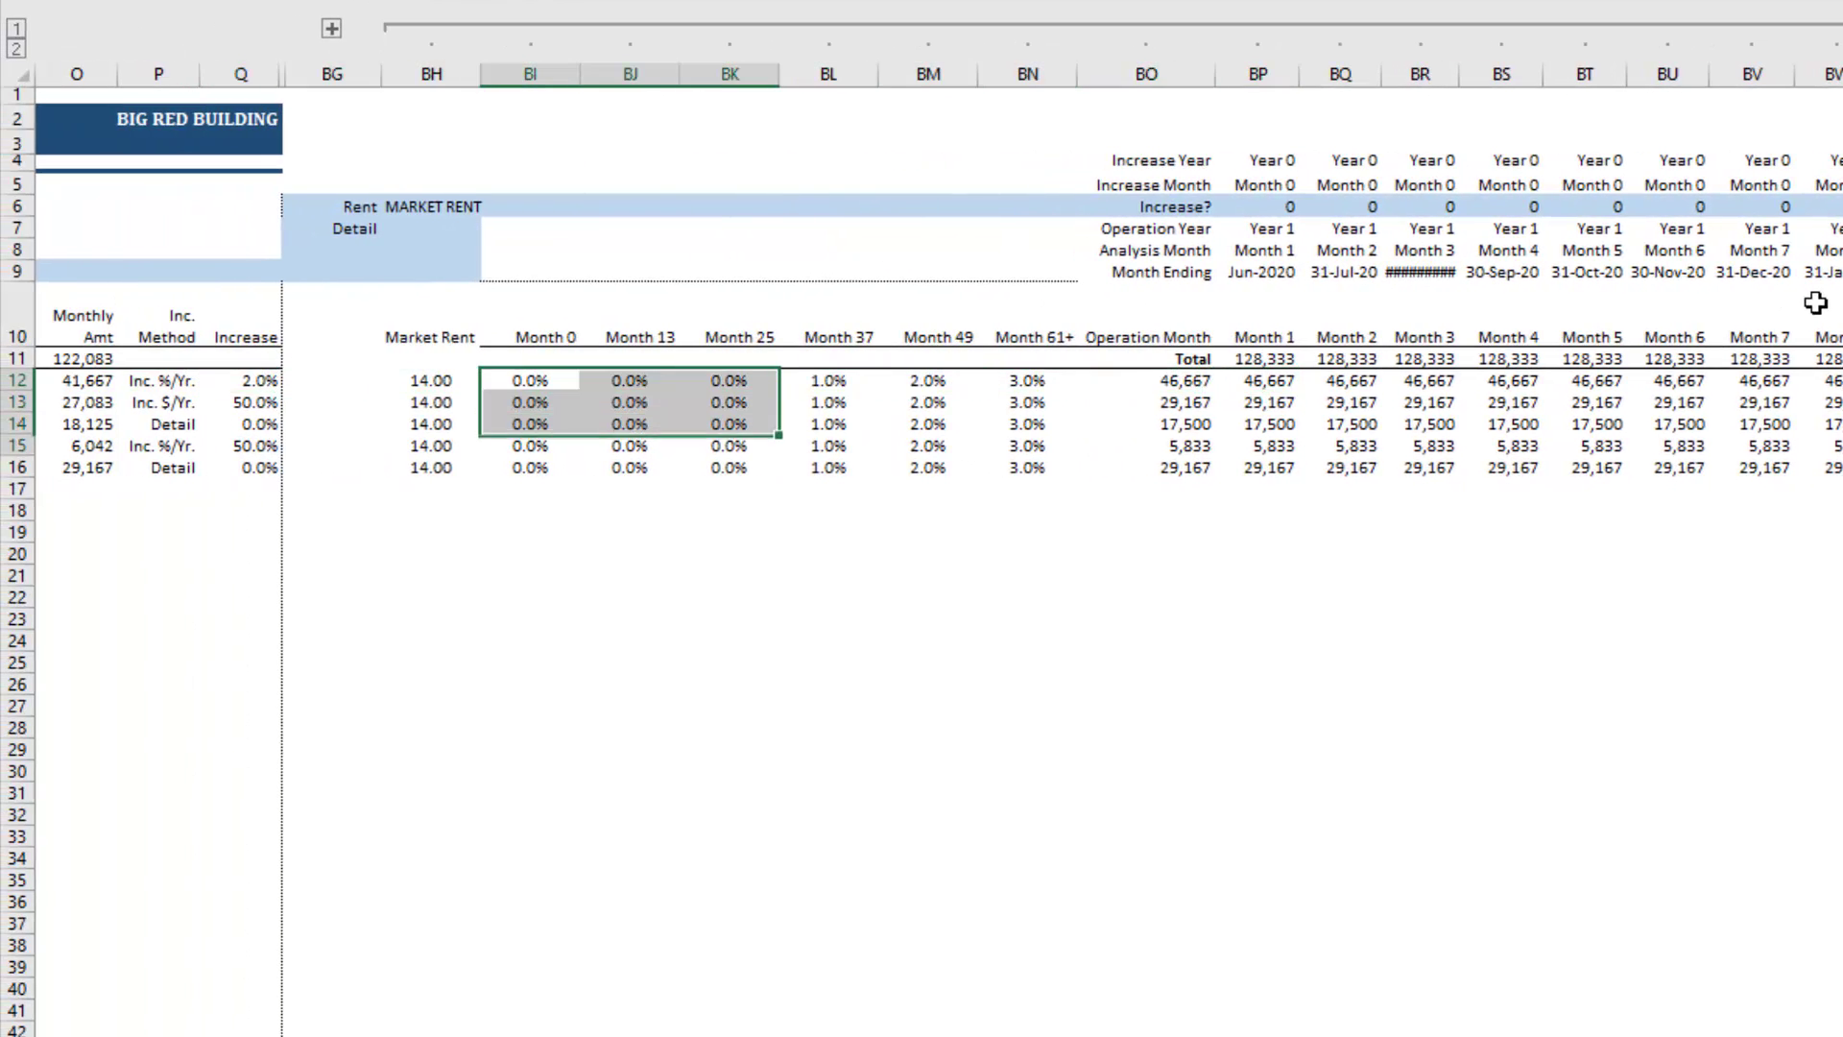
key(shift+Down)
key(shift+Down)
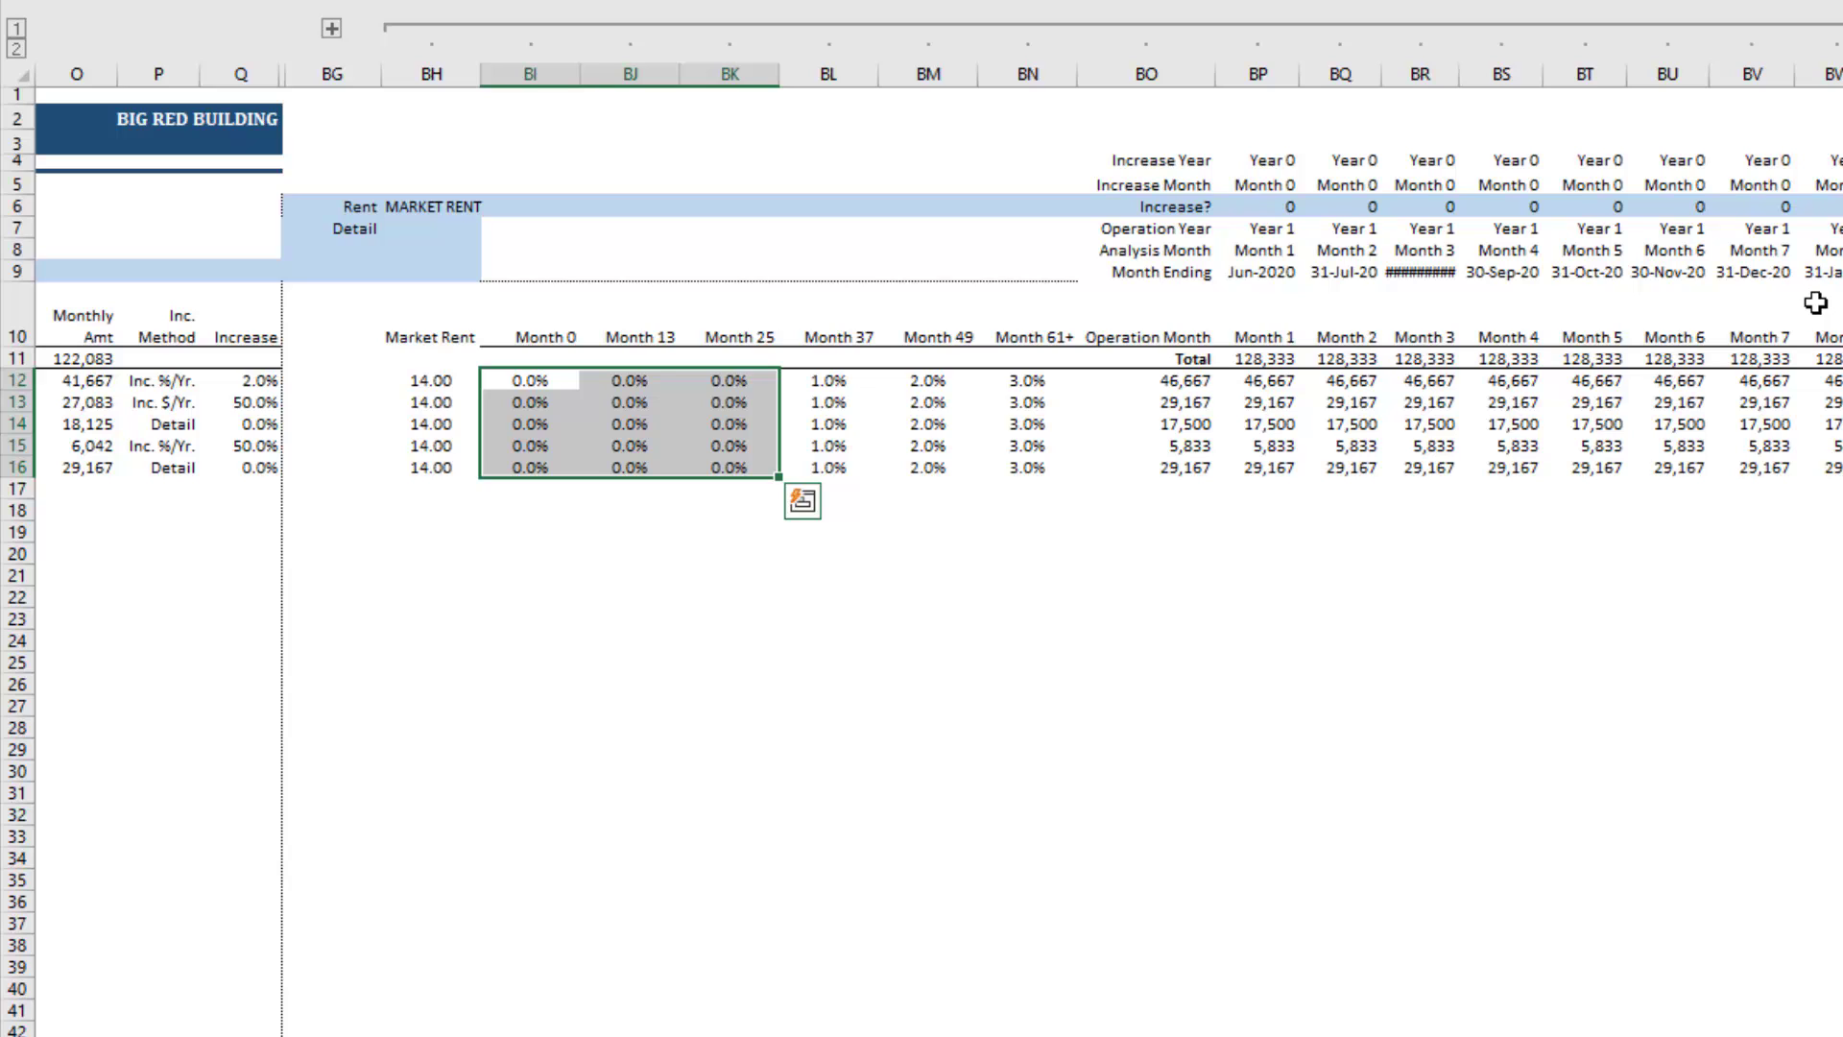
- Examine the remaining growth rates and the monthly market rents along the first tenant's row, then collapse the Market Rent column group
key(Right)
key(Right)
key(Right)
key(Right)
key(Right)
key(Right)
key(Right)
key(Right)
key(Right)
key(Right)
key(Right)
key(Right)
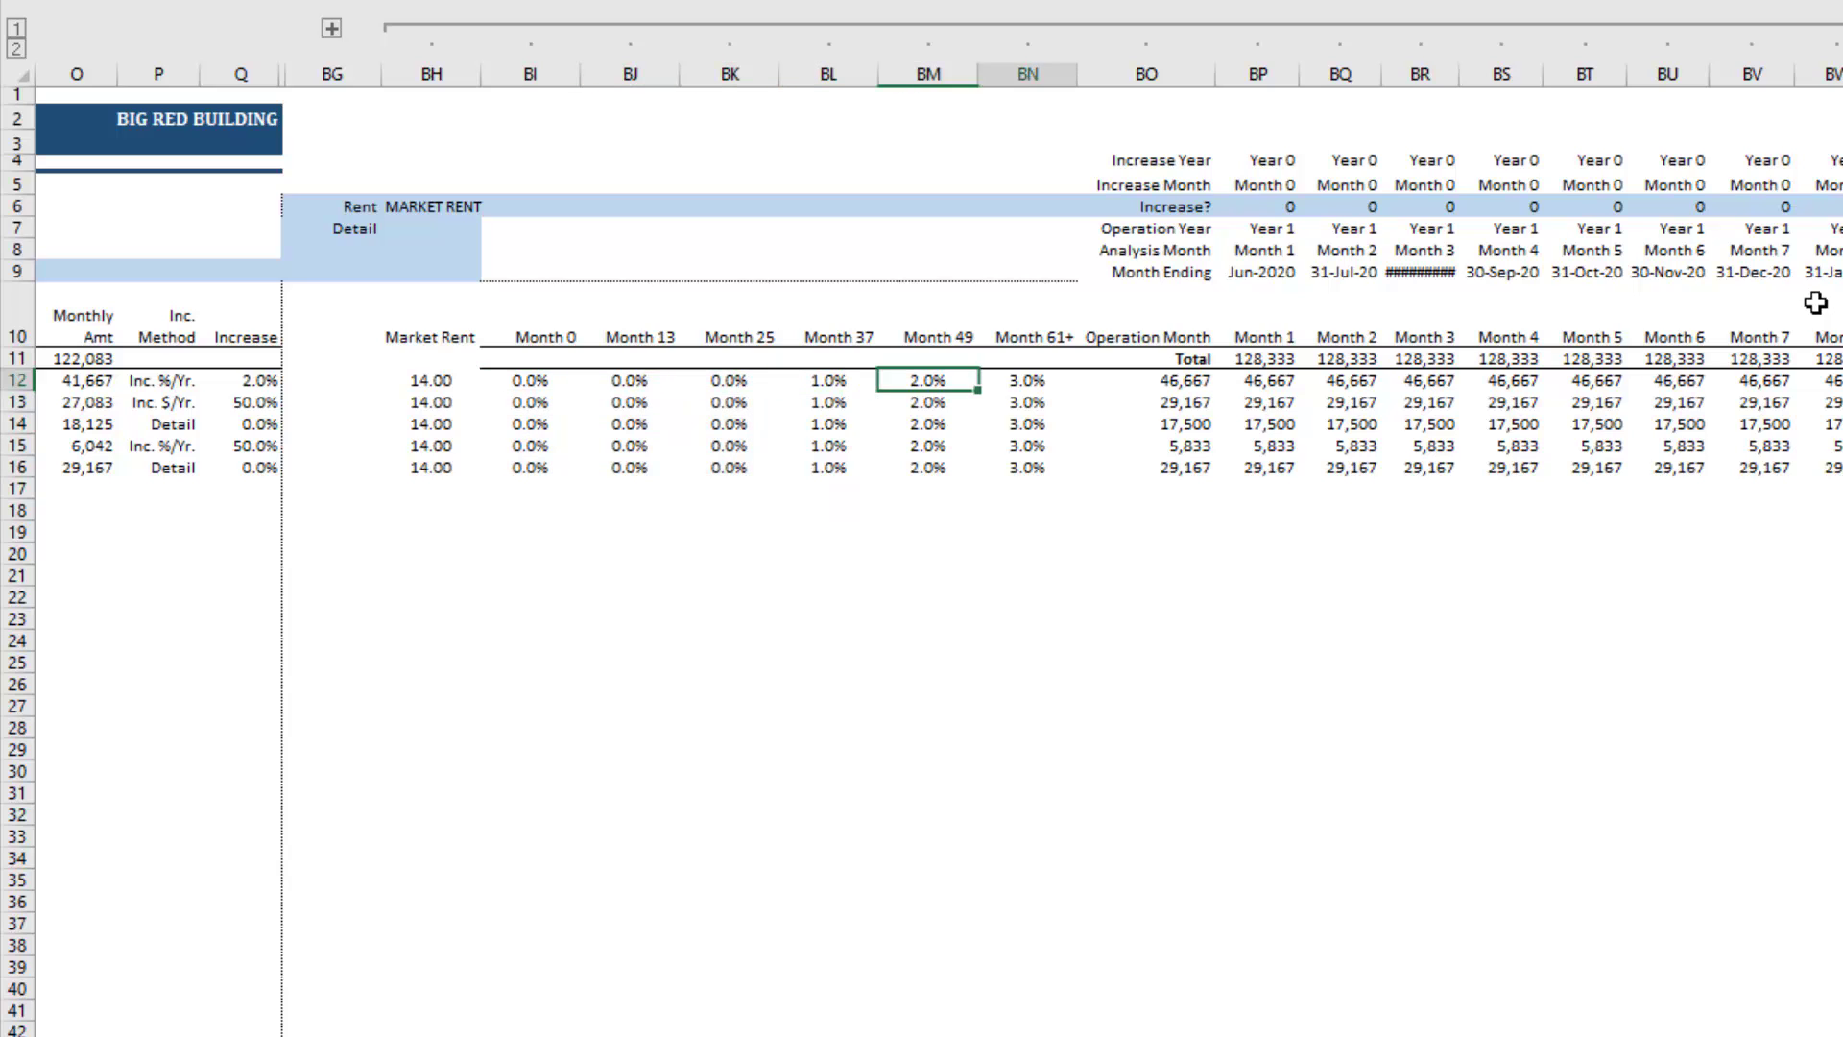
key(Right)
key(Right)
key(Right)
key(Right)
key(Right)
key(Right)
key(Right)
key(Right)
key(Right)
key(Right)
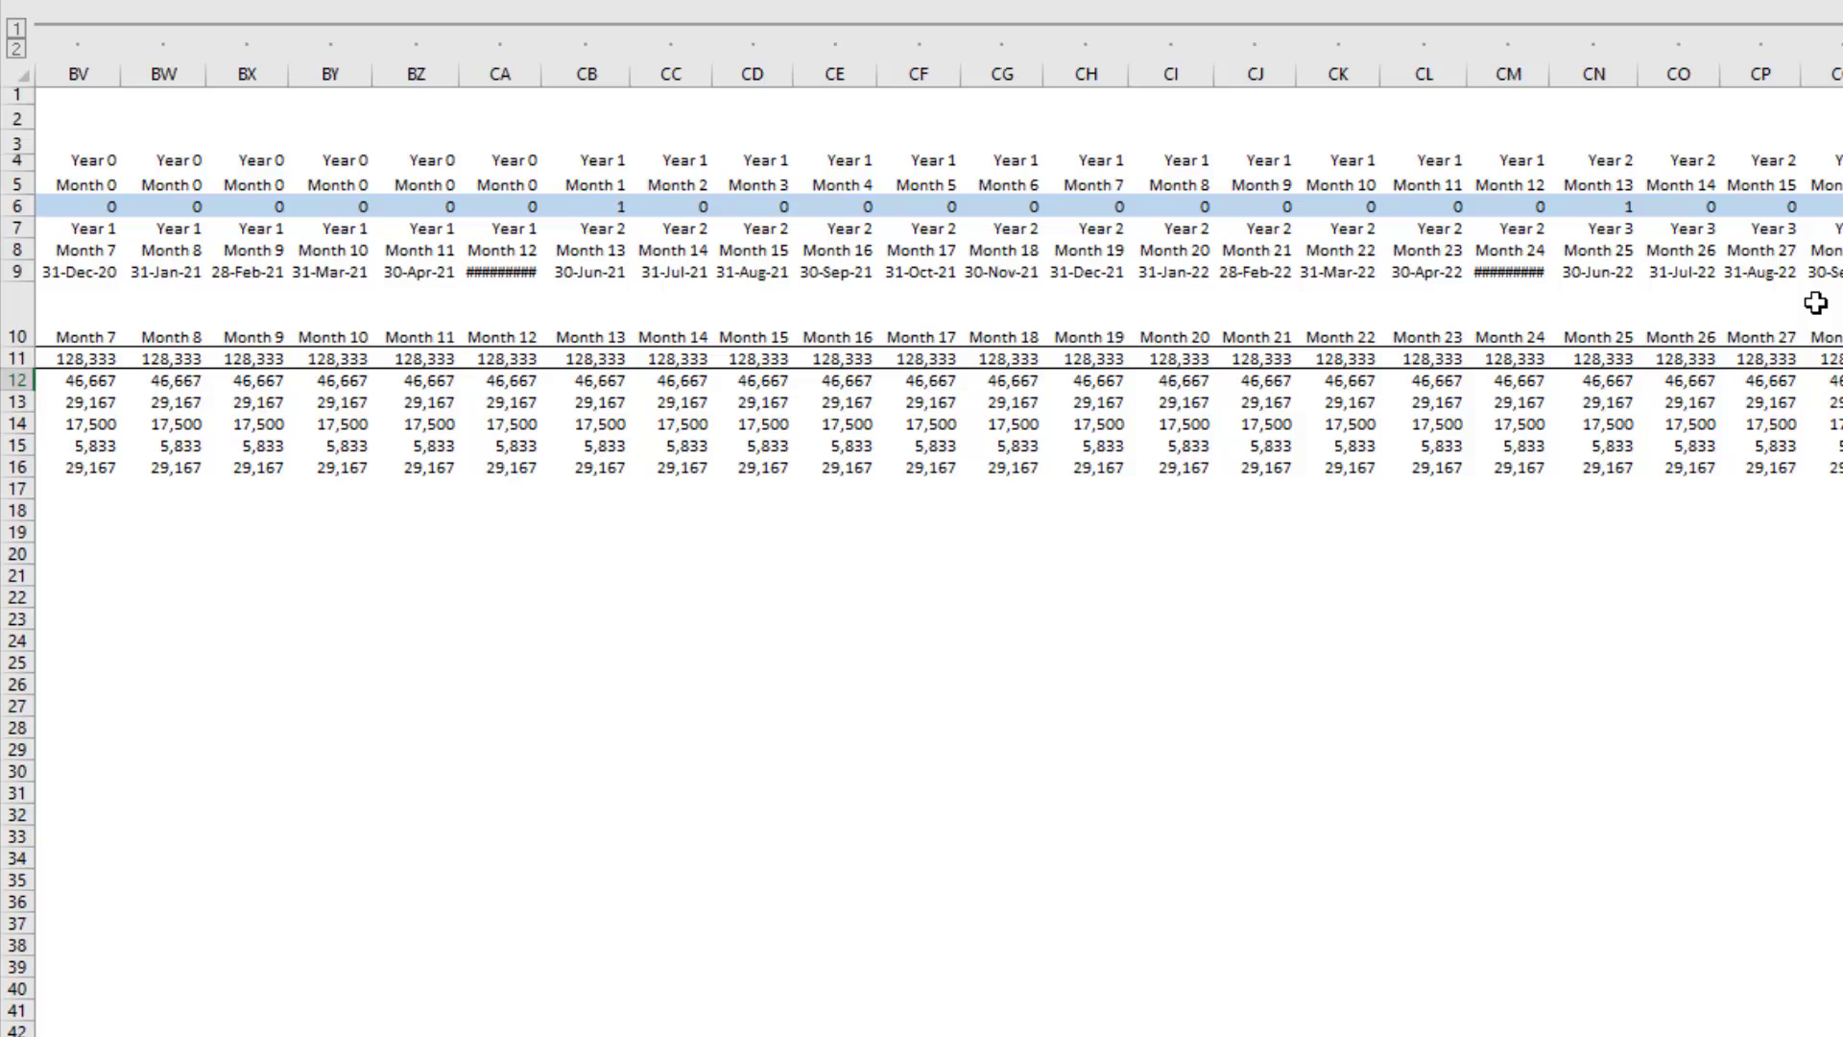
key(Right)
key(Right)
key(Right)
key(Right)
key(Right)
key(Right)
key(Right)
key(Right)
key(Right)
key(Right)
key(Right)
key(Right)
key(Right)
key(Right)
key(Right)
key(Right)
key(Right)
key(Right)
key(Right)
key(Right)
key(Home)
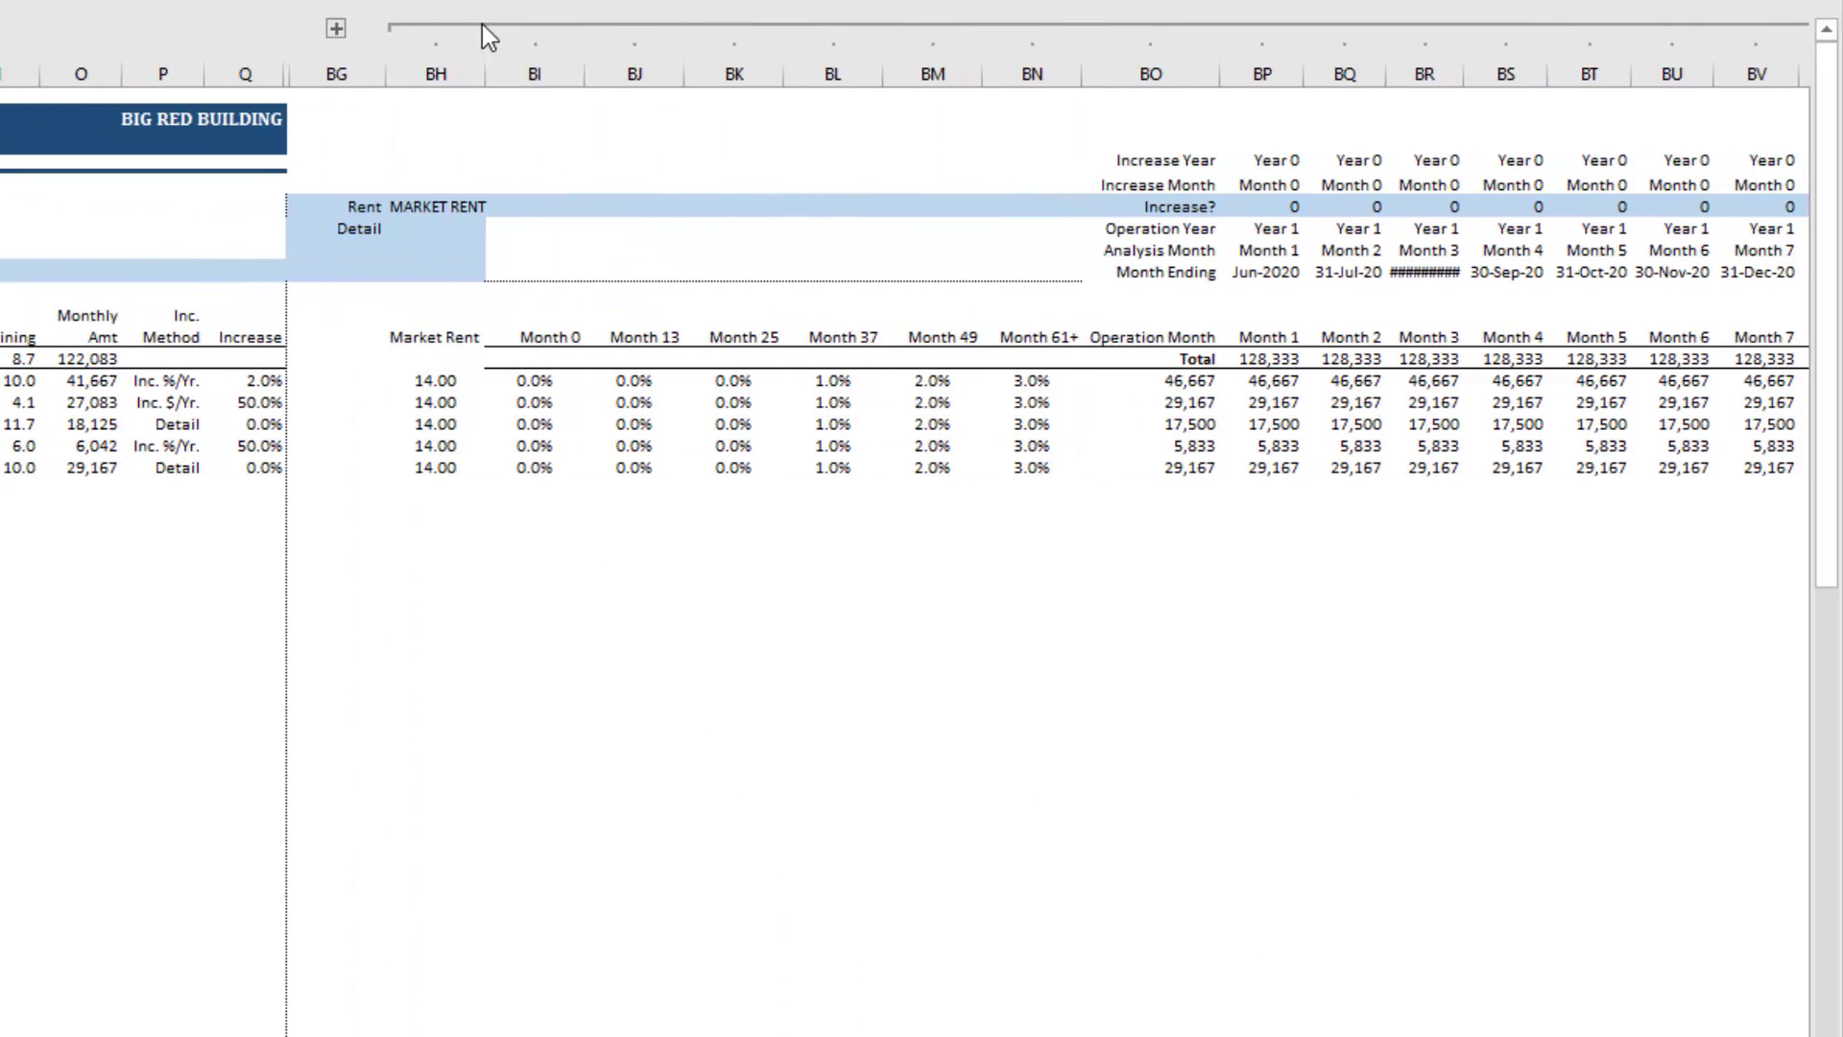
click(485, 25)
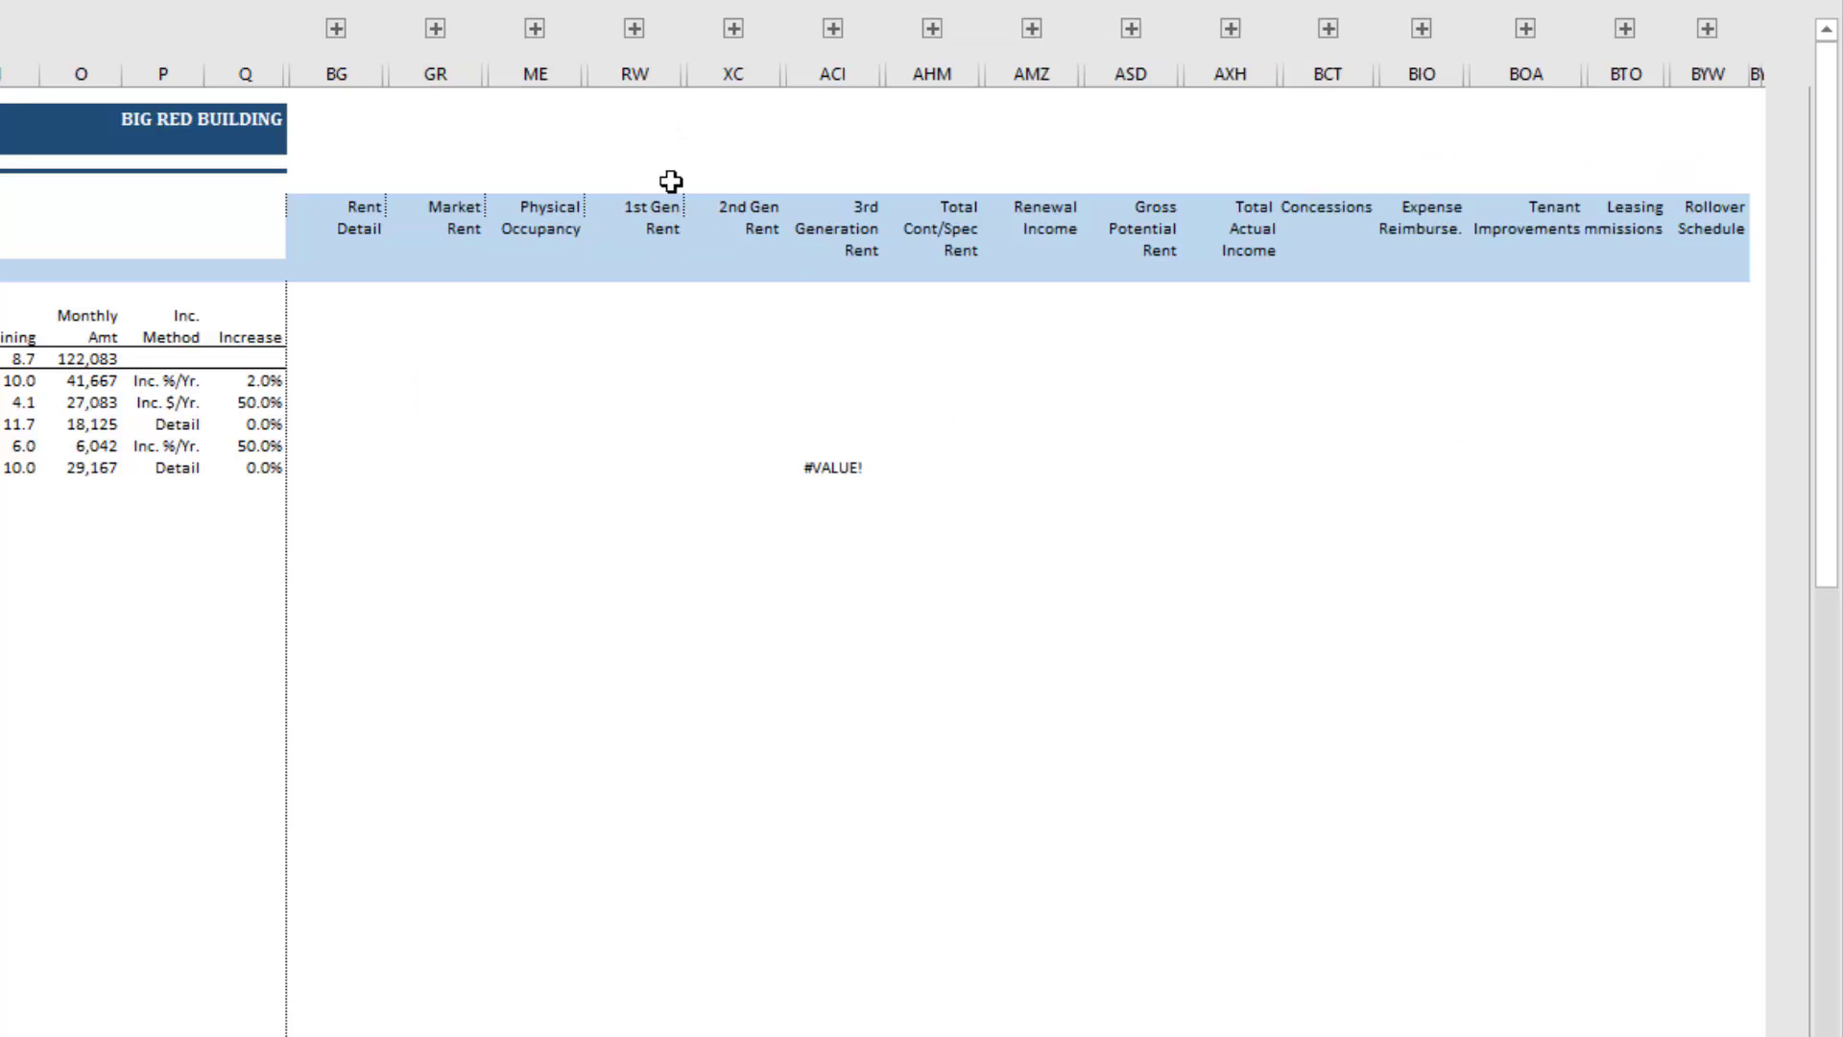
- Expand the 1st Gen Rent column group, examine the monthly contract rents into Year 3, and return to the start of the sheet
click(635, 29)
click(471, 384)
key(ctrl+Left)
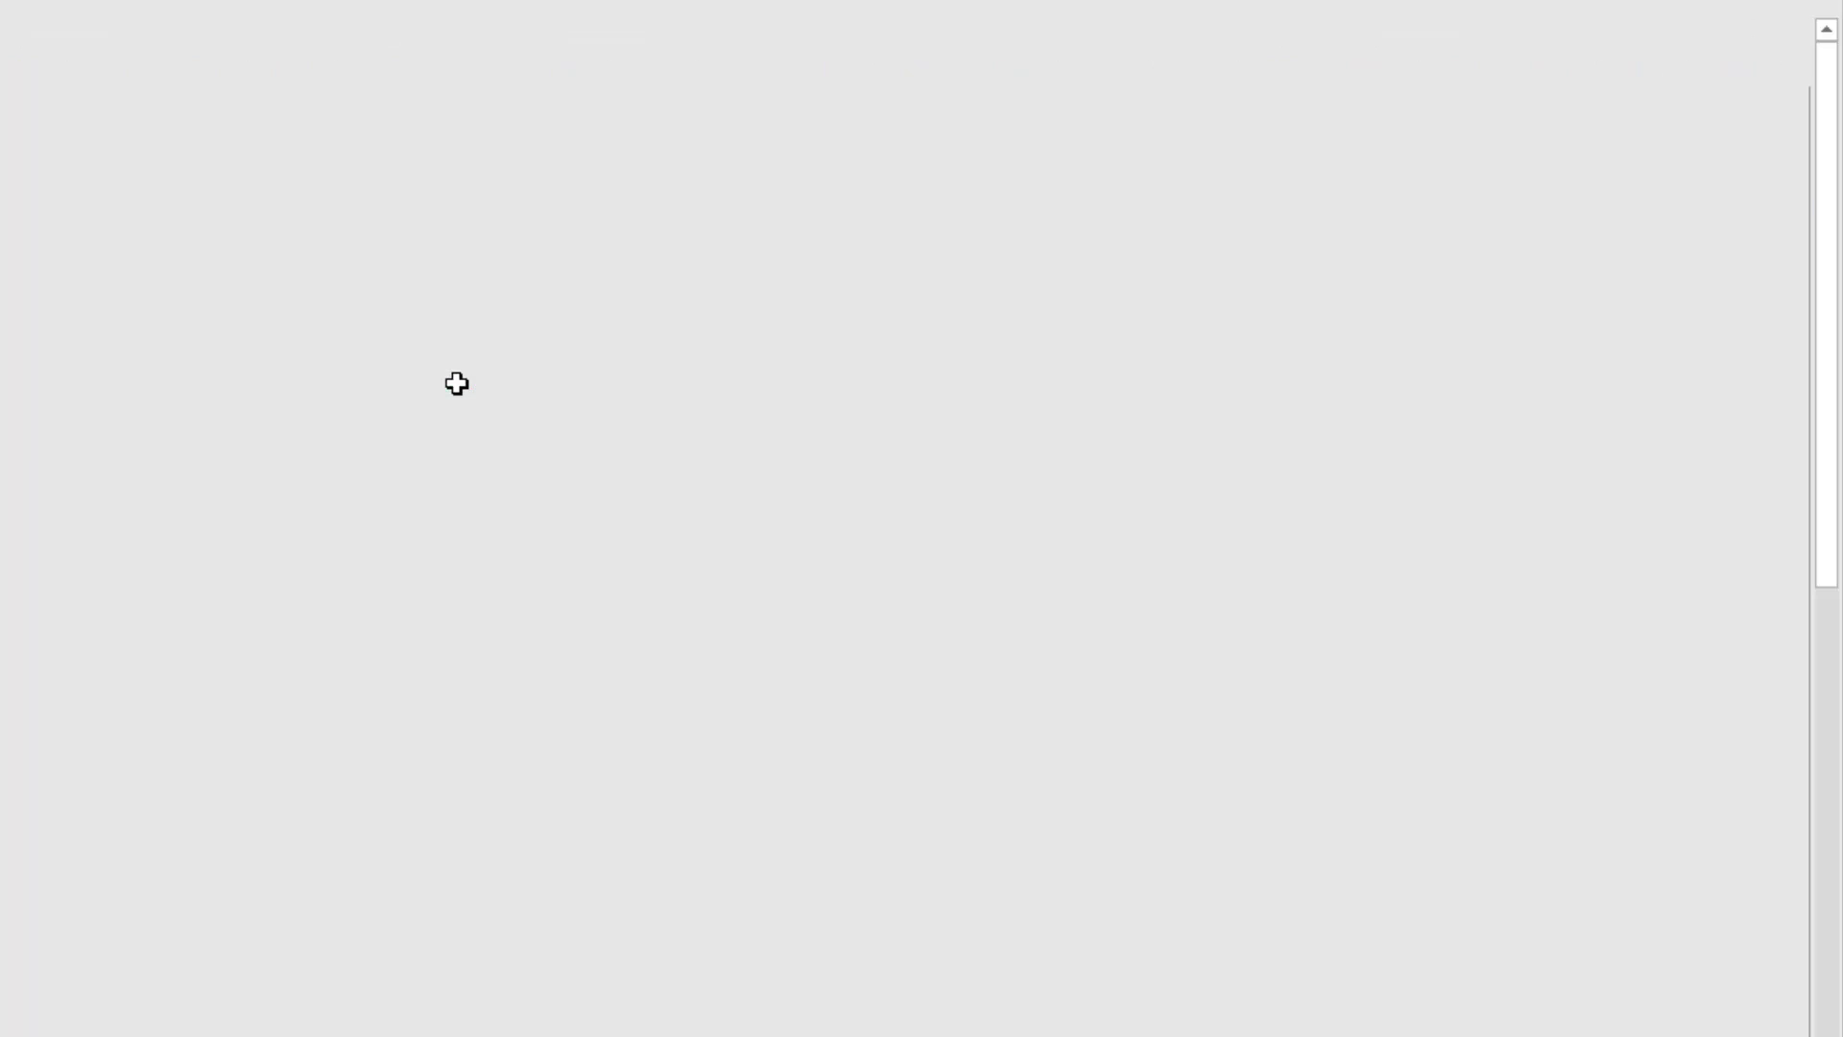
scroll(456, 383, left, 1)
key(Right)
key(Right)
key(Right)
key(Right)
key(Right)
key(Right)
key(Right)
key(Right)
key(Right)
key(Right)
key(Right)
key(Right)
key(Right)
key(Right)
key(Right)
key(Right)
key(Right)
key(Right)
key(Right)
key(Right)
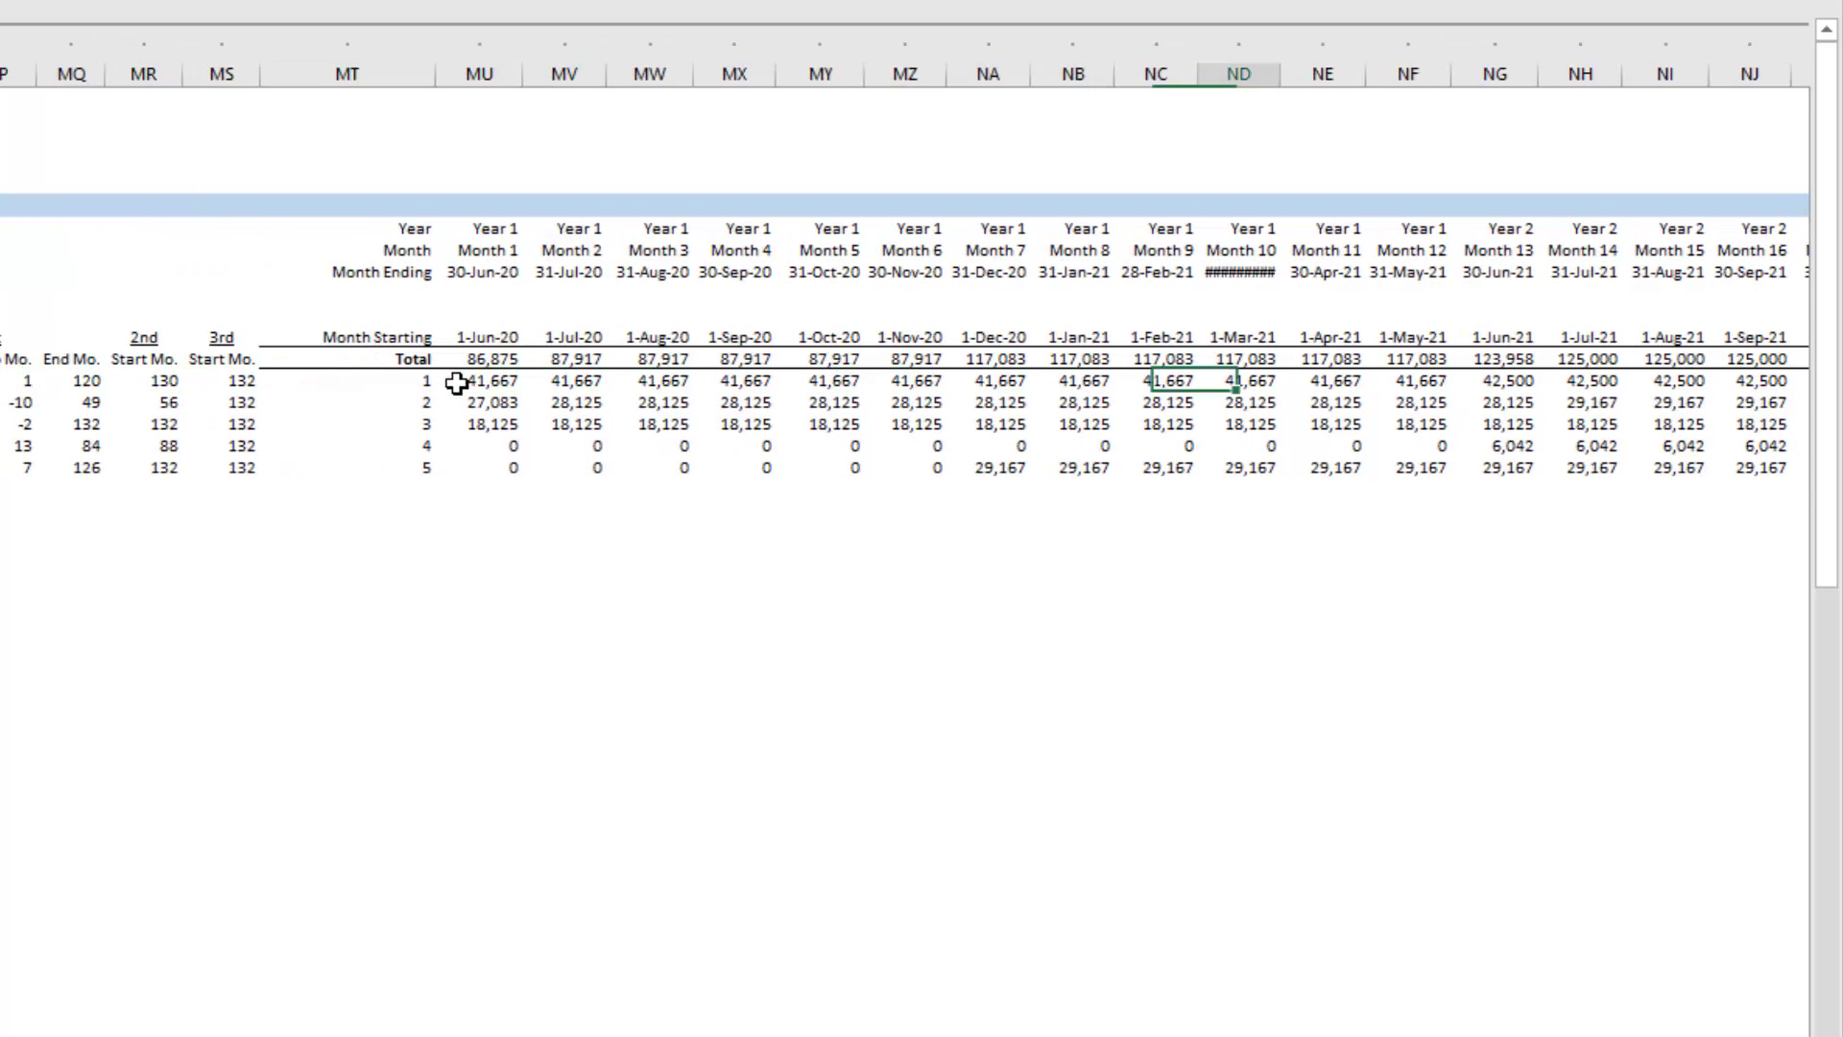
key(Right)
key(Right)
key(Right)
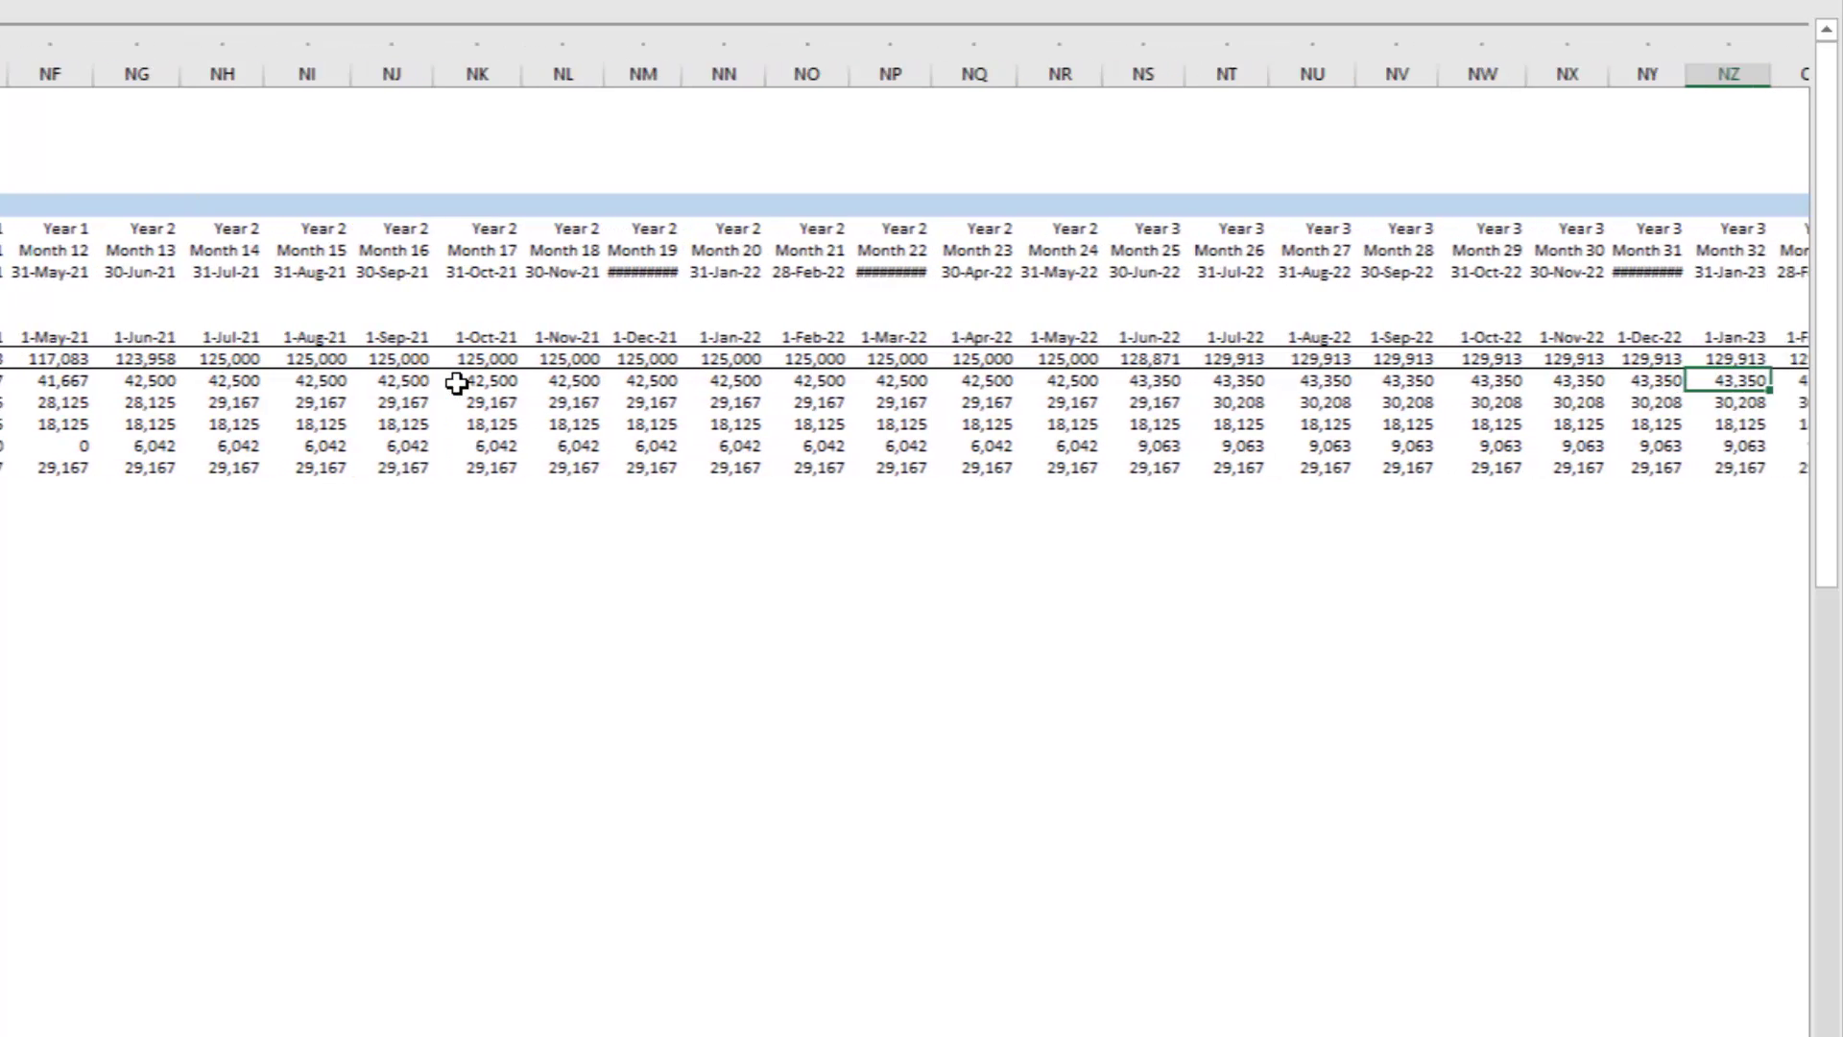
key(ctrl+Home)
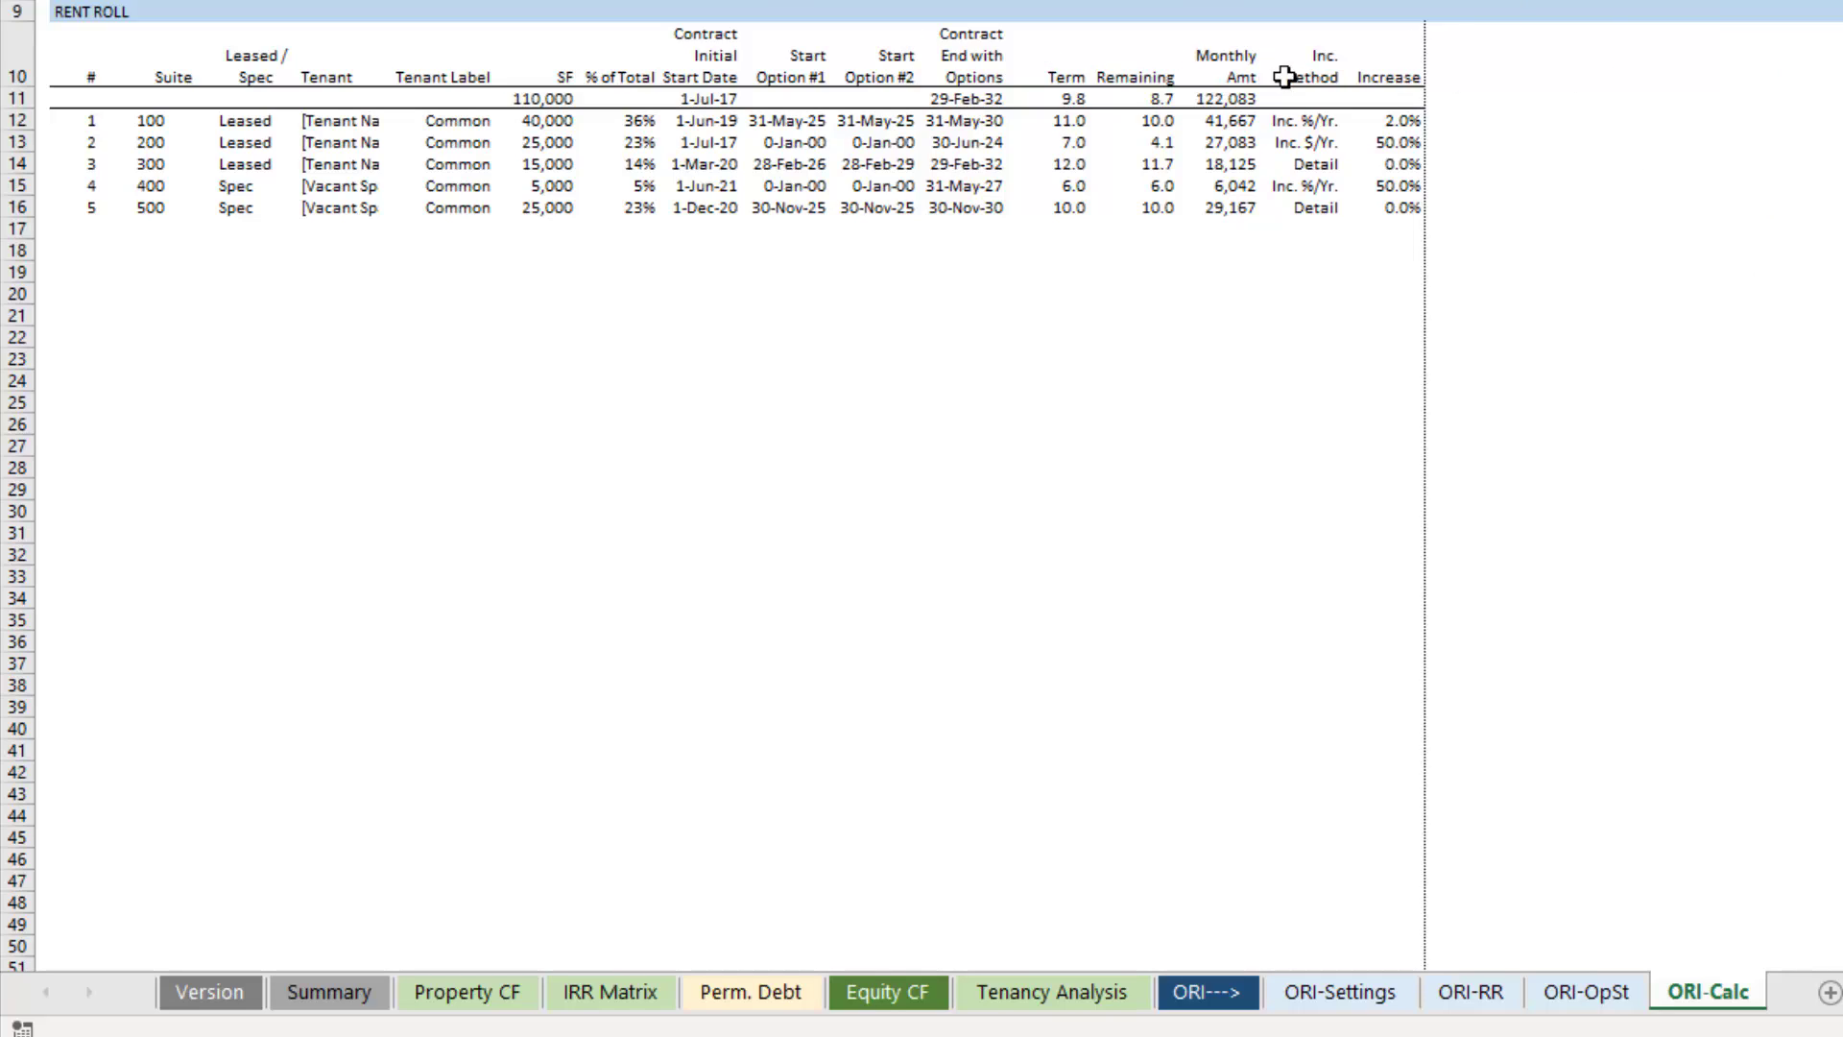
click(42, 206)
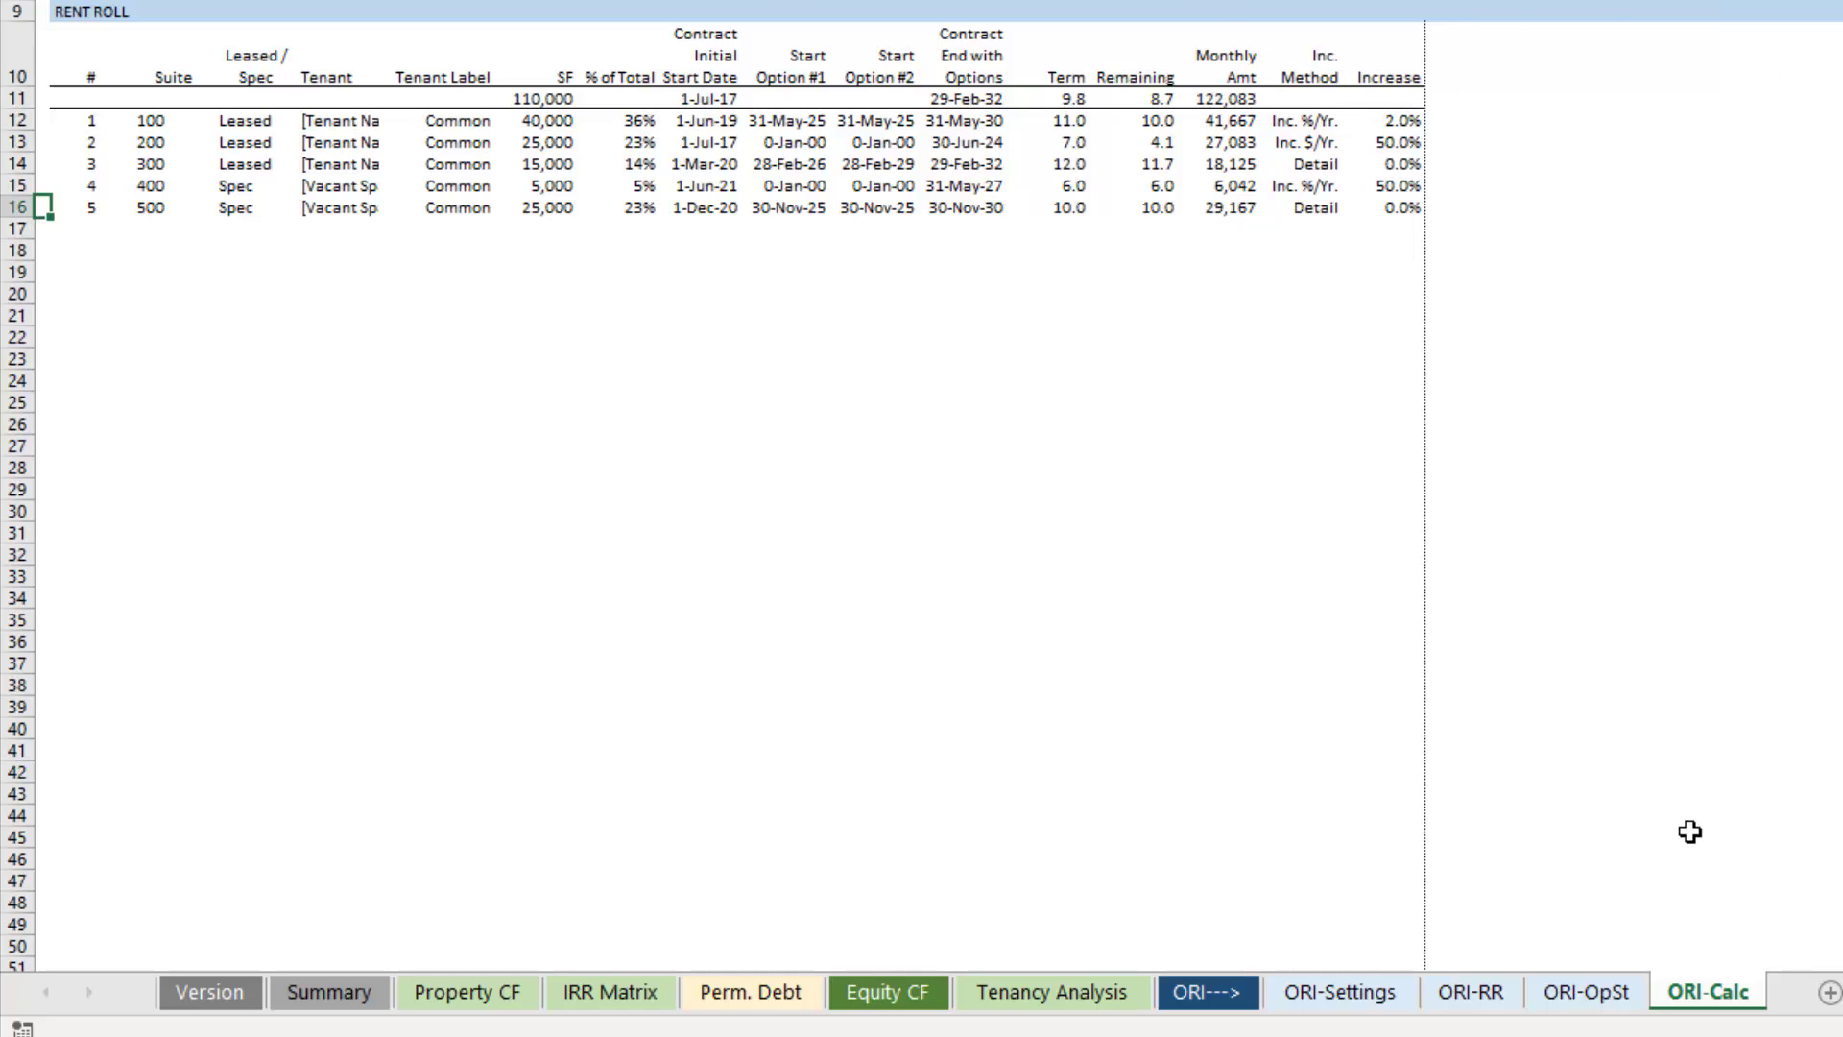
- Open the ORI-OpSt sheet and go to Gross Potential Rent in the Monthly Operating Statement
click(1585, 998)
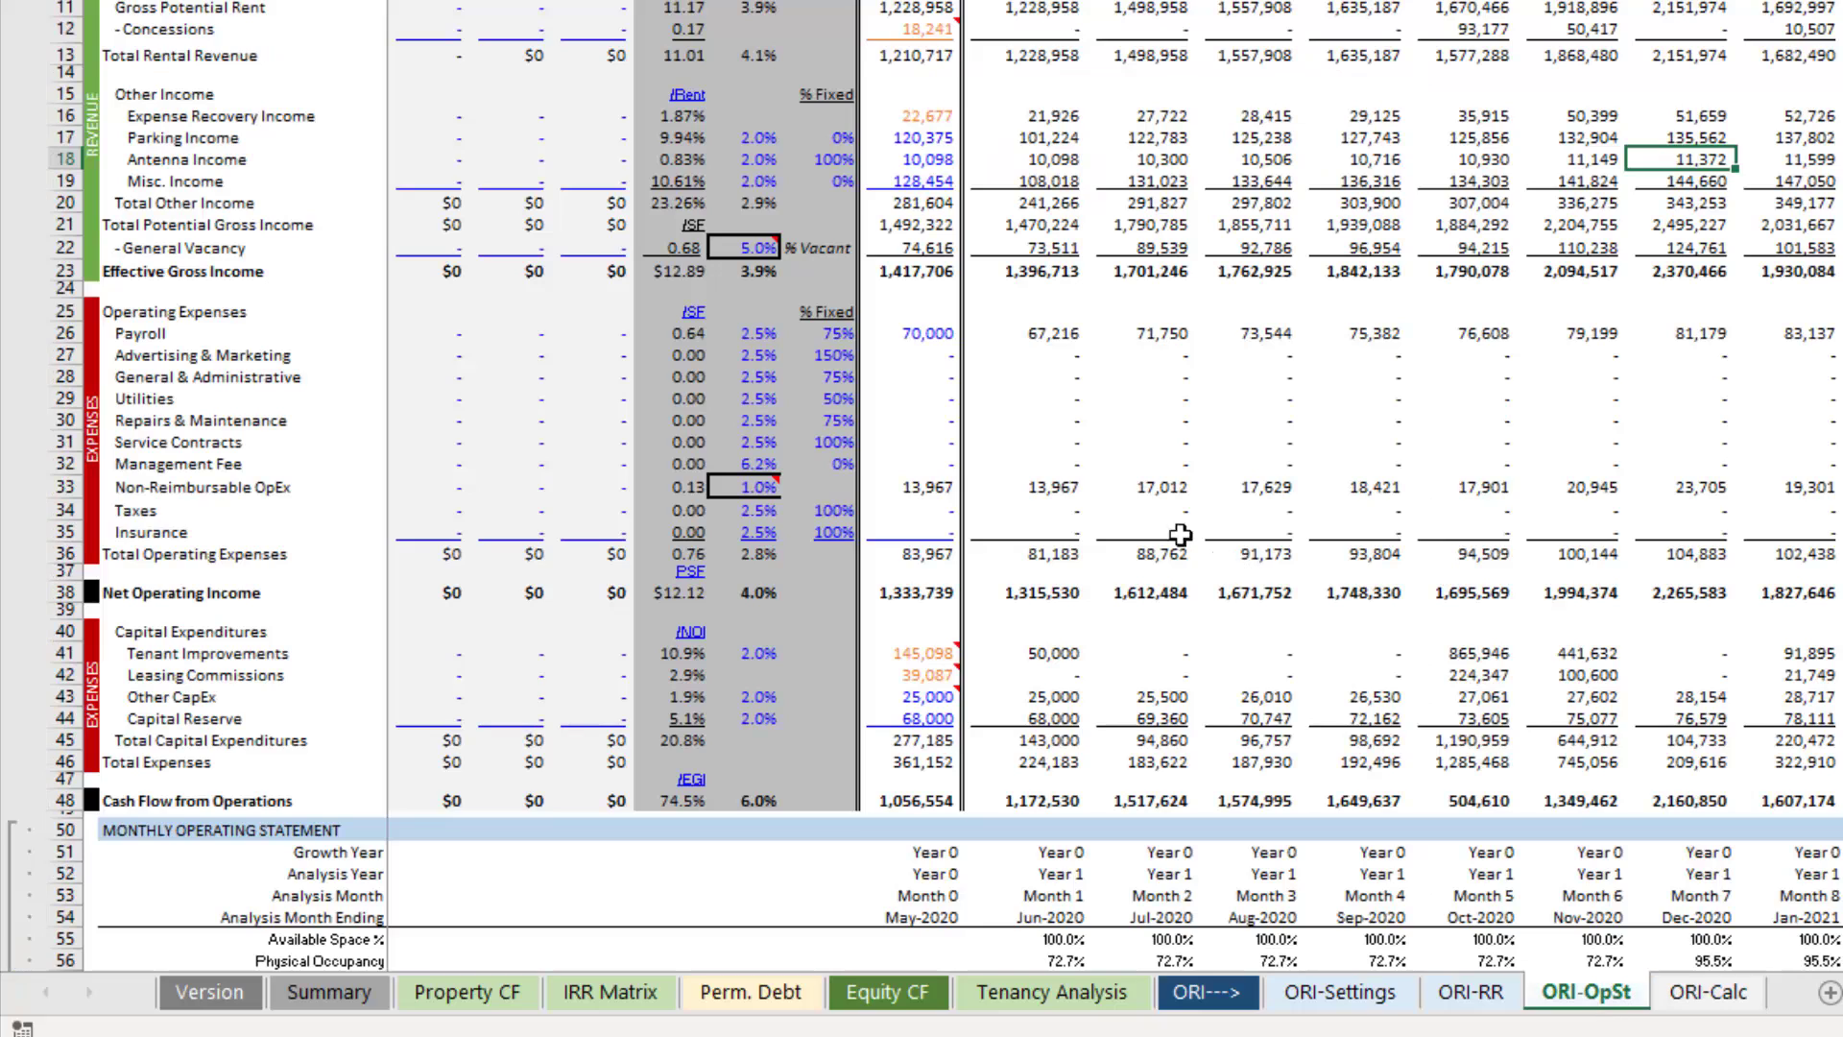
scroll(1133, 384, down, 15)
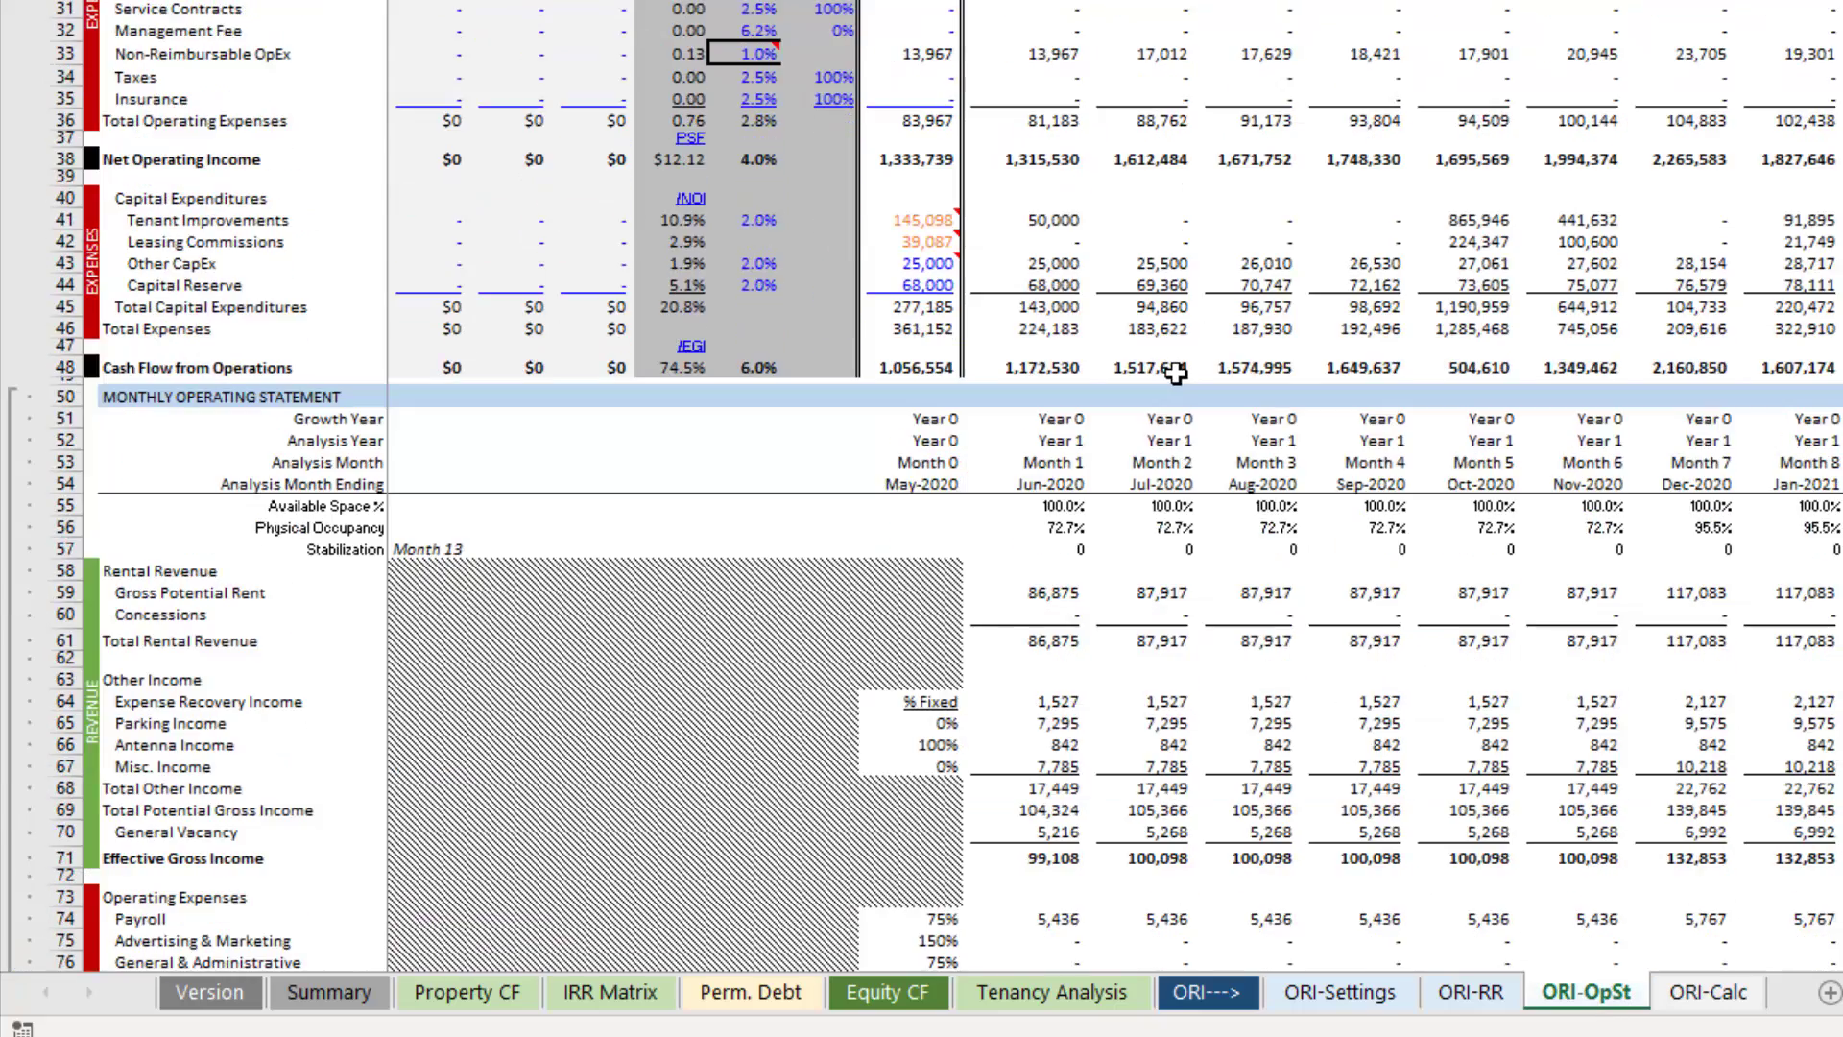
scroll(1062, 371, up, 3)
click(235, 362)
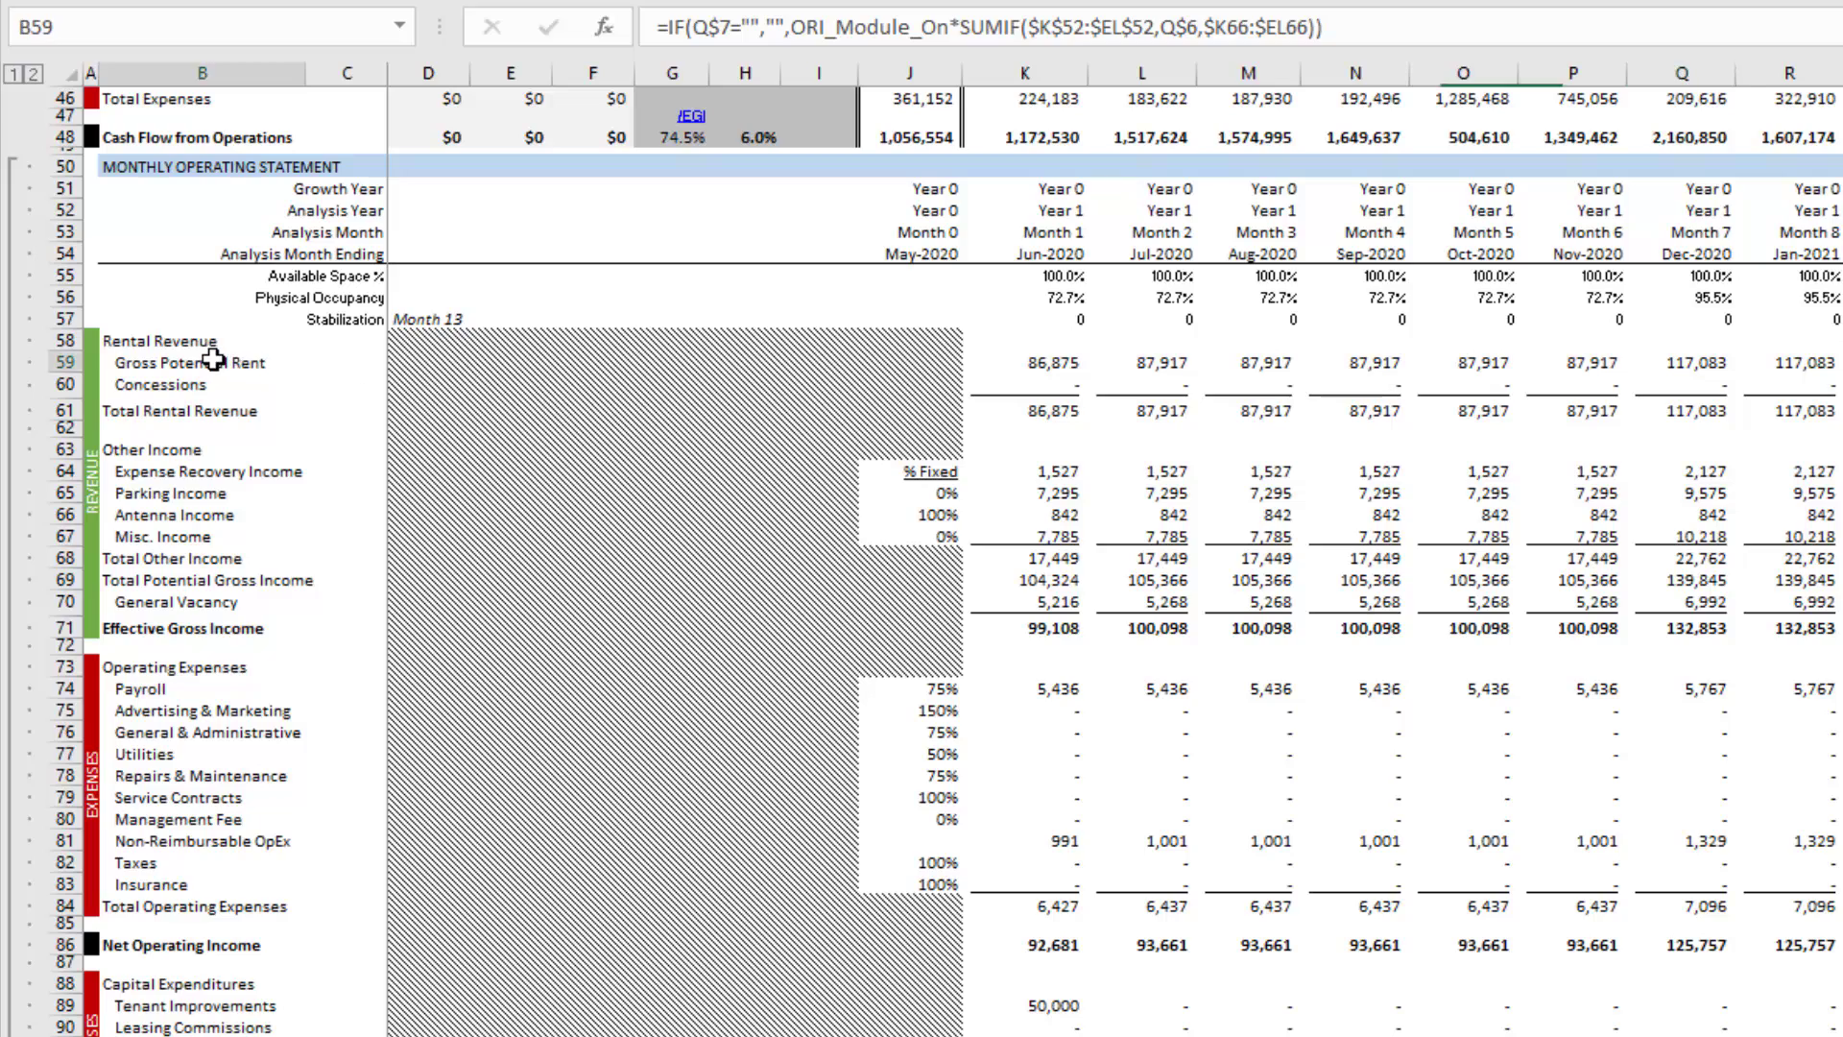
- Examine the Month 1 formulas for Gross Potential Rent and Expense Recovery Income that draw on ORI-Calc
drag(1035, 362, 1161, 377)
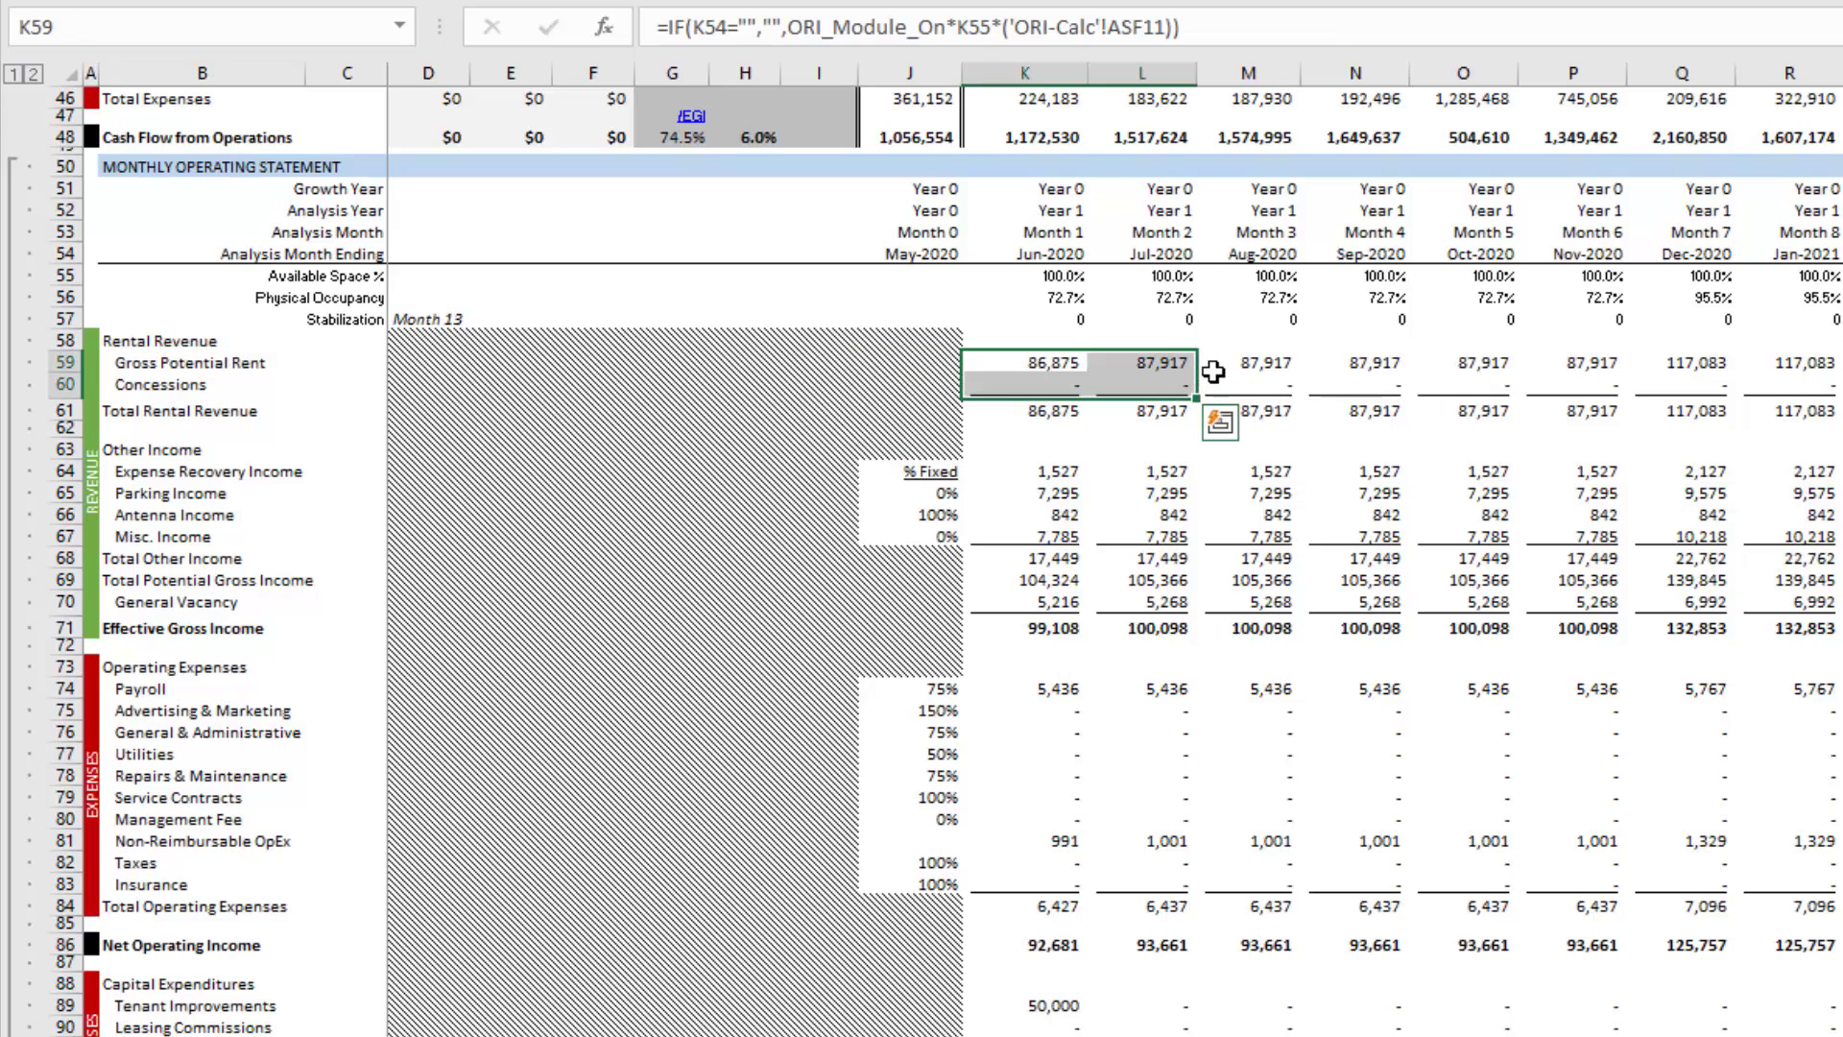
click(1213, 373)
key(Left)
key(Left)
key(Down)
key(Down)
key(Down)
key(Down)
key(Down)
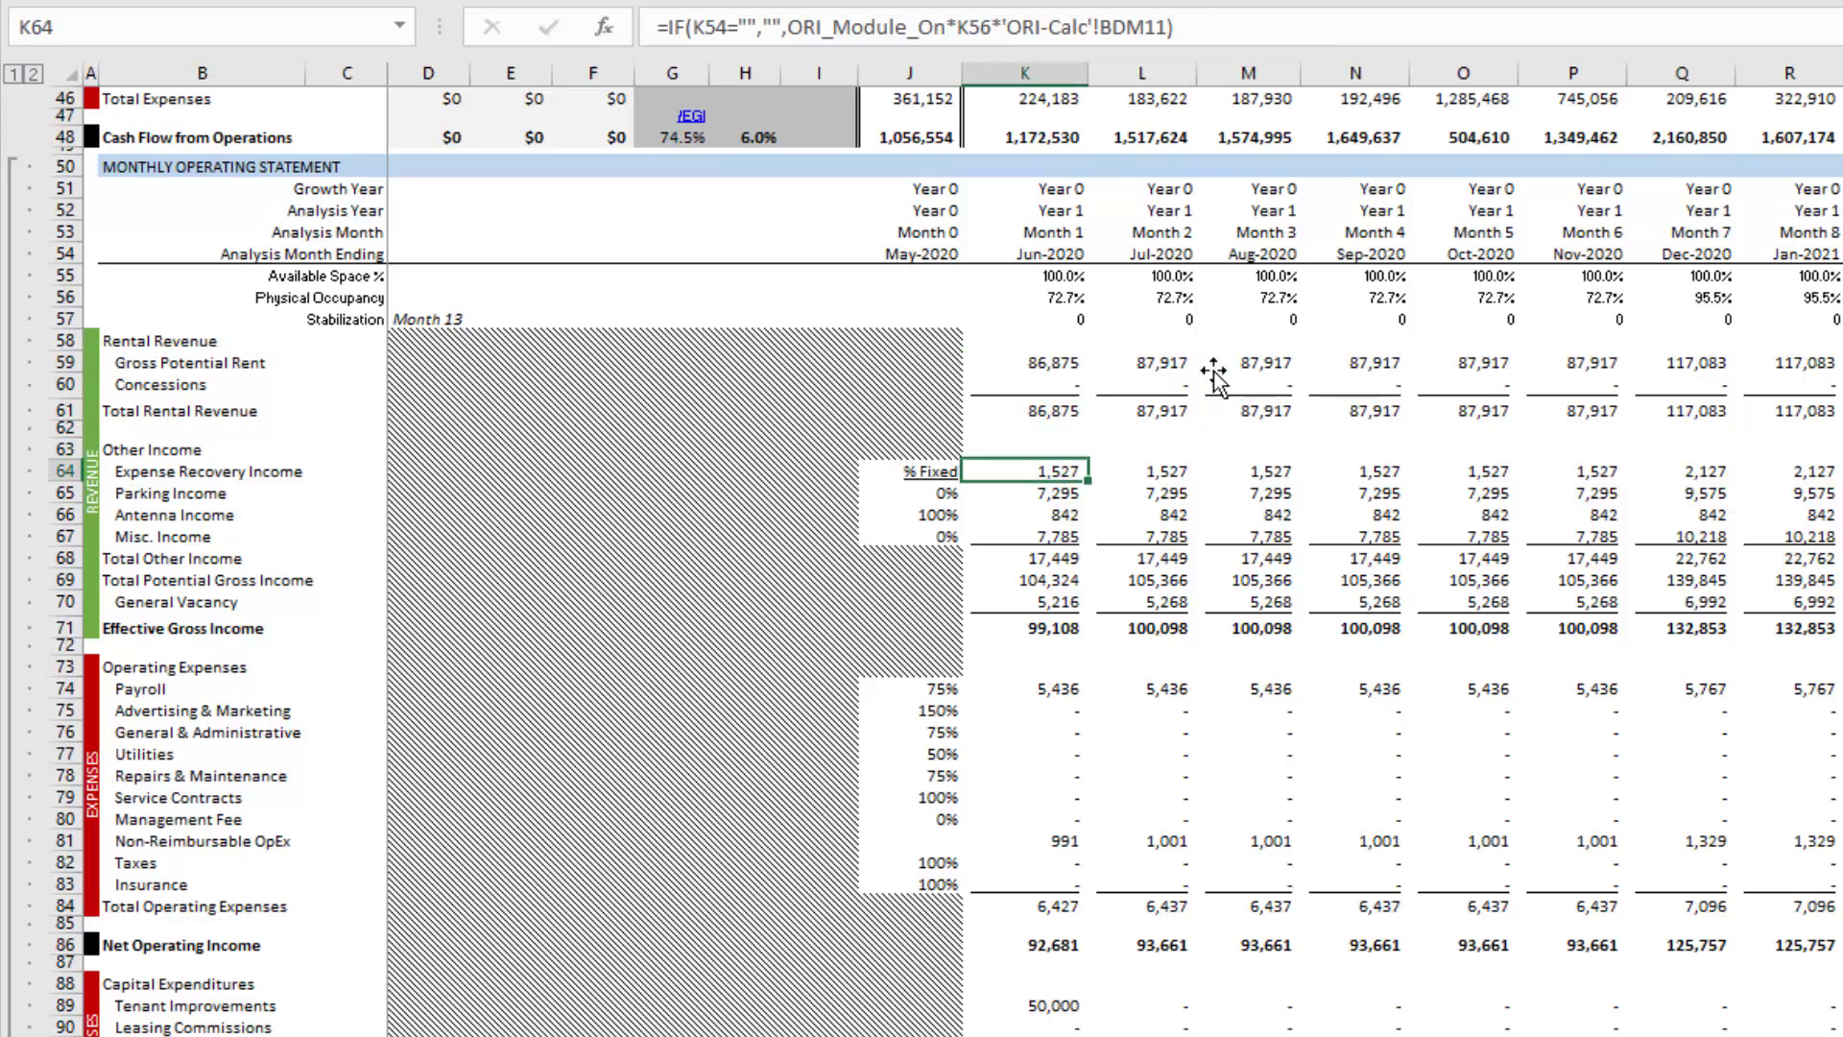
- Examine the Expense Recovery Income formulas month by month across the Monthly Operating Statement
key(Right)
key(Right)
key(Right)
key(Right)
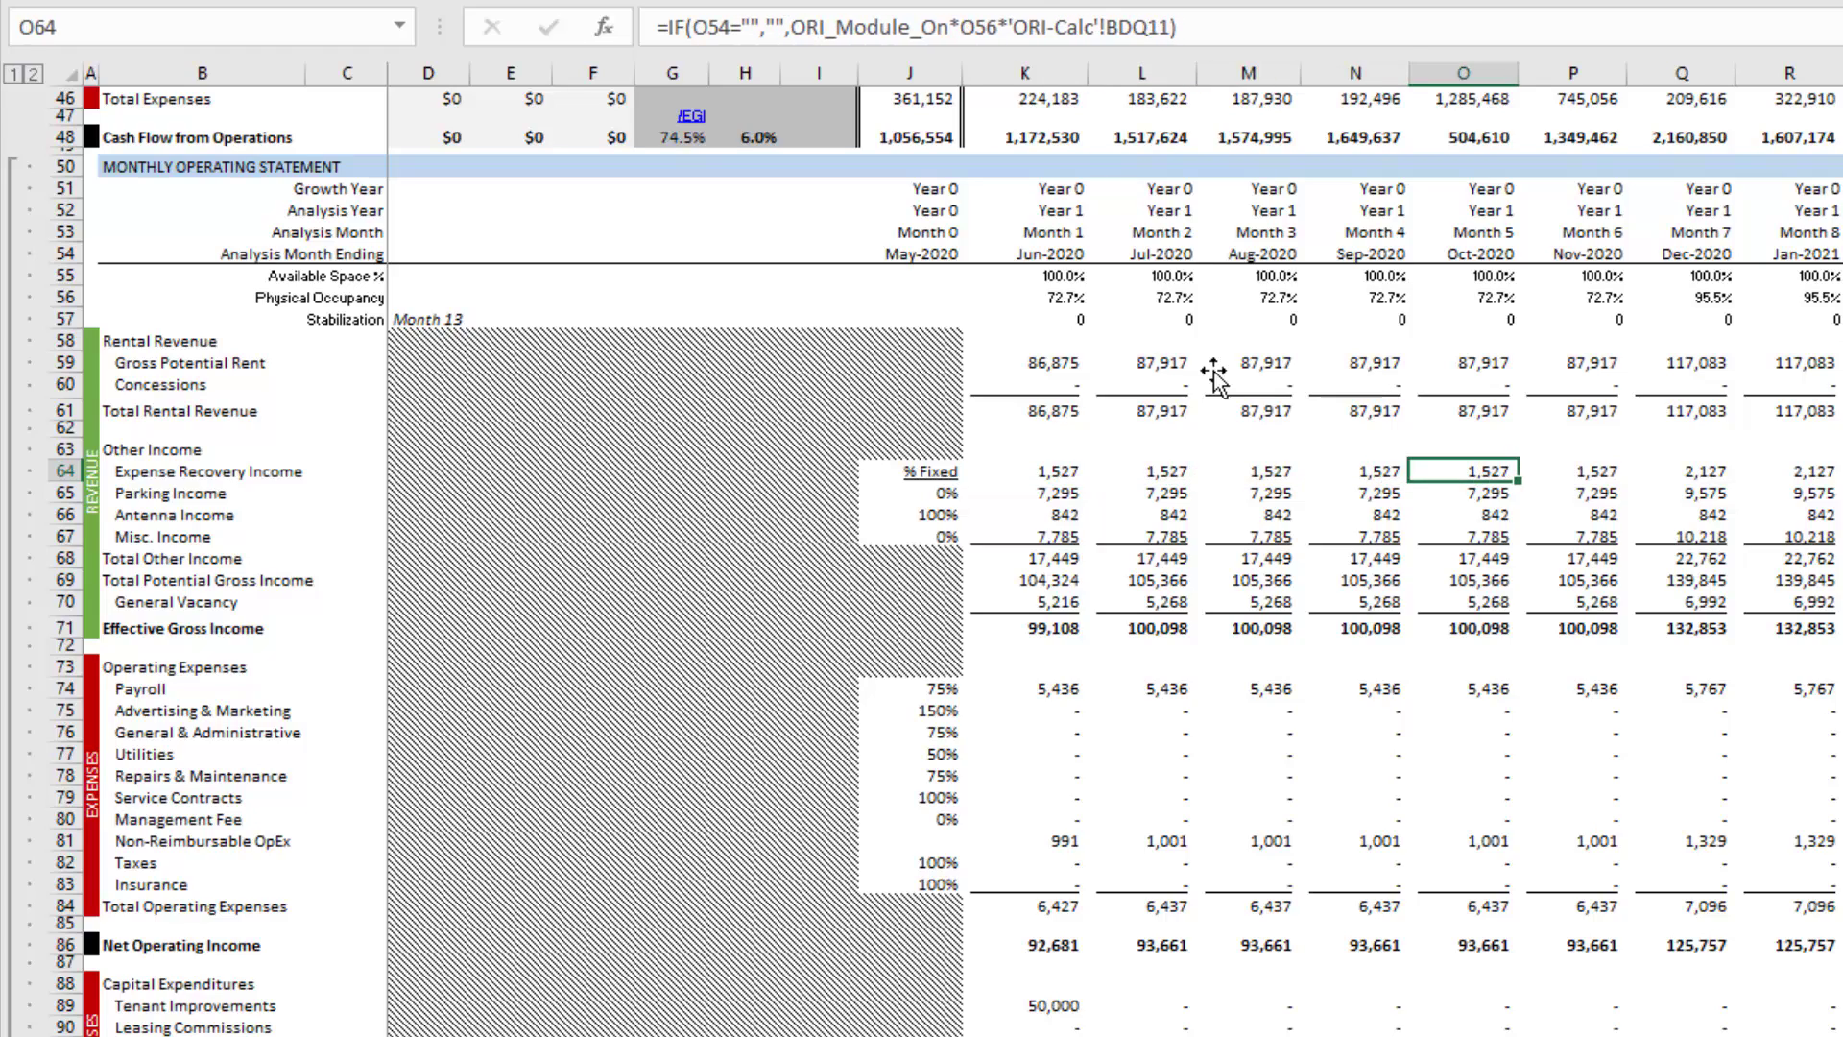
key(Right)
key(Right)
key(Right)
key(Right)
key(Right)
key(Right)
key(Right)
key(Right)
key(Right)
key(Right)
key(Right)
key(Right)
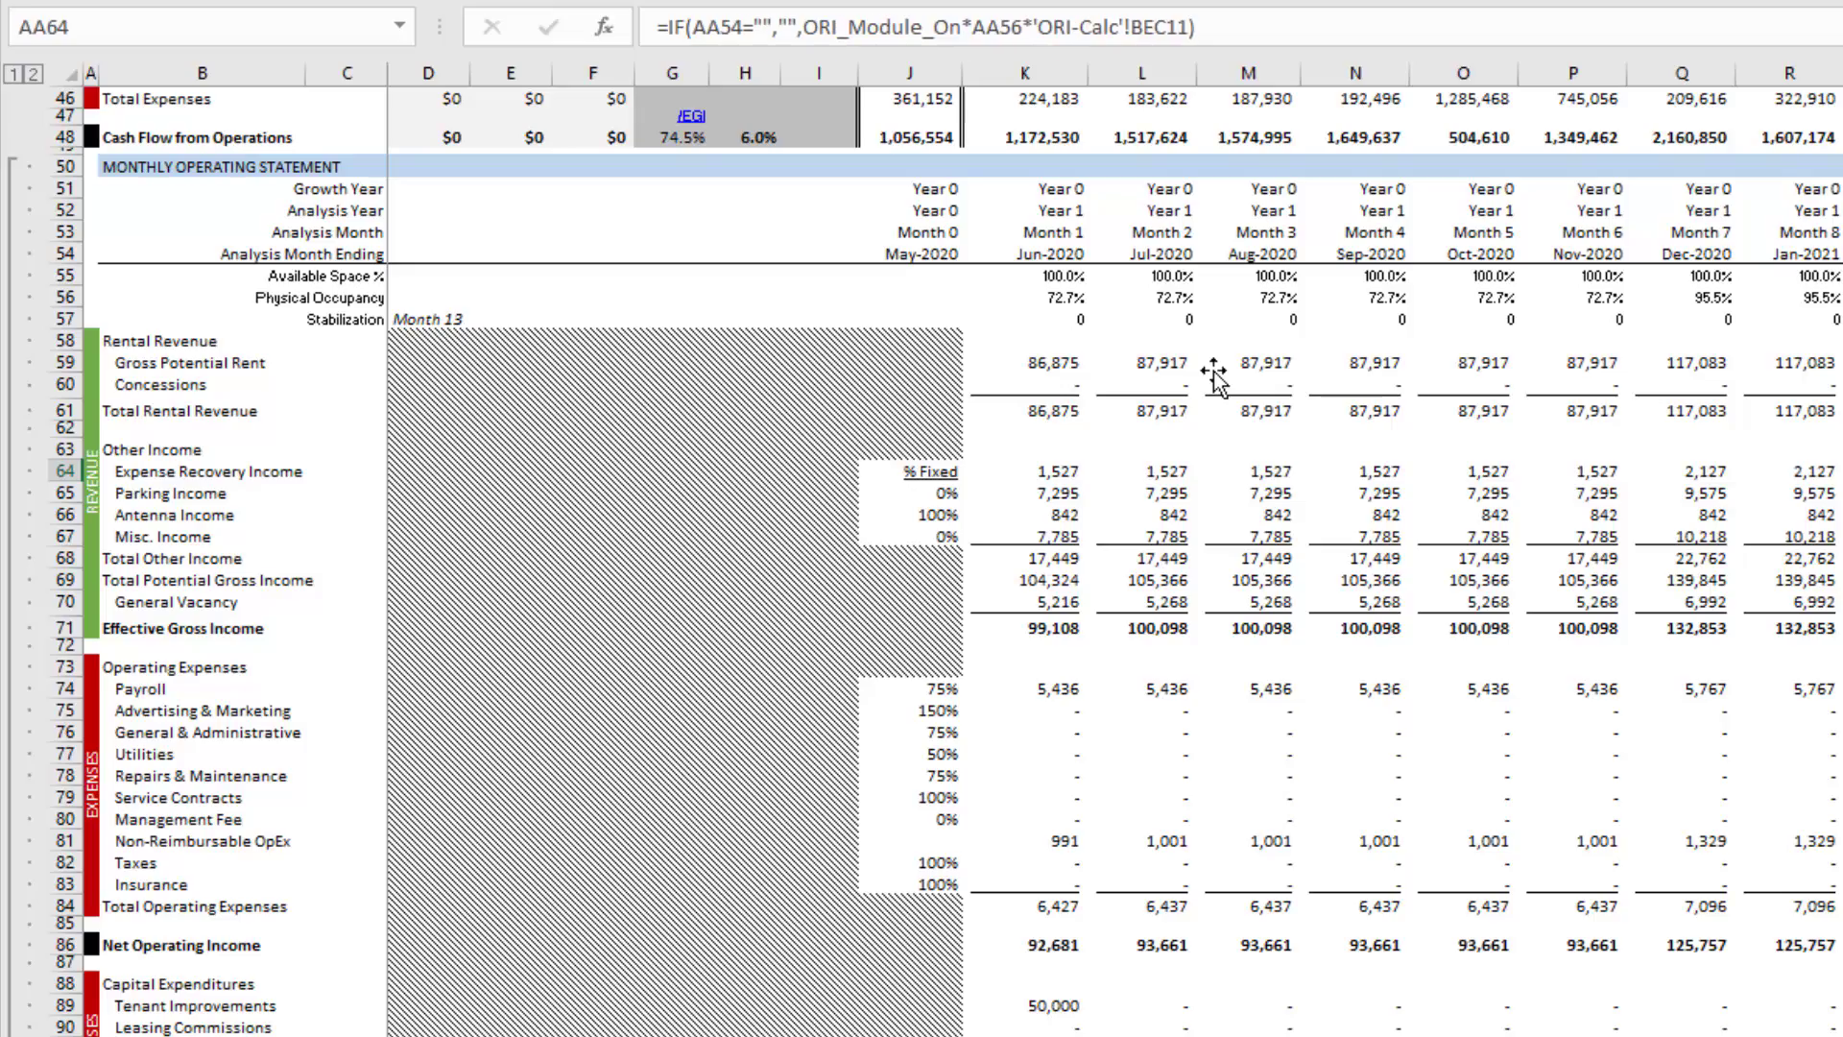
key(Right)
key(Right)
key(Right)
key(Right)
key(Right)
key(Right)
key(Right)
key(Right)
key(Right)
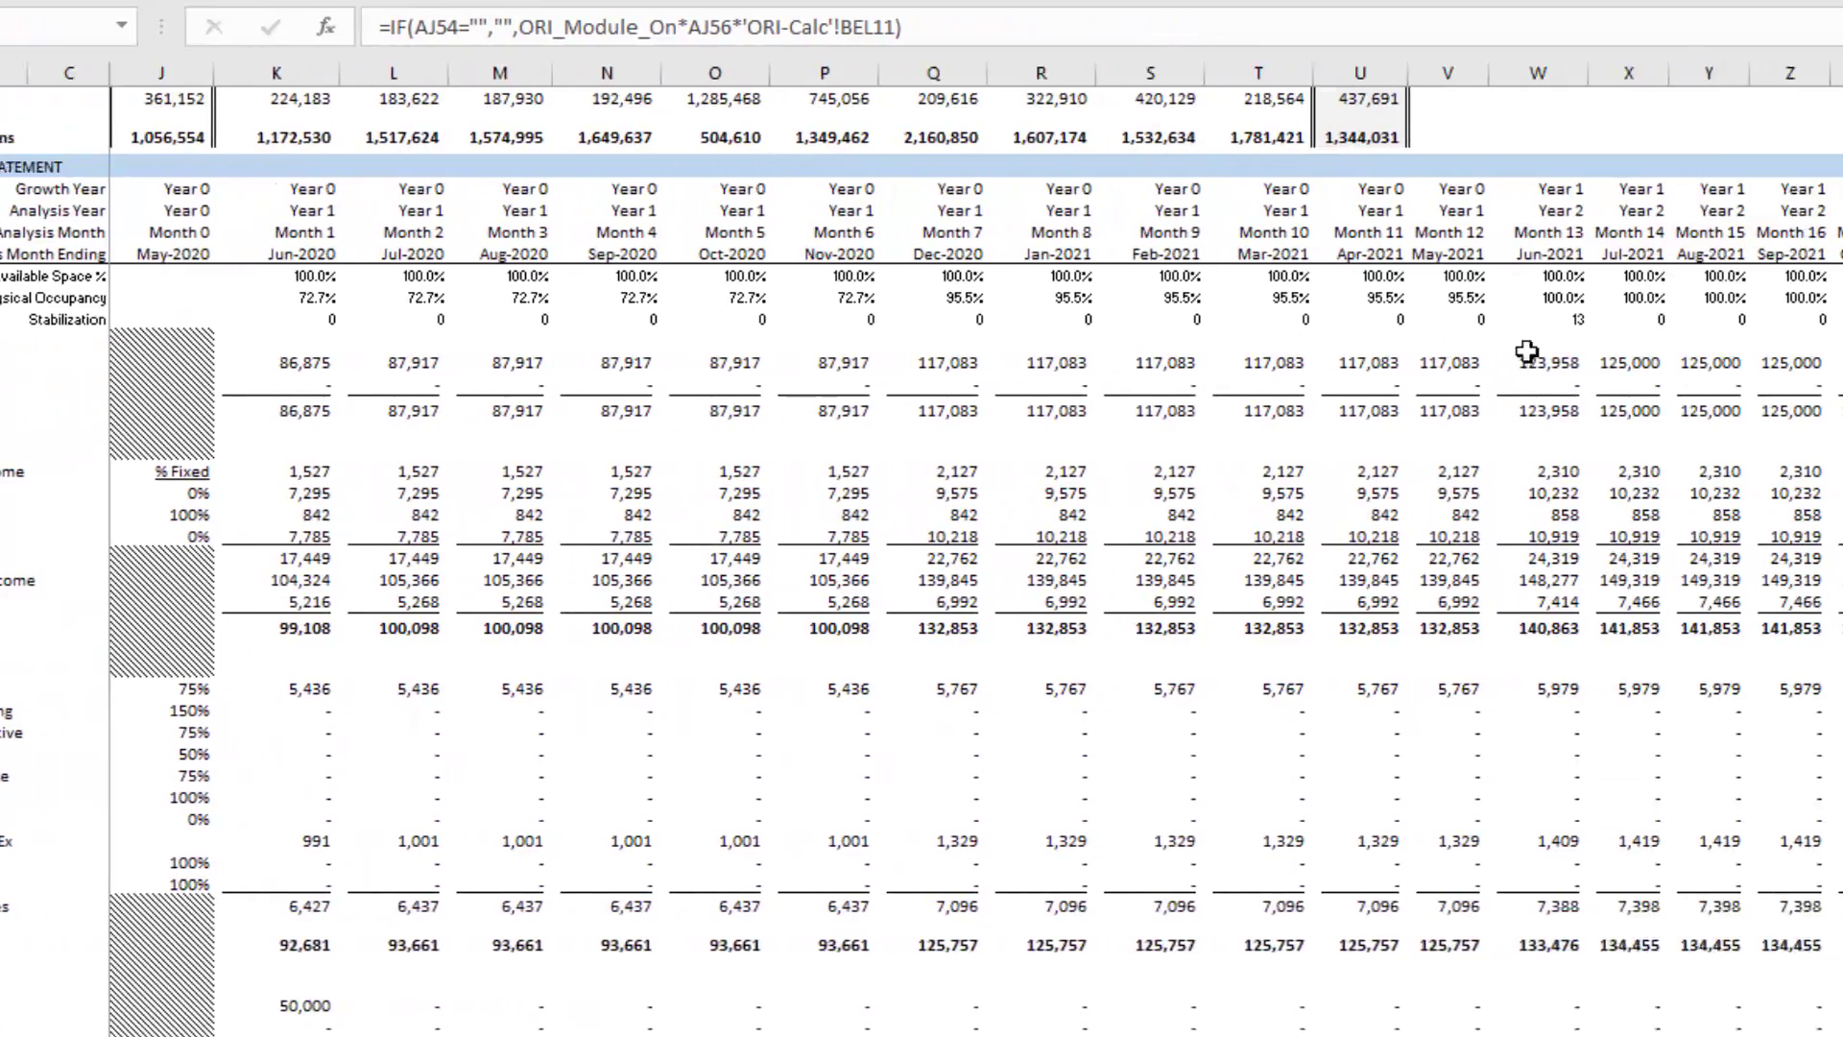
- Examine the monthly Gross Potential Rent formulas from Year 2 onward
click(1629, 360)
key(Right)
key(Right)
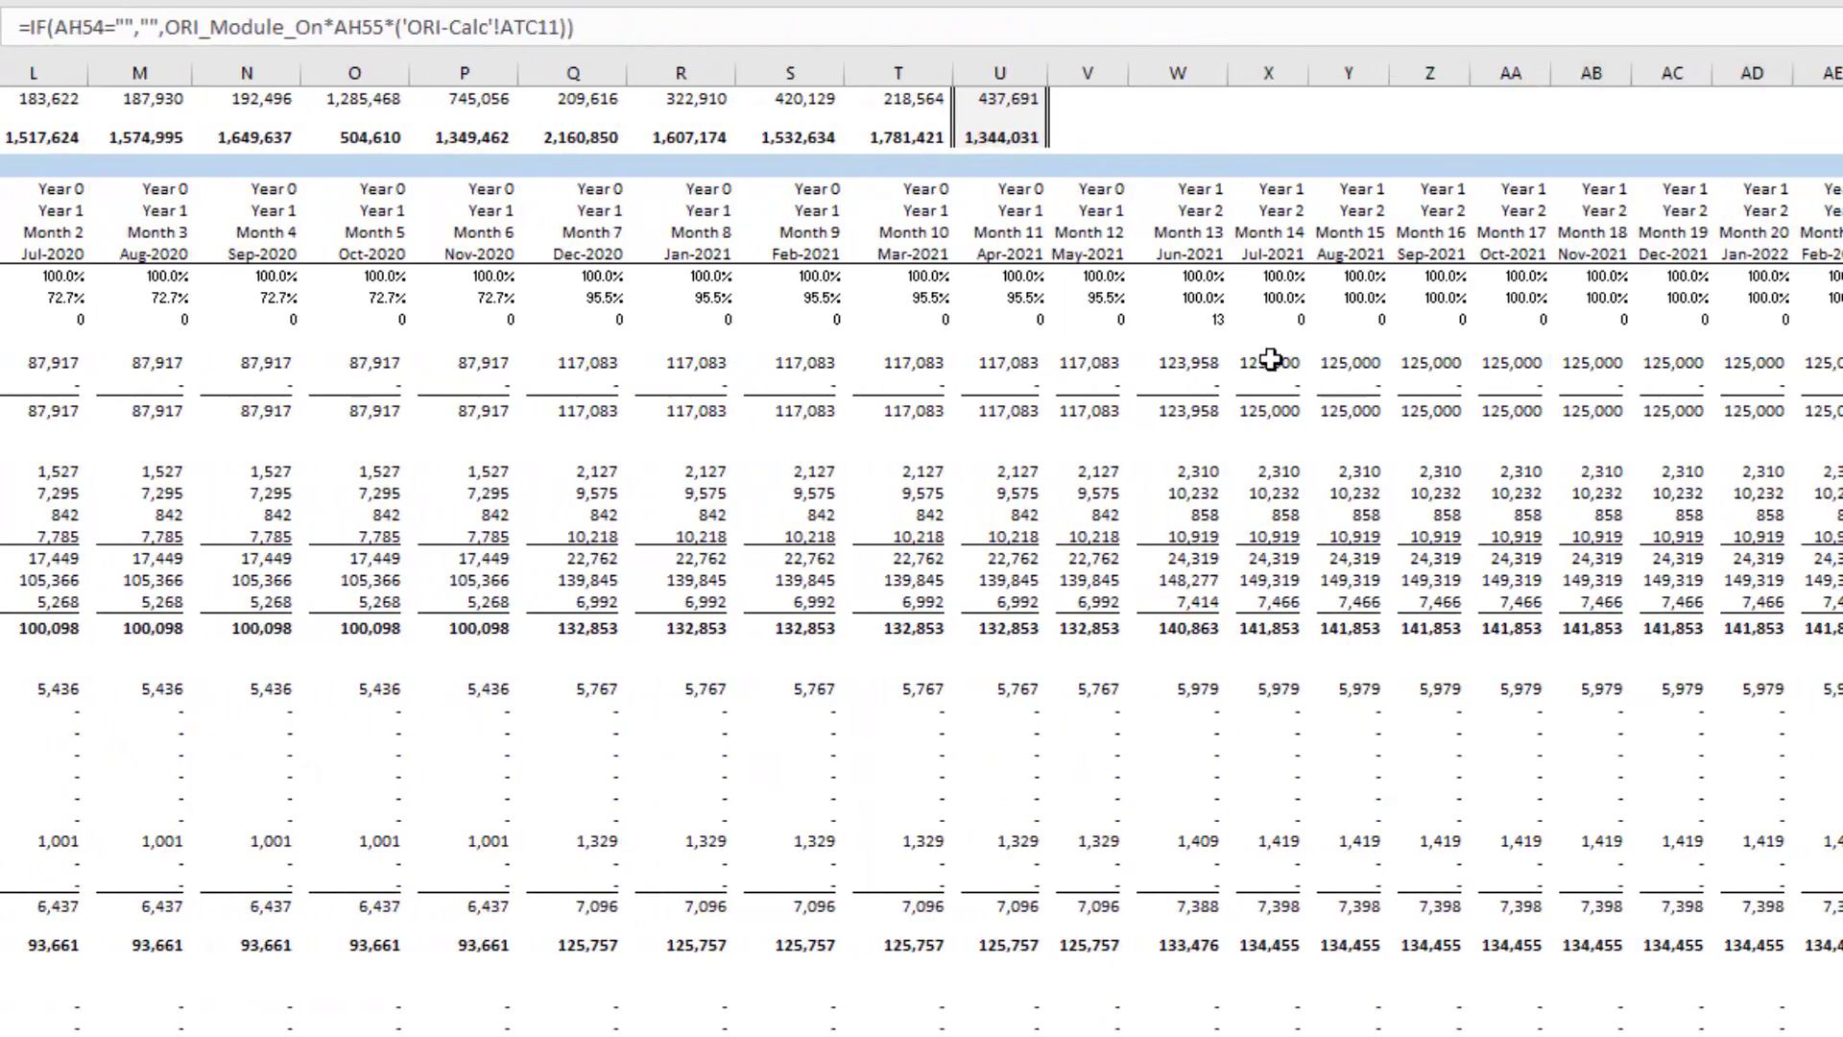
- Examine the monthly Gross Potential Rent formulas across the Year 3 columns of the Monthly Operating Statement
key(Right)
key(Right)
key(Right)
key(Right)
key(Right)
key(Right)
key(Right)
key(Right)
key(Right)
key(Right)
key(Right)
key(Right)
key(Right)
key(Right)
key(Right)
key(Right)
- Examine the Expense Recovery Income formulas from Month 31 onward and follow the monthly columns into Analysis Year 5
click(1437, 472)
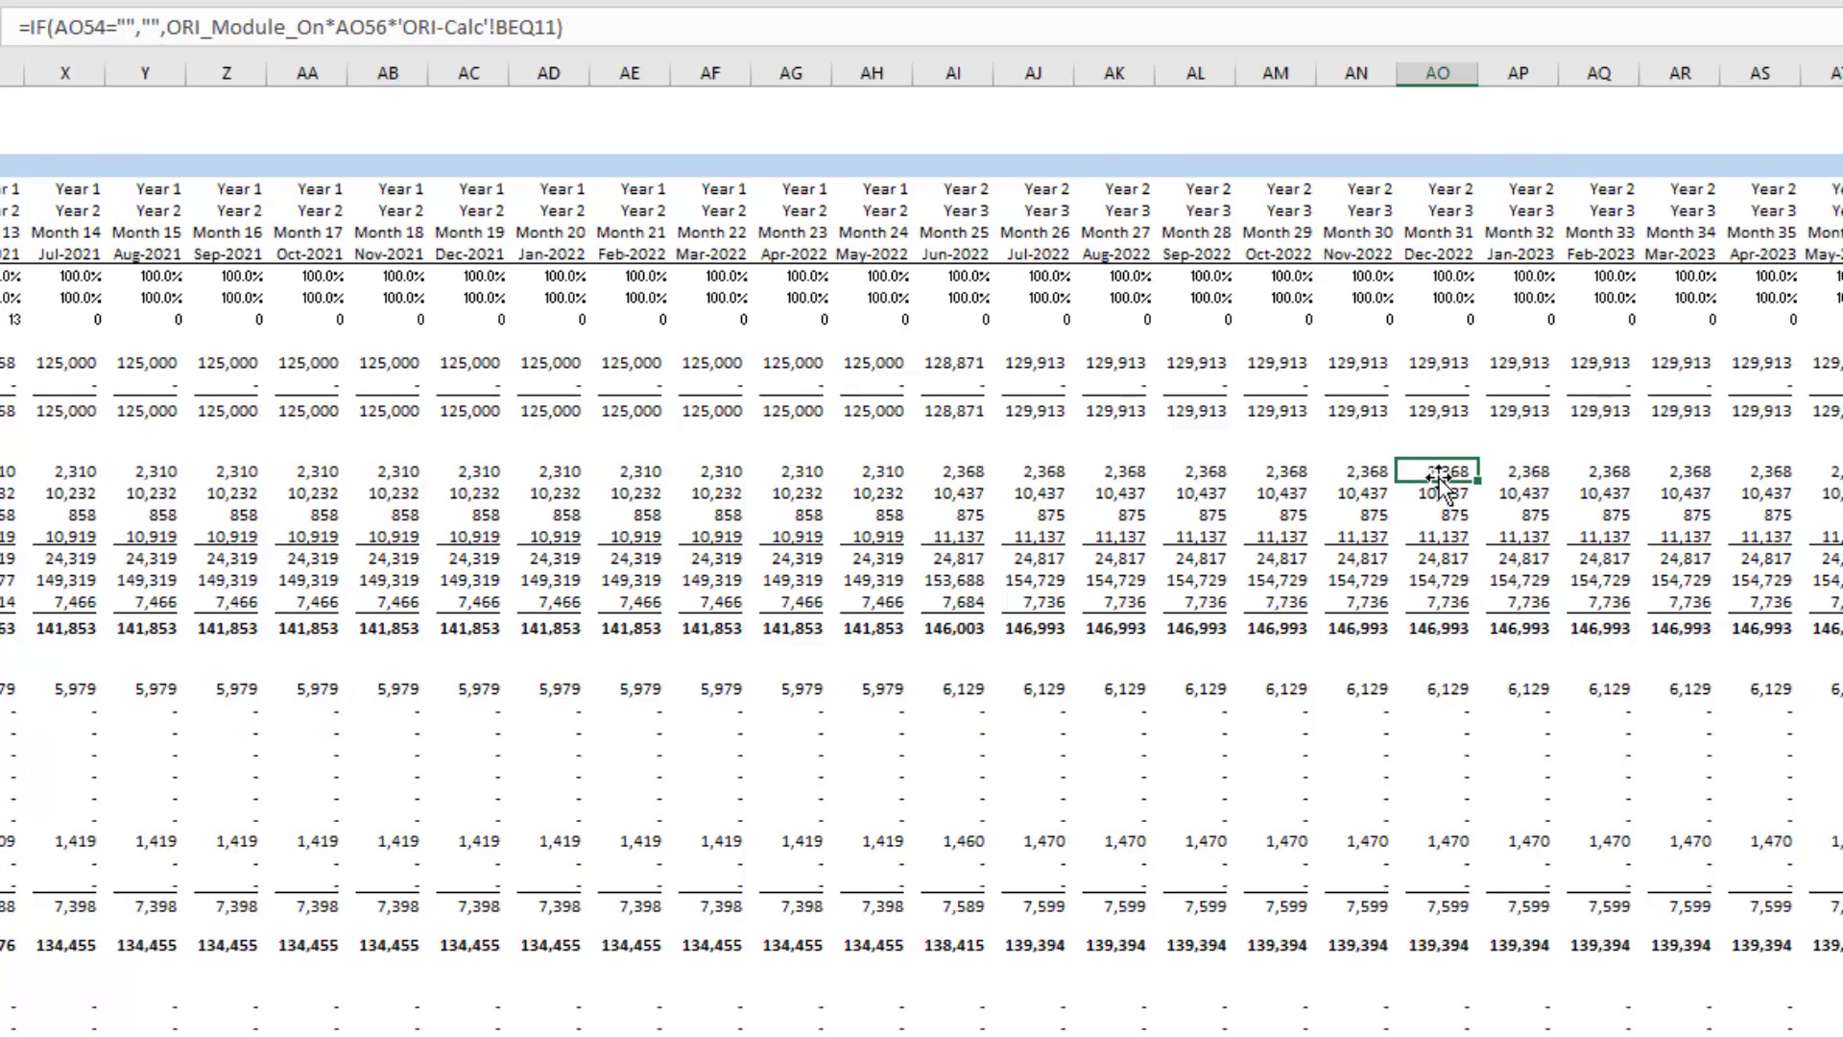
key(Right)
key(Right)
key(Right)
key(Right)
key(Right)
key(Right)
key(Right)
key(Right)
key(Right)
key(Right)
key(Right)
key(Right)
key(Right)
key(Right)
key(Right)
key(Right)
key(Right)
key(Right)
key(Right)
key(Right)
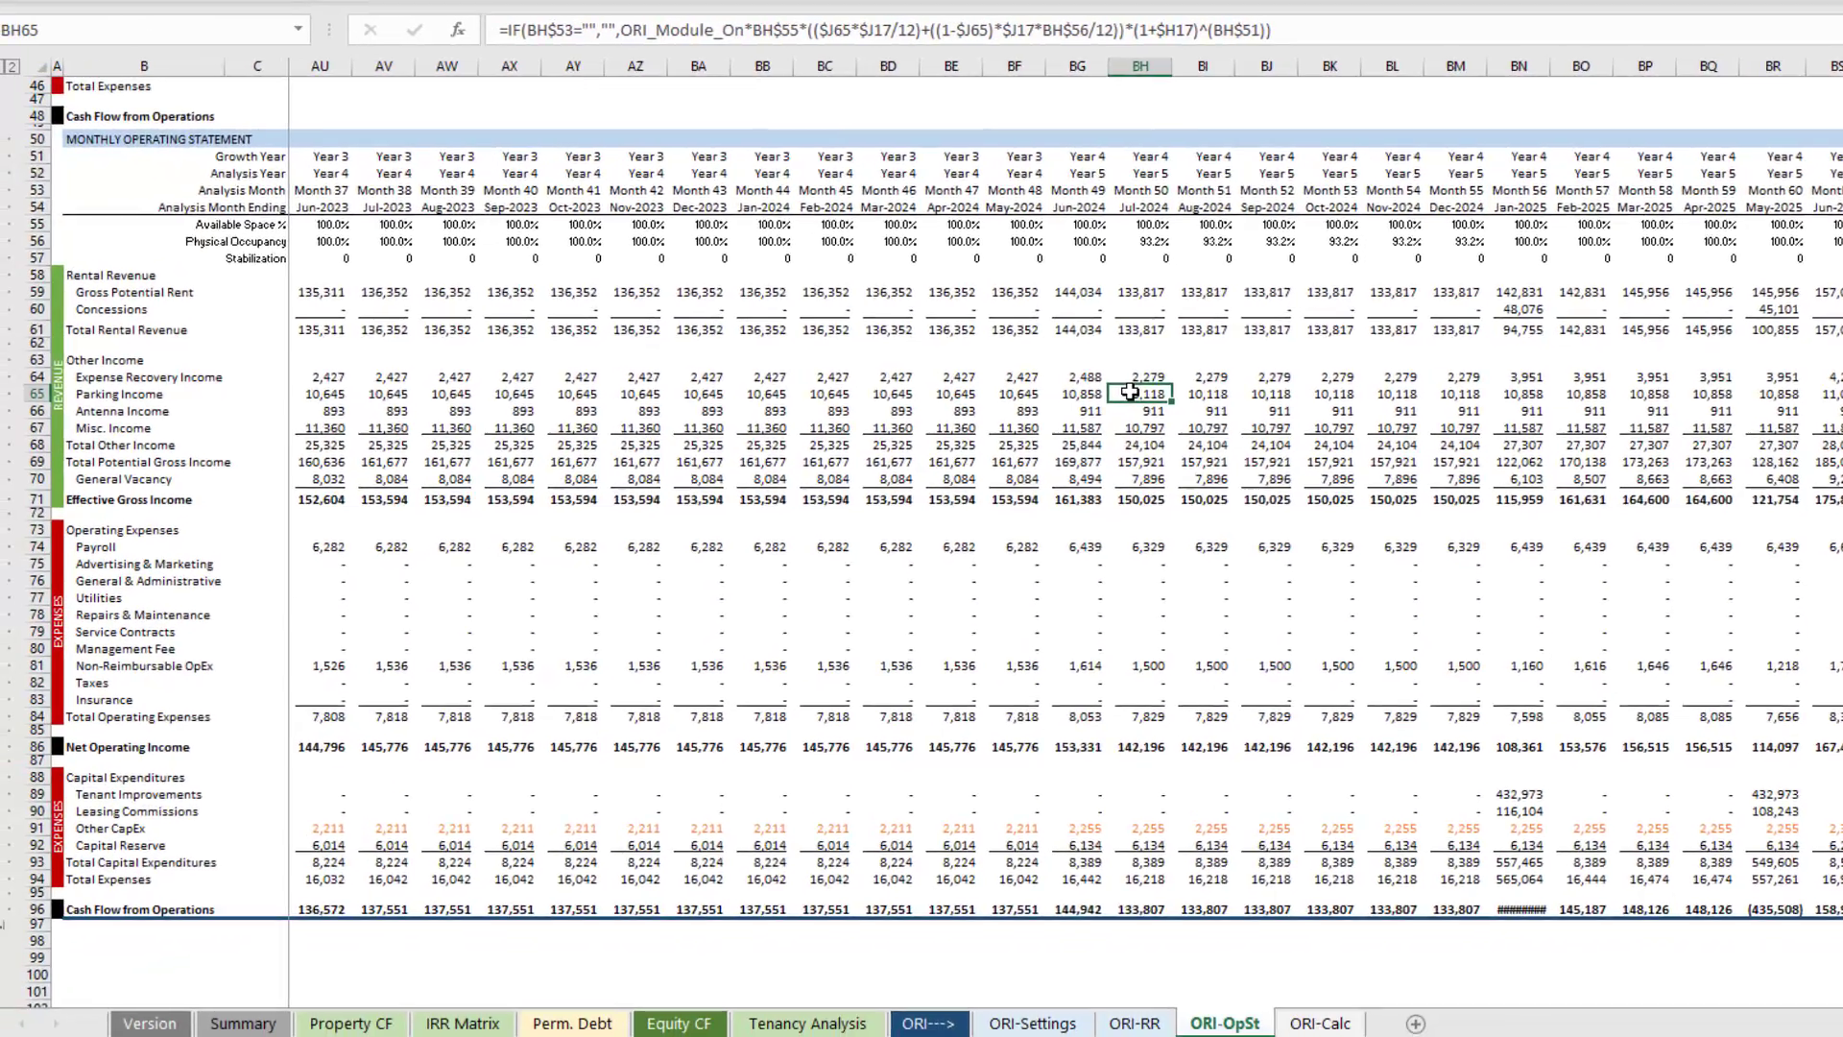
- Leave the operating statement to view the Property CF sheet and the changelog on the Version sheet
key(ctrl+Home)
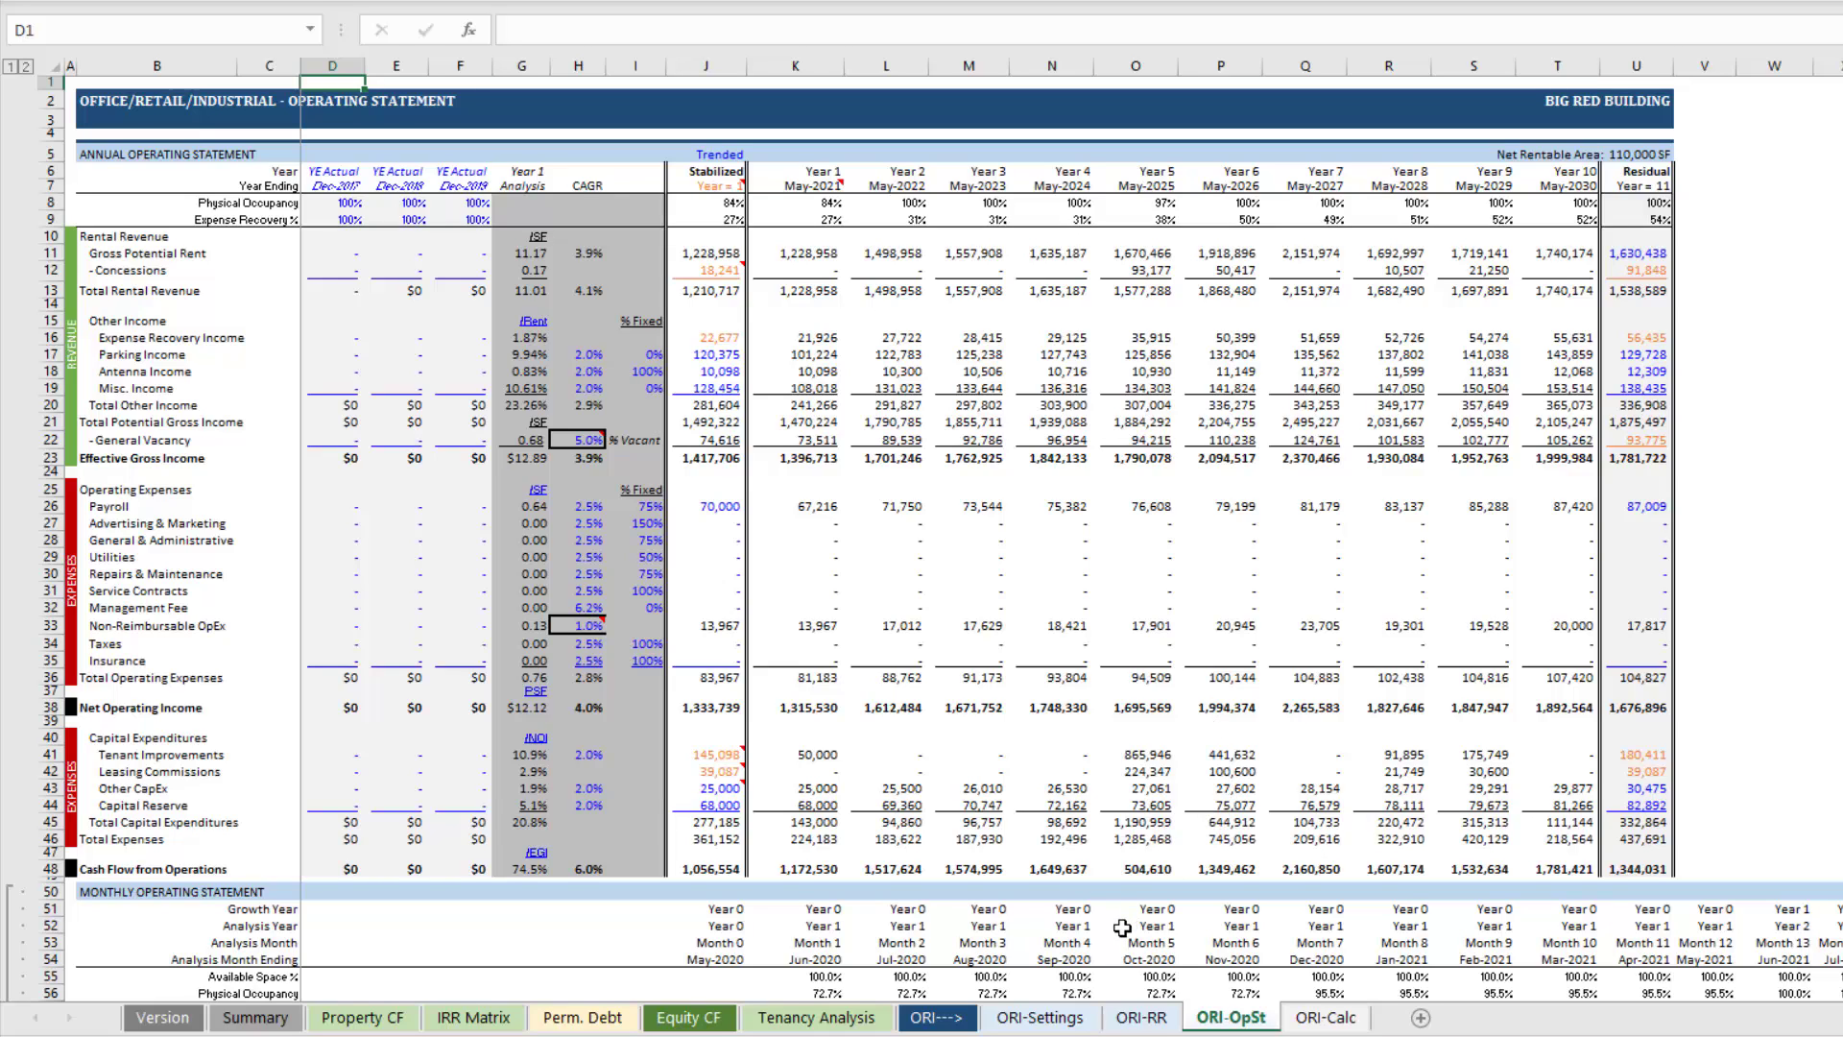
click(362, 1016)
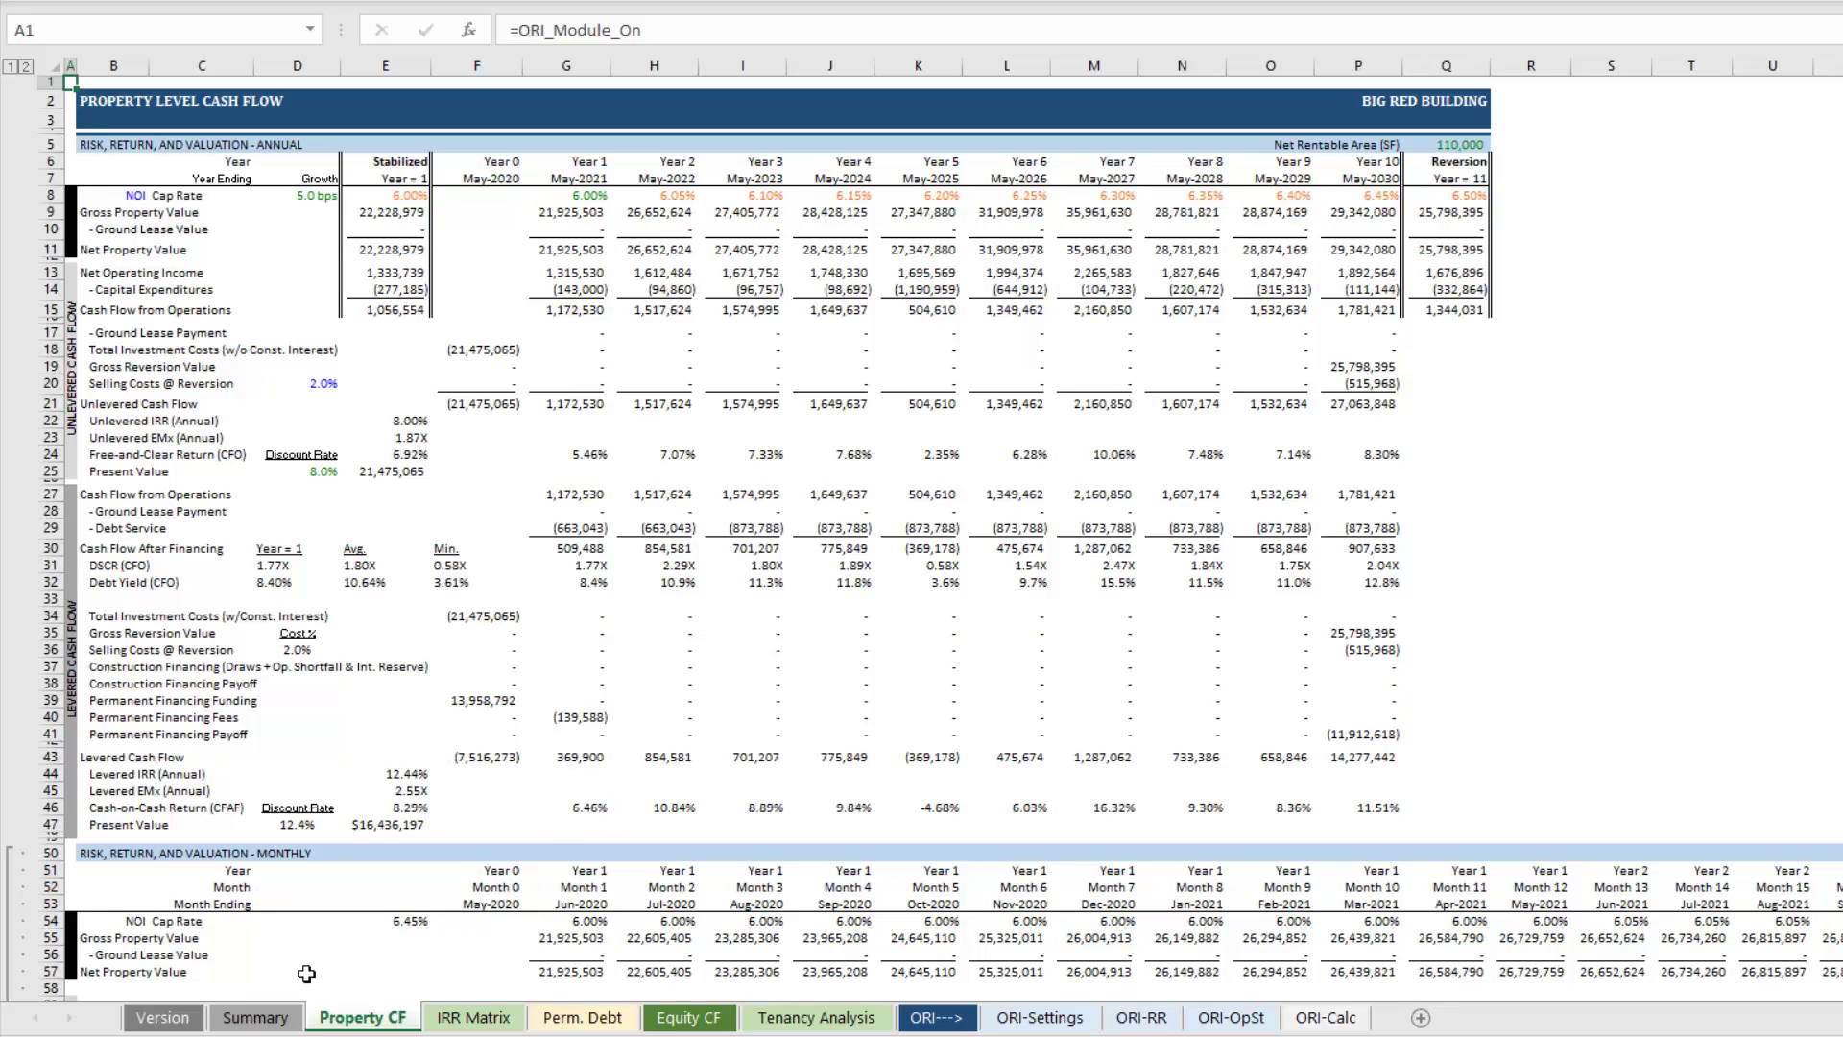
click(162, 1017)
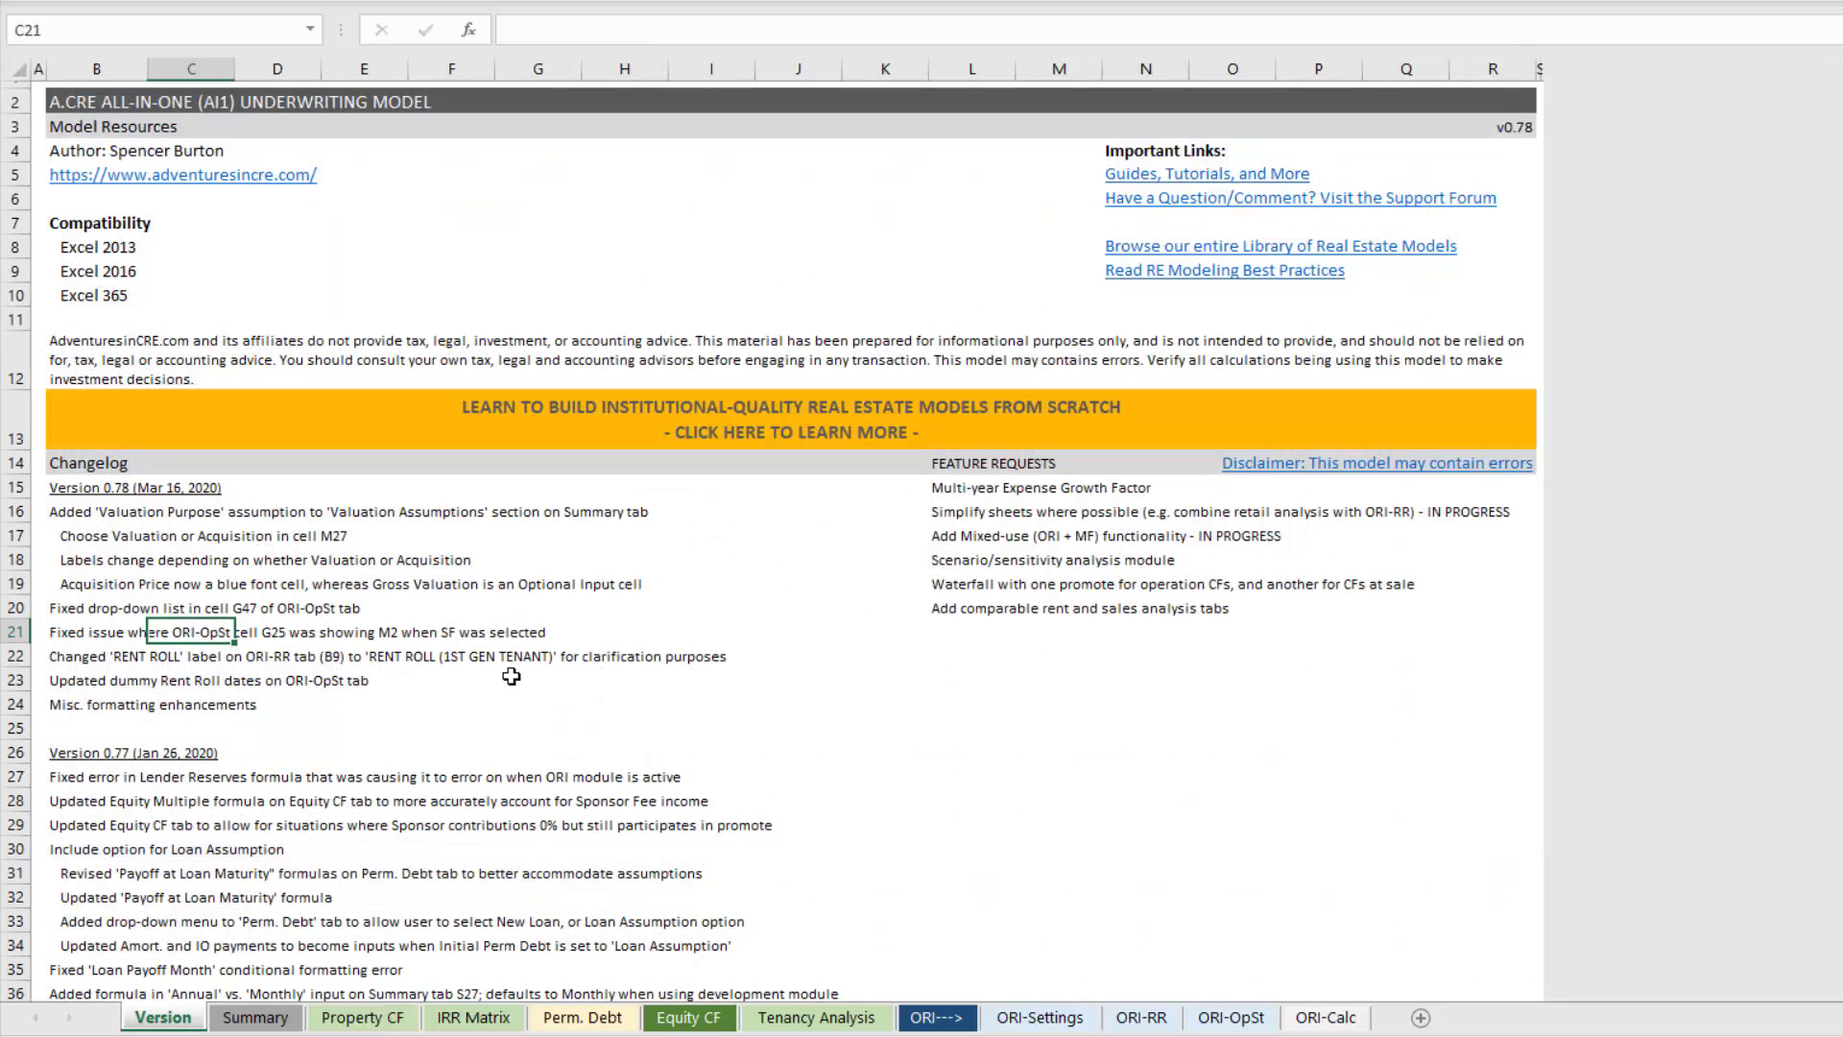